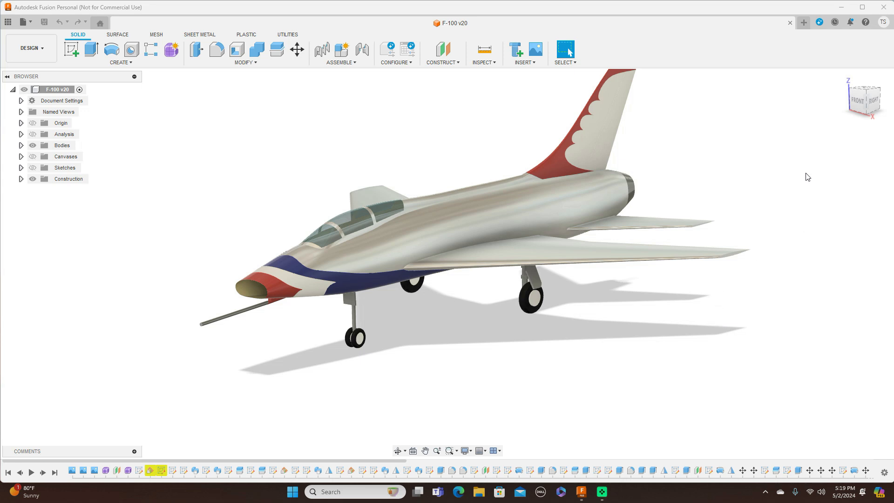
Step: Examine the finished F-100 jet model from several angles and close its document
mouse_move(447, 264)
shift+middle_down()
mouse_move(6, 101)
mouse_move(175, 73)
shift+middle_up()
mouse_move(860, 98)
mouse_down()
mouse_move(869, 86)
mouse_move(842, 99)
mouse_move(816, 95)
mouse_move(833, 97)
mouse_up()
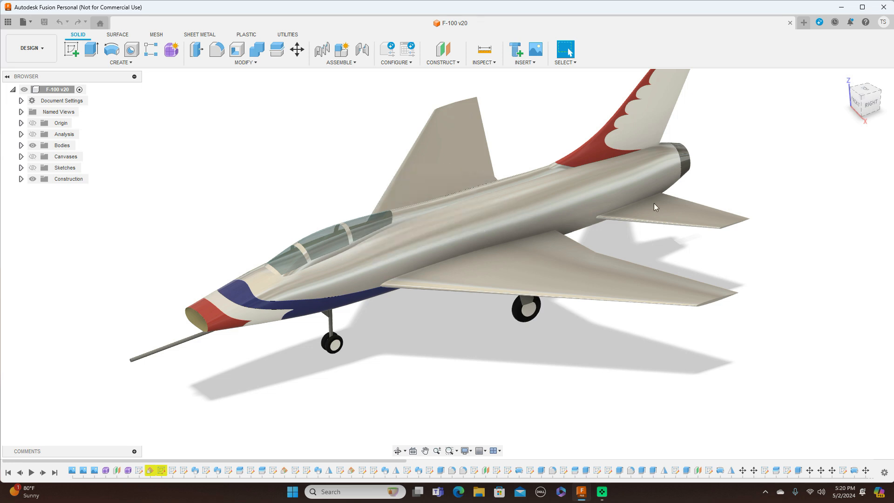
click(855, 93)
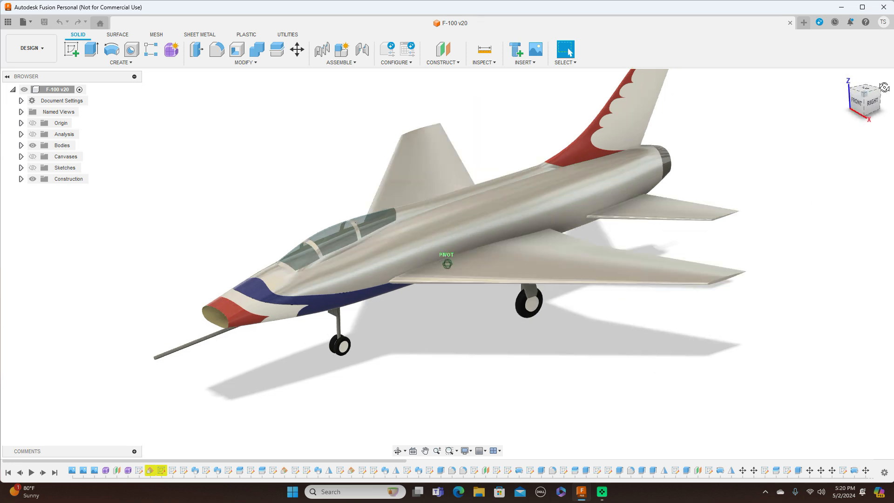
drag(864, 98, 846, 103)
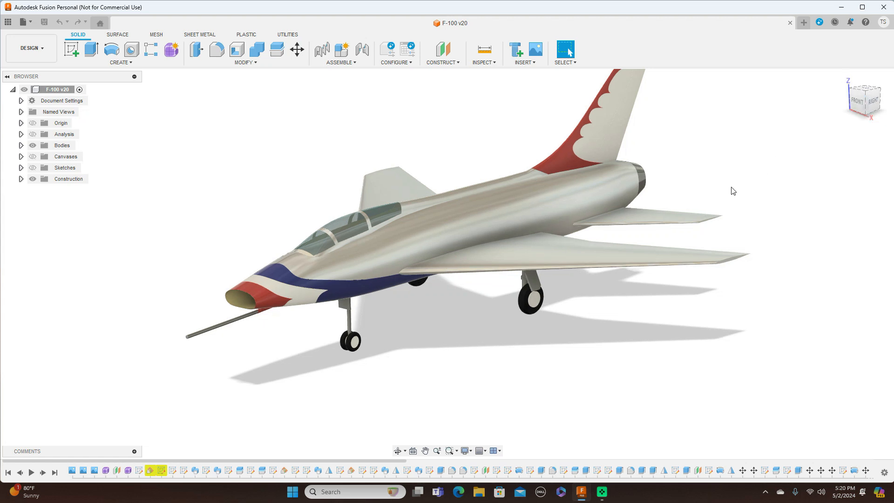
click(790, 23)
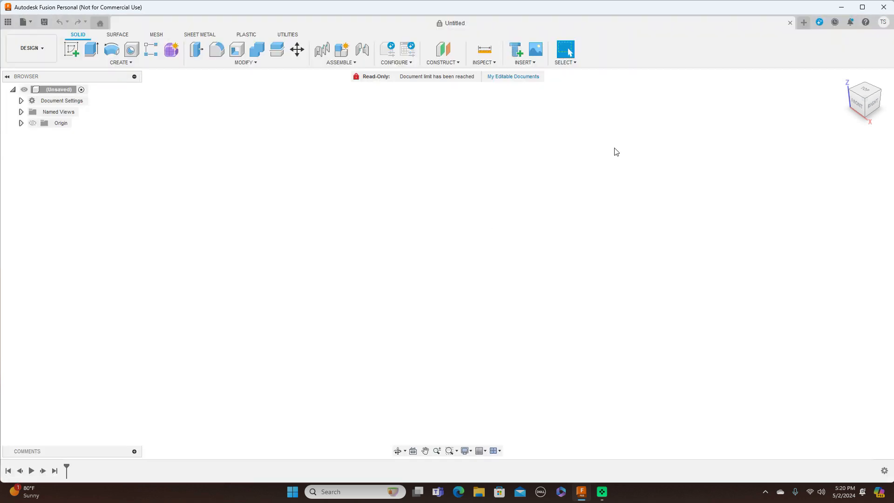
Step: Insert the F-100 image from the computer's desktop as a canvas on the YZ plane, viewed from the right
click(872, 104)
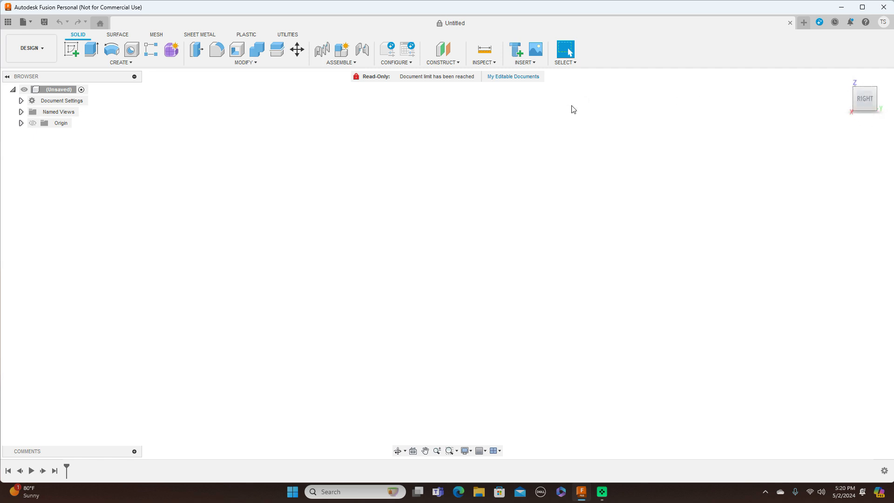
click(538, 64)
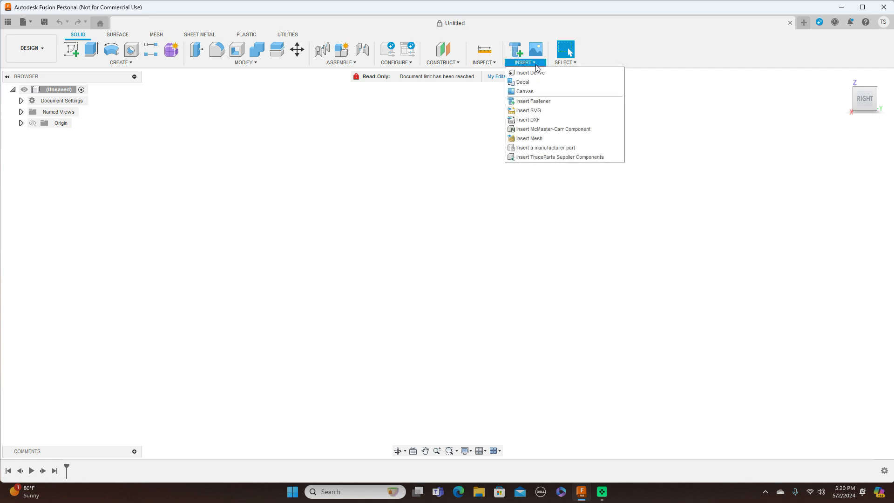
click(538, 94)
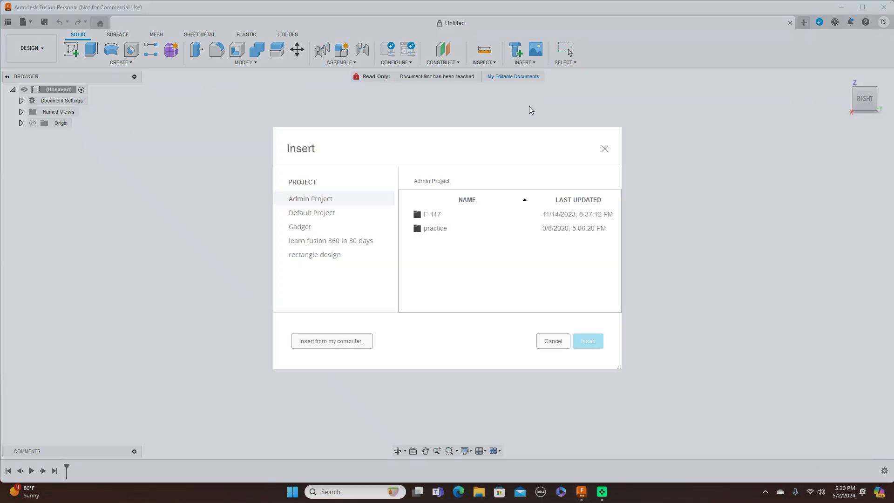
click(321, 343)
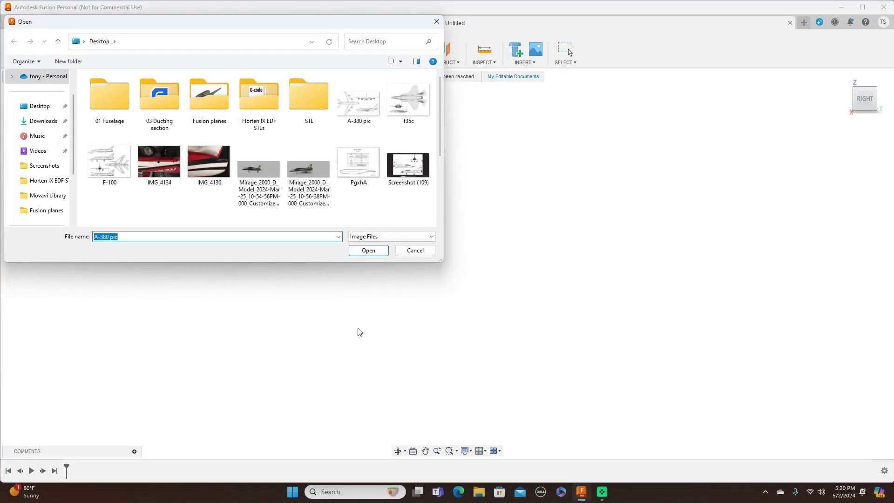
click(114, 158)
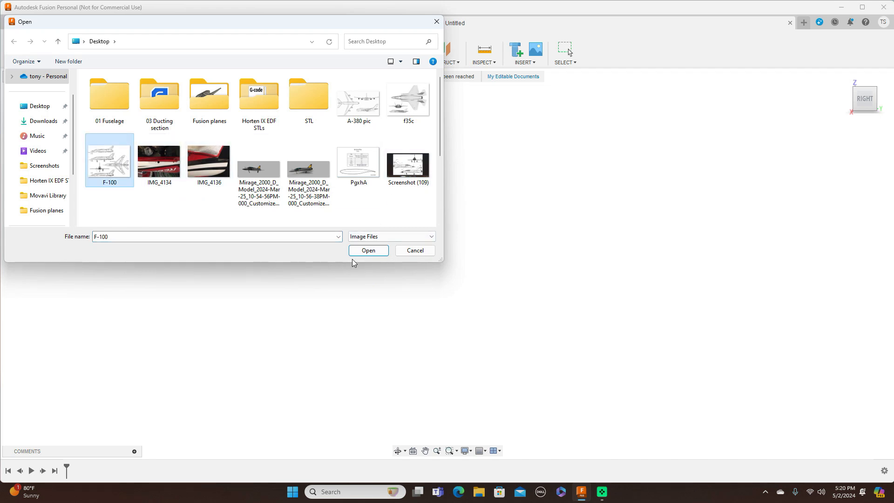
click(368, 250)
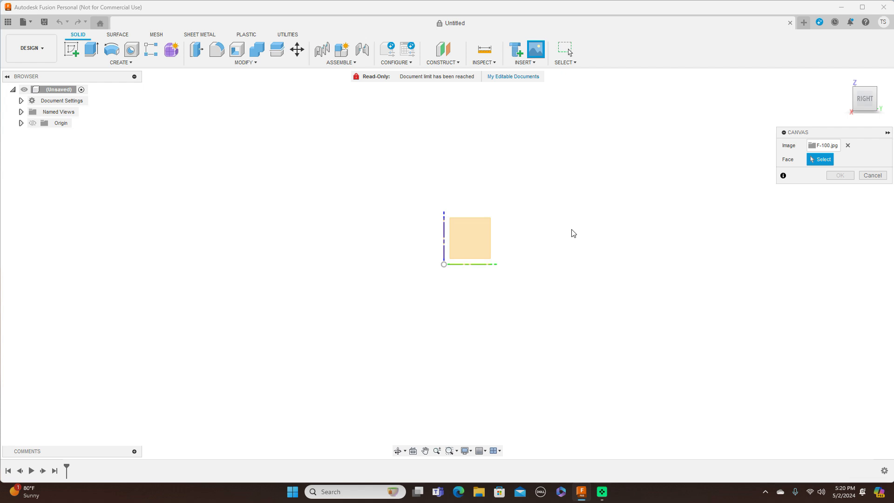
click(471, 233)
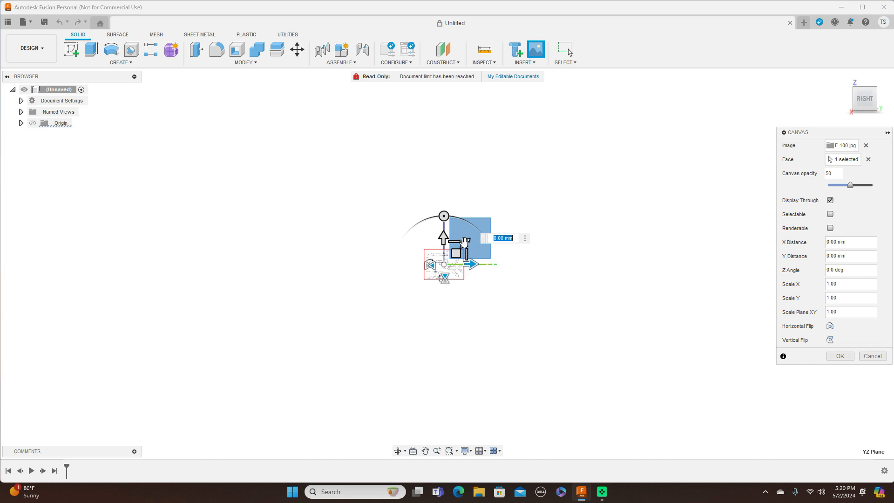
Step: Enlarge the canvas uniformly to a plane scale of about 8.876 and accept the placement
drag(464, 243, 536, 204)
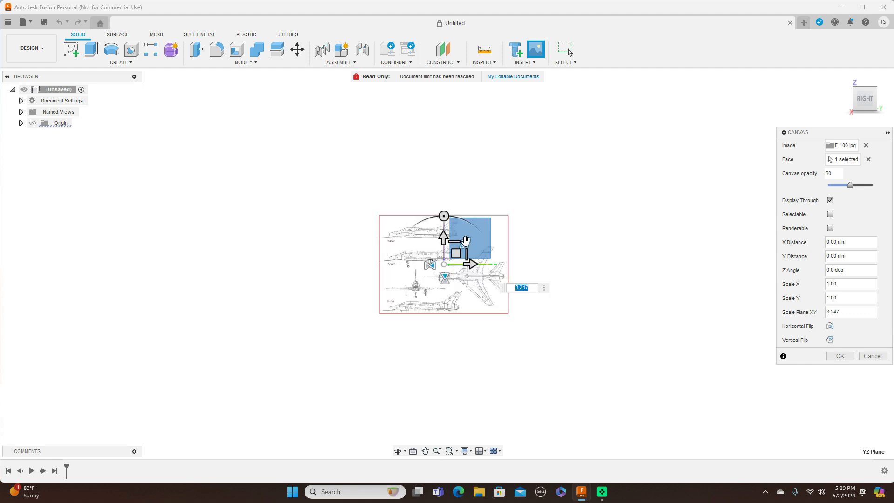
drag(465, 243, 518, 217)
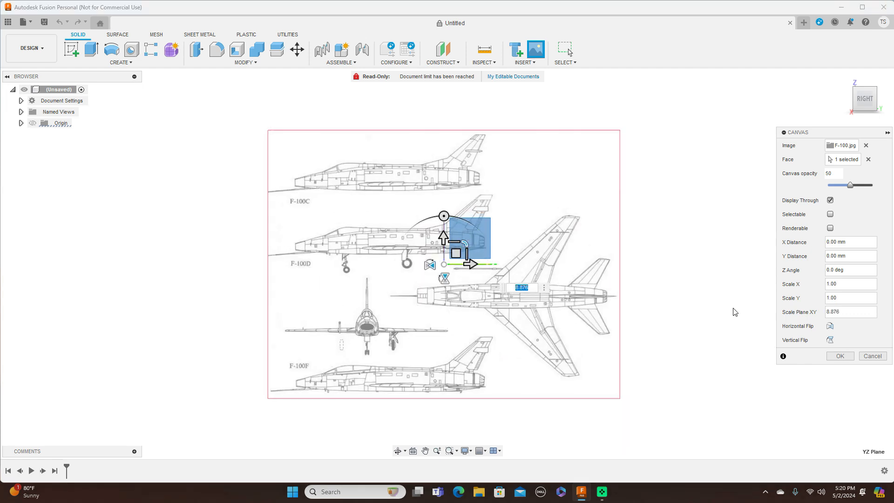
click(838, 356)
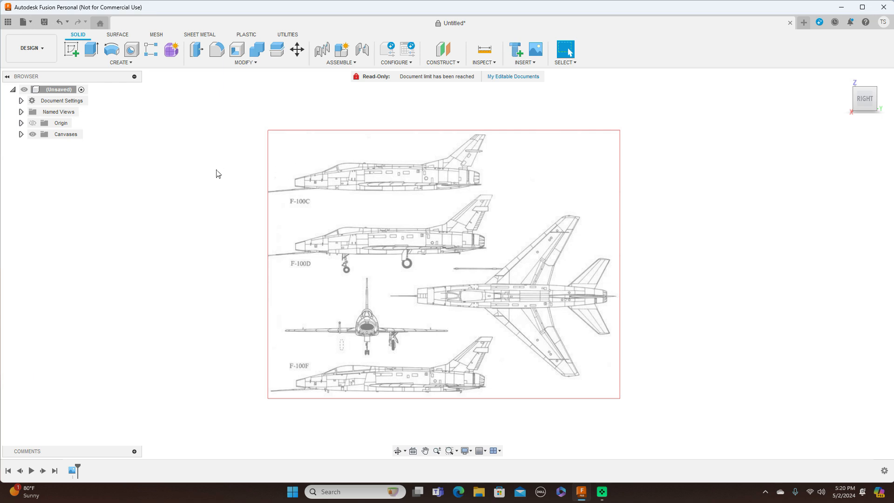
Step: Rename the F-100 canvas as side
click(21, 134)
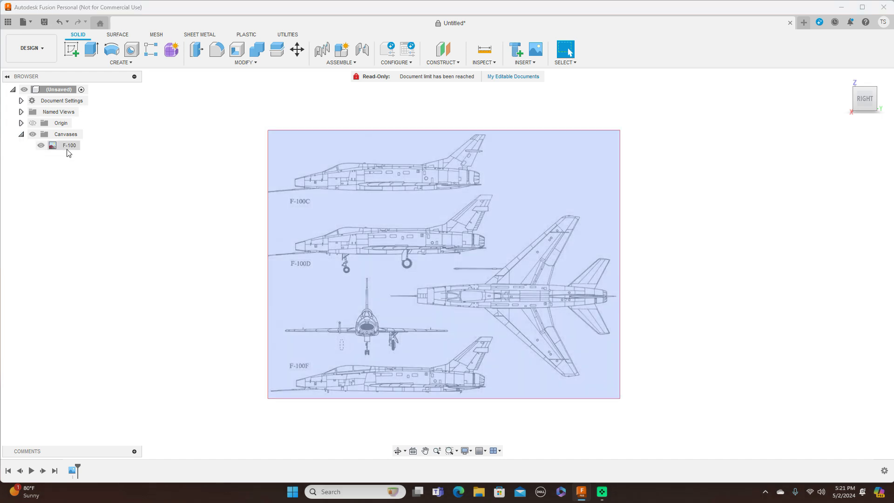
click(67, 148)
double_click(68, 149)
key(BackSpace)
text(s)
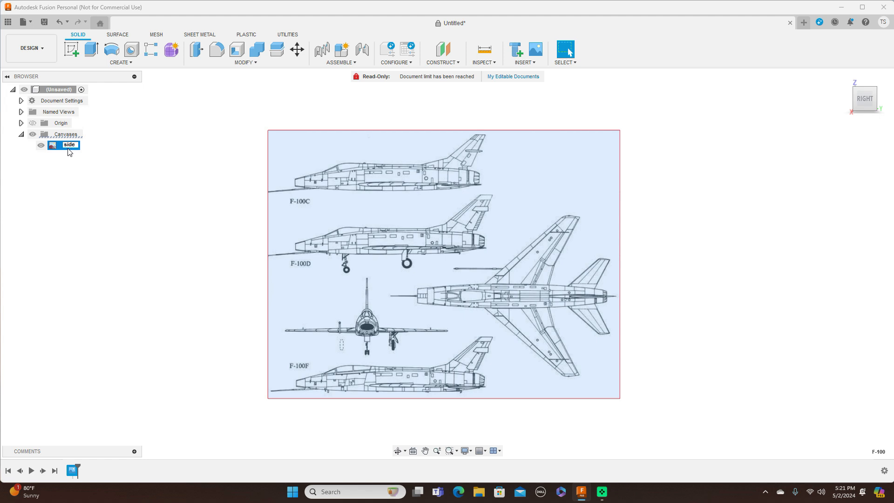
text(ide)
key(Return)
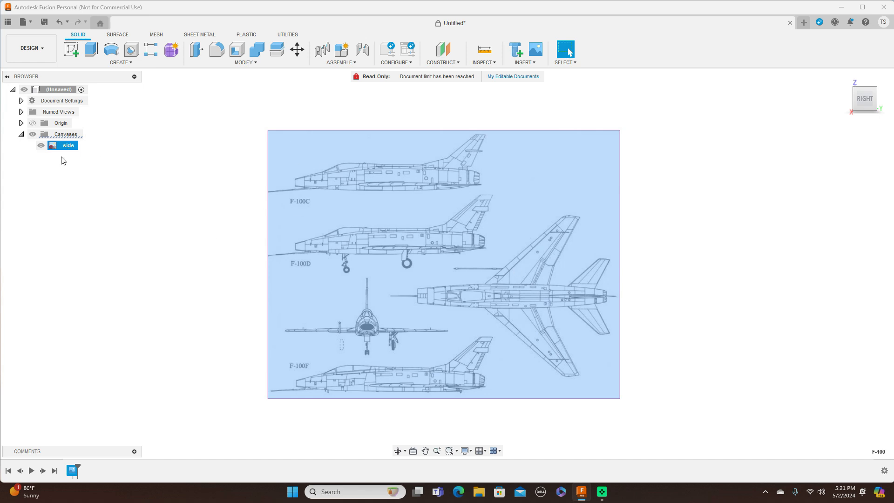
Step: Calibrate the side canvas by setting the F-100F side view's fuselage length from nose to tail end to 2000 mm
right_click(63, 145)
click(76, 175)
scroll(355, 229, up, 5)
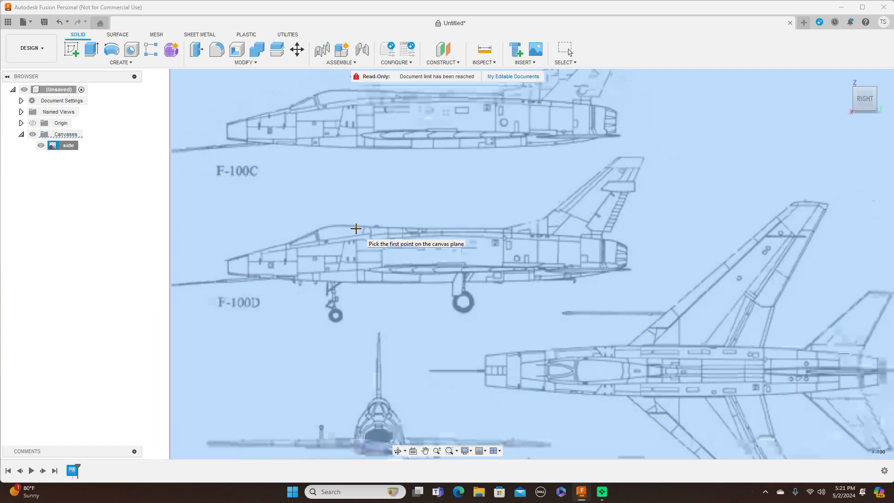
scroll(355, 229, down, 1)
middle_drag(429, 279, 442, 144)
middle_drag(526, 254, 546, 202)
scroll(537, 198, up, 2)
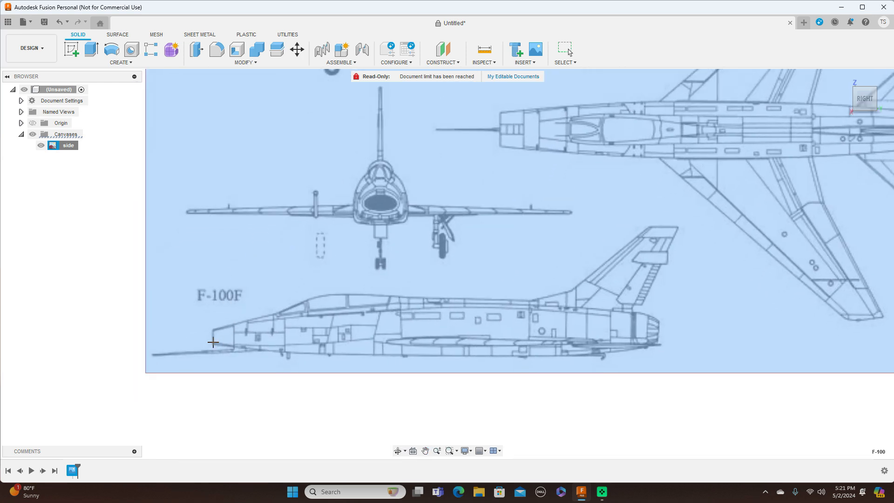
click(213, 336)
click(657, 332)
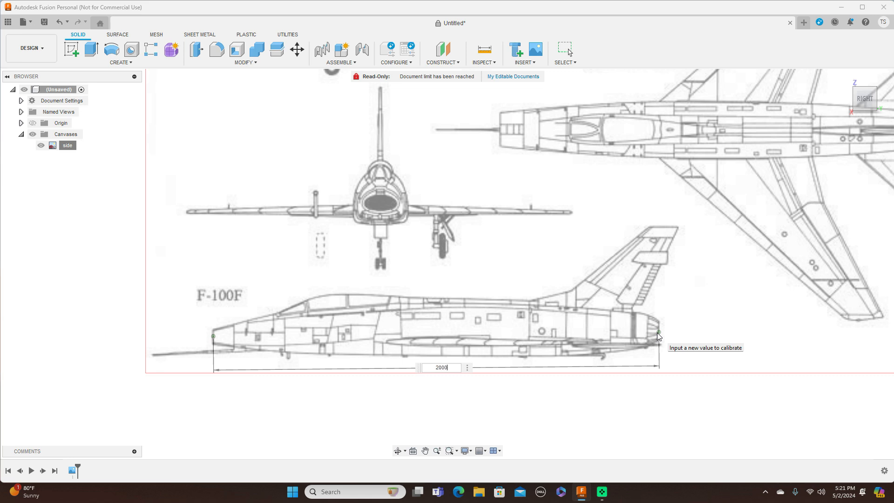
key(Return)
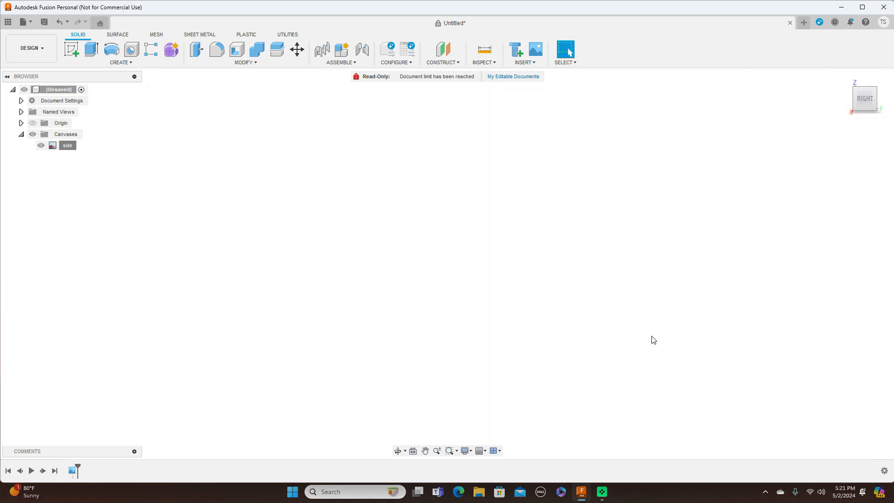
Step: Make the origin visible over the calibrated side canvas
scroll(638, 345, down, 10)
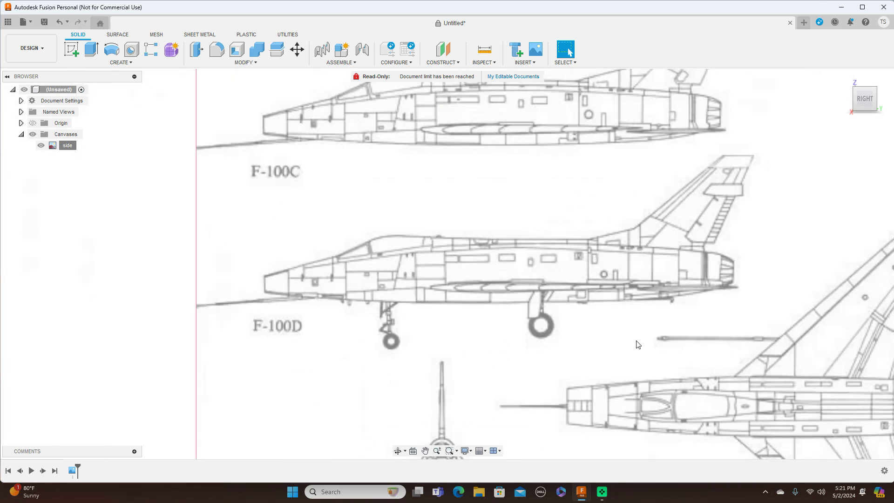
middle_drag(699, 319, 590, 72)
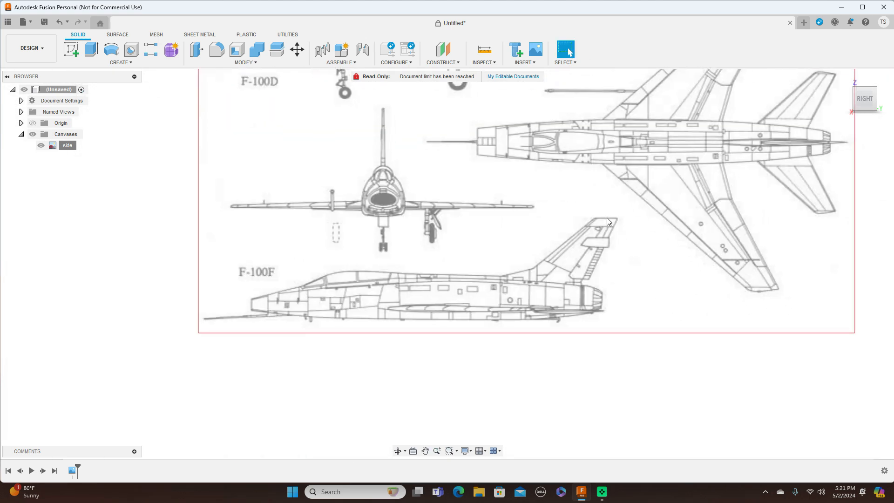
scroll(606, 217, up, 3)
middle_drag(458, 164, 541, 161)
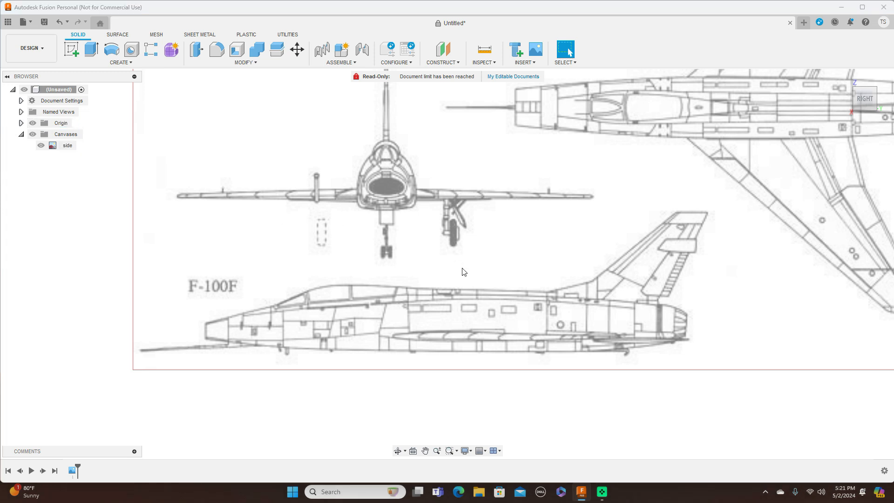
scroll(462, 275, down, 5)
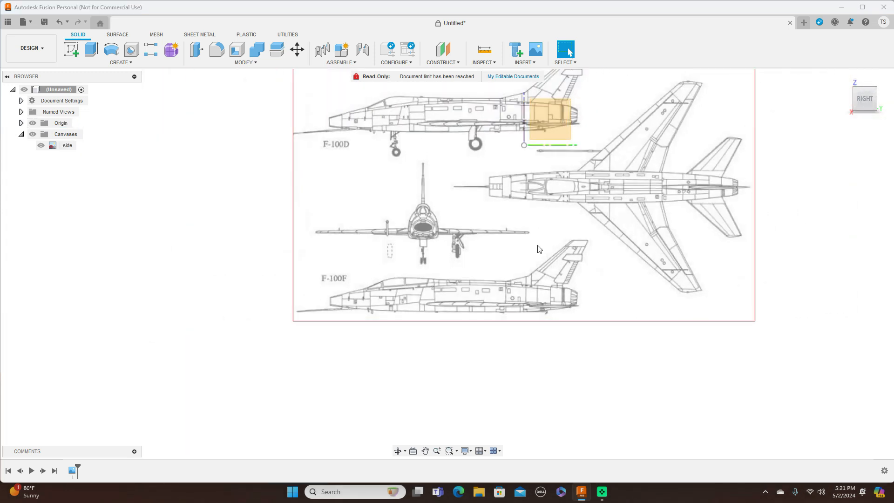
Step: Move the side canvas to X 1585.689 mm and Y 1260.905 mm so the F-100F side view's nose sits at the origin
middle_drag(535, 253, 502, 310)
click(72, 148)
right_click(71, 148)
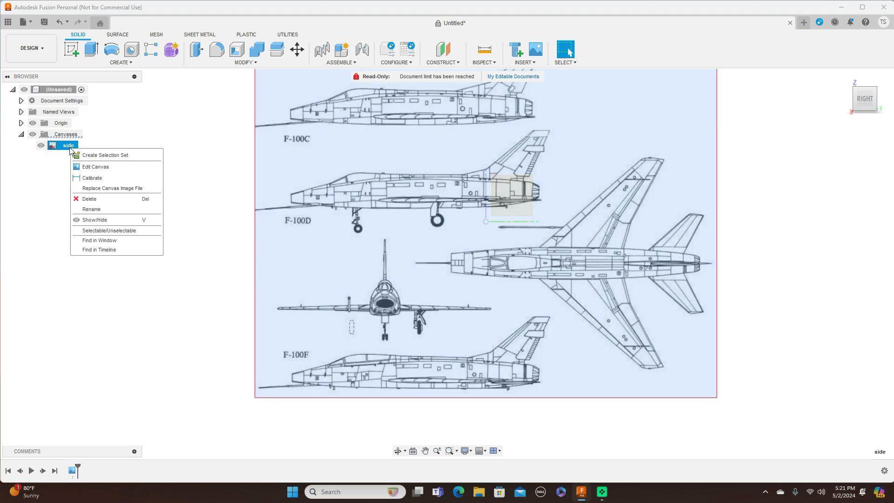
click(98, 170)
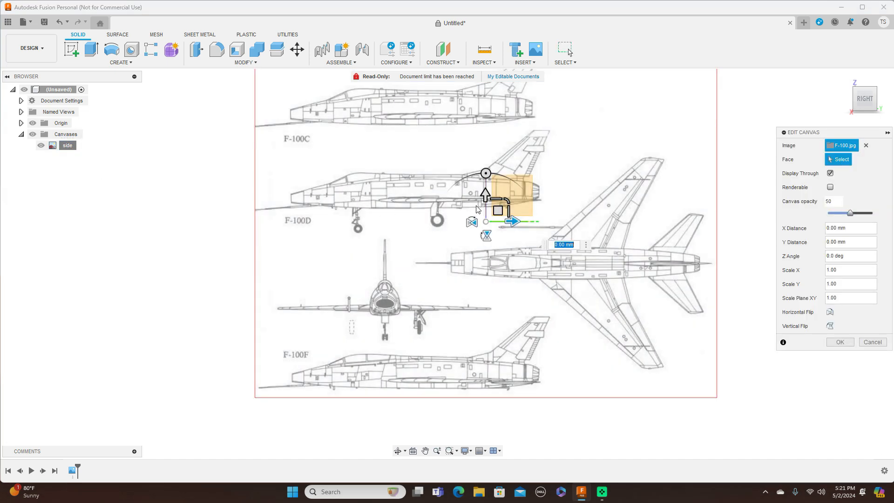
drag(497, 209, 655, 91)
middle_drag(614, 223, 505, 278)
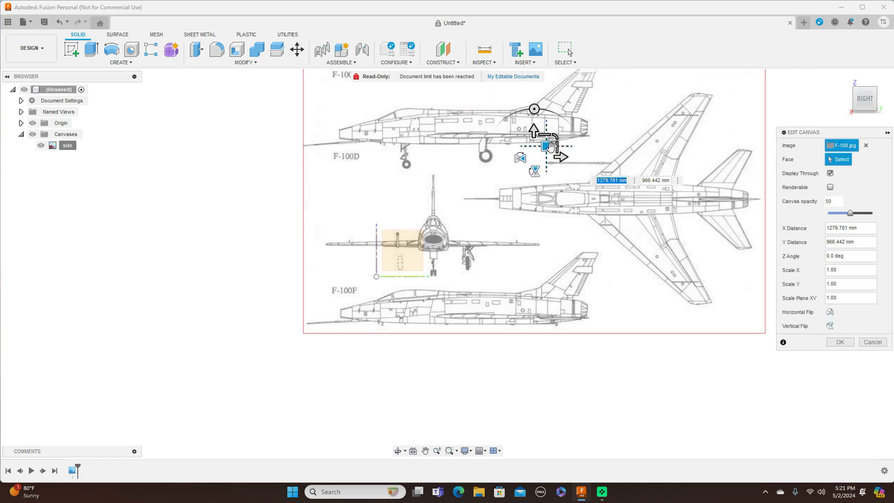
drag(548, 145, 587, 111)
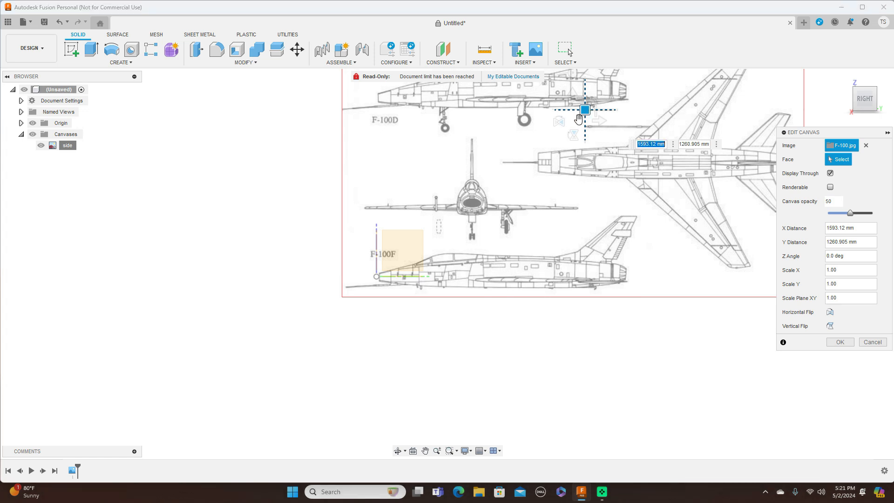
scroll(564, 136, up, 3)
middle_drag(563, 133, 560, 187)
drag(627, 117, 626, 117)
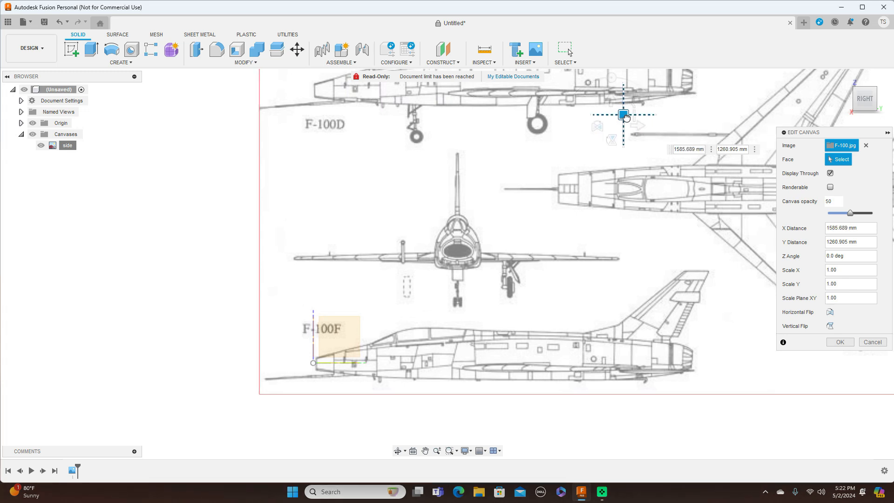
click(847, 343)
Step: Insert the F-100 image from the Desktop as a second canvas on the XY plane, seen from the top
scroll(517, 249, down, 5)
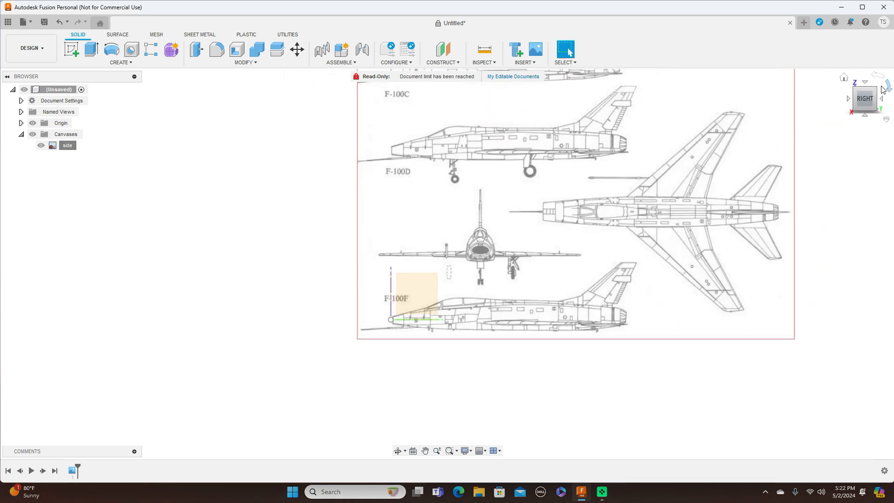
click(855, 86)
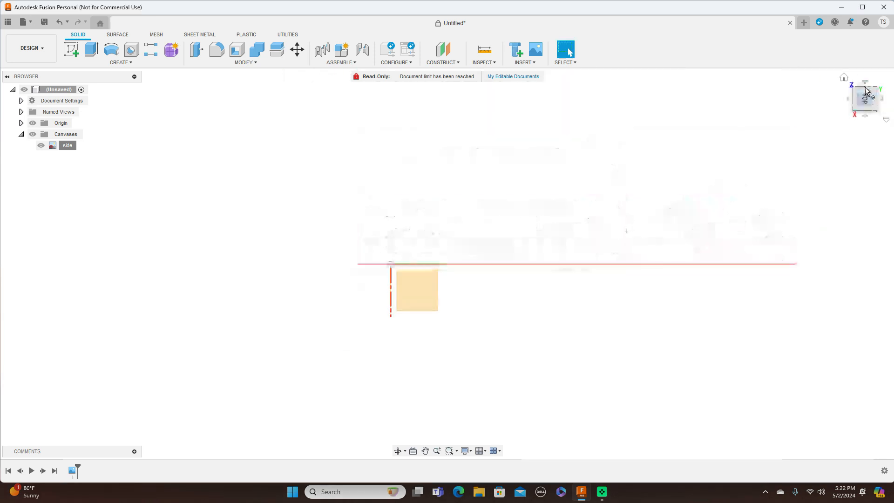
click(533, 62)
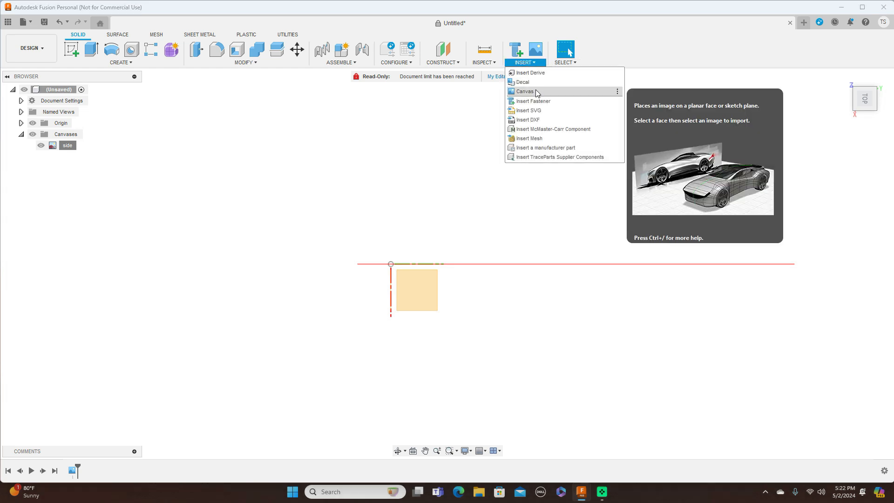
click(537, 93)
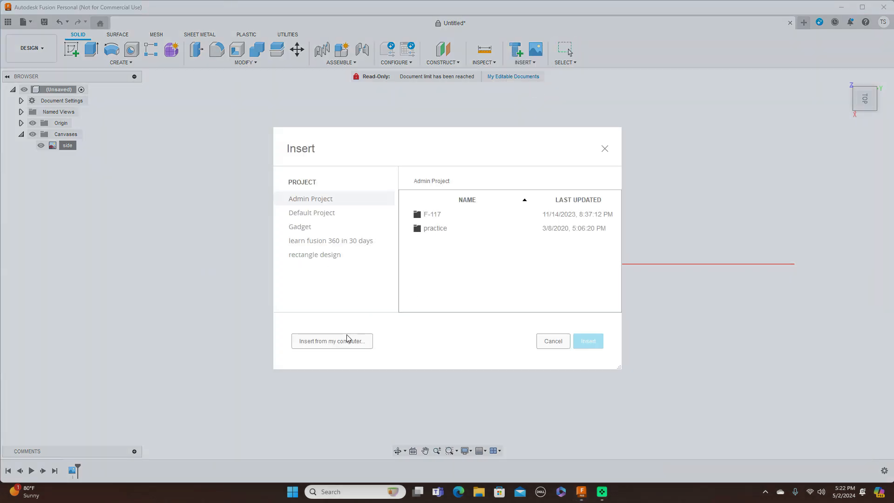
click(348, 339)
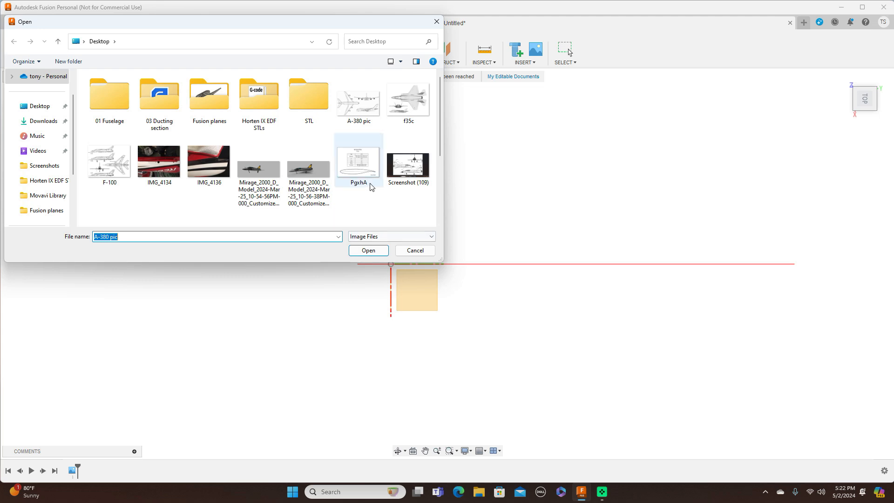
scroll(372, 187, down, 3)
scroll(333, 189, up, 3)
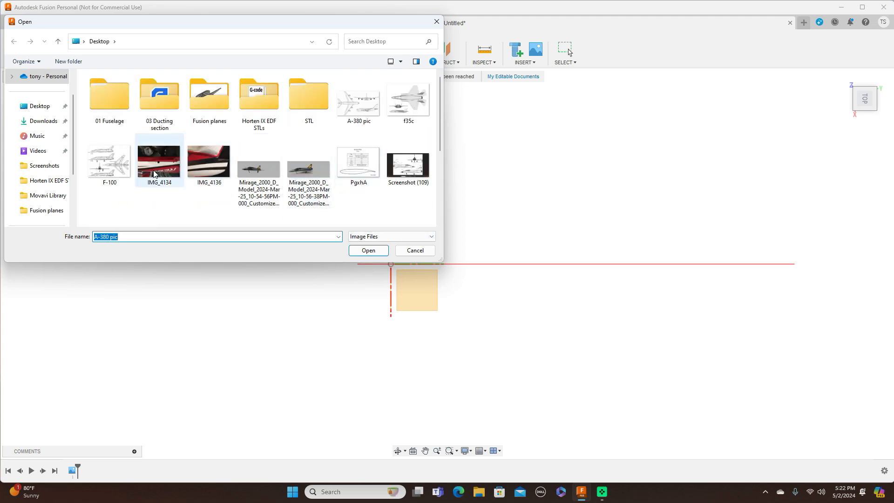
click(114, 170)
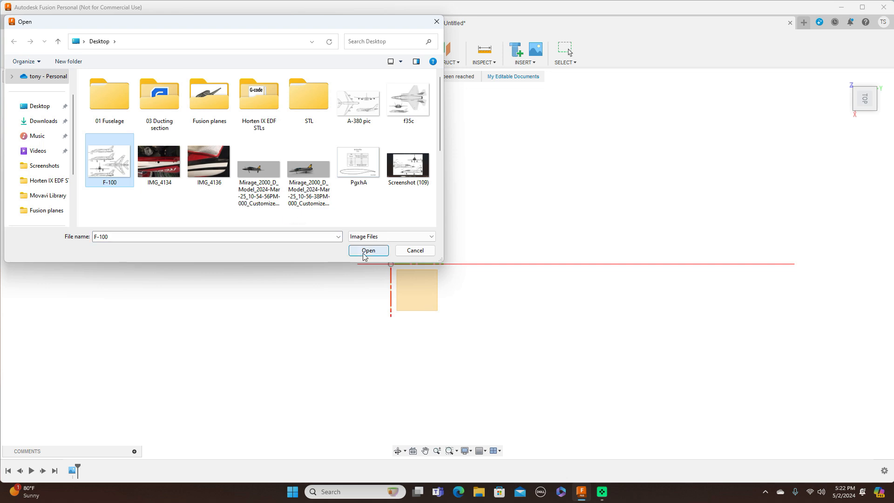
click(365, 253)
click(417, 293)
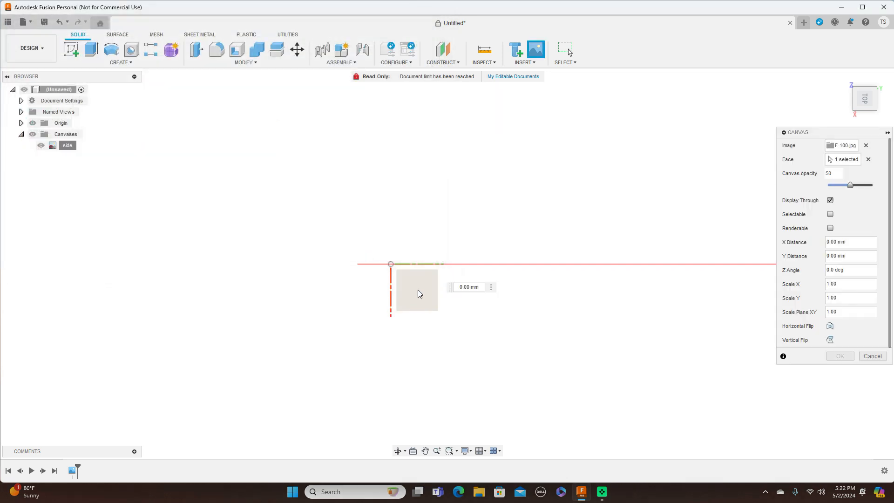
Step: Enlarge the new canvas to roughly the side canvas's size and rotate it 90 degrees so the aircraft noses face the origin end
drag(412, 285, 446, 314)
drag(412, 285, 443, 319)
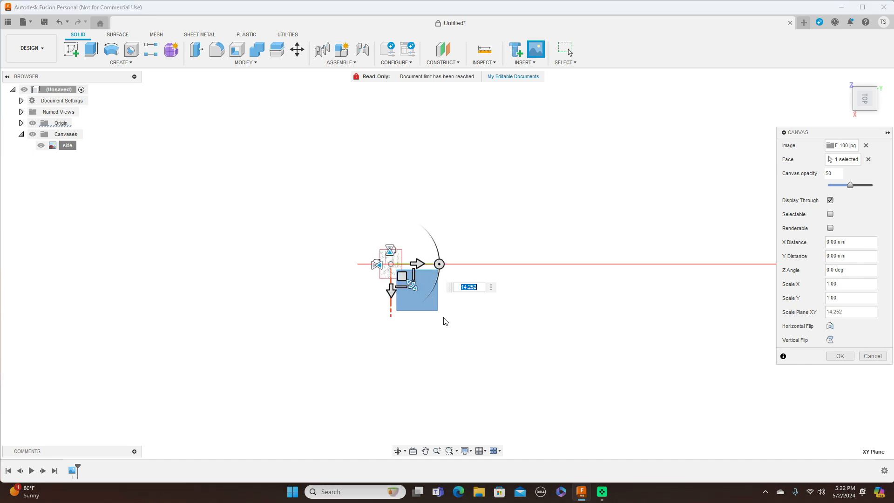
drag(413, 284, 440, 308)
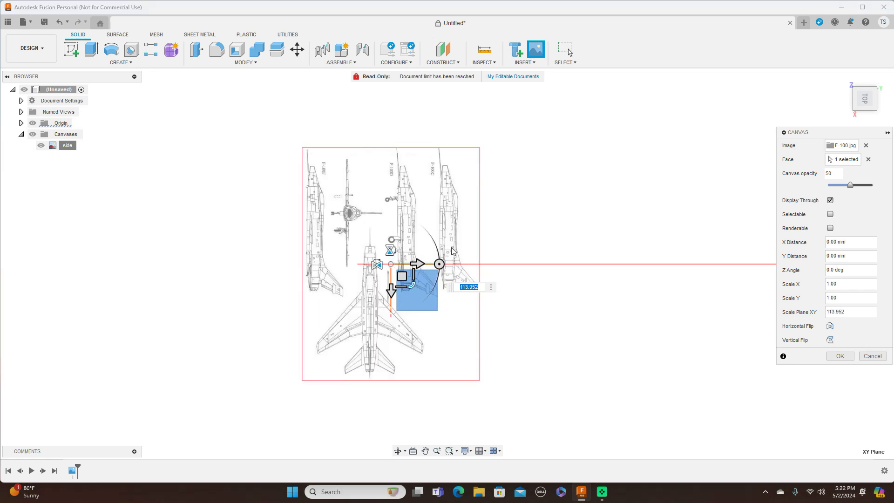
drag(445, 267, 411, 200)
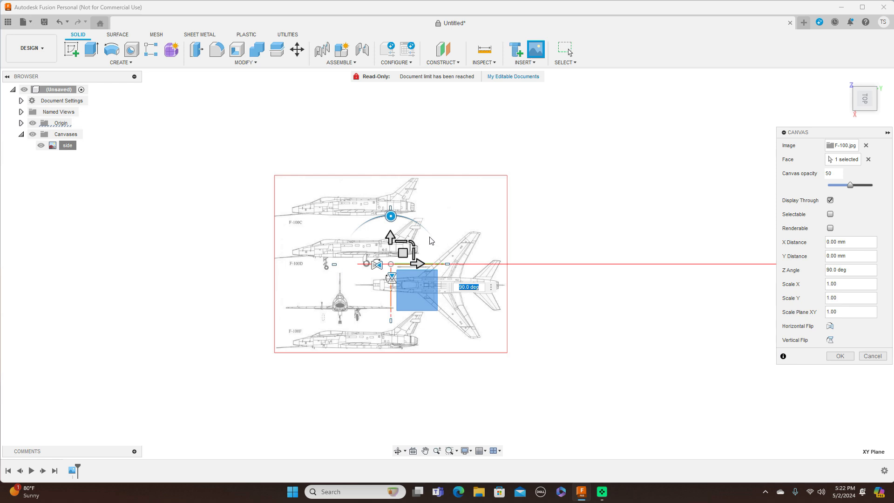
drag(413, 243, 432, 224)
click(839, 356)
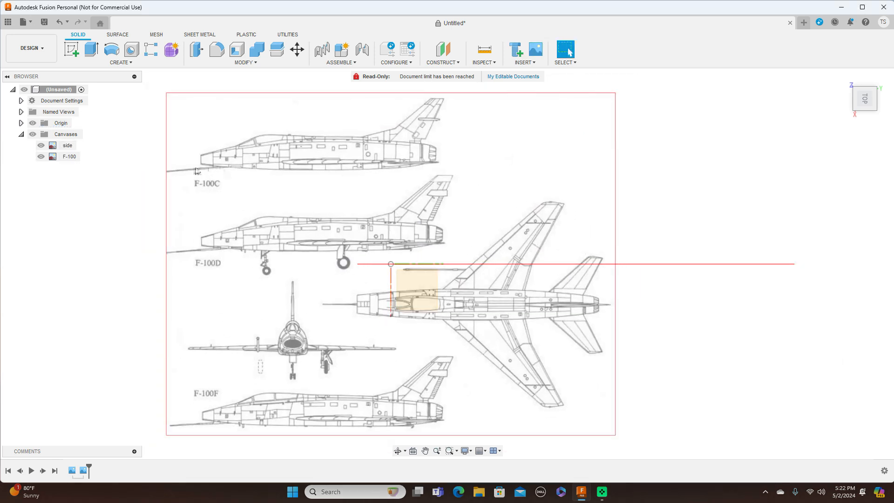
Step: Rename the new F-100 canvas as Top
click(68, 157)
double_click(68, 157)
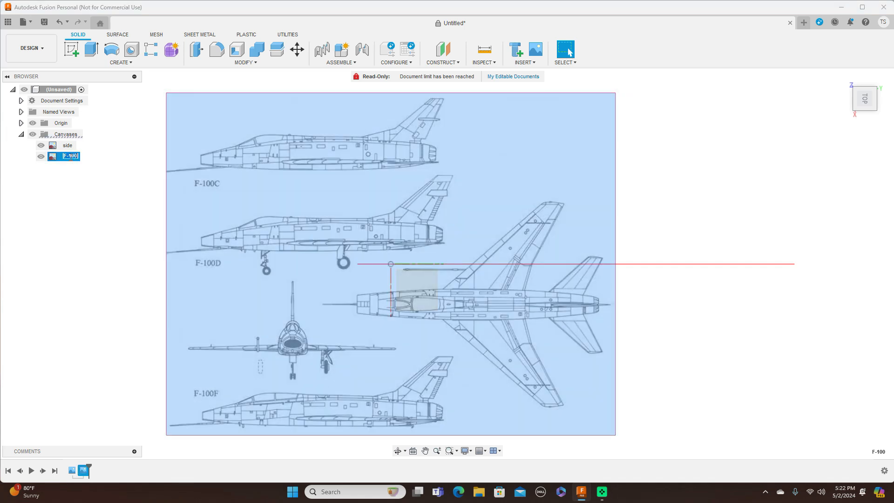
text(Top)
key(Return)
click(101, 184)
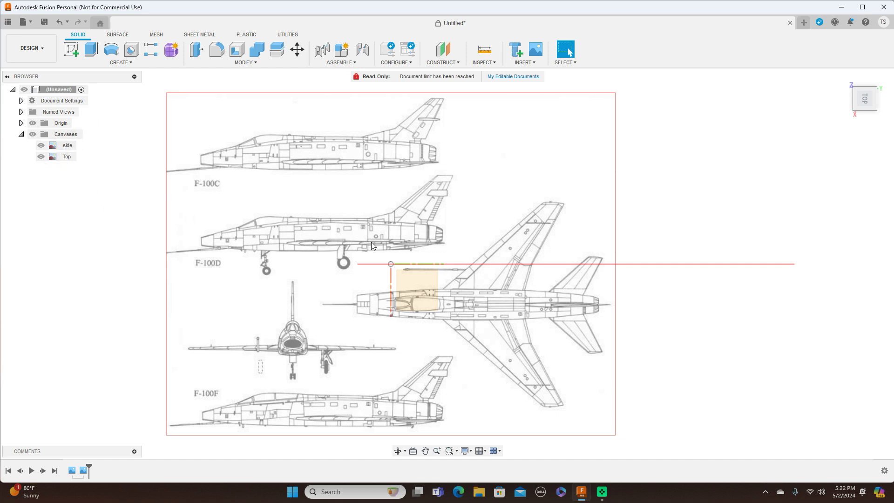
Step: Calibrate the Top canvas by setting the top view's fuselage length from nose to tail end to 2000 mm
right_click(67, 157)
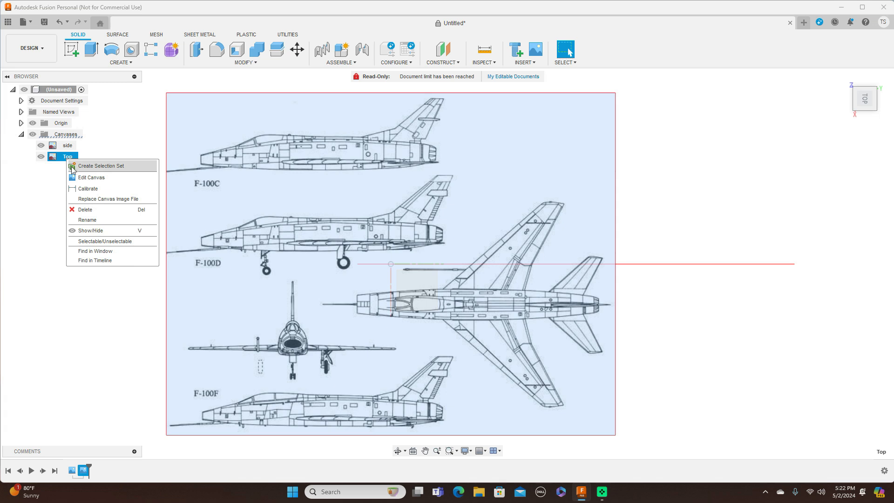
click(83, 188)
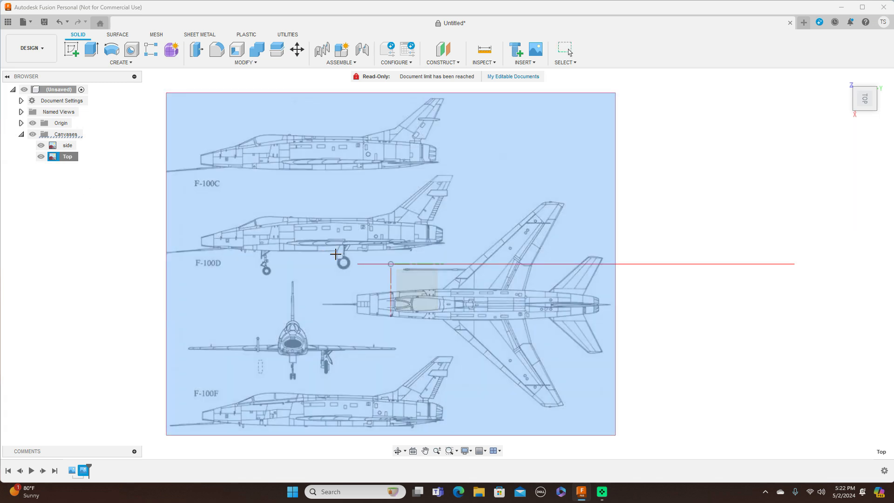
scroll(354, 260, up, 1)
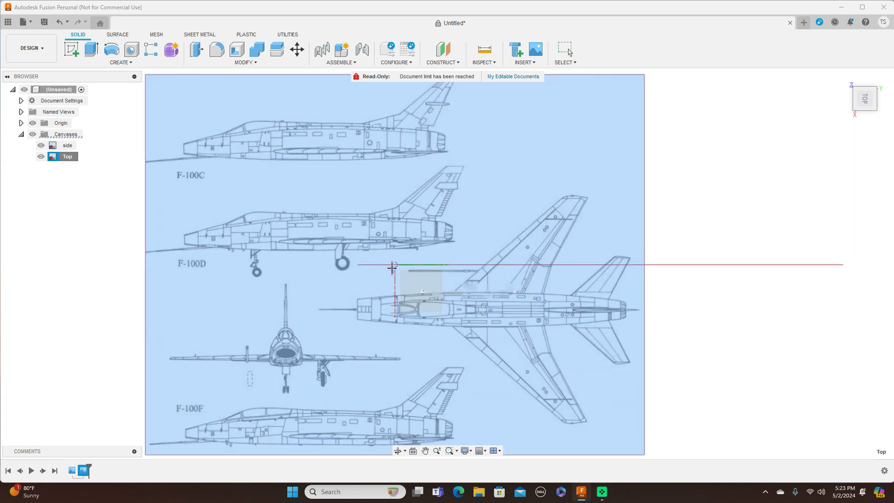
click(357, 308)
click(626, 312)
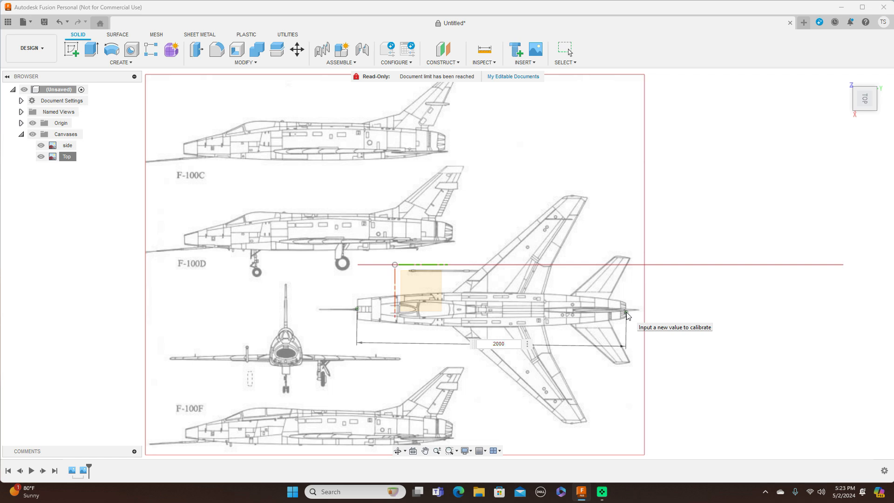
key(Return)
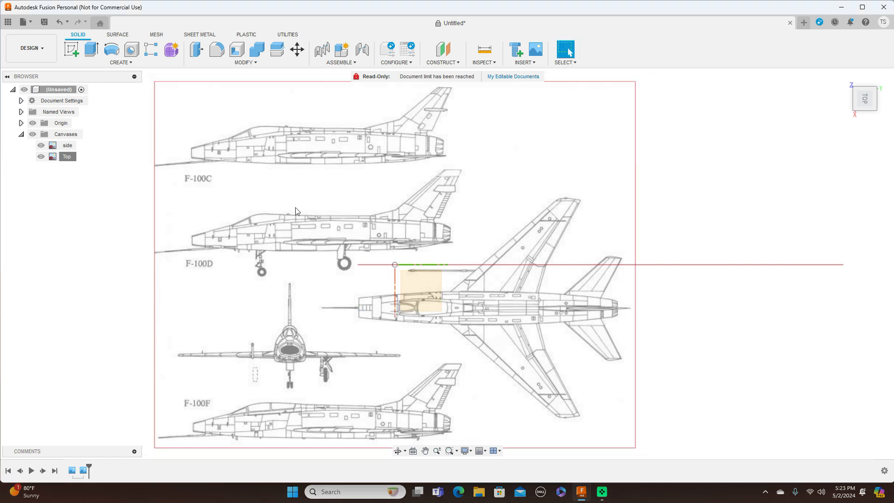
Step: Move the Top canvas to about X -327 mm and Y 298 mm, bringing the top view's nose close to the origin
right_click(67, 157)
click(99, 174)
drag(406, 275, 444, 234)
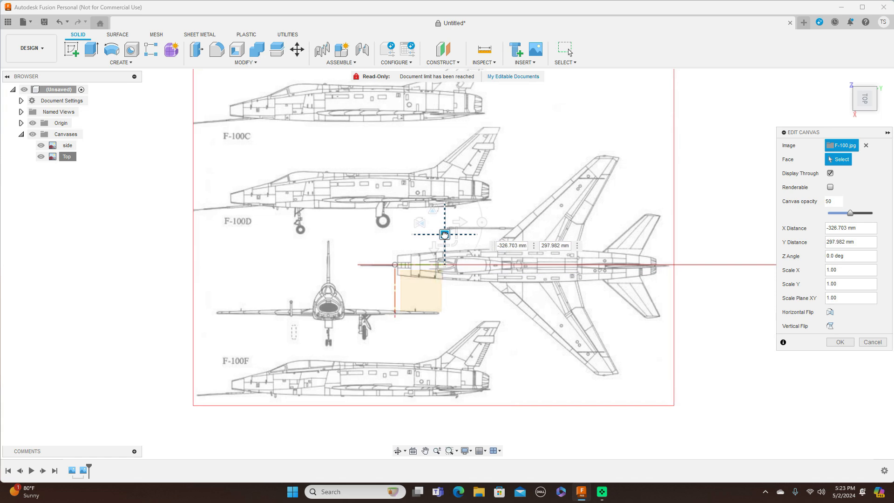
drag(445, 235, 444, 234)
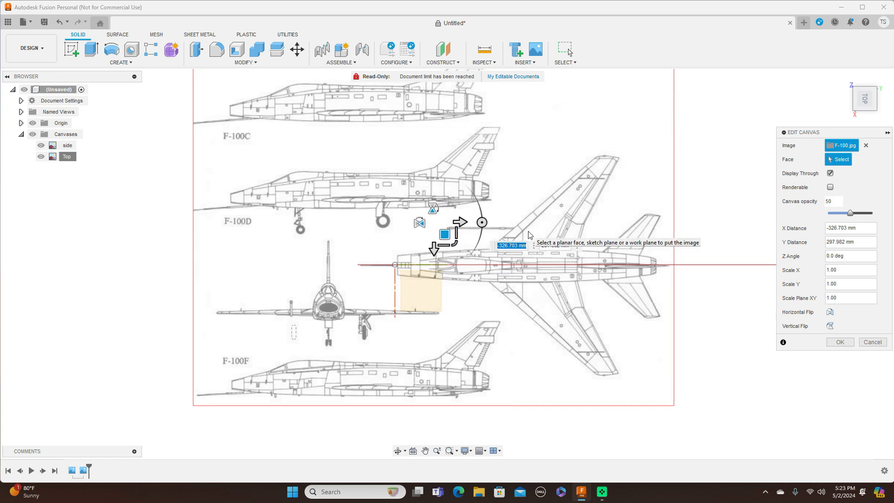
Step: Fine-tune the Top canvas position to X -334.607 mm and Y 294.03 mm so the fuselage centreline follows the side canvas's edge line
scroll(529, 234, up, 3)
scroll(529, 234, up, 3)
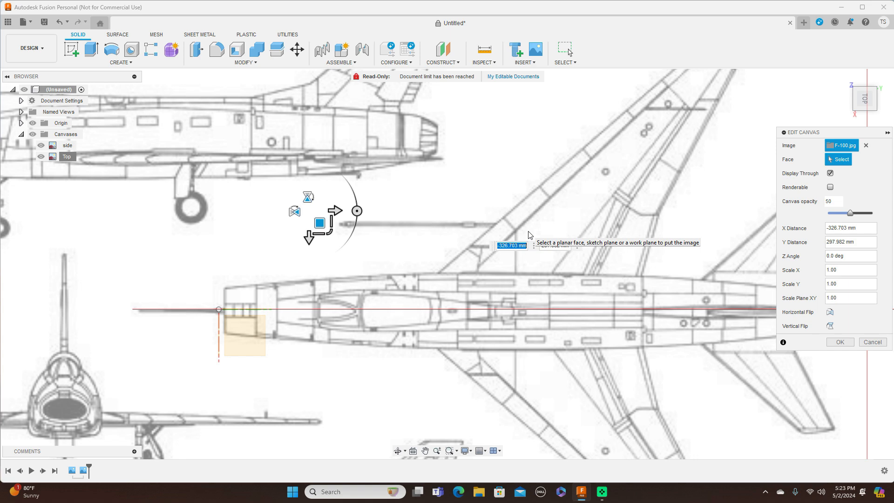
scroll(529, 234, down, 2)
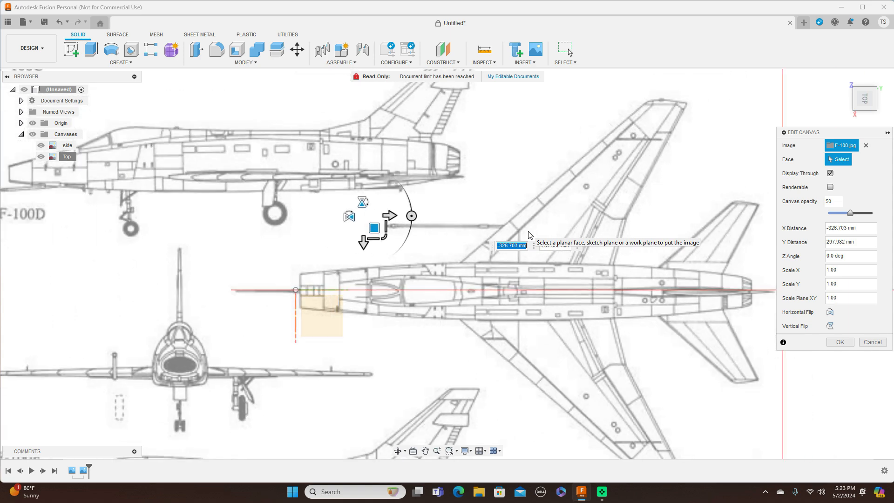
scroll(529, 234, down, 1)
scroll(529, 234, down, 1)
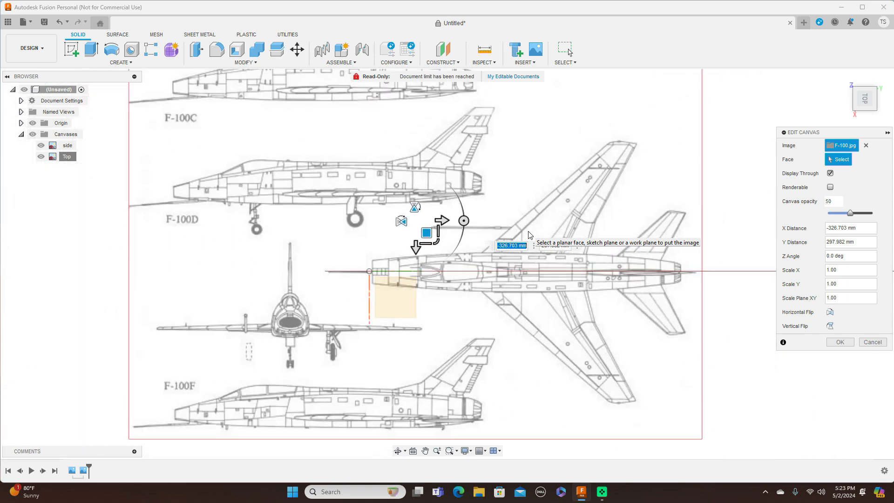
scroll(529, 235, up, 1)
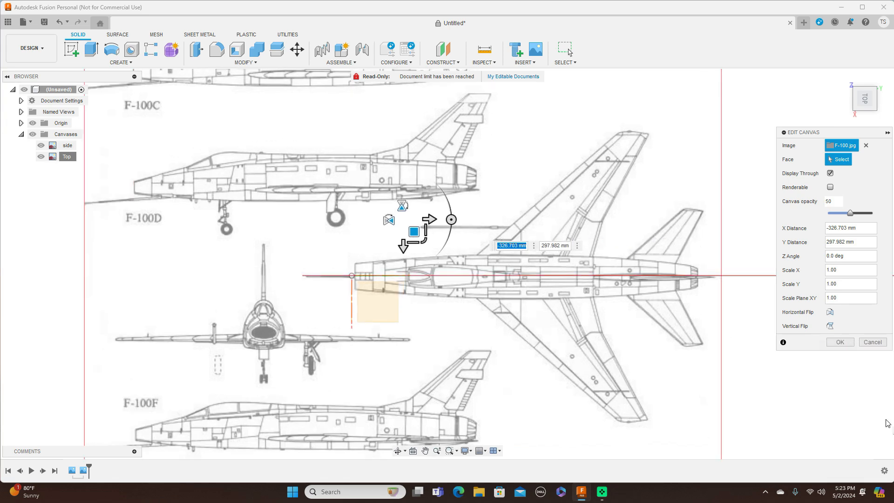
scroll(686, 349, up, 1)
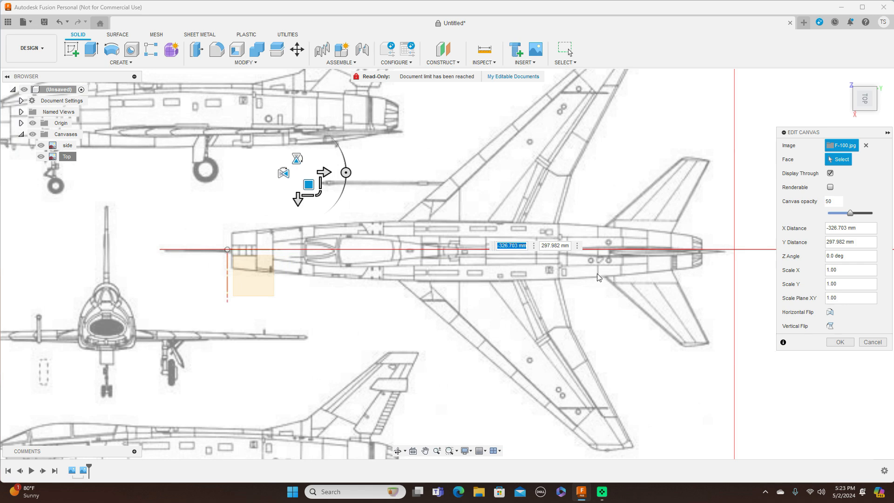
drag(308, 184, 308, 184)
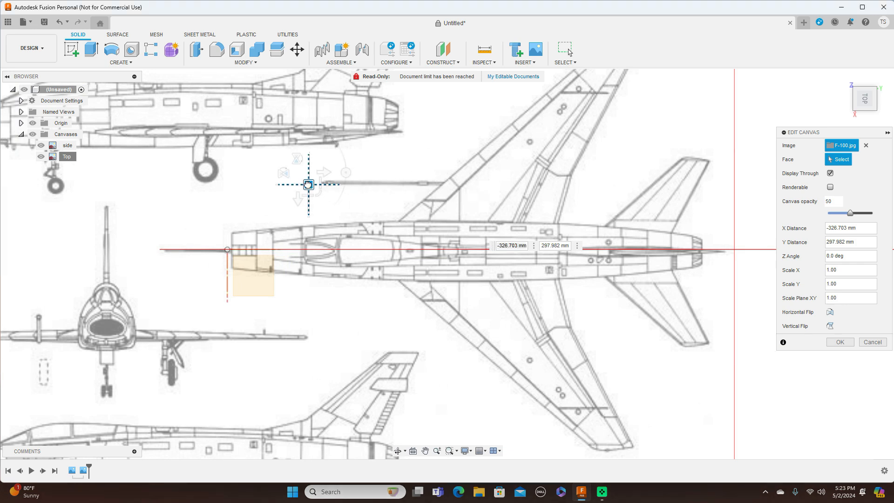
drag(308, 185, 308, 186)
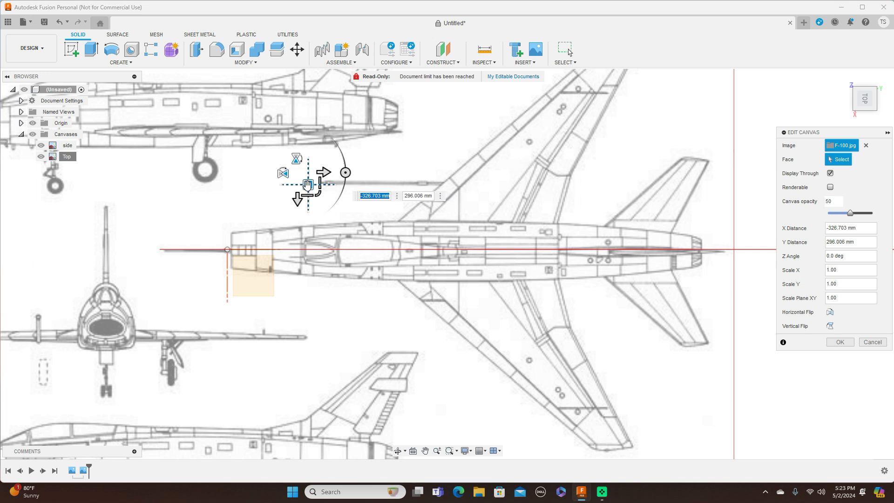
drag(308, 185, 307, 183)
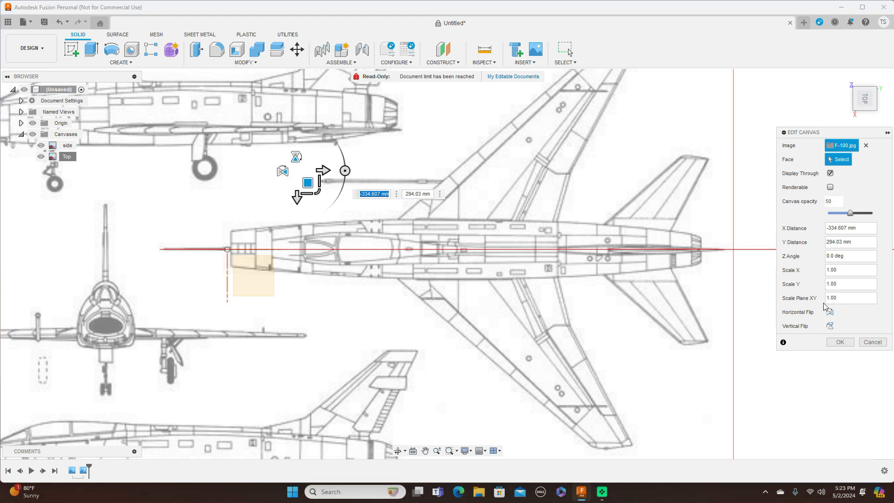
click(840, 342)
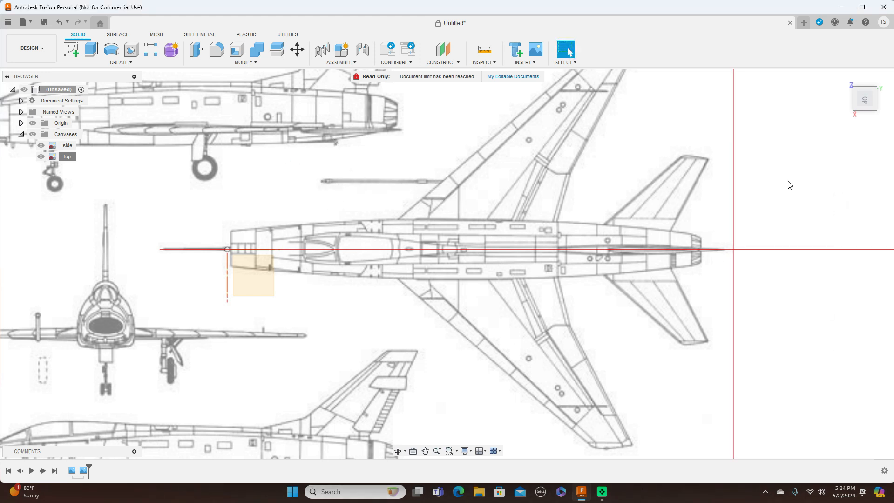
Step: Compare the side and top canvases' alignment with the origin from the right and top, and turn to the front view
click(867, 122)
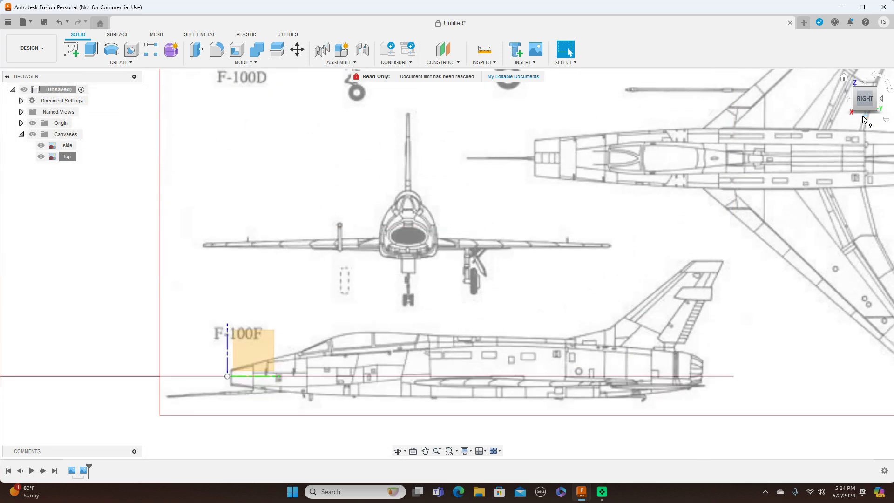
middle_drag(710, 242, 775, 137)
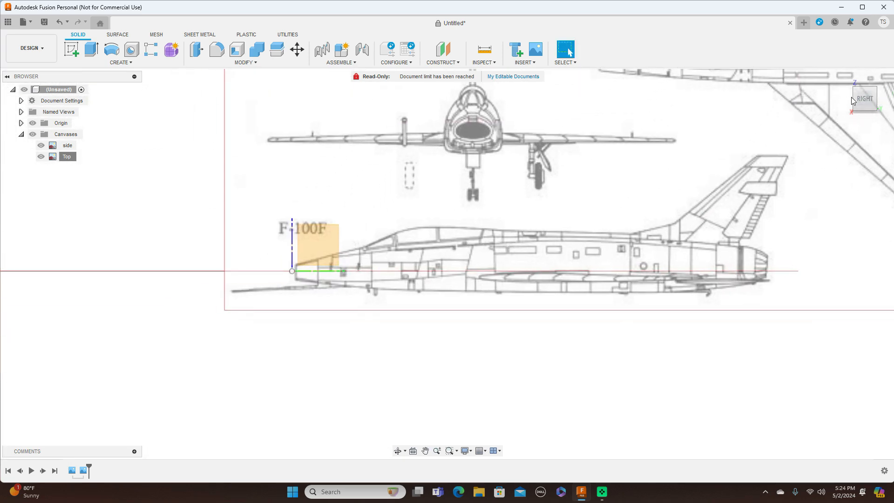
click(865, 83)
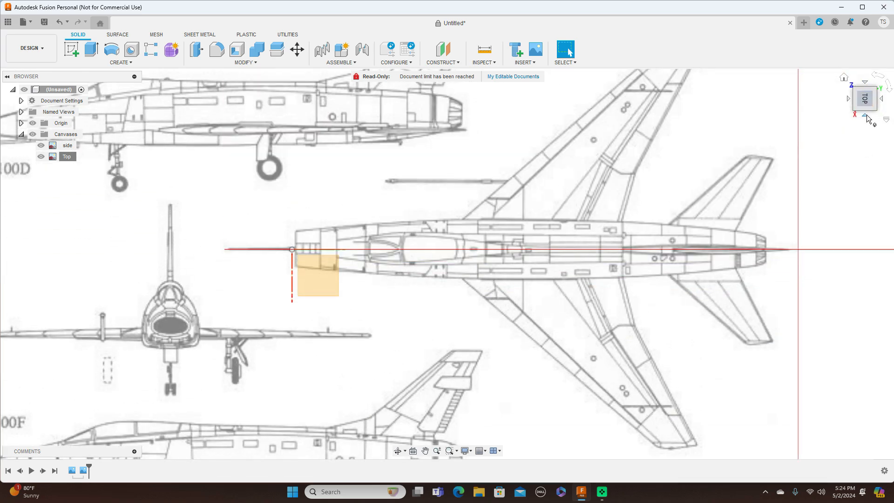
click(866, 116)
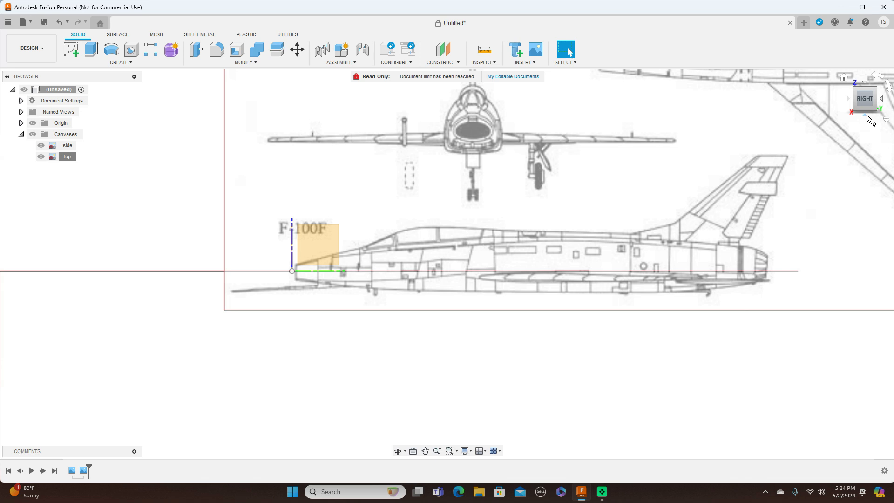
click(848, 99)
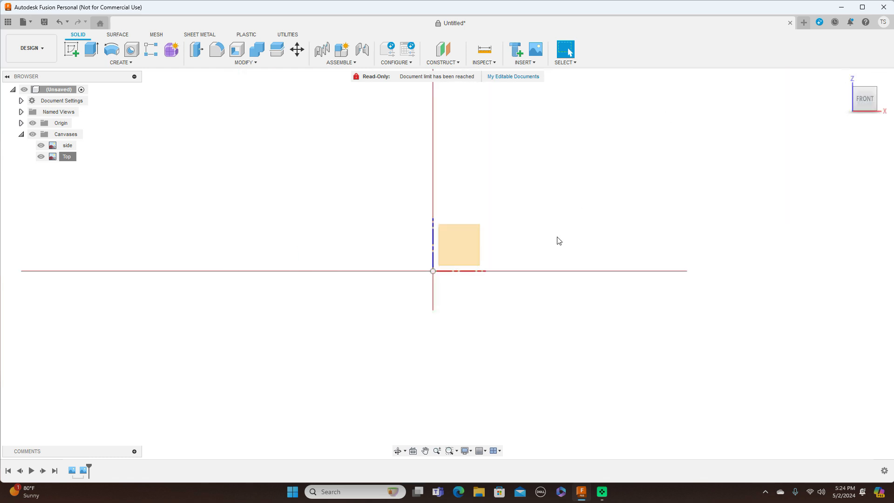
Step: Insert the F-100.jpg image from the computer as a canvas on the XZ plane
click(532, 64)
click(543, 92)
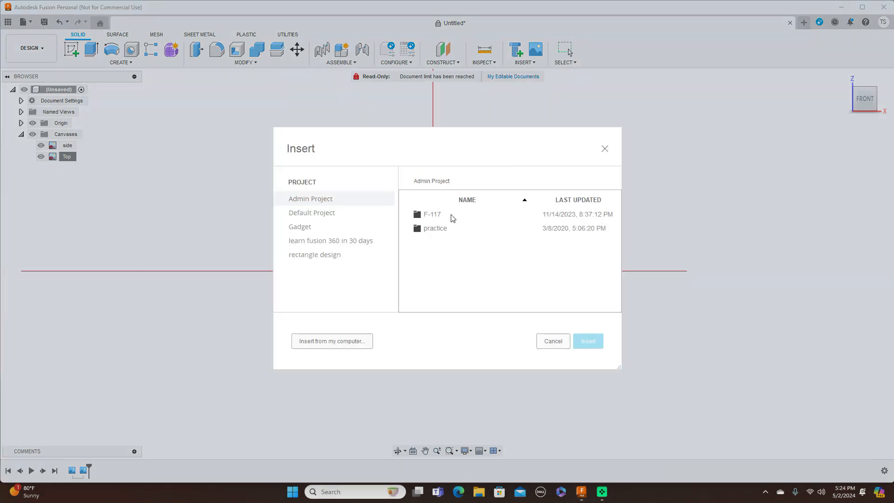
click(349, 342)
click(120, 158)
click(370, 251)
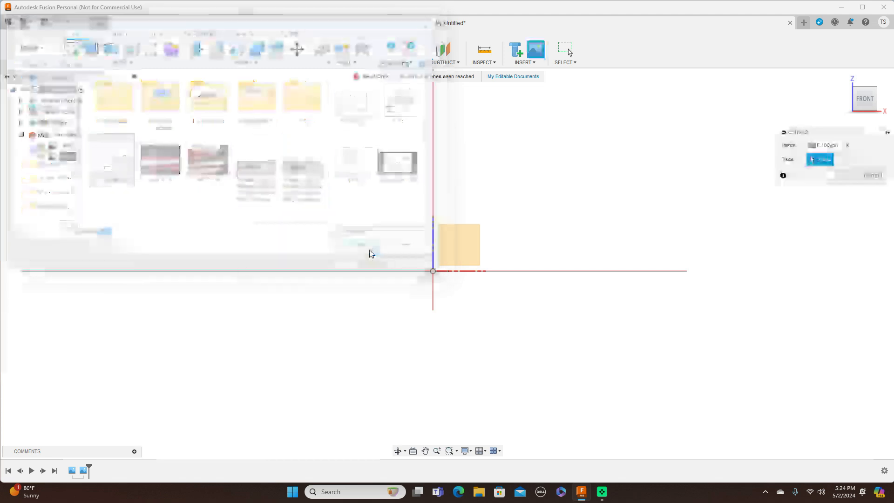
click(470, 245)
Step: Enlarge the new F-100 canvas to a plane scale of about 91.8 and finish placing it
drag(452, 248, 454, 251)
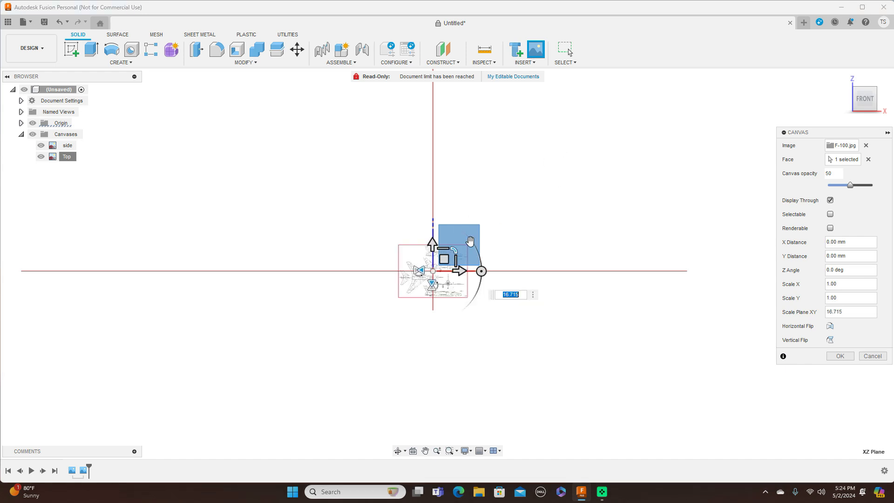
drag(454, 251, 545, 196)
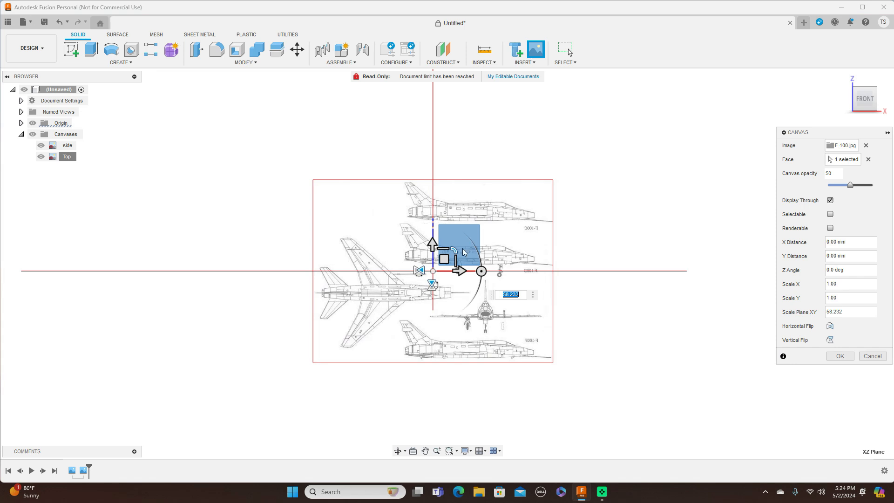
drag(454, 250, 464, 240)
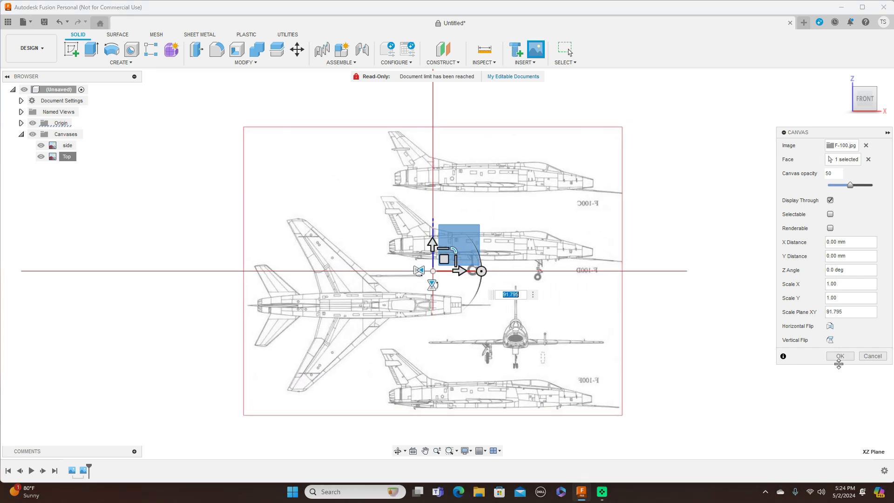
click(840, 356)
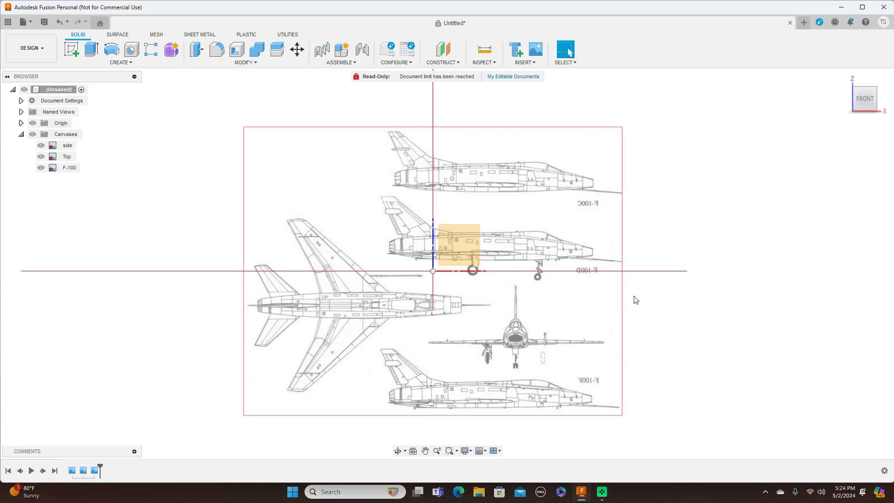
Step: Rename the new F-100 canvas as Front
double_click(70, 167)
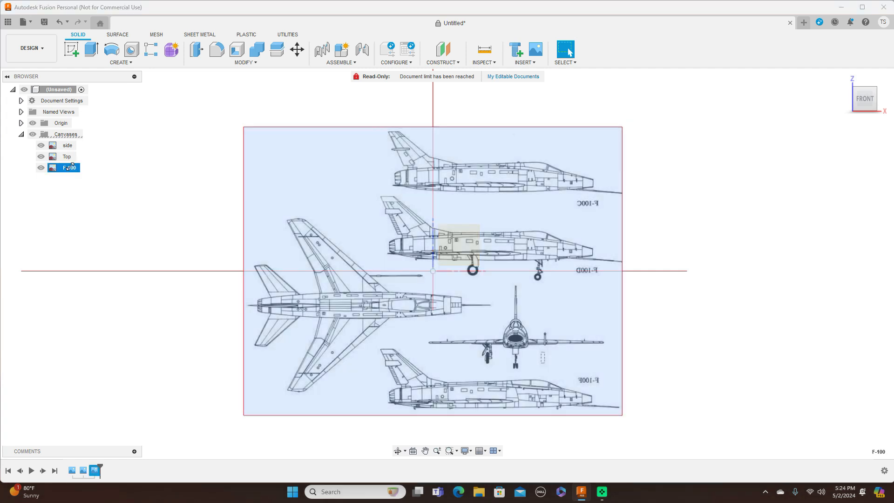
key(BackSpace)
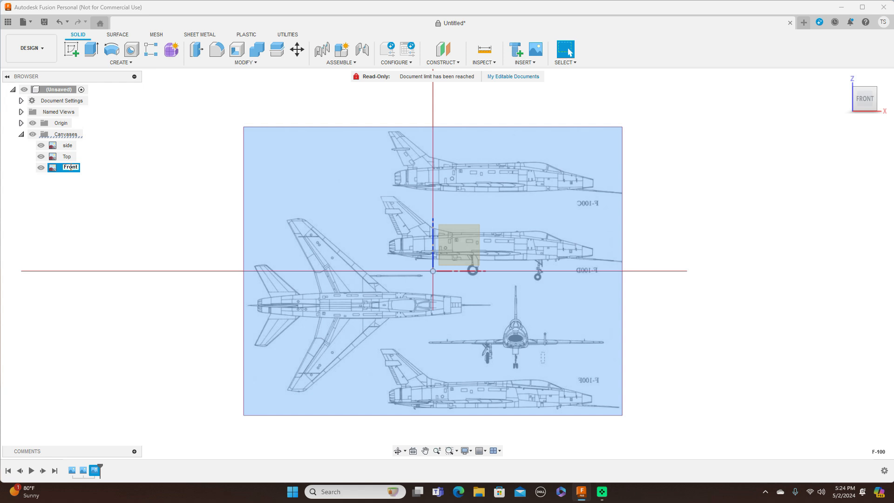
key(Return)
Step: Calibrate the Front canvas by setting the F-100F side view's fuselage length from tail end to nose to 2000 mm
right_click(79, 168)
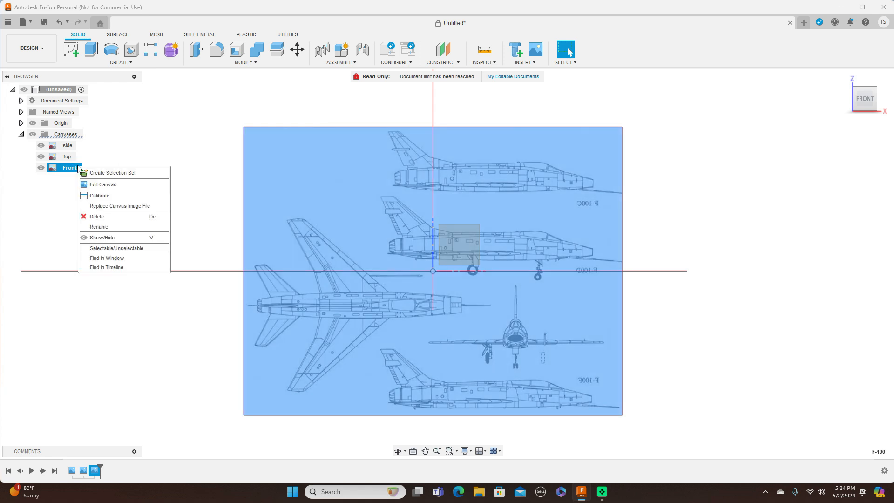
click(96, 186)
scroll(349, 212, up, 2)
middle_drag(530, 327, 527, 230)
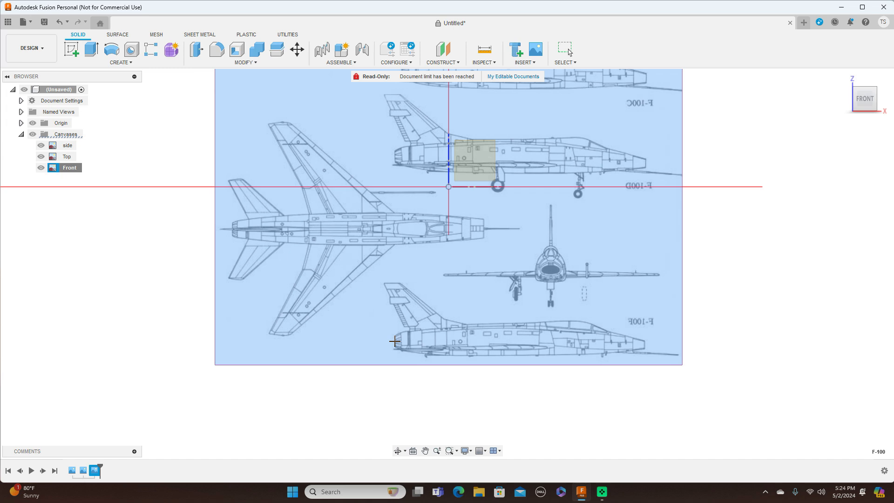
click(394, 341)
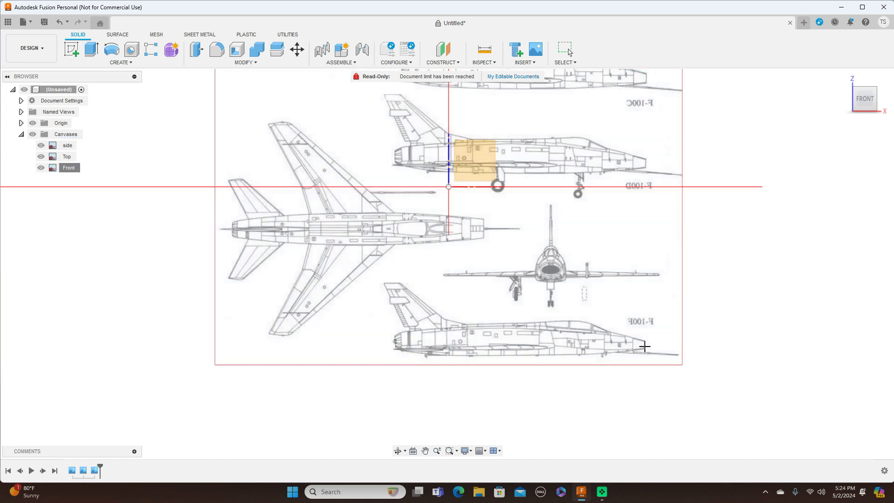
click(644, 347)
key(BackSpace)
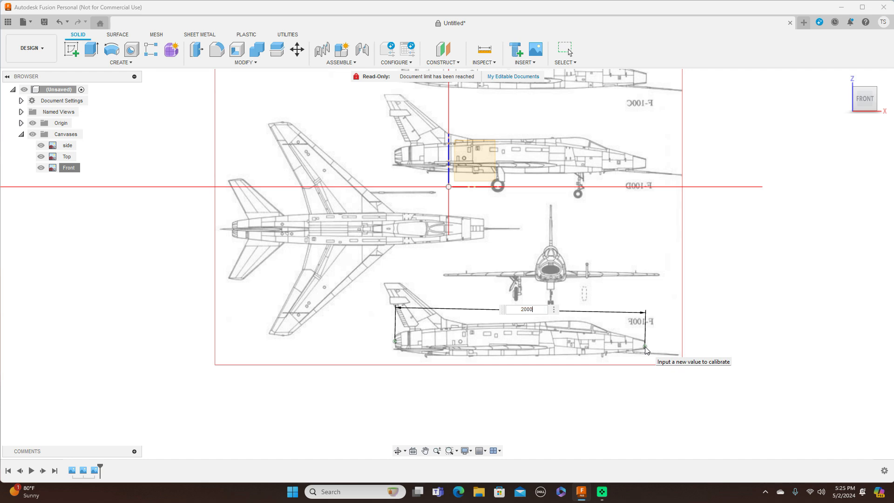
text(2000)
key(Return)
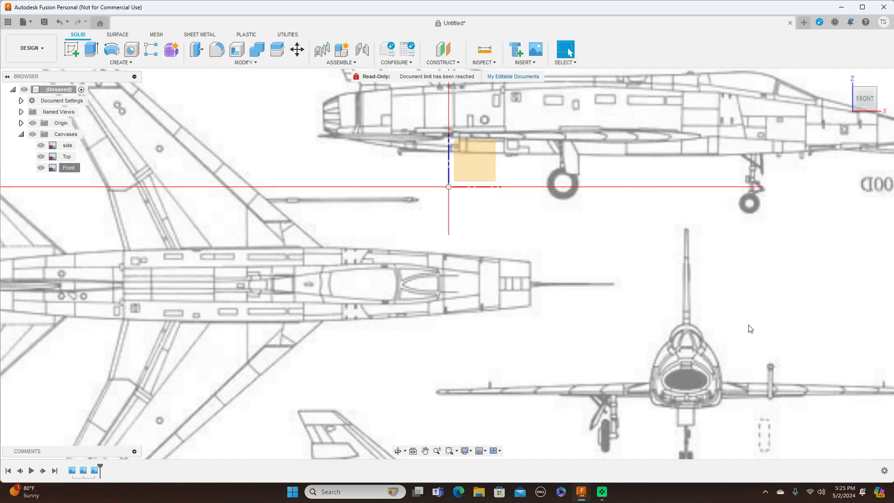
Step: Move the Front canvas to X 663.48 mm and Y -816.591 mm so the front view's air intake is centred on the origin
scroll(750, 327, down, 3)
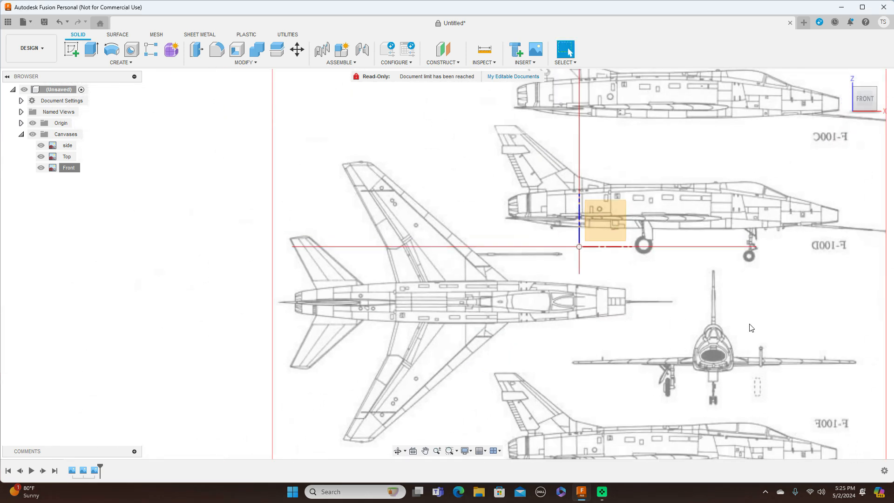
right_click(72, 169)
click(98, 187)
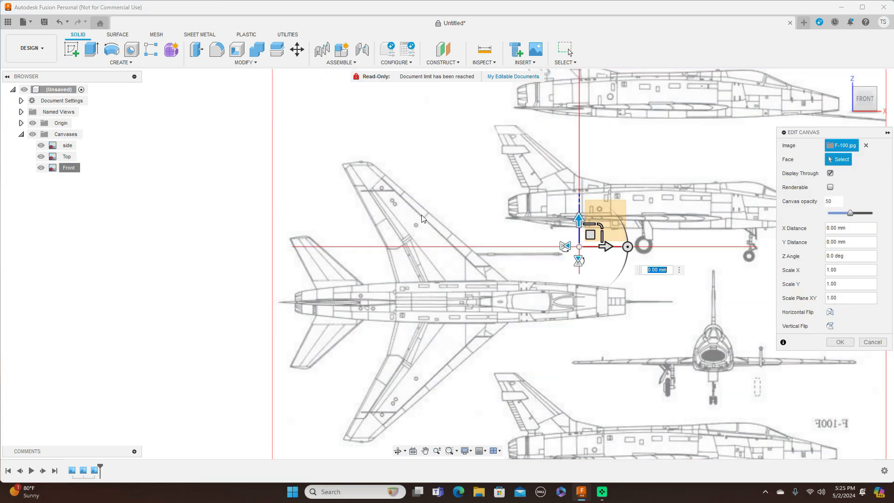
drag(588, 234, 456, 128)
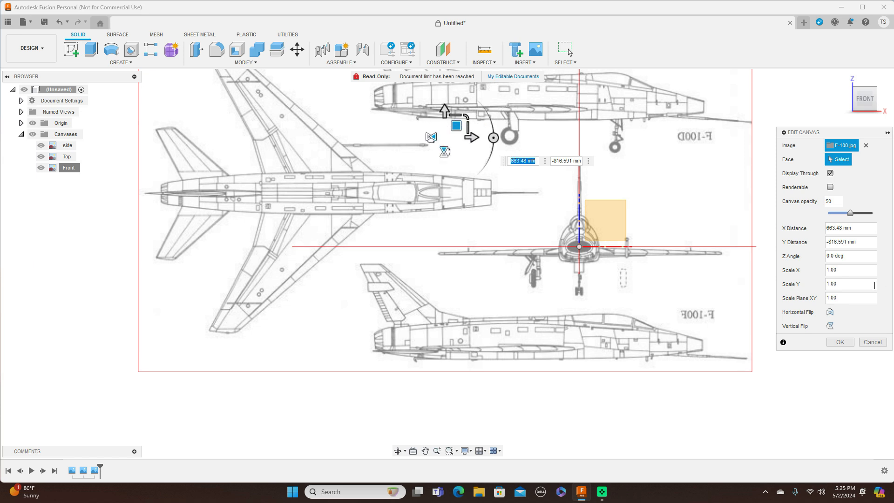
click(840, 343)
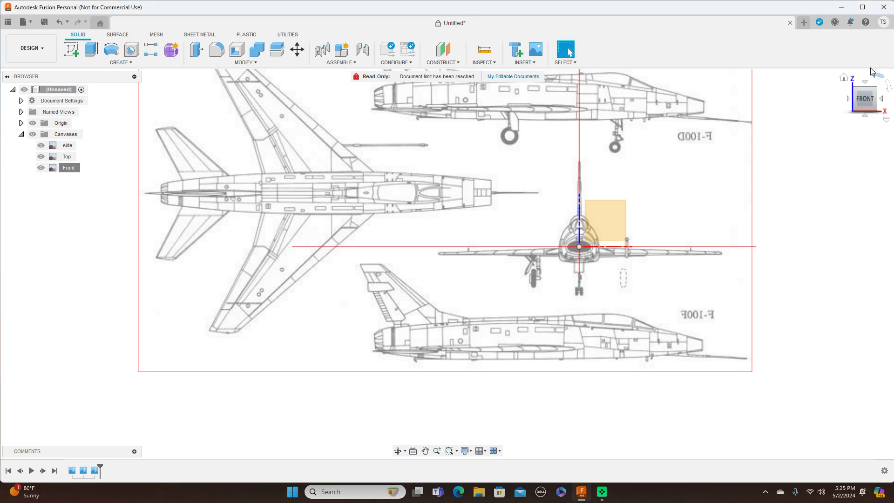
Step: Check the alignment of the side, Top and Front canvases with the origin from the right, top and front
click(883, 103)
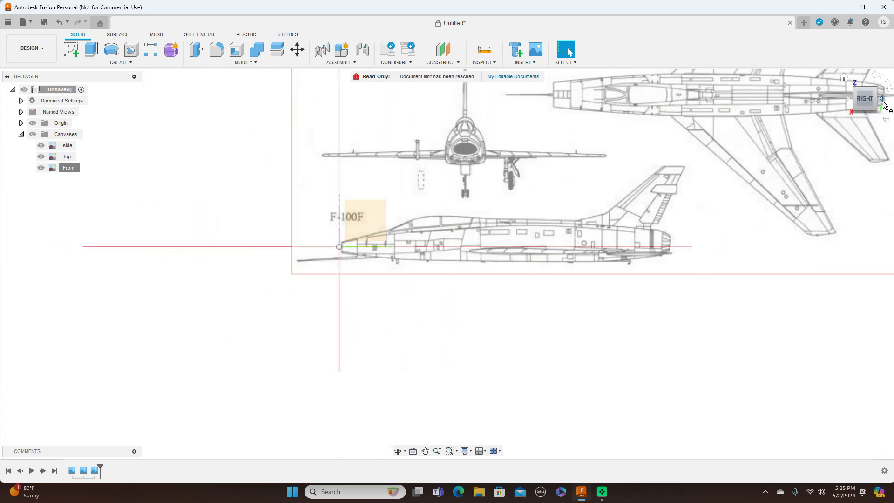
click(867, 87)
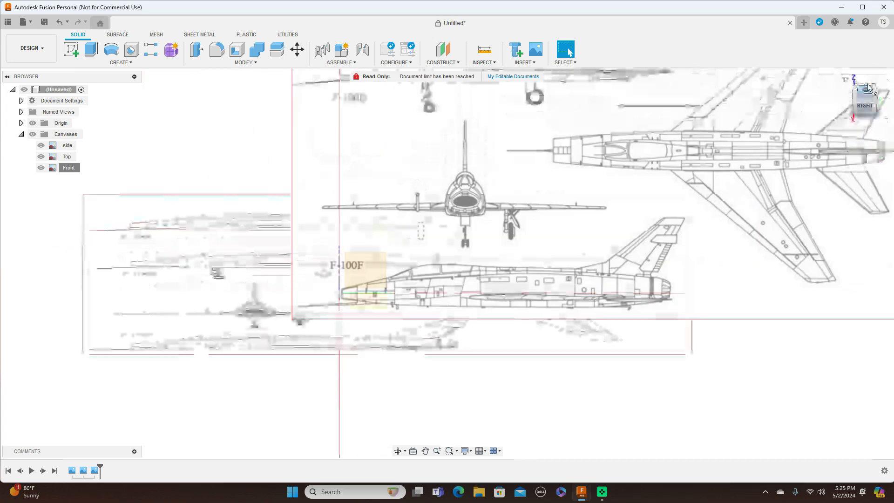
middle_drag(732, 249, 753, 132)
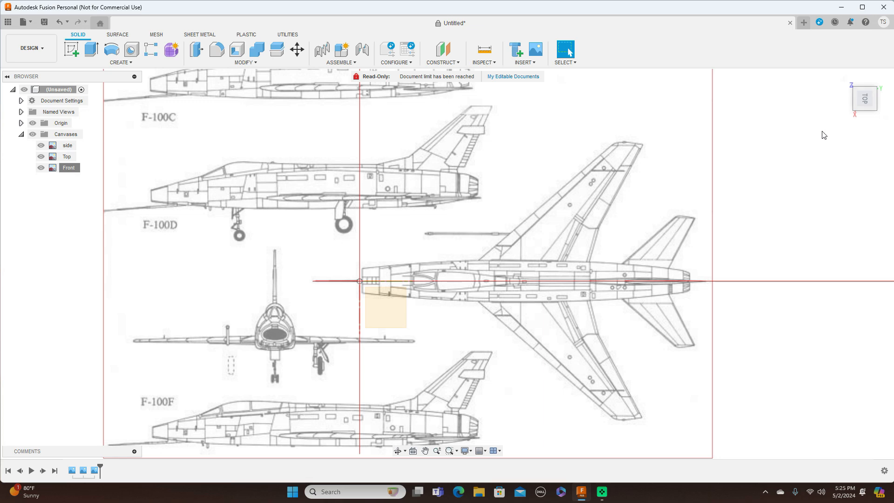
click(865, 116)
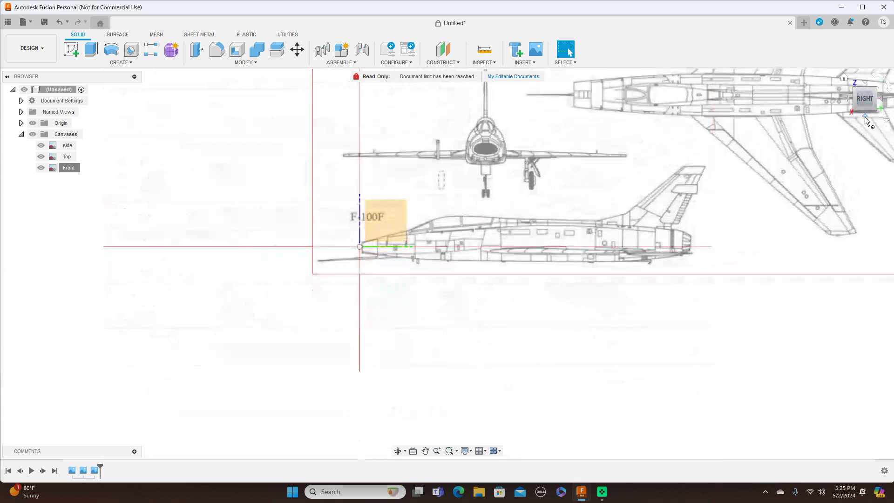
click(848, 99)
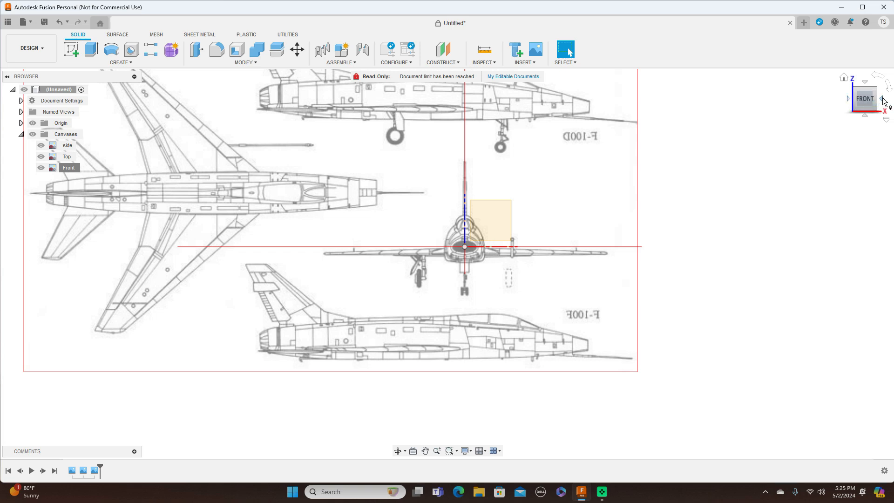
click(881, 100)
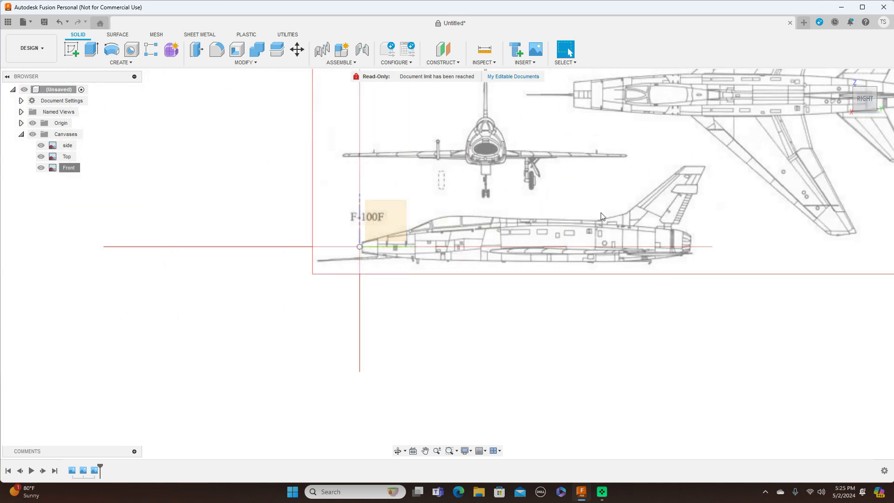
scroll(582, 235, up, 3)
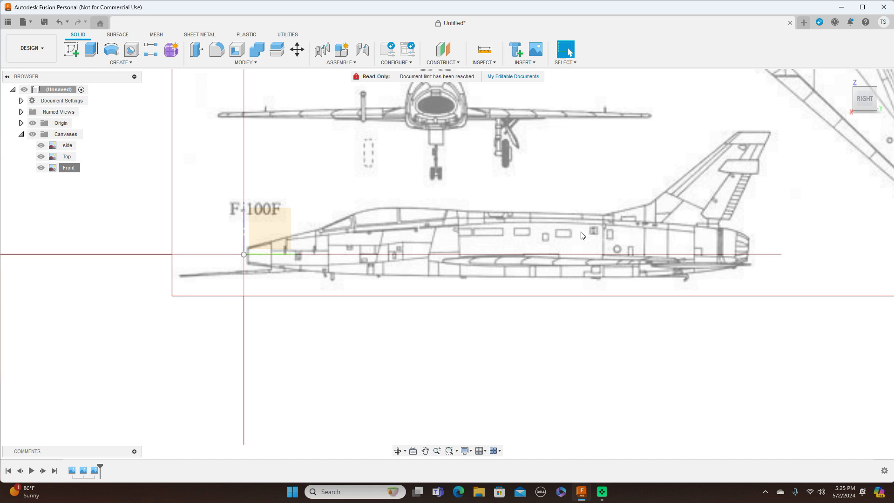
scroll(581, 235, down, 2)
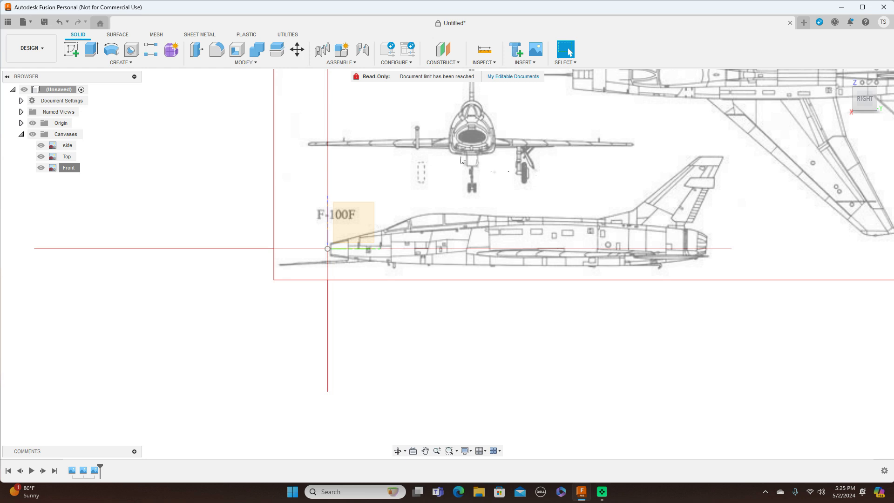
middle_drag(611, 193, 606, 236)
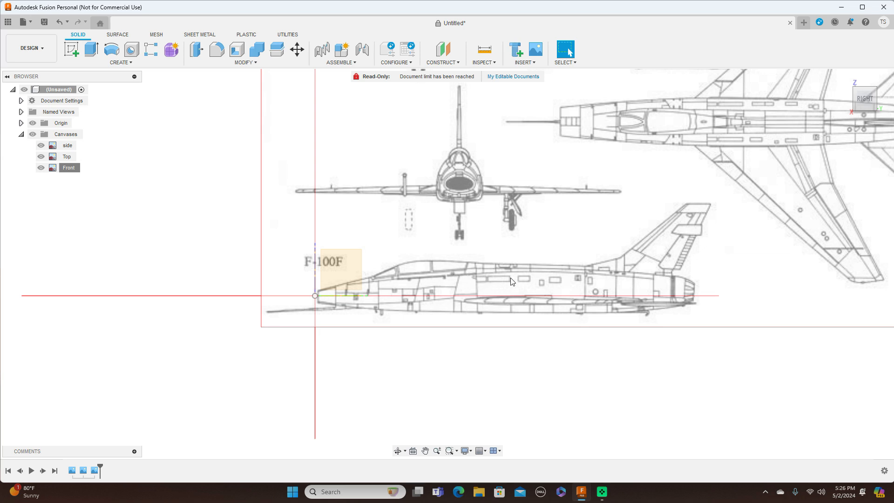
Step: Start a form and place a cylinder about 246 mm in diameter on the front plane, centred at the origin and matching the fuselage width
click(172, 52)
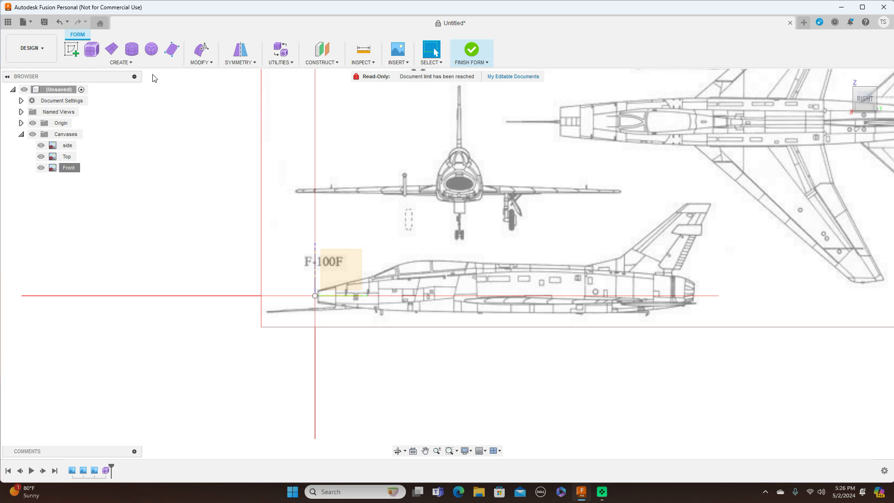
click(132, 54)
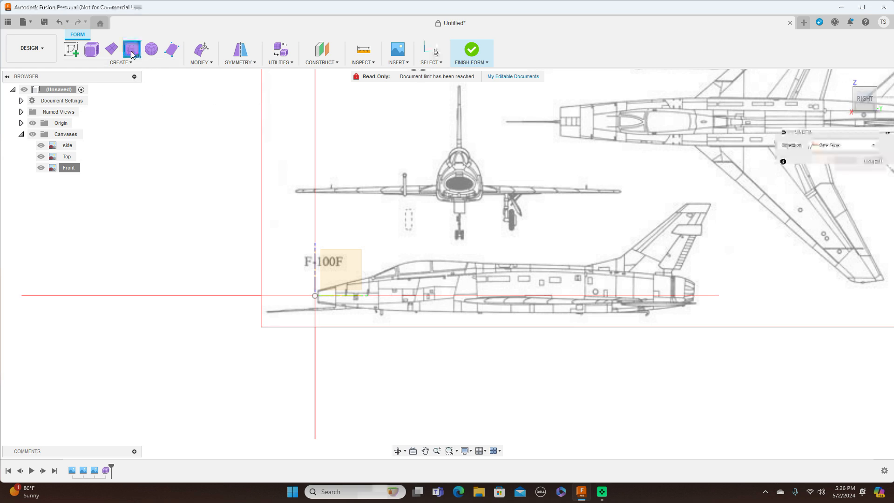
click(848, 100)
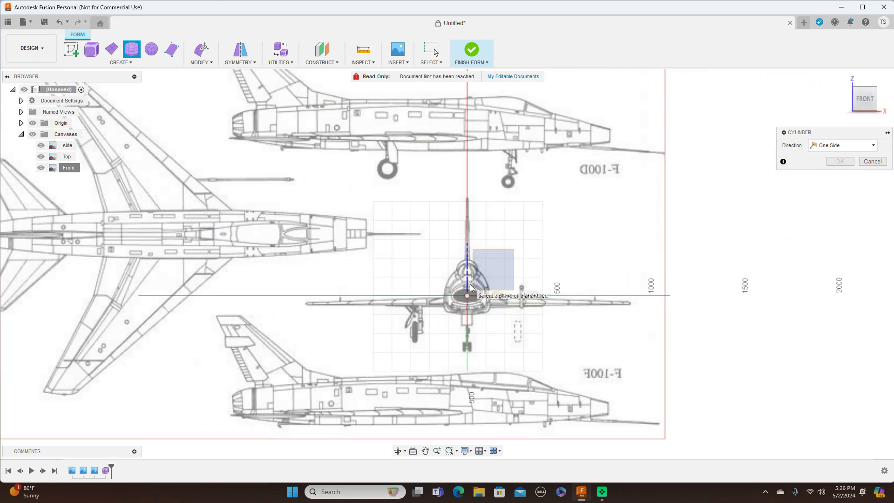
scroll(470, 287, up, 3)
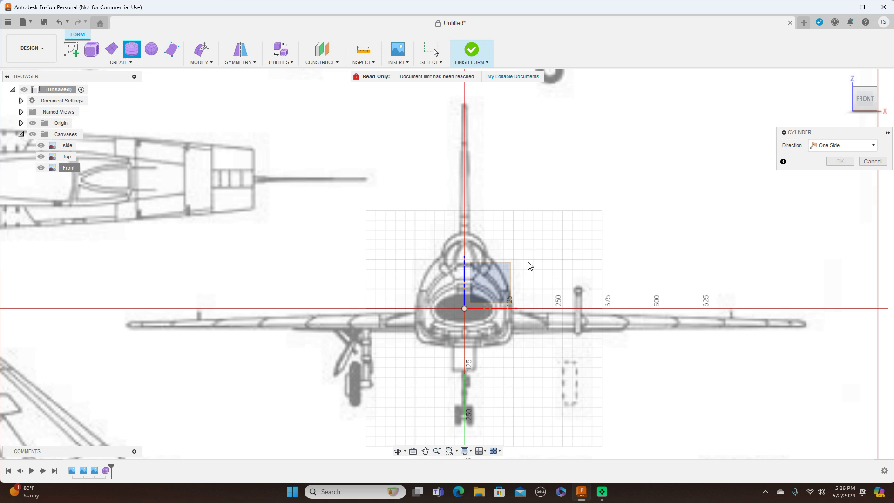
scroll(494, 280, up, 2)
middle_drag(495, 280, 515, 232)
click(473, 272)
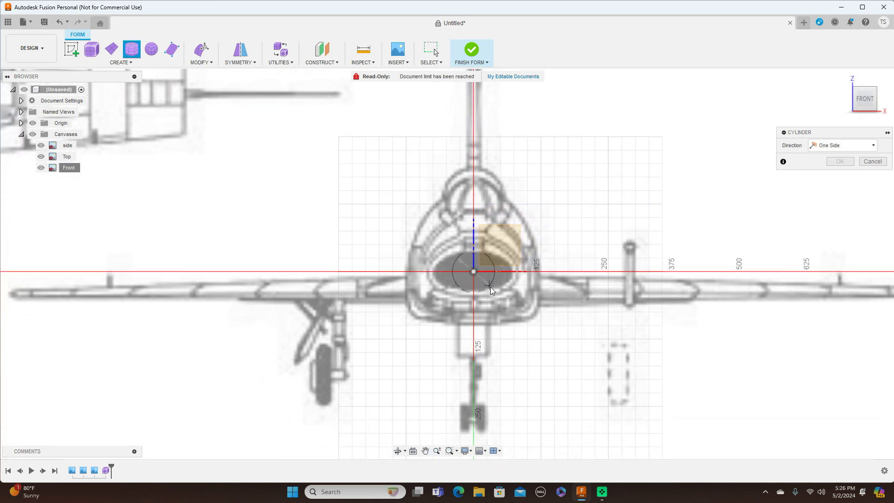
click(515, 324)
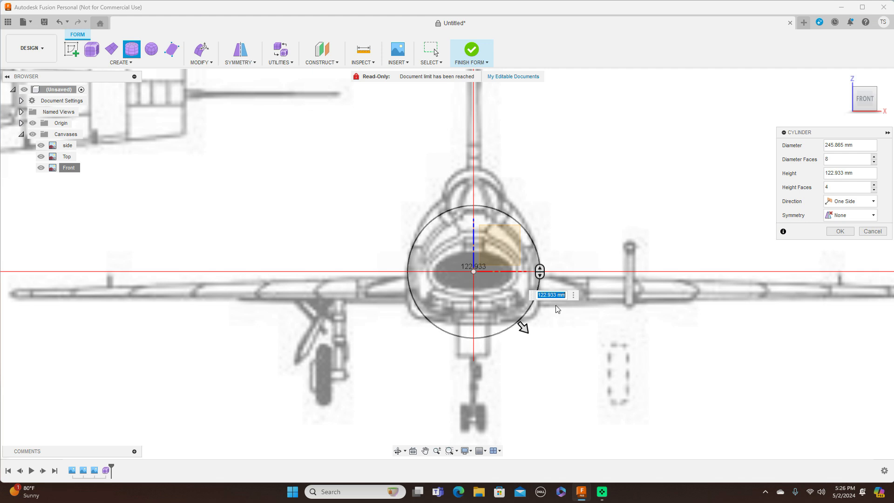
Step: Extend the cylinder to a height of 2020 mm so it spans the side view's fuselage from nose to tail
click(887, 100)
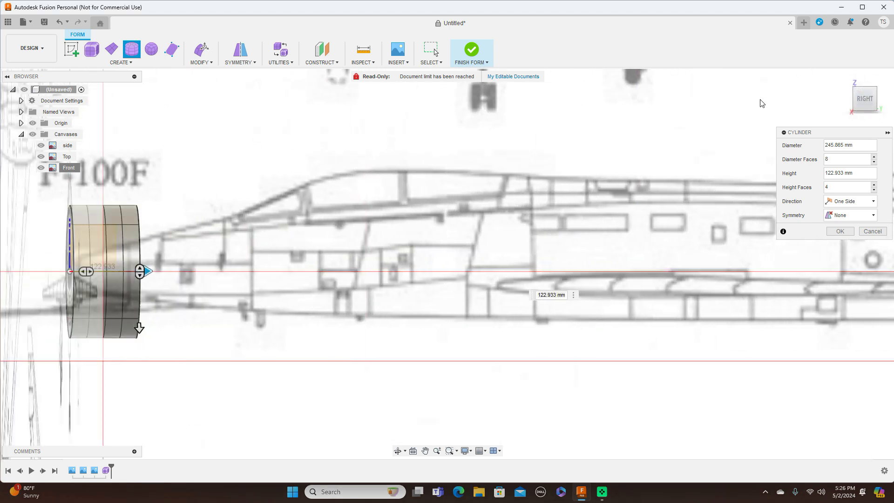
scroll(623, 155, down, 3)
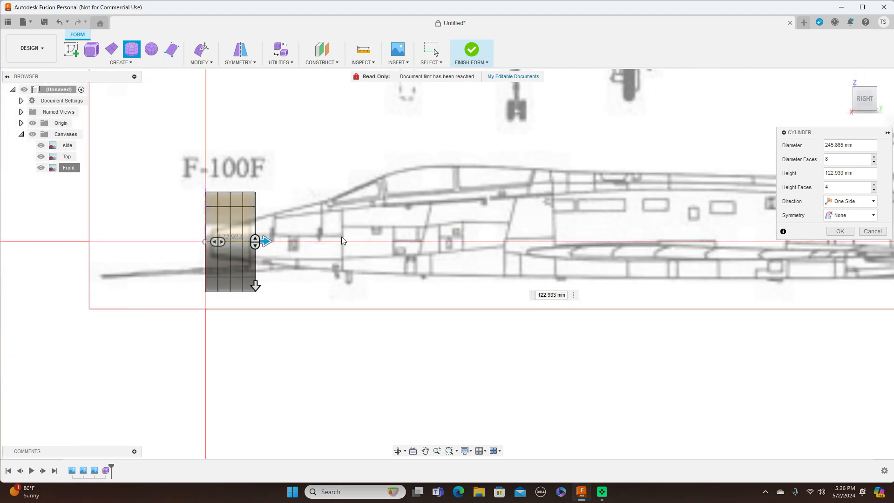
scroll(342, 240, down, 3)
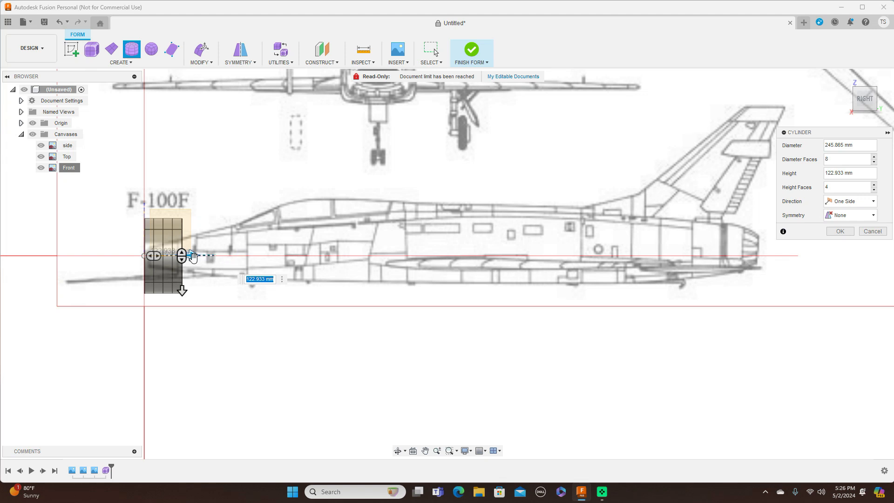
drag(193, 257, 760, 254)
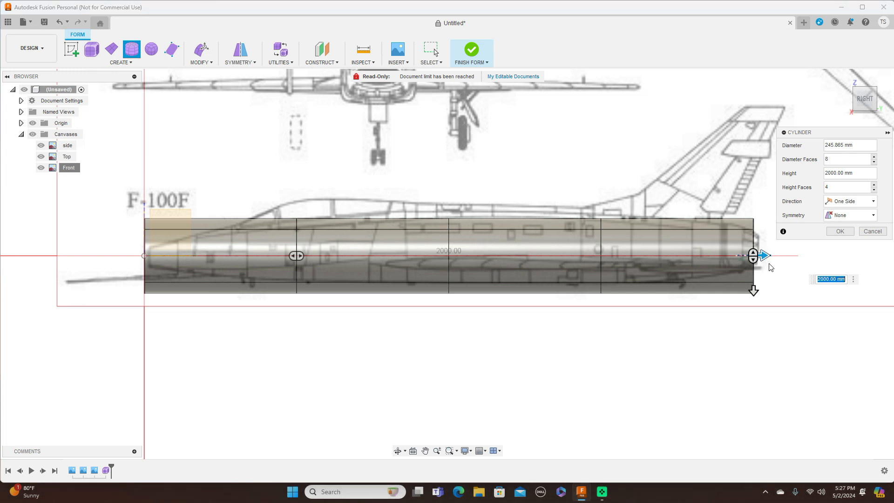
scroll(770, 263, up, 2)
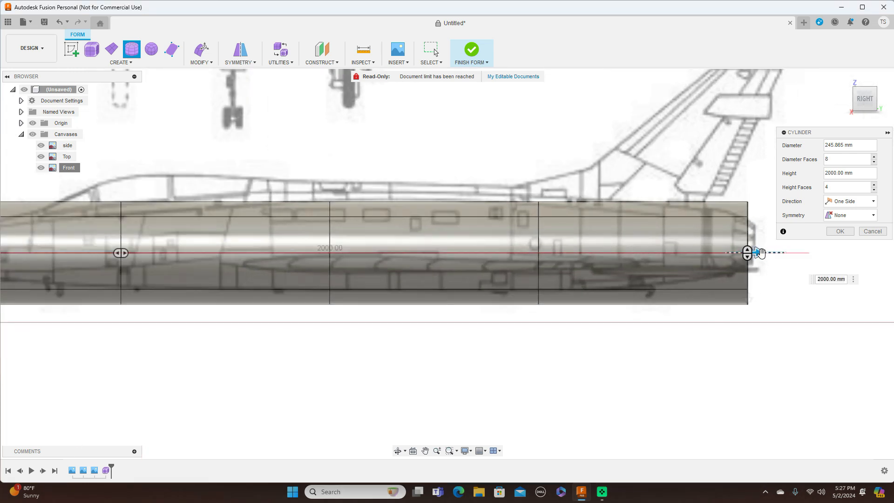
scroll(751, 249, up, 3)
drag(724, 239, 741, 237)
scroll(769, 299, down, 3)
scroll(773, 302, down, 3)
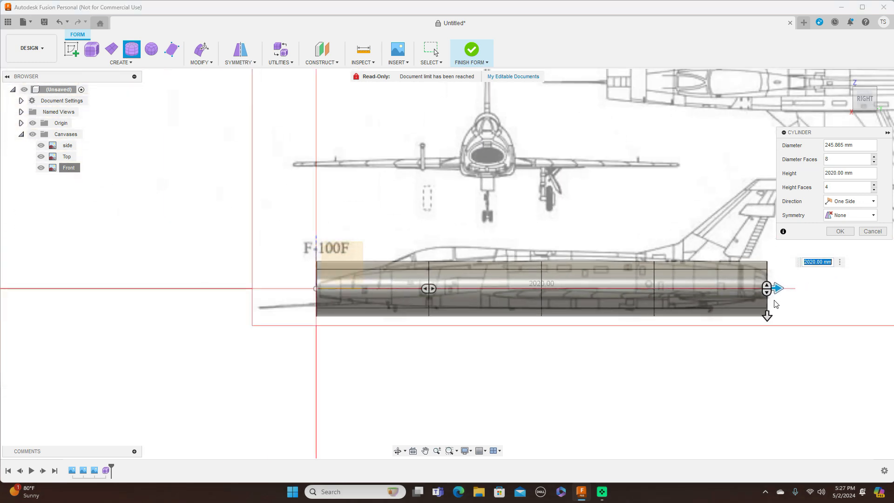
Step: Divide the cylinder's length into 8 height faces and create the form body
drag(434, 289, 502, 287)
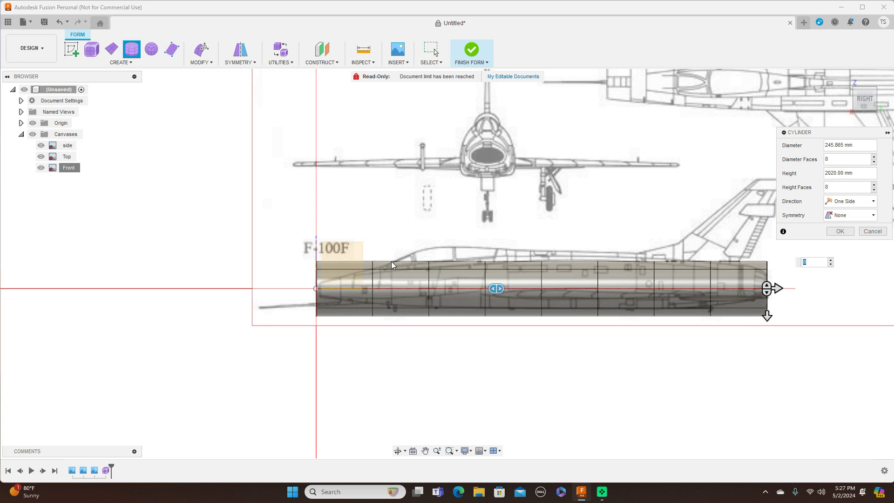
scroll(391, 261, up, 3)
scroll(394, 261, down, 5)
scroll(395, 262, down, 1)
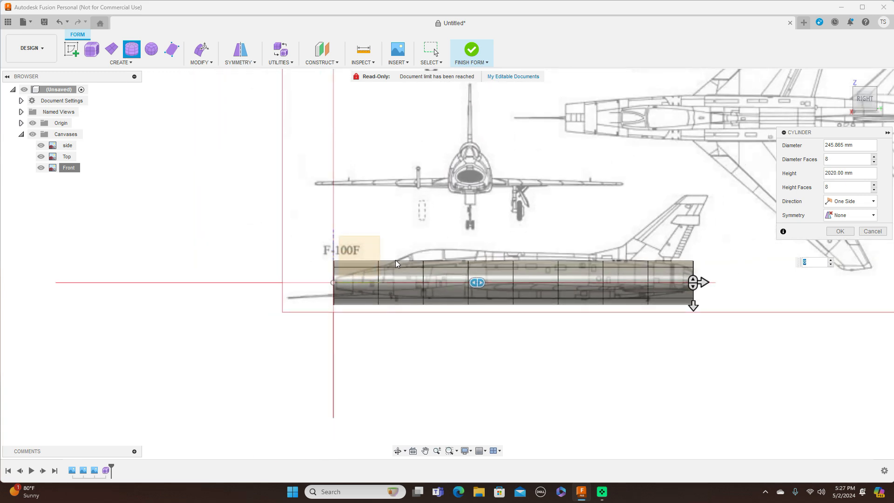
scroll(541, 287, up, 1)
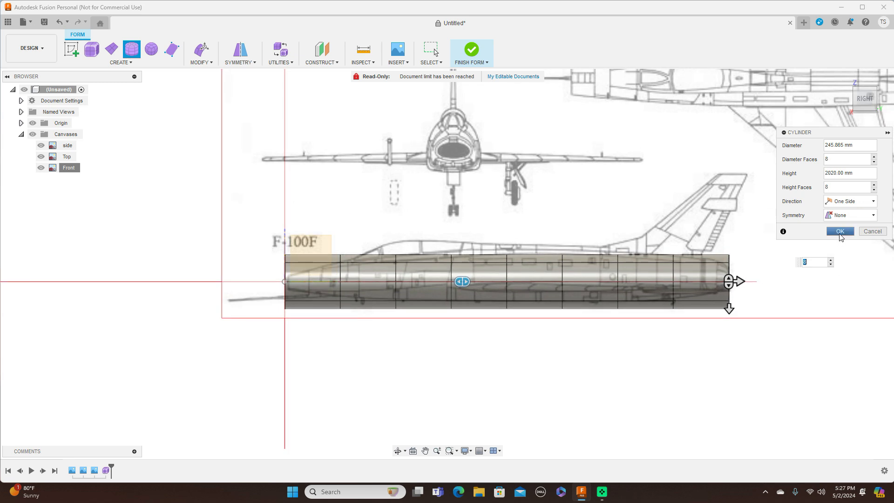
click(840, 231)
Step: Move the whole cylinder body about 6.9 mm in Y and 34.3 mm in Z to line it up with the side view's fuselage
scroll(417, 255, up, 1)
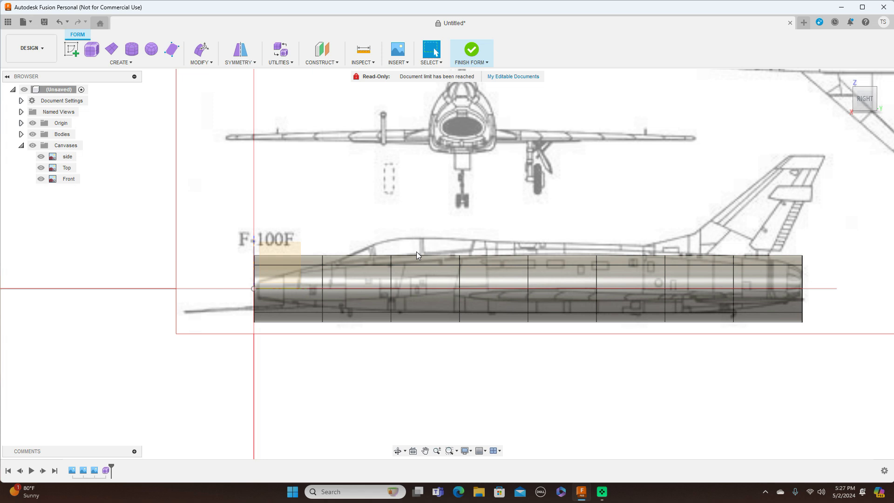
drag(233, 195, 812, 375)
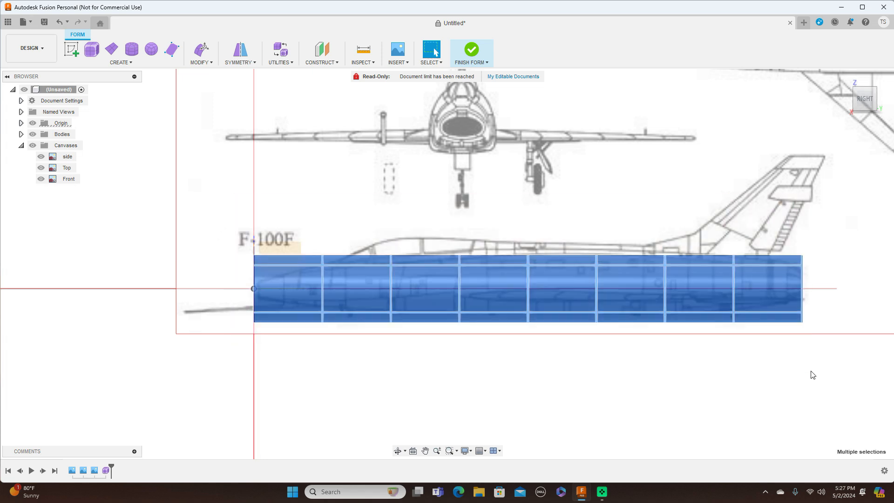
right_click(666, 176)
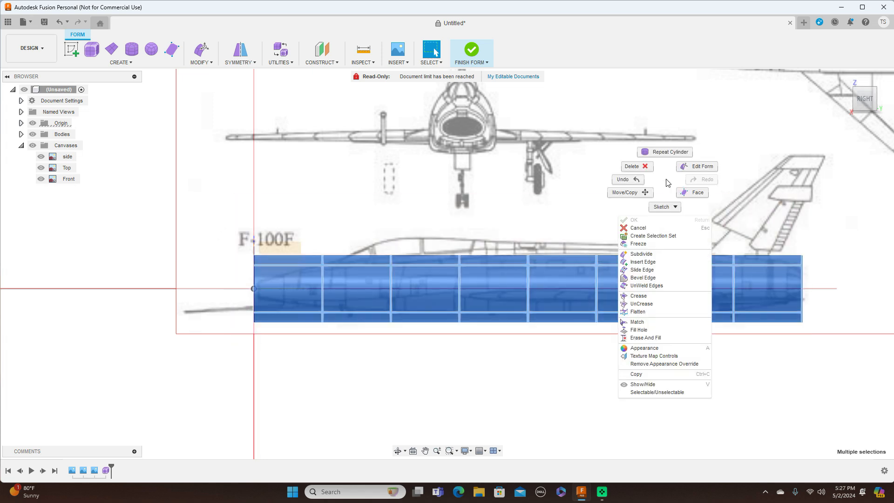
click(633, 194)
middle_drag(621, 165, 574, 168)
drag(492, 277, 495, 267)
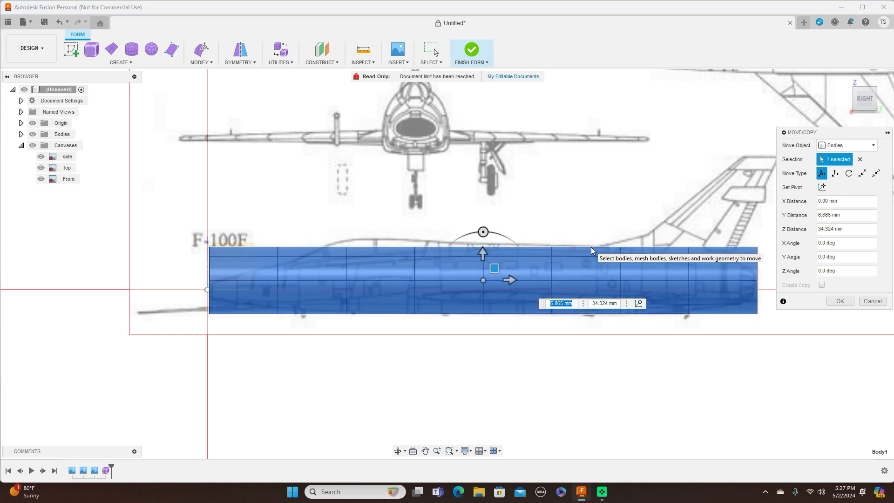
click(838, 302)
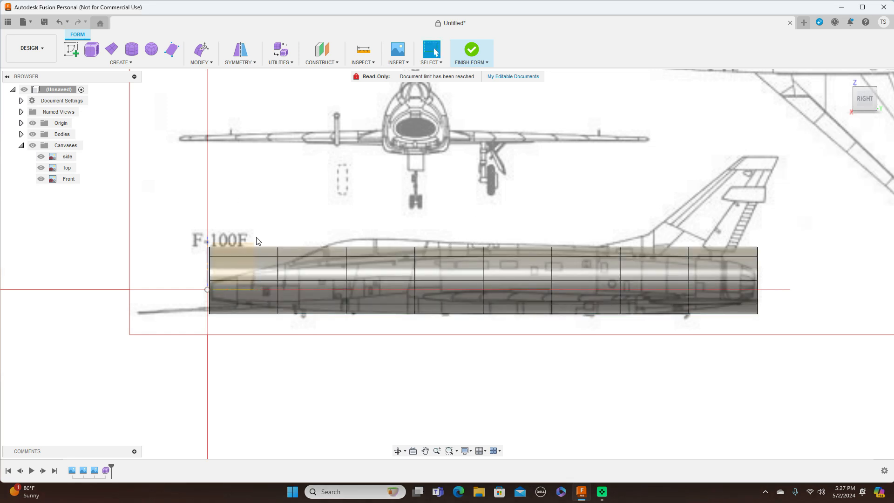
Step: Shrink the height of the edge ring at the nose and shift it about -1.4 mm in Y and -30.6 mm in Z onto the intake
scroll(394, 184, up, 2)
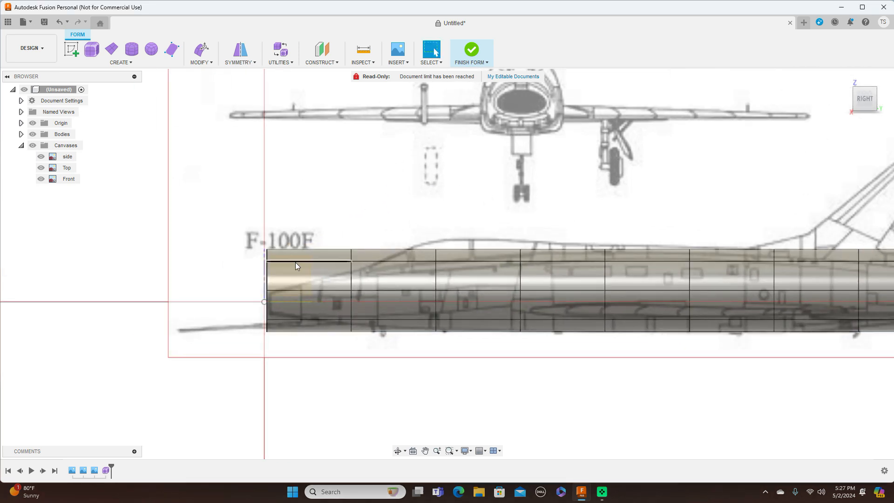
double_click(266, 281)
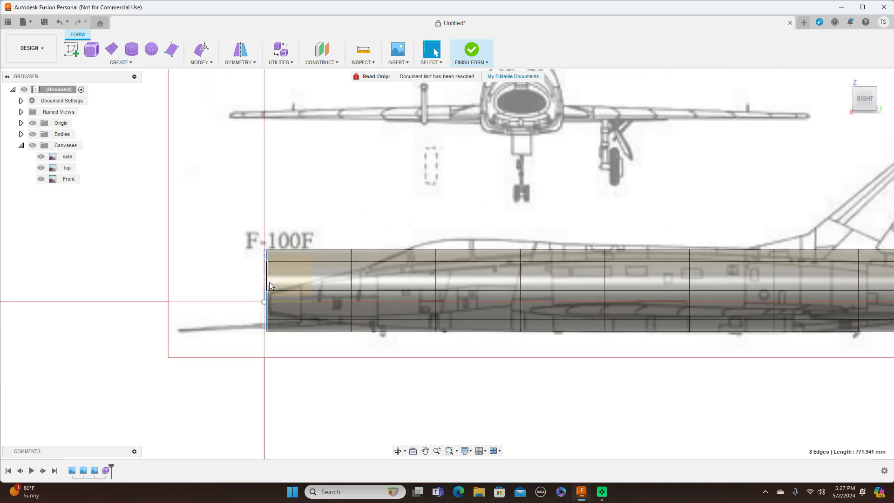
right_click(307, 207)
click(340, 188)
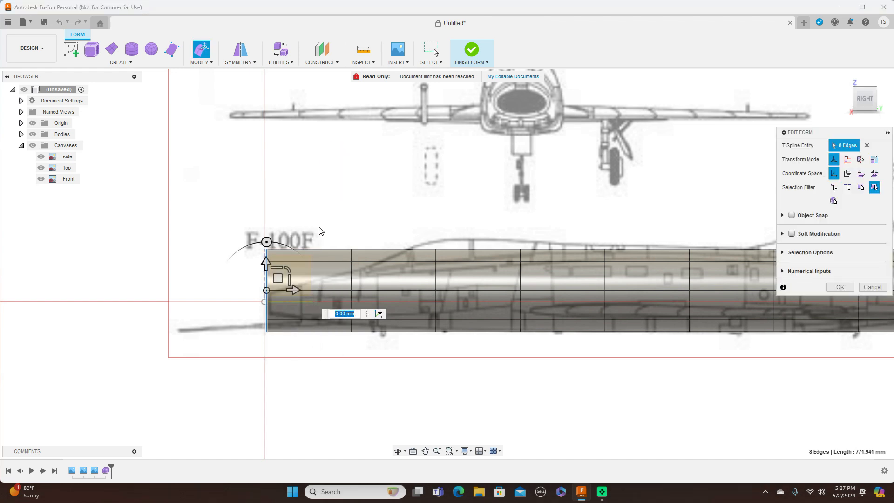
drag(278, 278, 277, 288)
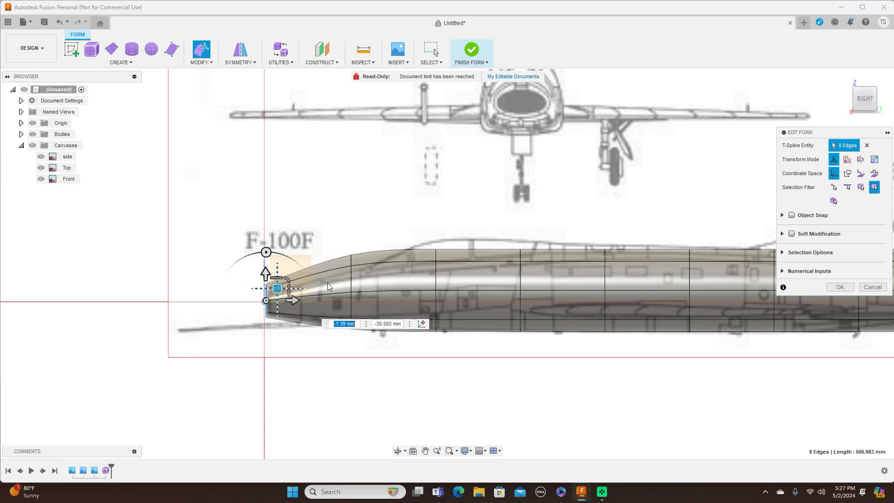
Step: Reduce the height of the second edge ring from the nose and lower it about 15.3 mm to follow the side outline
double_click(351, 285)
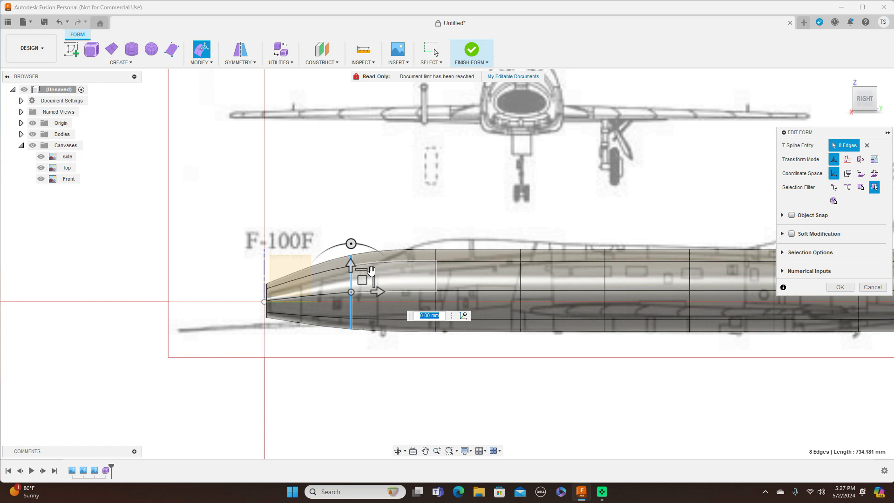
drag(371, 271, 365, 279)
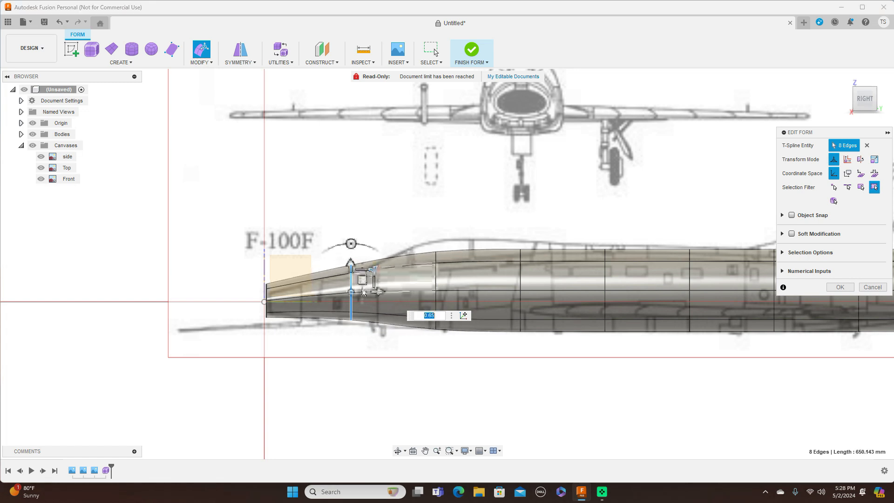
drag(364, 283, 363, 288)
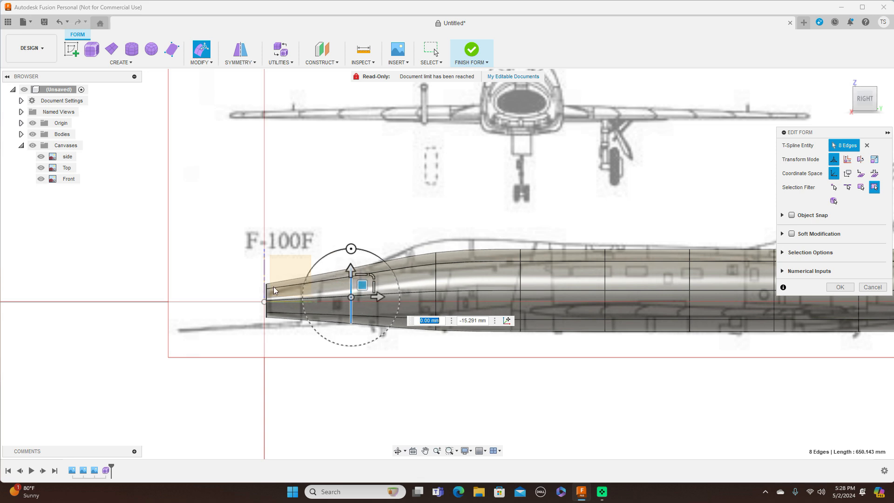
Step: Scale the nose edge ring's height by about 0.7 to fit the intake outline in the side view
scroll(264, 298, up, 4)
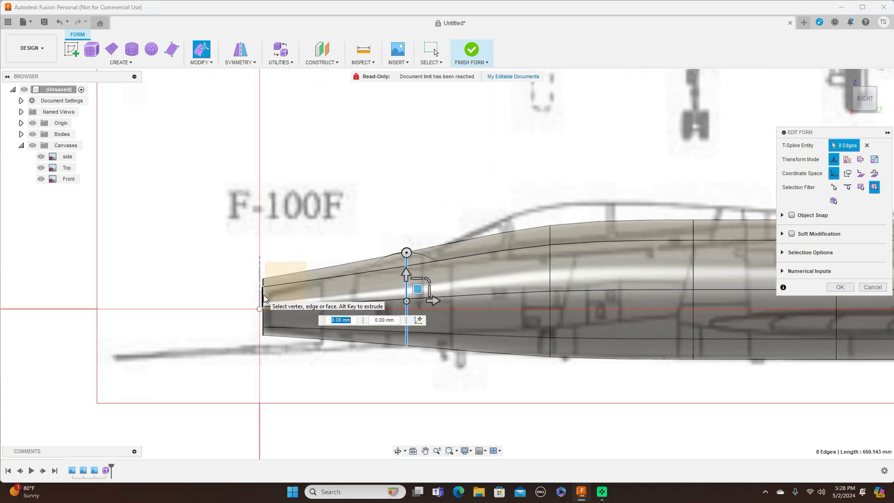
double_click(264, 297)
drag(272, 297, 278, 298)
scroll(610, 198, down, 3)
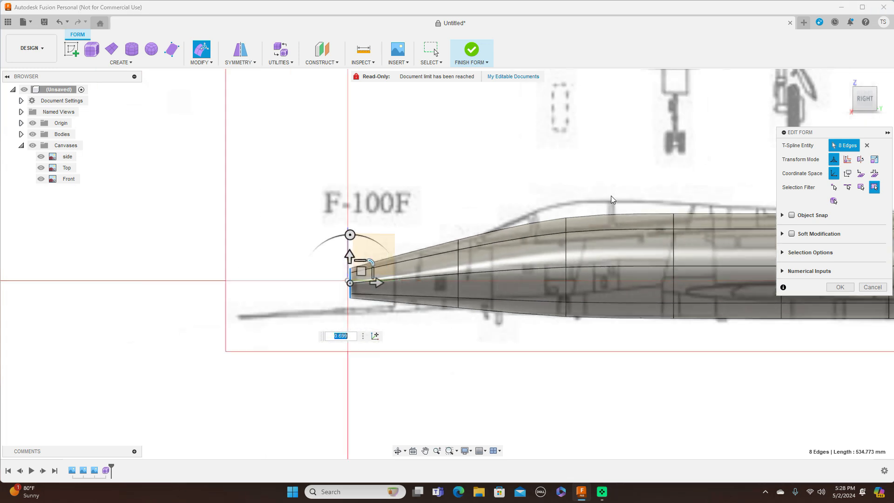
Step: In the top view, scale the nose ring's width to about 0.61 and the second ring's to about 0.84 to match the blueprint
click(872, 91)
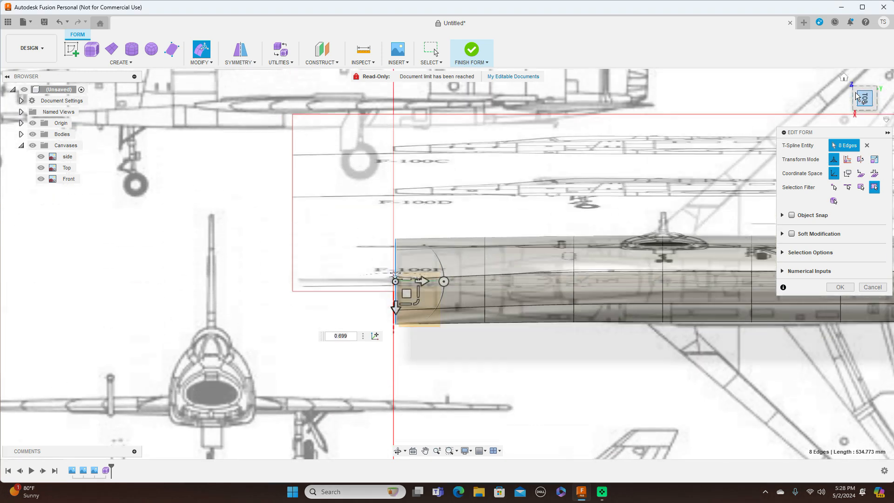
drag(416, 301, 426, 282)
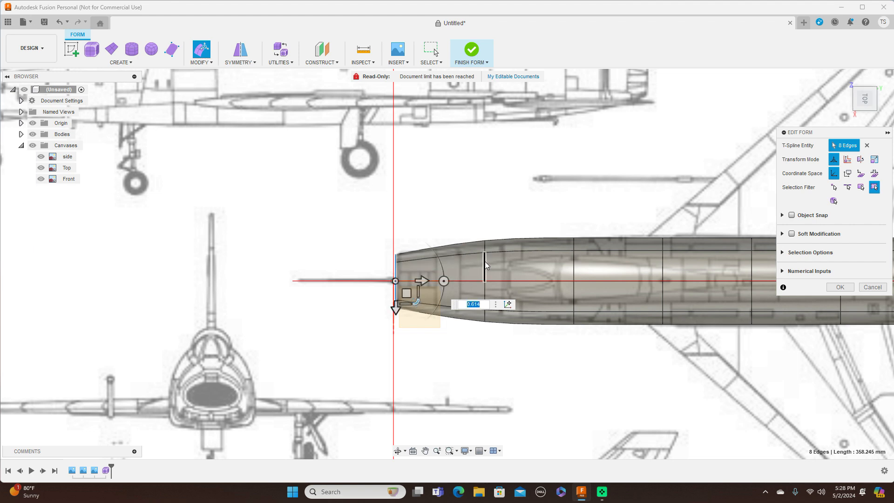
double_click(484, 268)
drag(508, 301, 506, 298)
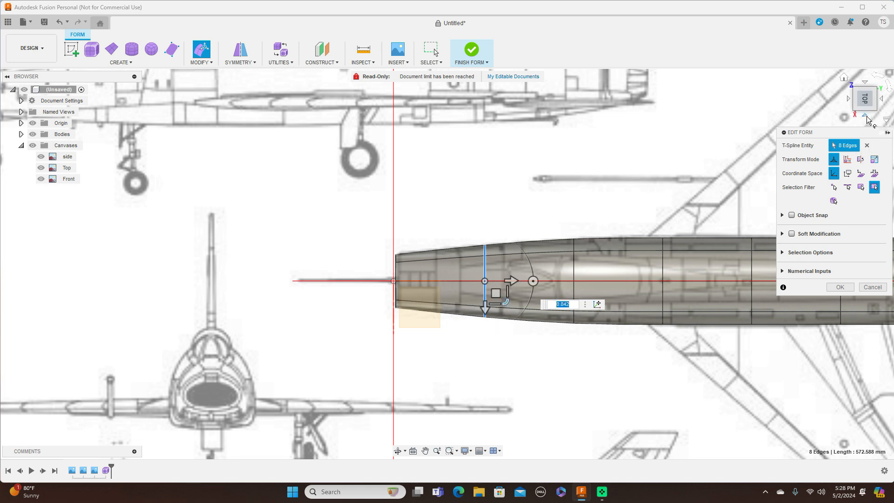
Step: In the side view, scale the third edge ring's height to about 0.944 to follow the fuselage outline
click(867, 117)
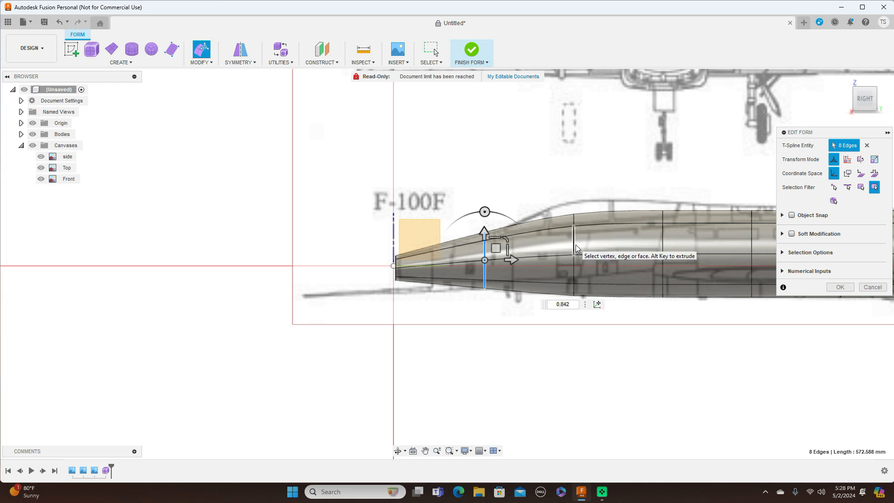
double_click(574, 248)
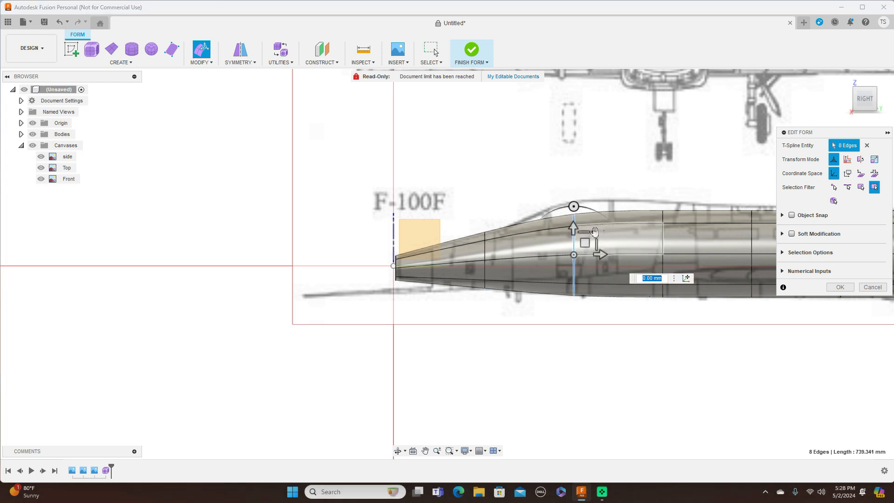
drag(595, 231, 592, 234)
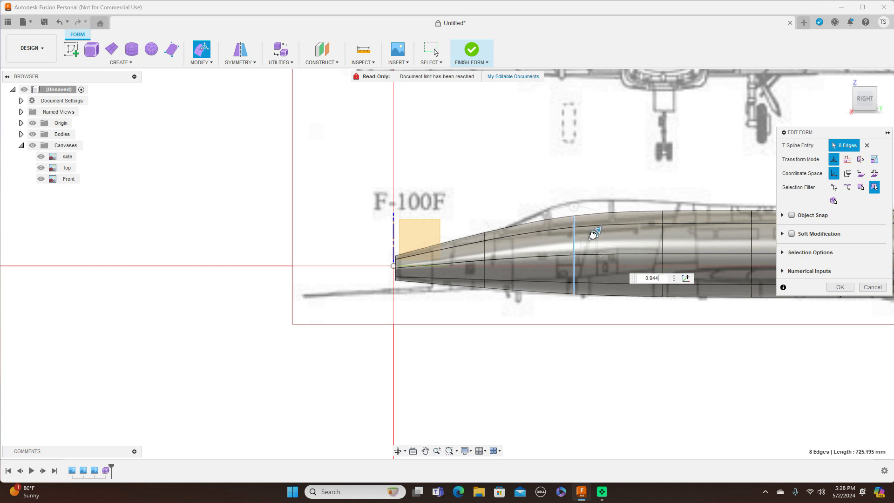
middle_drag(655, 158, 502, 145)
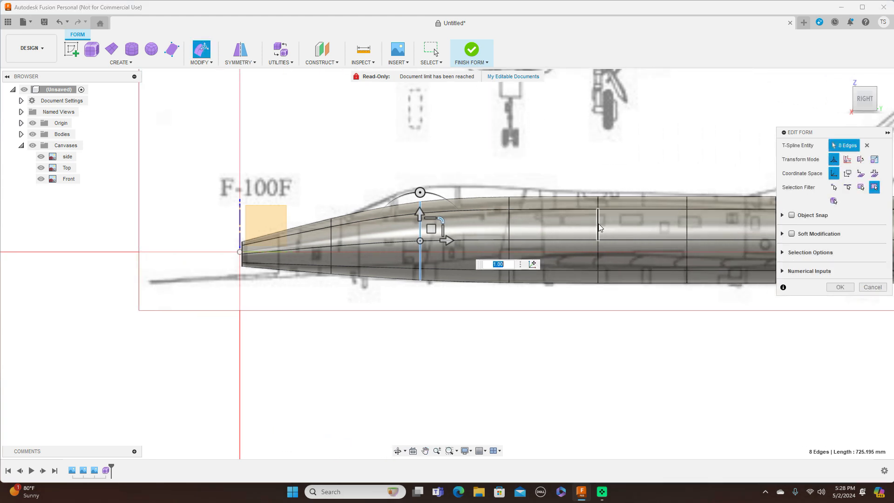
Step: Reduce the height of the fifth edge ring from the nose and shift it about -1.3 mm in Y and -4 mm in Z
click(600, 225)
double_click(600, 228)
drag(621, 220, 610, 230)
middle_drag(665, 152, 563, 149)
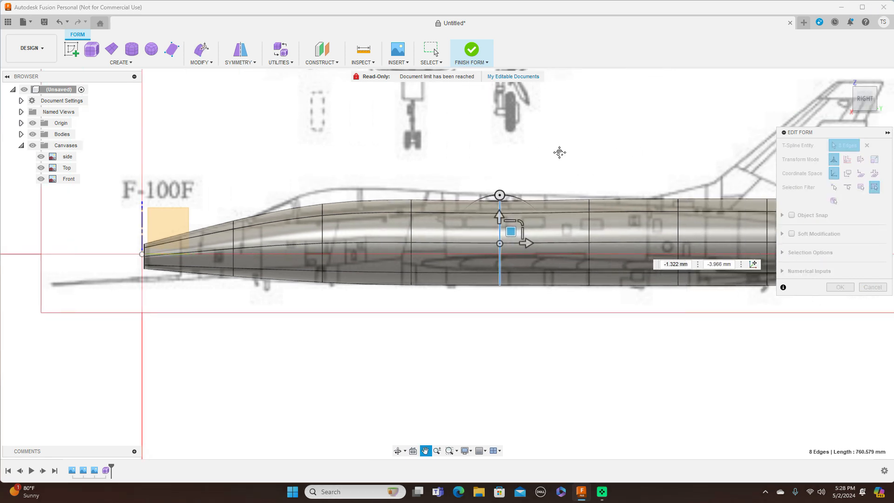
Step: Adjust the height and position of the sixth edge ring to fit the fuselage outline ahead of the tail fin
double_click(585, 231)
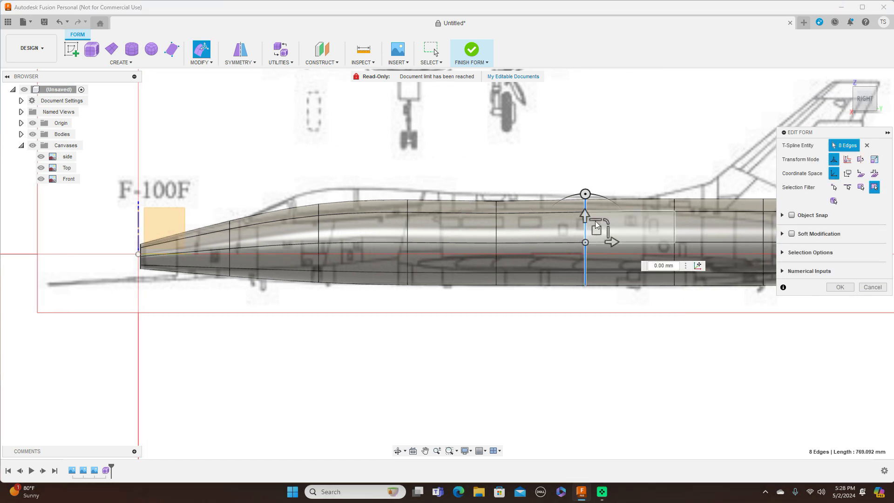
drag(597, 229, 605, 224)
scroll(647, 201, down, 3)
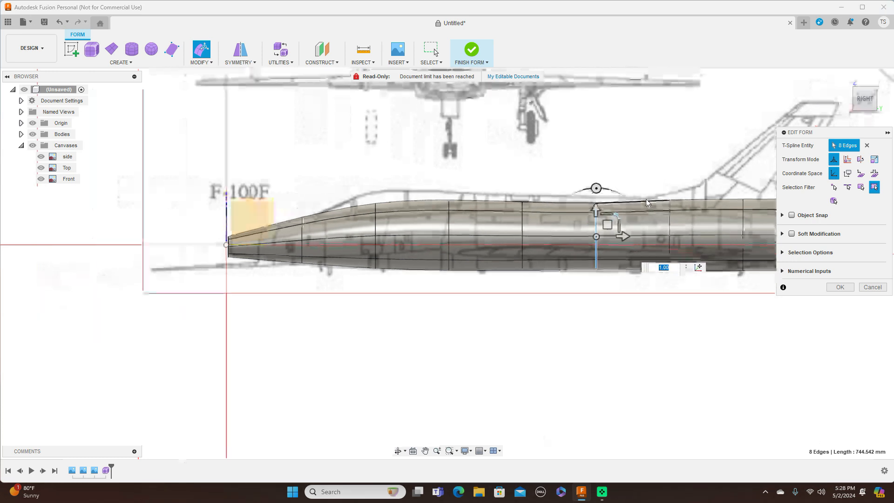
Step: Fit the seventh edge ring to the fuselage outline near the fin's base and refine the height of the sixth ring to match
double_click(669, 222)
drag(692, 211, 680, 228)
double_click(596, 227)
drag(617, 215, 616, 216)
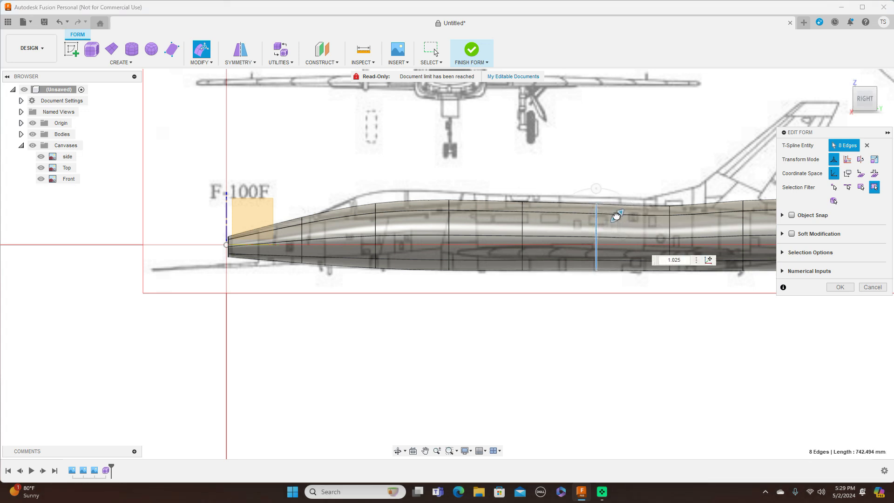
drag(616, 215, 616, 215)
middle_drag(649, 148, 508, 144)
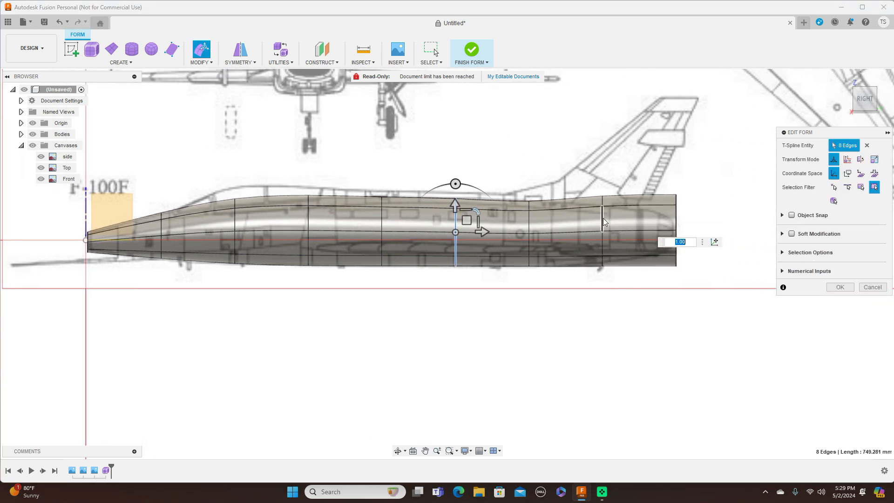
Step: Reduce the heights of the eighth edge ring and the tail-end ring to follow the side outline, scaling the tail end to about 0.503
double_click(602, 222)
drag(623, 213, 670, 214)
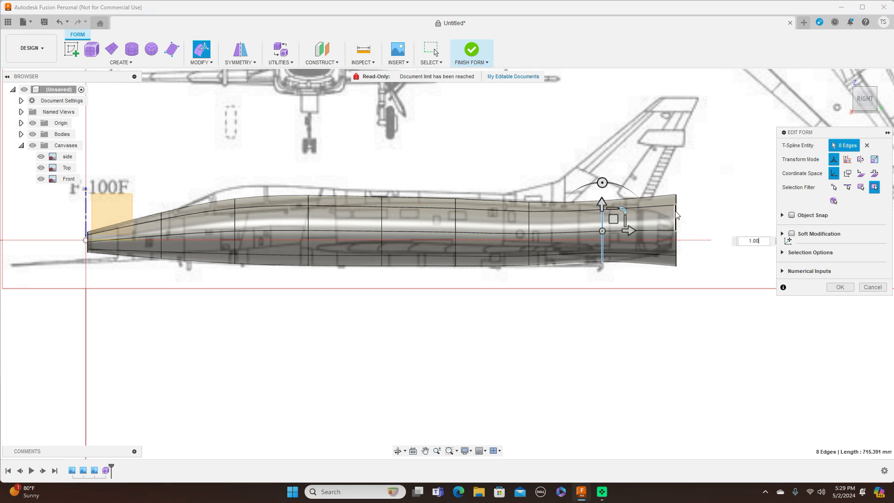
double_click(674, 215)
drag(697, 210, 683, 222)
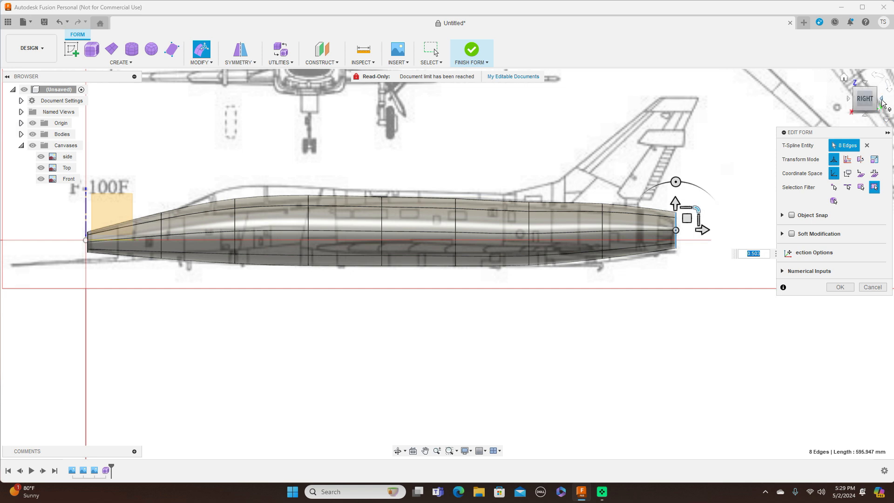
Step: Narrow the tail-end ring to about 0.761 in the back view, and by a further 0.525 in the top view
click(883, 103)
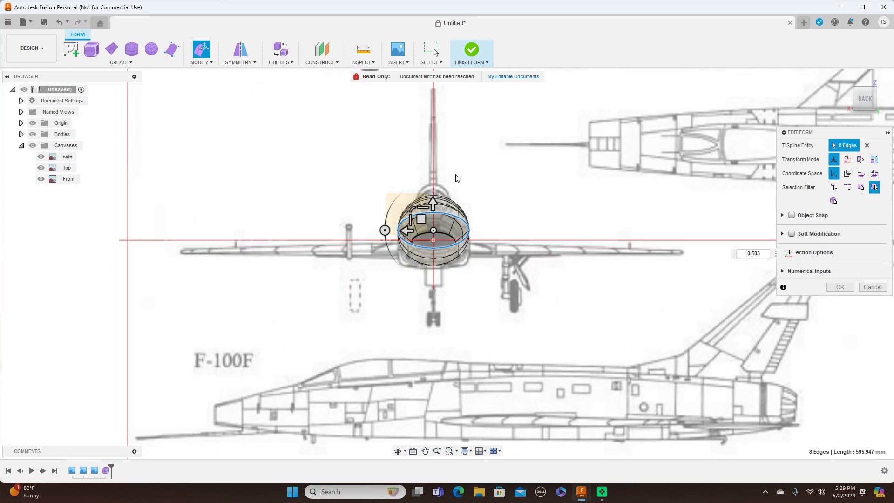
drag(411, 206, 417, 210)
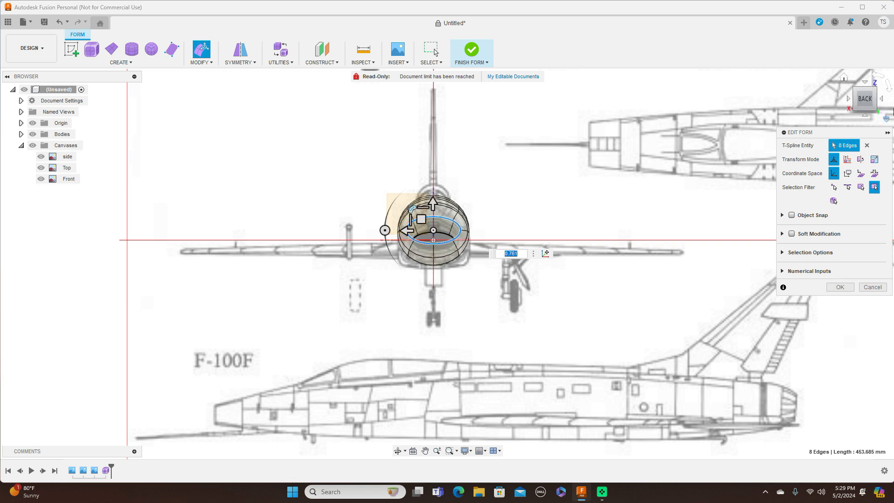
click(848, 99)
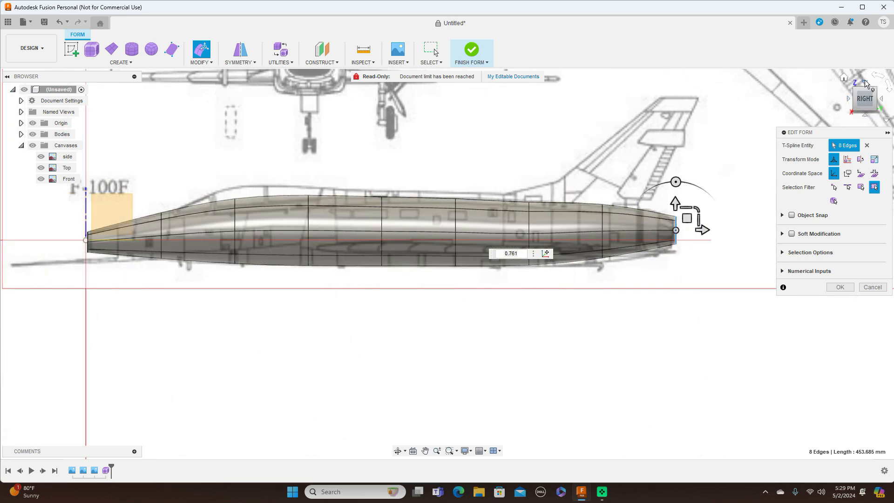
click(866, 87)
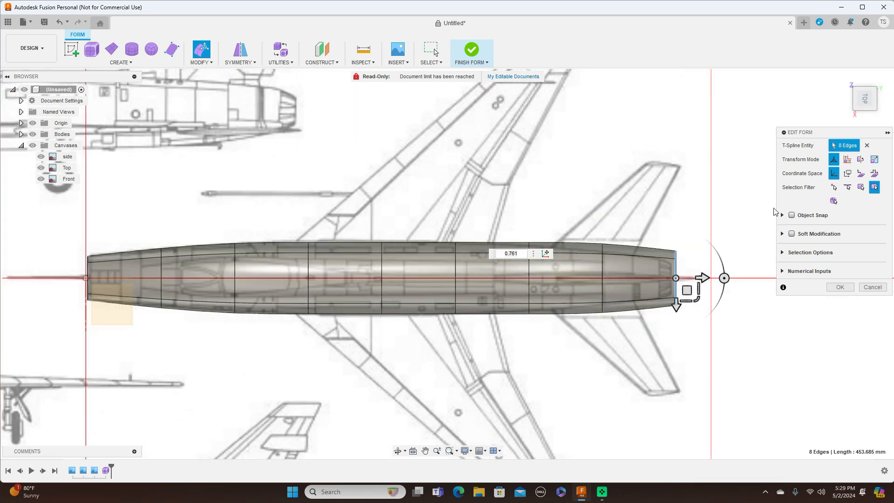
mouse_move(688, 291)
mouse_down()
mouse_move(696, 295)
mouse_move(693, 286)
mouse_up()
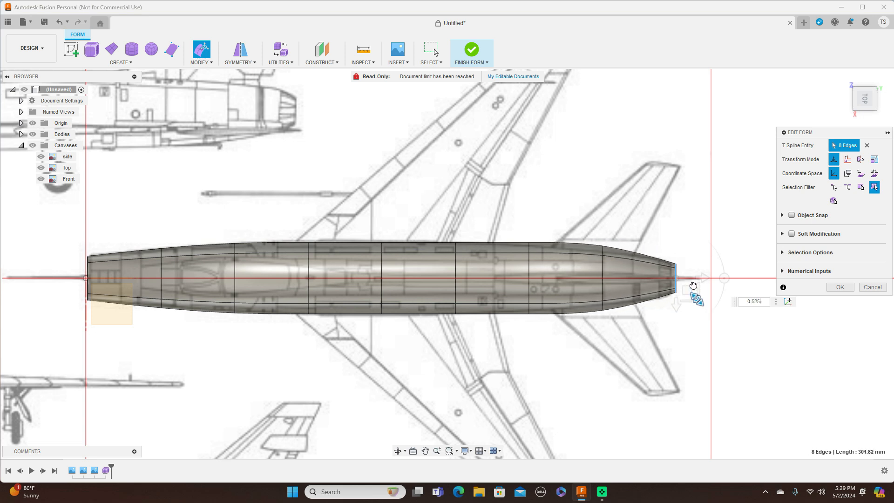
Step: In the top view, narrow the eighth edge ring to the outline and scale the seventh ring's width to about 0.854
double_click(602, 264)
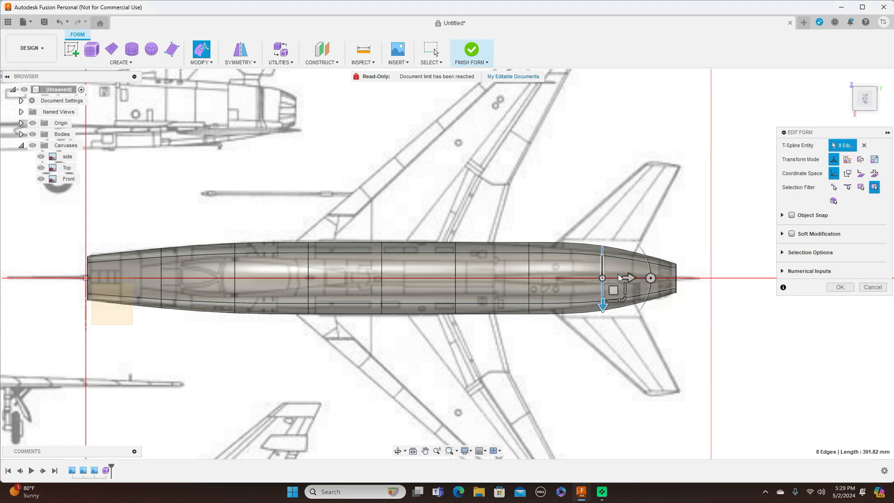
drag(623, 298, 621, 296)
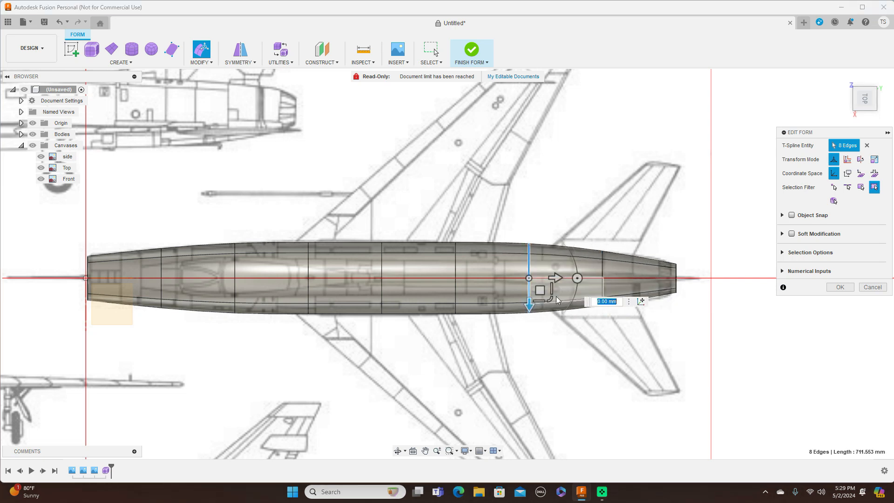
drag(551, 301, 482, 269)
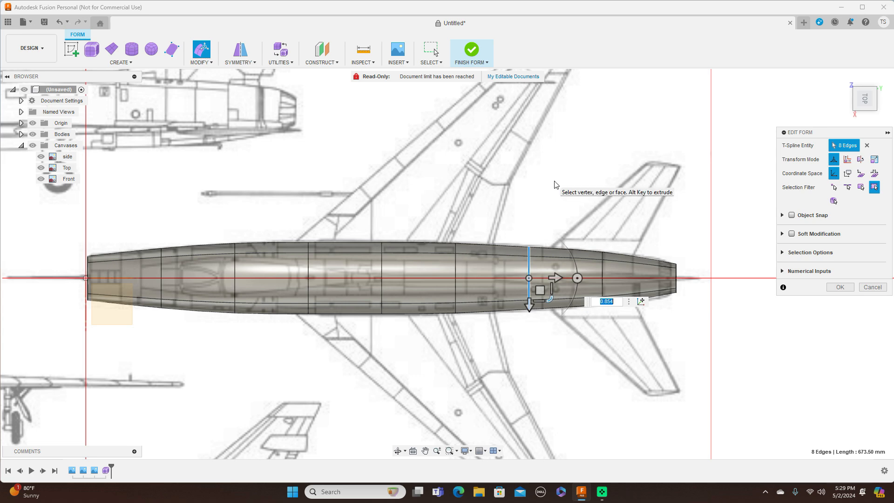
Step: In the side view, scale the seventh edge ring's height to 1.025
click(867, 106)
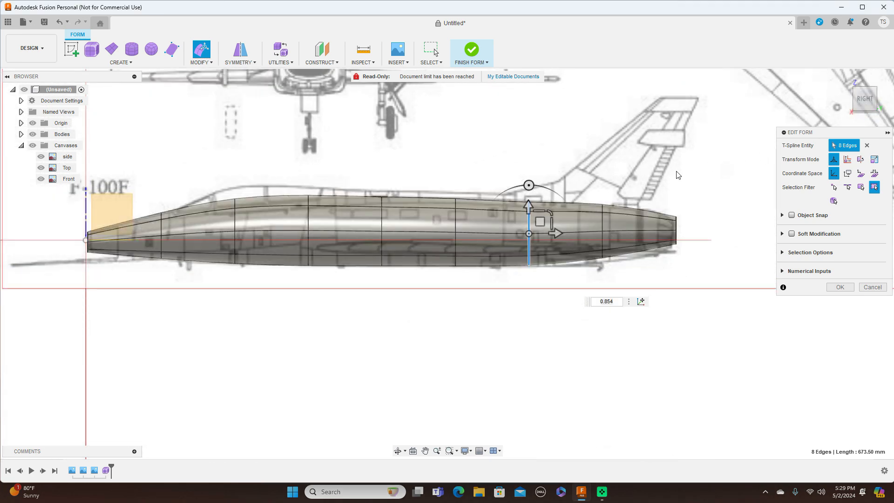
click(549, 210)
text(1.025)
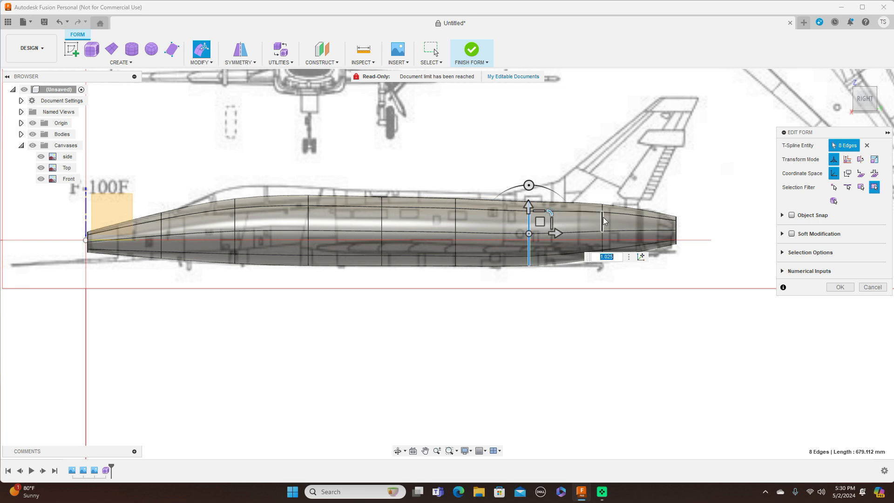
Step: Shift the eighth edge ring about 1.6 mm in Y and -11.2 mm in Z to centre it on the side outline
double_click(603, 217)
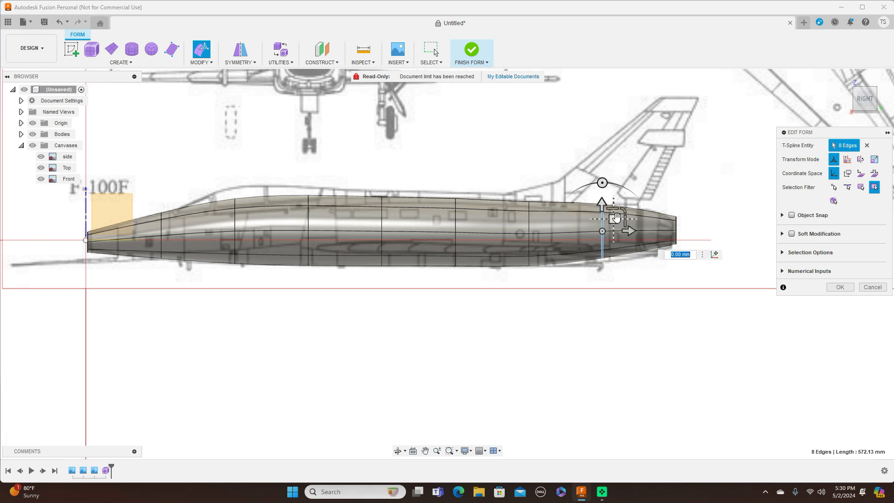
click(614, 221)
drag(614, 222, 615, 222)
Step: Increase the tail-end ring's height and shift it about 0.9 mm in Y and -6.6 mm in Z to match the exhaust outline
scroll(675, 223, up, 3)
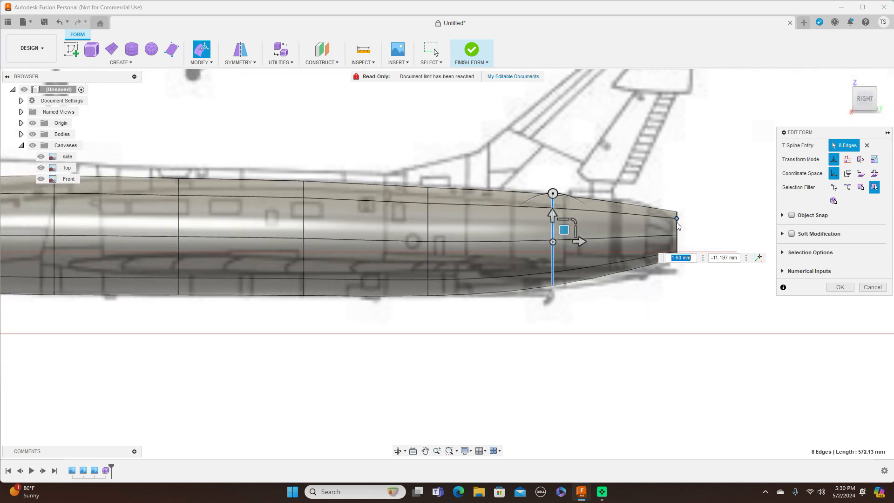
click(685, 224)
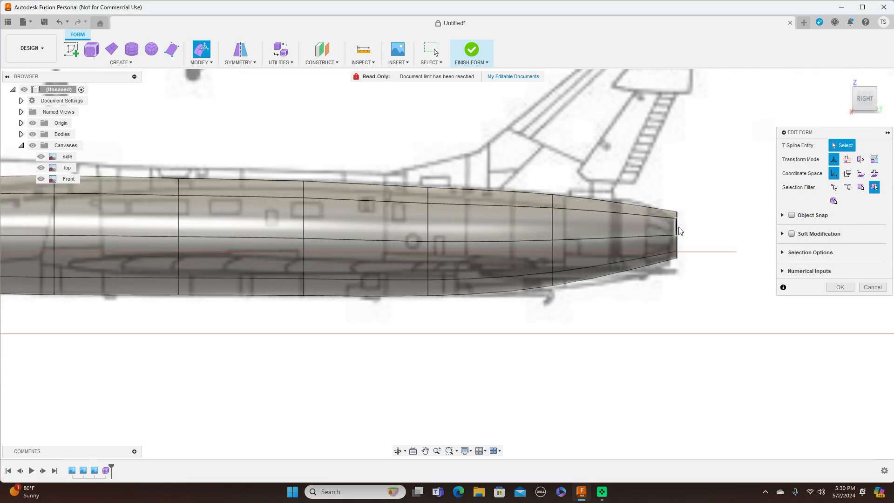
double_click(677, 230)
drag(699, 213, 690, 227)
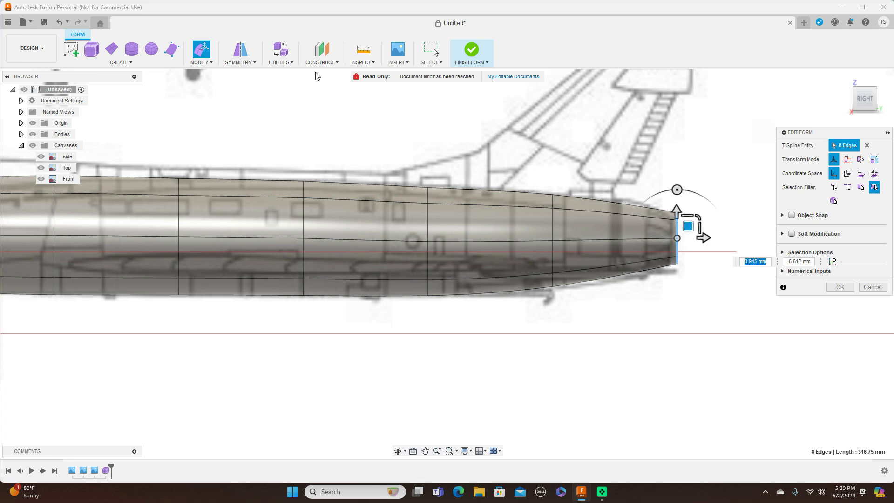
Step: Insert an edge ring ahead of the tail end in Exact mode, at an insert location of about 0.448
click(211, 67)
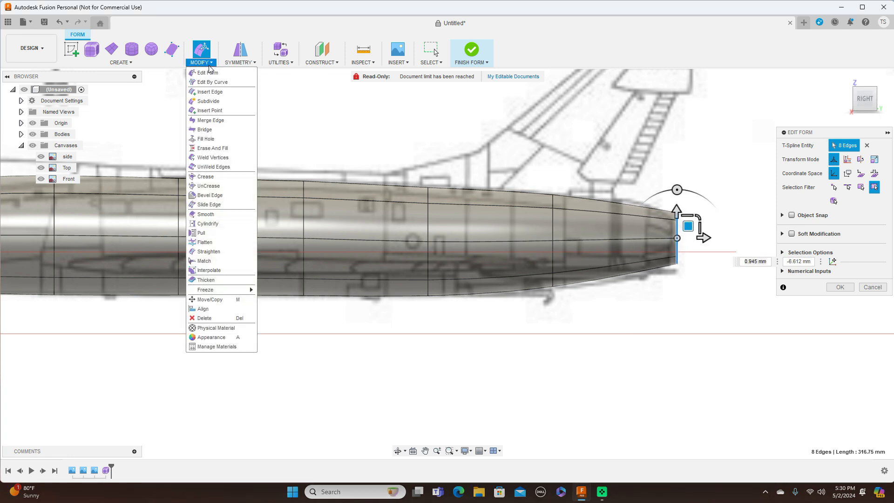
click(210, 91)
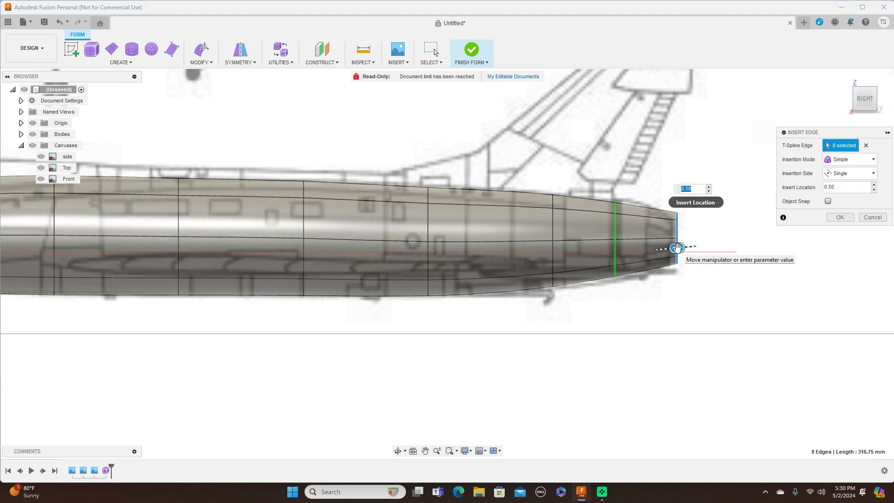
click(872, 161)
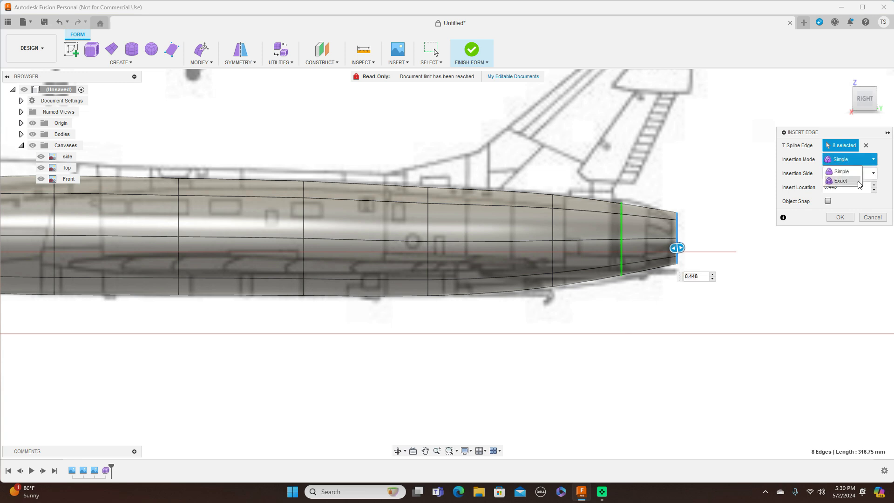
click(843, 181)
click(840, 204)
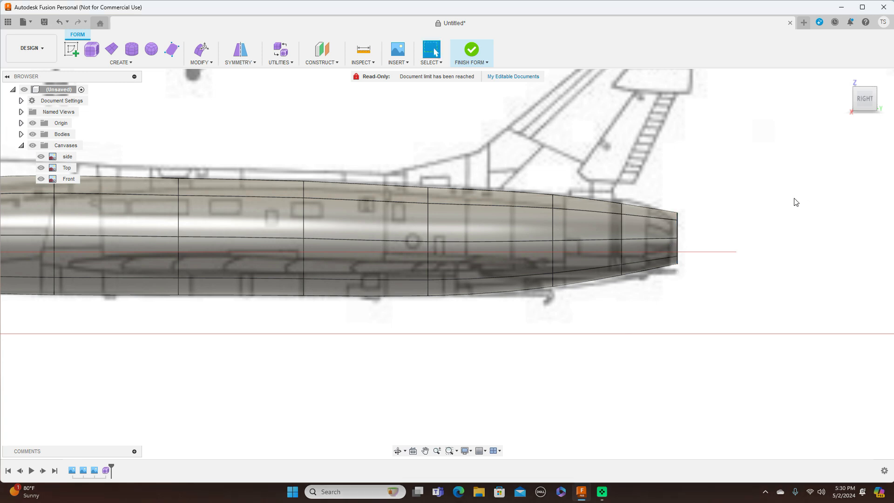
Step: Edit the newly inserted tail ring, scaling its height to about 1.163 to follow the side outline
double_click(622, 231)
right_click(621, 230)
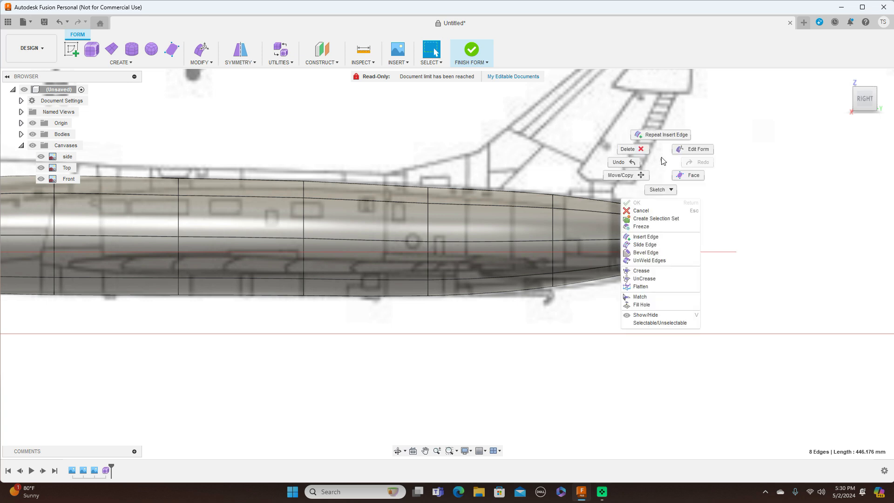
click(694, 148)
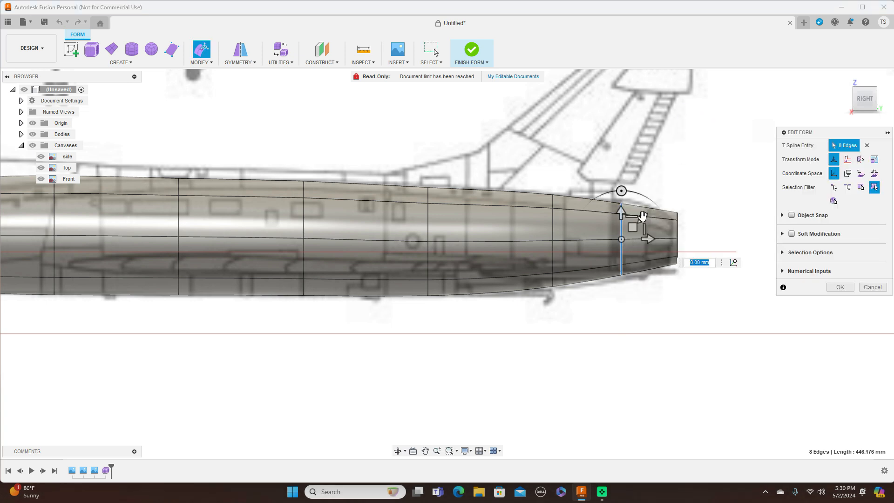
drag(643, 215, 643, 214)
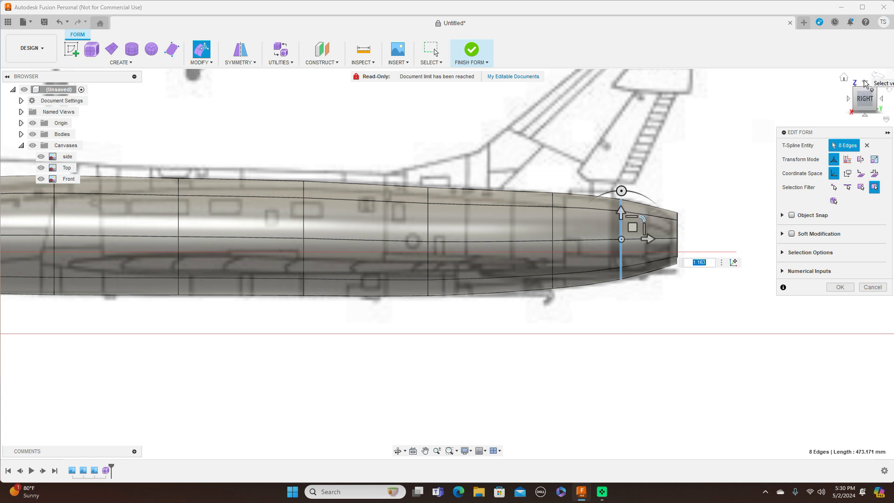
Step: In the top view, widen the inserted tail ring and the seventh edge ring by about 1.086 each to match the blueprint
click(865, 83)
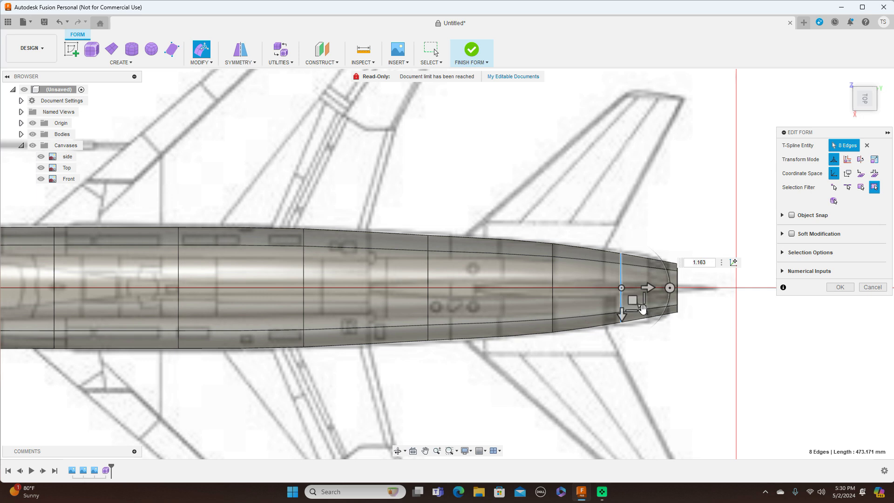
drag(641, 308, 643, 312)
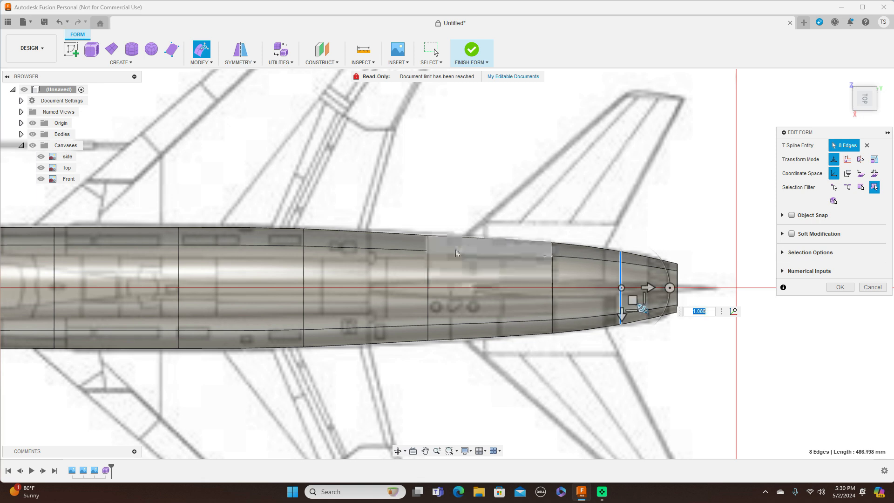
double_click(428, 274)
drag(454, 308, 449, 311)
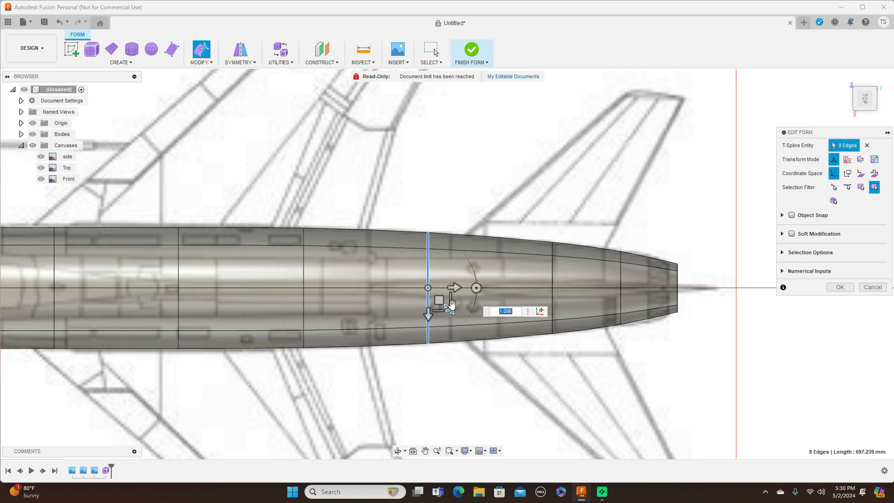
Step: Widen the fifth edge ring from the nose to about 1.035 and the fourth to about 1.068 to fit the top outline
scroll(590, 248, down, 3)
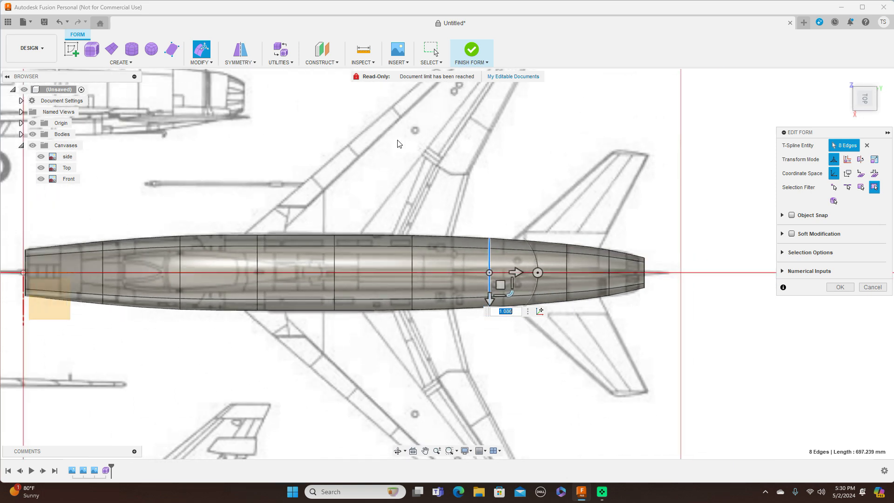
scroll(593, 159, up, 4)
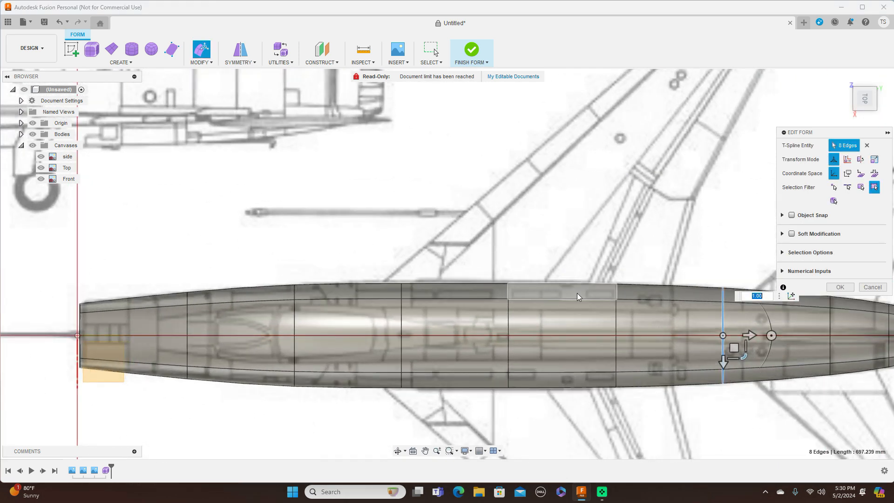
double_click(509, 319)
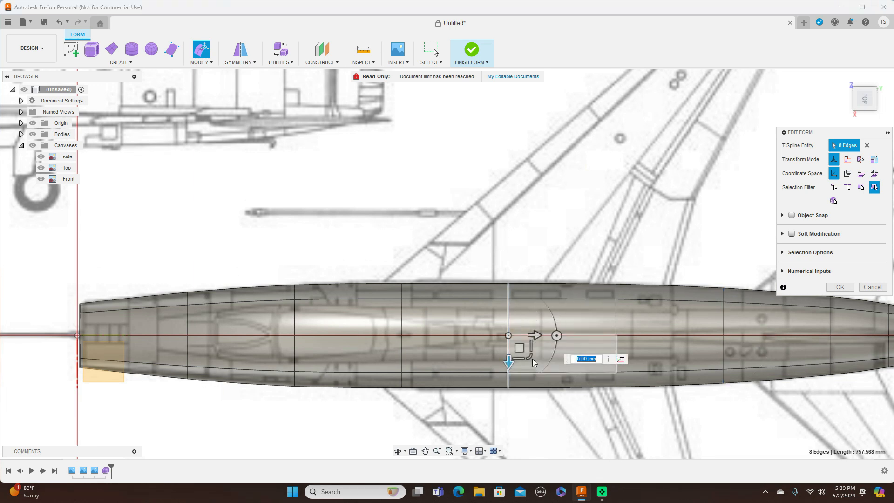
drag(532, 358, 529, 357)
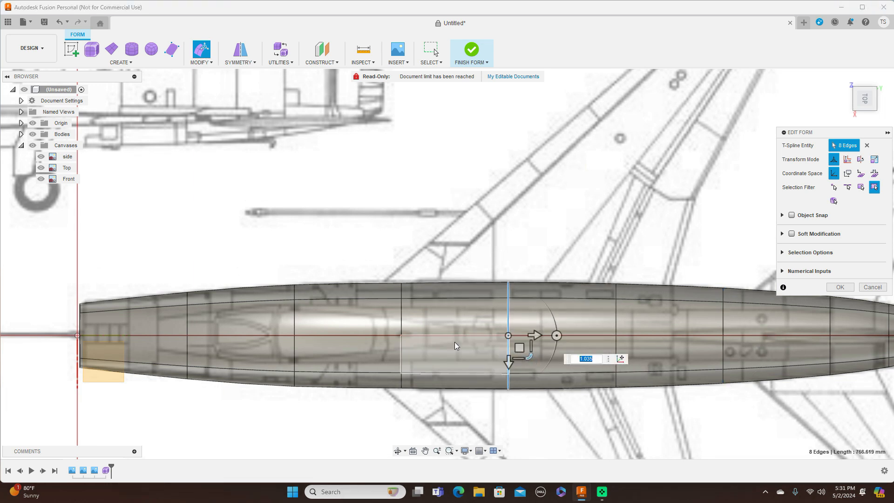
double_click(402, 317)
drag(426, 358, 422, 358)
drag(455, 332, 455, 331)
Step: In the side view, scale the second edge ring's height to about 1.06 and lower the third ring by about 11.03 mm
scroll(494, 272, down, 5)
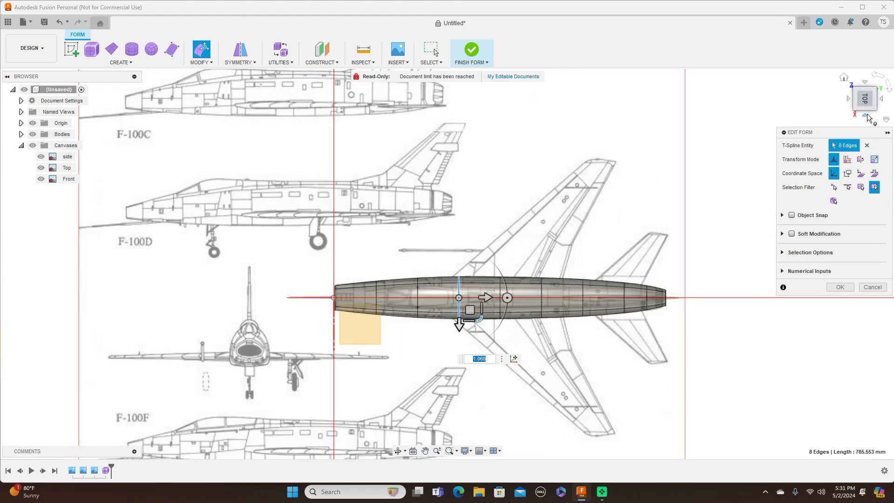
click(864, 112)
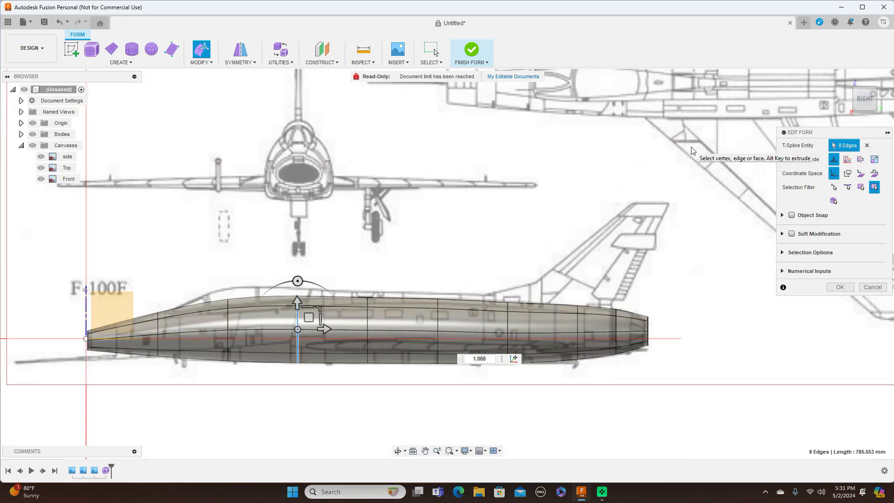
scroll(522, 140, up, 5)
middle_drag(523, 140, 633, 84)
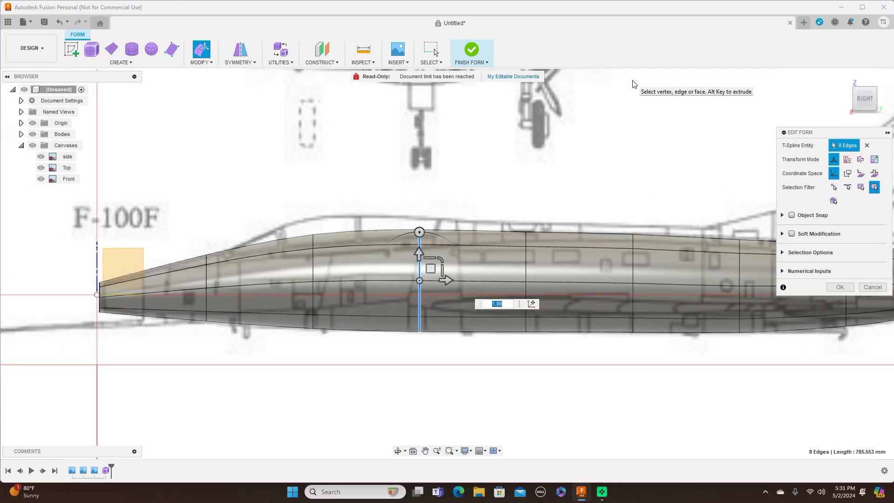
double_click(206, 274)
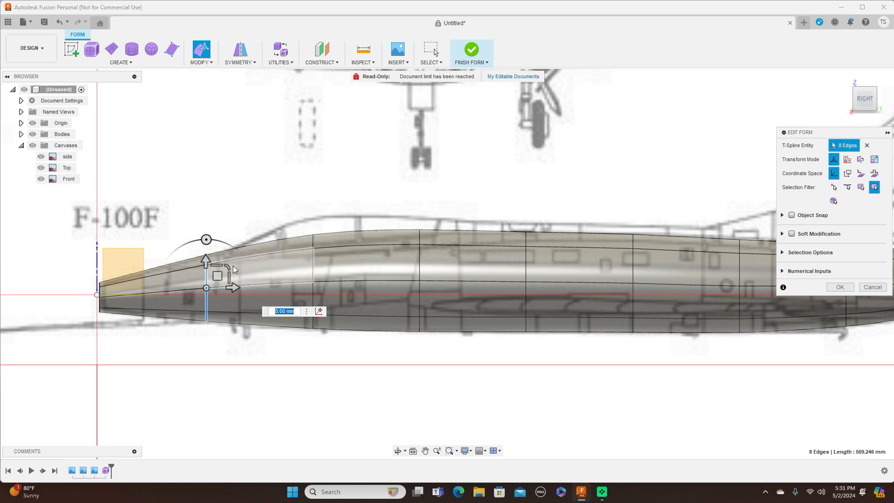
mouse_move(228, 269)
mouse_down()
mouse_move(218, 279)
mouse_move(228, 270)
mouse_up()
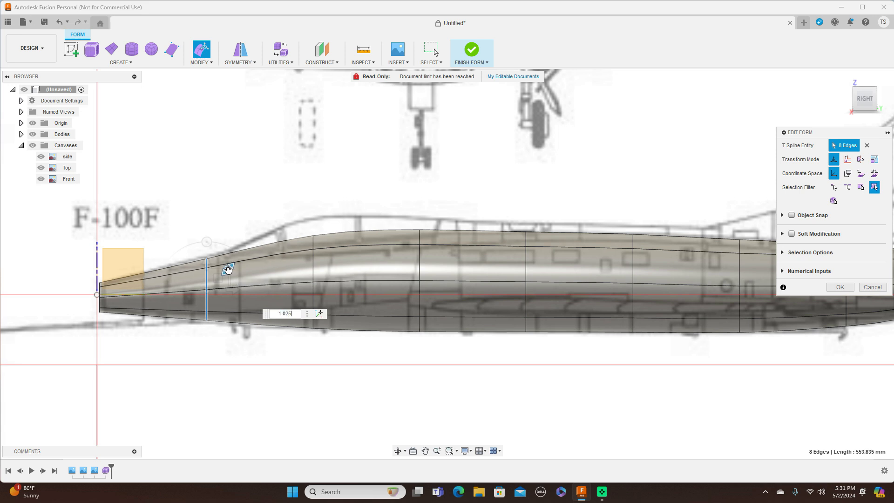
drag(228, 269, 229, 269)
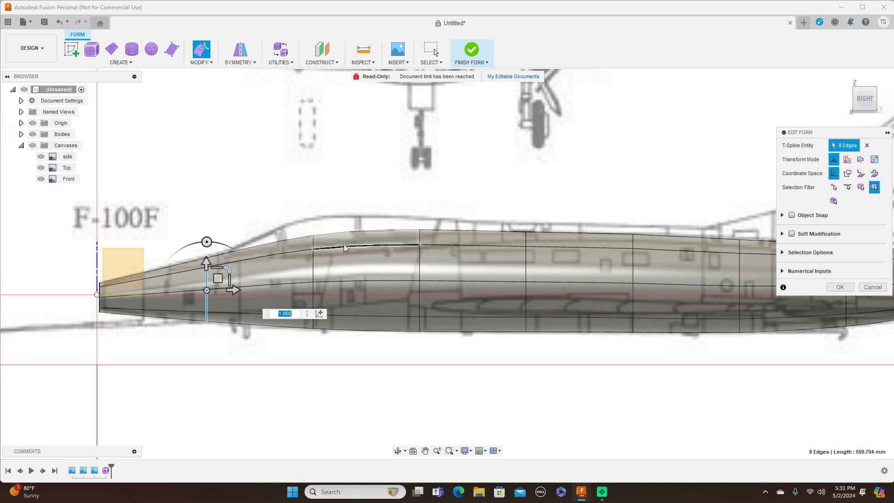
double_click(314, 271)
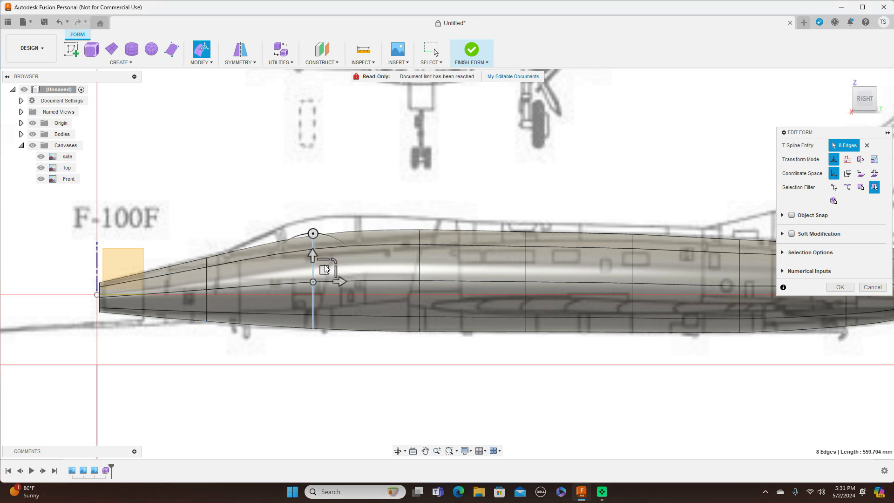
drag(332, 260, 325, 274)
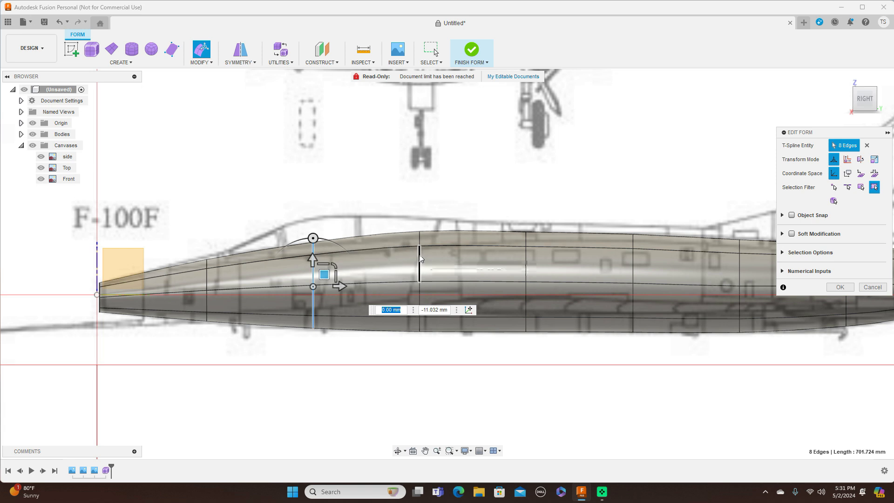
Step: Lower the fourth edge ring, scale its height to about 1.086, and raise it about 3.43 mm to fit the side outline
double_click(420, 254)
drag(441, 262, 430, 273)
click(442, 265)
drag(441, 265, 442, 264)
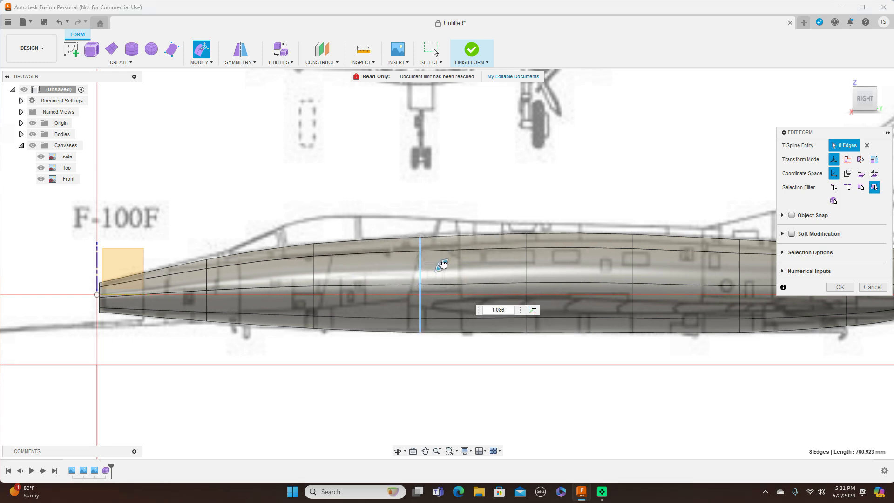
scroll(491, 257, down, 3)
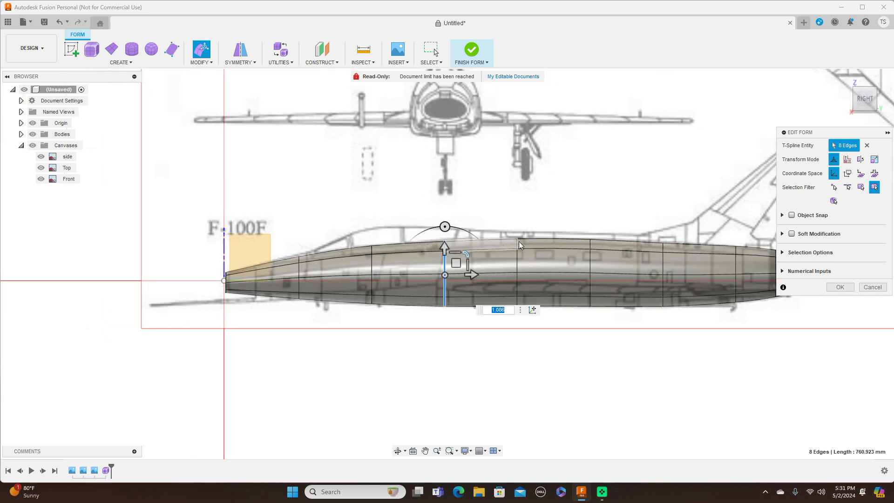
scroll(595, 220, up, 3)
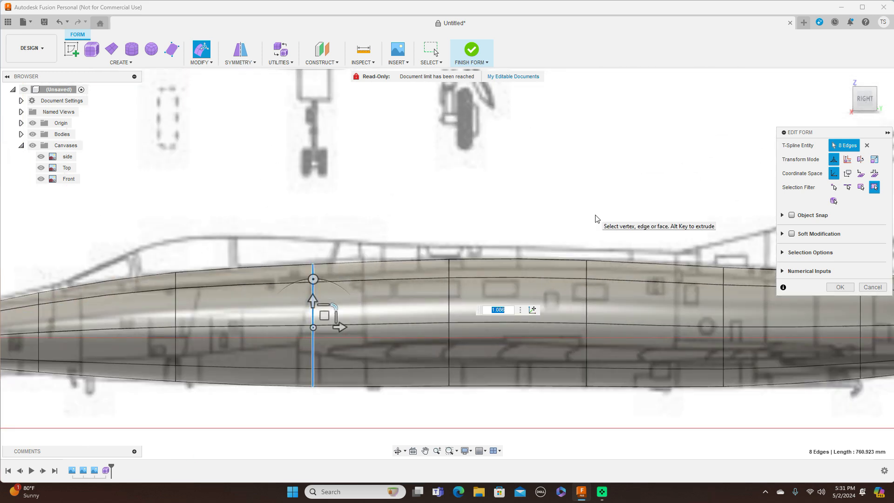
drag(323, 315, 324, 316)
scroll(434, 301, down, 3)
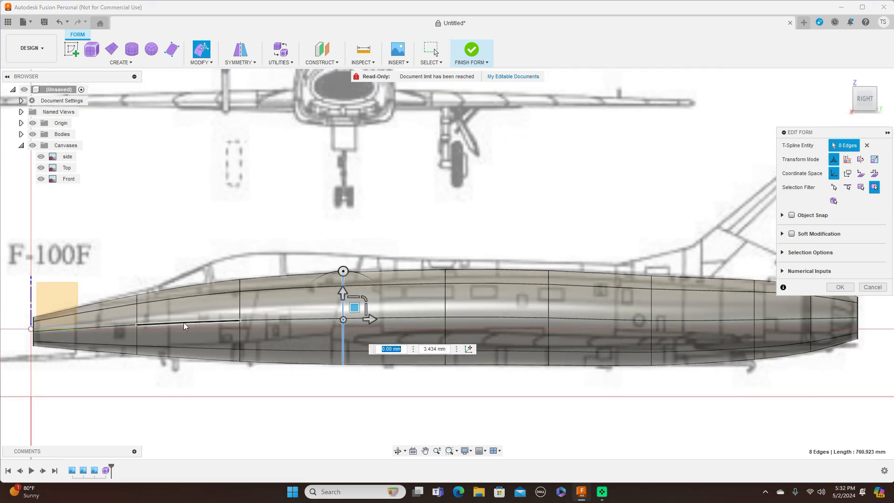
Step: Refine the second edge ring from the nose with a height scale of 1.054 and a raise of about 2.78 mm
scroll(175, 321, up, 2)
double_click(125, 311)
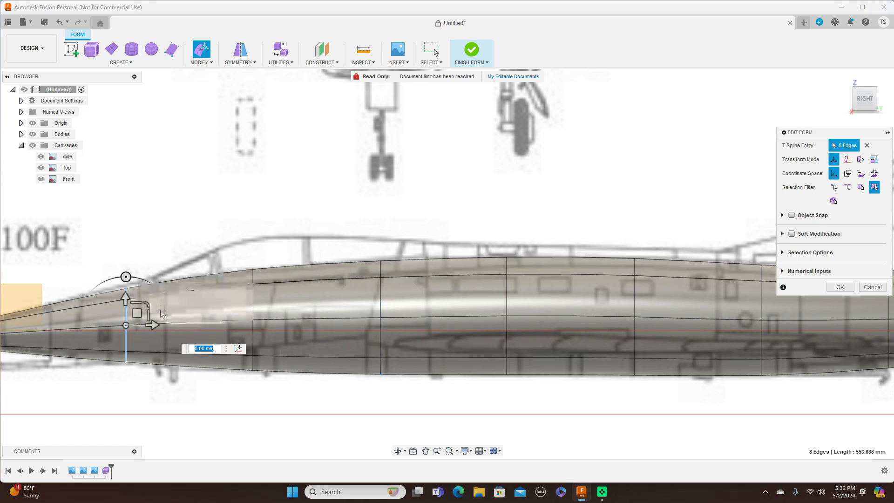
drag(147, 305, 148, 306)
text(1.054)
drag(137, 315, 137, 314)
scroll(637, 201, down, 4)
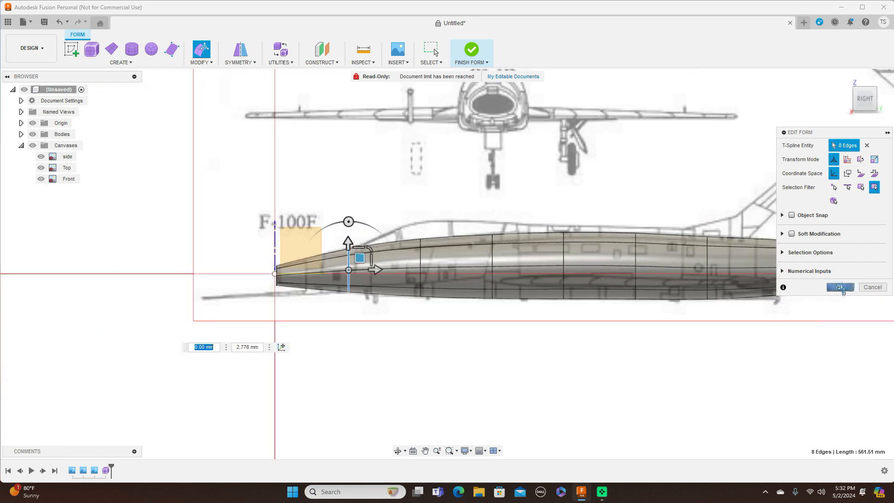
click(839, 287)
Step: Finish the form and hide the canvases and the origin so only the fuselage body shows
click(486, 62)
click(484, 76)
middle_drag(605, 147, 507, 164)
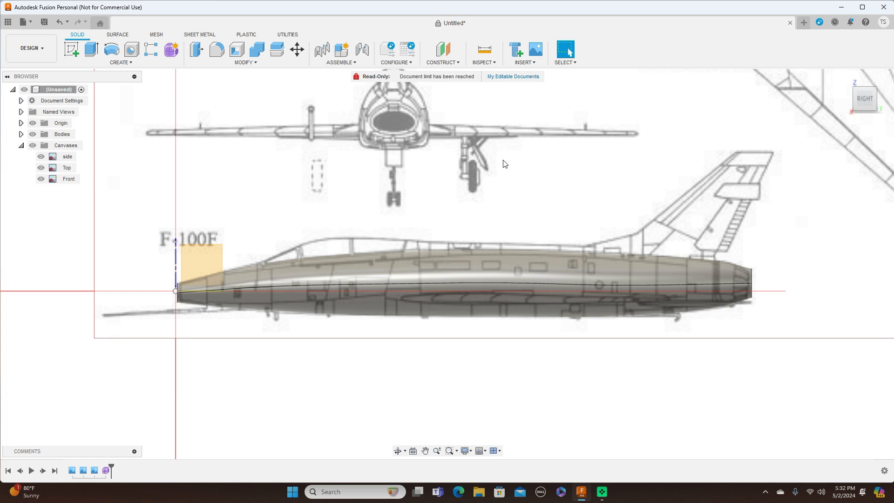
click(33, 146)
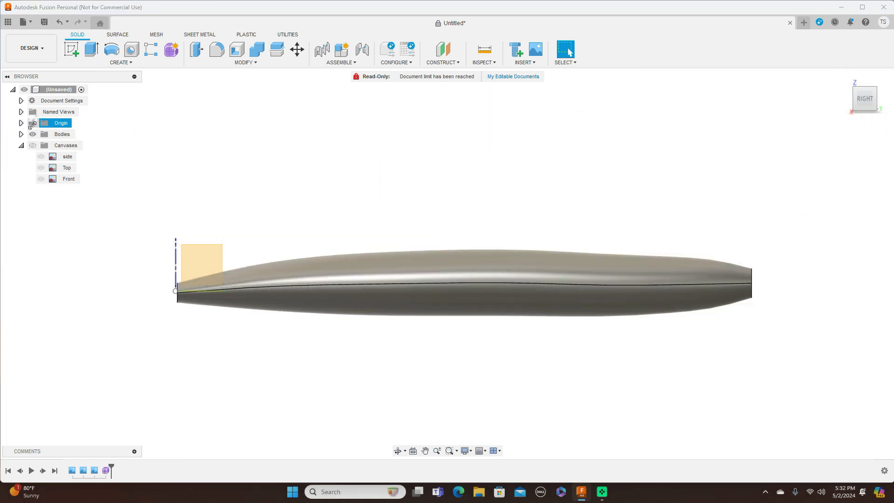
click(33, 123)
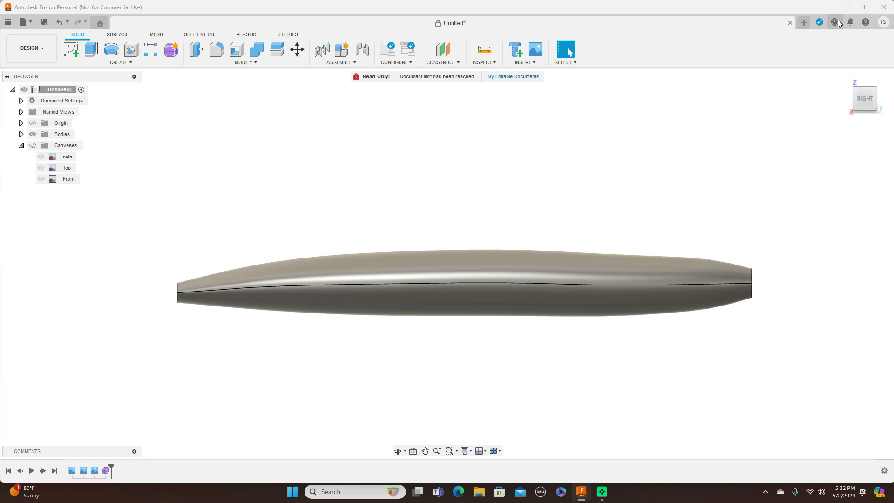
Step: Create a Zebra Analysis on the fuselage body with horizontal stripes and 20 repeats to check surface smoothness
mouse_move(871, 94)
mouse_down()
mouse_move(872, 119)
mouse_move(890, 79)
mouse_move(884, 101)
mouse_move(851, 101)
mouse_move(860, 99)
mouse_up()
click(861, 100)
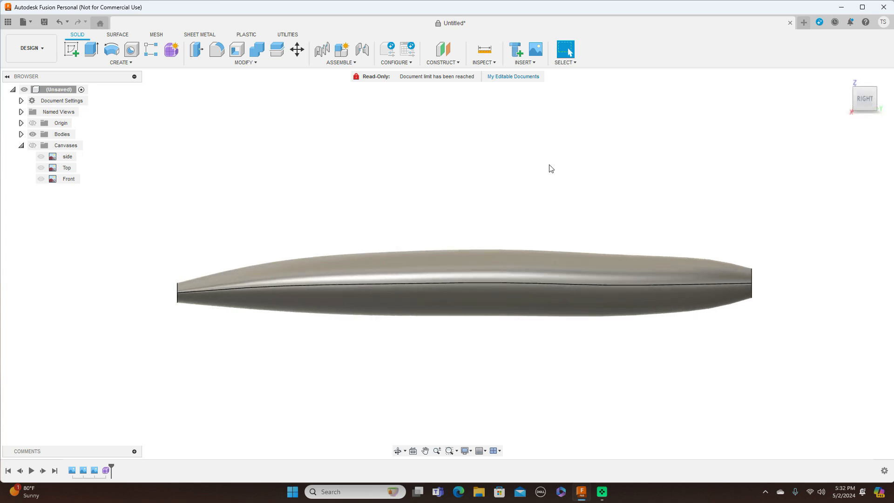
click(494, 63)
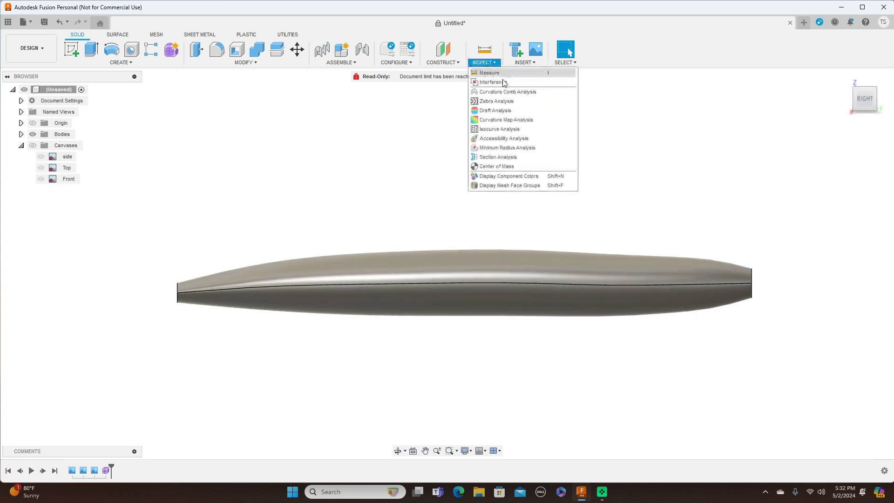
click(500, 99)
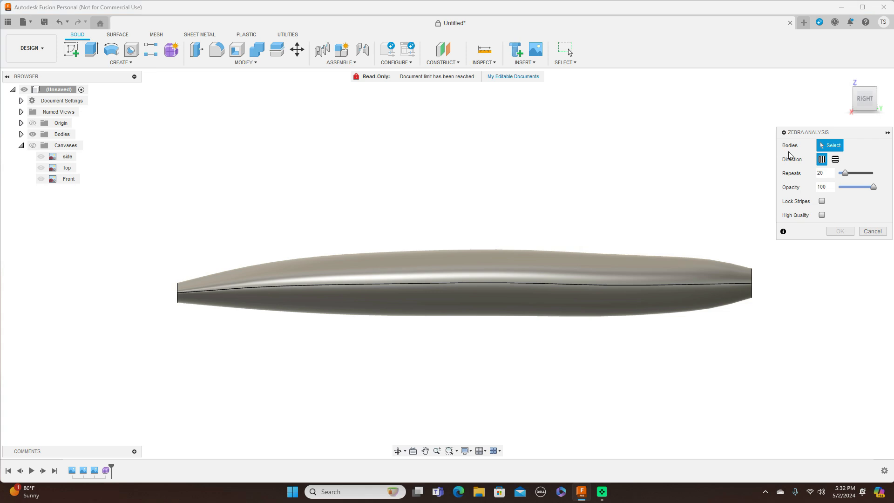
click(672, 292)
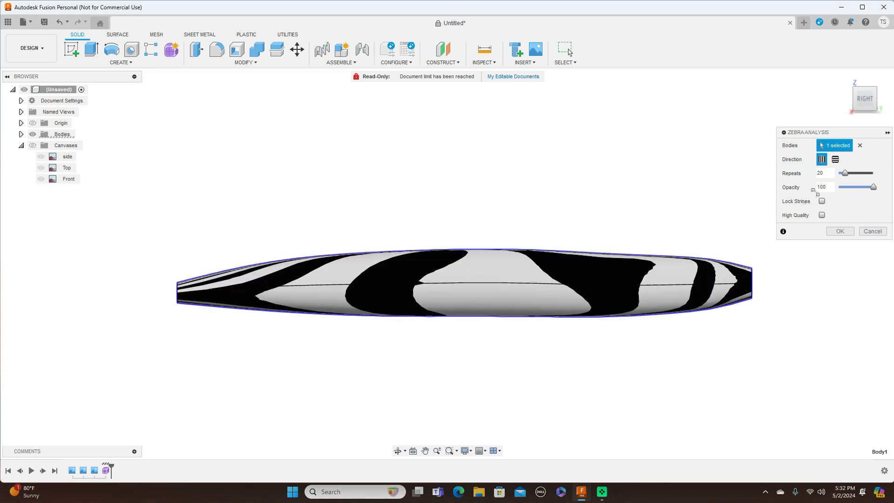
click(835, 161)
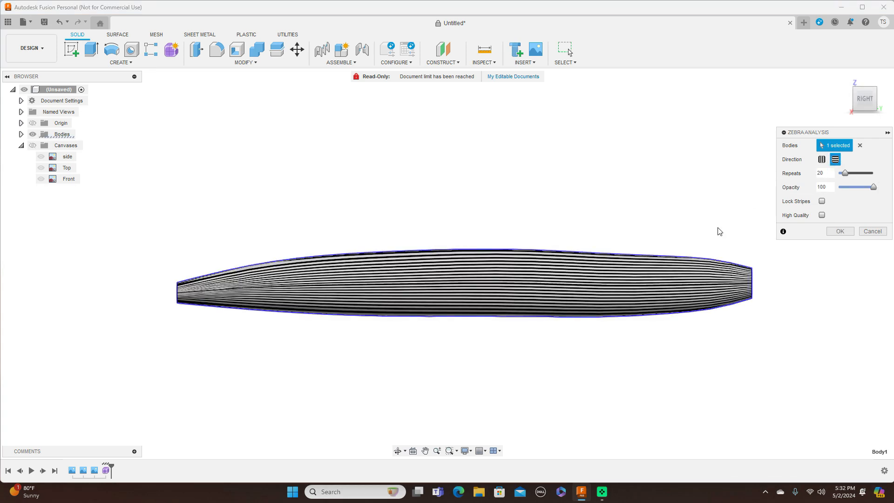
click(864, 88)
mouse_move(865, 121)
mouse_down()
mouse_move(864, 64)
mouse_move(870, 106)
mouse_up()
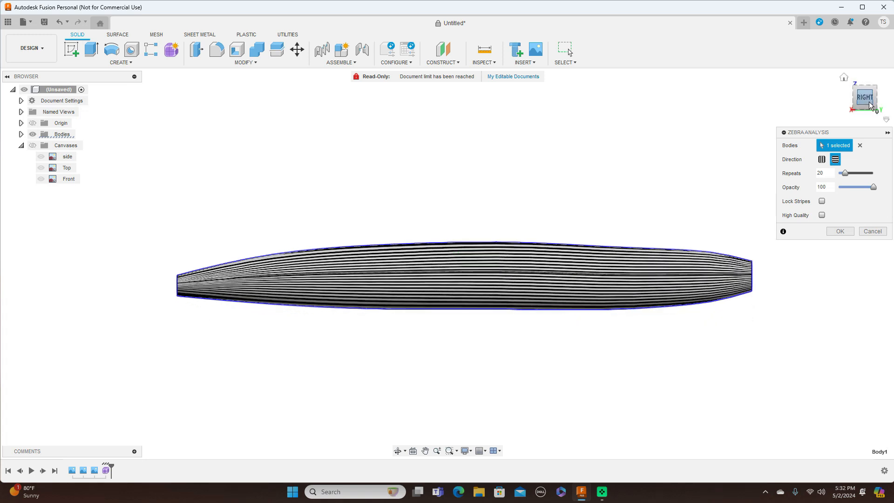
click(869, 103)
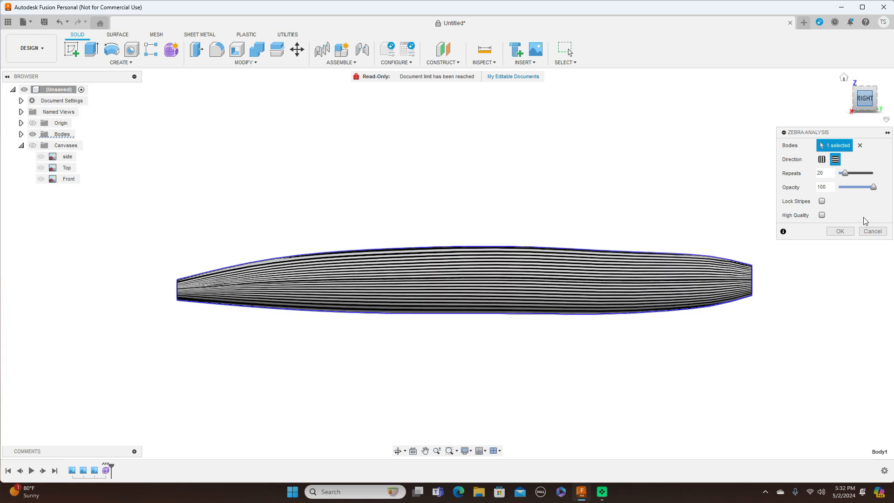
click(840, 231)
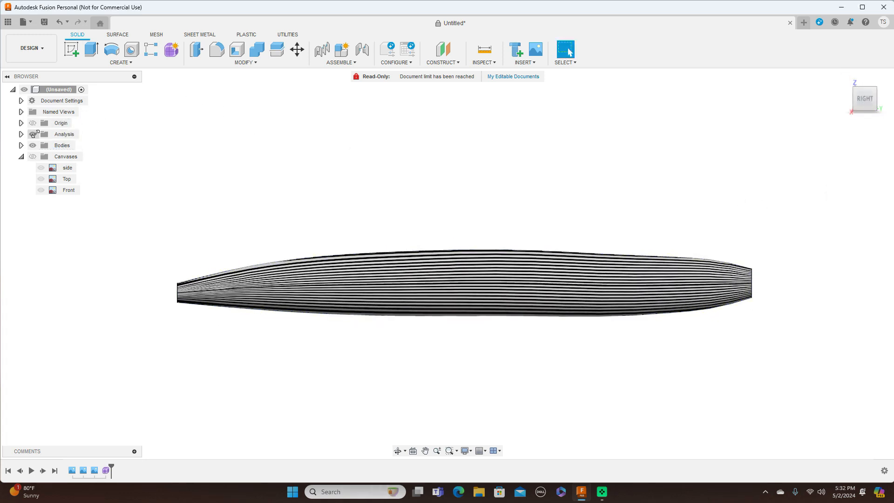
Step: Hide the zebra analysis, inspect the fuselage from the front, and reopen the form for editing
click(33, 134)
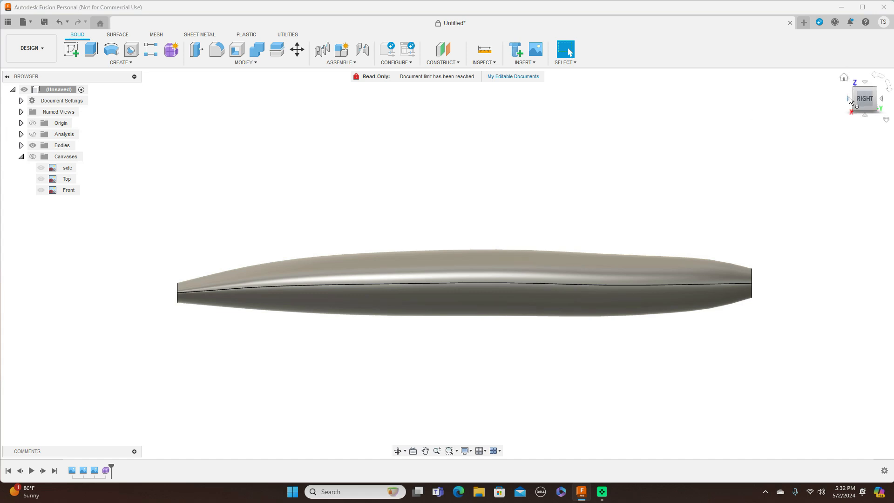
click(848, 97)
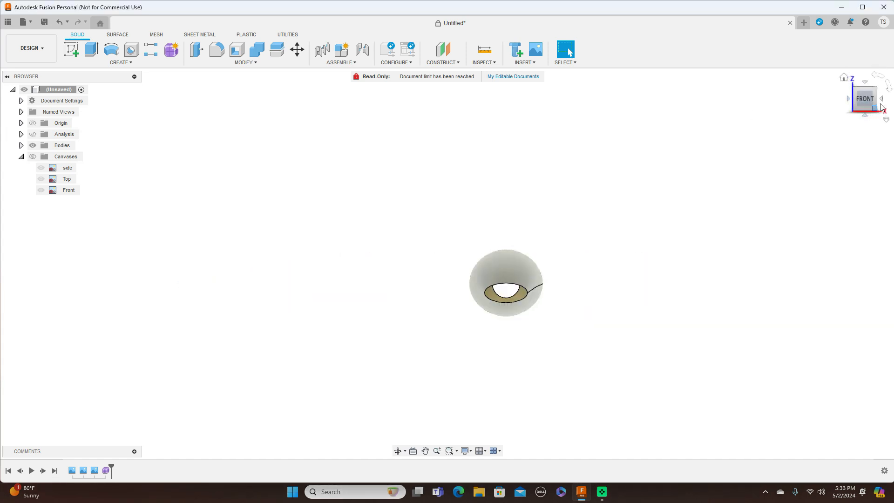
click(882, 101)
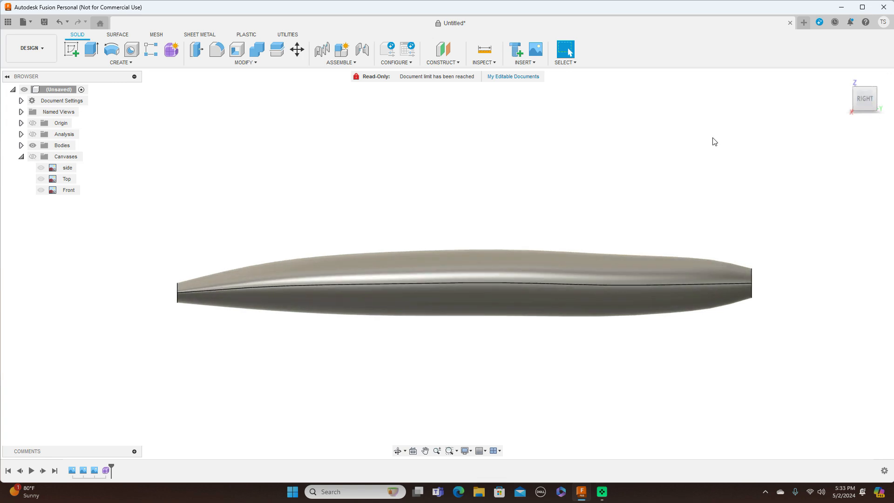
right_click(108, 468)
click(139, 378)
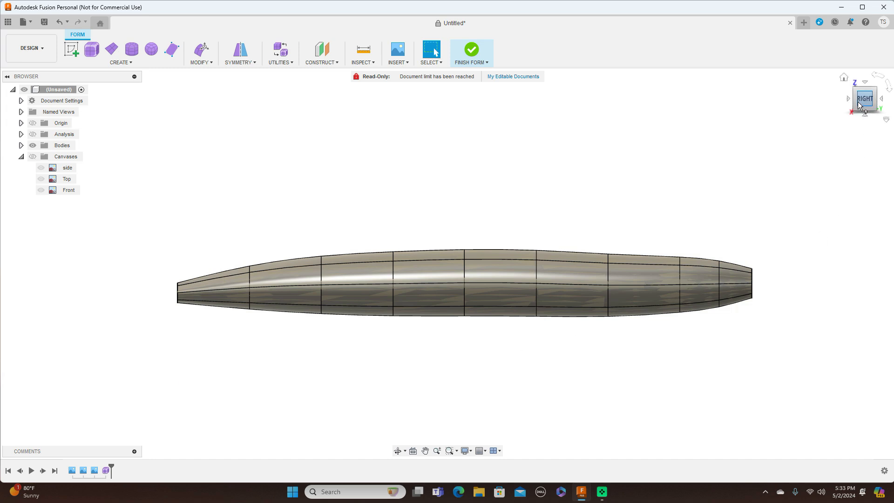
Step: Select five consecutive lengthwise edges along the fuselage's underside centreline and raise them about 24.59 mm with Edit Form to flatten the belly
mouse_move(862, 103)
mouse_down()
mouse_move(893, 105)
mouse_move(874, 87)
mouse_up()
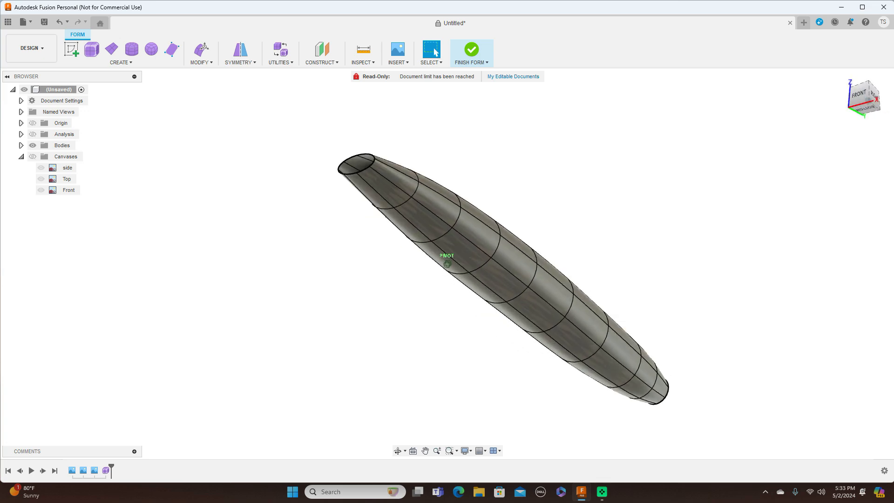
click(450, 255)
click(519, 316)
click(556, 341)
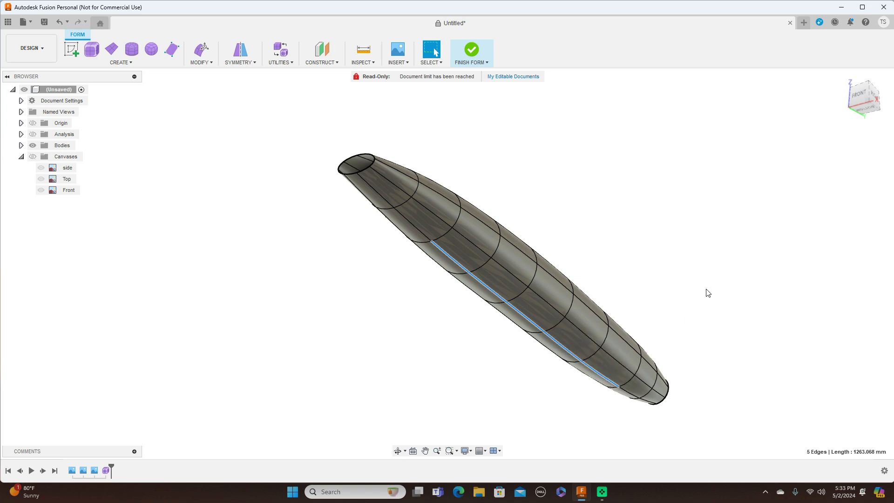
right_click(705, 275)
click(740, 258)
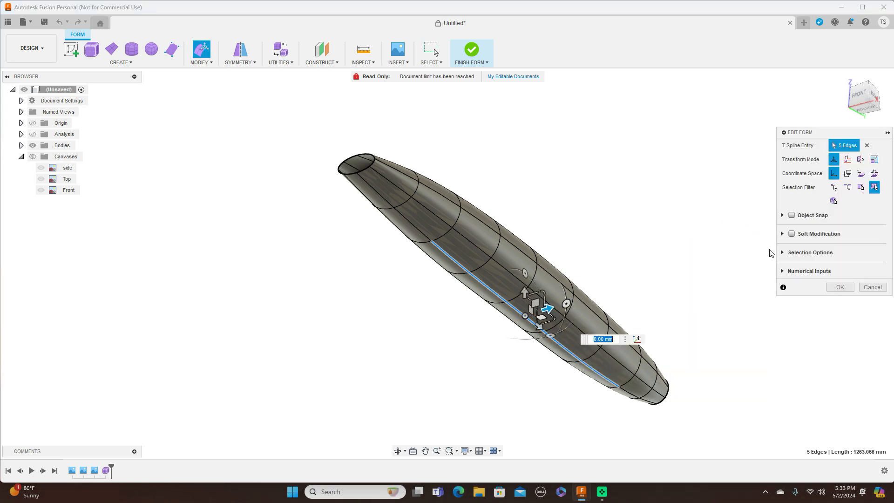
click(859, 95)
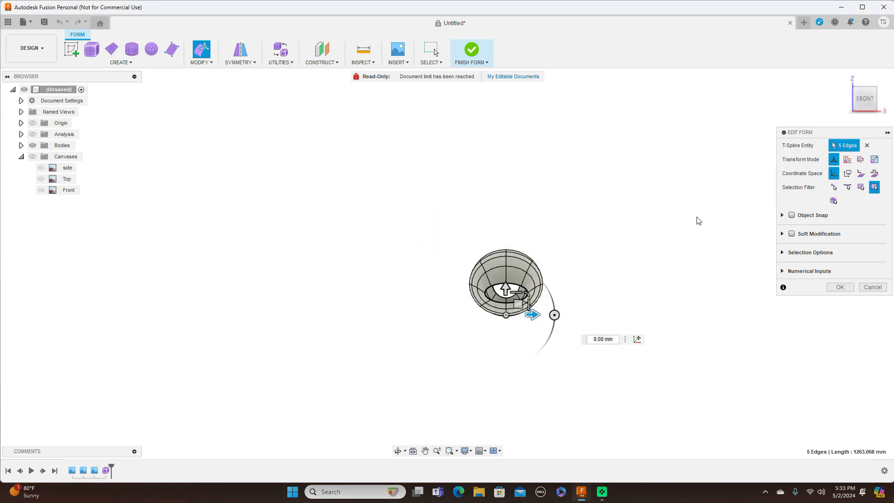
click(518, 303)
drag(518, 304, 518, 298)
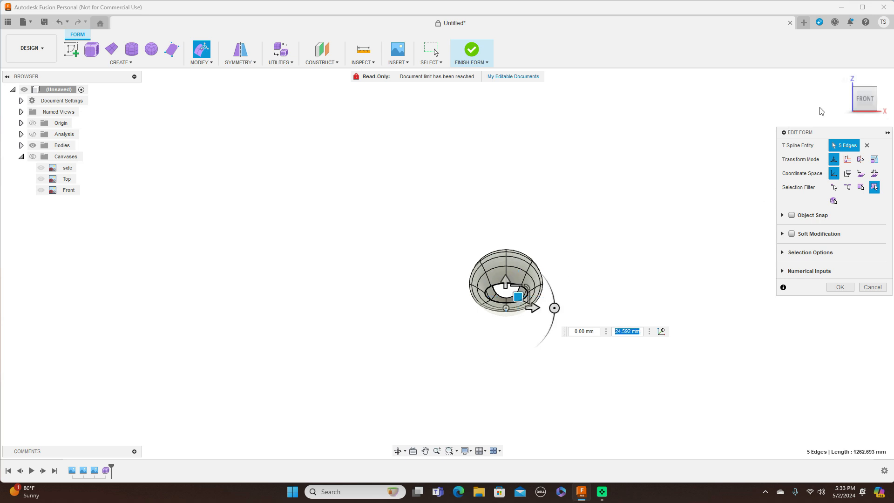
click(864, 111)
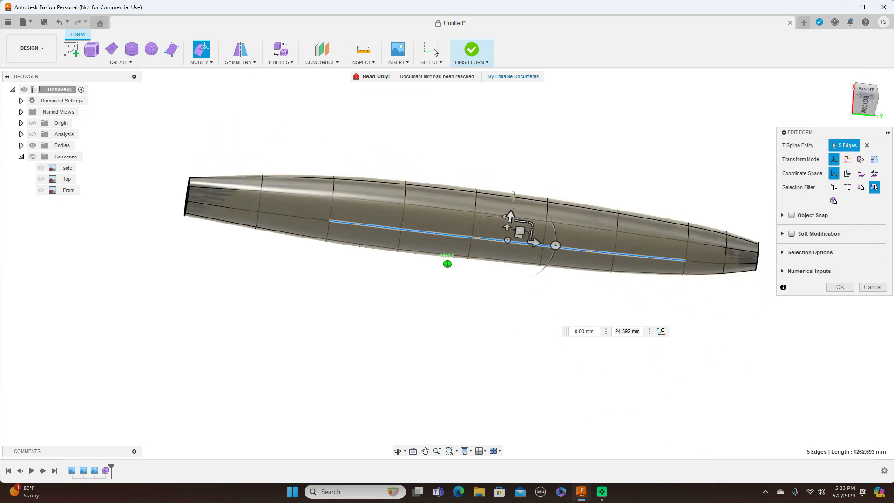
Step: Raise the selected underside centreline edges about 4.92 mm, add the adjoining edge at each end, and raise all seven another 4.92 mm
click(865, 95)
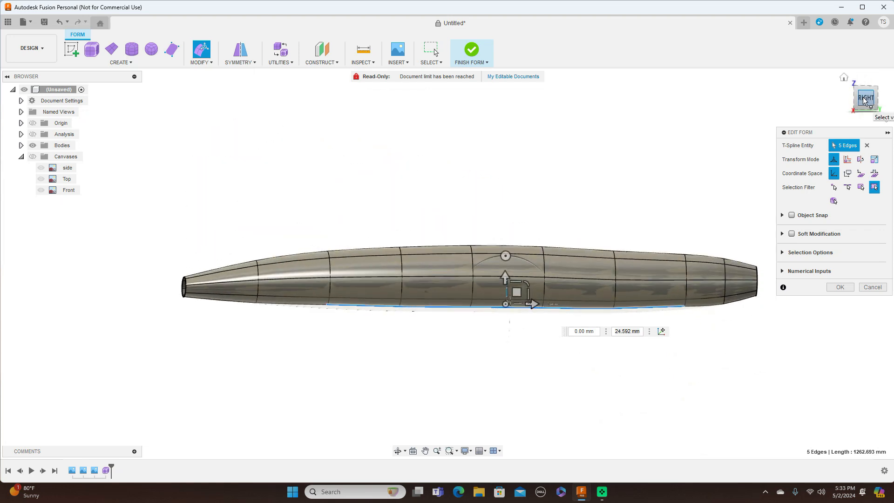
drag(512, 296, 512, 294)
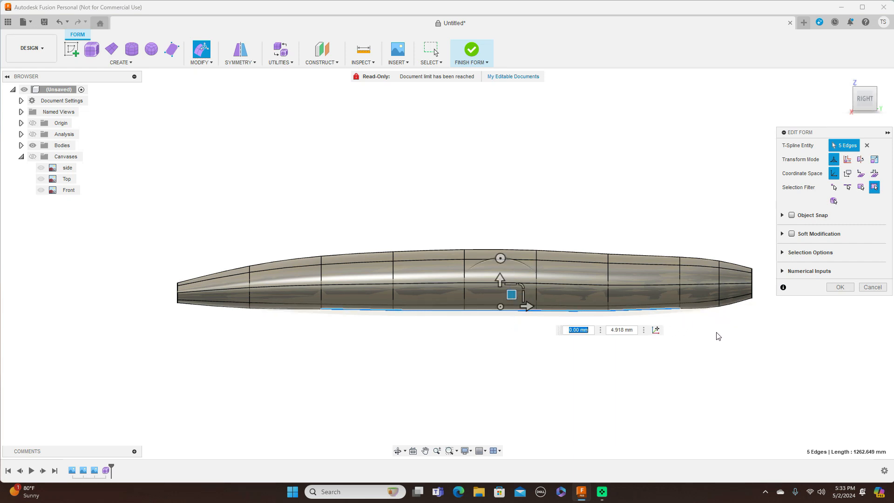
shift+click(703, 311)
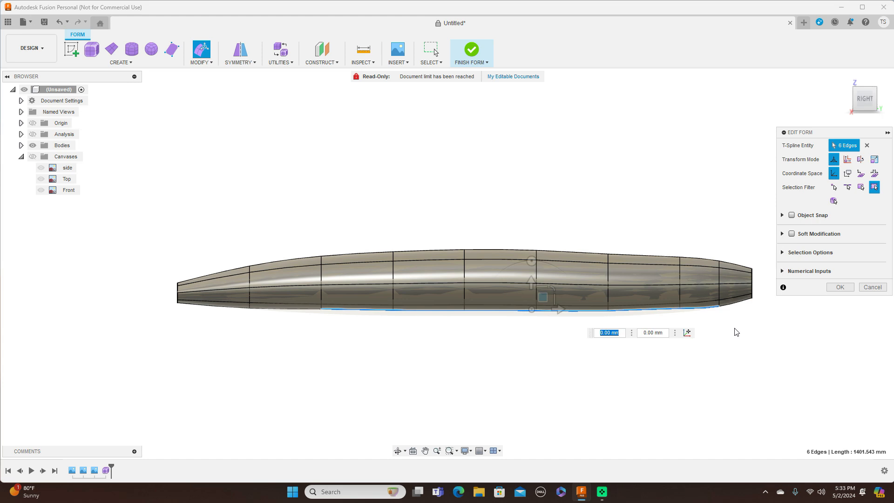
shift+click(275, 311)
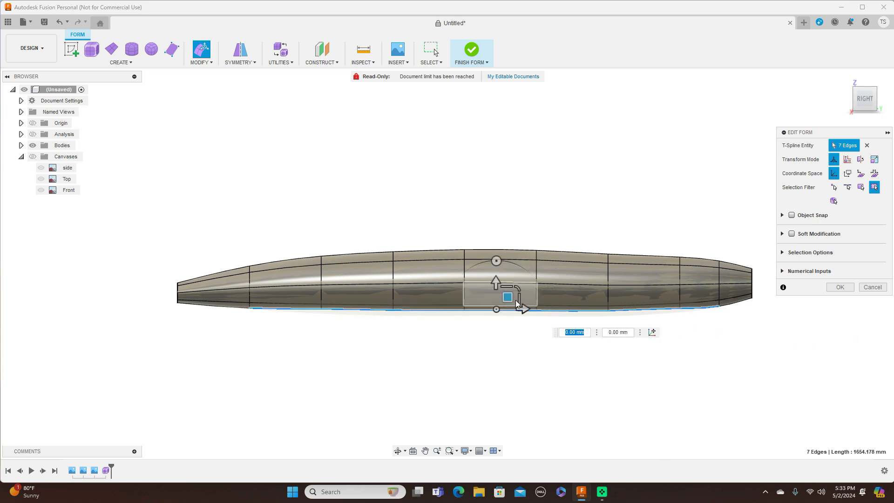
drag(507, 296, 507, 295)
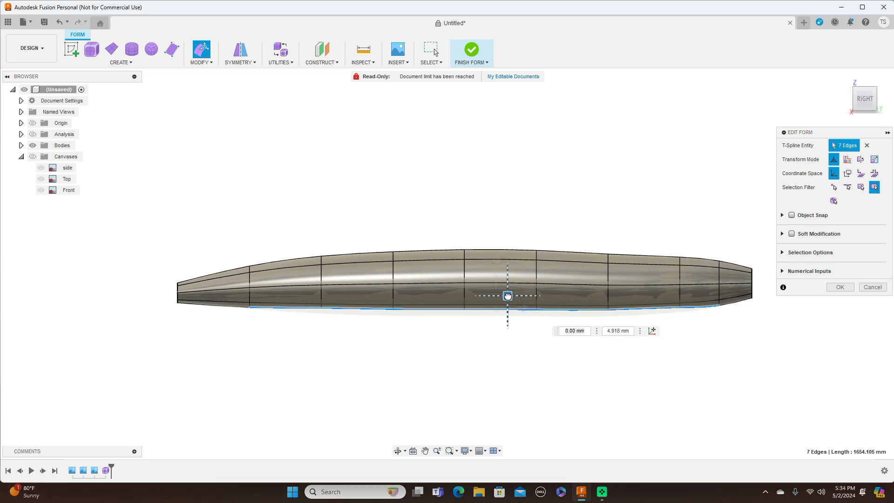
drag(507, 294, 508, 295)
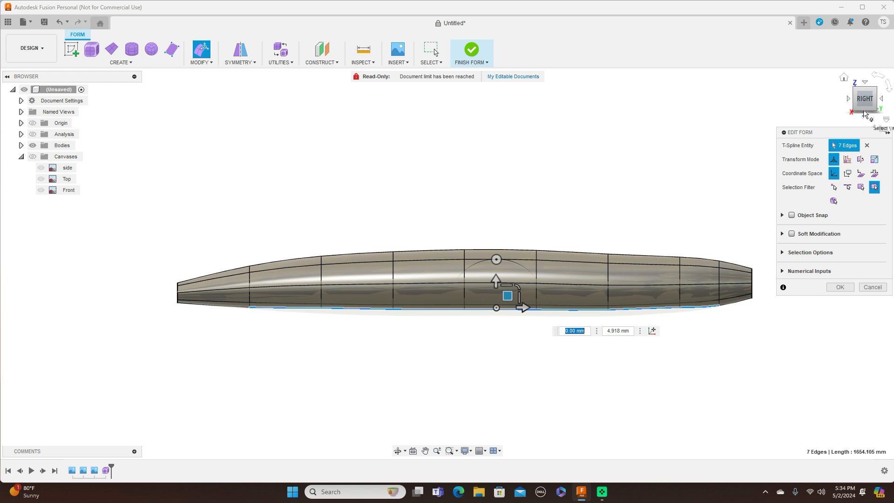
Step: Select six consecutive underside faces on each side of the centreline, show the canvases, and lower the faces about 22.95 mm with Edit Form
click(848, 99)
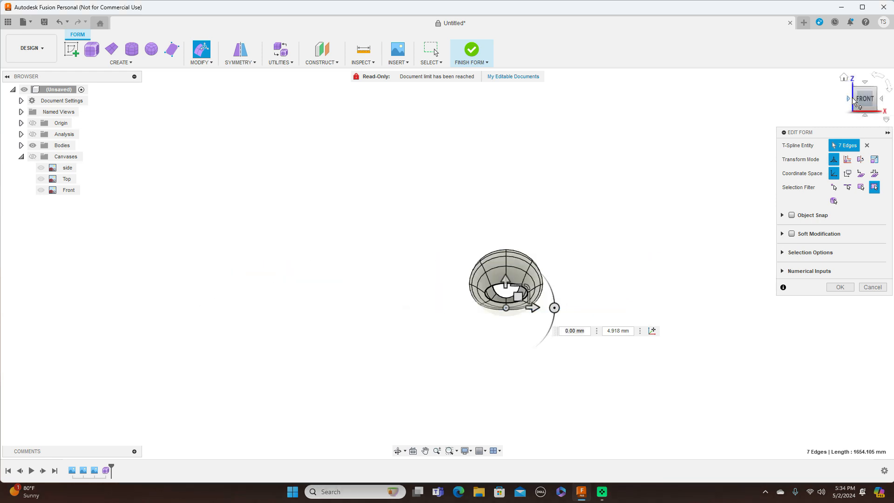
drag(864, 103, 864, 89)
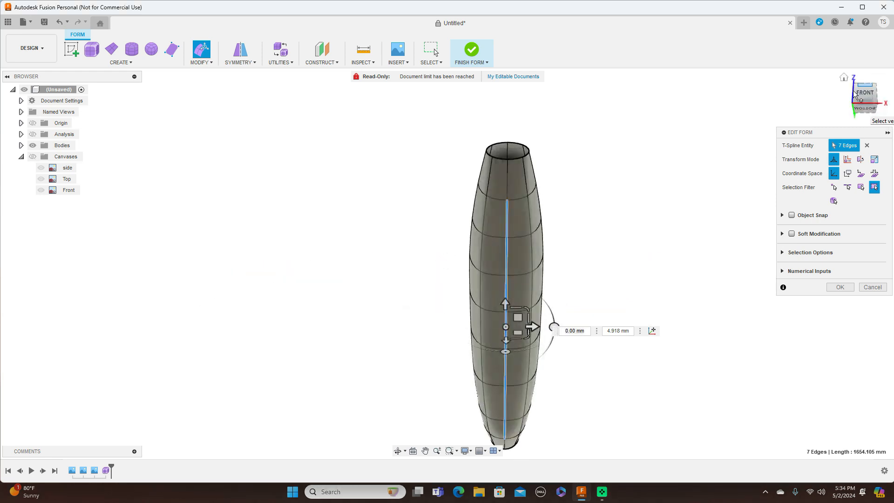
click(504, 222)
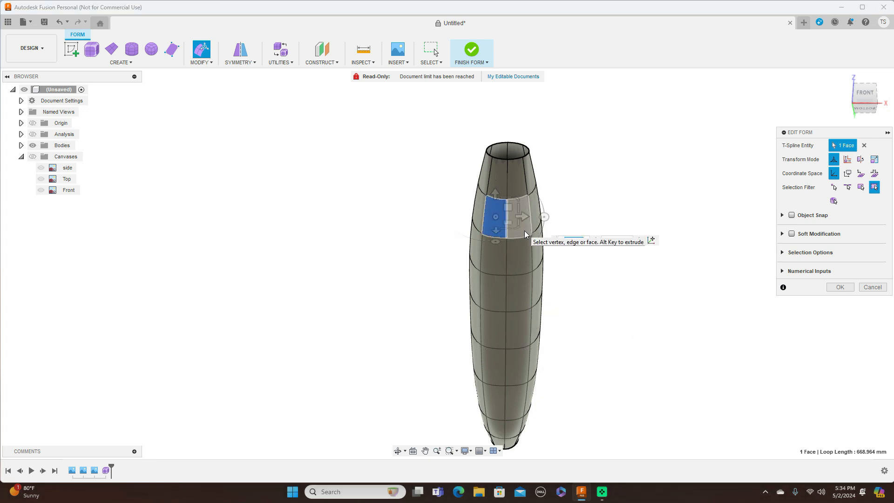
shift+click(524, 230)
shift+click(513, 260)
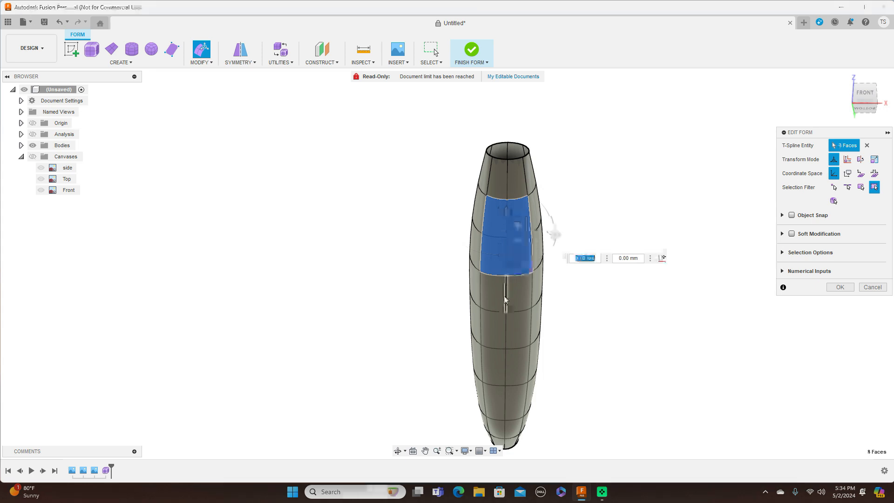
shift+click(497, 302)
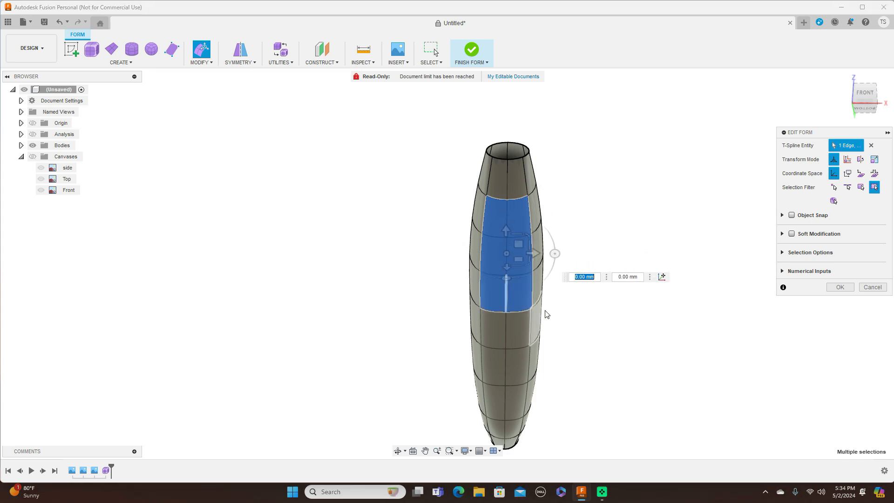
shift+click(521, 322)
shift+click(498, 329)
shift+click(511, 358)
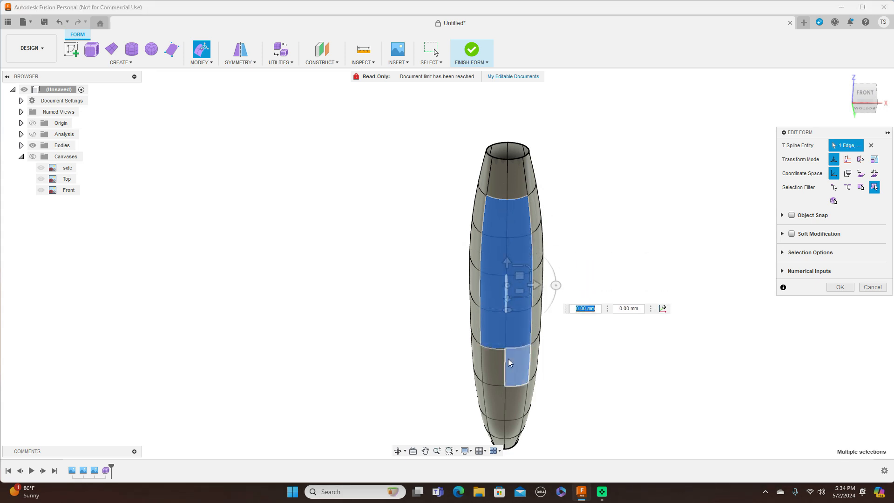
shift+click(495, 365)
shift+click(494, 393)
shift+click(512, 400)
click(864, 96)
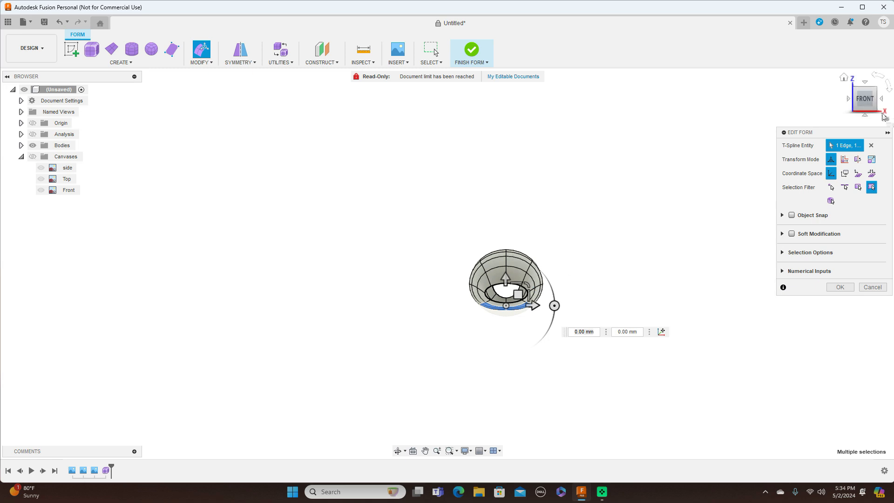
click(883, 101)
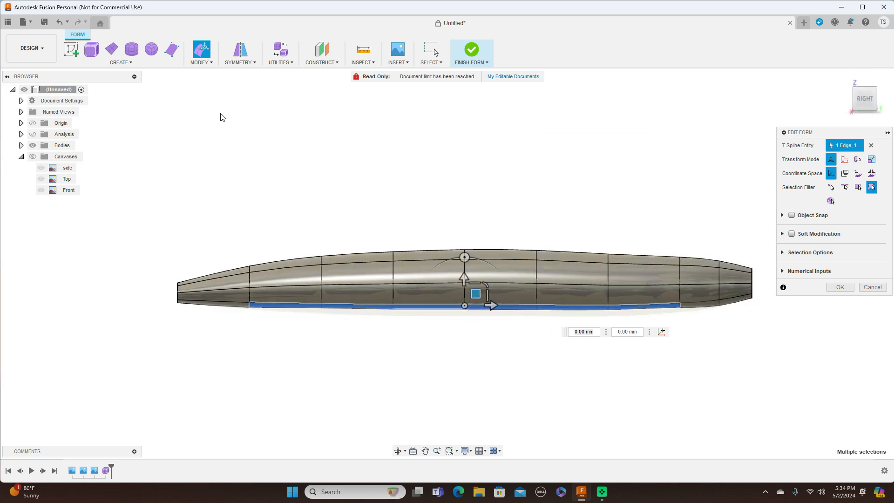
click(32, 156)
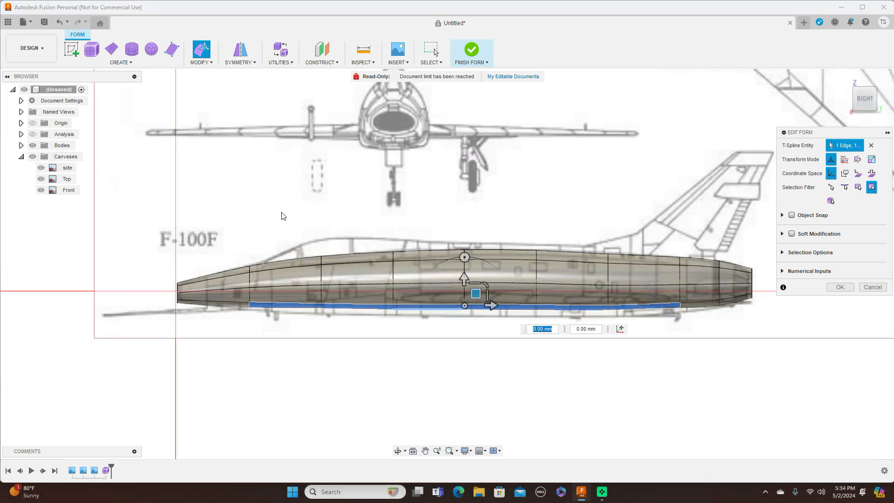
drag(476, 294, 476, 300)
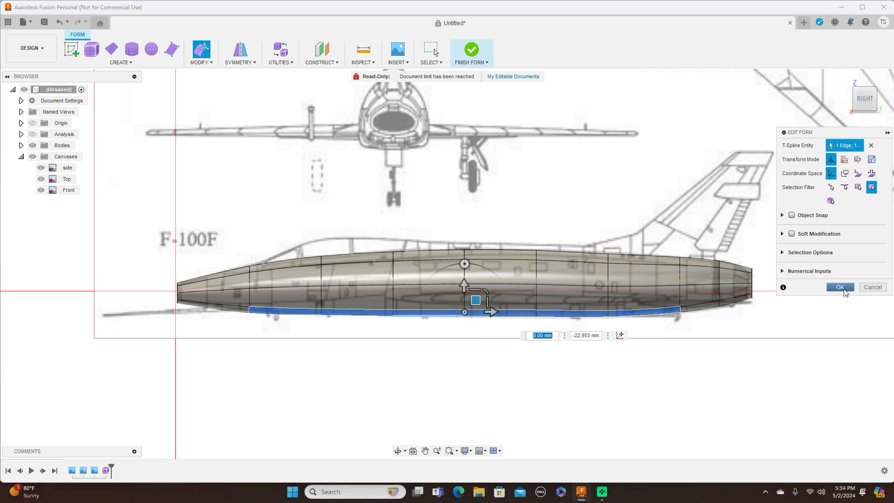
click(843, 288)
Step: Select four consecutive lengthwise edges along each lower side of the fuselage and lower them about 16.6 mm with Edit Form, matching the front canvas
click(849, 97)
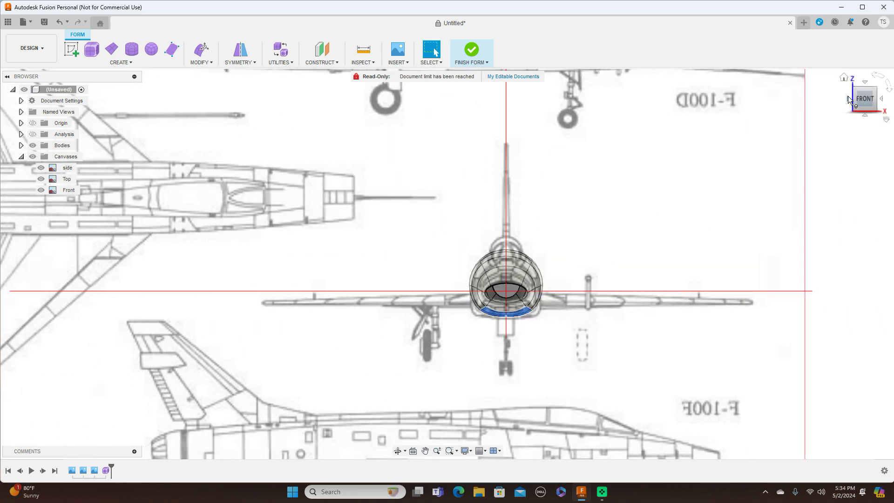
mouse_move(870, 101)
mouse_down()
mouse_move(870, 87)
mouse_move(868, 108)
mouse_up()
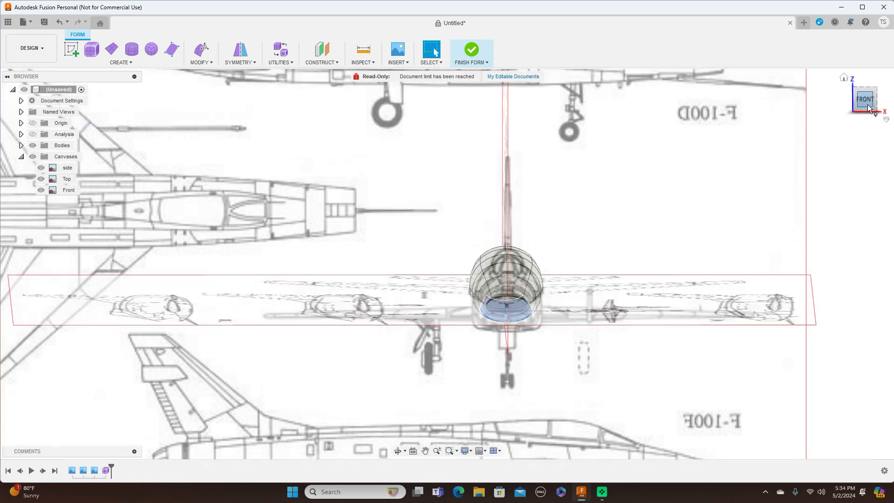
scroll(642, 219, up, 4)
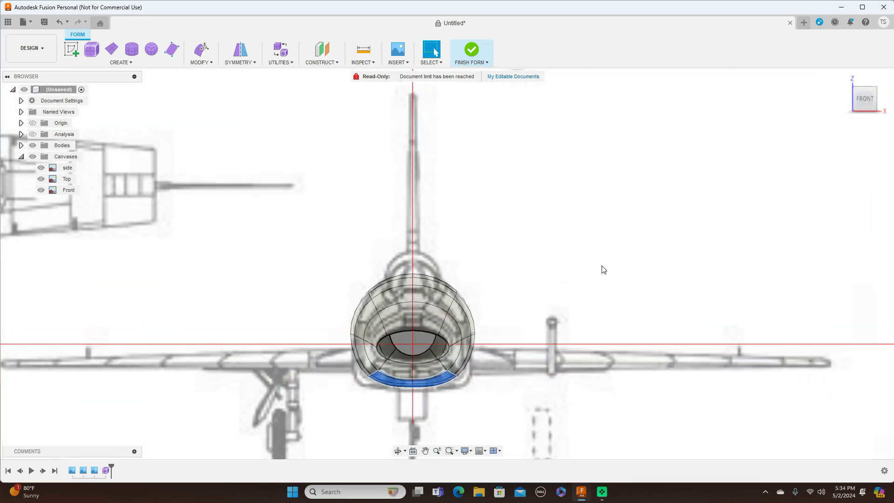
click(646, 253)
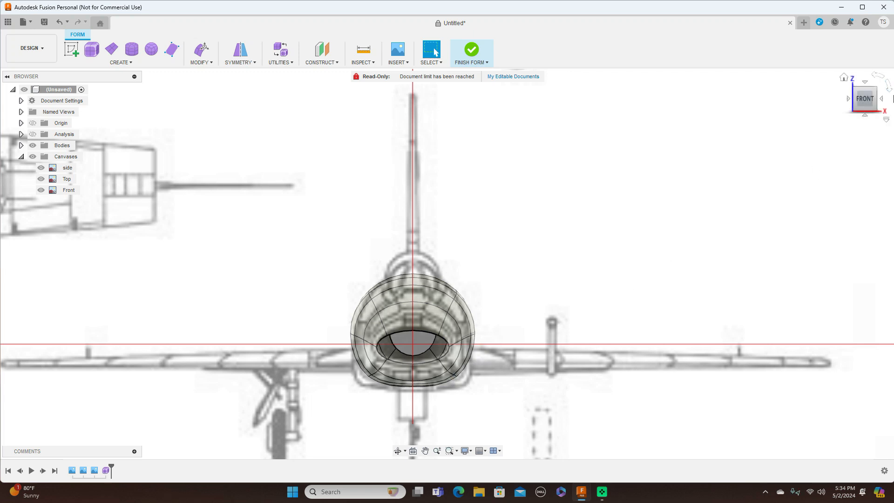
drag(869, 102, 866, 98)
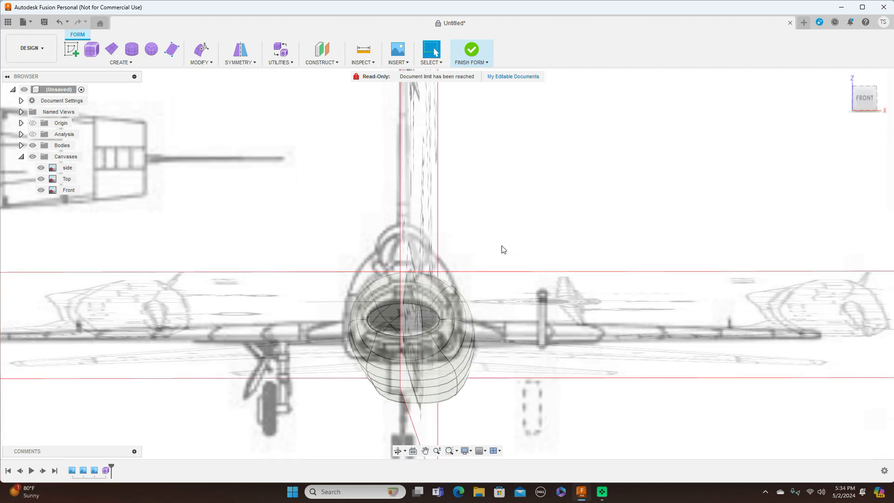
click(443, 357)
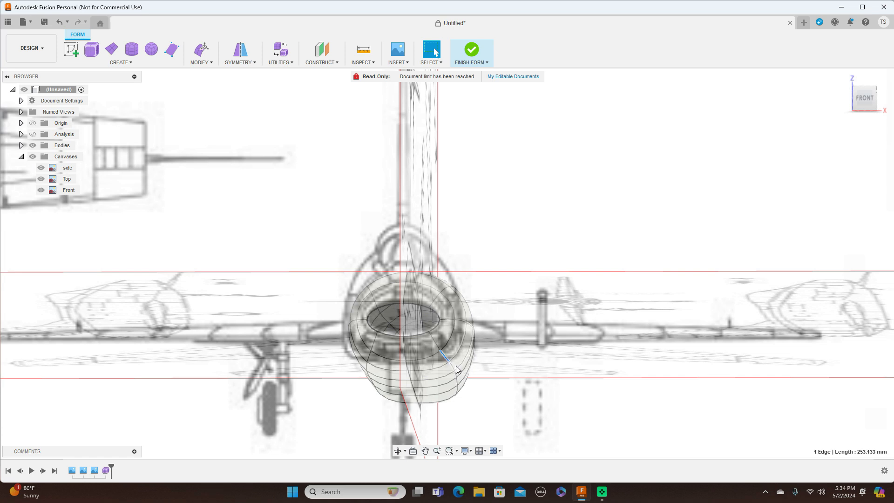
ctrl+click(455, 367)
scroll(460, 371, up, 5)
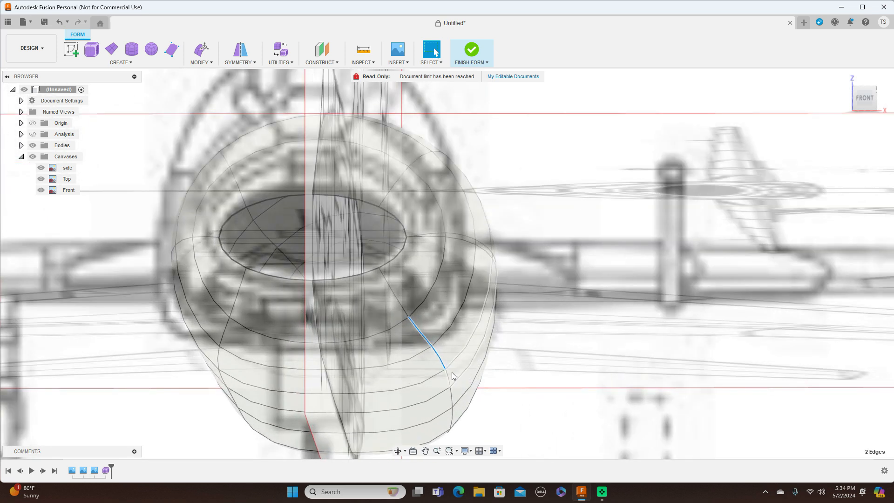
ctrl+click(450, 379)
ctrl+click(452, 395)
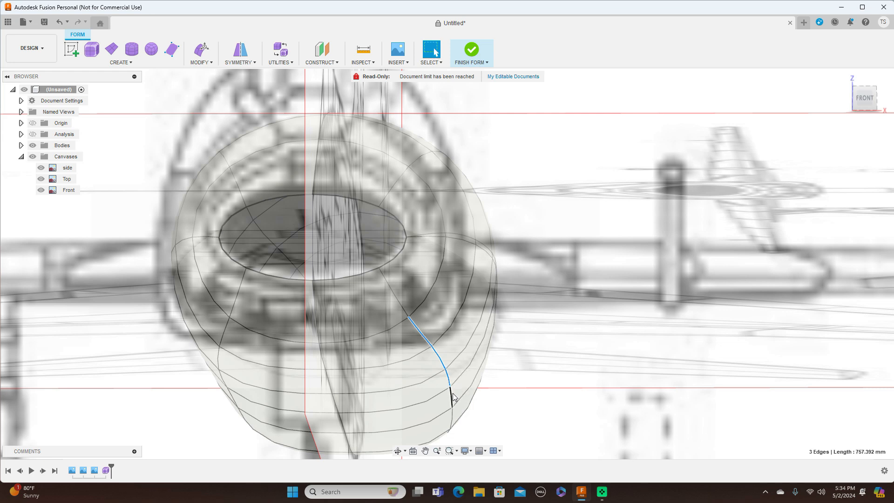
ctrl+click(224, 335)
ctrl+click(221, 380)
scroll(229, 396, up, 3)
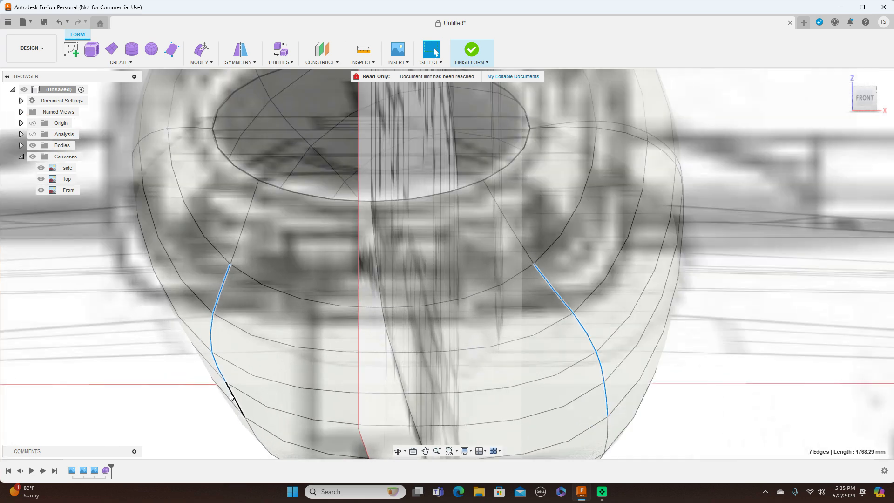
ctrl+click(233, 396)
scroll(861, 261, down, 3)
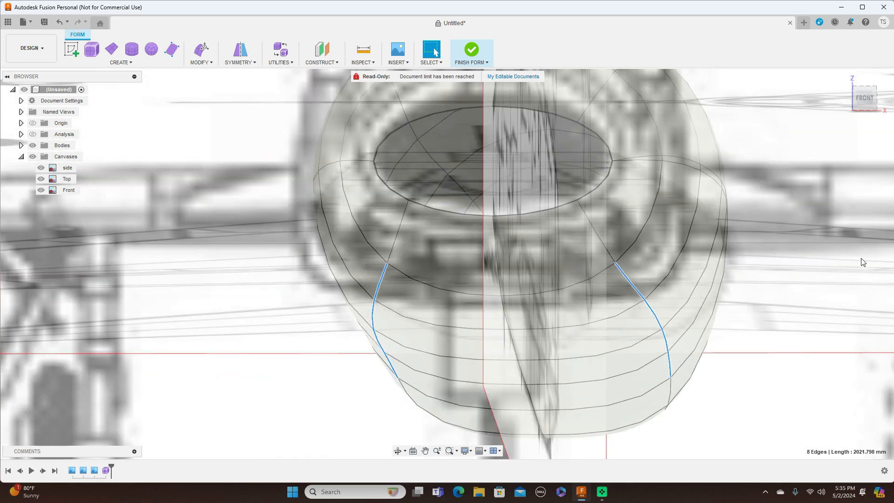
right_click(813, 133)
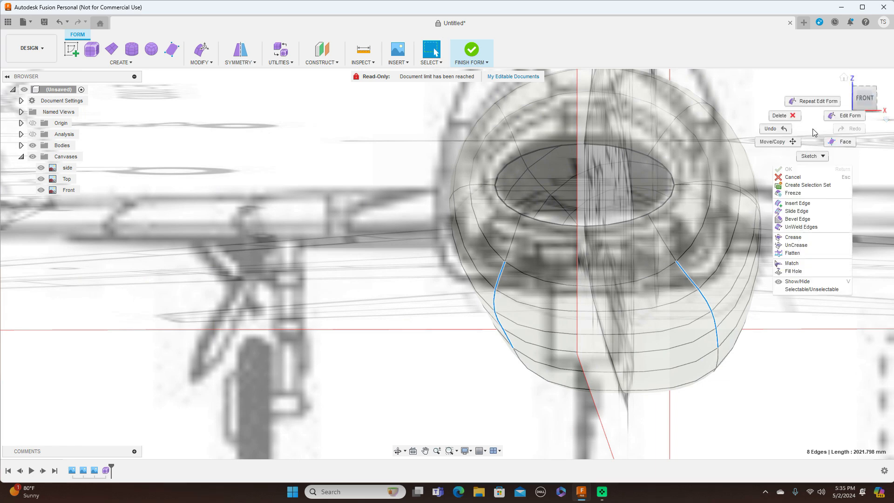
click(838, 102)
click(852, 100)
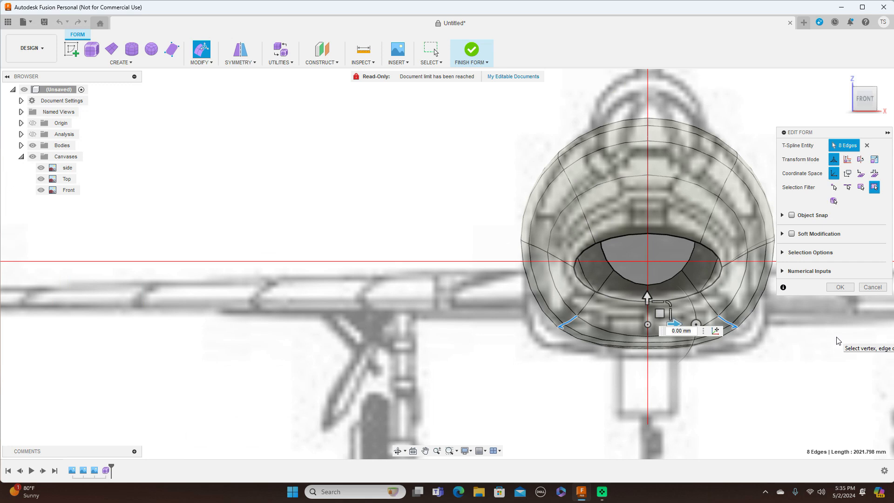
middle_drag(836, 340, 694, 295)
drag(526, 275, 530, 291)
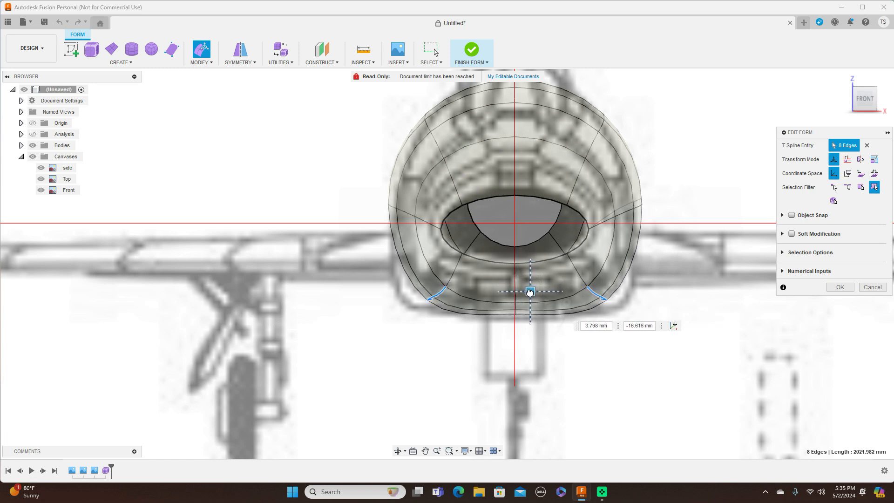
click(712, 349)
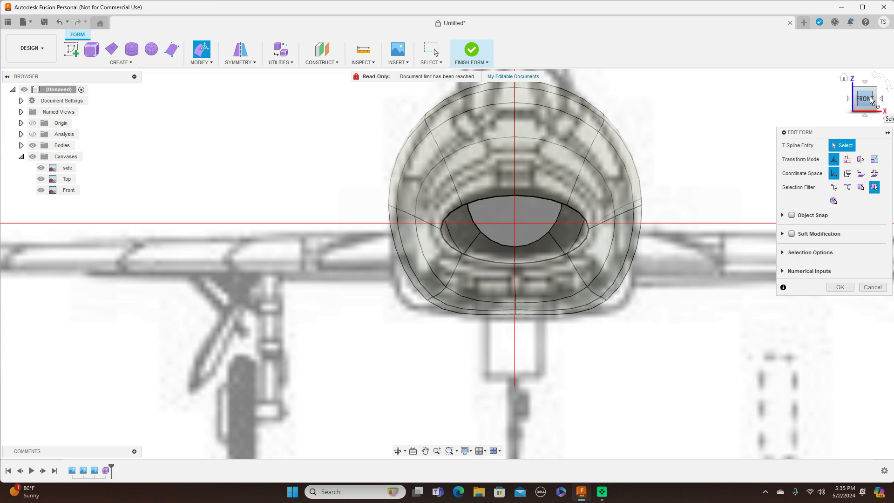
Step: Move the lengthwise edge line on each flank inward, about 13.84 mm on the +X side and 8.86 mm on the opposite side
scroll(638, 207, up, 3)
click(638, 207)
double_click(638, 208)
drag(606, 197, 582, 198)
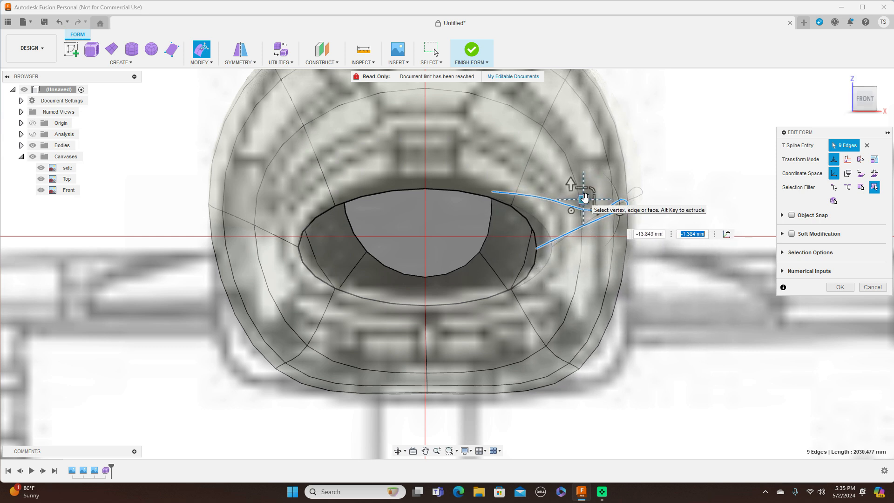
double_click(214, 209)
drag(270, 197, 285, 203)
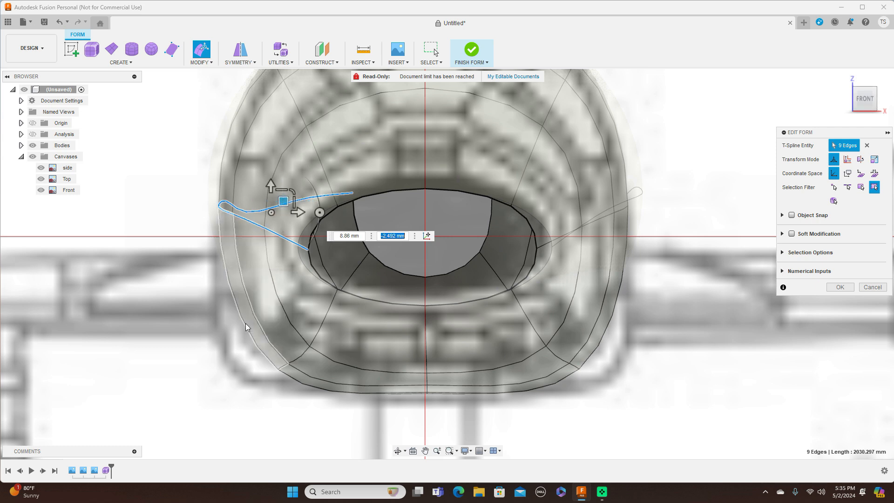
Step: Move the lower corner edge lines outward and down, about 28.79 and 7.2 mm on the -X side, 24.36 and 12.18 mm on the +X side
click(286, 369)
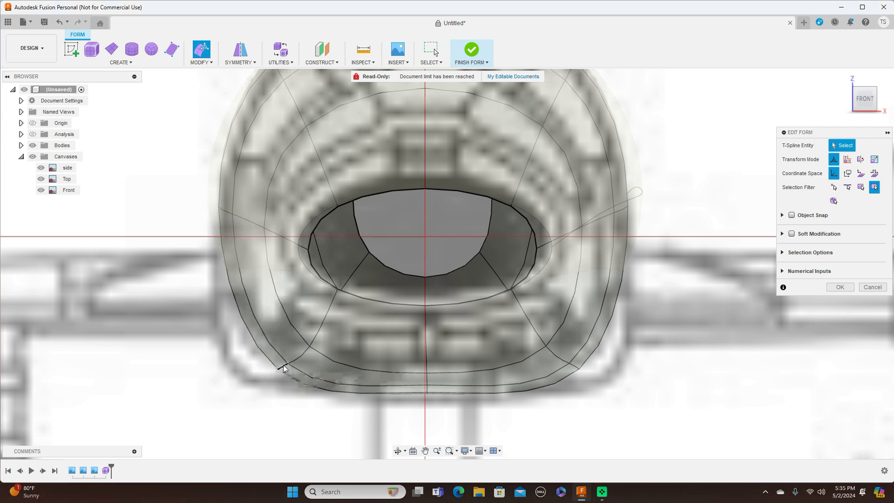
double_click(282, 368)
drag(320, 318, 267, 335)
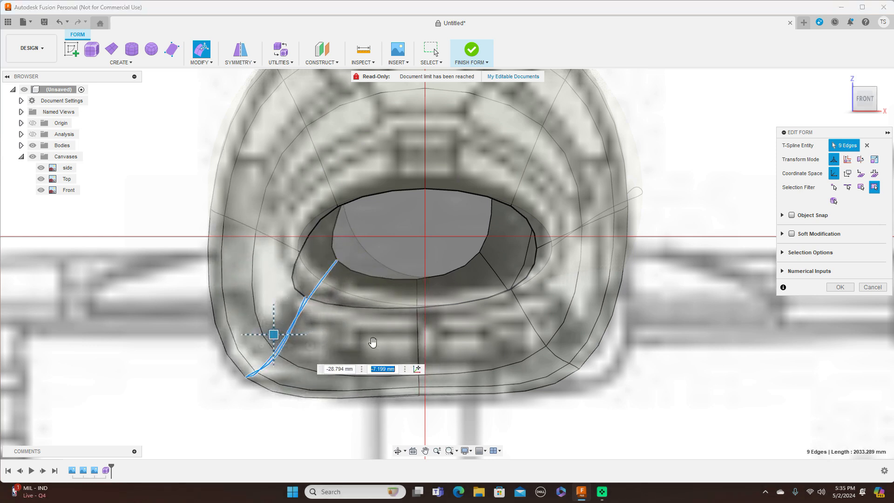
double_click(571, 361)
drag(553, 321, 603, 343)
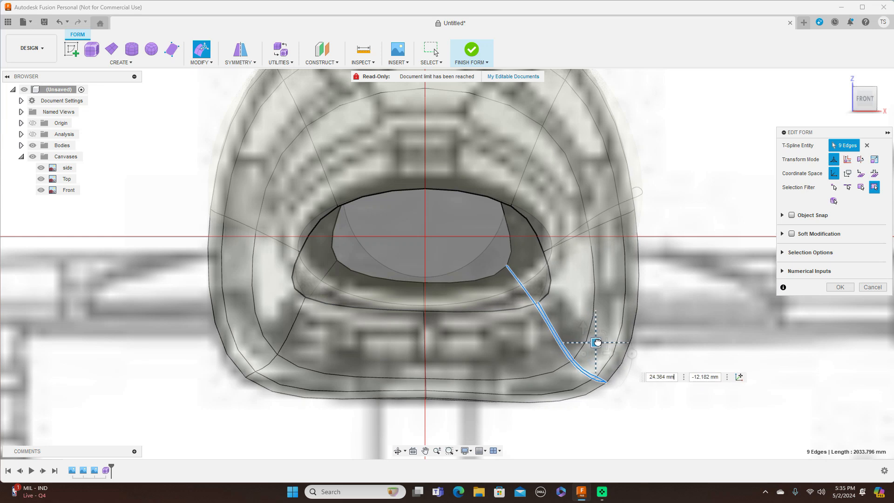
Step: Move the nose opening's -X flank vertex about 2.77 mm inward and 17.17 mm up, and its lower +X corner vertex 14.34 mm inward and 15.29 mm up
click(312, 241)
drag(318, 245, 316, 211)
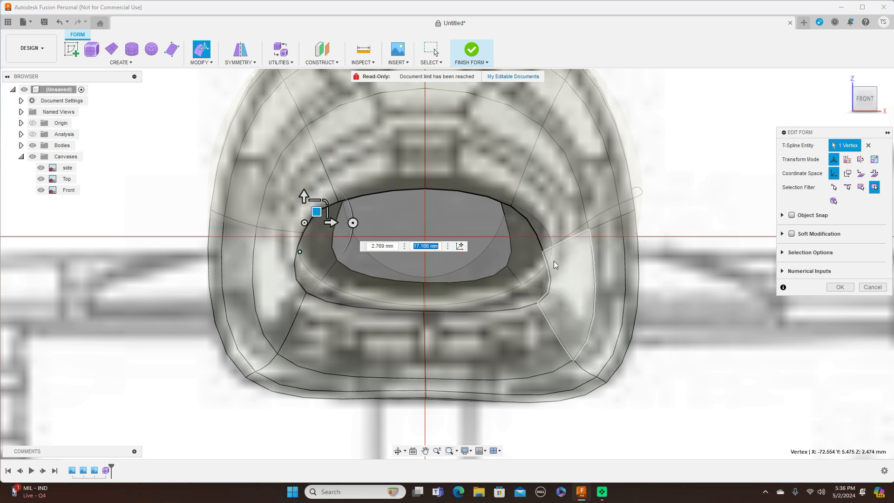
scroll(558, 262, down, 3)
scroll(563, 260, down, 5)
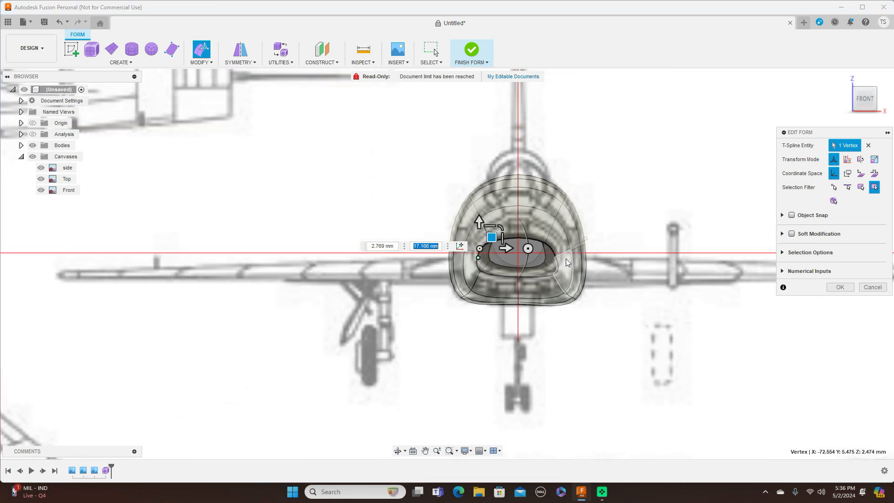
drag(509, 239, 507, 253)
click(554, 275)
drag(566, 259, 559, 251)
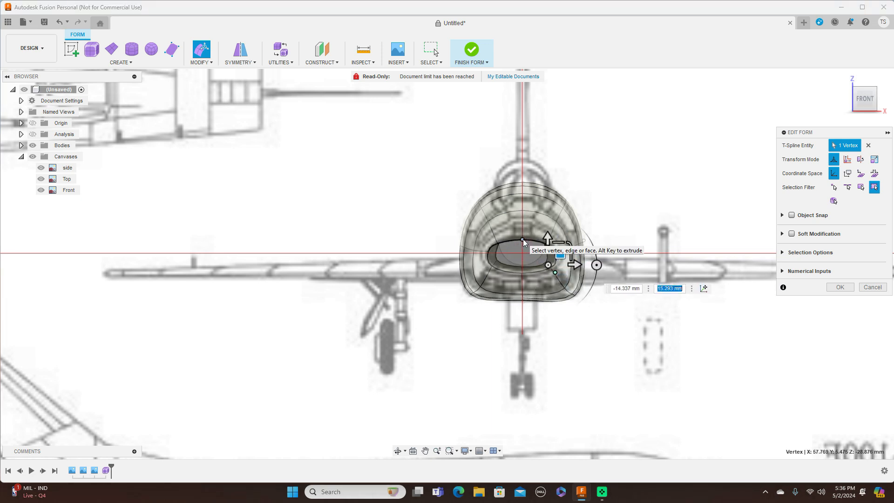
Step: Raise the nose opening's top-centre vertex about 7.65 mm and move its +X flank vertex about 1.36 mm outward and 9.03 mm up
click(523, 239)
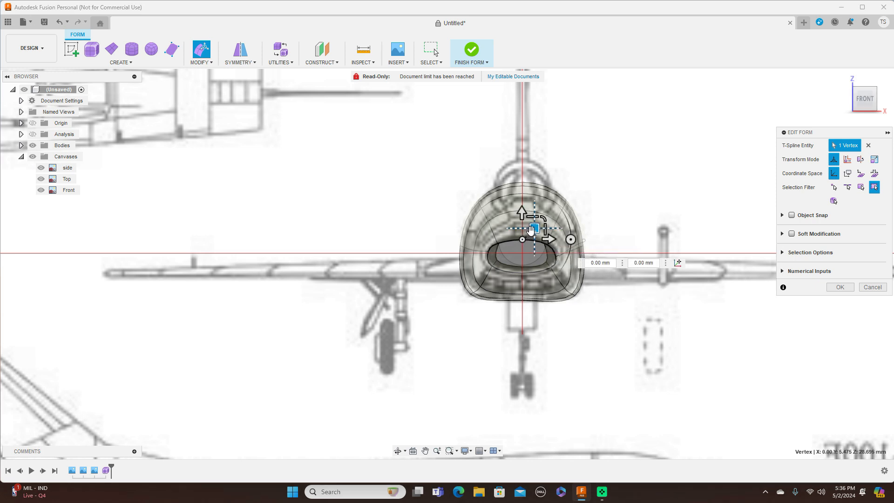
drag(533, 229, 533, 226)
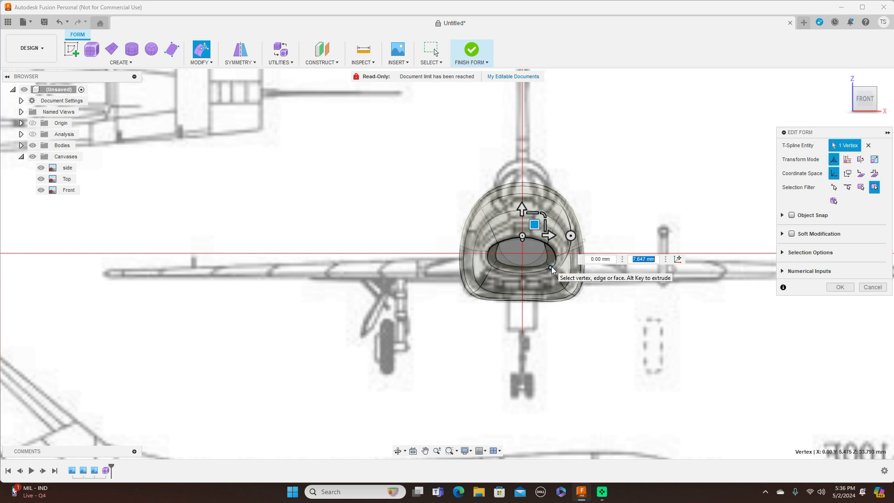
scroll(552, 268, up, 5)
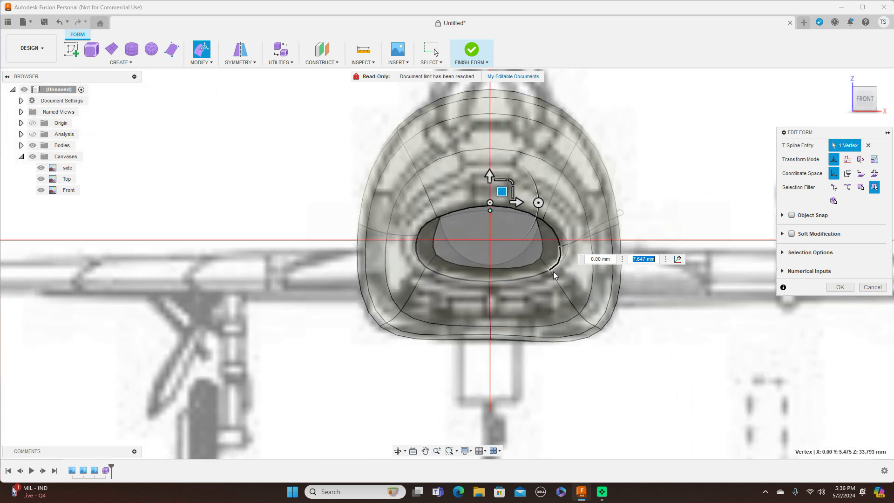
click(561, 247)
drag(572, 236, 574, 226)
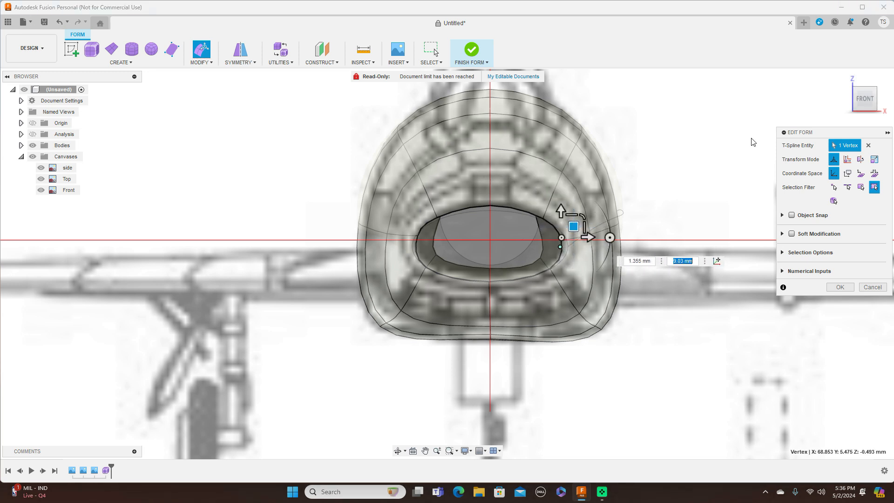
Step: Accept the Edit Form changes, finish the form and hide all canvases
click(883, 101)
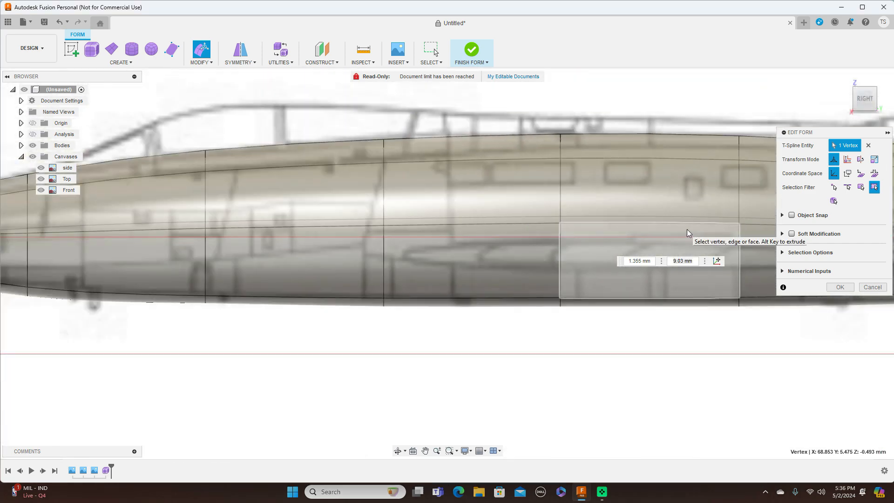
scroll(689, 227, down, 4)
middle_drag(714, 331, 544, 366)
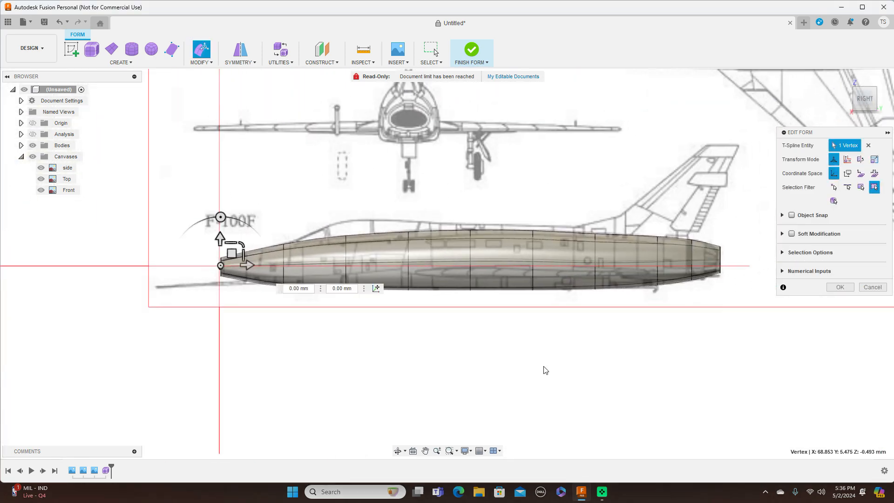
click(840, 287)
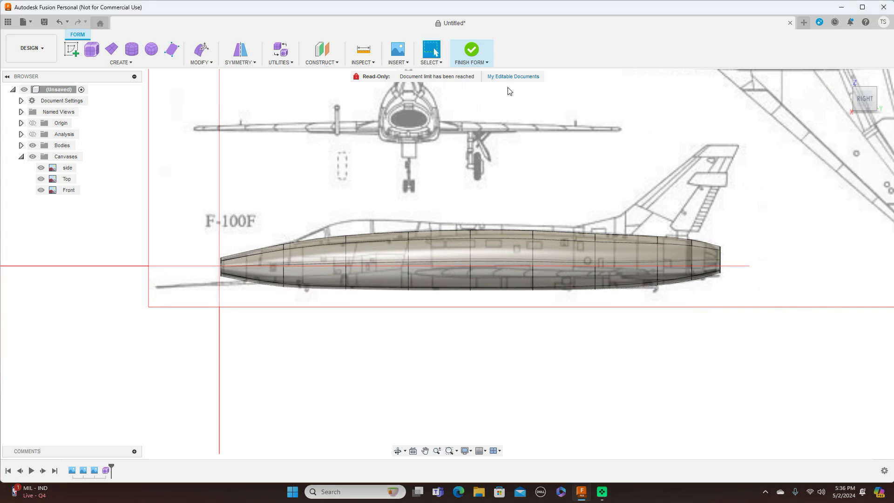
click(471, 51)
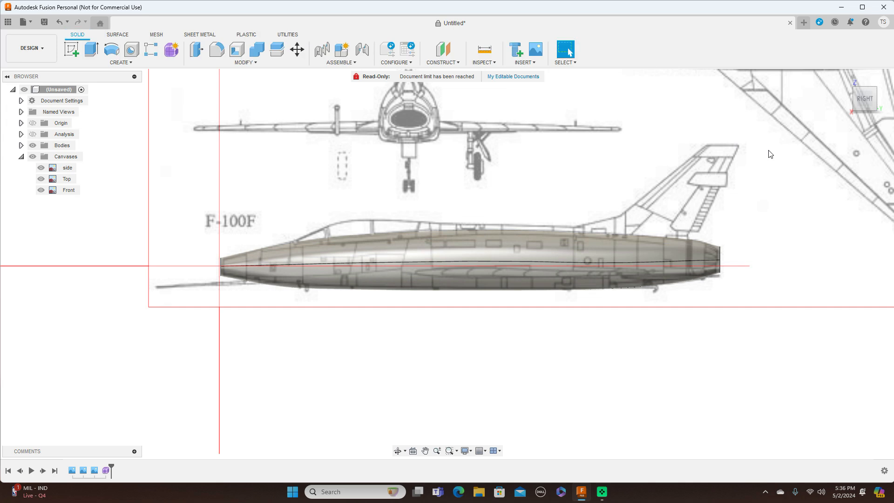
click(32, 157)
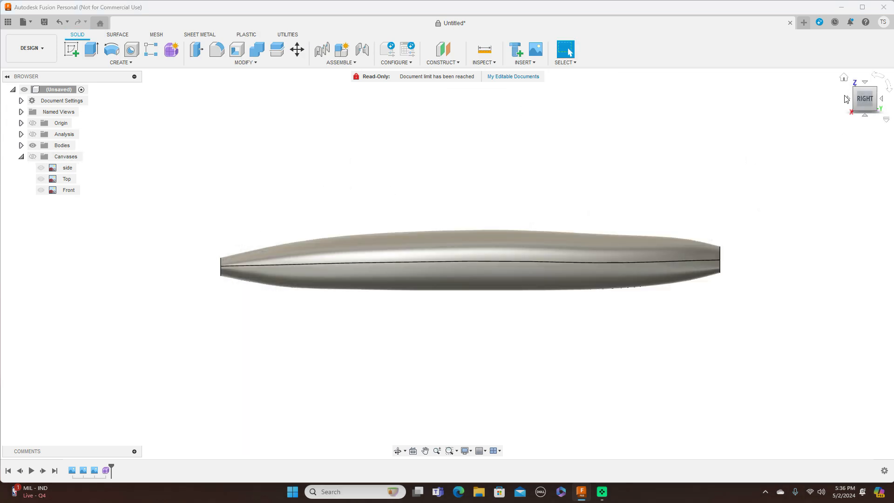
Step: Reopen the fuselage form and move the two lower corner vertices of the tail opening slightly inward and up with Edit Form
mouse_move(856, 107)
mouse_down()
mouse_move(875, 98)
mouse_move(875, 111)
mouse_move(865, 111)
mouse_move(856, 83)
mouse_move(846, 109)
mouse_move(832, 98)
mouse_move(860, 107)
mouse_up()
click(866, 100)
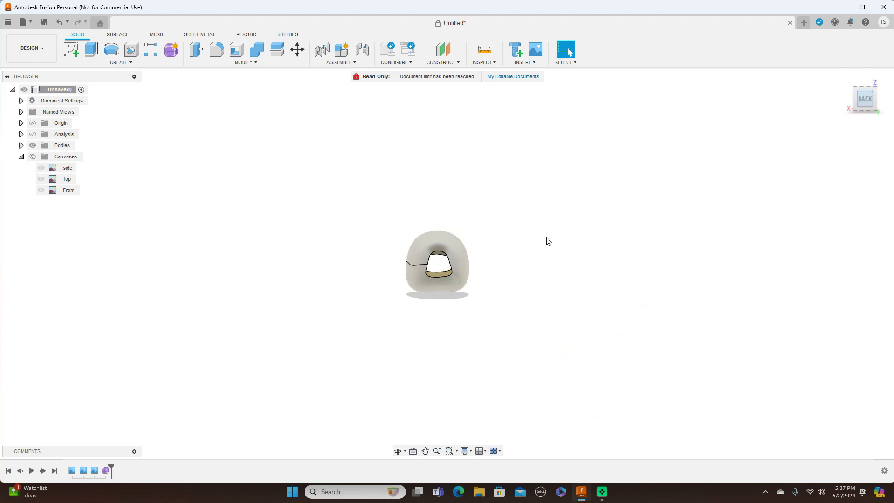
right_click(106, 470)
click(166, 374)
scroll(396, 355, up, 3)
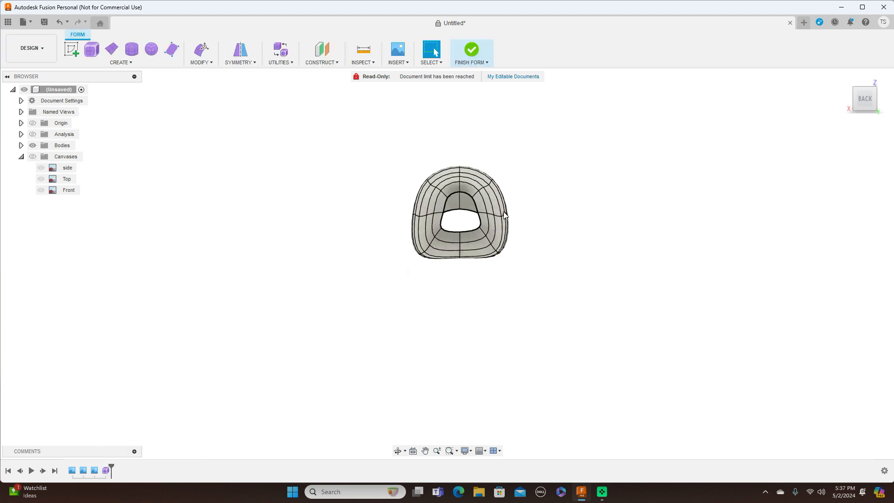
right_click(442, 228)
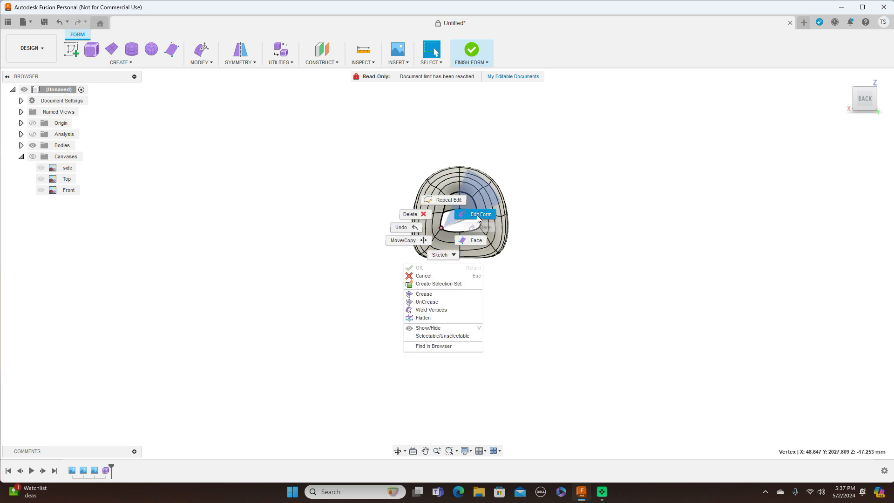
click(472, 220)
mouse_move(433, 214)
mouse_down()
mouse_move(426, 215)
mouse_move(435, 210)
mouse_up()
click(480, 226)
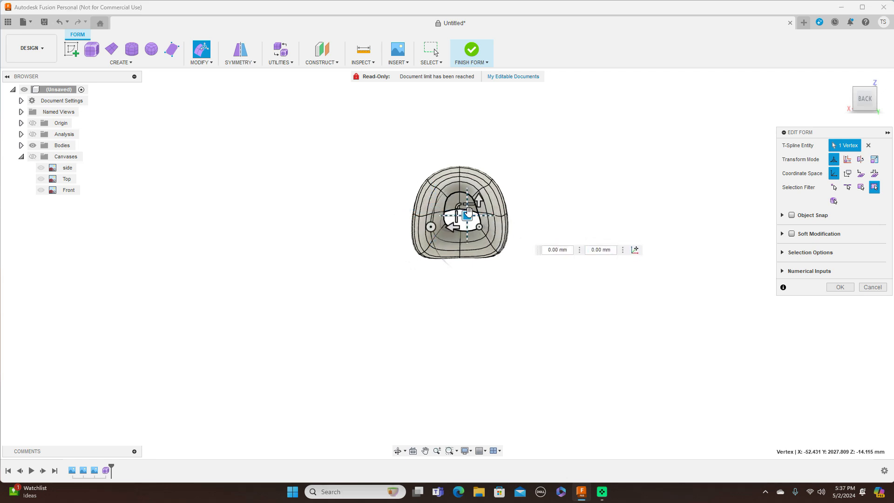
drag(466, 214, 462, 208)
Step: Raise the tail opening's bottom-centre vertex about 3.71 mm and lower its top-centre vertex about 10.12 mm, shifting them 1.24 and 1.6 mm towards -X
click(460, 230)
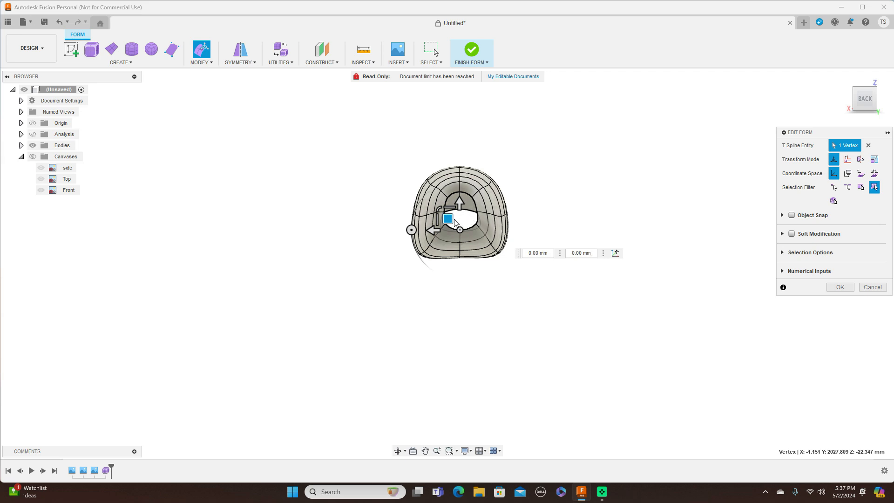
drag(447, 218, 448, 218)
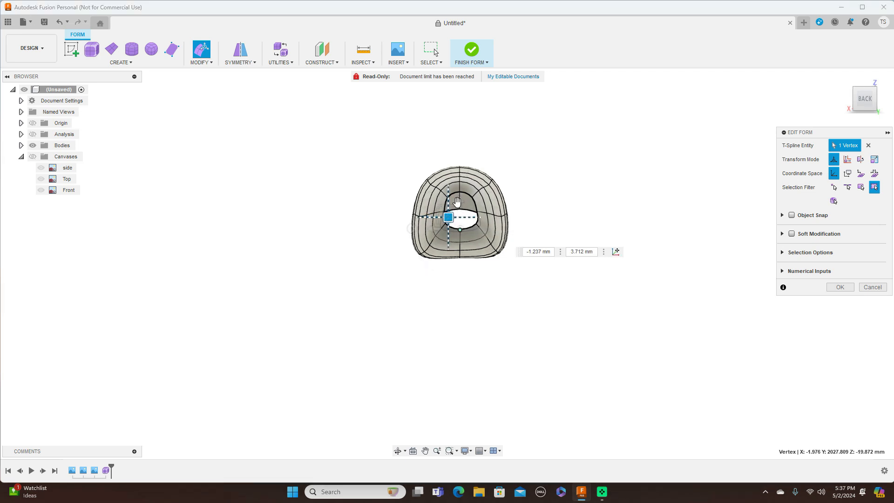
scroll(468, 193, up, 3)
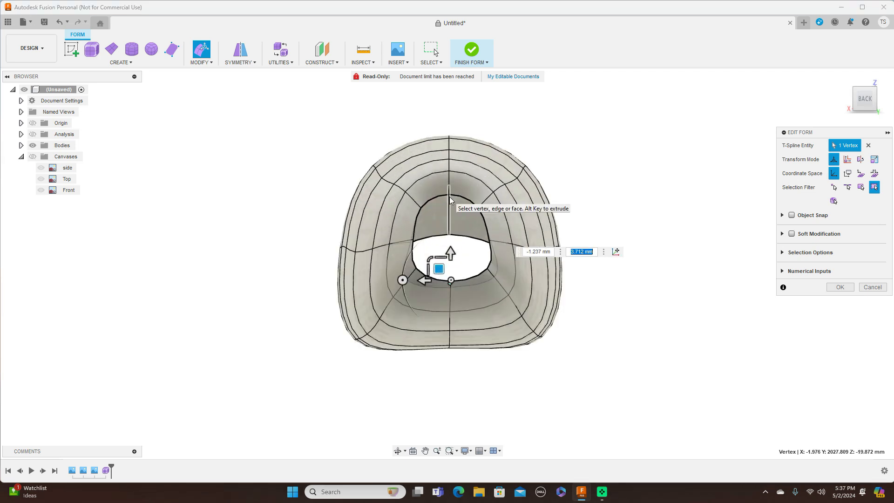
click(449, 195)
drag(436, 183, 439, 194)
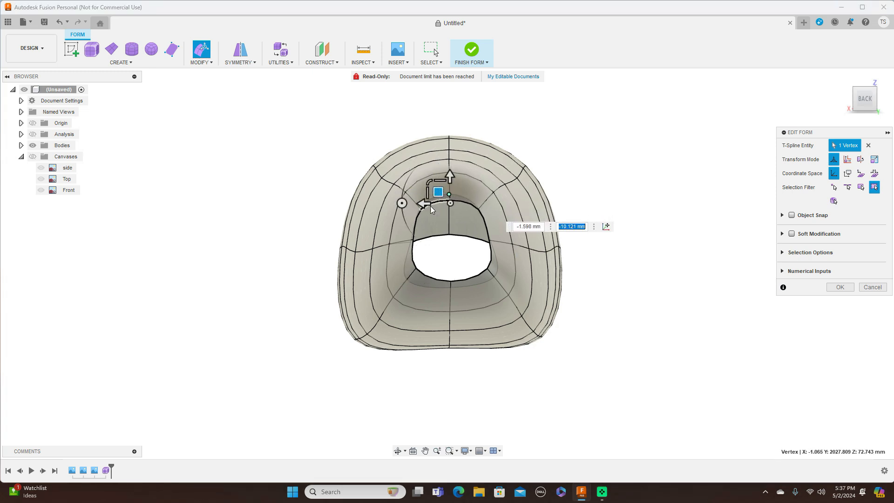
Step: Raise the tail opening's lower +X corner vertex slightly and move its lower -X corner vertex about 6.39 mm inward and slightly up
click(417, 269)
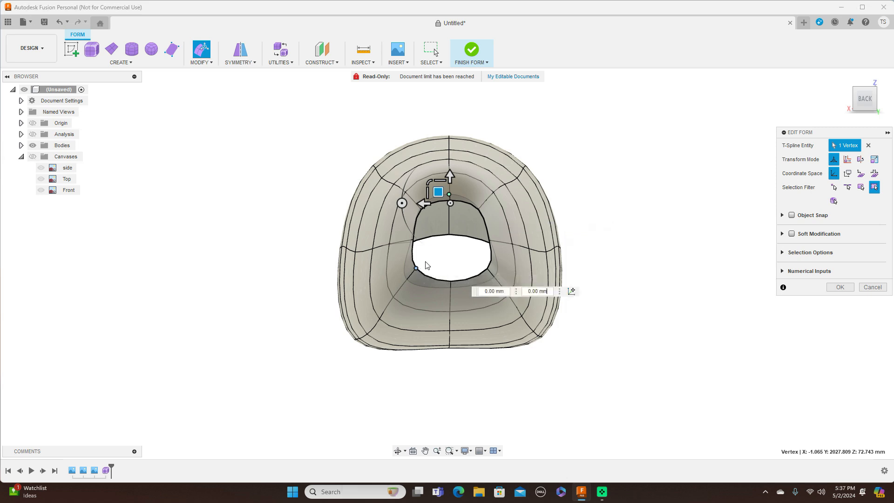
drag(406, 256, 406, 253)
click(487, 269)
drag(475, 255, 469, 250)
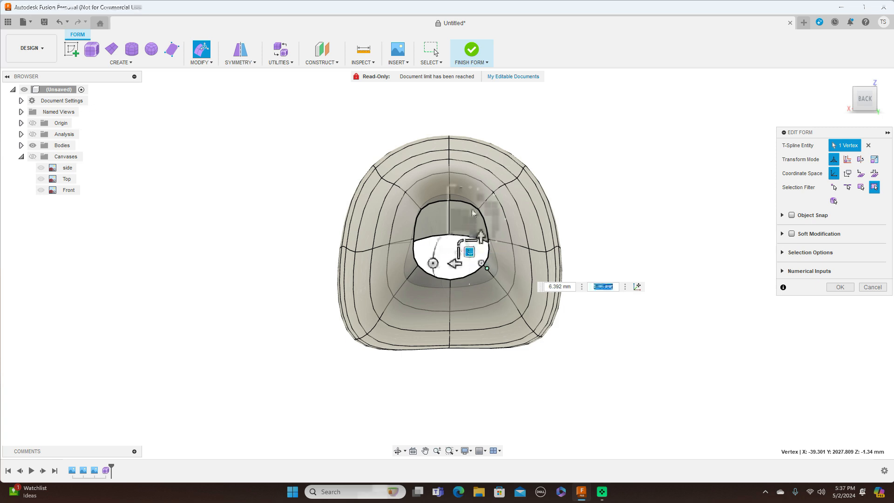
Step: Compare the fuselage with the canvases from the side and back, leaving the canvases hidden
click(848, 99)
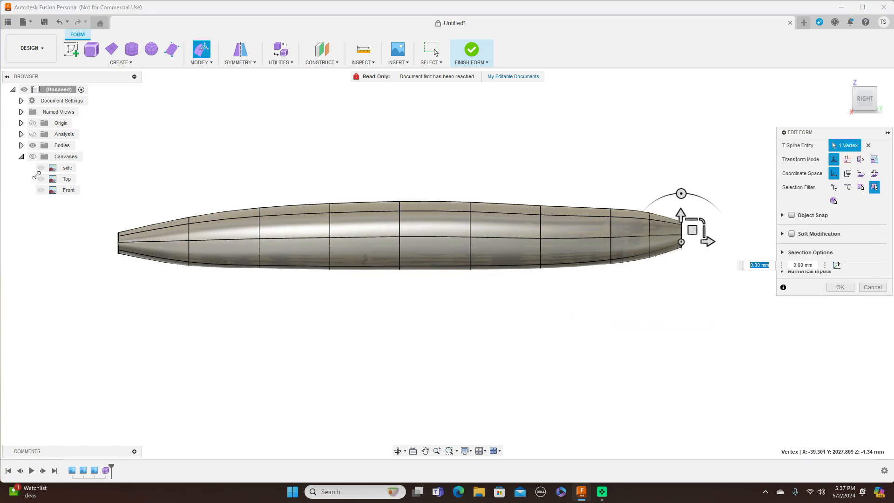
click(33, 156)
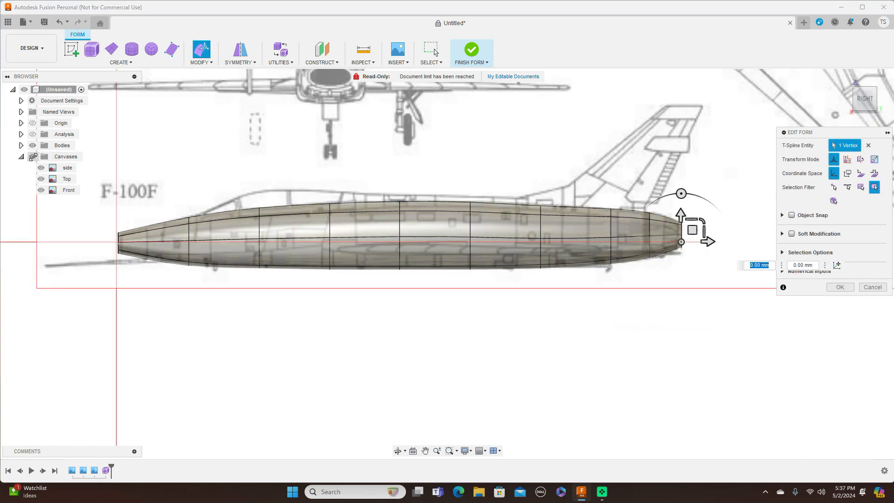
click(881, 101)
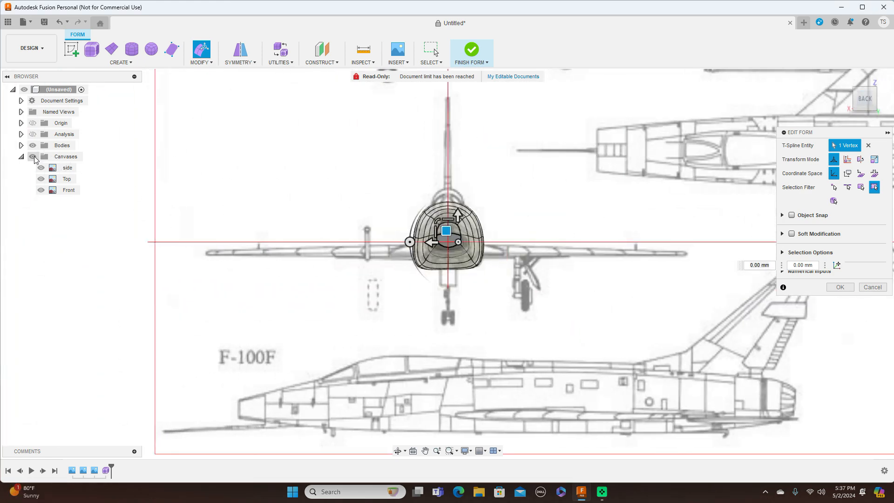
click(32, 156)
Step: Raise the tail opening's bottom-centre vertex about 4.66 mm and its top-centre vertex about 2.07 mm, shifting the latter 0.52 mm towards -X
scroll(475, 209, up, 6)
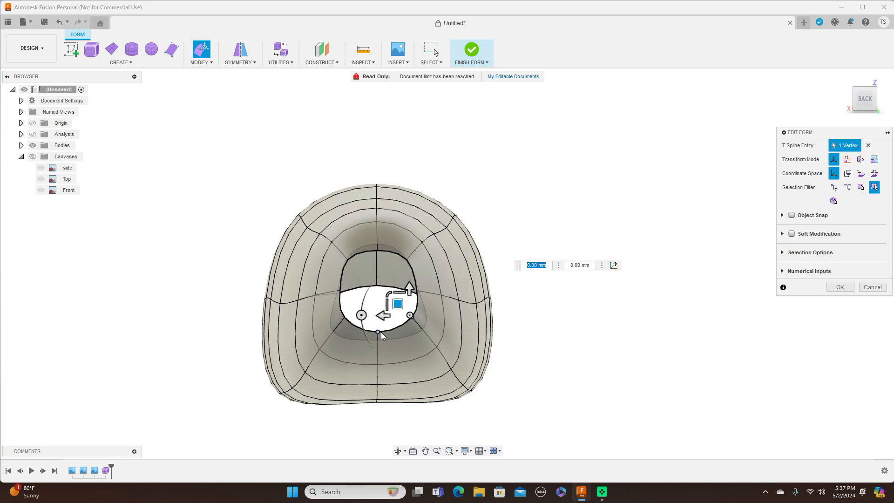
click(377, 333)
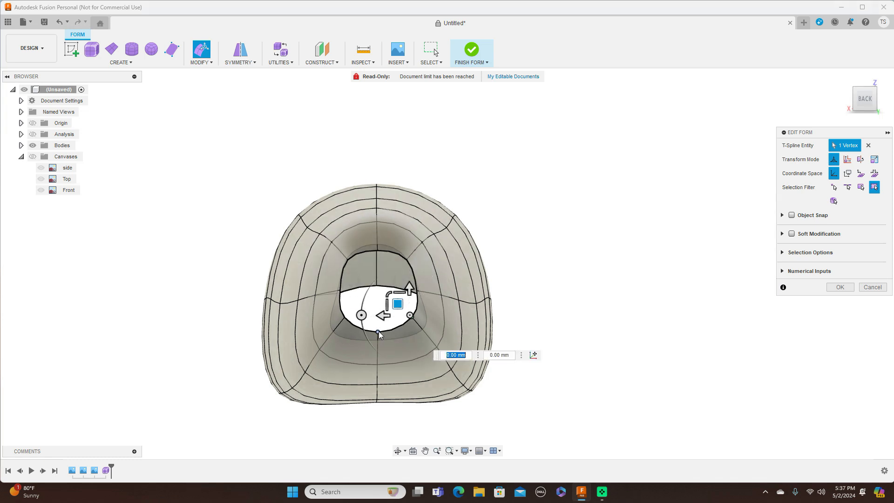
drag(367, 320, 366, 317)
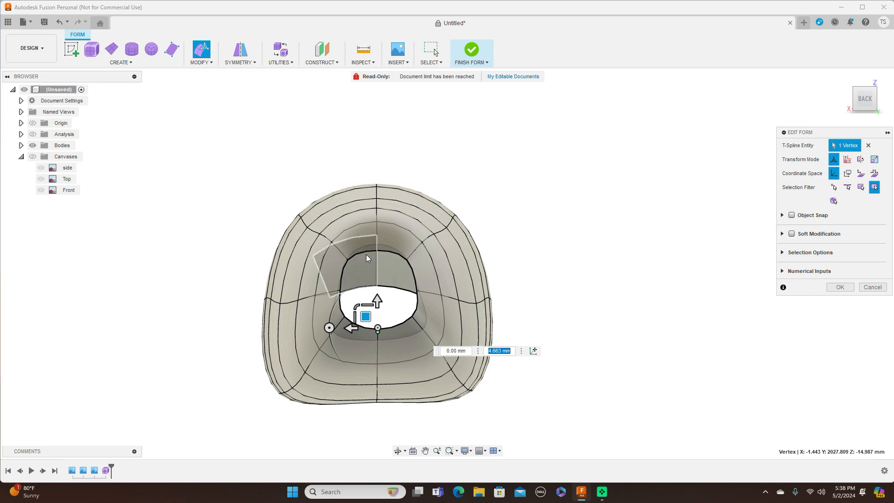
click(378, 250)
drag(367, 240, 367, 236)
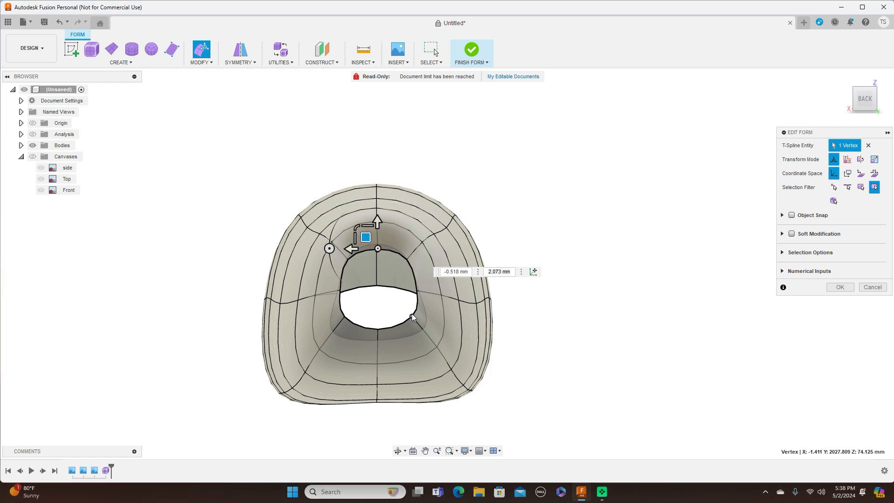
Step: Move the tail opening's lower -X corner vertex about 1.55 mm inward and 2.07 mm up
click(400, 303)
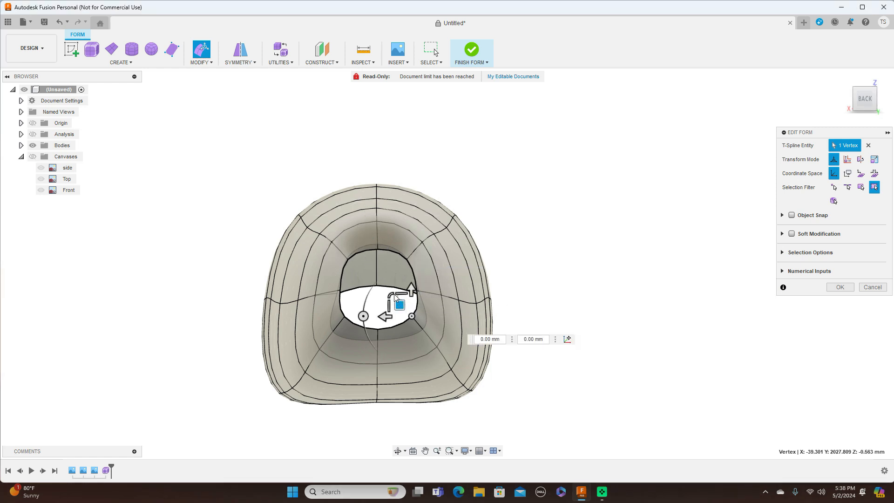
click(405, 303)
click(412, 318)
drag(412, 318, 398, 303)
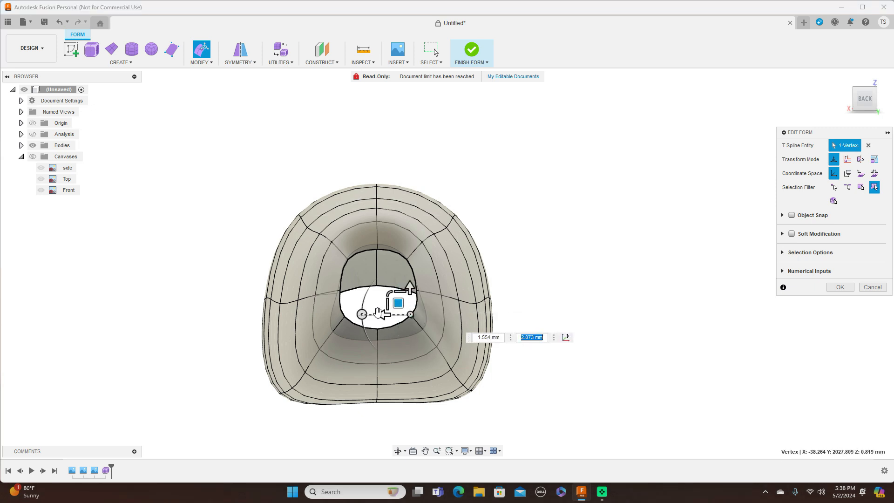
Step: Move the tail opening's flank vertices outward, about 4.66 mm on the +X side and slightly on the -X side
click(340, 291)
drag(329, 278, 324, 280)
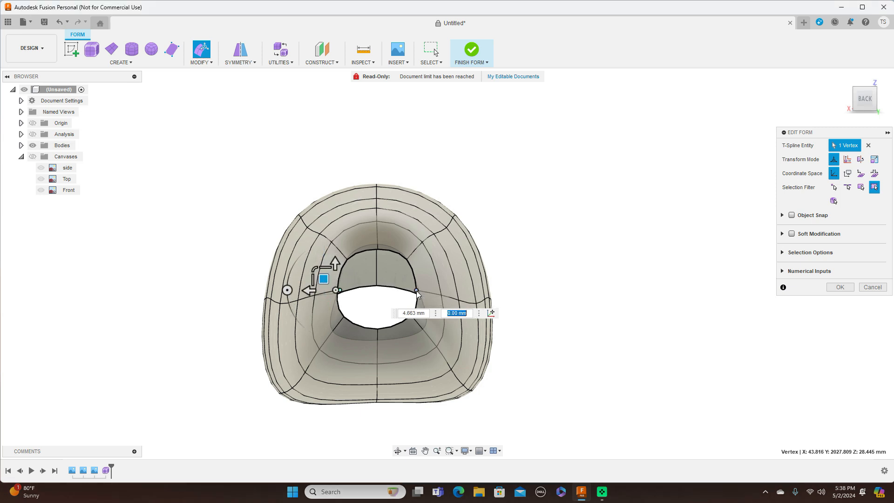
click(416, 288)
drag(404, 279, 408, 279)
Step: Move the tail opening's bottom-centre vertex about 2.07 mm towards -X and 1.55 mm down, accept the edit and finish the form
click(377, 327)
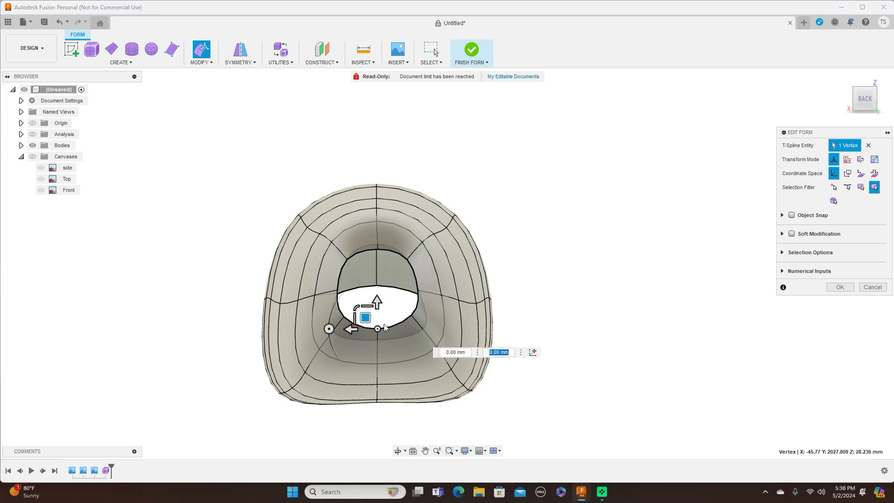
drag(365, 317, 368, 319)
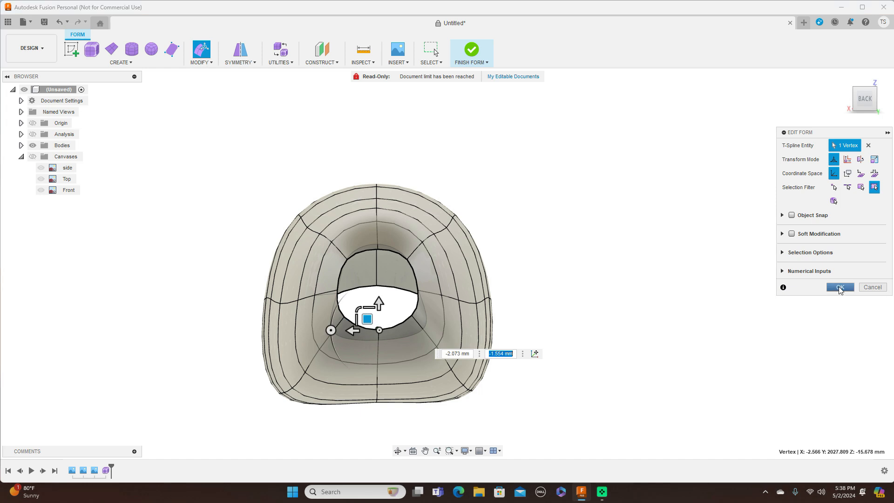
click(839, 287)
click(471, 51)
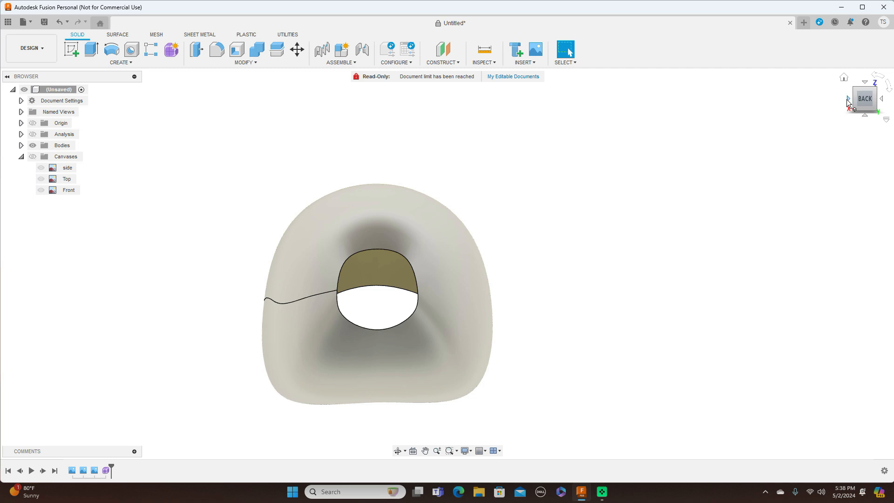
Step: Show the blueprint canvases and compare the fuselage's side profile with the F-100F drawing from nose to tail
click(846, 98)
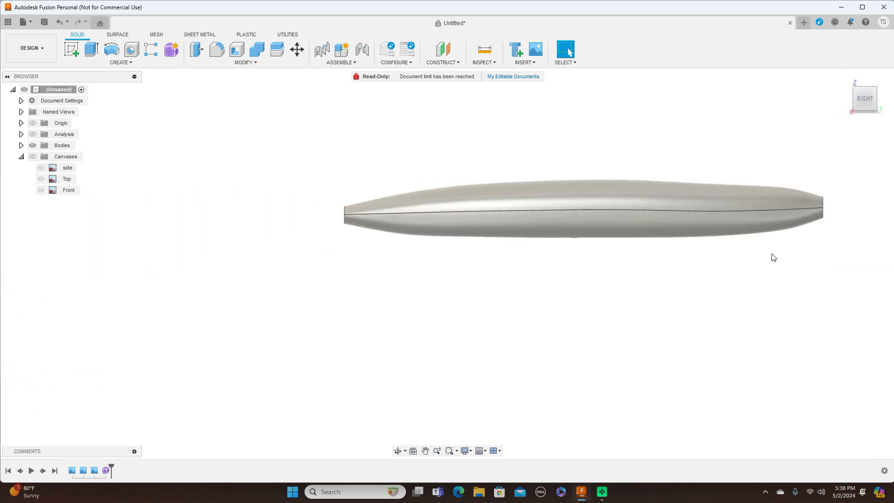
middle_drag(719, 306, 577, 362)
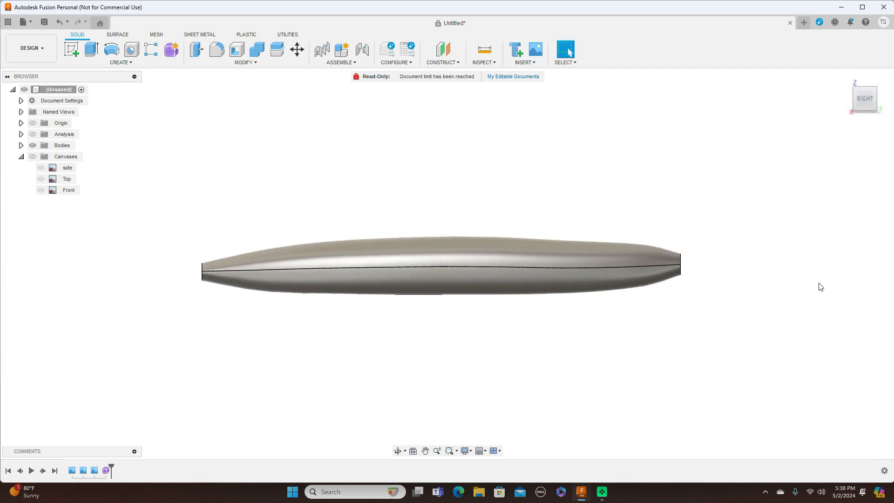
click(33, 157)
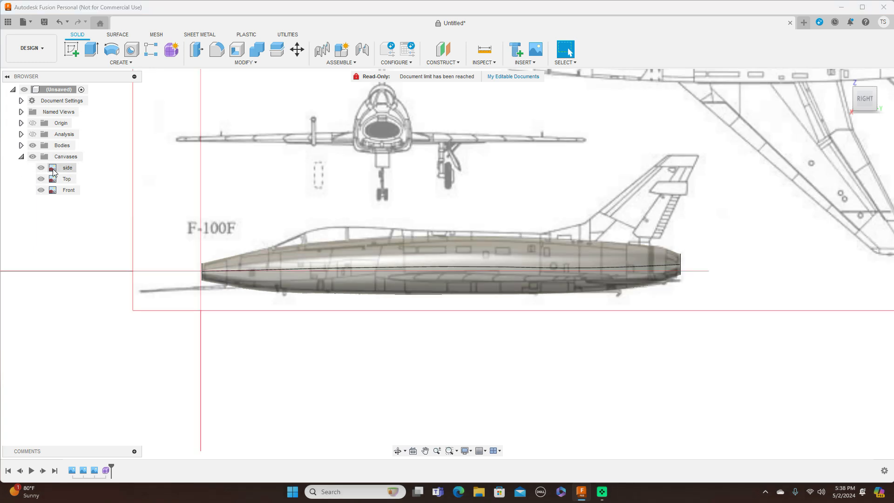
scroll(349, 226, up, 4)
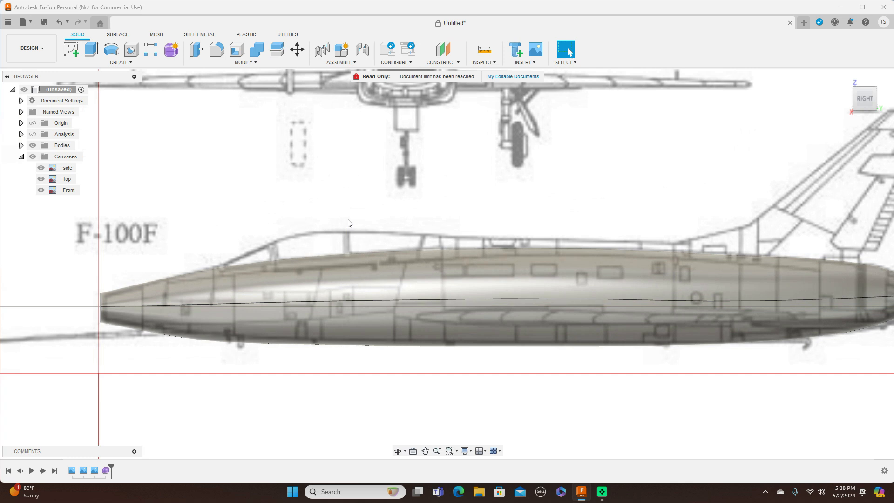
scroll(350, 224, down, 2)
scroll(852, 215, up, 2)
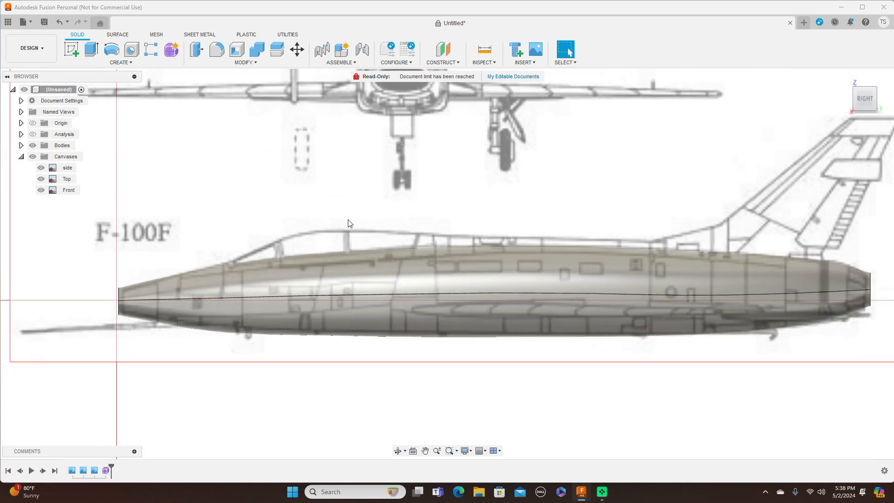
scroll(864, 218, up, 2)
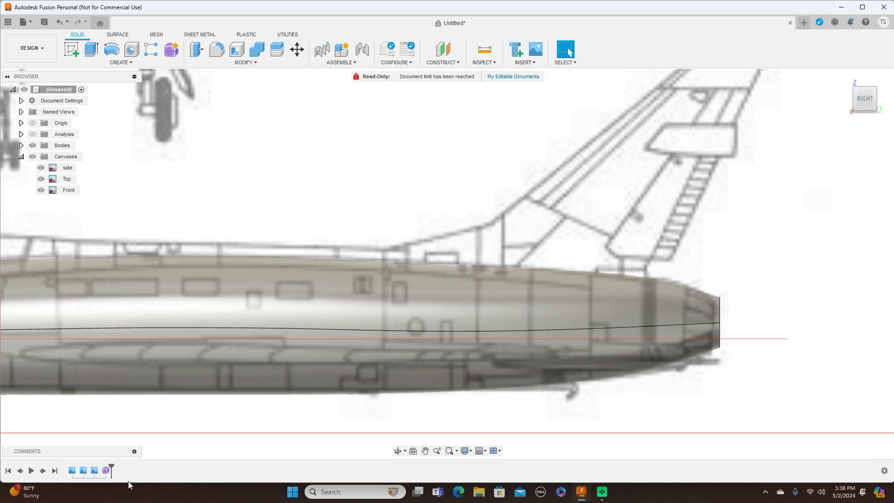
Step: Reopen the fuselage form for editing and move the tail opening's whole edge loop about 8.22 mm towards the nose
right_click(105, 468)
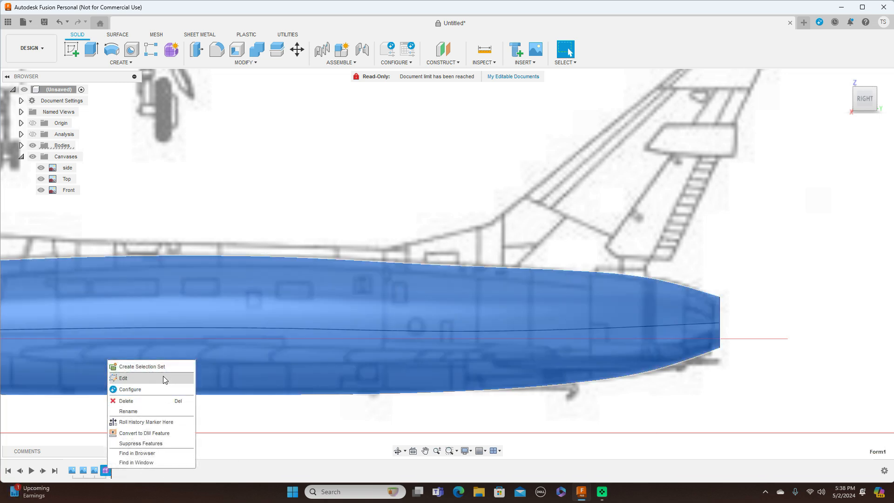
click(164, 376)
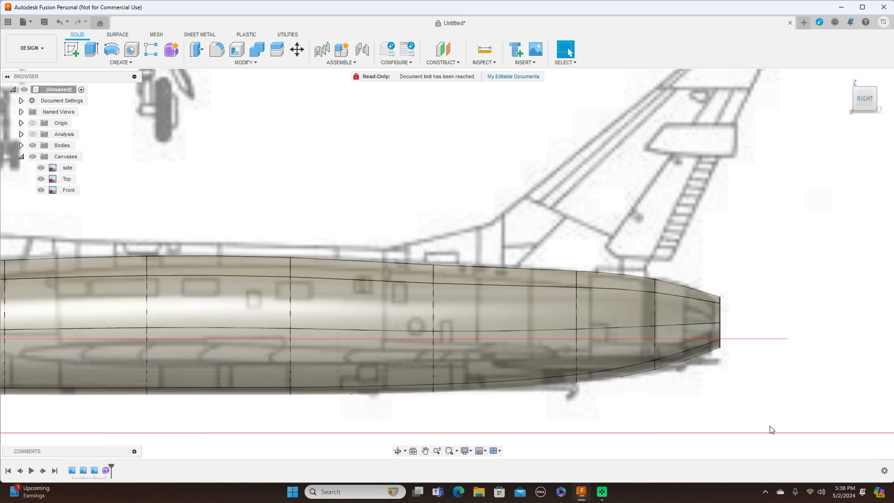
right_click(723, 313)
click(817, 212)
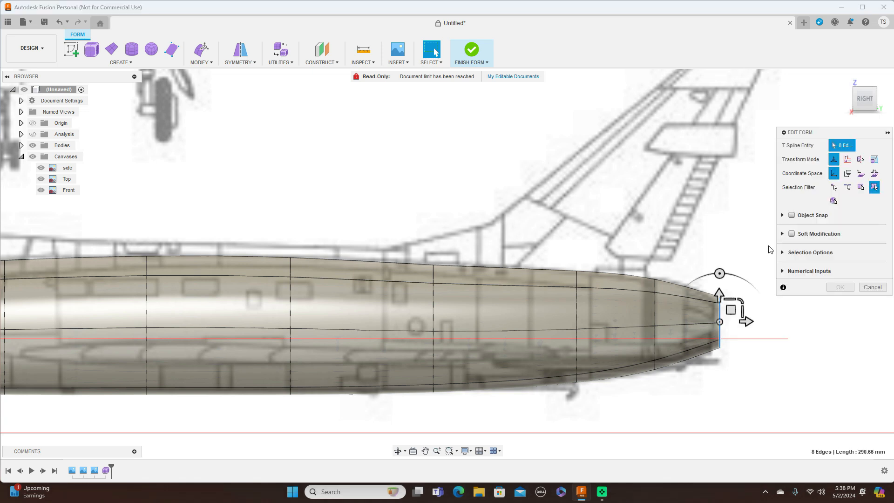
drag(730, 309, 725, 309)
Step: Move the nose opening's whole edge loop about 5.41 mm towards the tail, accept the edit and finish the form
scroll(735, 322, down, 5)
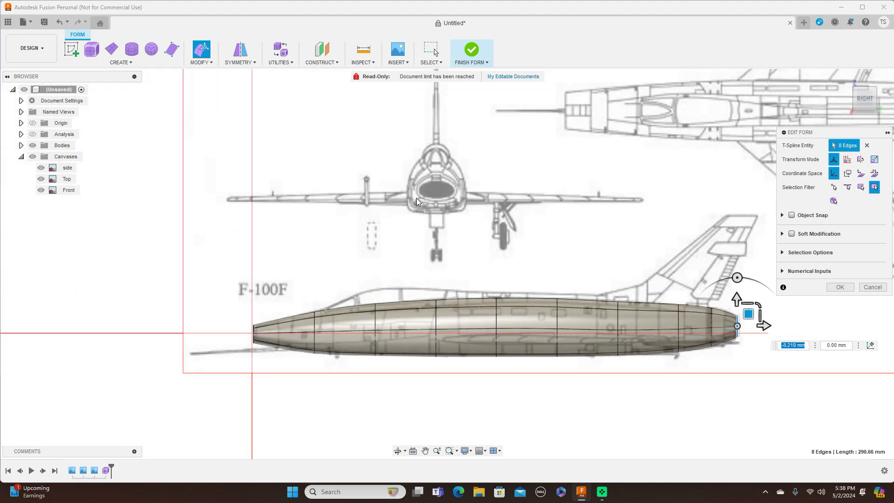
scroll(585, 163, up, 5)
scroll(585, 164, up, 2)
middle_drag(333, 349, 466, 176)
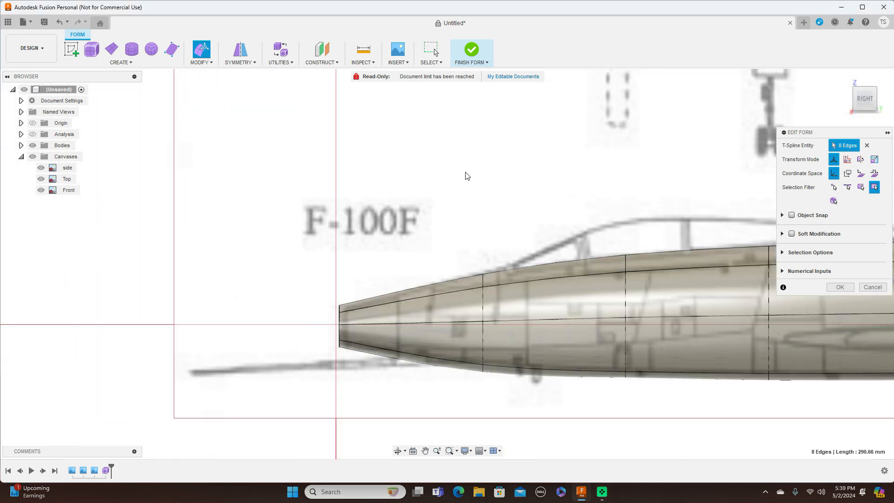
scroll(466, 175, up, 2)
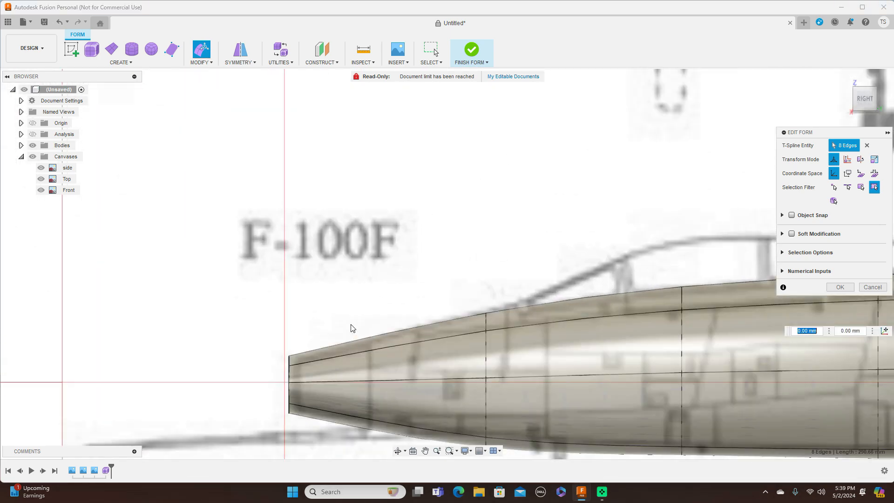
double_click(289, 378)
drag(298, 372, 333, 363)
scroll(489, 146, down, 4)
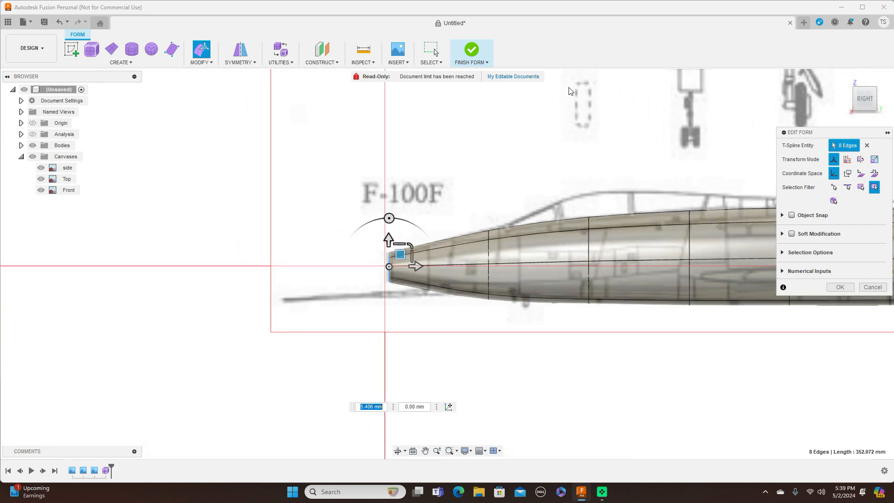
middle_drag(608, 114, 366, 126)
scroll(471, 157, down, 3)
middle_drag(631, 319, 556, 370)
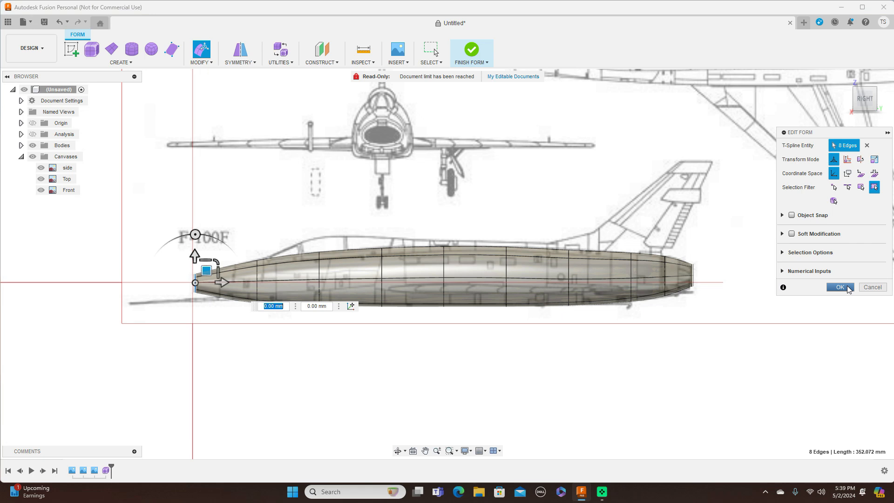
click(847, 288)
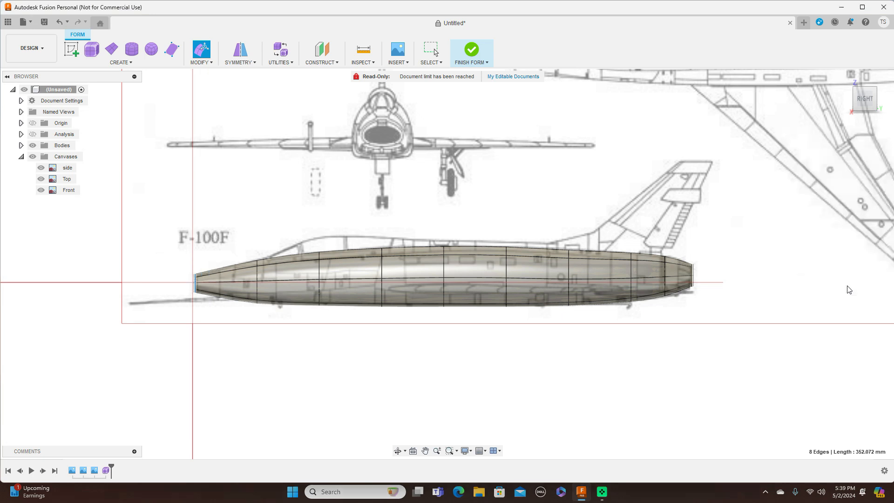
click(483, 62)
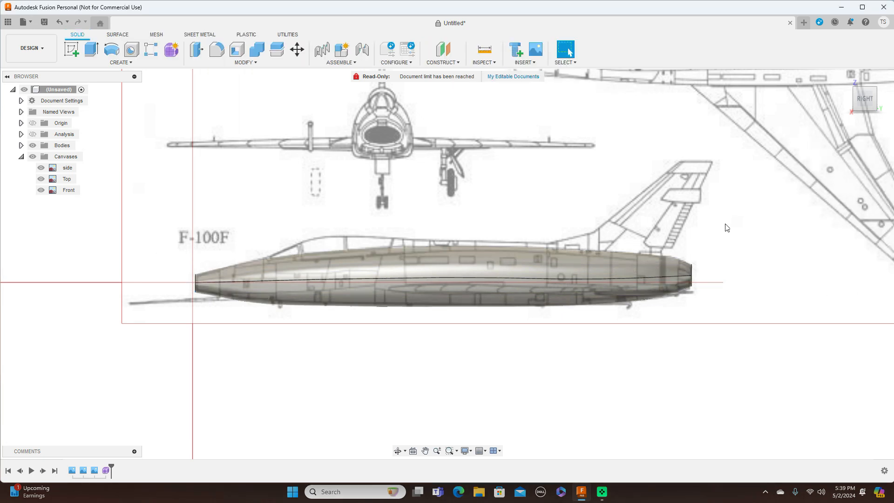
Step: Hide the blueprint canvases, show the zebra analysis and inspect the stripes along the fuselage's side and underside
click(33, 157)
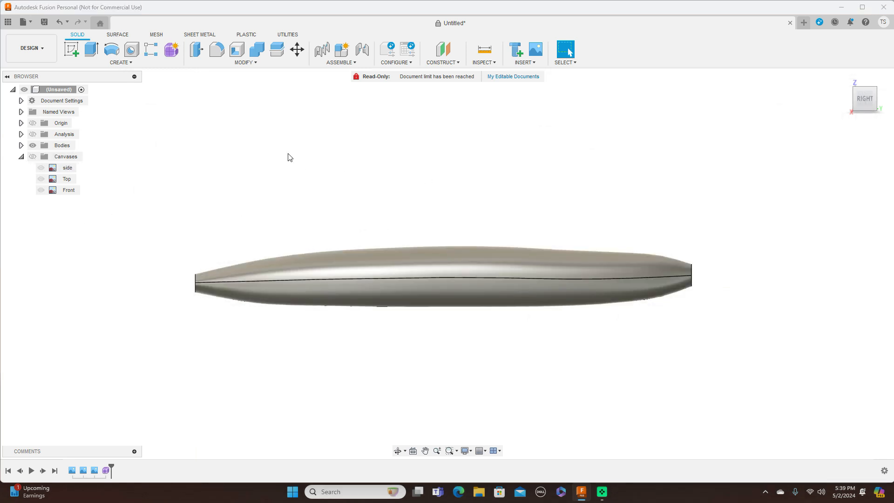
click(32, 135)
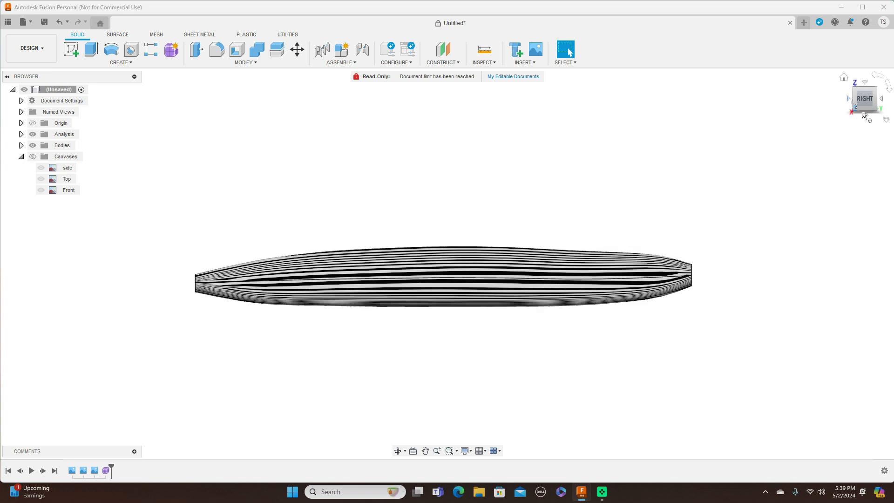
drag(860, 111, 403, 268)
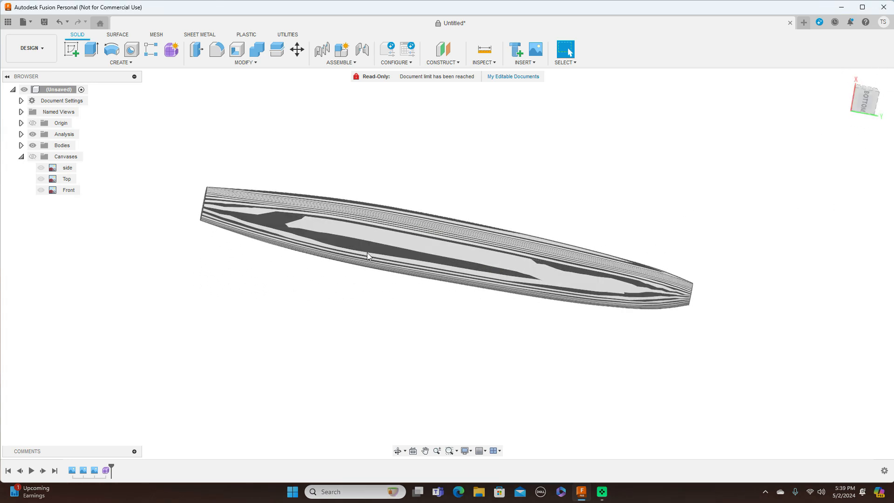
Step: Hide the surface analysis on the fuselage and show the reference canvases of the aircraft
click(870, 93)
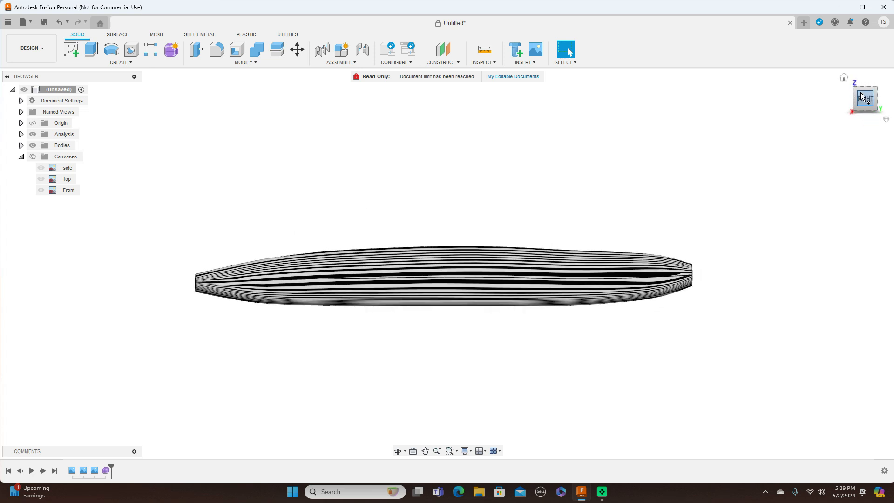
click(33, 134)
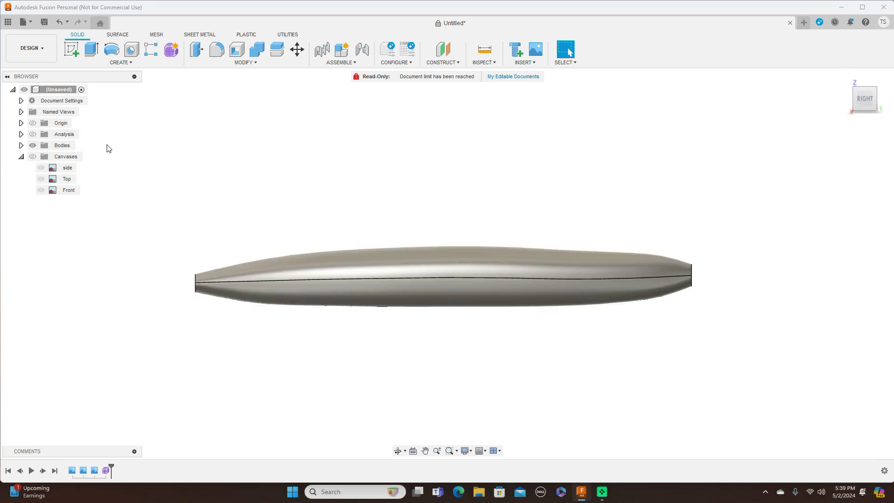
click(33, 157)
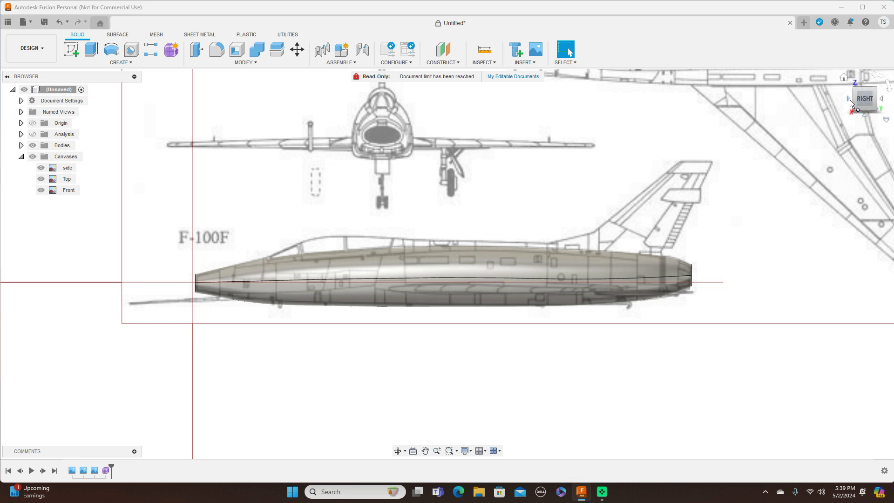
Step: Start a new form and place a T-Spline cylinder base about 119 mm in diameter around the canopy in the front view
click(849, 99)
scroll(511, 255, up, 5)
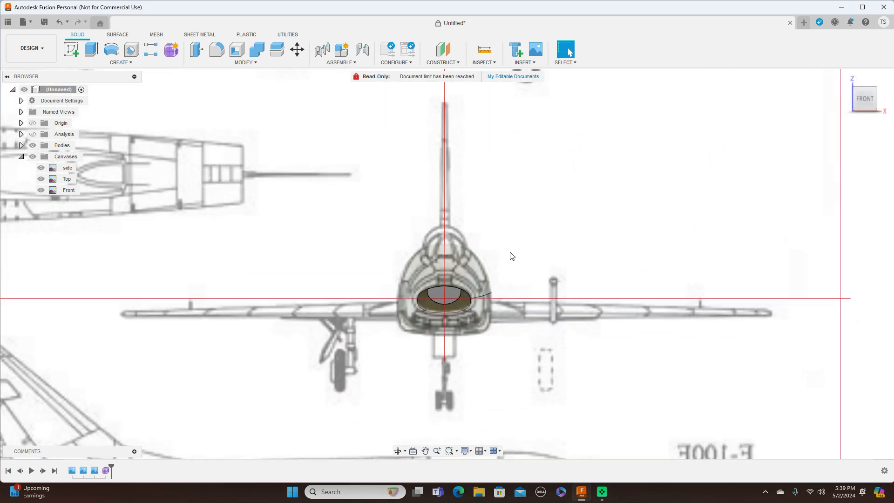
scroll(516, 252, down, 4)
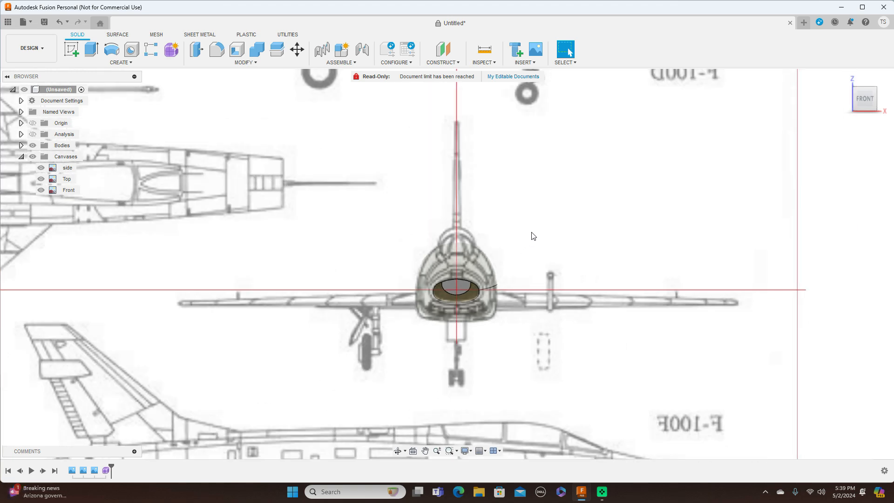
click(171, 49)
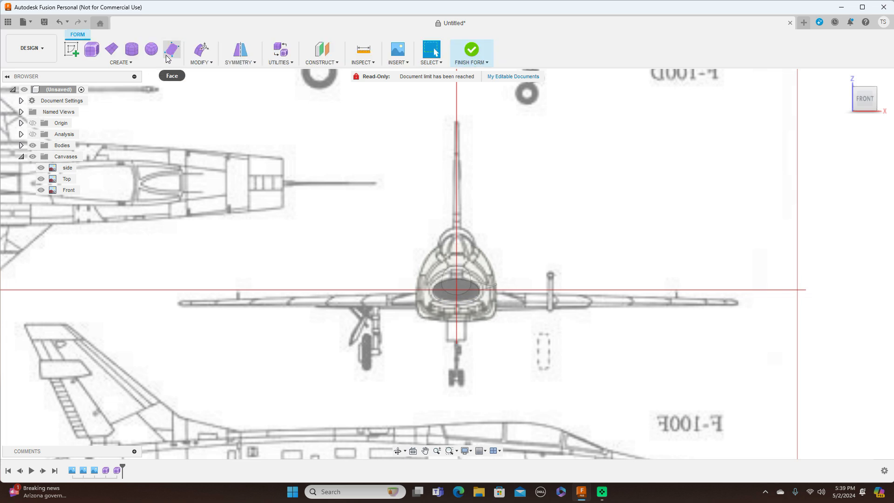
click(132, 50)
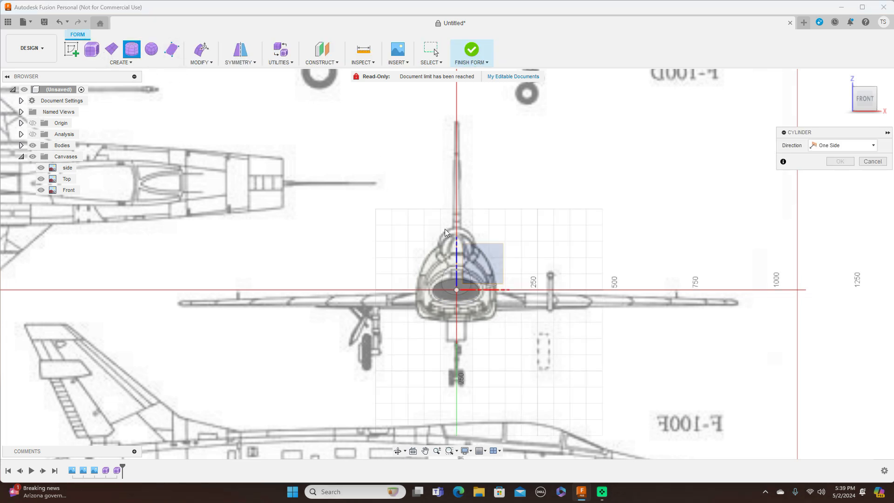
scroll(483, 251, up, 5)
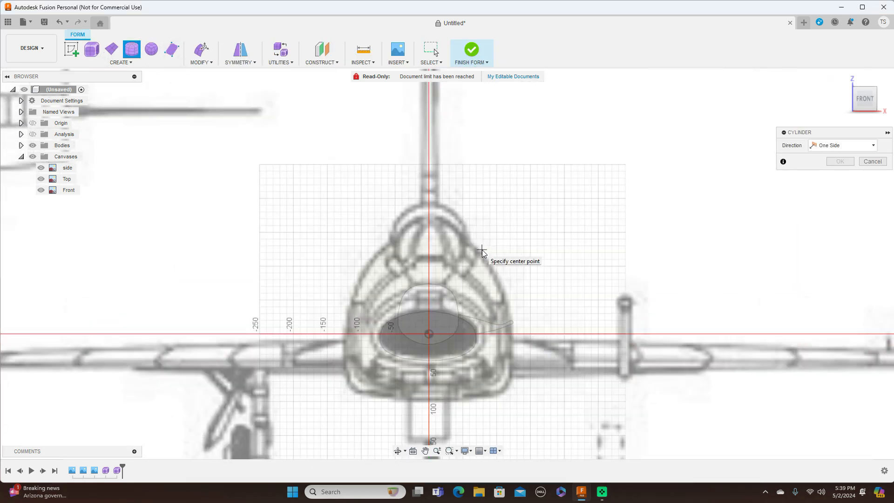
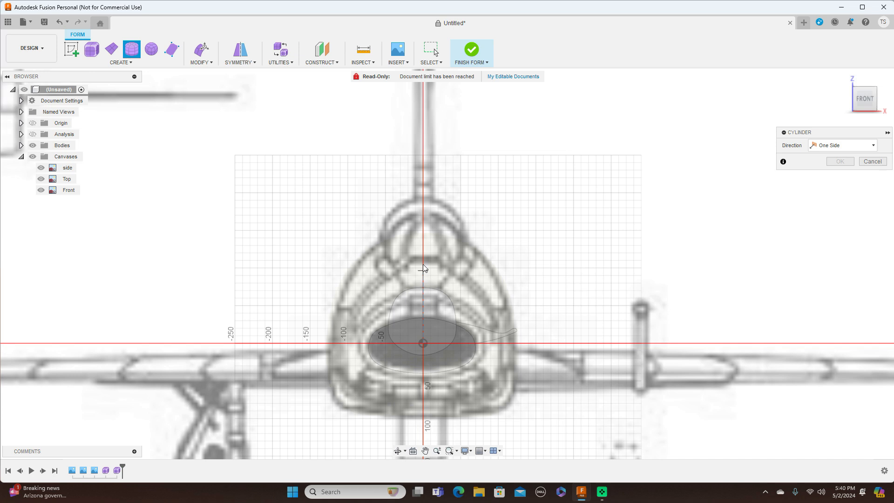
click(423, 231)
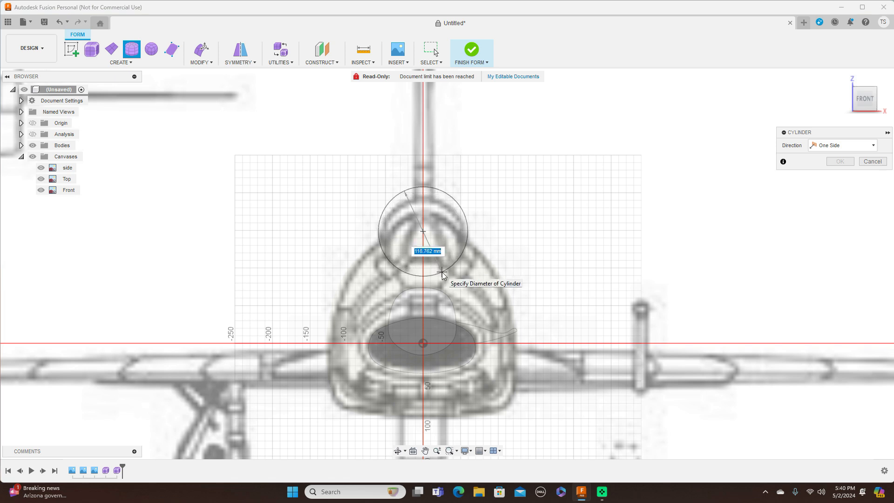
click(441, 274)
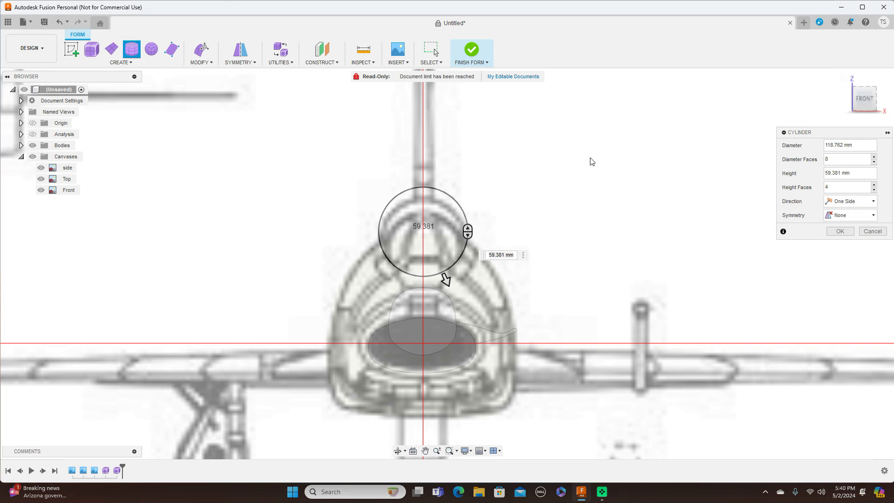
Step: Extend the cylinder rearward along the fuselage to a height of 1350 mm with 8 height faces
click(882, 99)
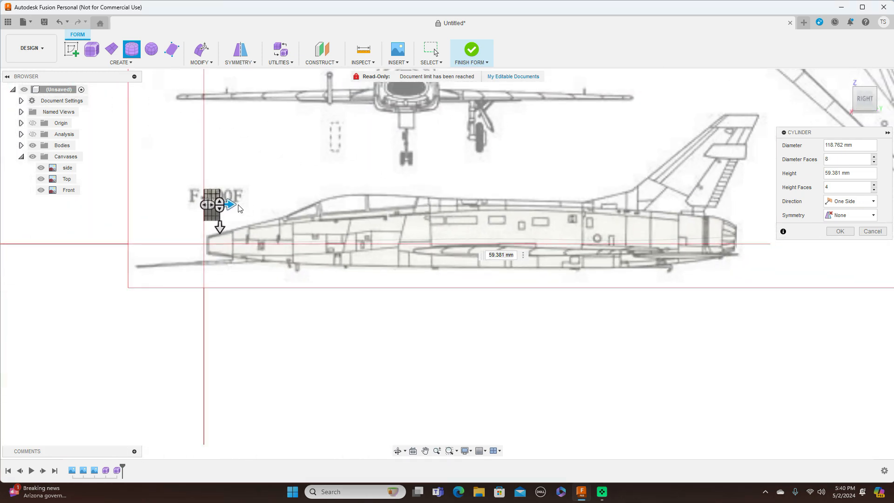
drag(230, 204, 568, 204)
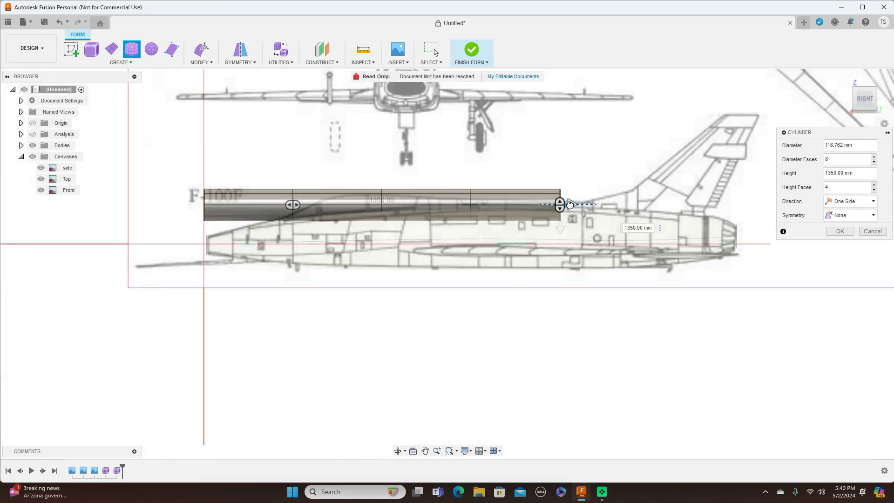
drag(298, 206, 364, 206)
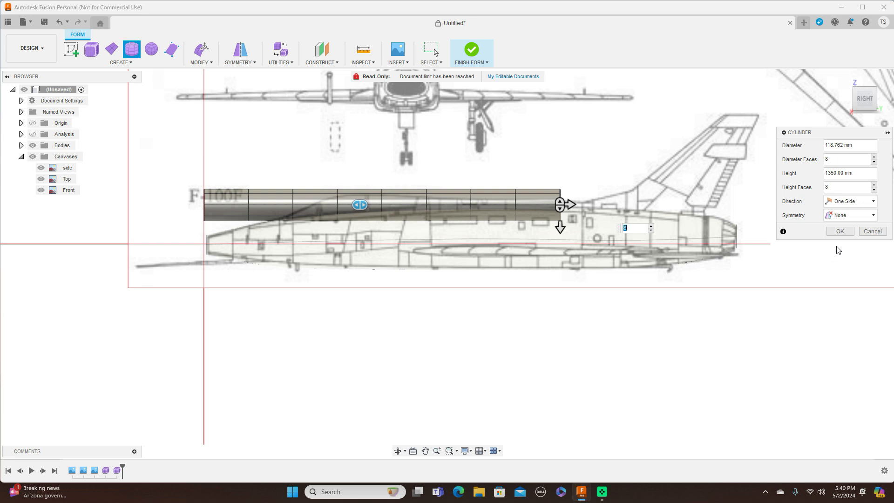
click(845, 232)
Step: Move the whole cylinder about 275 mm rearward and 21 mm down so it lines up with the canopy and spine
drag(190, 151, 578, 268)
right_click(516, 165)
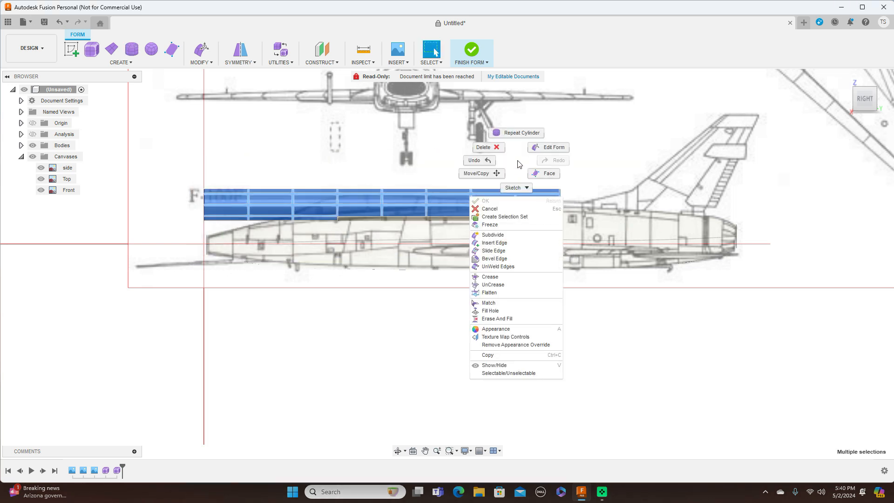
click(477, 173)
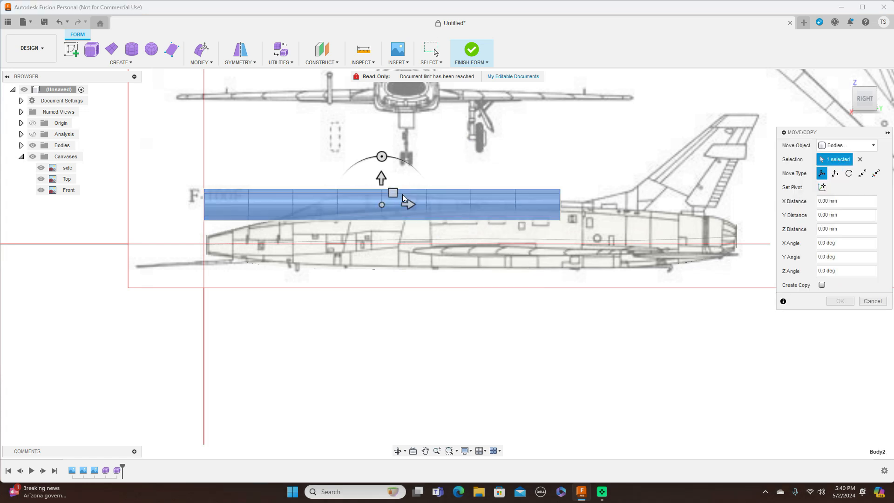
drag(394, 194, 466, 201)
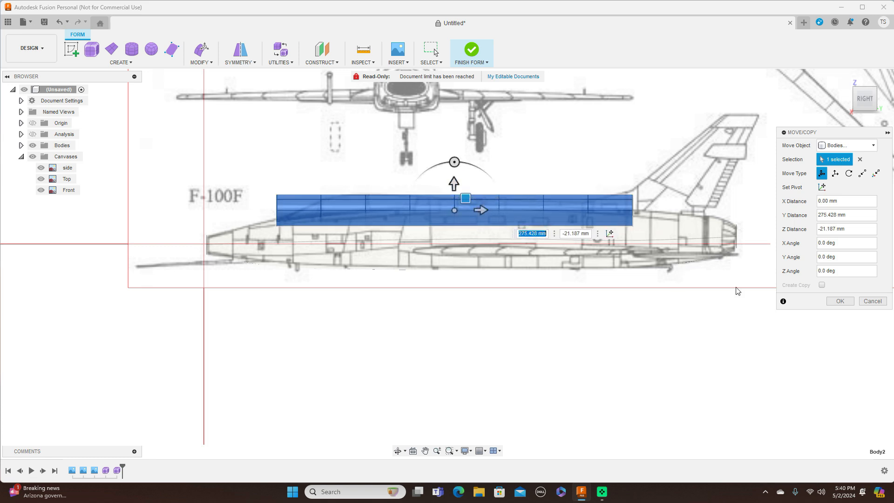
click(840, 301)
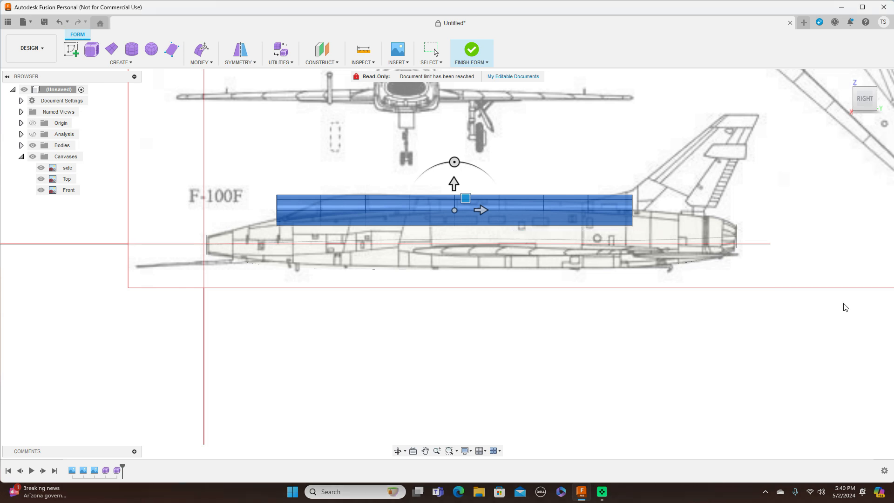
Step: Lower the cylinder's front end edge ring by about 77 mm to follow the windshield slope
scroll(432, 289, up, 2)
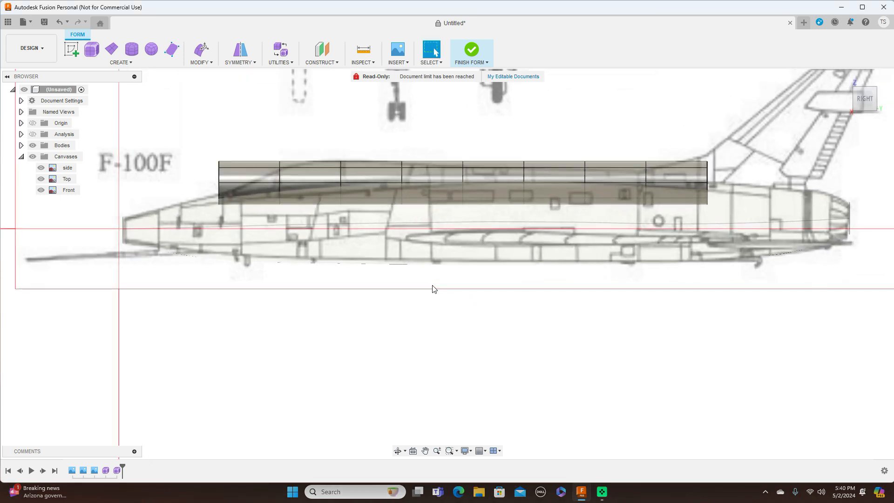
double_click(219, 175)
right_click(219, 175)
click(251, 162)
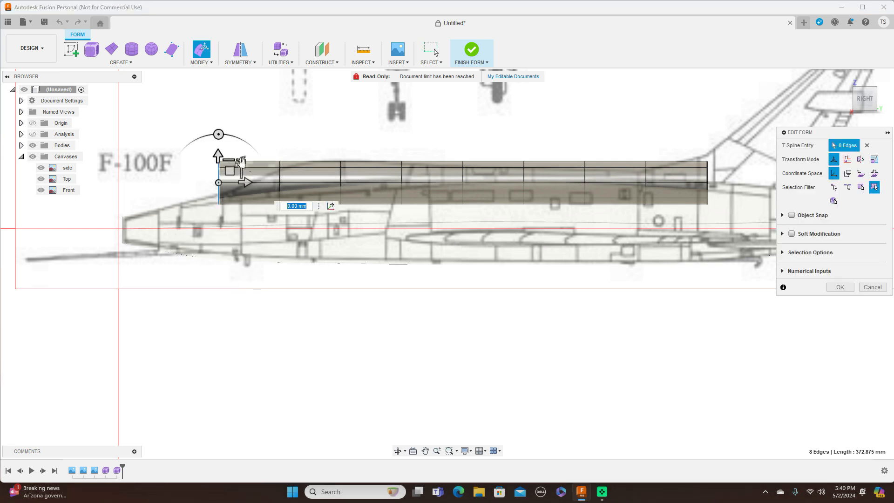
drag(241, 162, 232, 202)
scroll(373, 227, up, 3)
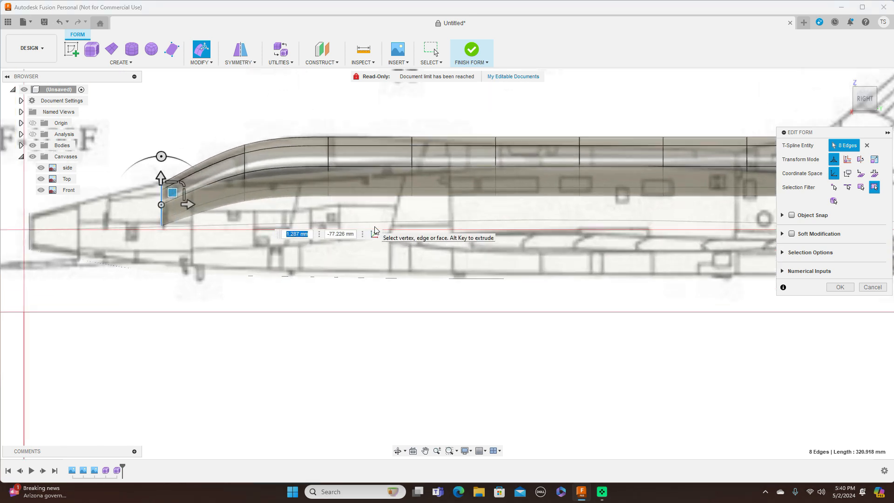
Step: Lower the fourth and fifth edge rings from the front by about 2.5 mm and 20 mm to follow the spine line
double_click(417, 150)
drag(430, 152, 429, 154)
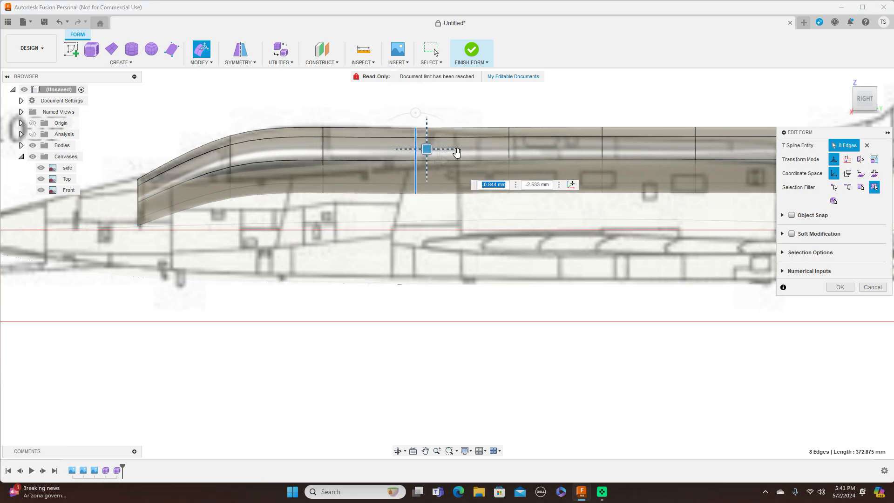
double_click(510, 149)
drag(521, 148, 521, 159)
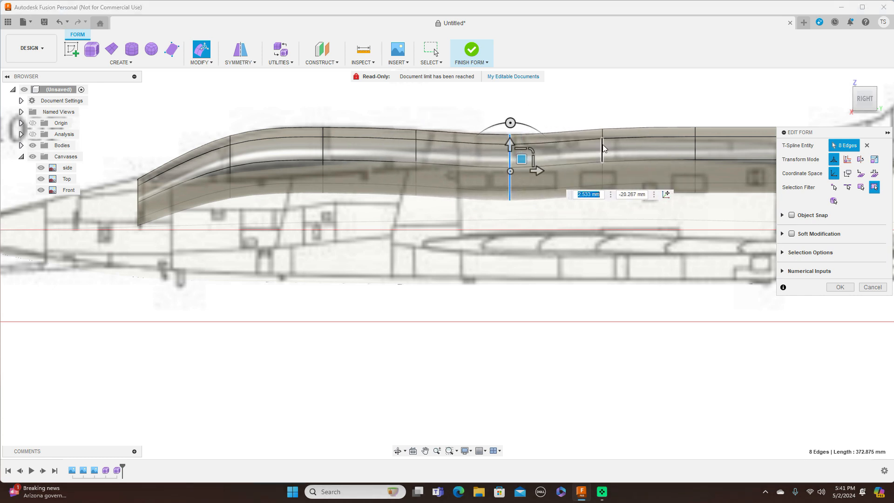
Step: Lower the sixth and seventh edge rings from the front to match the spine outline on the side canvas
double_click(602, 148)
drag(613, 150, 613, 161)
middle_drag(674, 270, 583, 299)
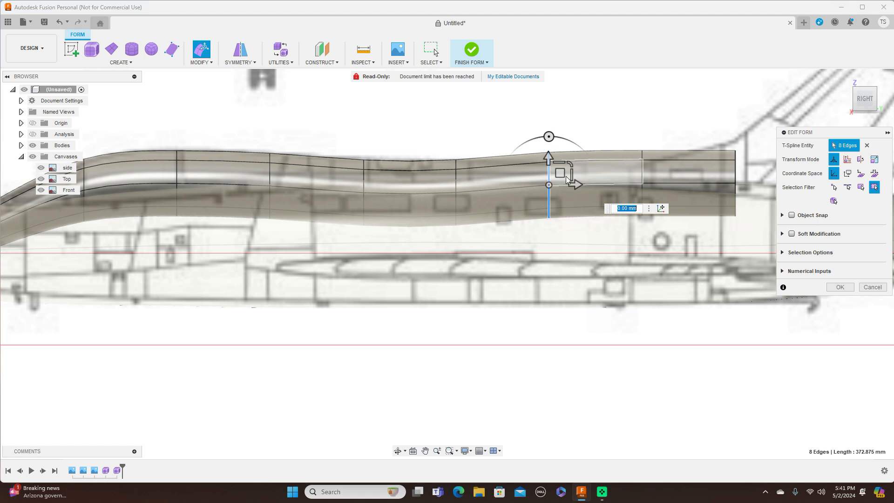
drag(560, 173, 559, 190)
Step: Lower the eighth edge ring by about 31 mm and the rear end ring by about 38 mm
double_click(642, 179)
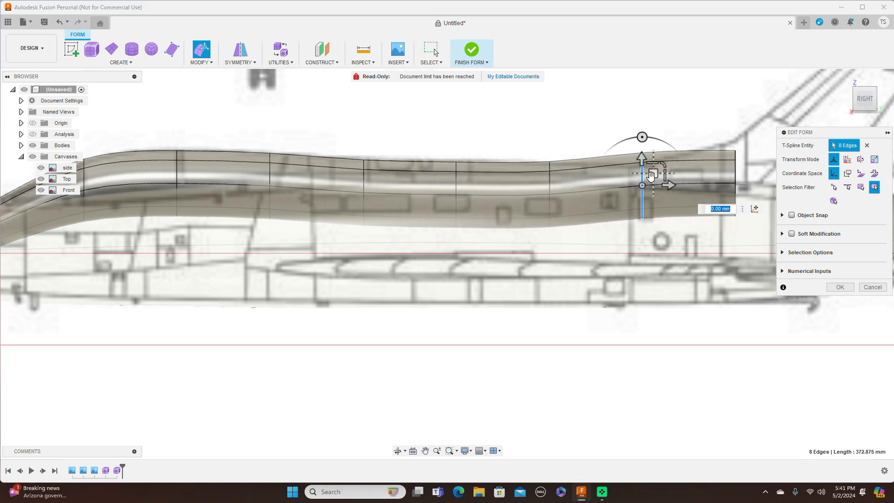
drag(653, 175, 653, 192)
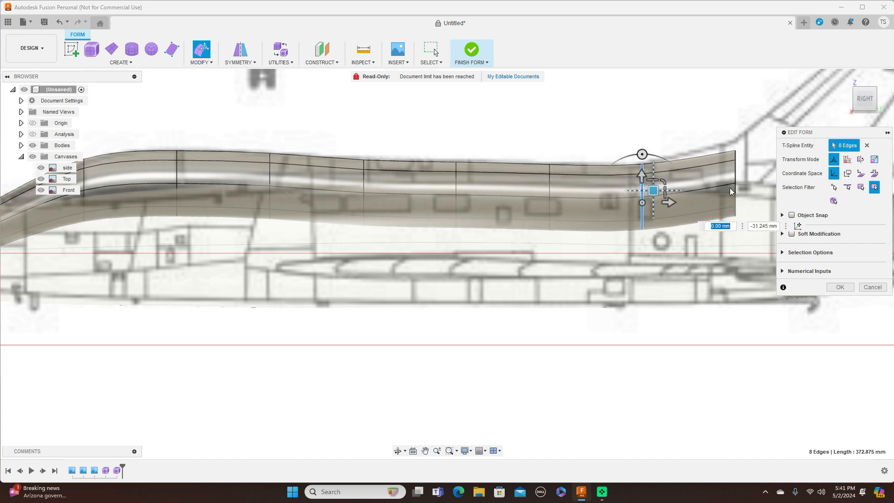
double_click(734, 176)
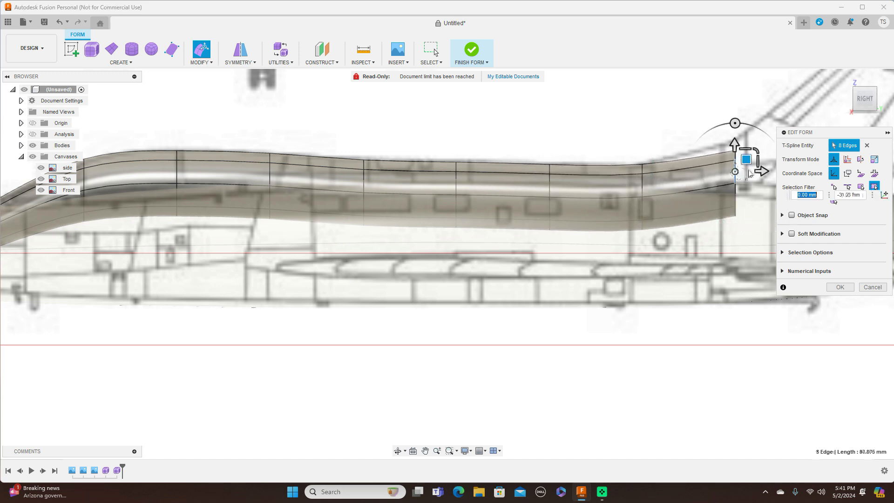
double_click(736, 195)
drag(746, 175, 746, 196)
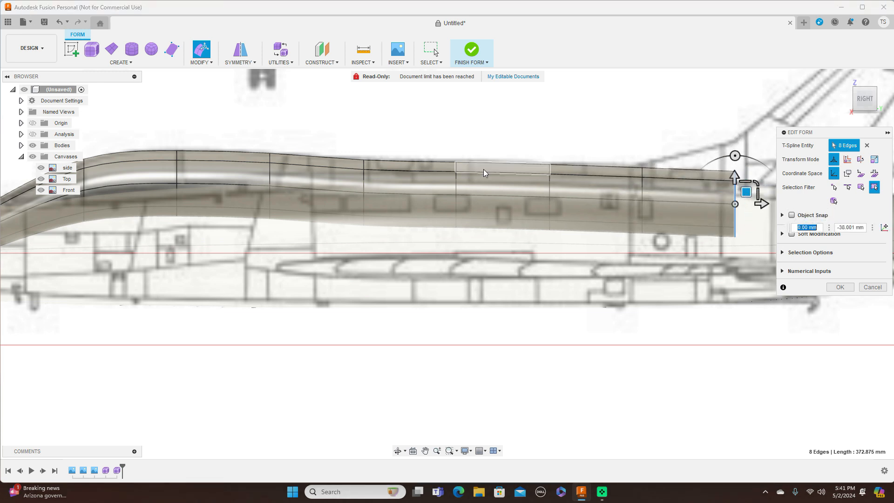
Step: Raise the fifth edge ring from the front by about 6.6 mm to smooth the top contour behind the canopy
click(457, 182)
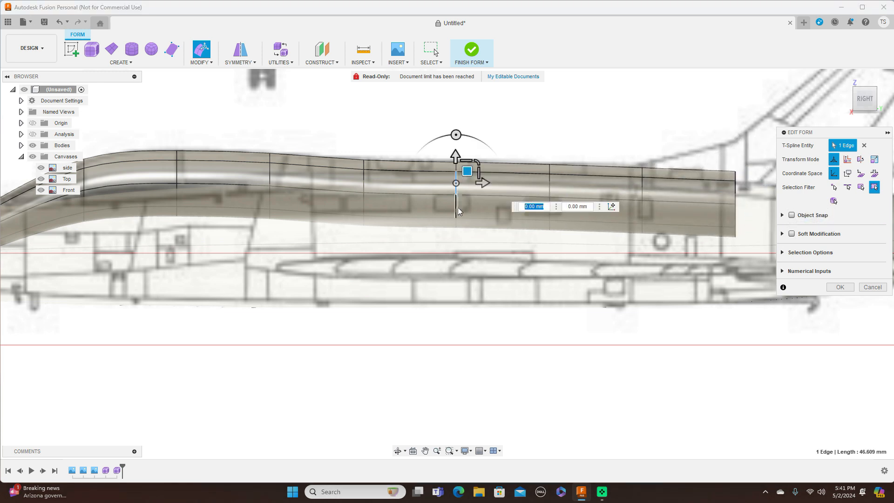
scroll(457, 208, up, 1)
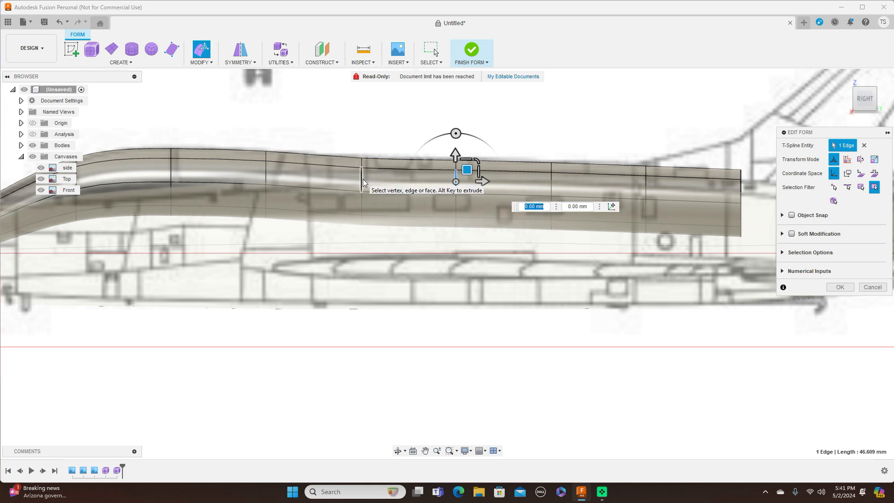
double_click(362, 178)
drag(373, 179, 375, 176)
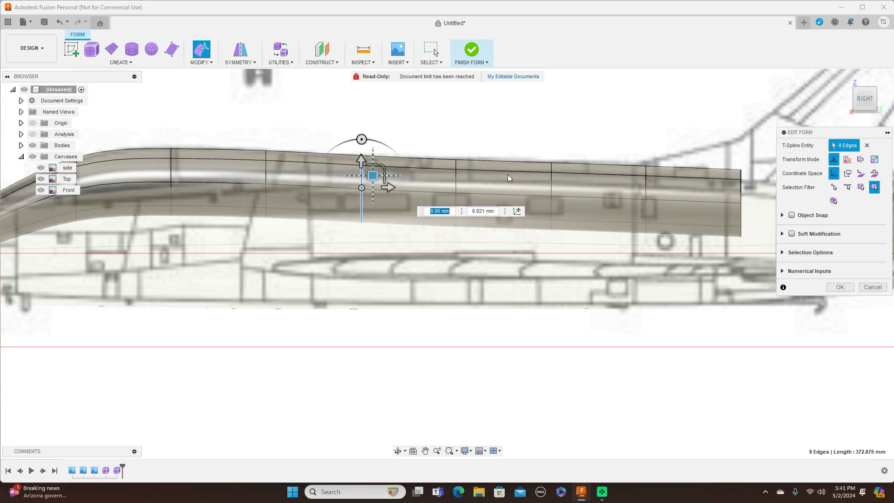
Step: Narrow the spine's rear end ring in the top view, and scale the adjacent ring to about 0.4 to taper toward the tail fin
click(865, 83)
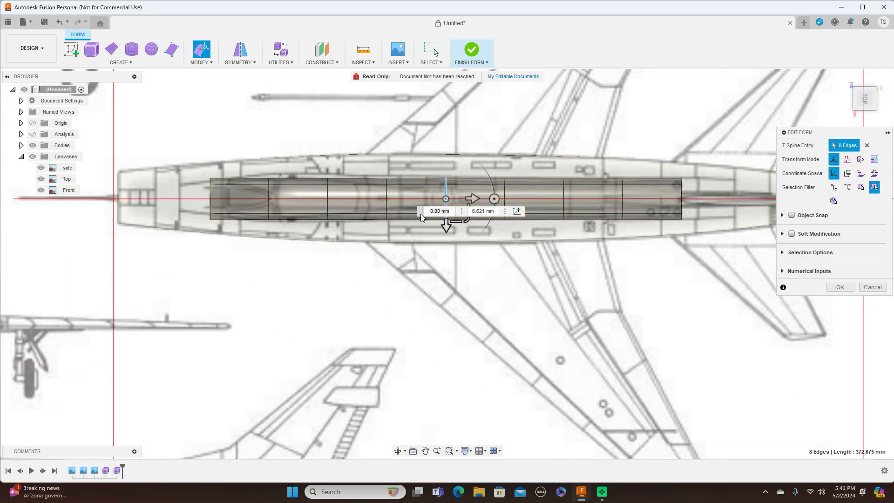
click(680, 189)
click(688, 198)
scroll(688, 197, up, 2)
scroll(687, 197, up, 1)
double_click(679, 208)
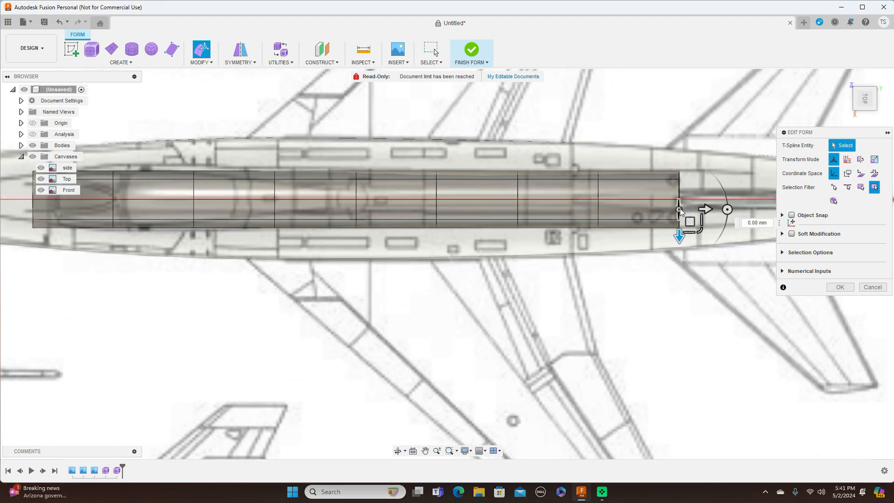
drag(700, 219, 625, 195)
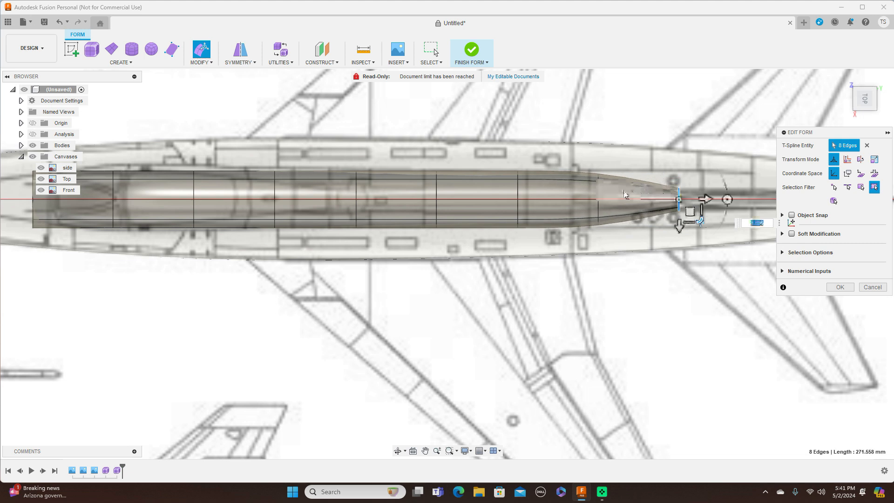
double_click(599, 192)
drag(619, 219, 607, 205)
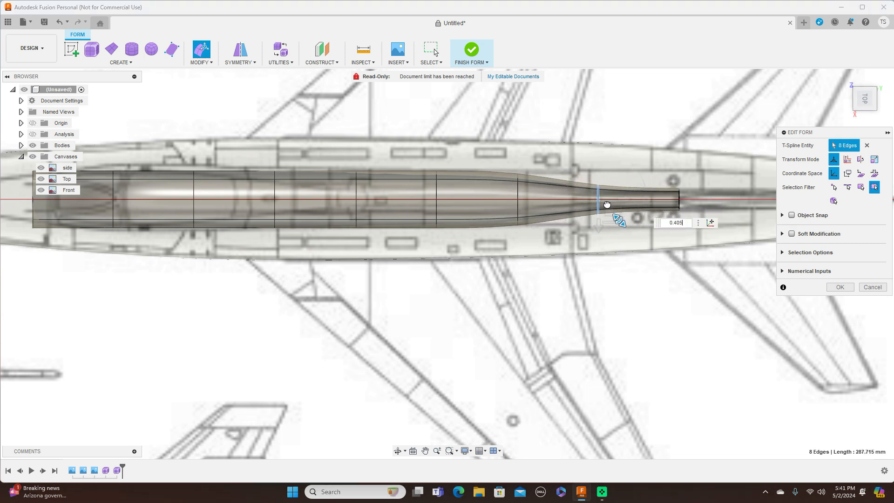
Step: Narrow the seventh and sixth edge rings from the front in the top view, scaling them to about 0.51 and 0.56
double_click(517, 191)
drag(538, 220, 447, 194)
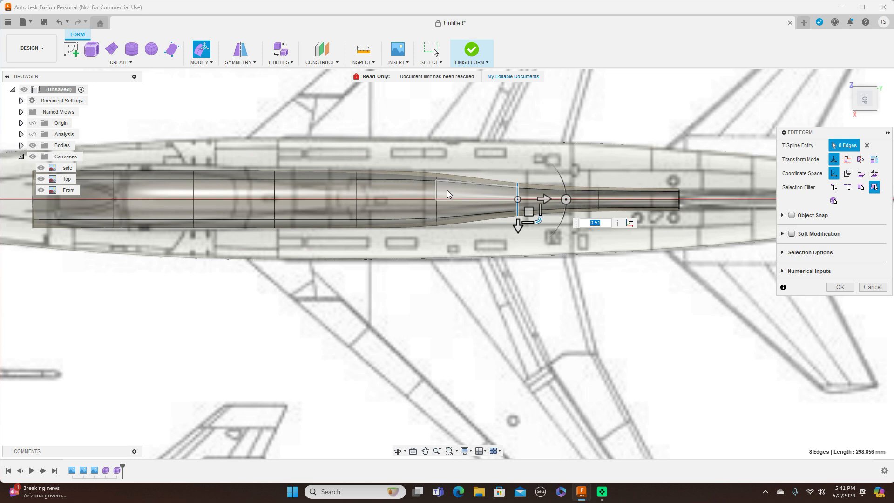
double_click(438, 195)
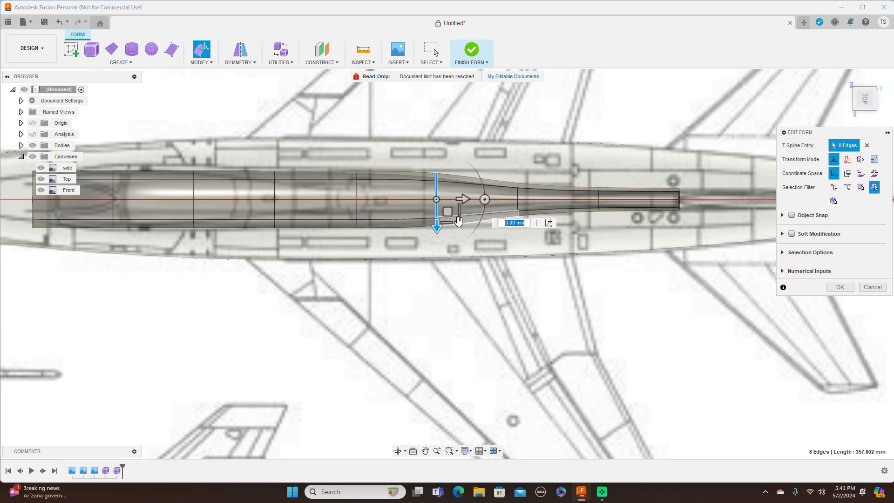
drag(457, 222, 453, 208)
Step: Scale the fifth edge ring from the front to about 0.45 and the fourth to about 0.6 to slim the spine behind the canopy
double_click(357, 191)
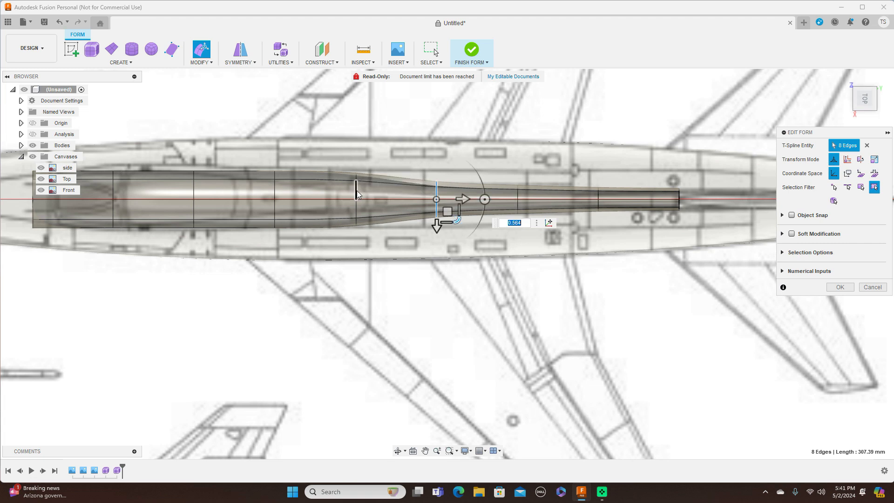
drag(381, 219, 355, 195)
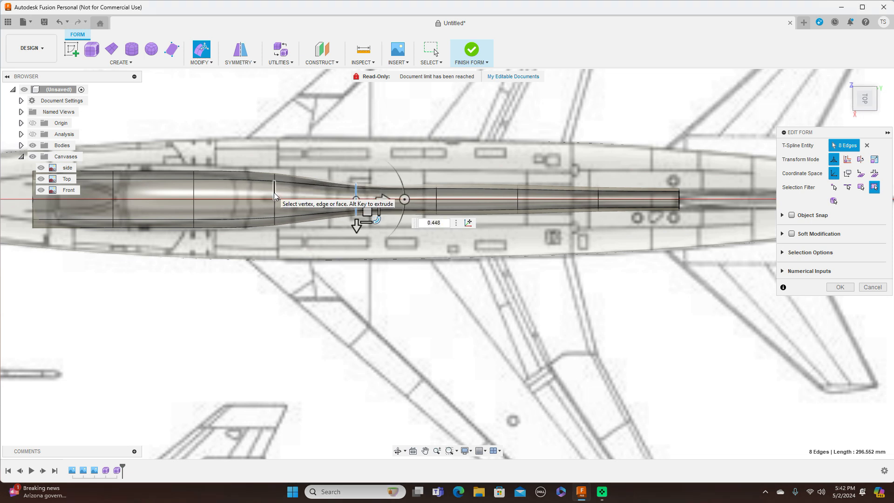
double_click(275, 198)
drag(289, 206, 290, 210)
Step: Fit the canopy width in the top view by scaling the third ring to about 1.025, the second to 0.98 and the front end ring to 0.66
middle_drag(260, 281, 454, 283)
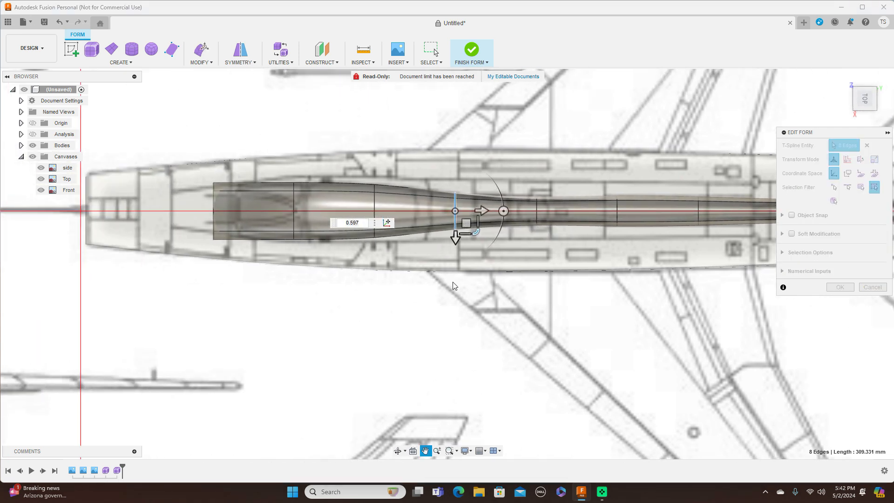
double_click(398, 204)
mouse_move(418, 228)
mouse_down()
mouse_move(414, 219)
mouse_move(431, 237)
mouse_up()
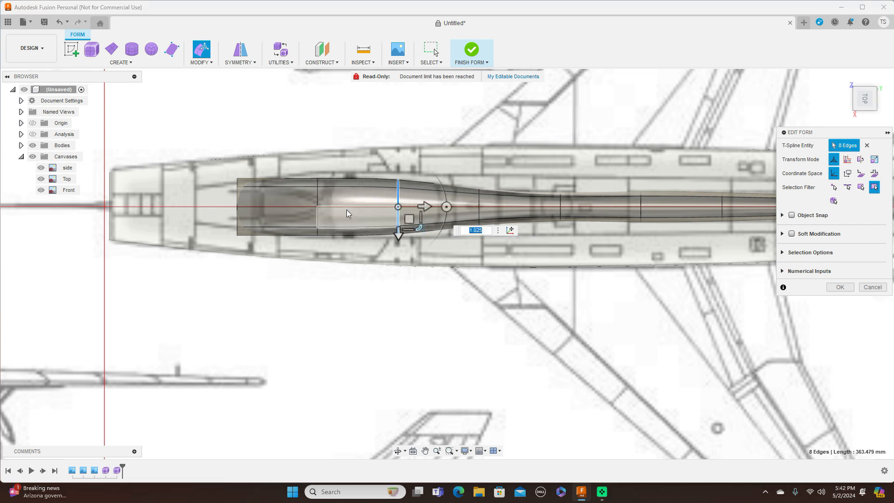
double_click(317, 192)
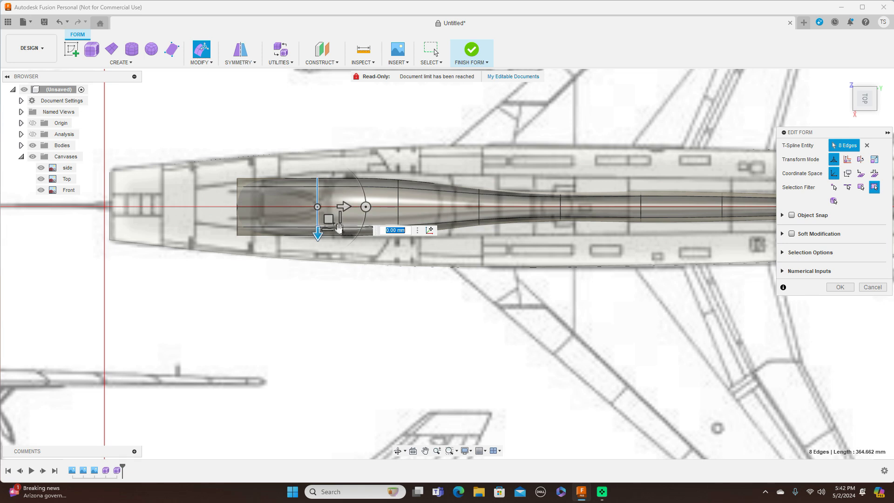
mouse_move(341, 228)
mouse_down()
mouse_move(334, 221)
mouse_move(338, 228)
mouse_up()
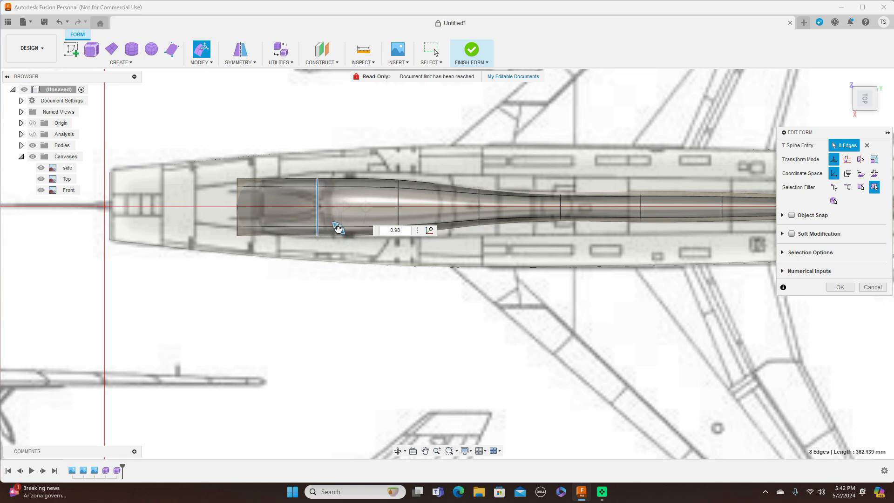
double_click(238, 193)
mouse_move(260, 227)
mouse_down()
mouse_move(256, 207)
mouse_move(259, 218)
mouse_up()
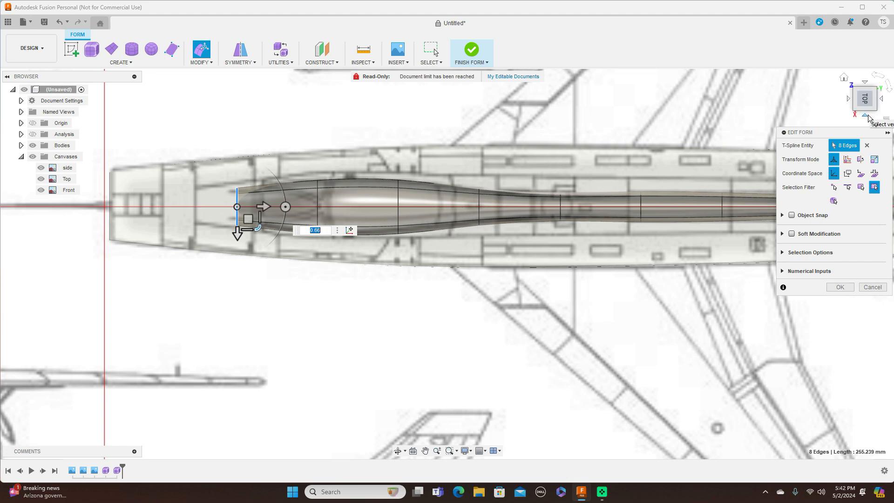
Step: Accept the ring edits, finish the form, and hide the reference canvases to inspect the canopy on the fuselage
click(867, 117)
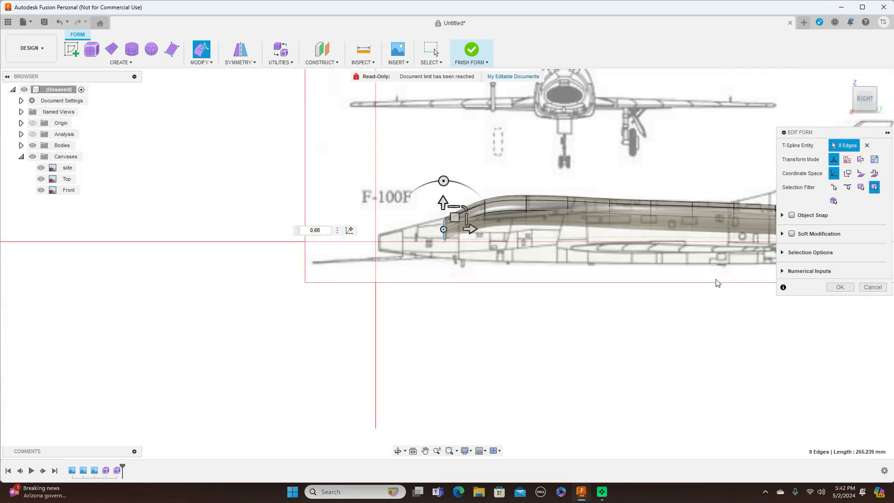
middle_drag(708, 289, 560, 281)
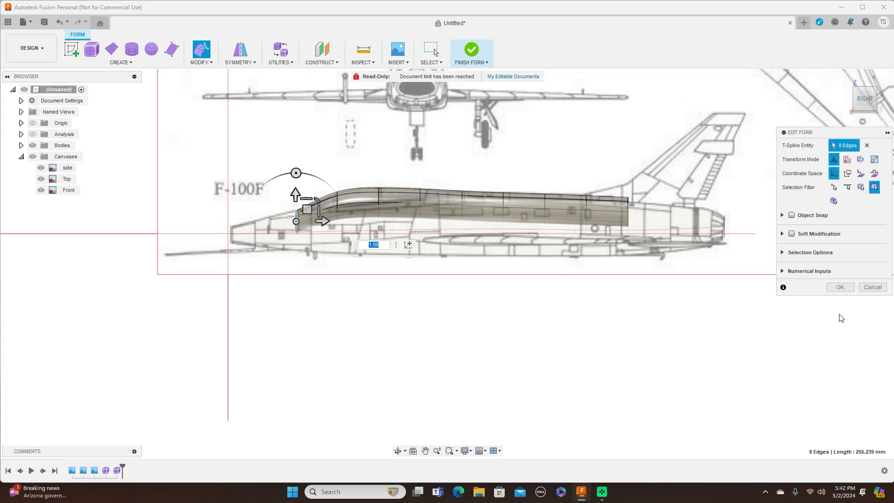
click(840, 287)
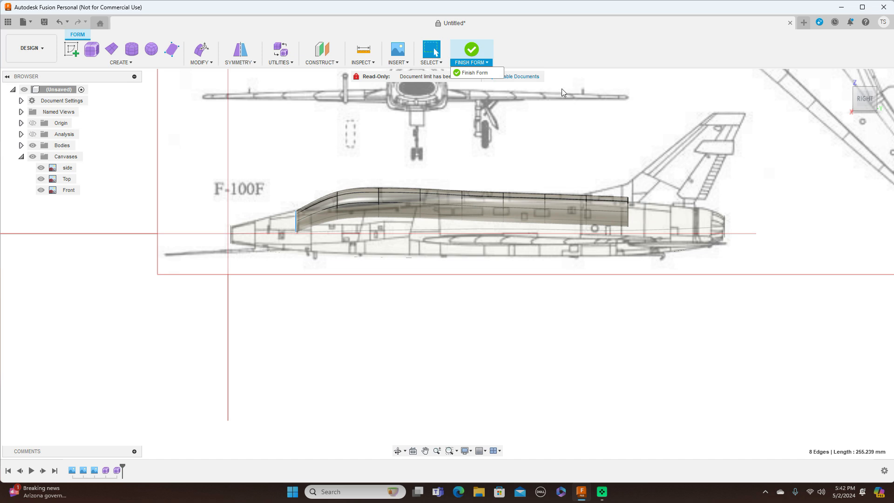
click(474, 72)
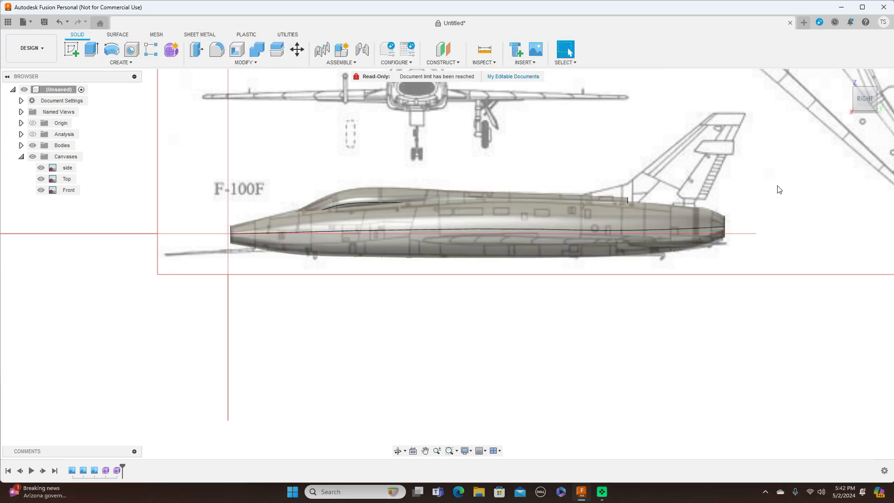
click(33, 156)
mouse_move(867, 91)
mouse_down()
mouse_move(863, 130)
mouse_move(868, 98)
mouse_move(889, 108)
mouse_move(891, 95)
mouse_move(875, 101)
mouse_up()
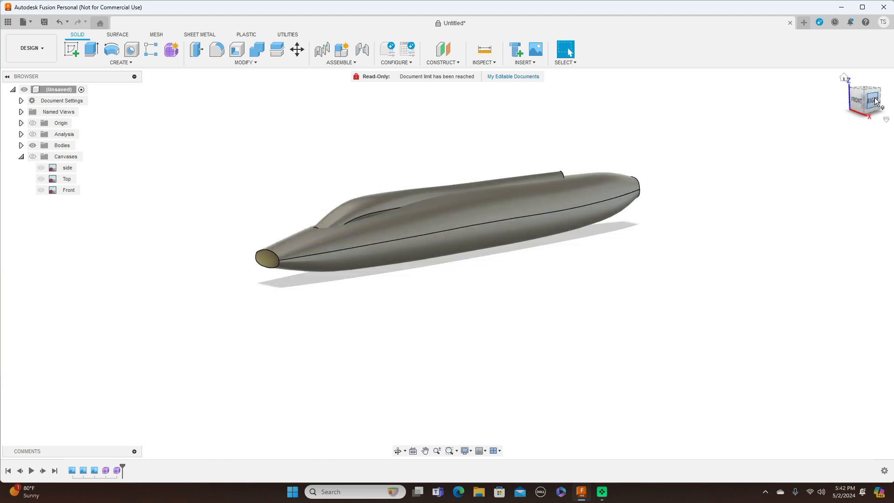
click(875, 101)
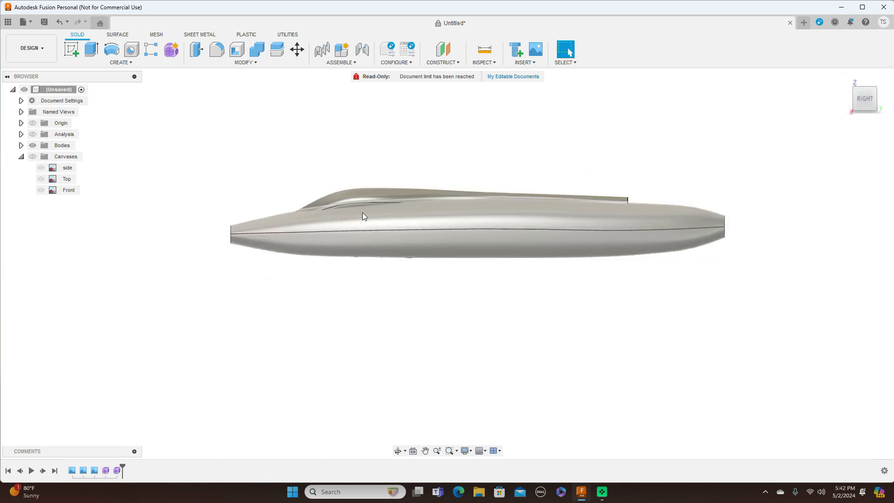
Step: Reopen the spine form and lower the right-side canopy edge between the second and third rings by about 17.4 mm
right_click(118, 470)
click(147, 381)
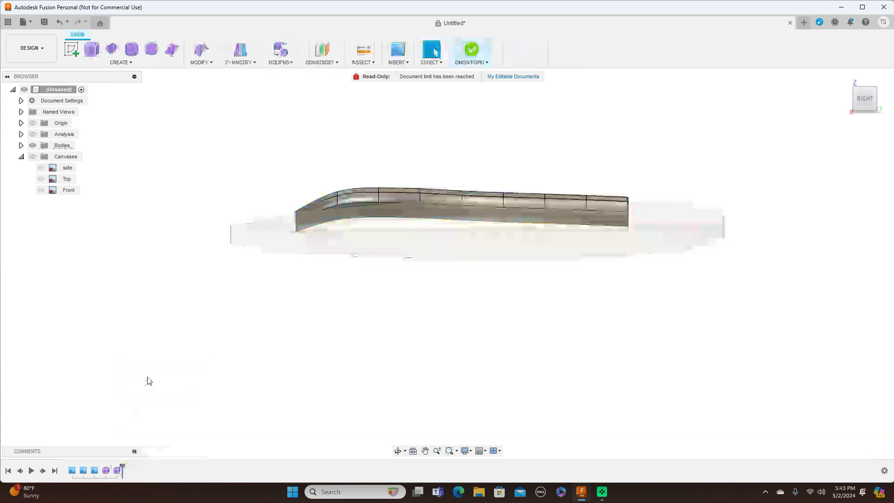
scroll(267, 284, up, 3)
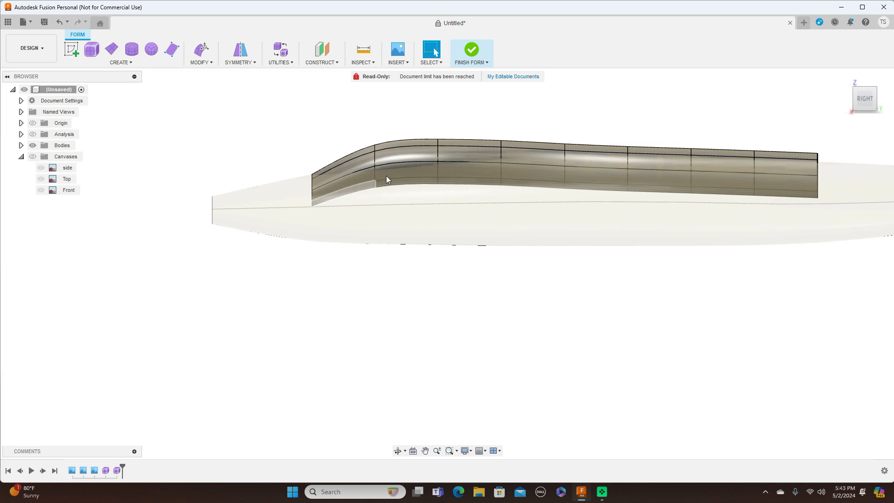
right_click(412, 161)
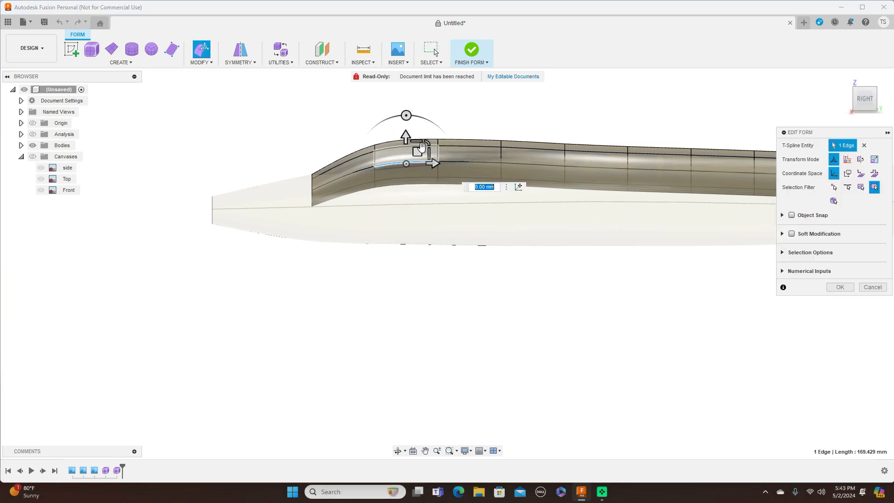
drag(417, 152, 421, 157)
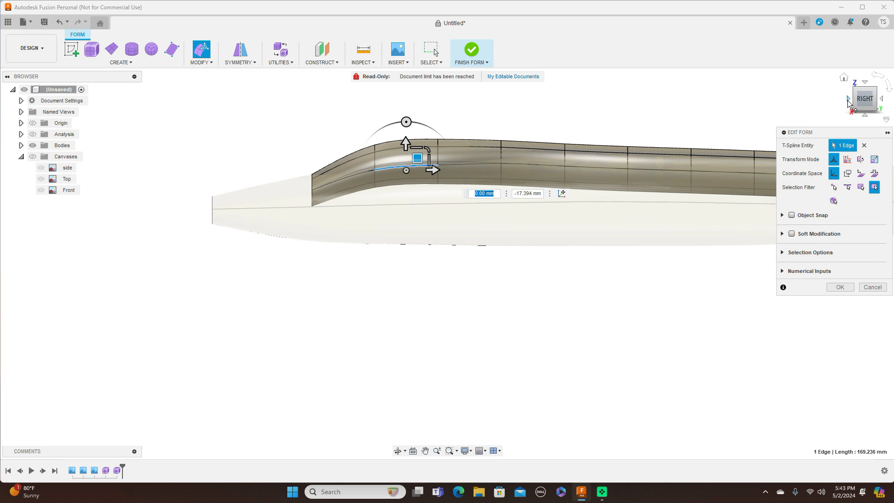
Step: Lower the matching left-side canopy edge between the second and third rings by about 12.4 mm
click(847, 101)
click(847, 101)
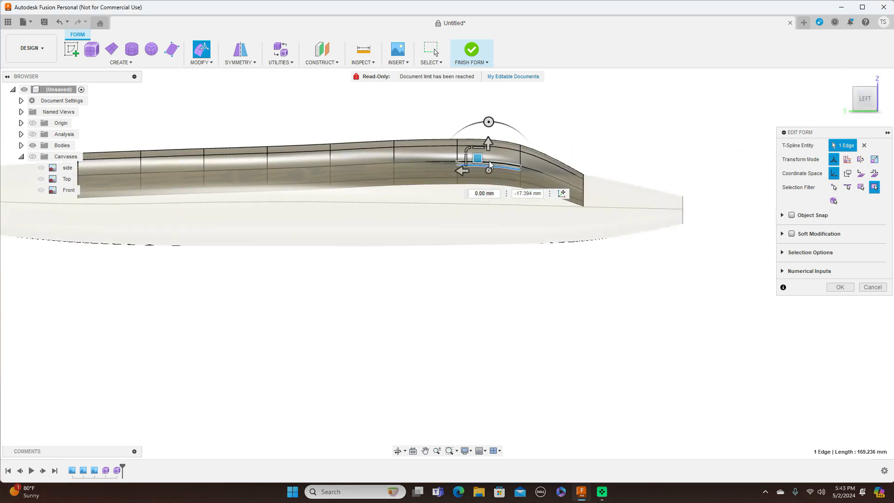
drag(489, 160, 478, 156)
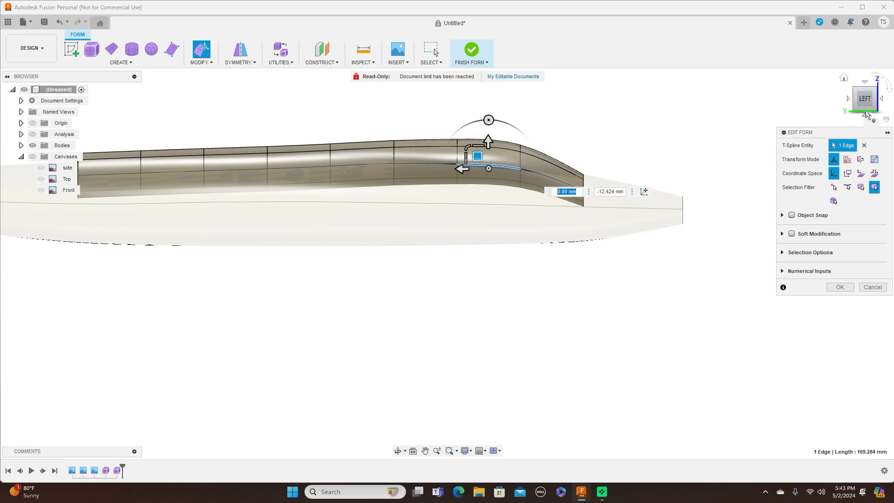
Step: Accept the side edge edits and finish the form, checking the canopy's right side against the fuselage
click(882, 99)
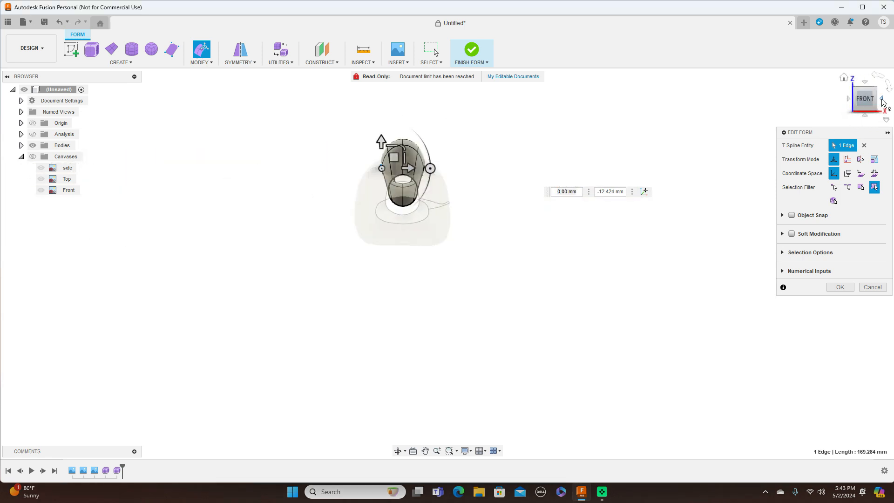
click(883, 101)
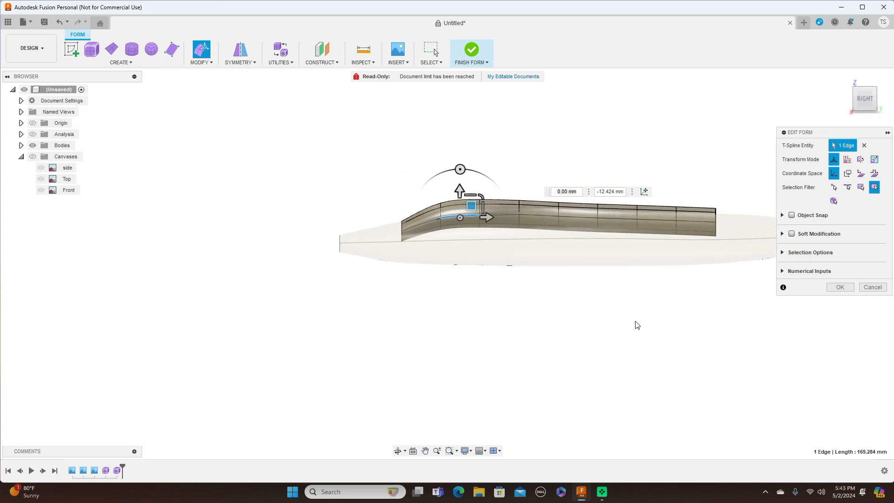
middle_drag(637, 325, 550, 294)
click(839, 287)
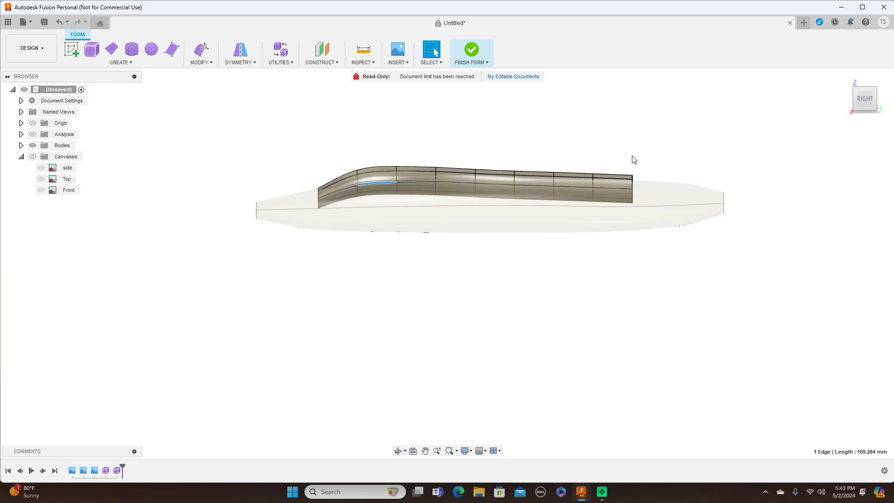
click(471, 55)
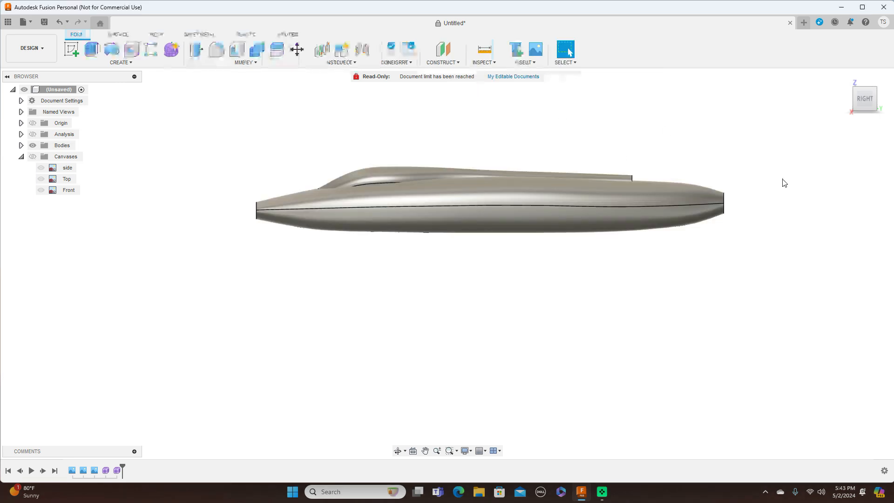
mouse_move(867, 94)
mouse_down()
mouse_move(870, 133)
mouse_move(869, 97)
mouse_up()
click(866, 99)
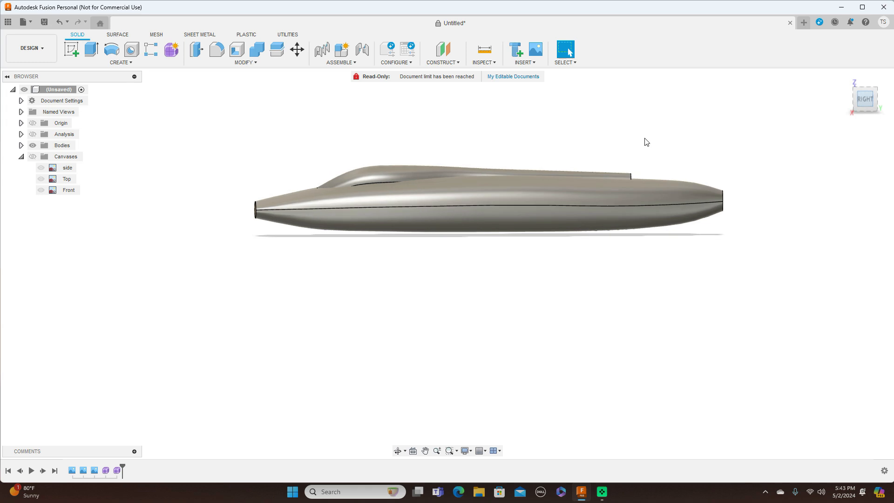
Step: Reopen the spine form and move the same right-side canopy edge down about 20 mm and forward about 2 mm
right_click(117, 470)
click(136, 379)
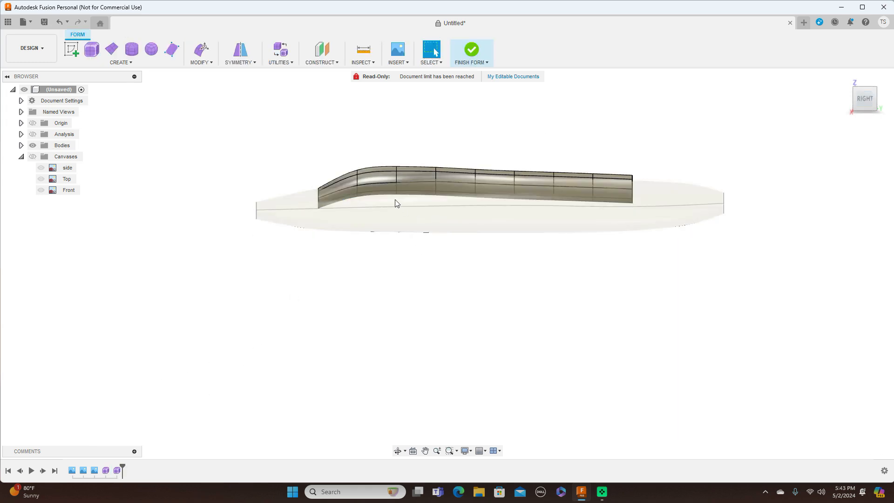
right_click(379, 184)
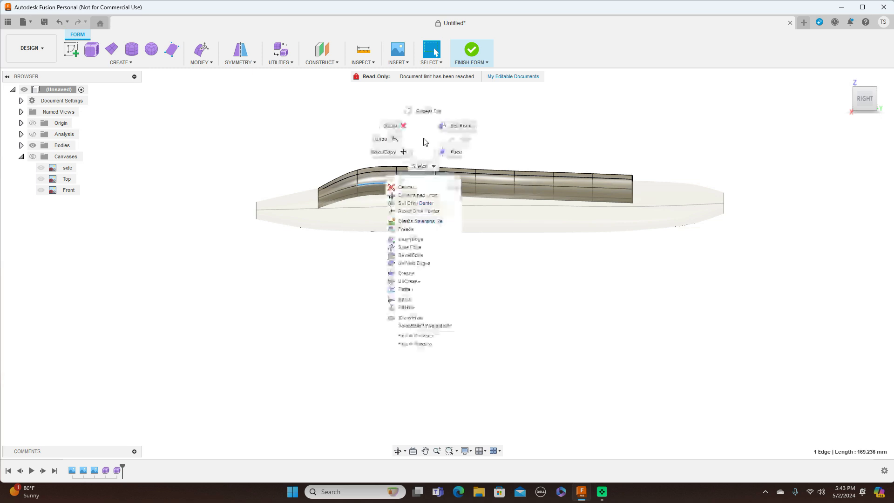
click(454, 134)
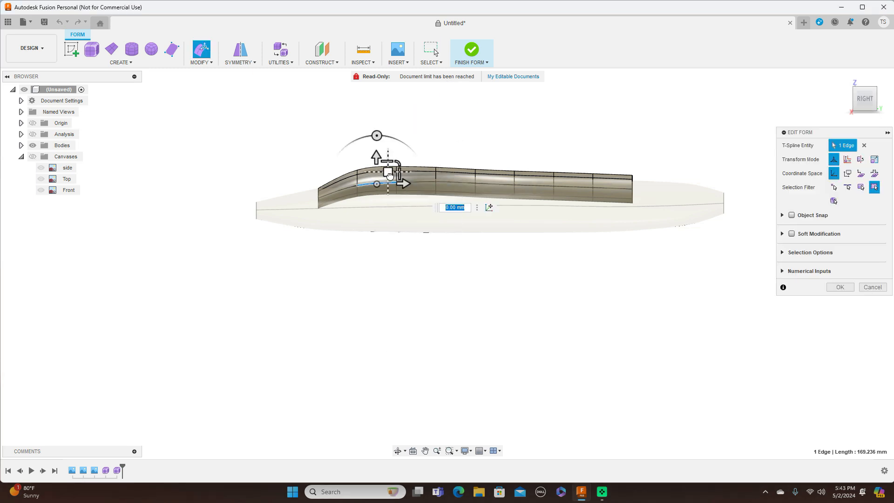
drag(389, 173, 387, 176)
Step: Move the matching left-side canopy edge down about 10 mm and rearward about 2 mm, and finish the form
click(848, 99)
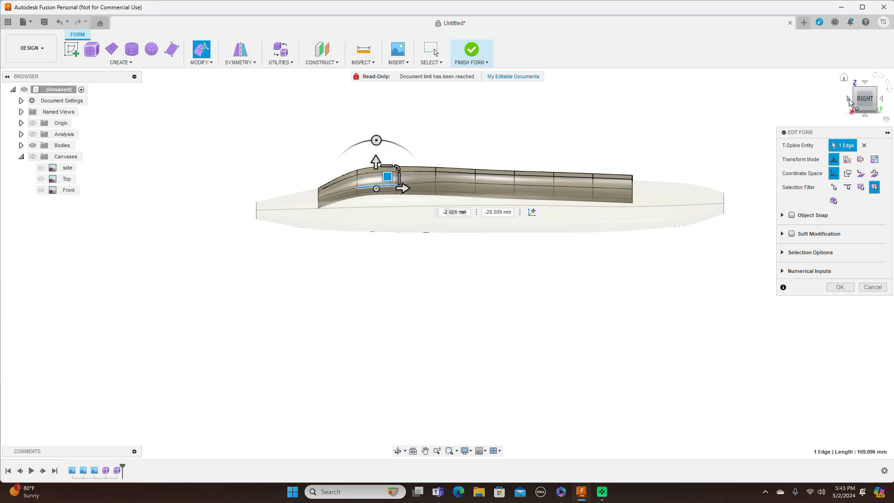
click(848, 99)
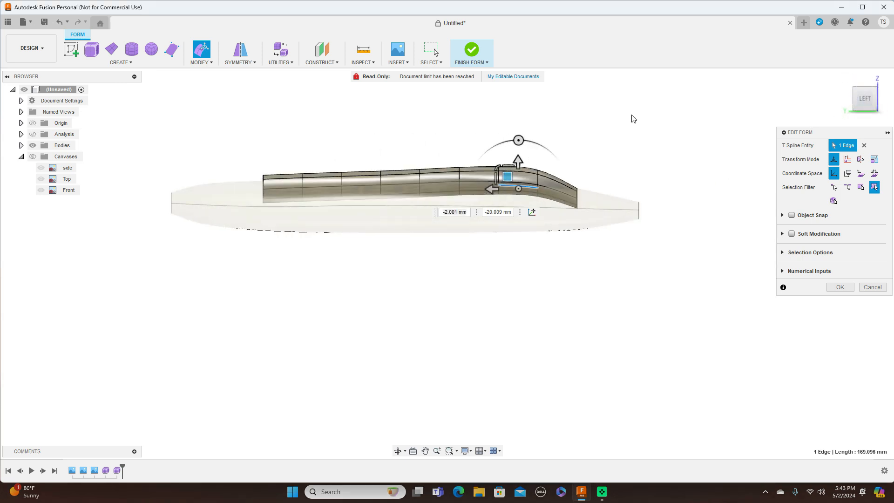
click(513, 184)
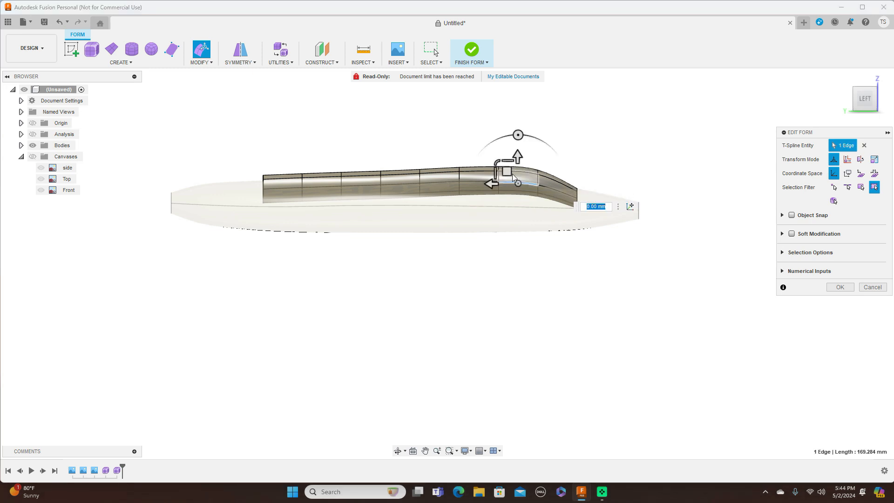
drag(506, 172, 507, 174)
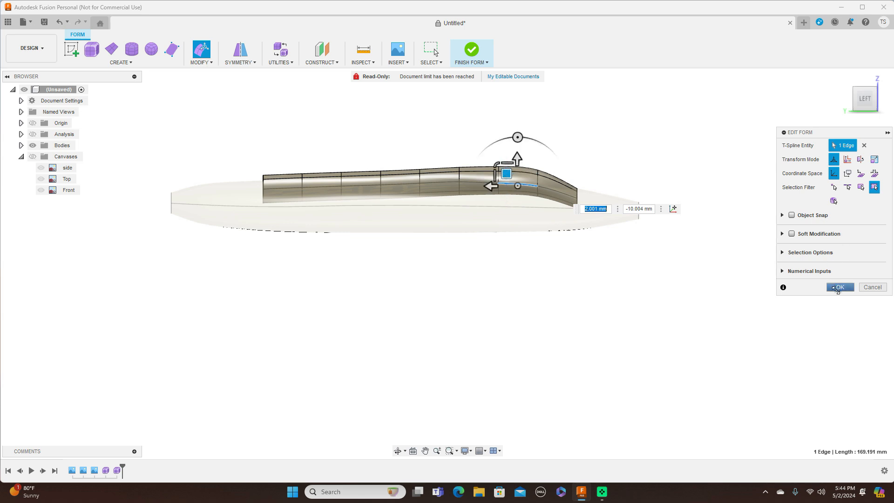
click(839, 286)
click(488, 63)
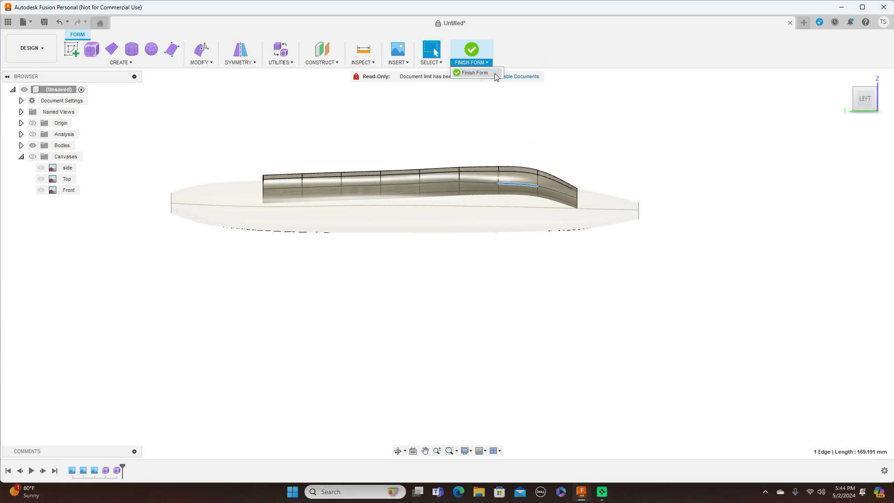
click(481, 75)
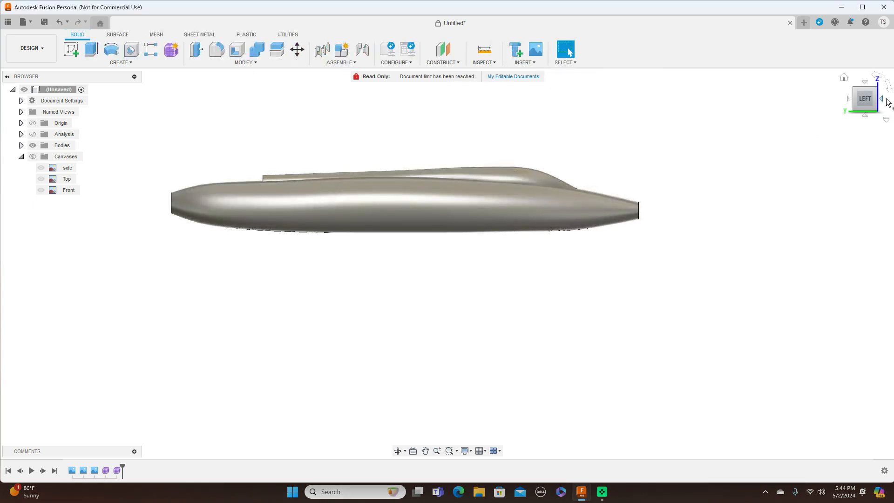
Step: Compare the fuselage and canopy with the reference canvases in the front and right side views, ending with the canvases hidden
click(881, 99)
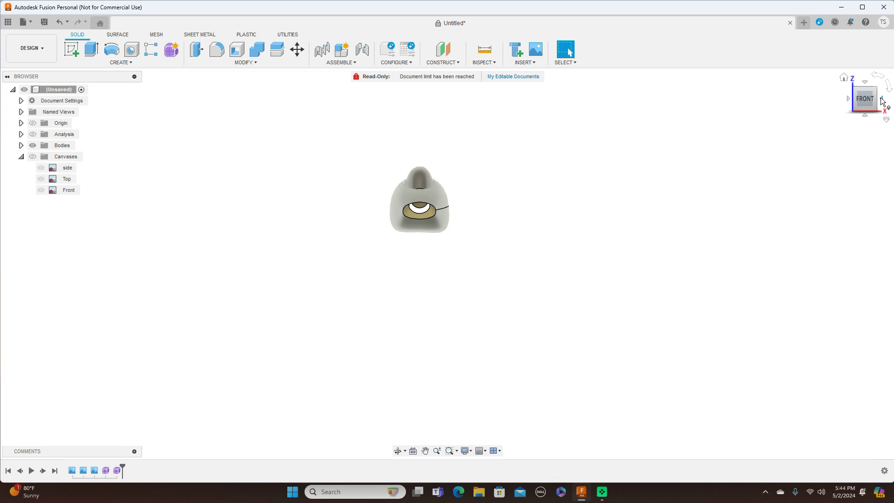
click(32, 156)
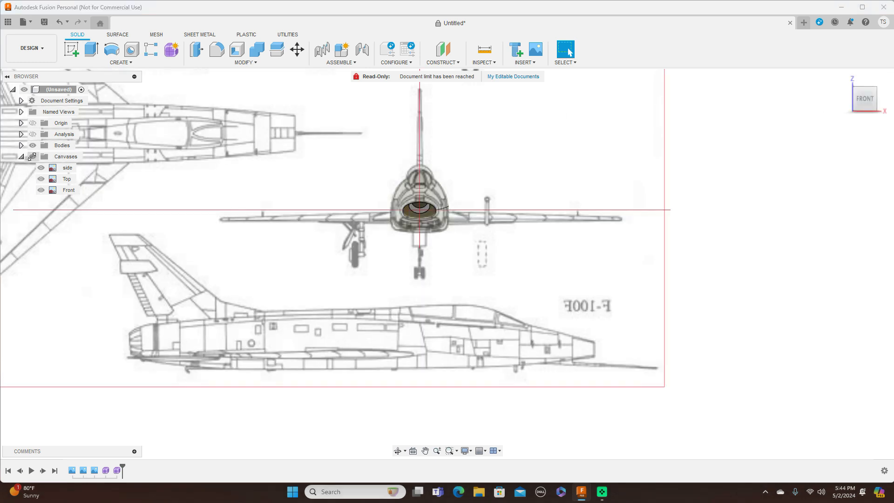
click(32, 157)
click(32, 157)
click(33, 157)
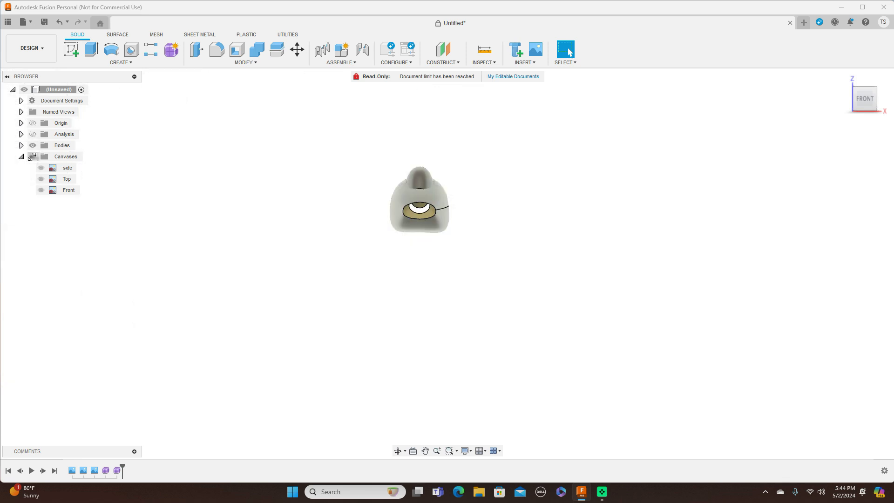
click(32, 156)
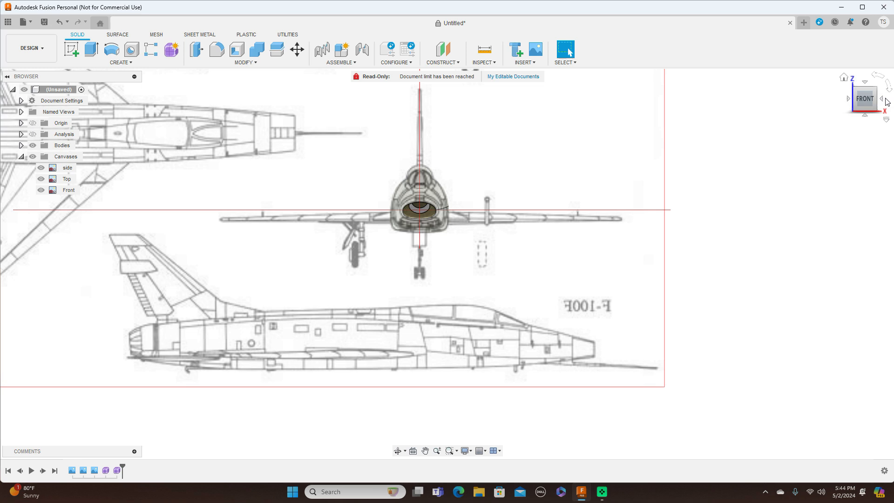
click(881, 98)
scroll(655, 263, down, 3)
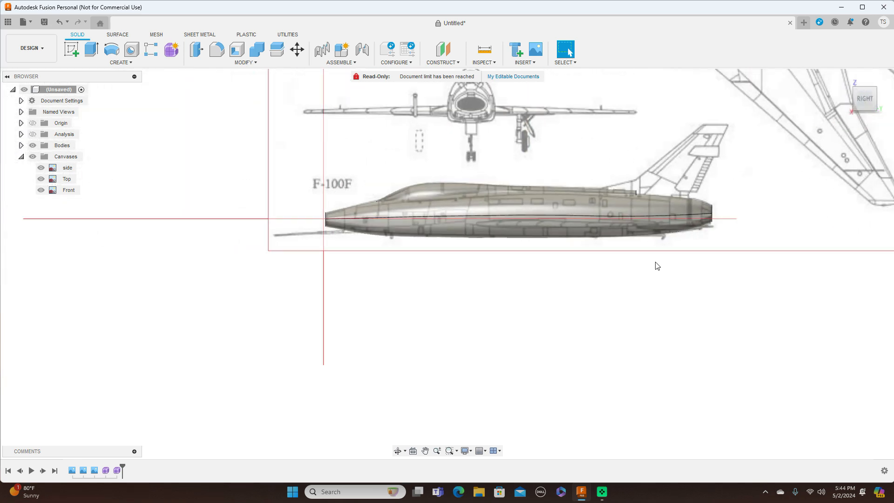
click(33, 157)
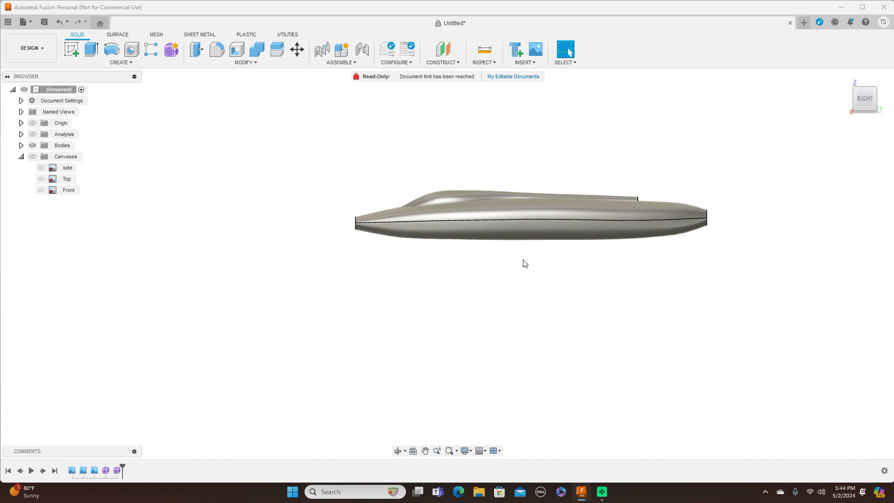
scroll(524, 263, up, 3)
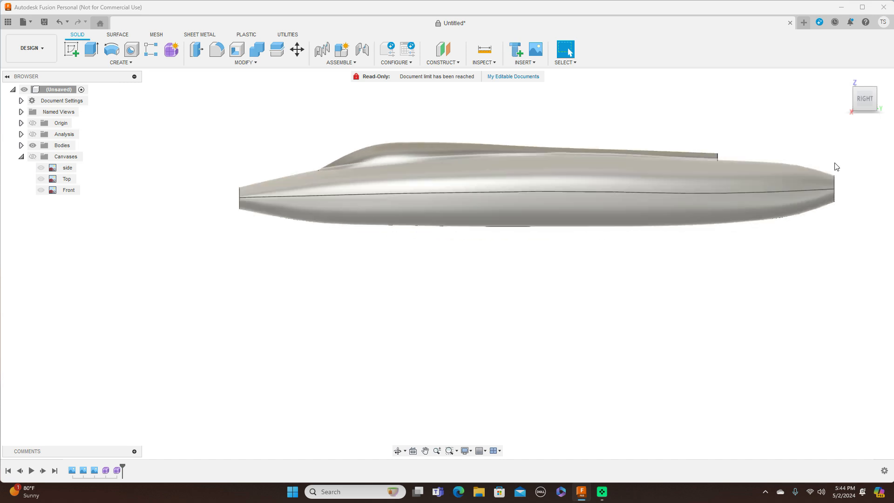
Step: Check the canopy and spine outline from above with the reference canvases shown and hidden
click(867, 92)
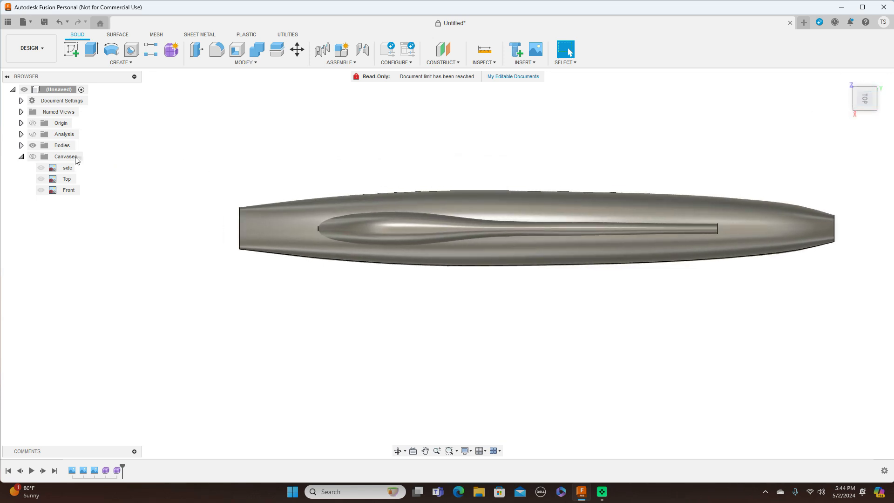
click(34, 156)
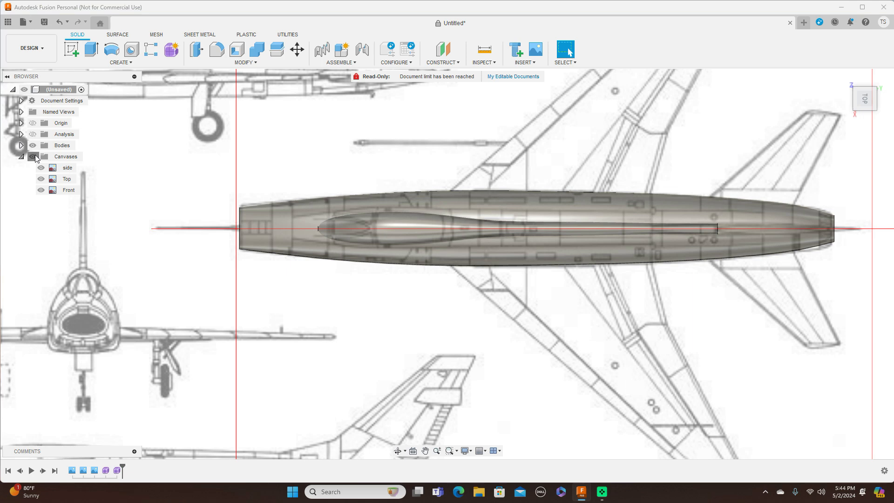
click(32, 157)
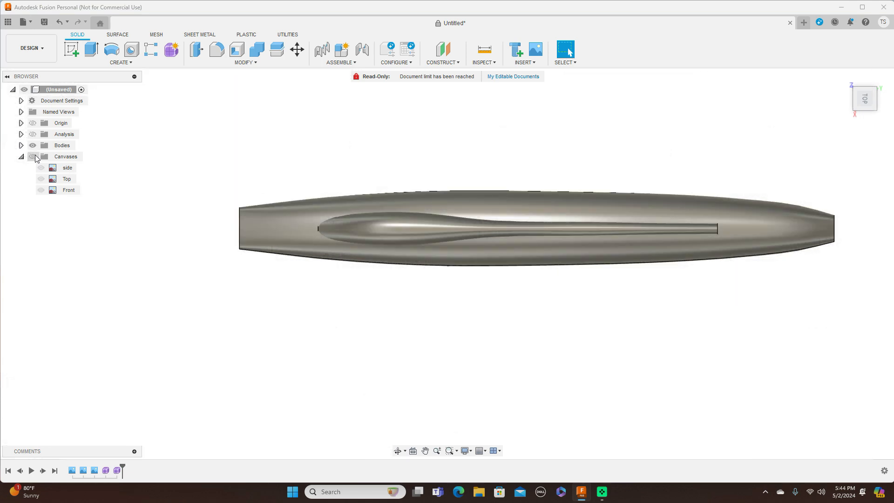
click(33, 156)
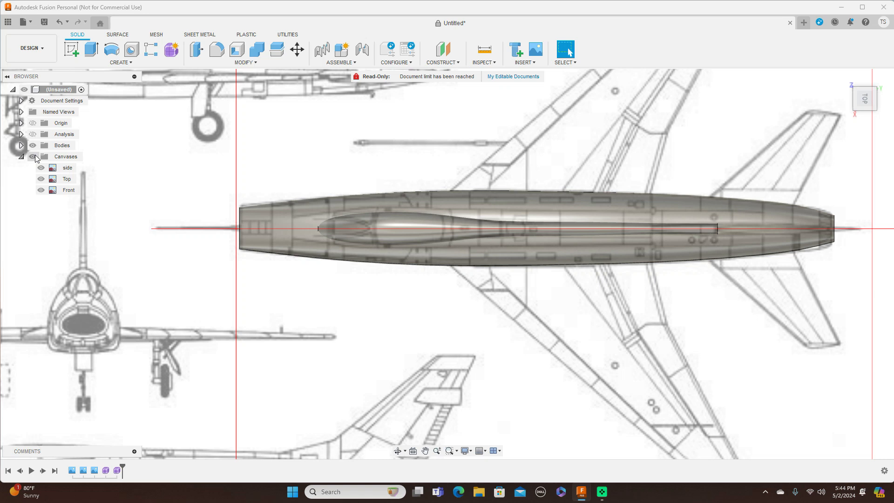
click(33, 157)
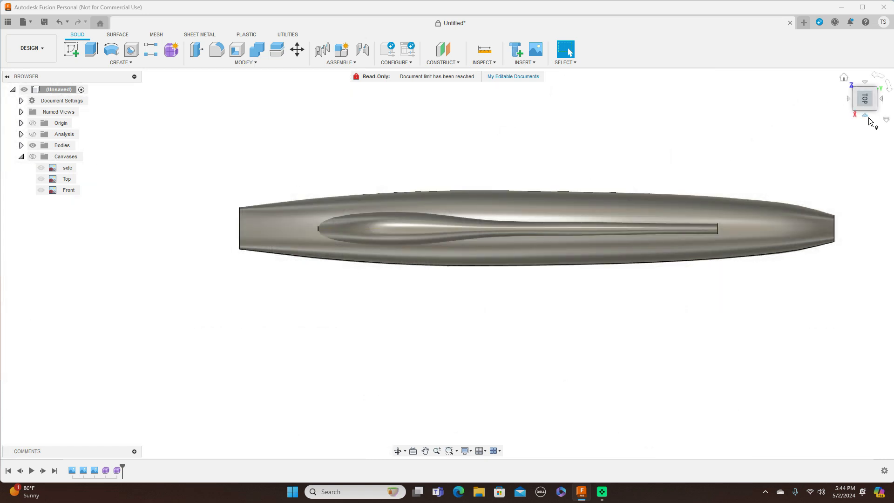
click(866, 119)
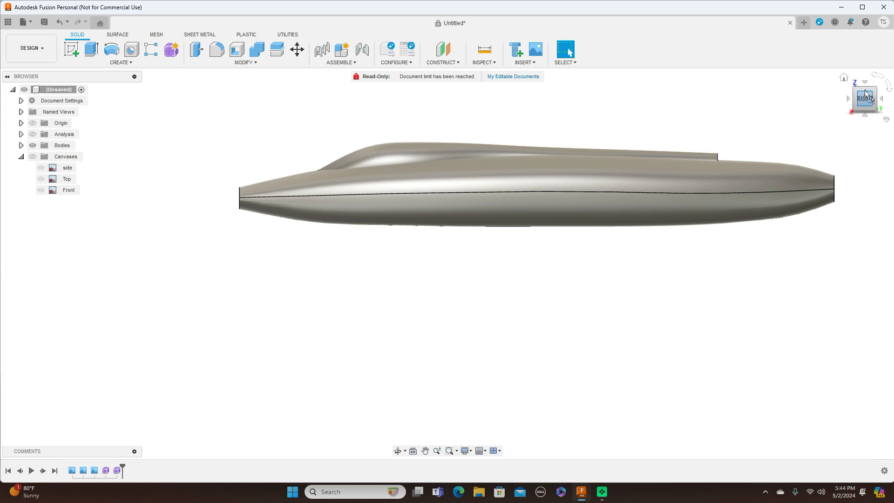
mouse_move(864, 90)
mouse_down()
mouse_move(863, 123)
mouse_move(862, 88)
mouse_up()
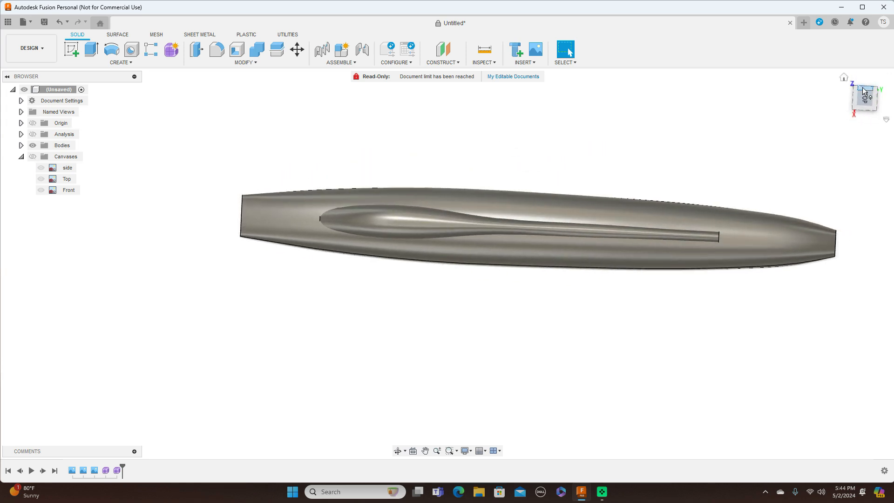
Step: Reopen the spine form, widen the canopy's open front edge loop by a scale factor of about 1.83, and finish the form
right_click(116, 469)
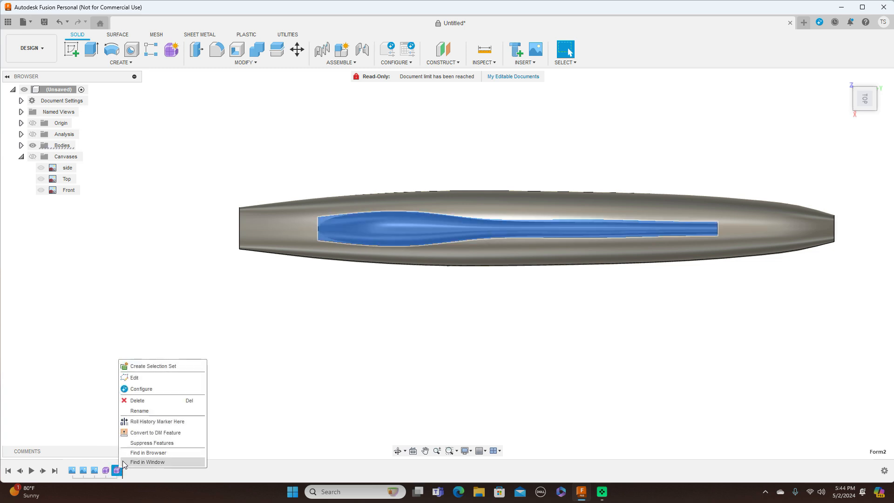
click(149, 378)
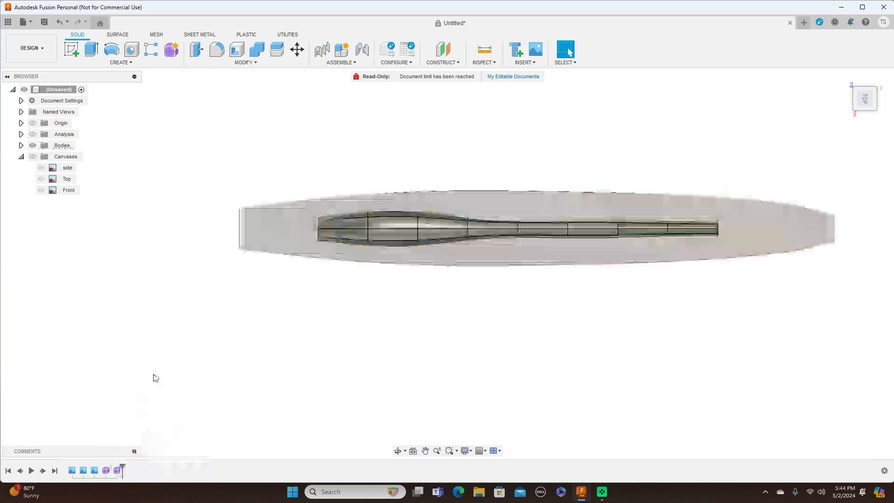
scroll(317, 221, up, 4)
double_click(322, 225)
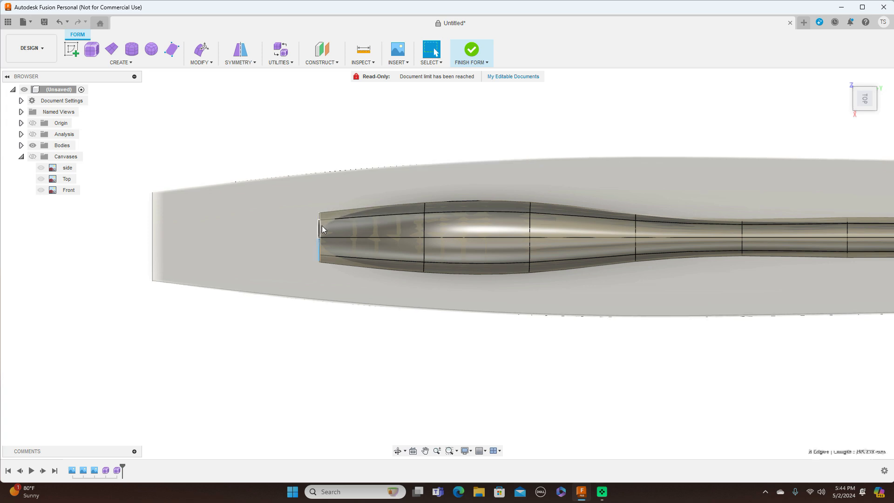
right_click(332, 138)
click(364, 131)
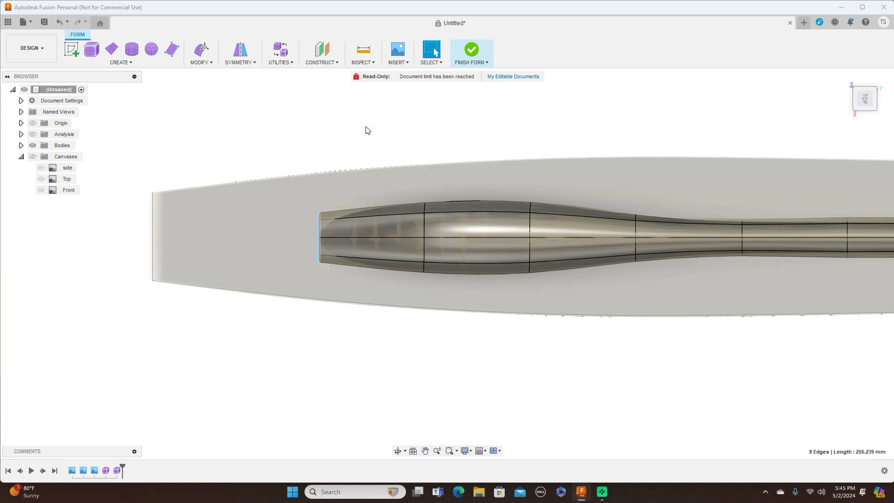
drag(341, 257, 344, 285)
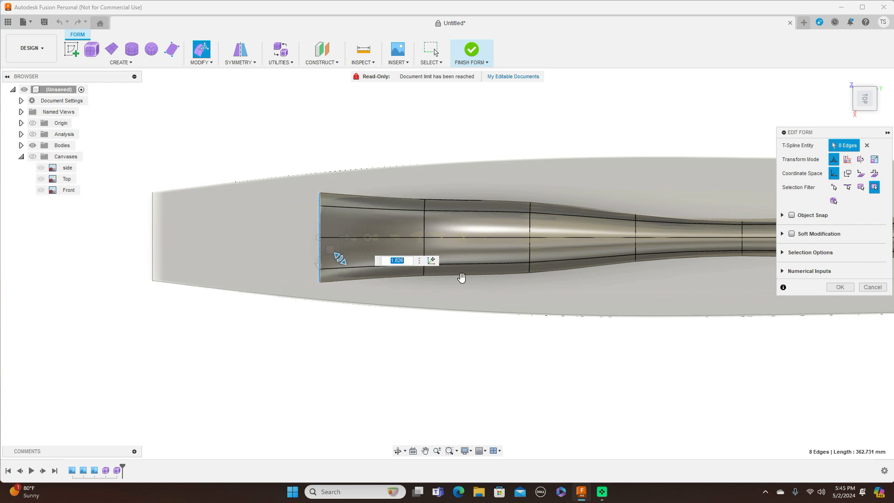
click(839, 287)
click(486, 62)
click(486, 73)
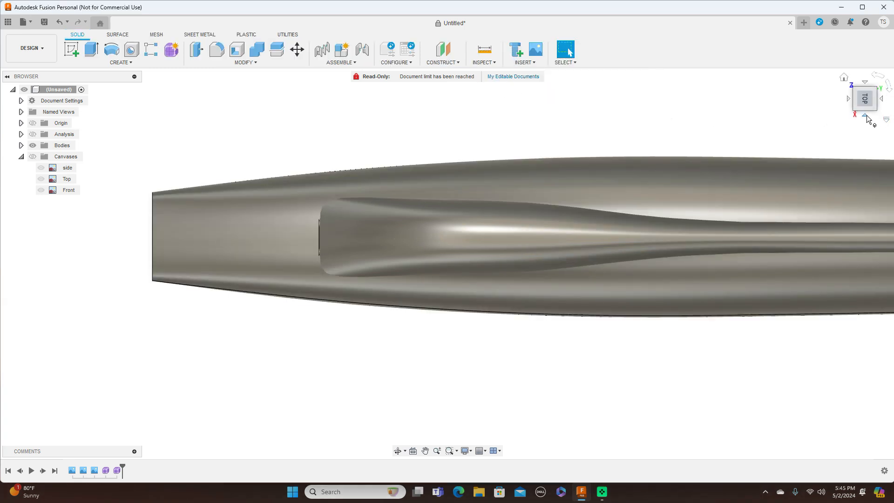
Step: Inspect the widened canopy front and the spine against the fuselage from the right side and at an angle
click(867, 116)
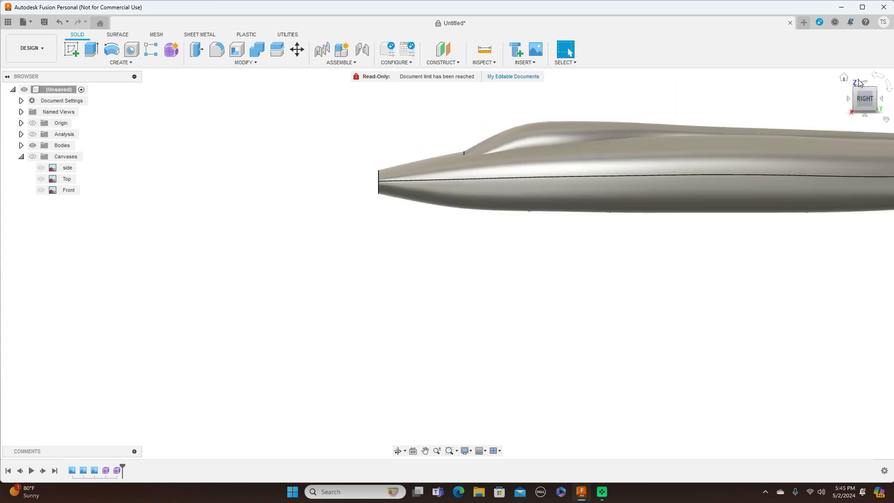
mouse_move(859, 99)
mouse_down()
mouse_move(882, 106)
mouse_move(885, 95)
mouse_move(838, 110)
mouse_move(831, 102)
mouse_move(832, 110)
mouse_move(855, 100)
mouse_up()
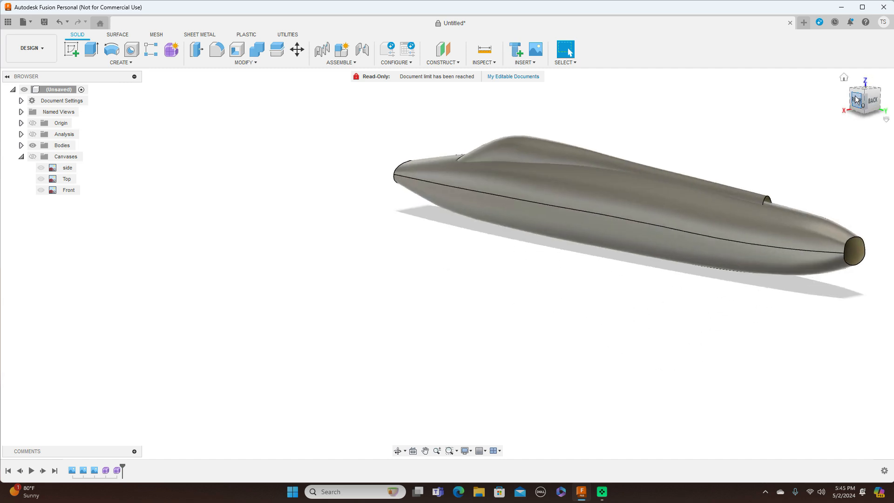
click(857, 98)
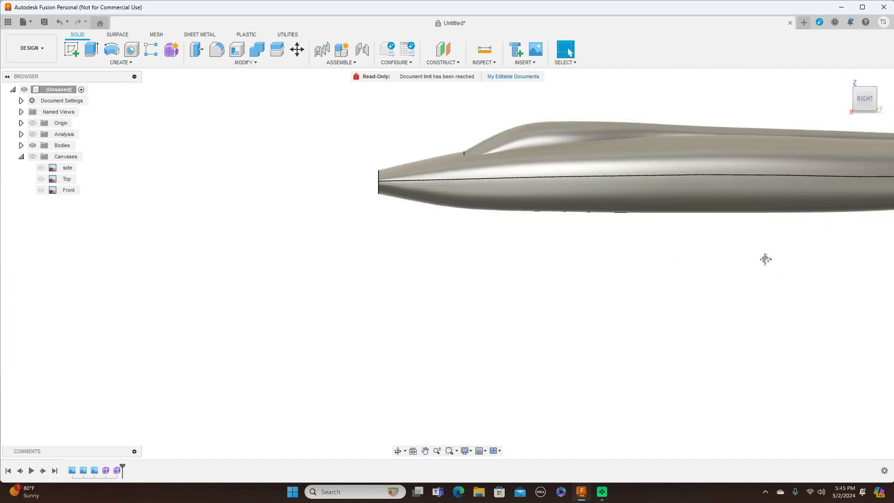
middle_drag(778, 250, 648, 280)
mouse_move(872, 75)
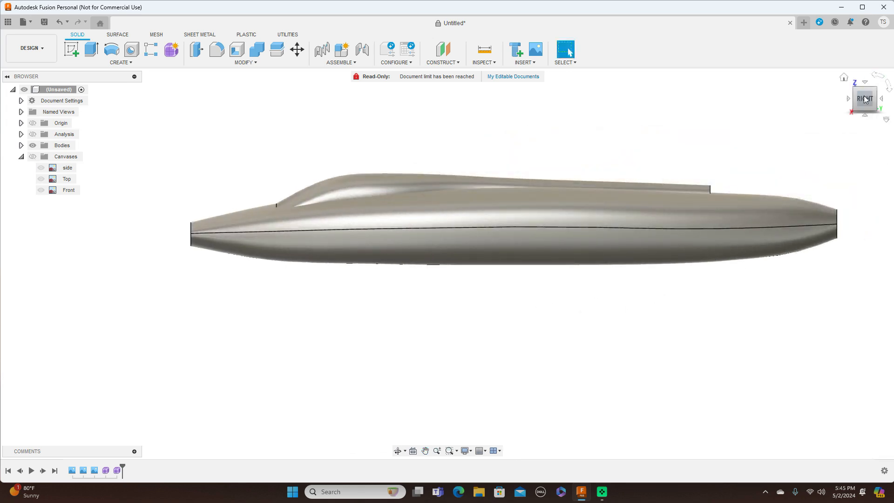
mouse_move(854, 94)
mouse_down()
mouse_move(890, 104)
mouse_move(854, 92)
mouse_up()
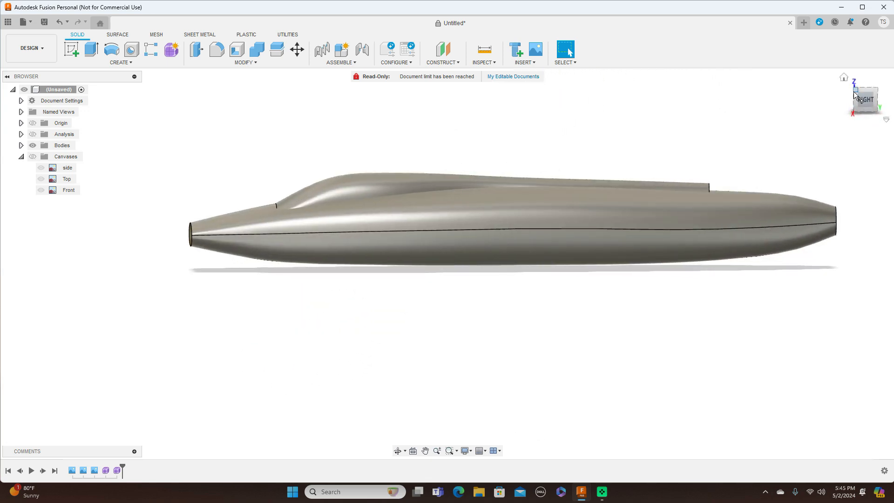
click(863, 99)
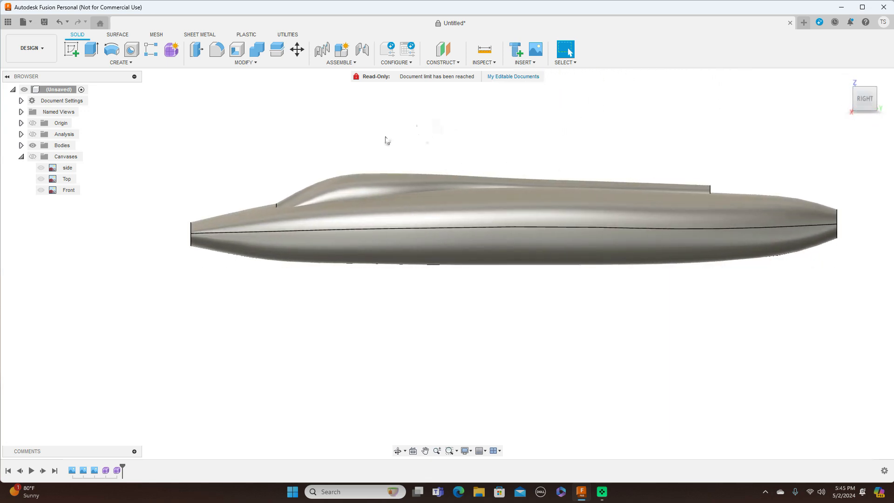
Step: Reopen the spine form, lower the canopy's front edge loop by about 1.66 mm, and finish the form
right_click(116, 471)
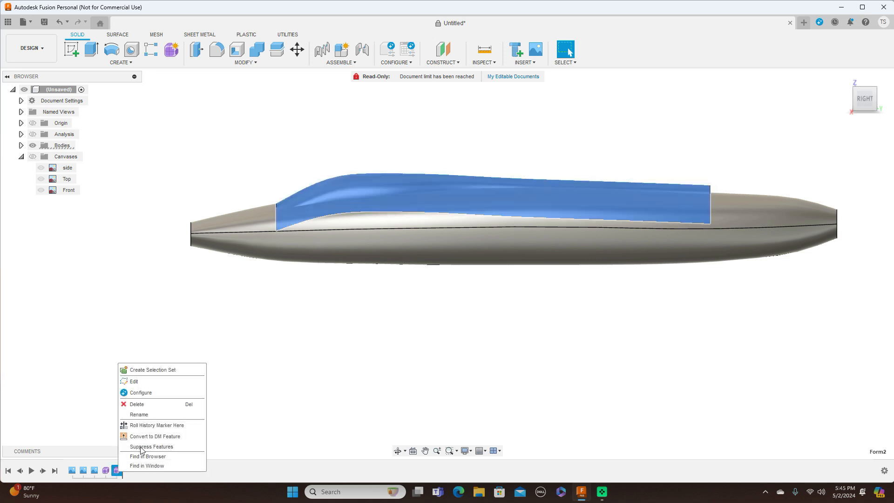
click(163, 382)
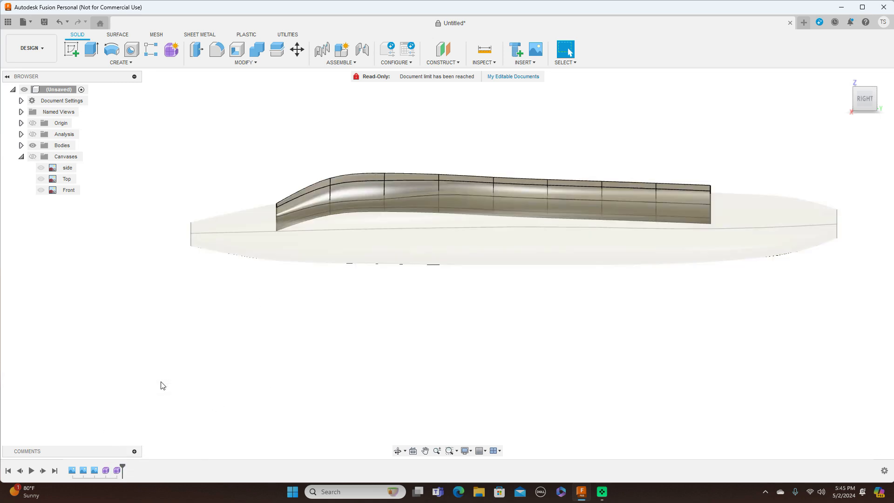
scroll(271, 217, up, 5)
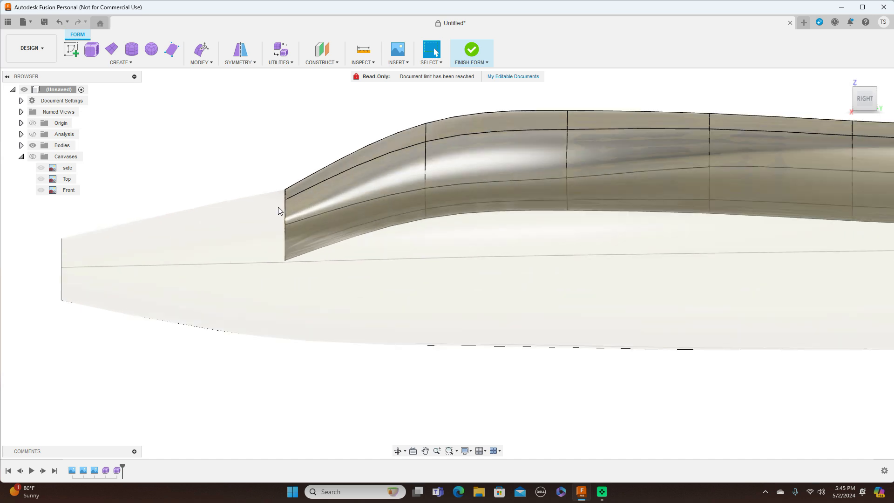
double_click(285, 212)
right_click(282, 115)
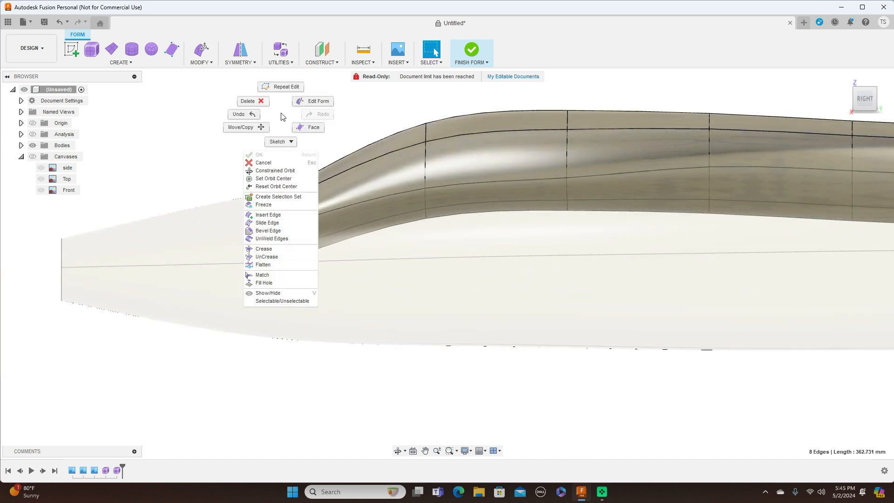
click(306, 104)
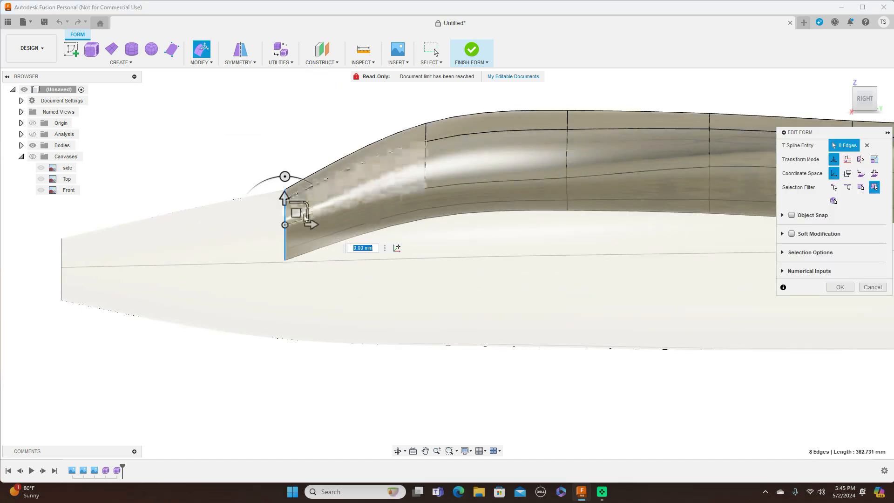
drag(297, 212, 296, 215)
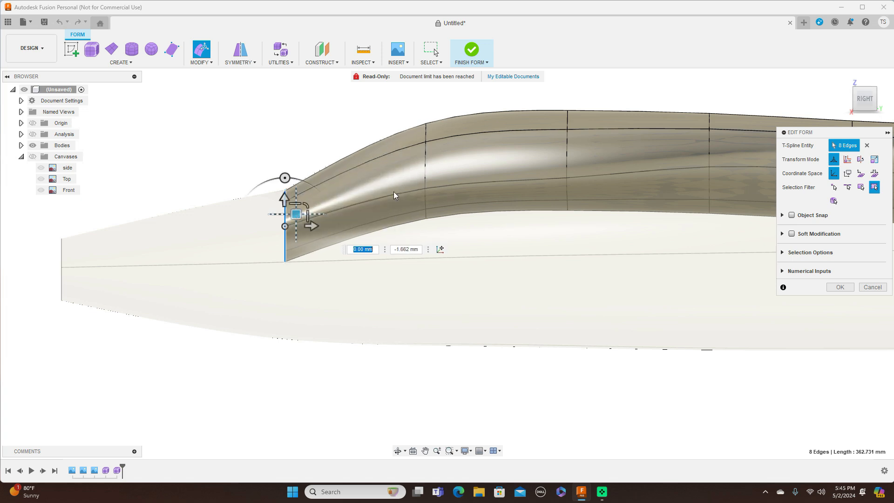
scroll(561, 276, down, 3)
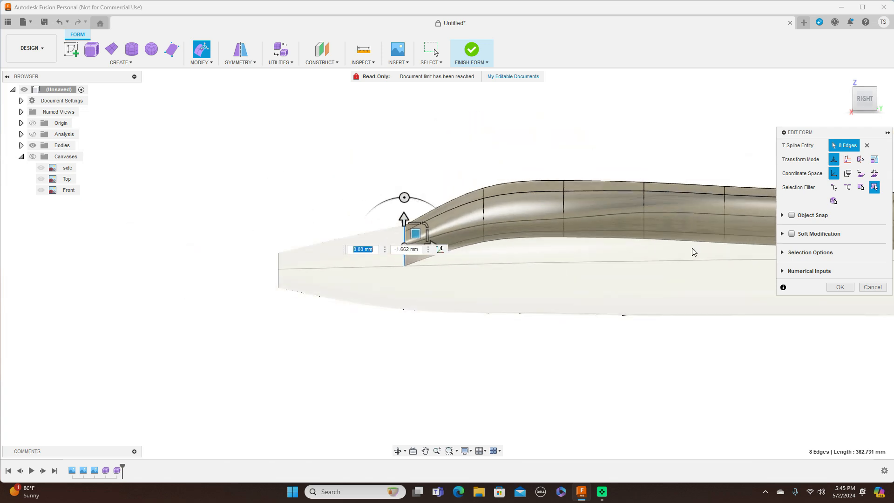
click(840, 287)
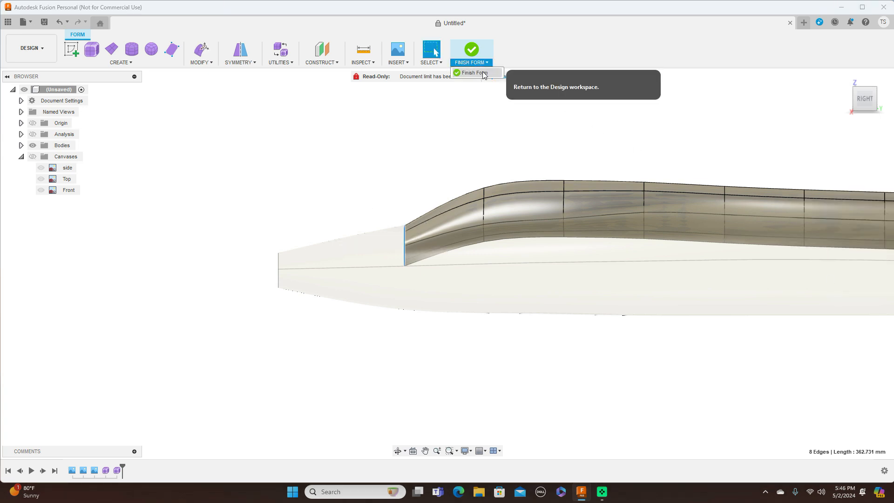
click(485, 72)
middle_drag(694, 125, 554, 127)
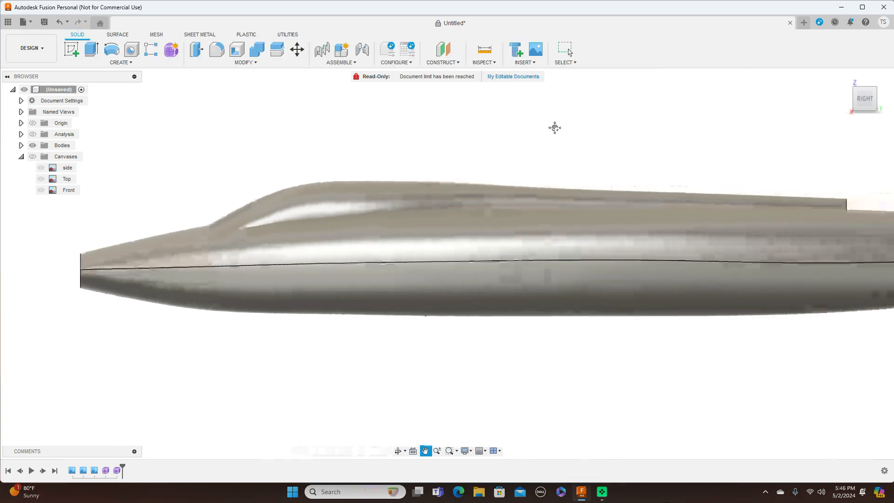
Step: Compare the canopy and spine outline from above with the reference canvases repeatedly shown and hidden
click(864, 84)
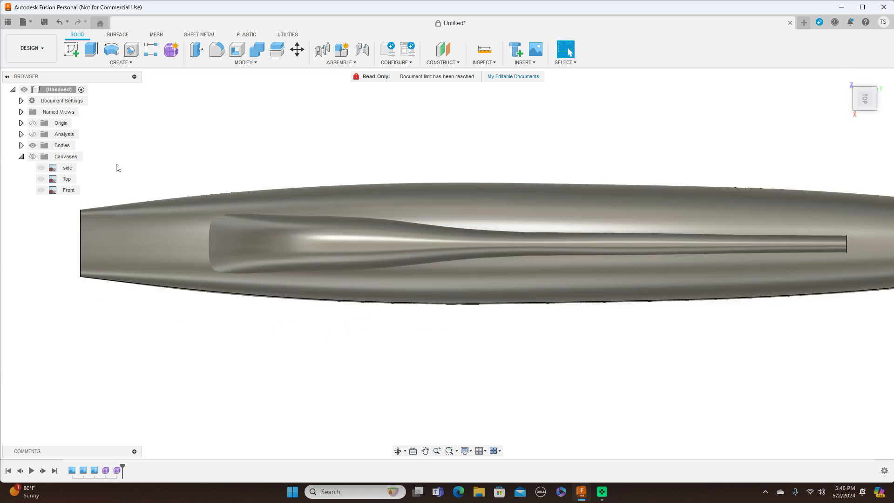
click(33, 156)
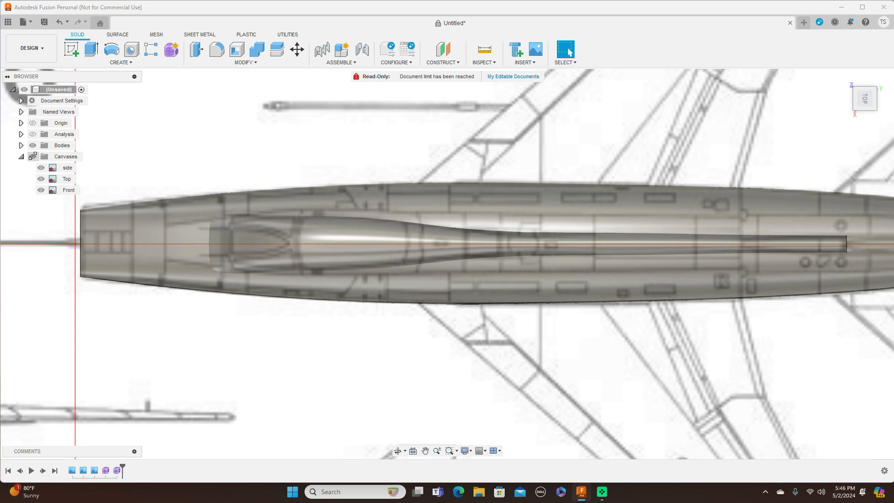
click(32, 156)
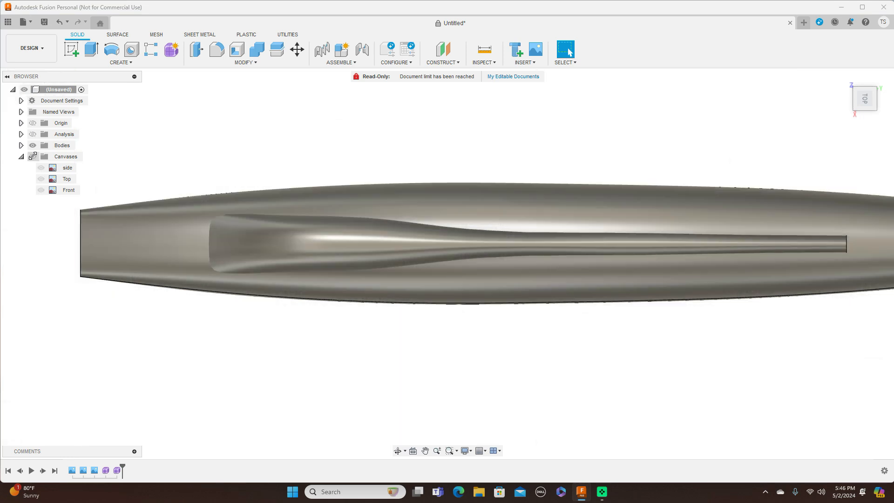
click(33, 156)
click(32, 156)
click(33, 156)
click(32, 157)
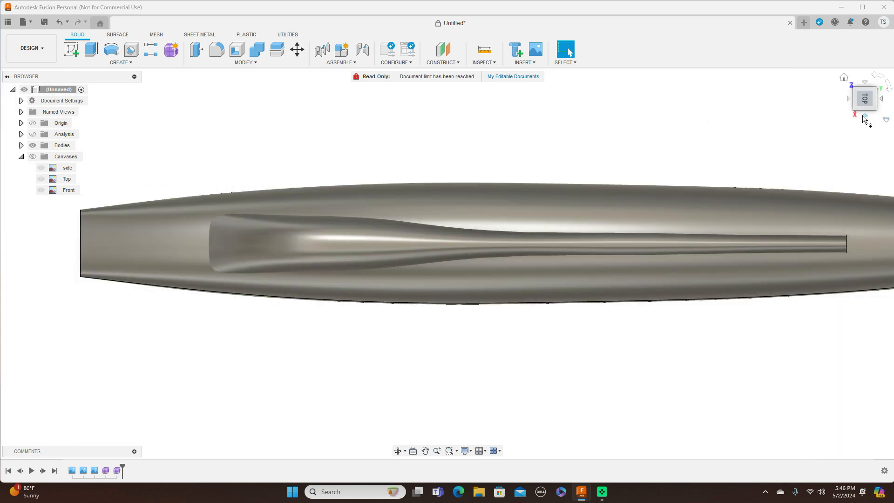
click(864, 115)
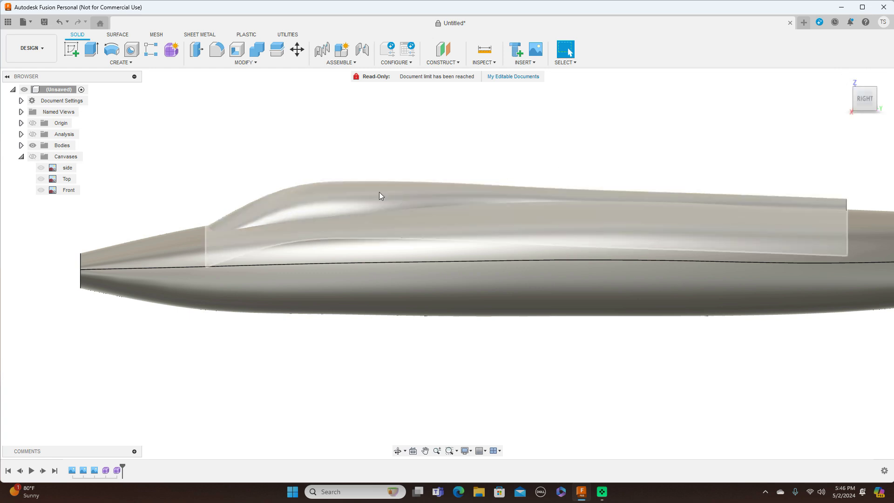
Step: Show the reference canvases and compare the F-100F side drawing with the fuselage profile, with the bodies hidden and shown
click(33, 156)
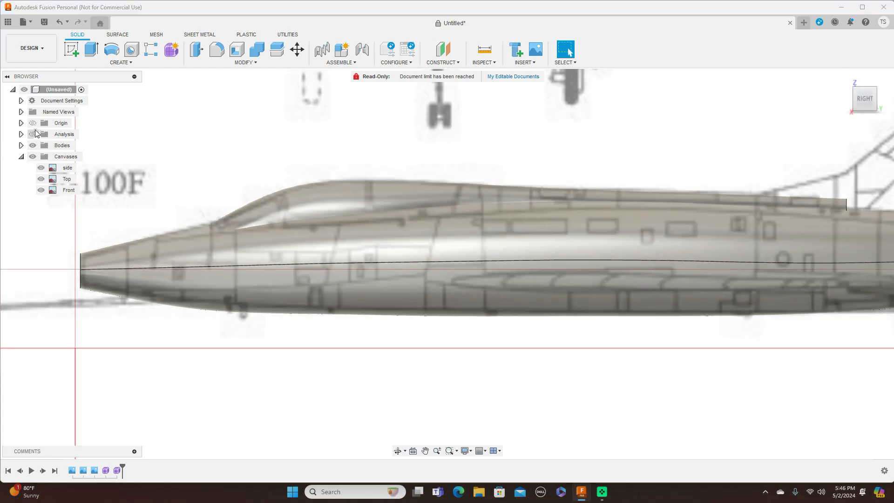
click(33, 146)
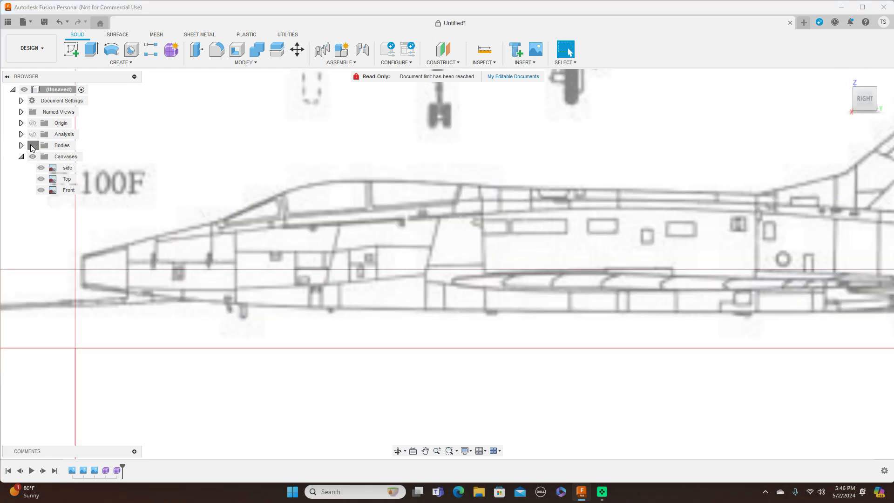
click(32, 145)
click(32, 146)
scroll(383, 249, down, 5)
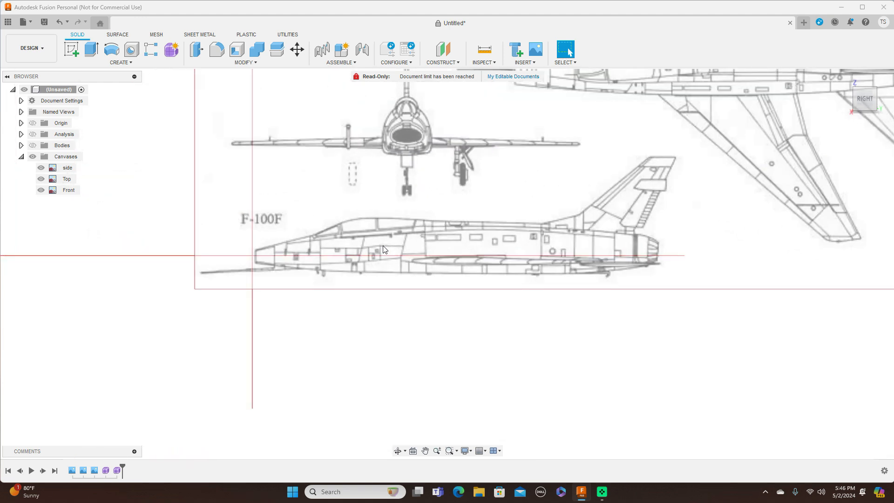
scroll(383, 249, up, 3)
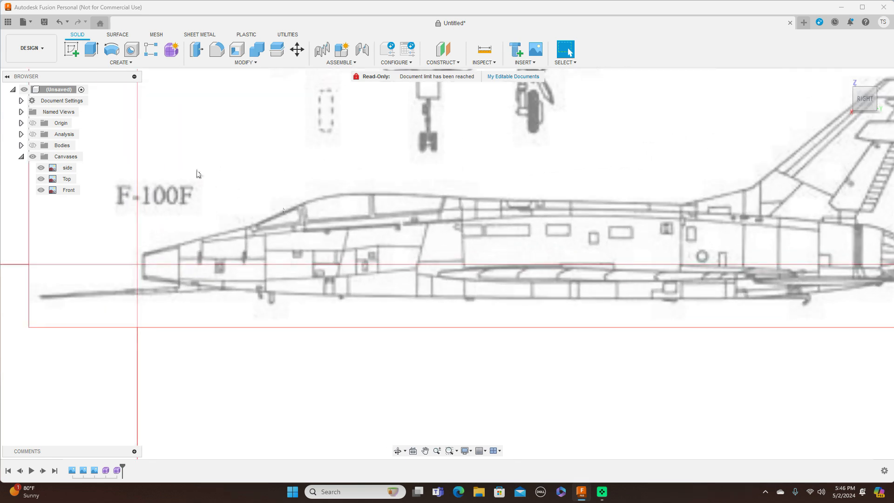
click(34, 146)
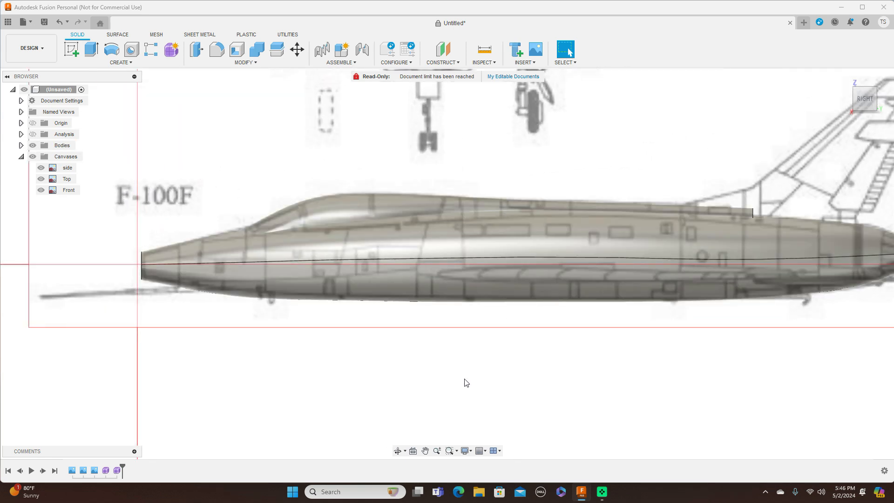
scroll(443, 385, down, 2)
scroll(442, 385, up, 5)
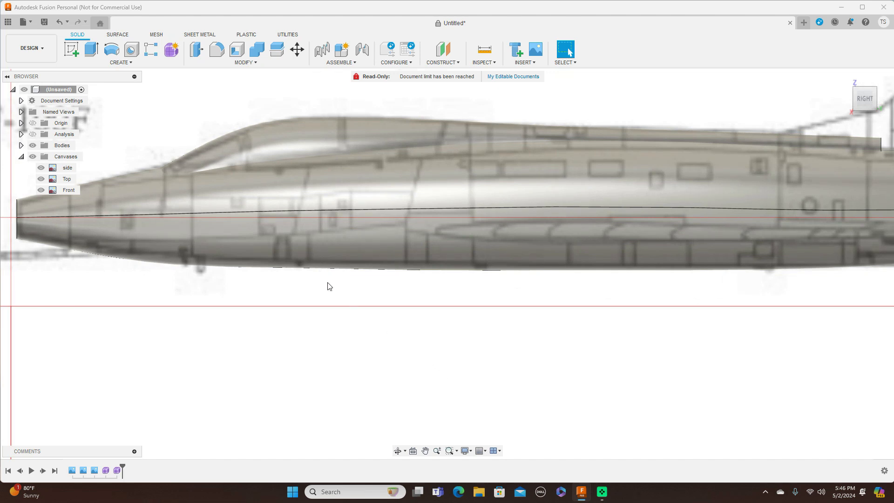
scroll(340, 321, down, 3)
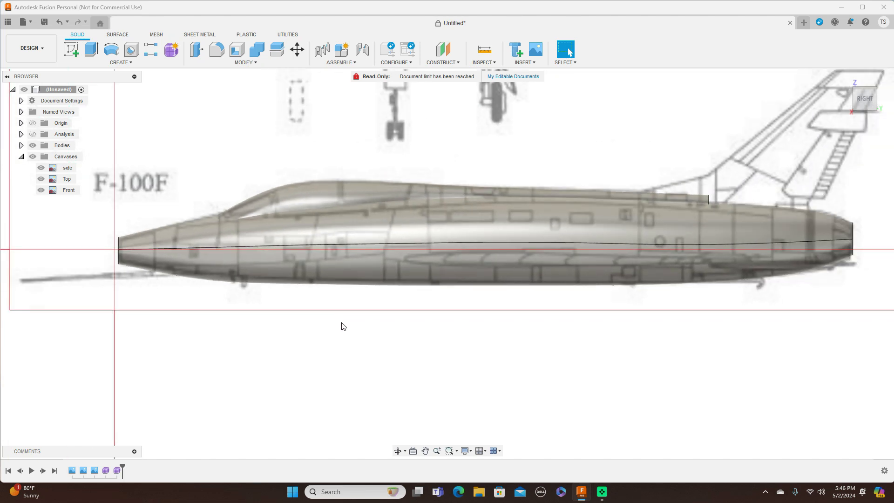
scroll(341, 328, up, 2)
middle_drag(339, 328, 453, 331)
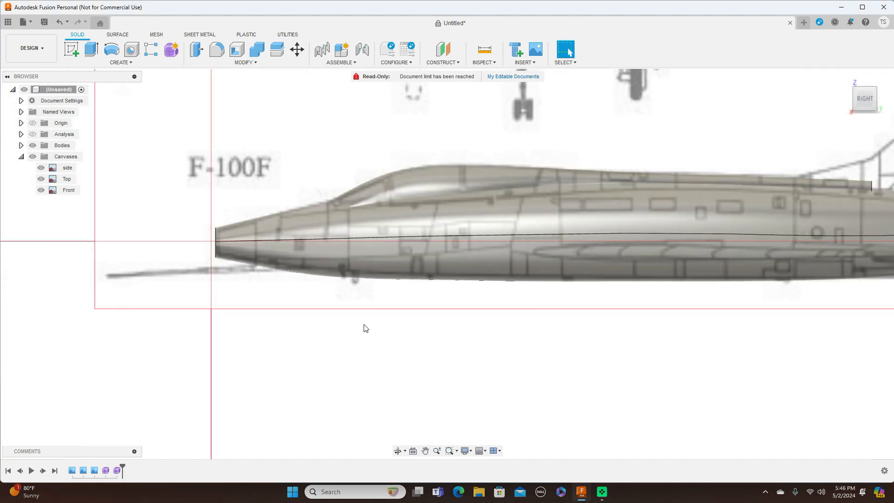
Step: Reopen the fuselage form for editing and turn the model to its underside with the nose pointing left
right_click(107, 470)
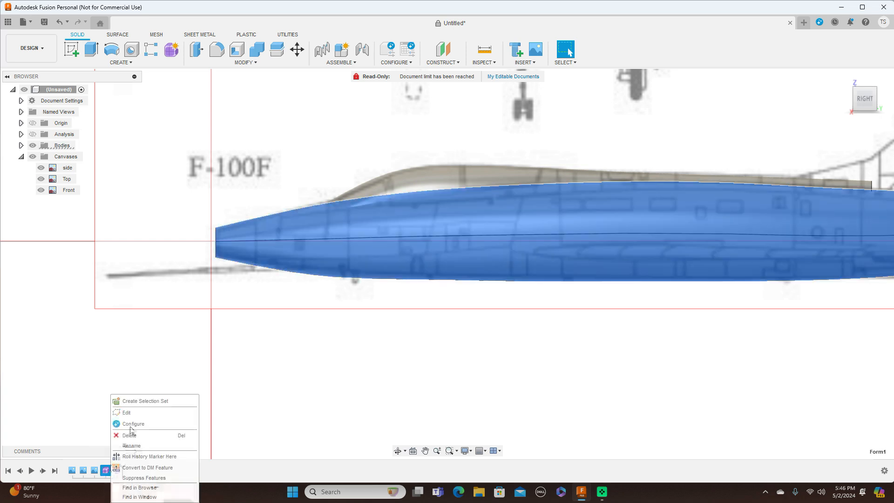
click(159, 403)
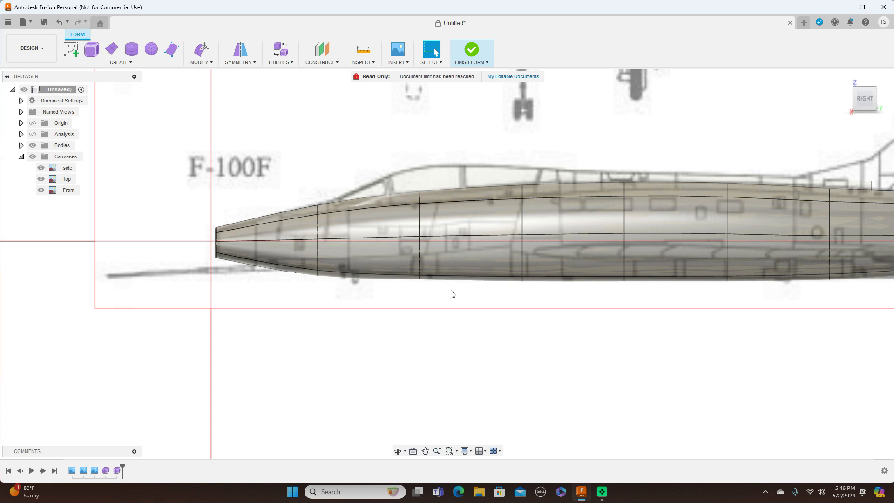
scroll(451, 294, up, 5)
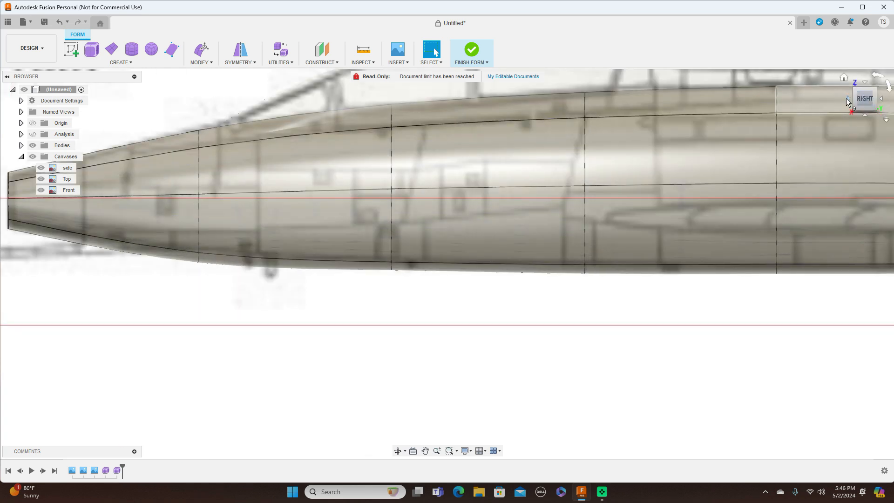
click(847, 99)
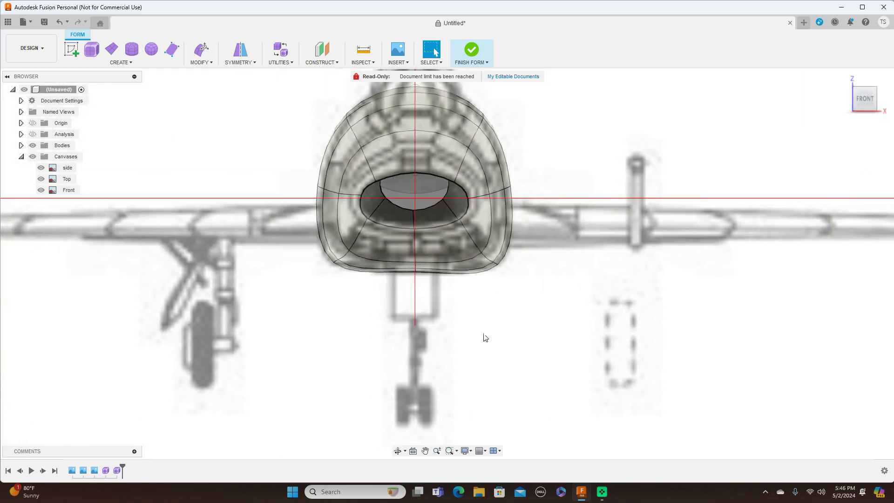
drag(873, 115, 866, 83)
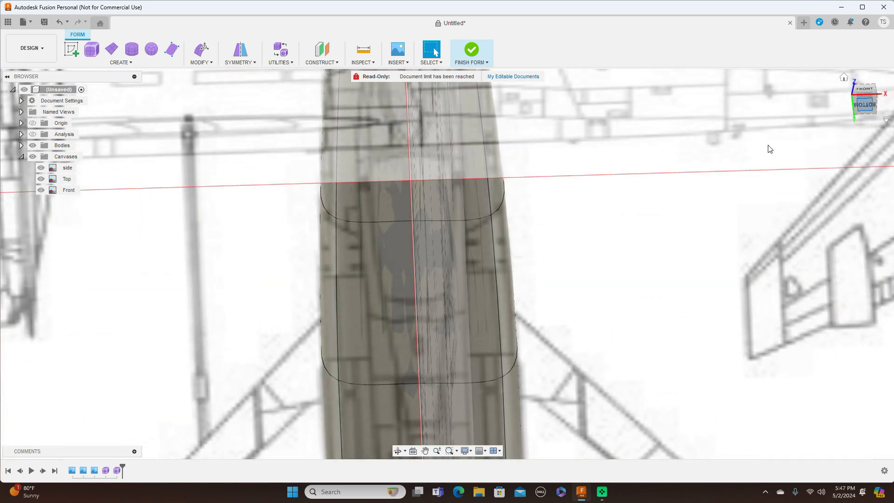
scroll(680, 208, down, 8)
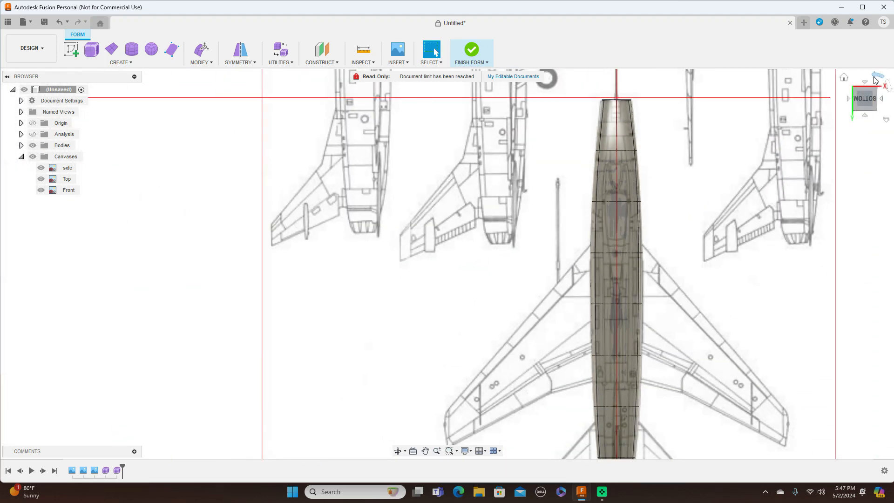
click(874, 80)
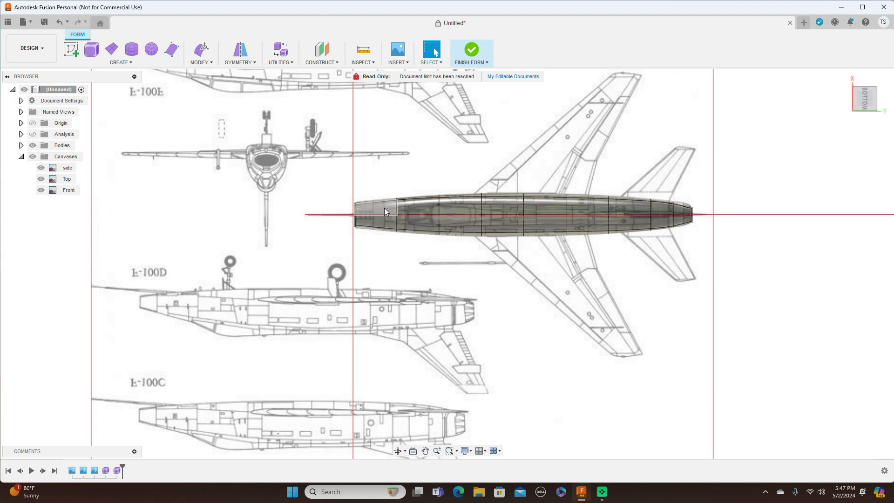
Step: Move the twelve belly faces between the nose and tail sections up about 10.02 mm and aft about 1.43 mm, and finish the form
click(425, 207)
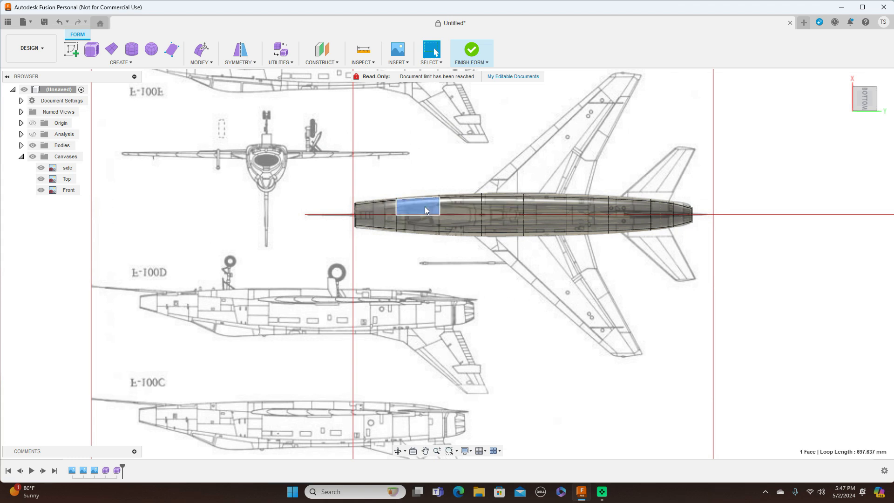
ctrl+click(422, 218)
ctrl+click(452, 202)
ctrl+click(452, 218)
ctrl+click(493, 205)
ctrl+click(493, 220)
ctrl+click(536, 202)
ctrl+click(576, 203)
ctrl+click(569, 223)
ctrl+click(554, 227)
ctrl+click(616, 222)
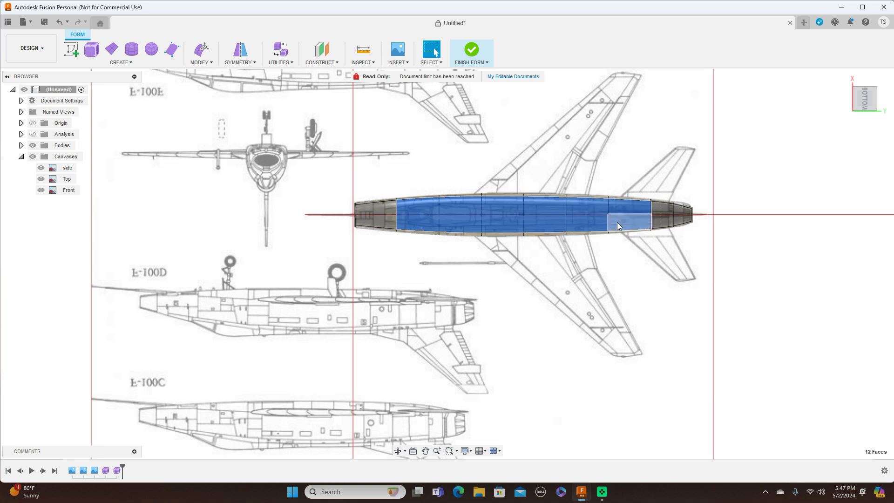
right_click(774, 137)
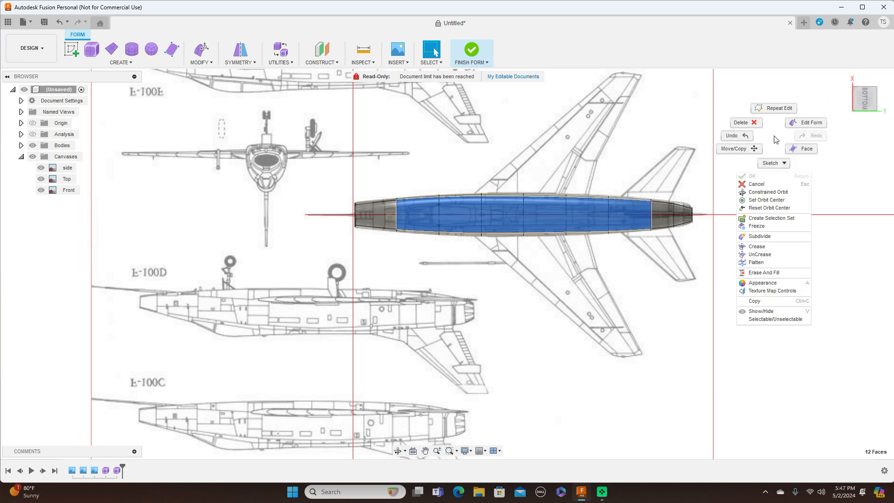
click(807, 122)
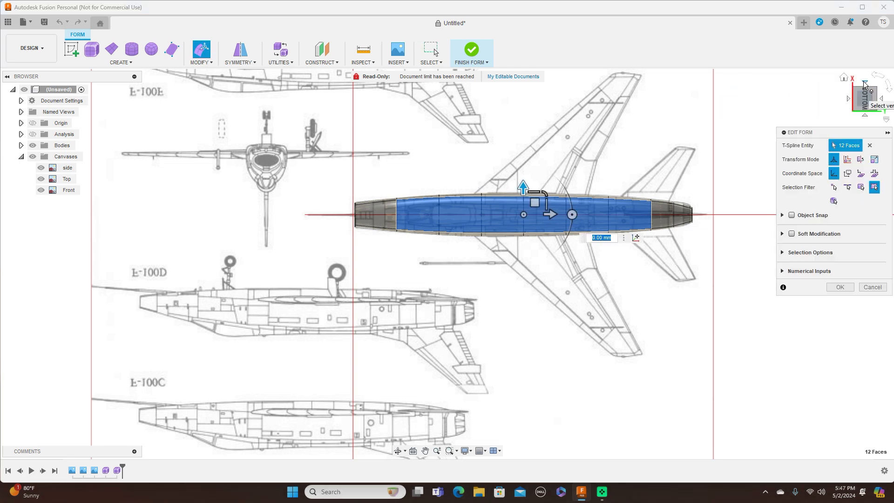
scroll(423, 325, up, 5)
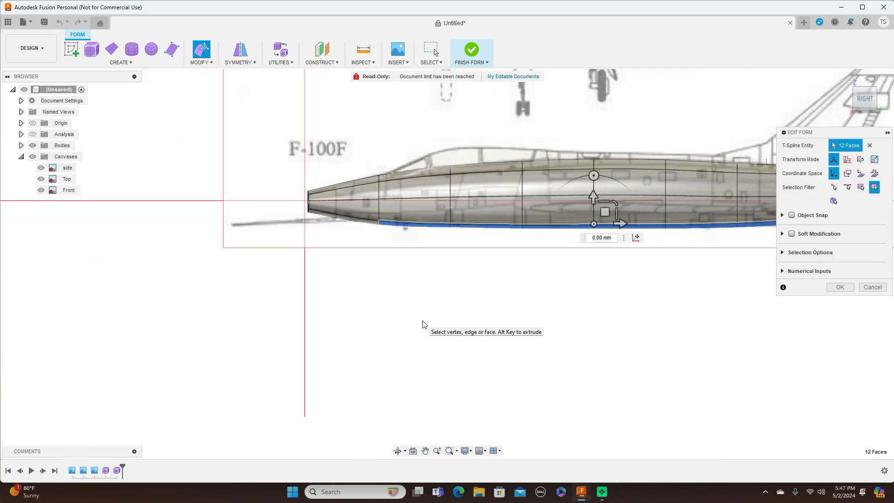
scroll(635, 314, down, 2)
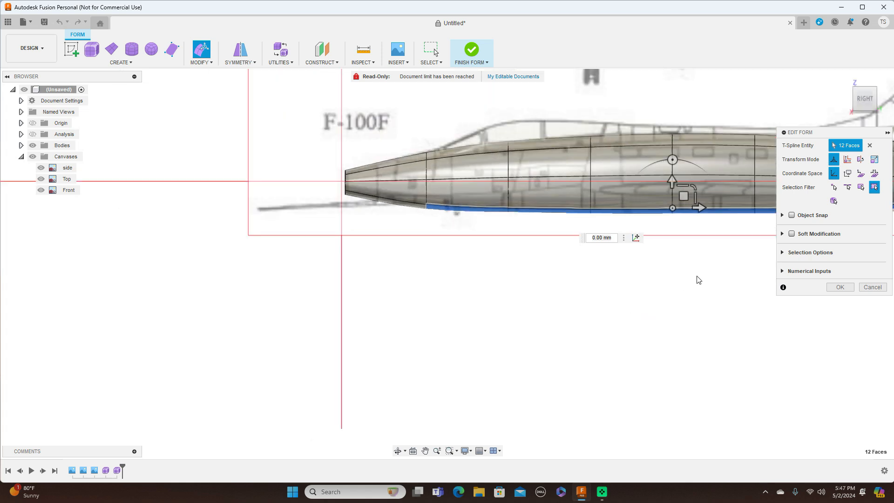
middle_drag(713, 293, 498, 343)
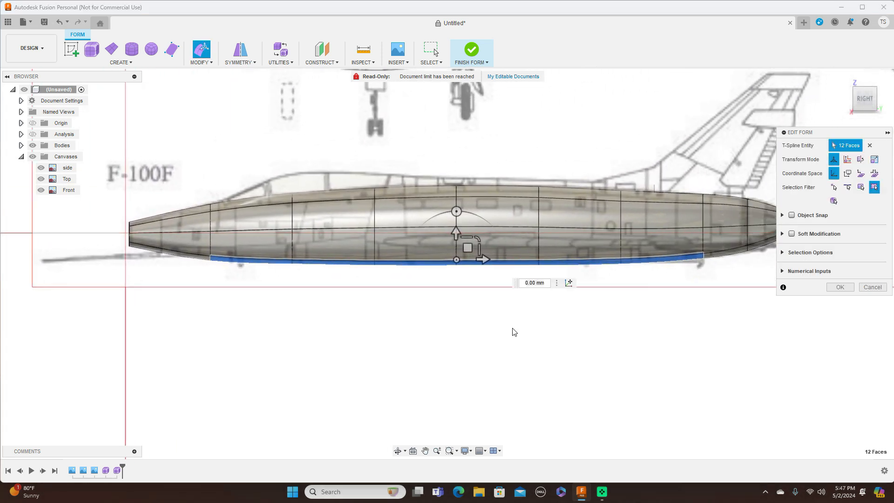
drag(466, 247, 468, 246)
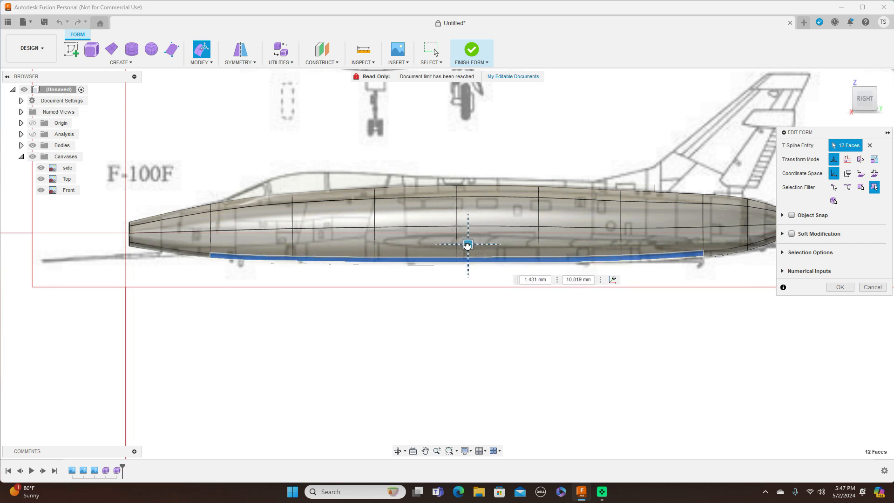
drag(467, 246, 467, 246)
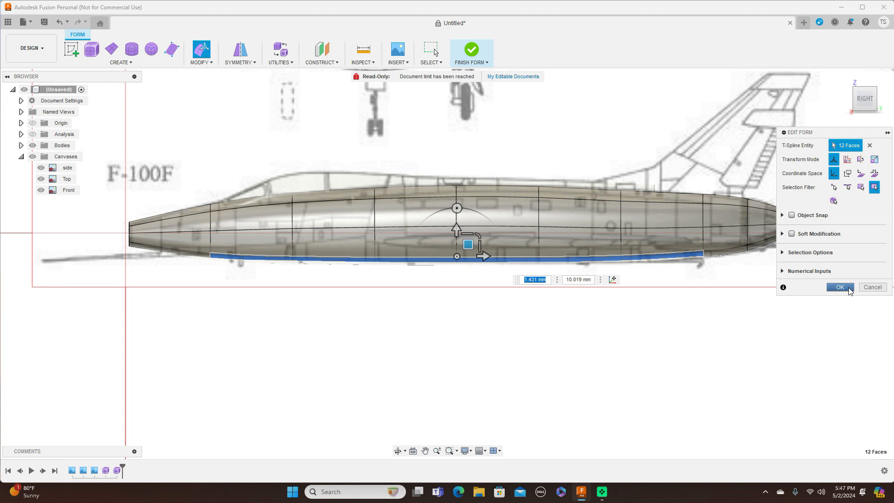
click(840, 287)
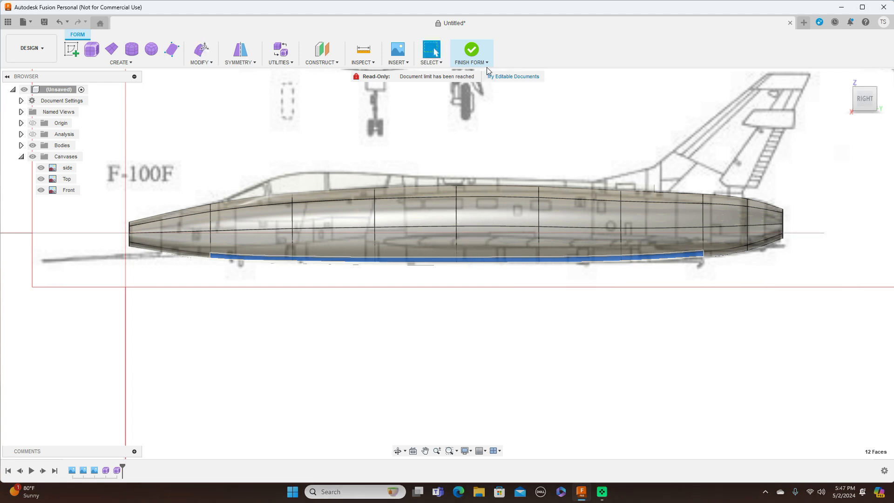
click(470, 52)
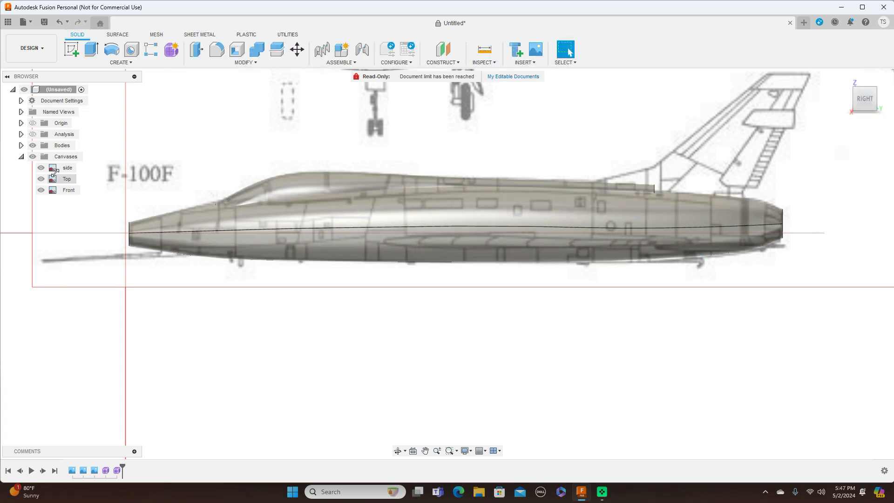
Step: Hide the reference canvases and inspect the reshaped fuselage from the right side
click(33, 156)
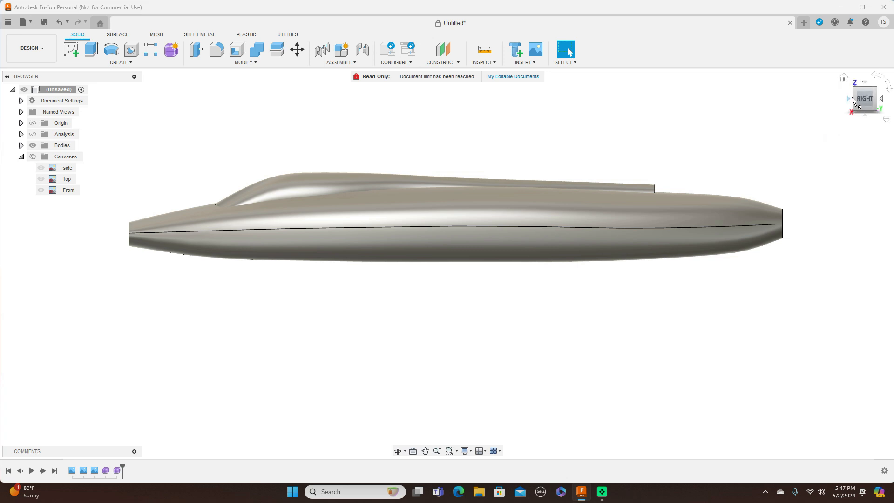
mouse_move(855, 100)
mouse_down()
mouse_move(883, 95)
mouse_move(826, 107)
mouse_move(875, 95)
mouse_move(854, 101)
mouse_up()
click(869, 101)
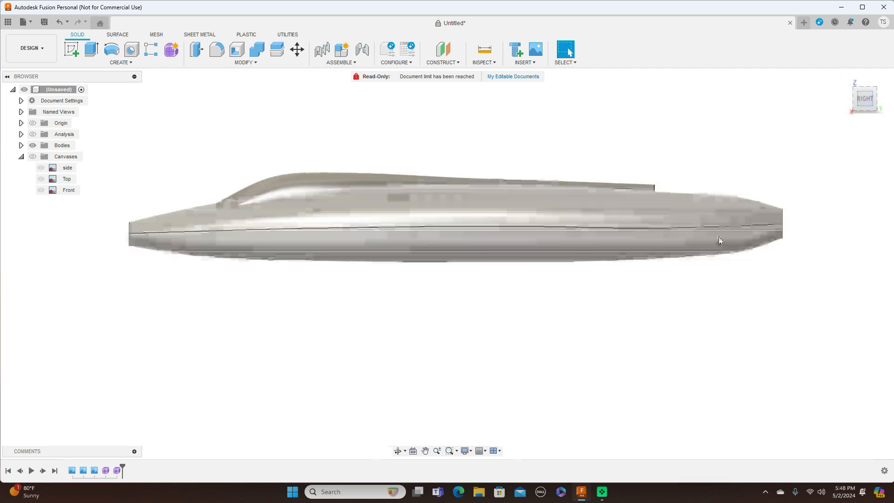
Step: Show the reference canvases again over the side view and list the individual bodies
click(33, 157)
scroll(611, 308, up, 5)
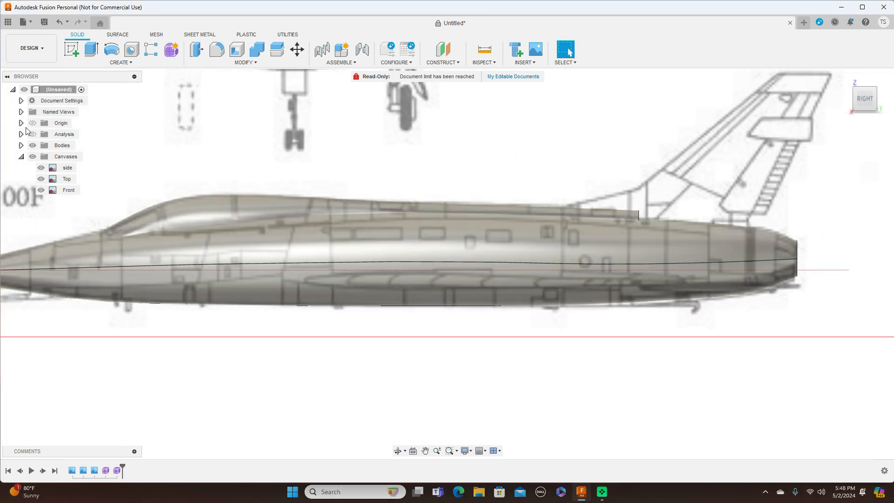
click(21, 145)
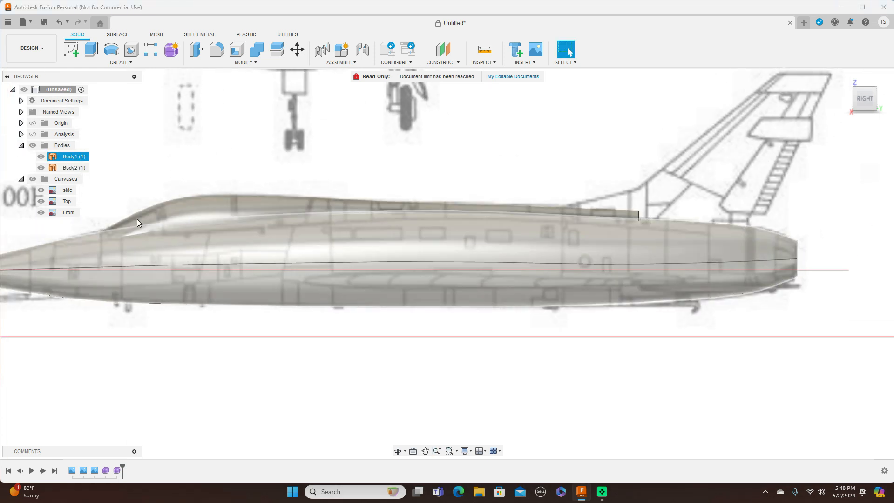
Step: Hide both bodies and start a sketch on the aircraft's vertical centre plane over the side-view canvas
click(43, 157)
click(41, 156)
click(40, 168)
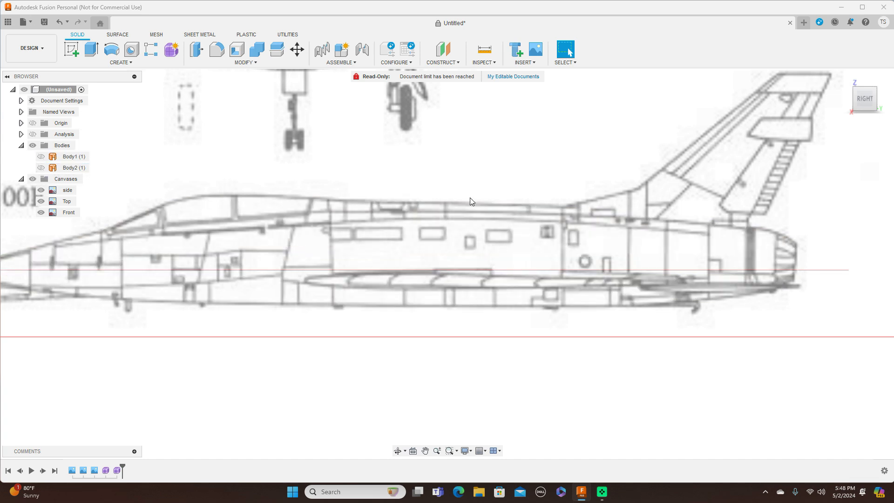
scroll(498, 224, down, 4)
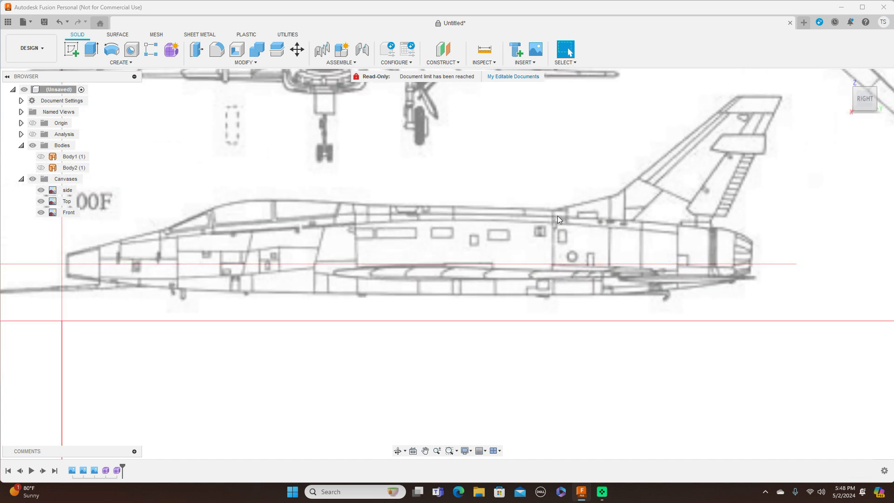
middle_drag(557, 216, 540, 272)
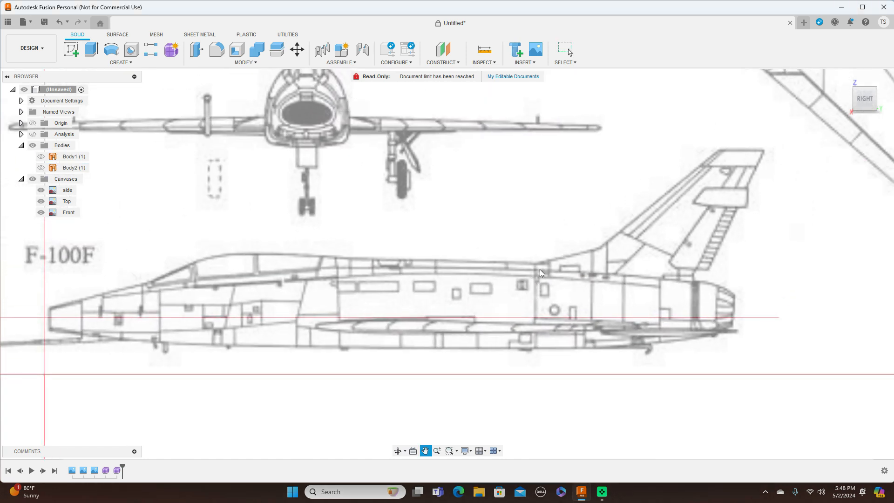
click(72, 48)
click(79, 287)
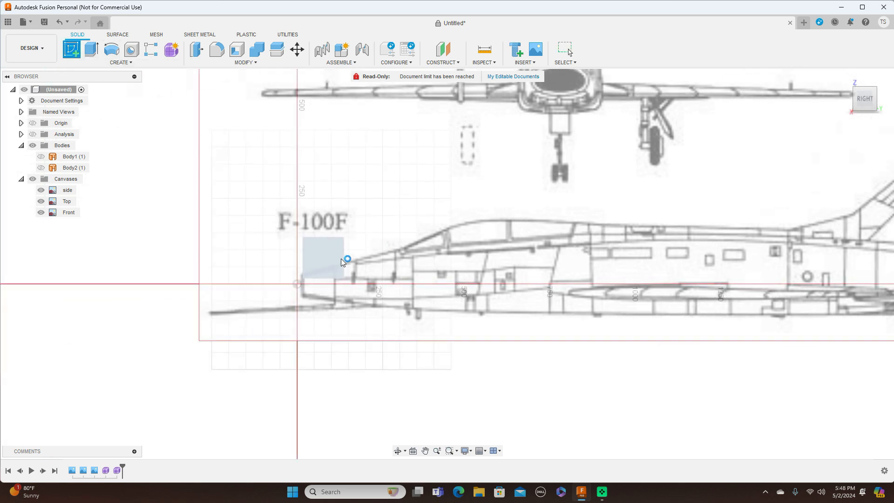
middle_drag(681, 183, 187, 222)
scroll(378, 237, up, 2)
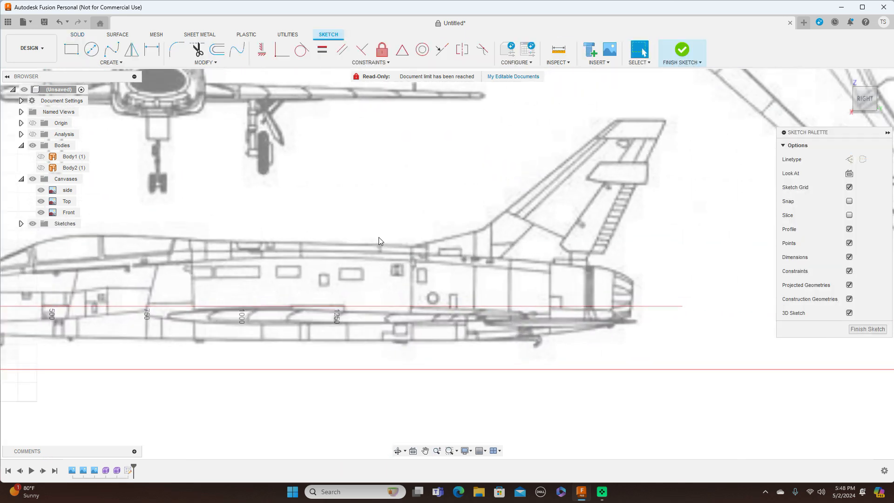
Step: Draw a nearly horizontal line about 811 mm long through the upper rear fuselage, running forward from the tail, and finish the sketch
key(l)
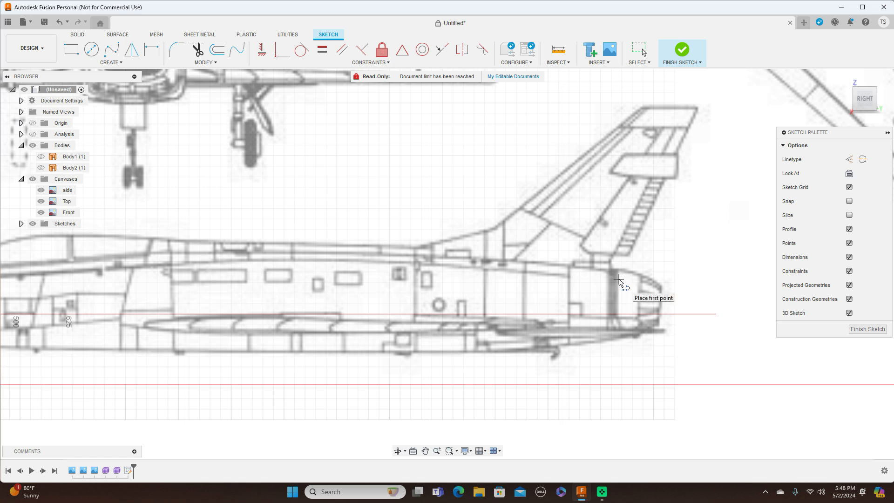
drag(618, 280, 364, 281)
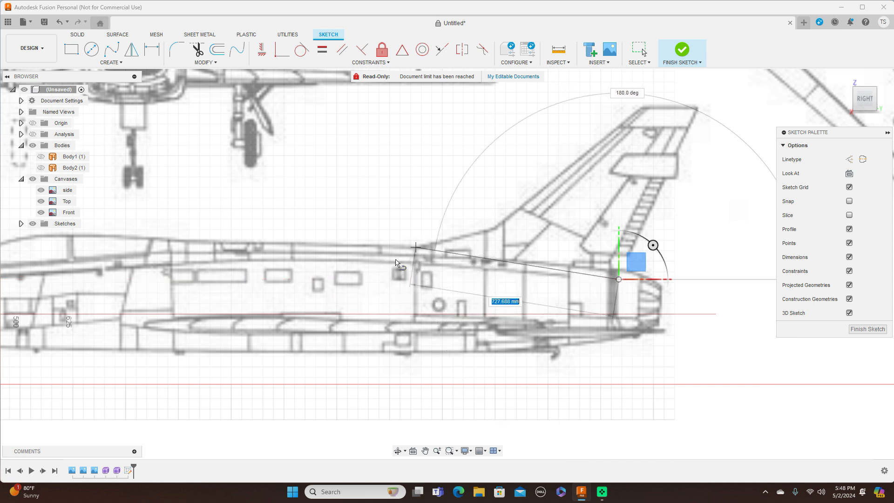
click(276, 284)
right_click(276, 284)
click(311, 283)
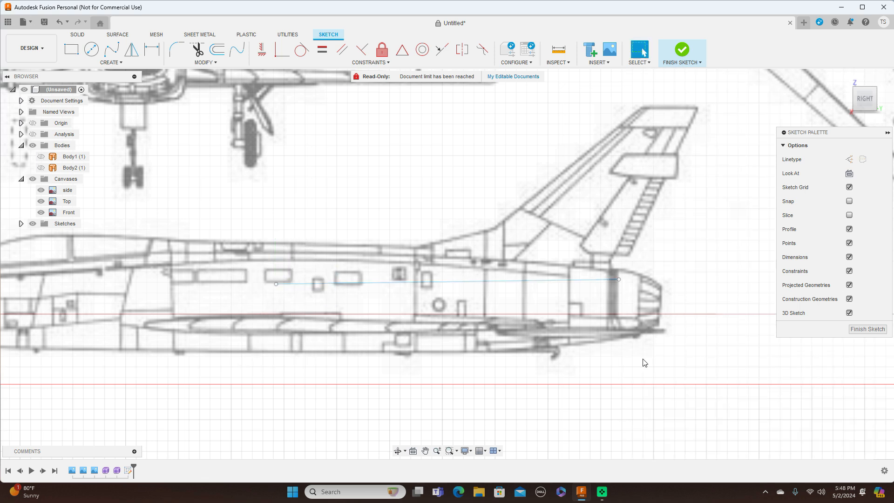
click(866, 329)
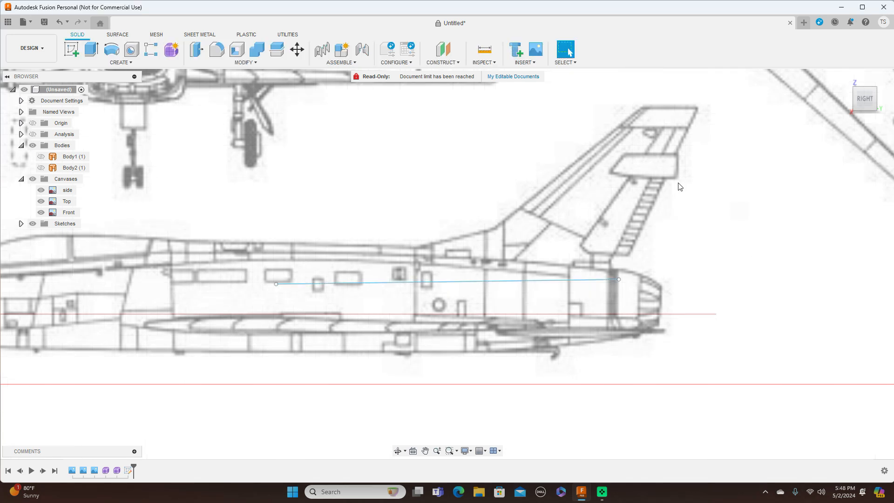
Step: Construct a plane at an angle of 0.0 deg through the sketched rear-fuselage line
click(544, 283)
scroll(546, 286, down, 5)
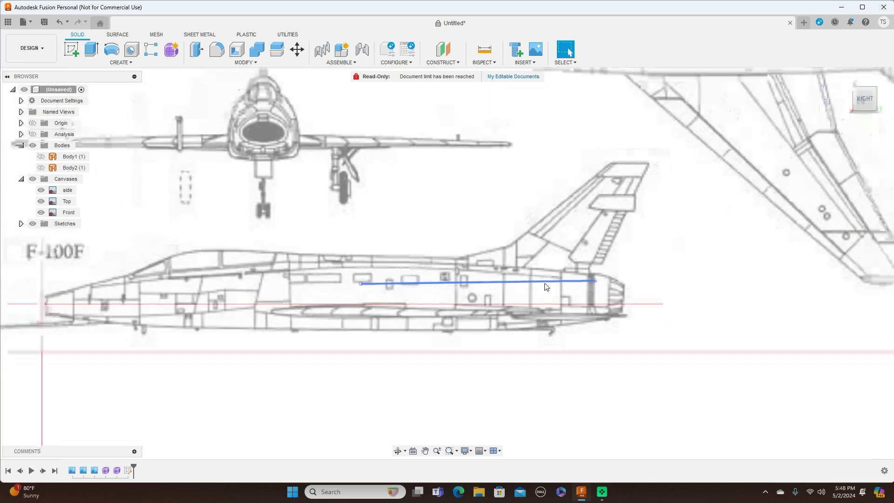
key(Escape)
scroll(461, 292, up, 2)
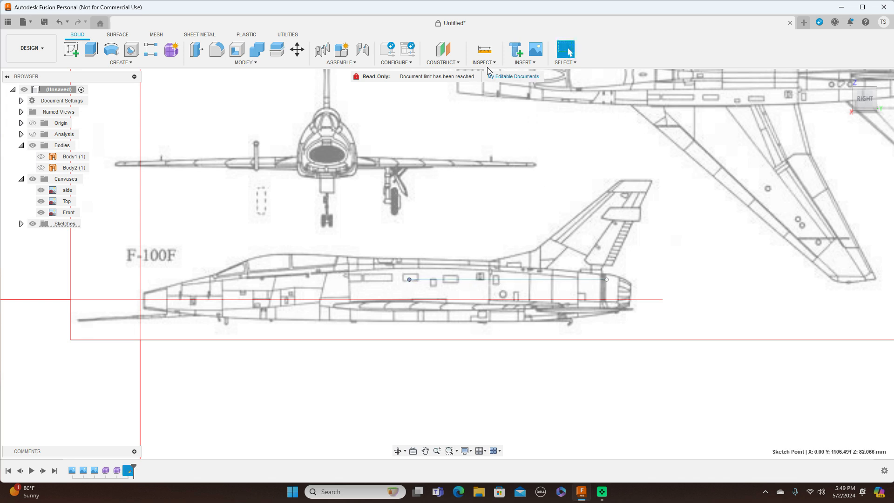
click(451, 64)
click(449, 83)
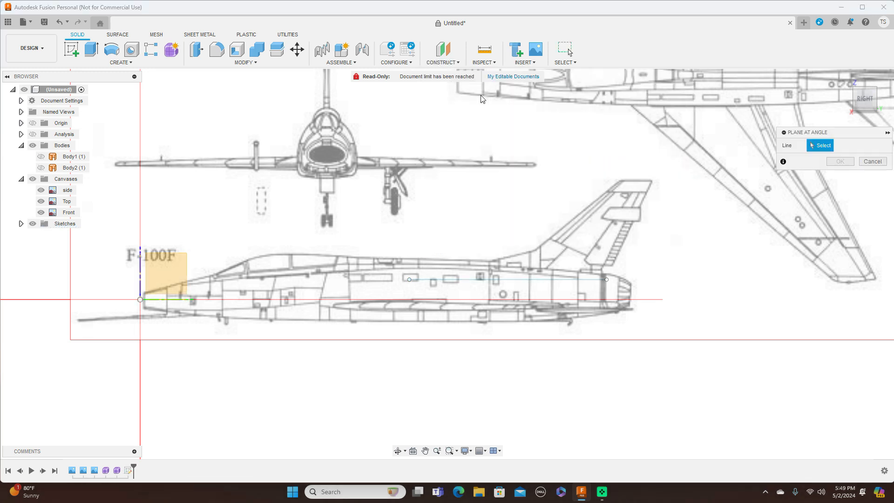
click(509, 280)
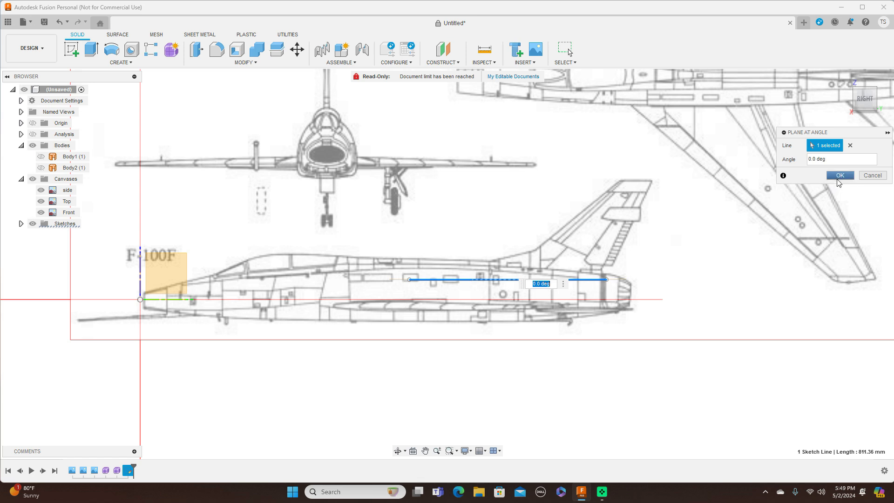
click(837, 178)
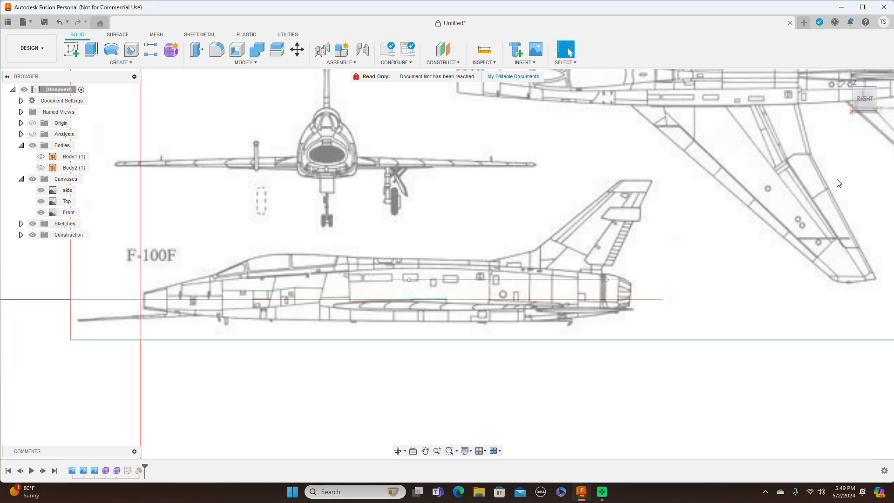
Step: Start a sketch on the new angled plane and rotate the top view so the nose points left
click(865, 114)
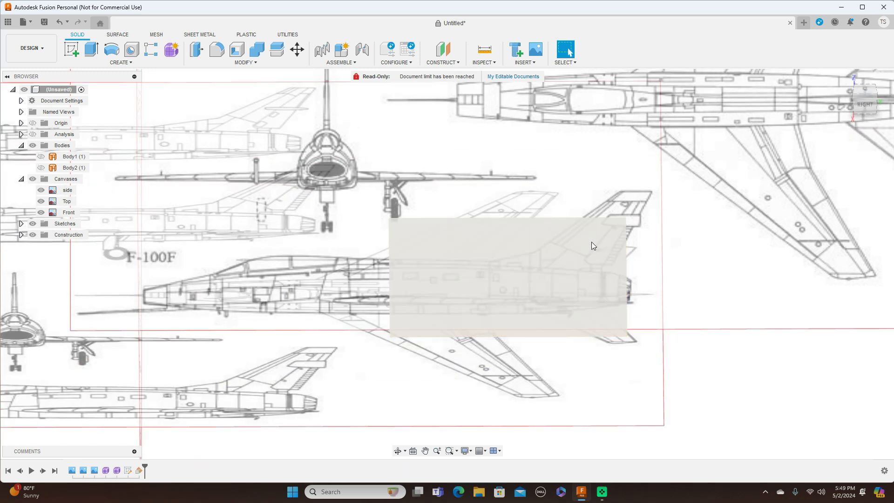
click(595, 239)
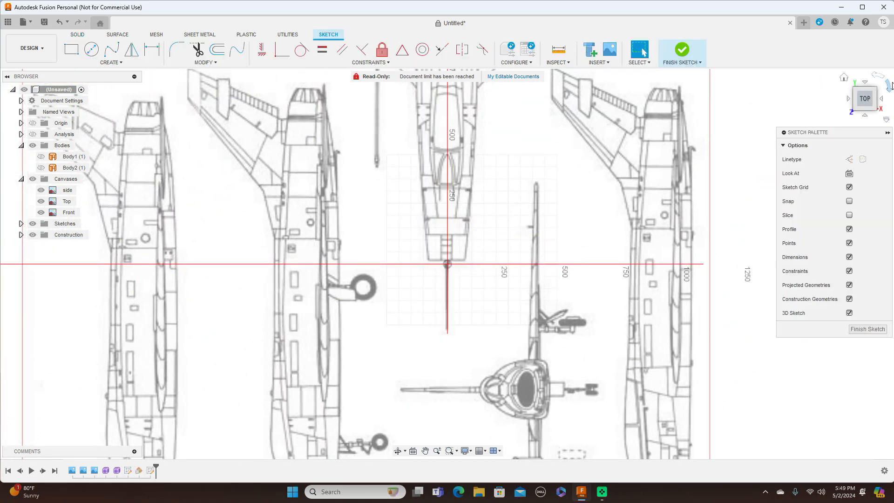
click(889, 89)
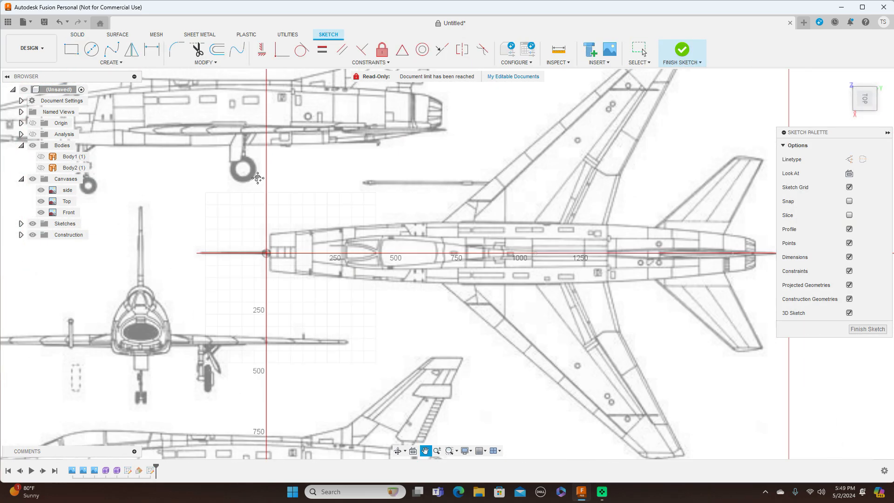
scroll(406, 240, up, 4)
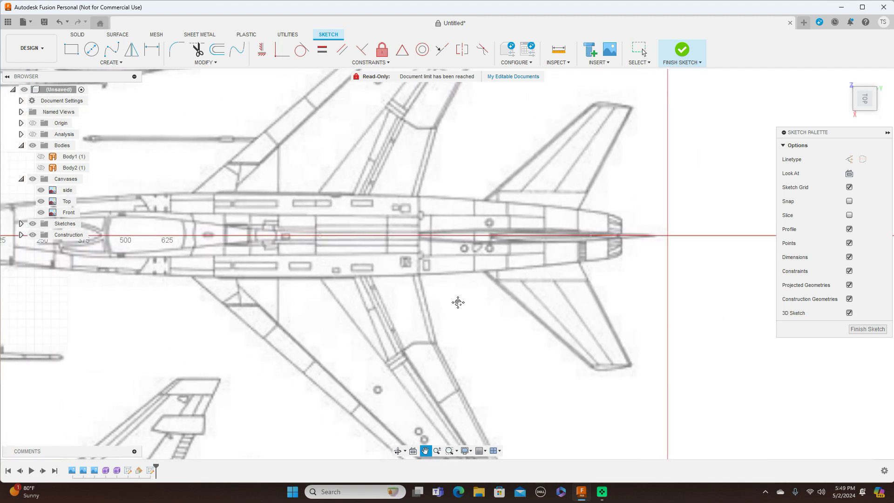
Step: Draw a five-point fit point spline along one side of the fin, starting on the mid-fuselage centreline and ending on it at the tail
click(111, 48)
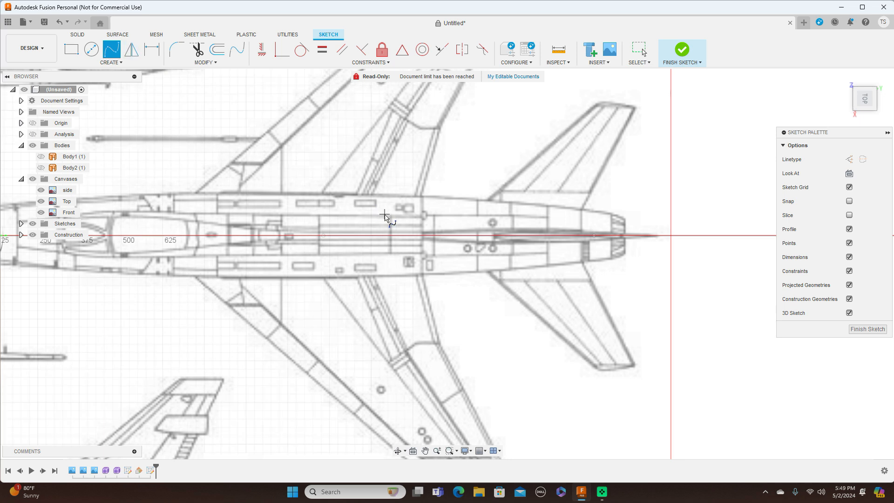
scroll(381, 216, up, 2)
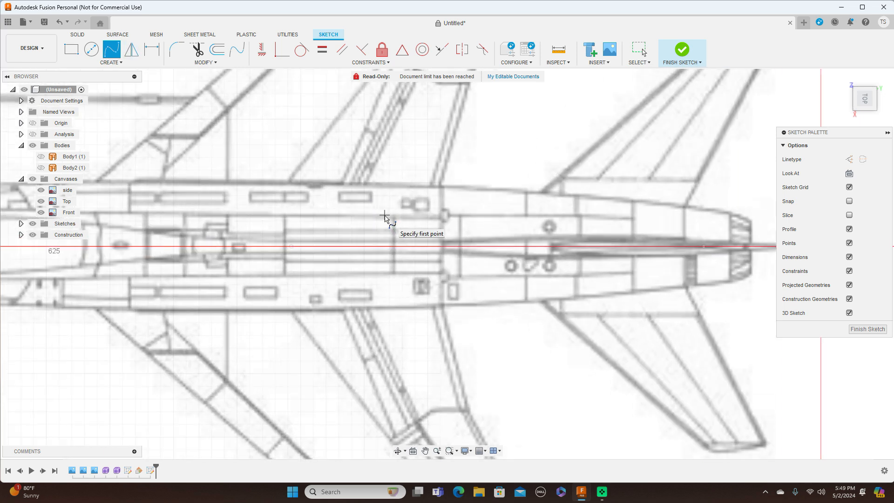
click(291, 246)
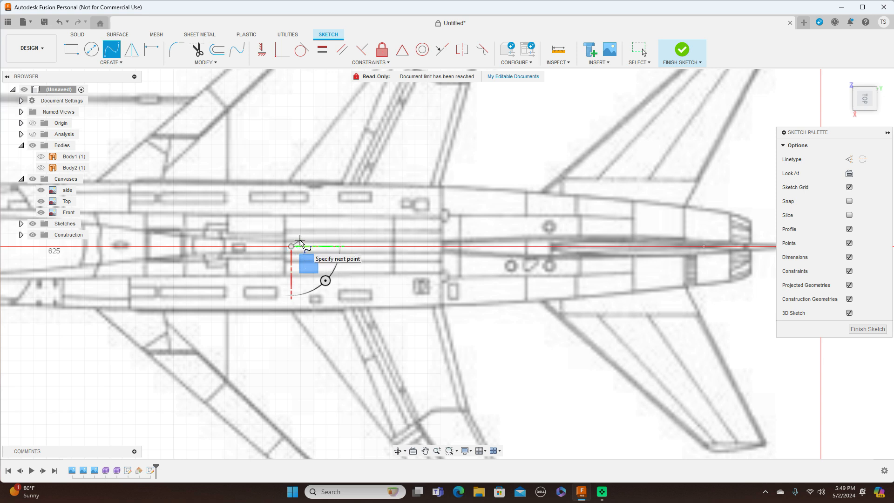
scroll(300, 242, up, 3)
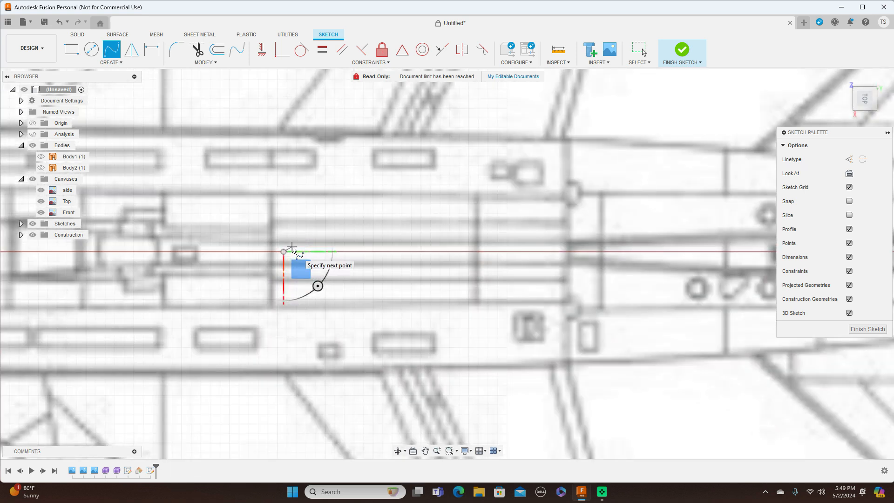
click(290, 246)
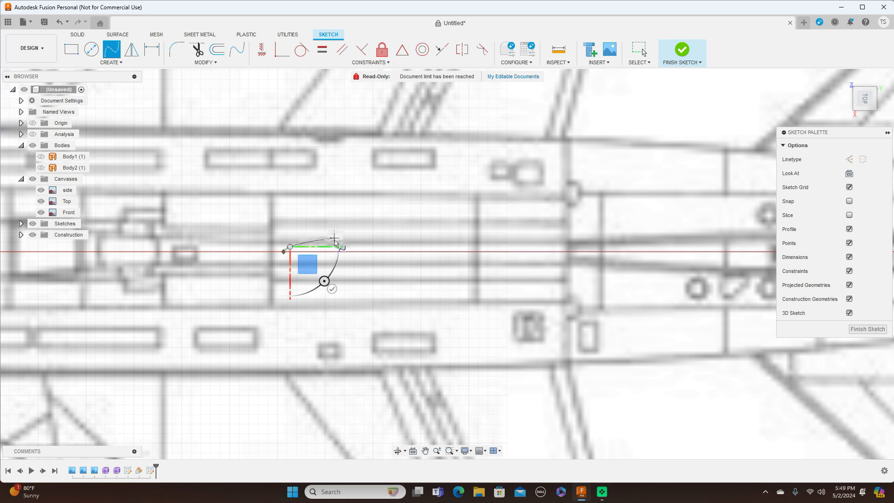
click(334, 241)
scroll(558, 235, down, 2)
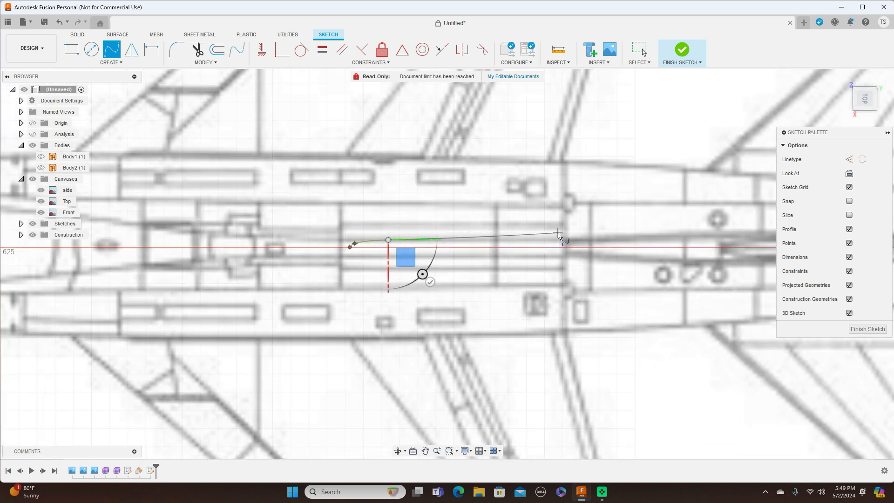
scroll(558, 235, down, 3)
scroll(451, 230, up, 2)
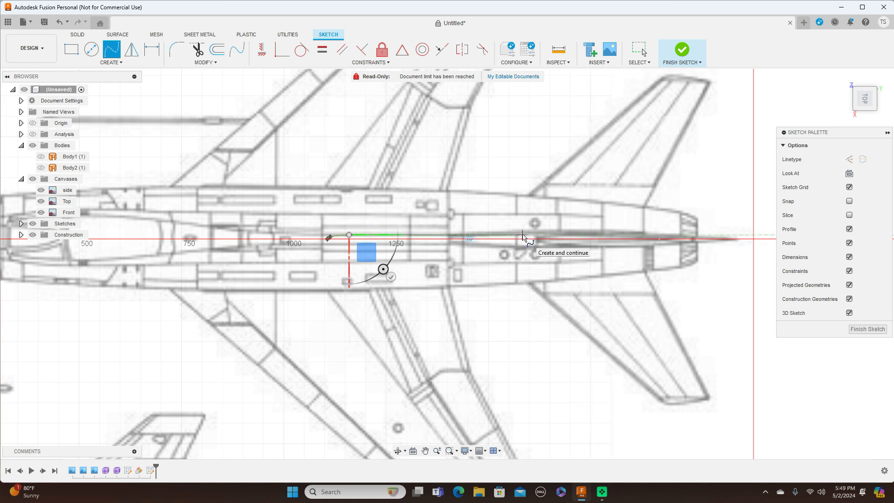
click(523, 236)
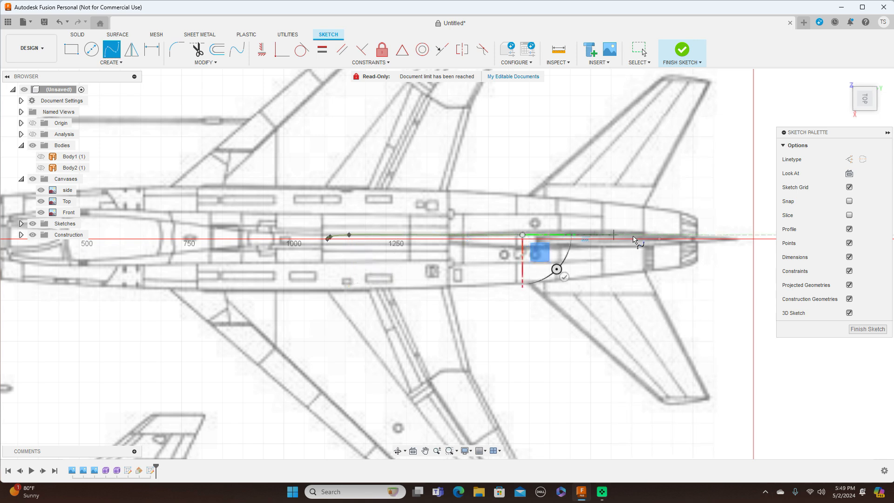
right_click(661, 242)
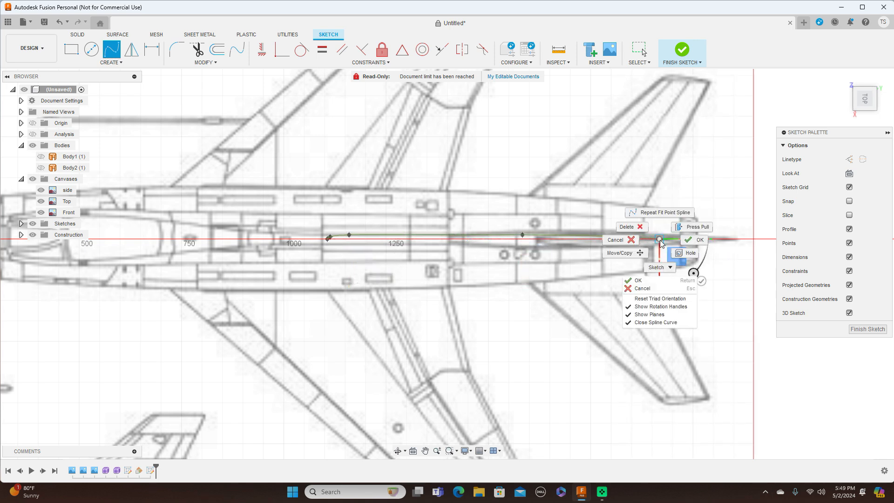
click(679, 251)
Step: Bulge the spline outward by moving its rear intermediate point to about X -21.8, Y 1586.6 mm and its middle point to X -16.1, Y 1182.7 mm
click(522, 235)
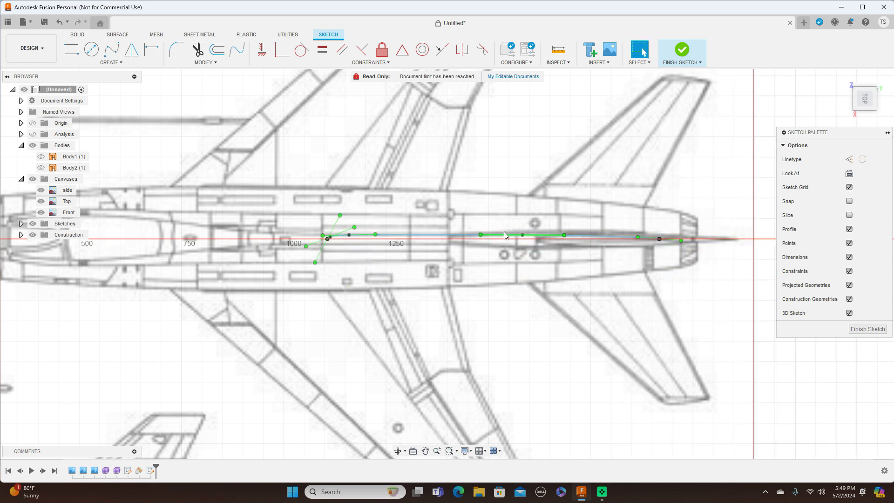
drag(522, 234, 523, 230)
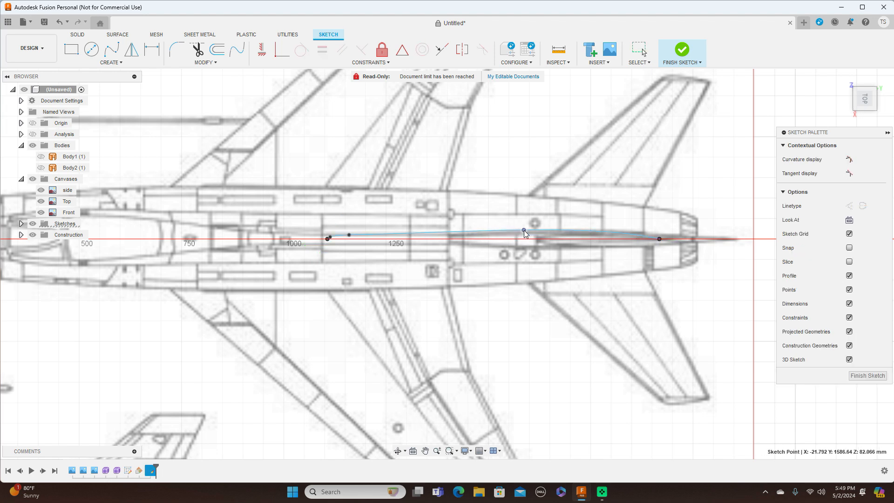
drag(349, 235, 358, 232)
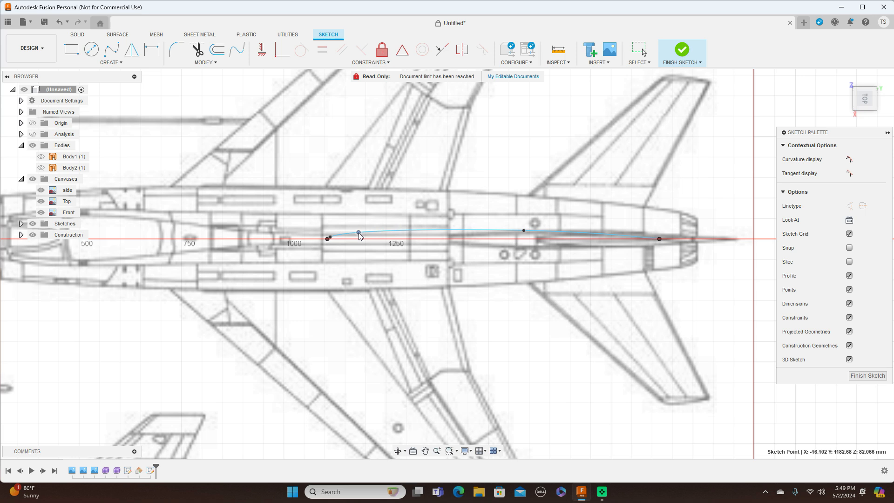
Step: Refine the spline's rounded front by moving its second point to about X -6.2, Y 1112.6 mm and its third to X -17.7, Y 1187.7 mm
scroll(342, 236, up, 5)
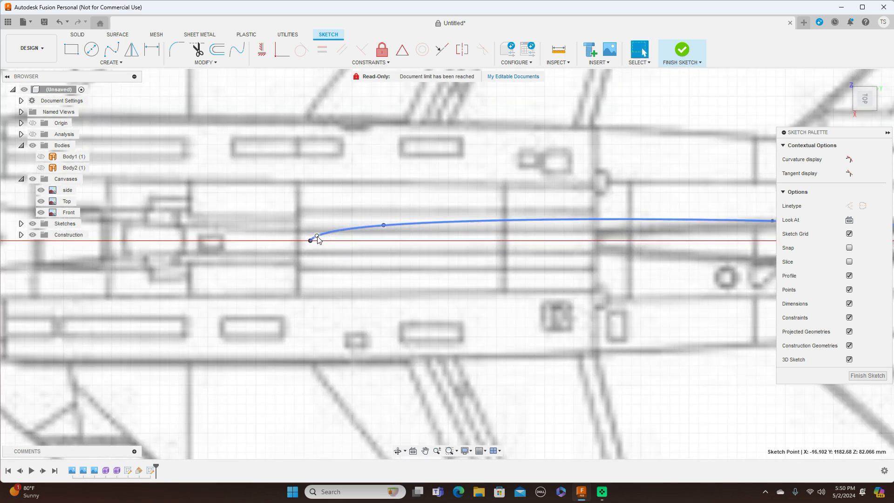
drag(318, 236, 317, 235)
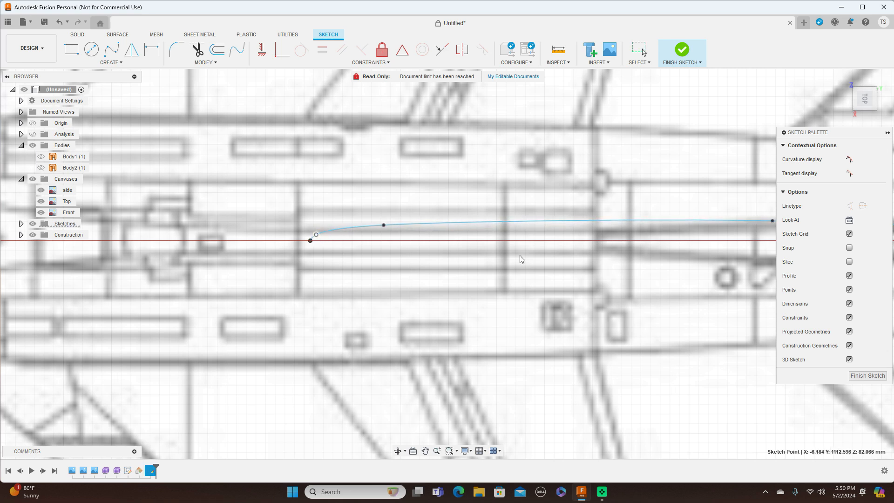
scroll(520, 255, down, 5)
scroll(543, 242, up, 3)
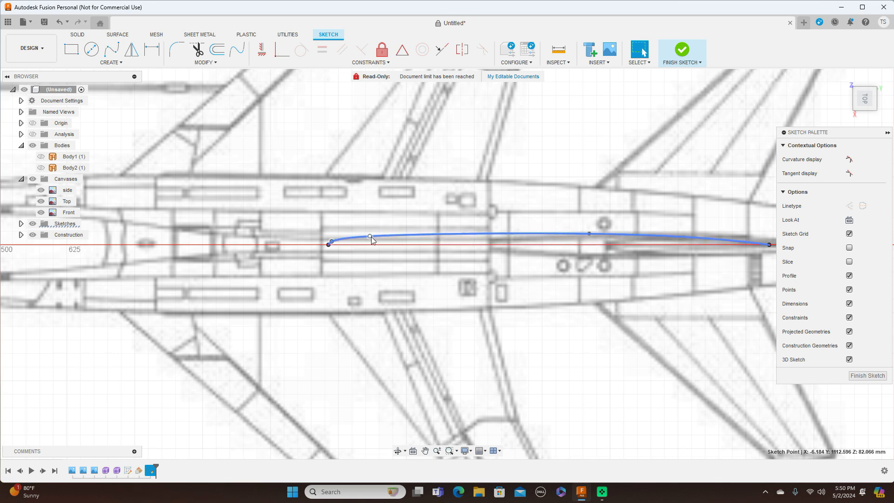
drag(371, 236, 373, 236)
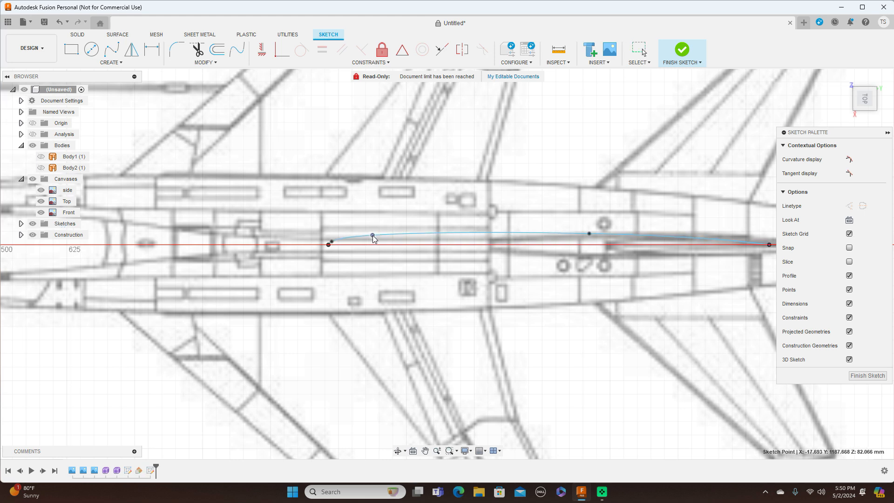
scroll(601, 354, down, 1)
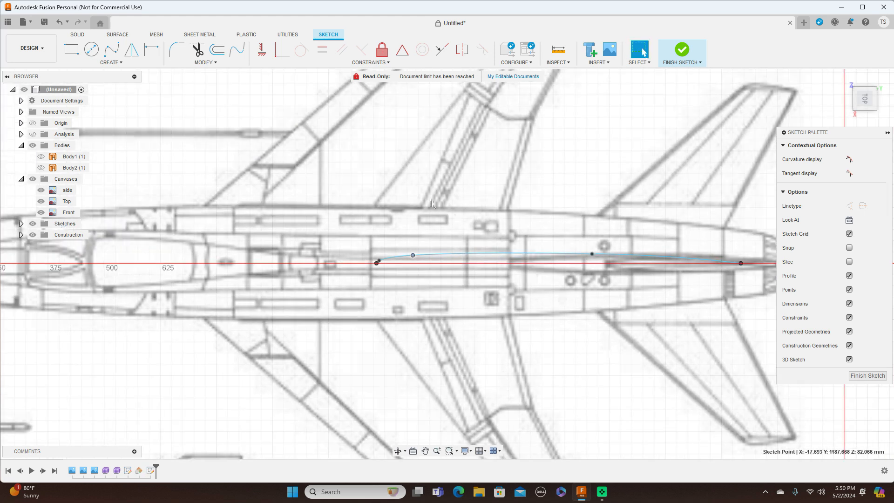
Step: Draw a straight line along the fuselage centreline joining the spline's front and rear endpoints
key(m)
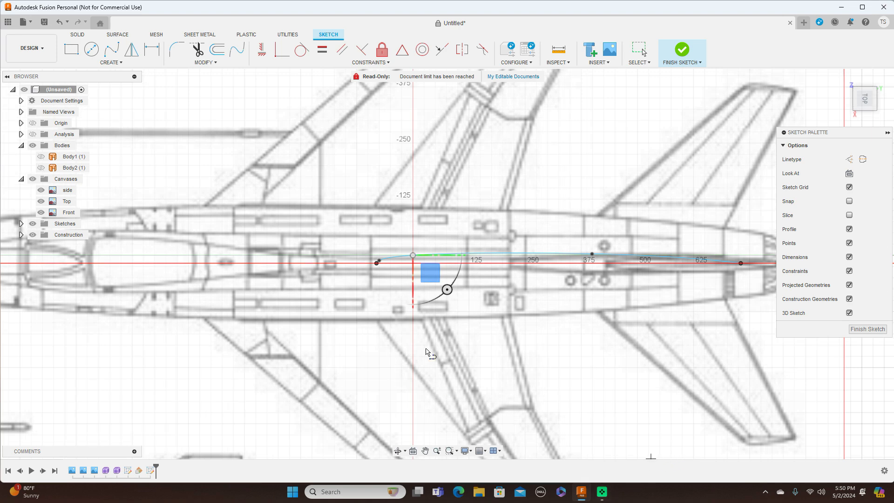
scroll(378, 263, up, 5)
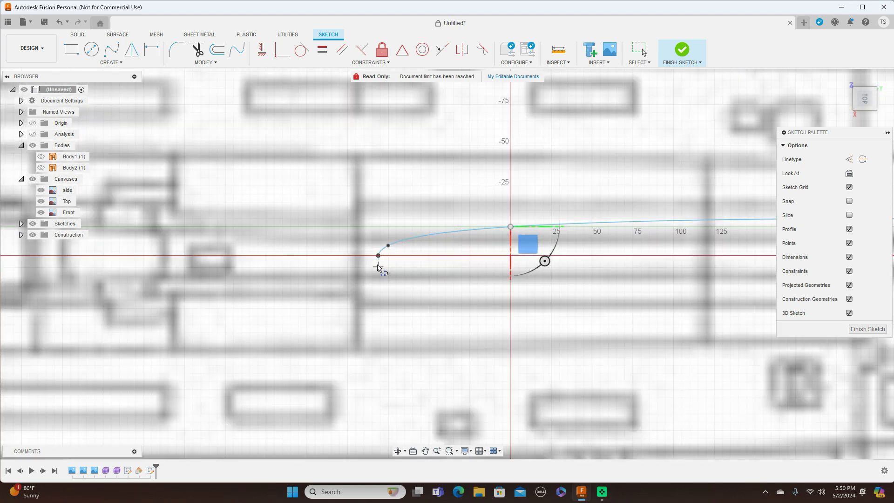
click(377, 256)
scroll(382, 257, down, 5)
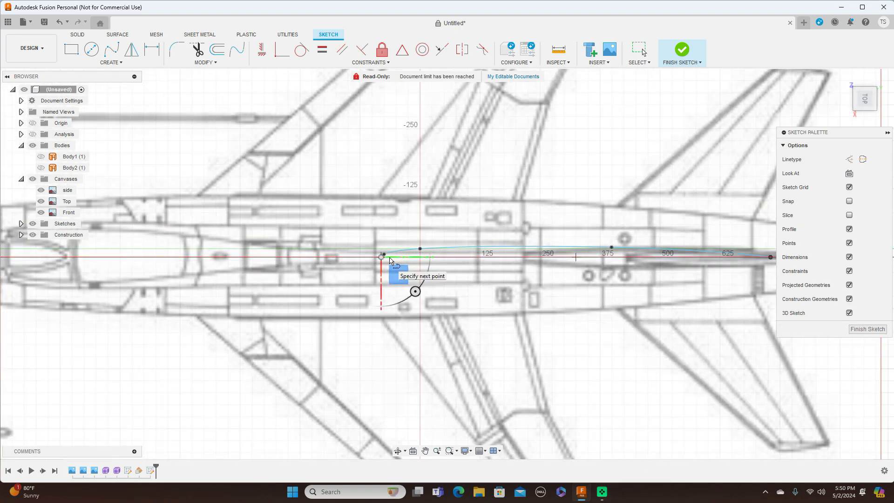
middle_drag(715, 275, 526, 294)
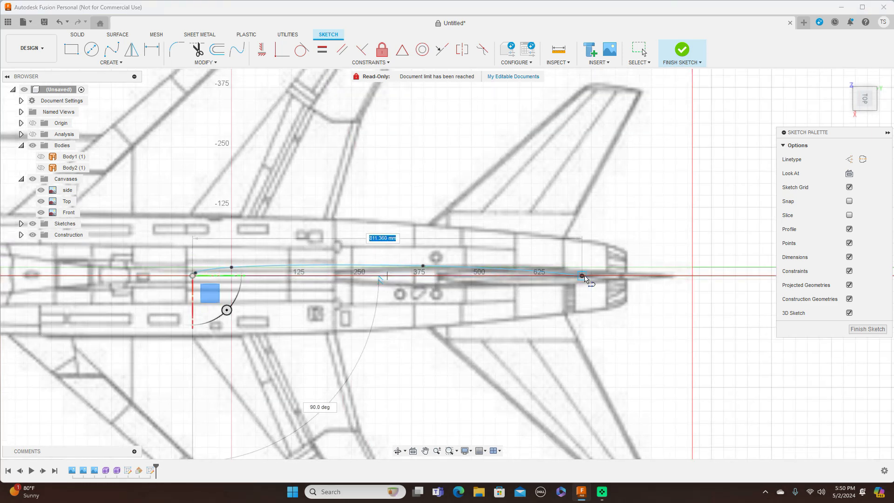
right_click(583, 278)
click(613, 291)
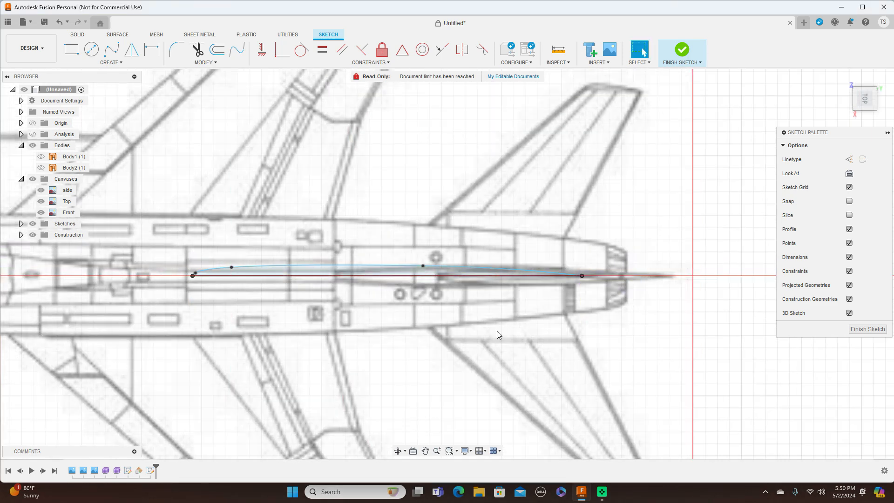
Step: Mirror the spline about the centreline line to close the fin's base profile, and finish the sketch
scroll(494, 332, up, 2)
scroll(494, 332, down, 1)
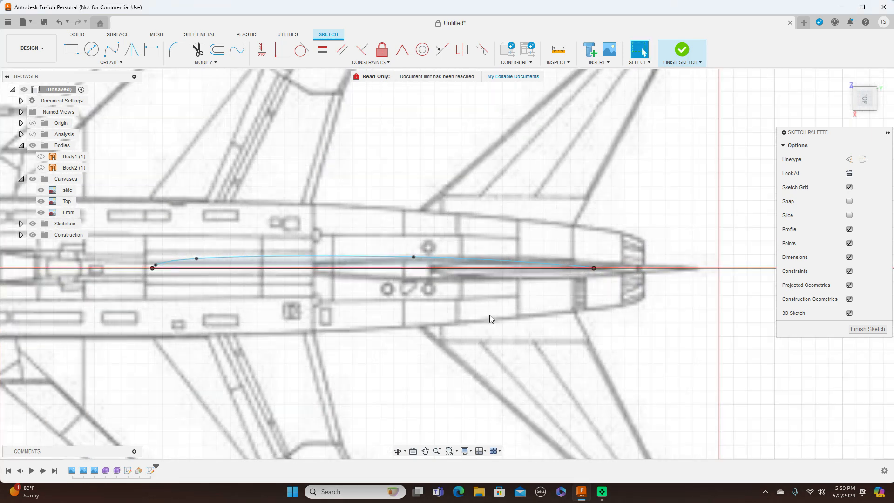
click(131, 48)
click(356, 255)
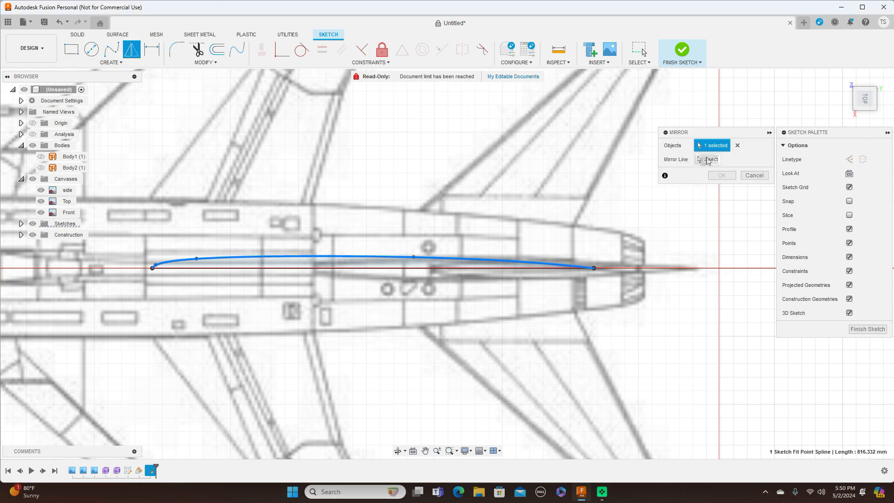
click(707, 159)
click(380, 268)
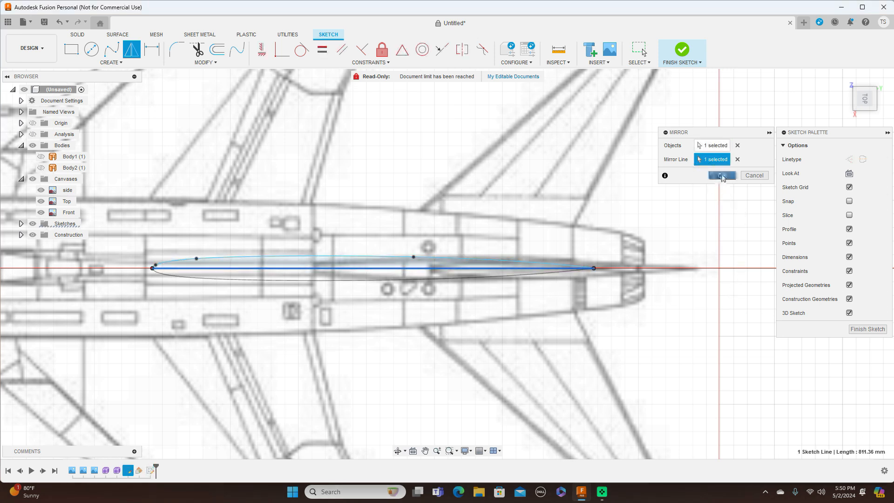
click(721, 175)
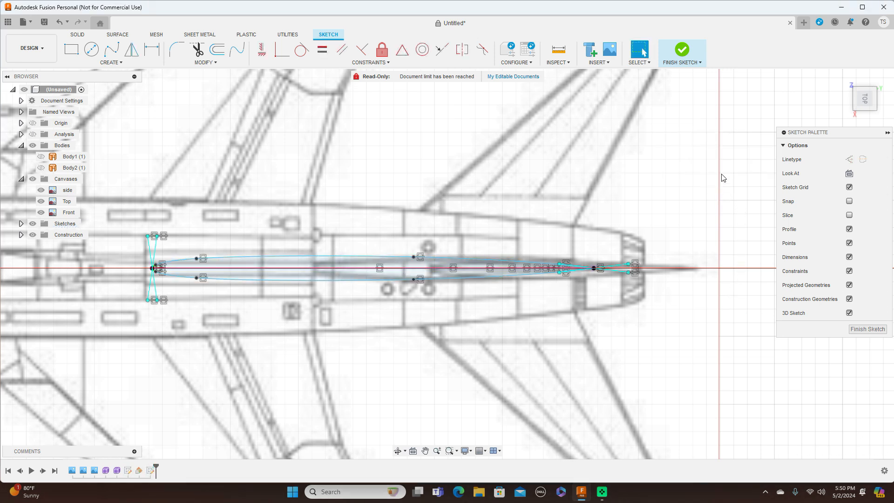
click(869, 329)
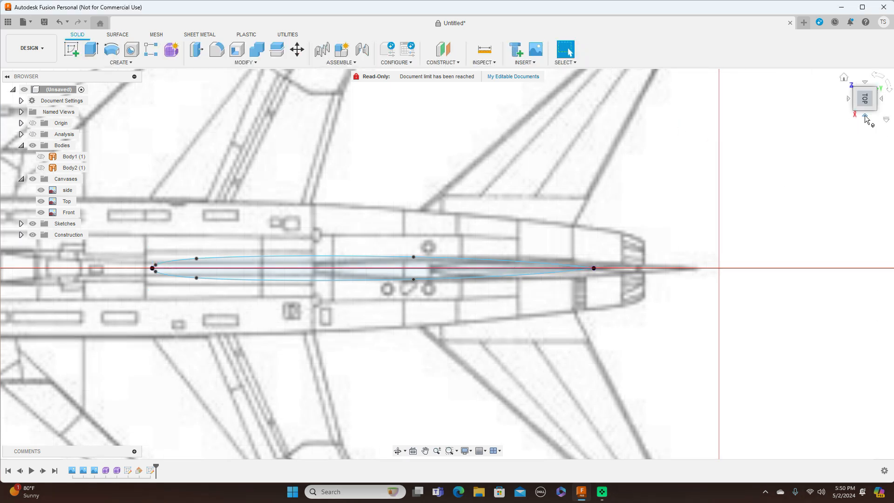
Step: Switch to the right side view and start a sketch on the vertical side plane through the origin
click(864, 116)
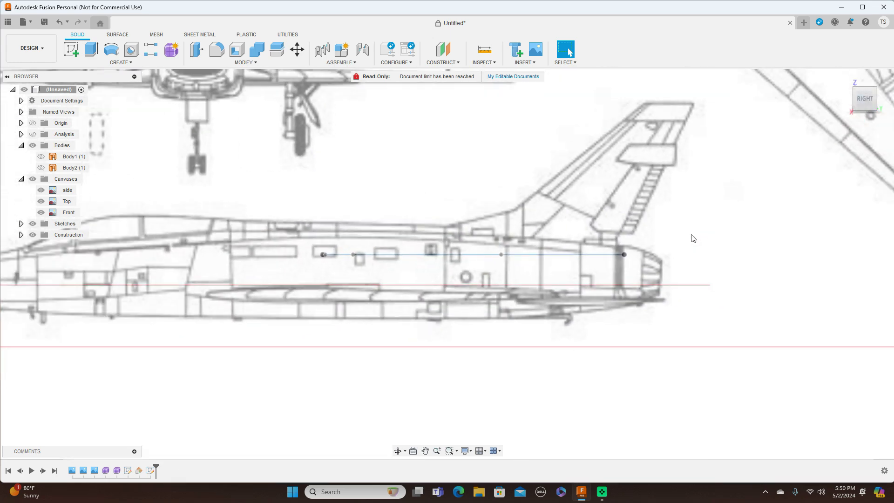
scroll(693, 238, down, 2)
scroll(692, 237, up, 3)
scroll(693, 235, down, 3)
click(71, 49)
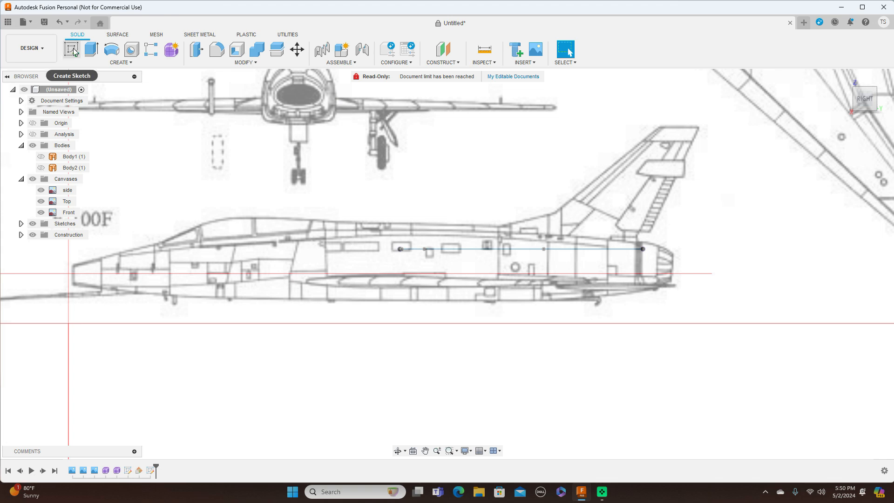
click(96, 247)
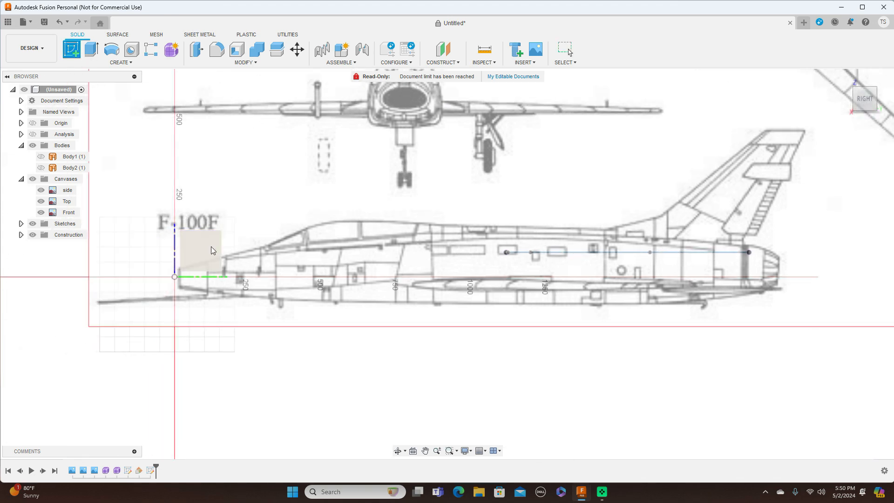
click(211, 247)
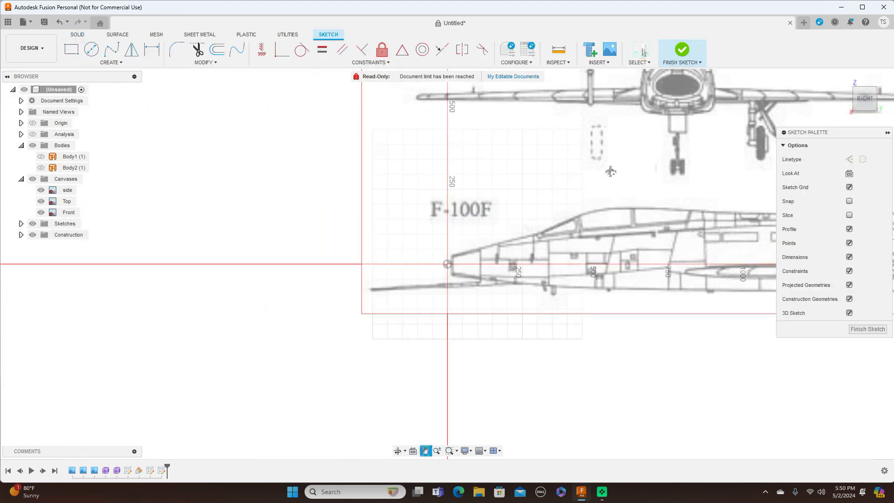
scroll(703, 239, up, 5)
middle_drag(703, 238, 619, 225)
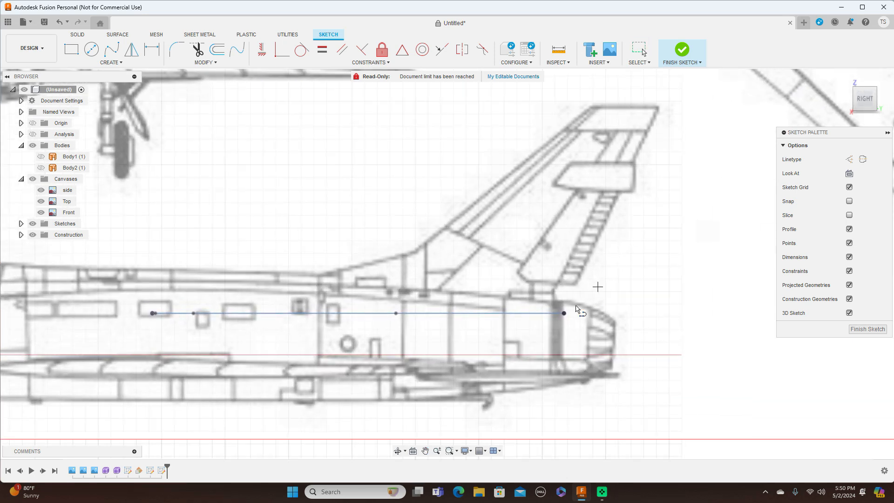
click(564, 313)
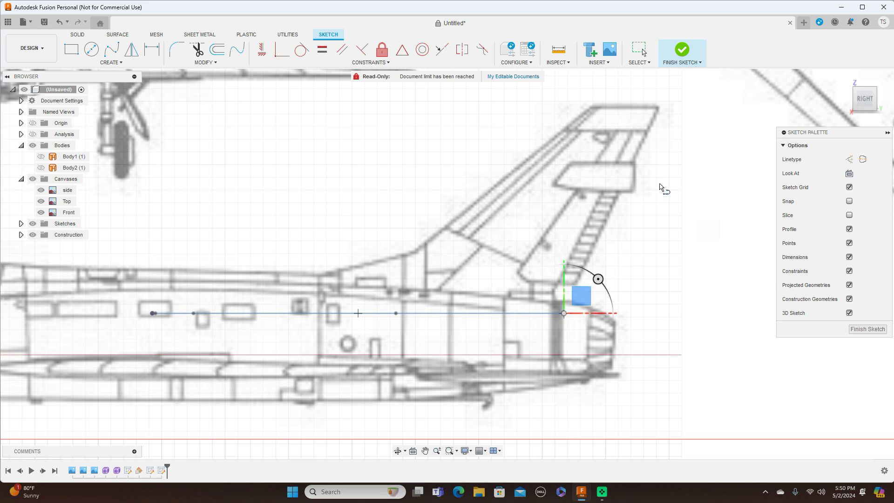
right_click(659, 110)
click(675, 115)
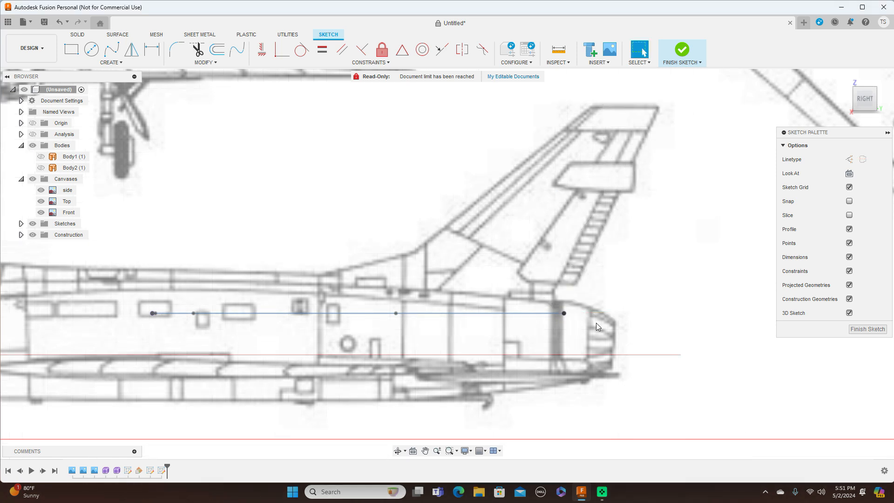
Step: Draw a four-point fit point spline from the base profile's front end, through two points along the dorsal fairing, to the fin's upper front corner
scroll(607, 322, down, 5)
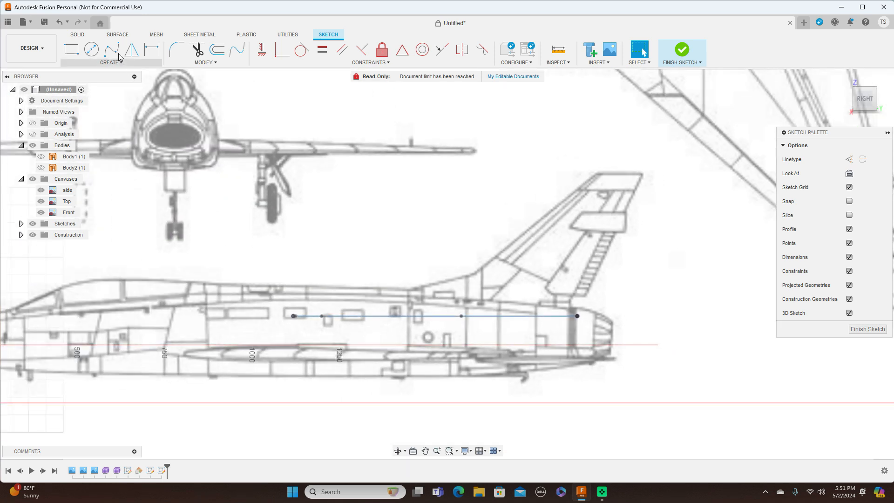
click(111, 48)
scroll(363, 288, up, 5)
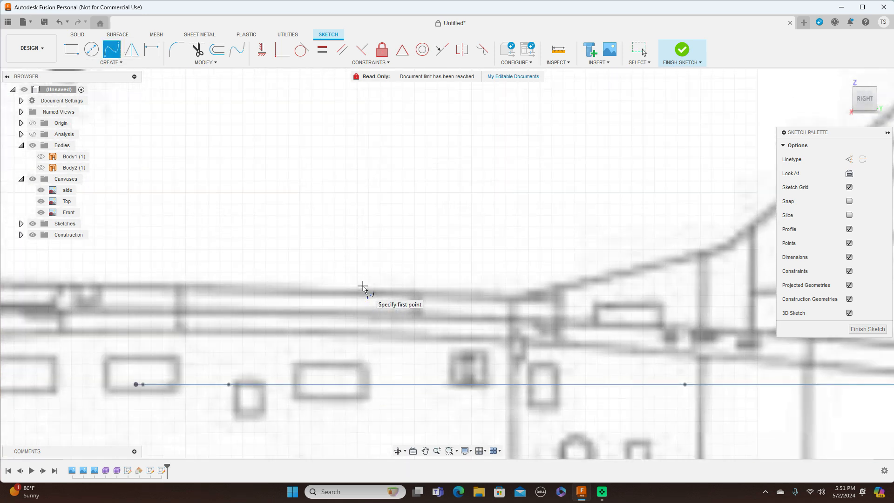
scroll(362, 287, up, 2)
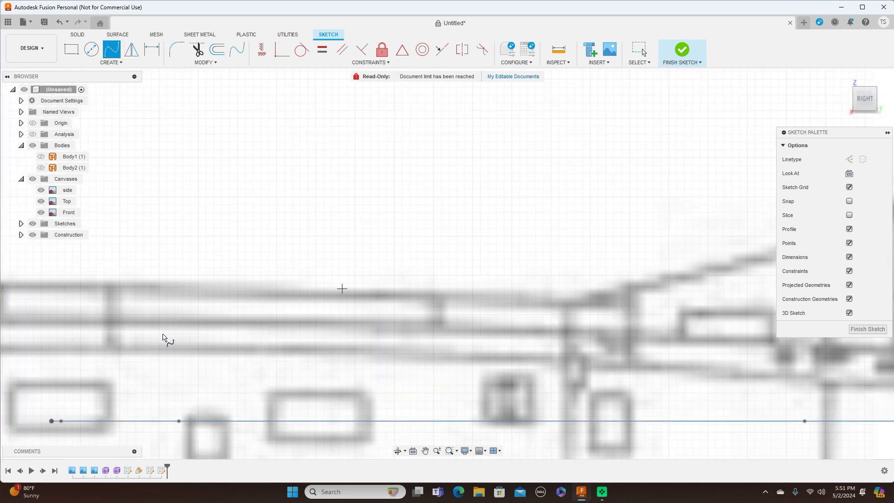
click(52, 422)
scroll(250, 393, down, 3)
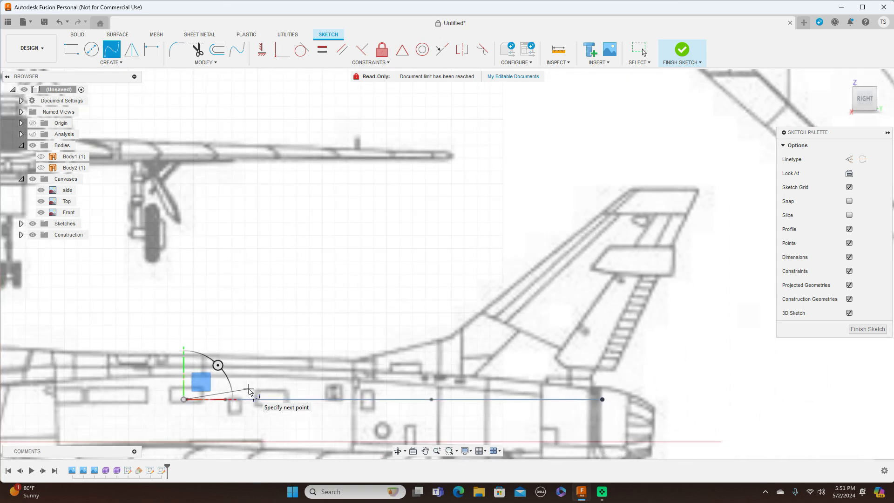
scroll(250, 392, down, 2)
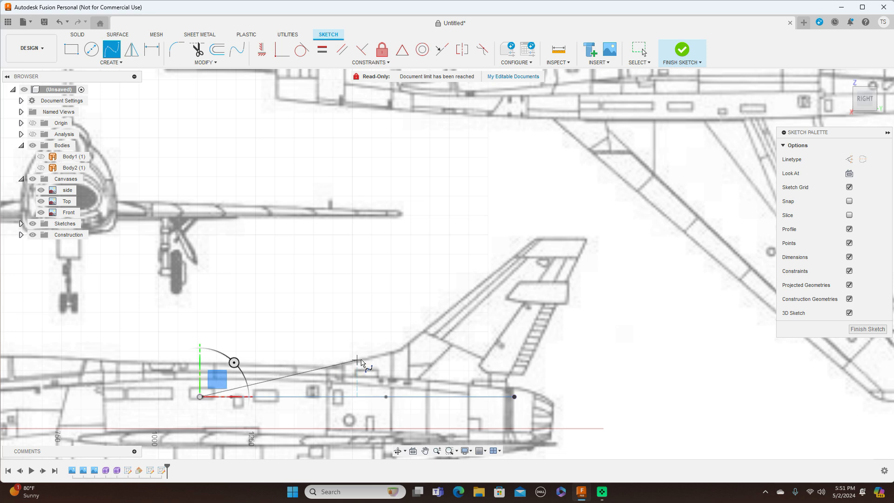
click(362, 359)
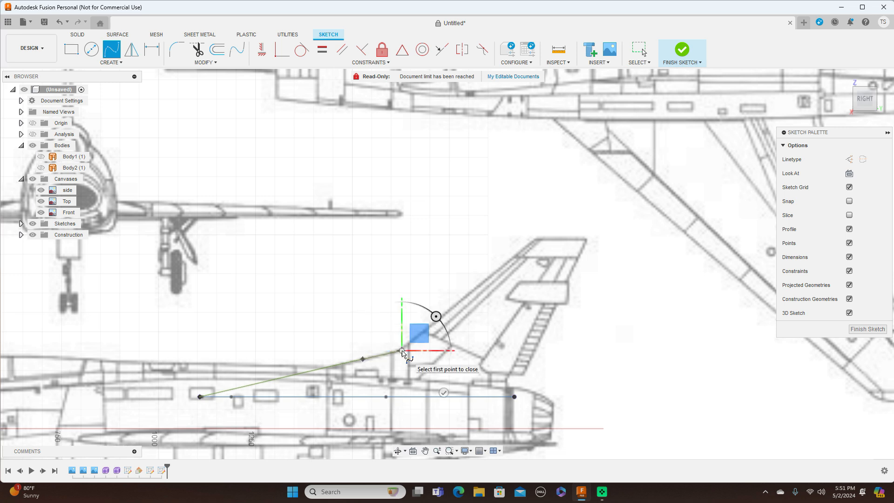
click(401, 350)
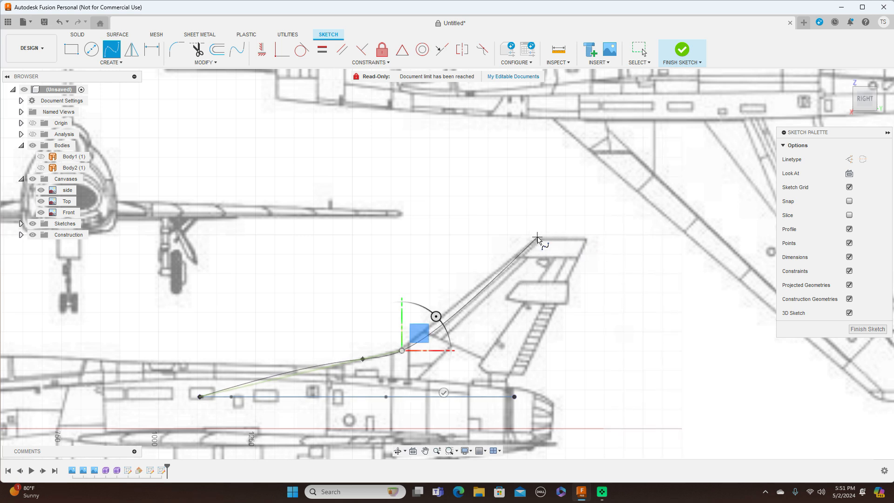
click(536, 238)
right_click(537, 239)
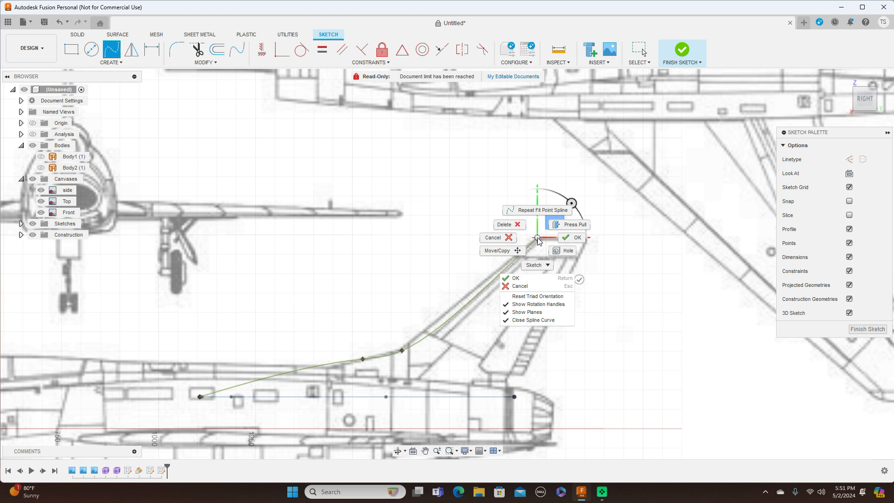
click(566, 238)
Step: Fit the spline to the leading edge: tip tangent handle to about Y 1846.2, Z 388.5, third point Y 1639.6, Z 215.6, second Y 1526.7, Z 173.5 mm
click(458, 303)
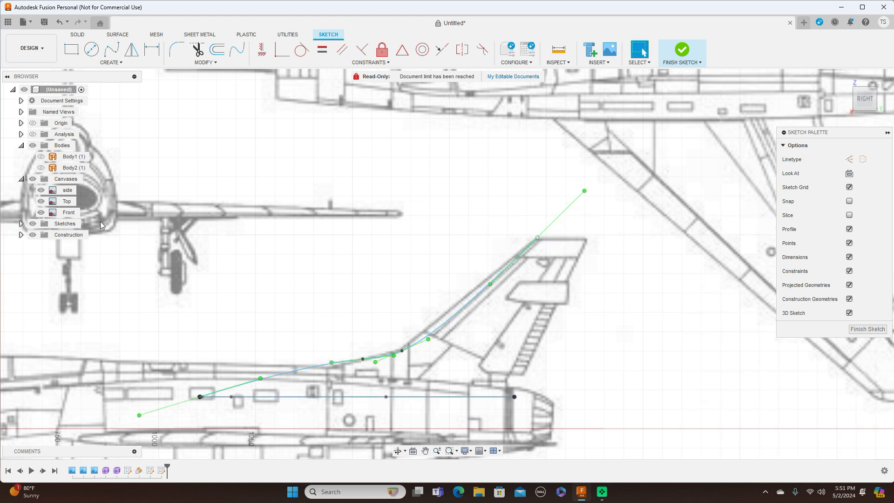
click(21, 223)
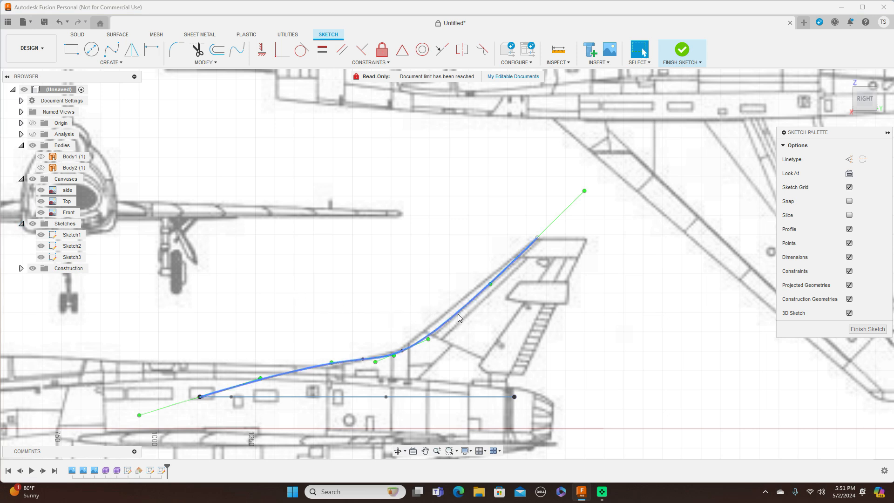
click(485, 277)
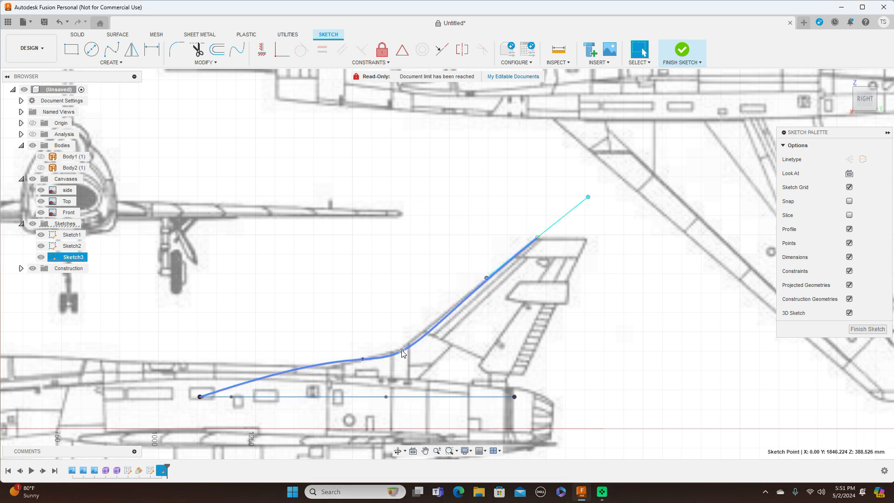
drag(402, 352, 406, 345)
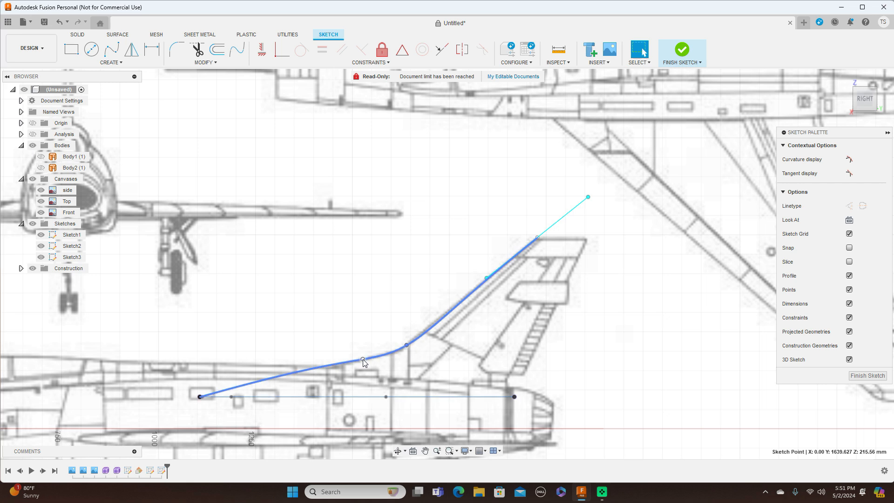
drag(363, 359, 363, 361)
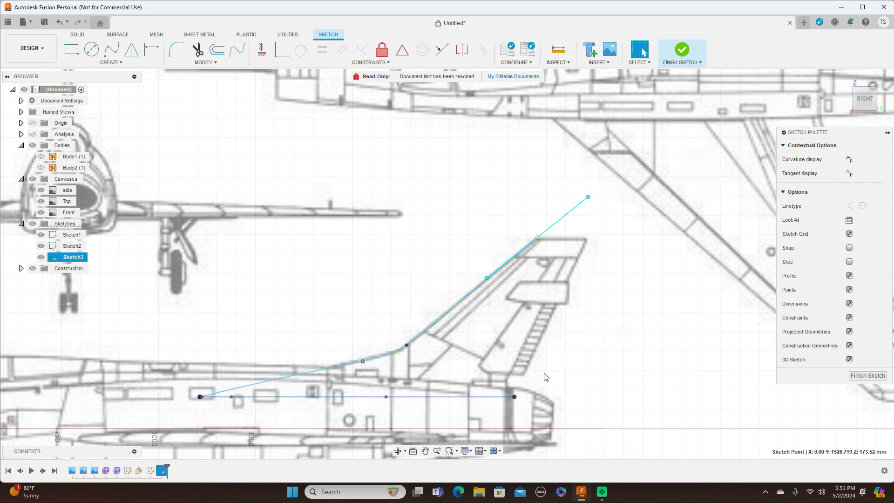
Step: Draw a straight trailing-edge line from the base profile's rear end to the fin's upper rear corner, and finish the sketch
key(l)
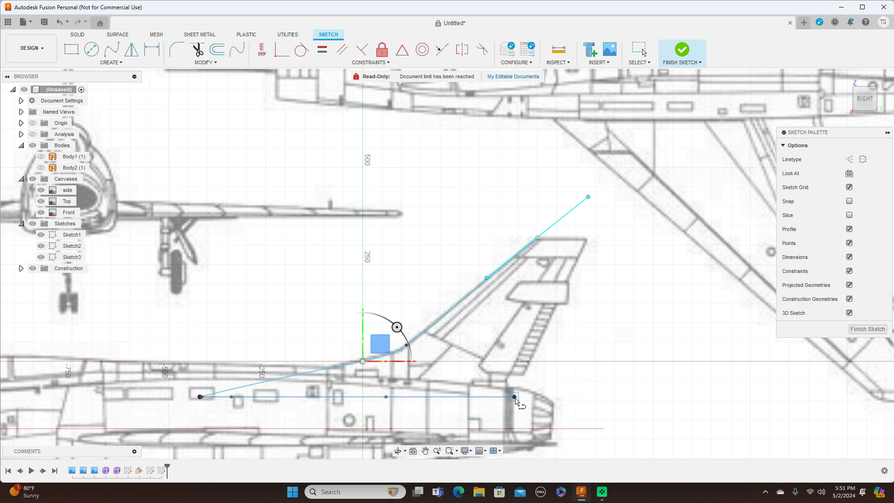
click(514, 397)
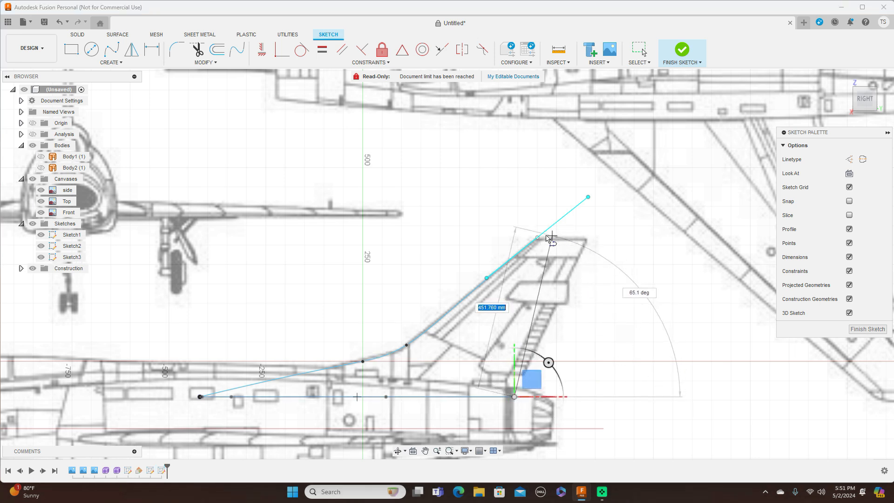
click(589, 237)
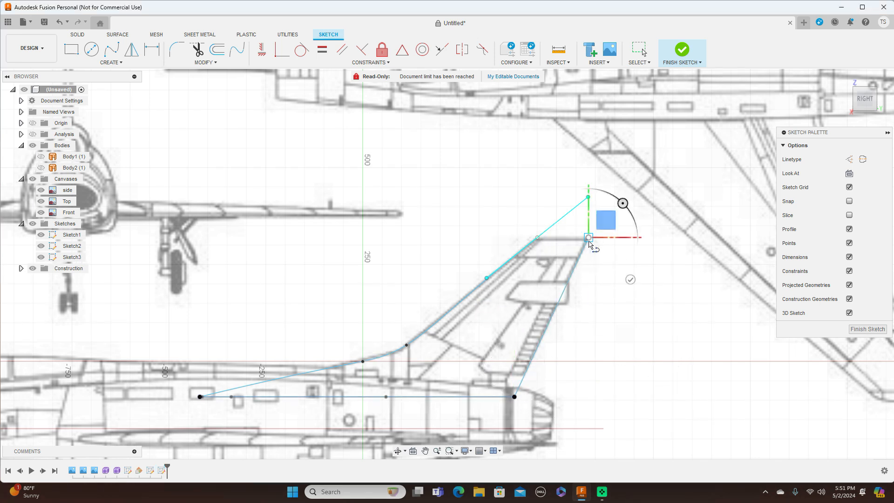
right_click(596, 243)
click(623, 241)
scroll(656, 320, down, 2)
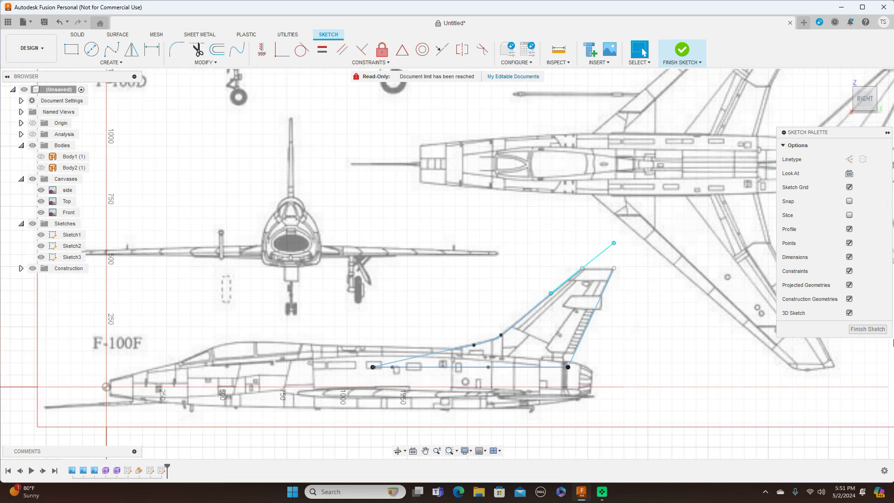
click(866, 329)
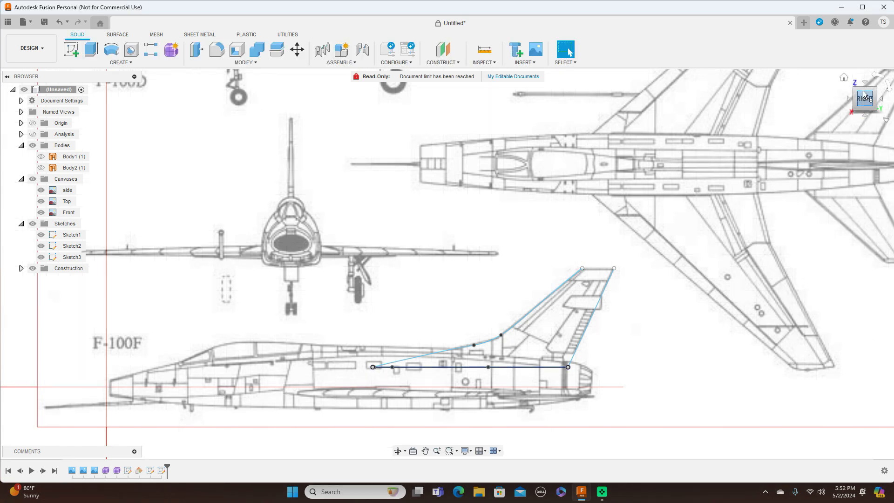
Step: Hide all the reference canvases so that only the fin sketches are displayed
drag(862, 110, 754, 145)
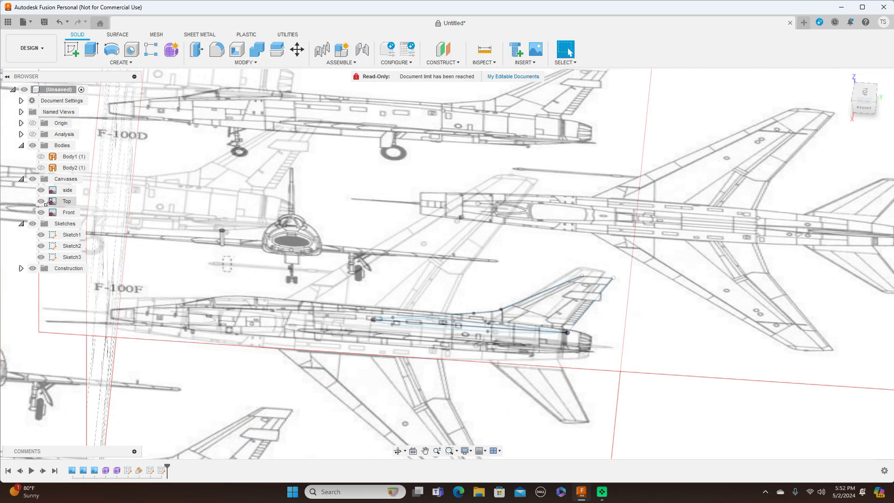
click(32, 224)
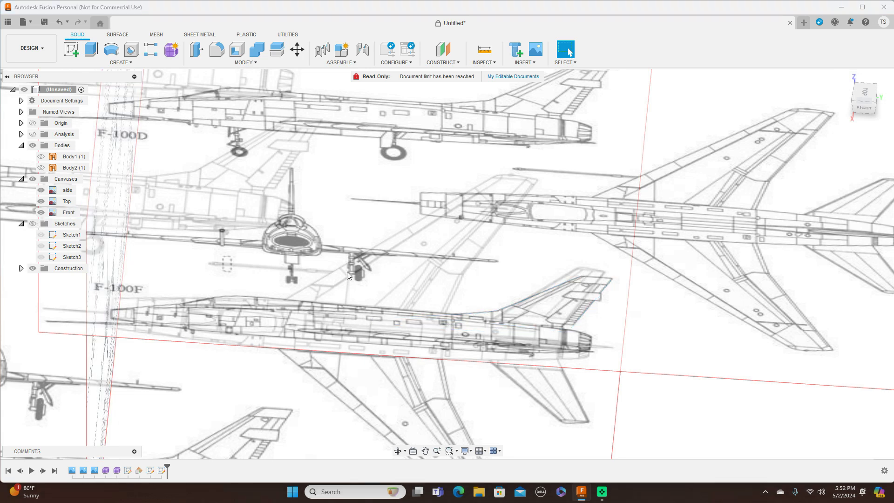
click(32, 224)
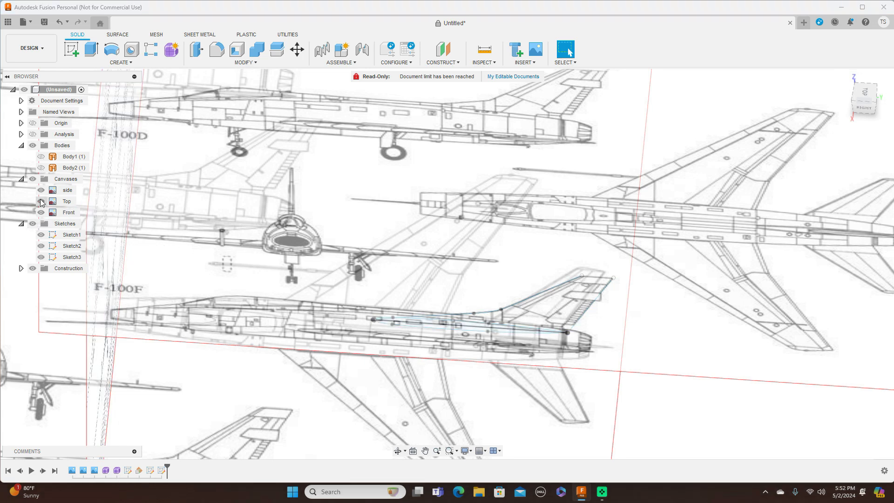
click(33, 179)
scroll(435, 266, up, 3)
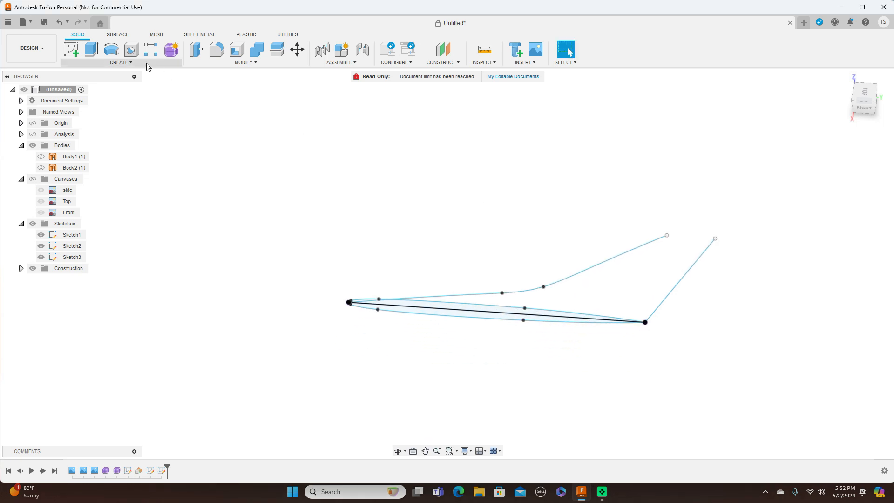
Step: Sweep both halves of the fin's base profile along the leading-edge spline as a new body, using the trailing-edge line as guide rail
click(122, 63)
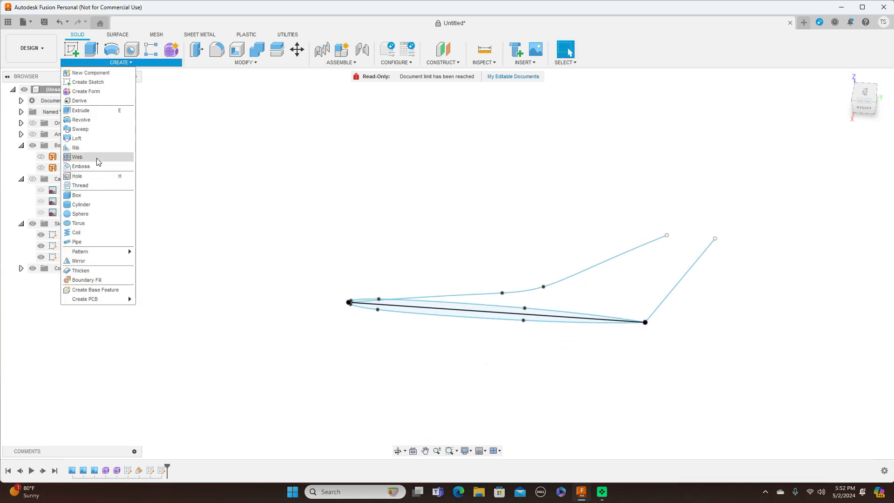
click(97, 130)
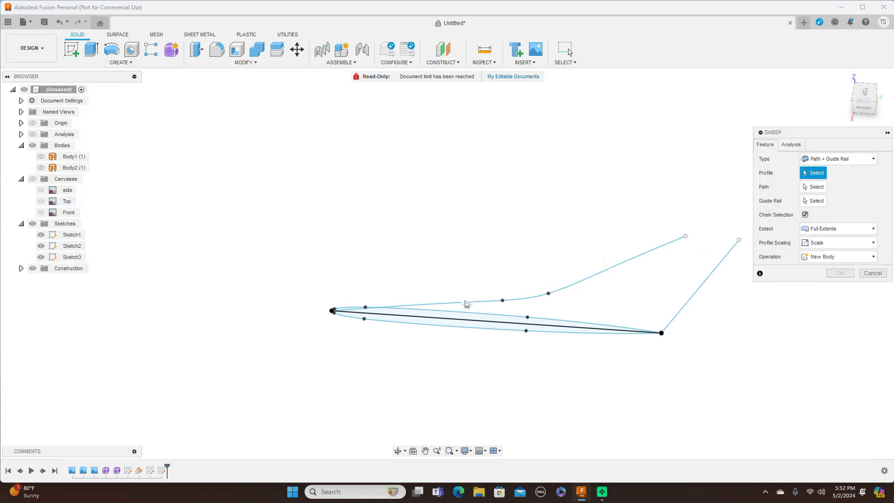
click(466, 319)
click(458, 326)
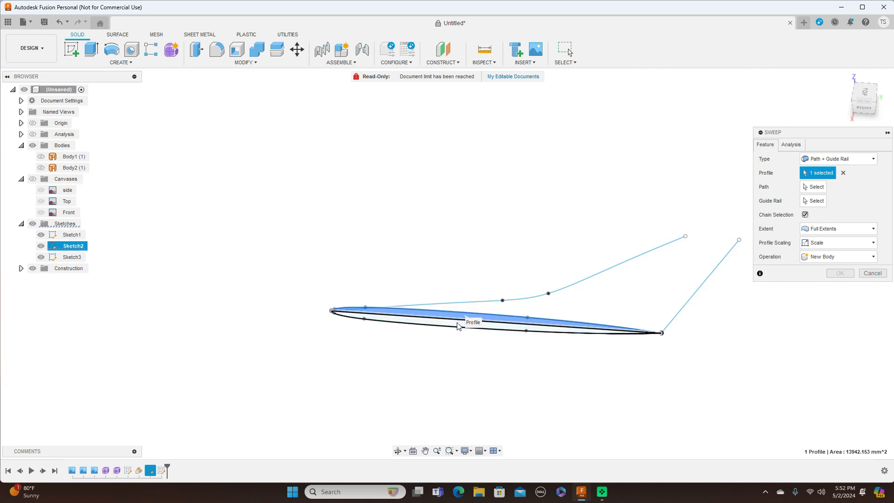
click(814, 188)
click(603, 270)
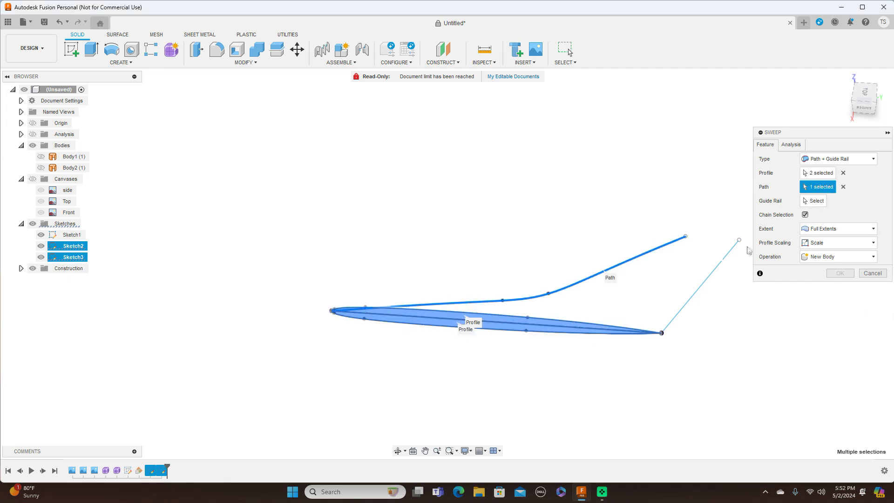
click(813, 201)
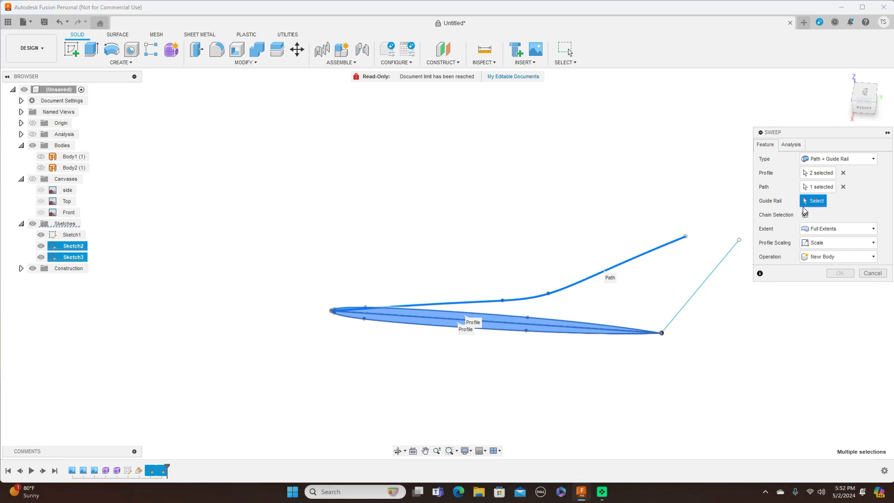
click(706, 284)
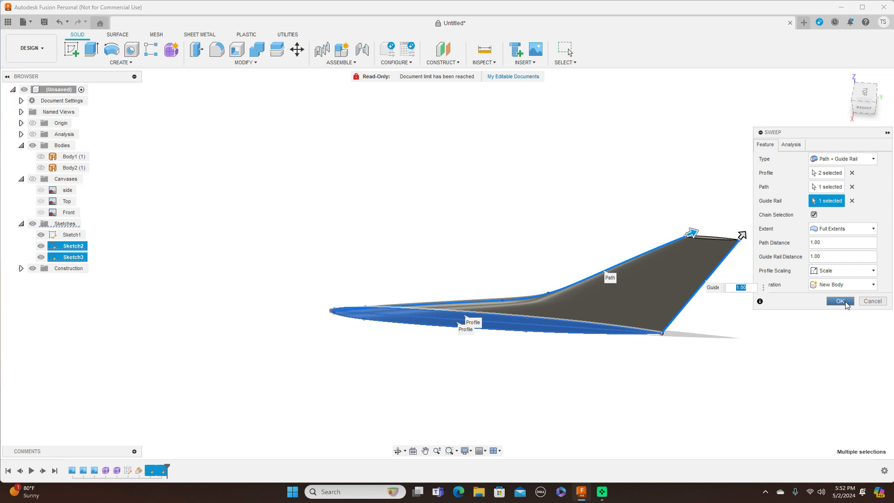
click(840, 301)
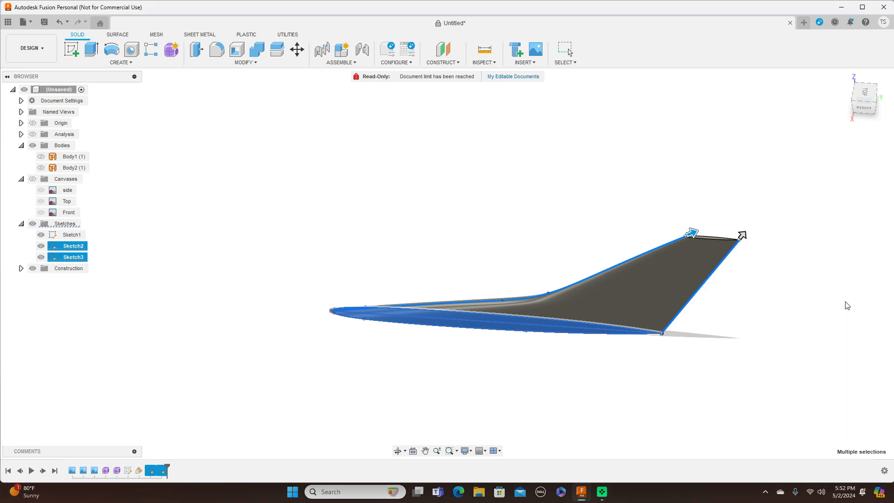
Step: Show the two fuselage bodies with the fin, hide all sketches, and view the model from the right side
click(865, 108)
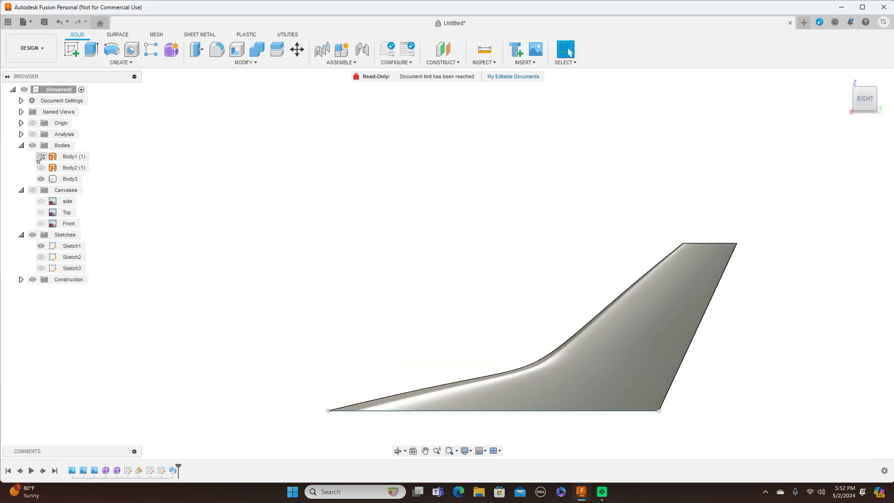
click(40, 157)
click(41, 168)
scroll(399, 205, down, 2)
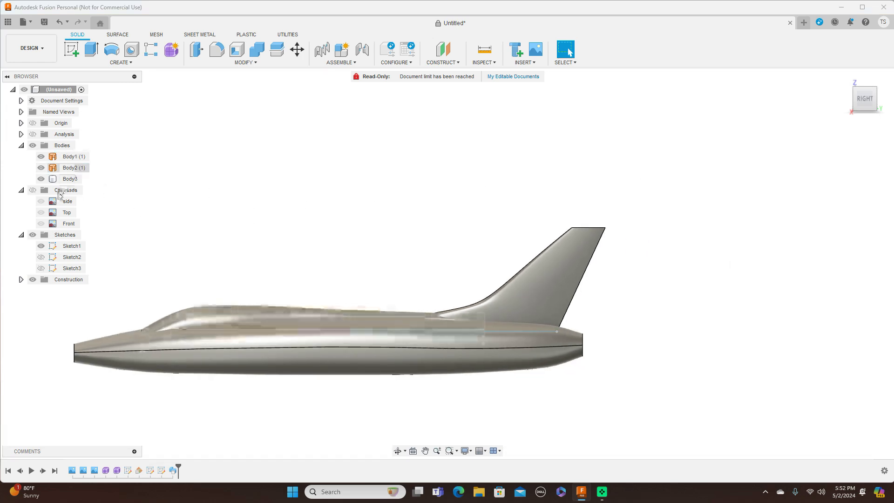
click(32, 235)
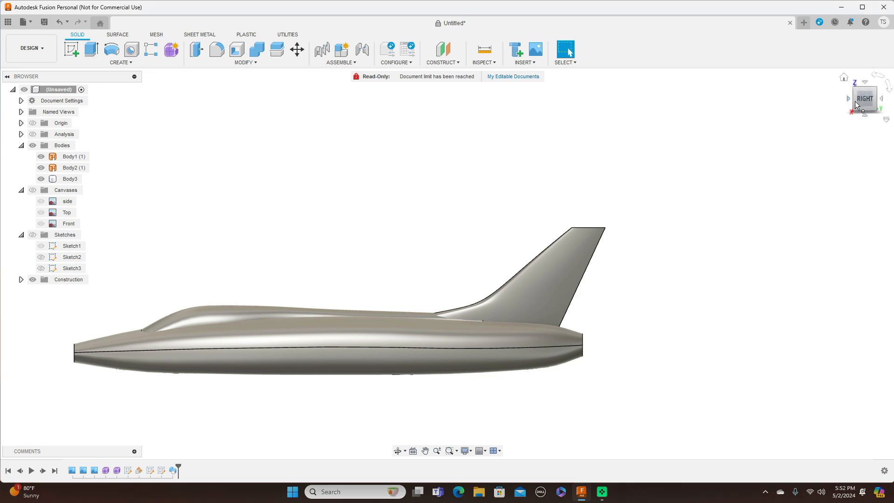
drag(853, 109, 857, 108)
middle_drag(659, 196, 799, 172)
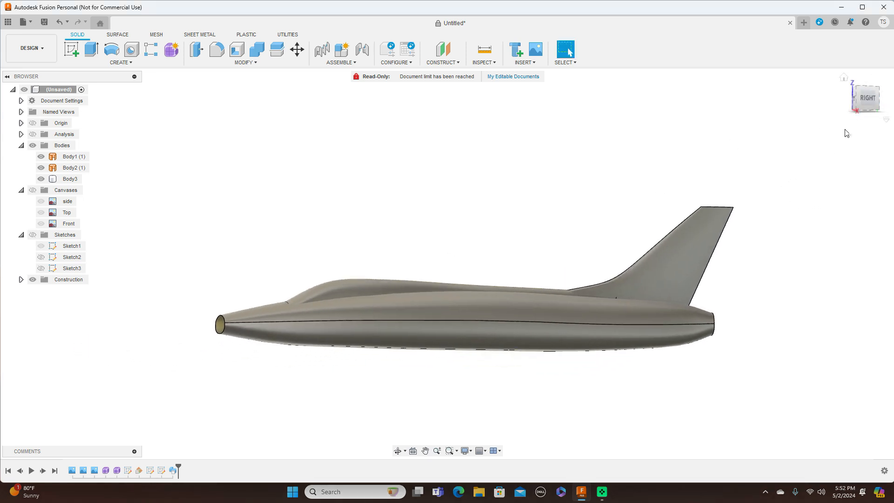
click(849, 114)
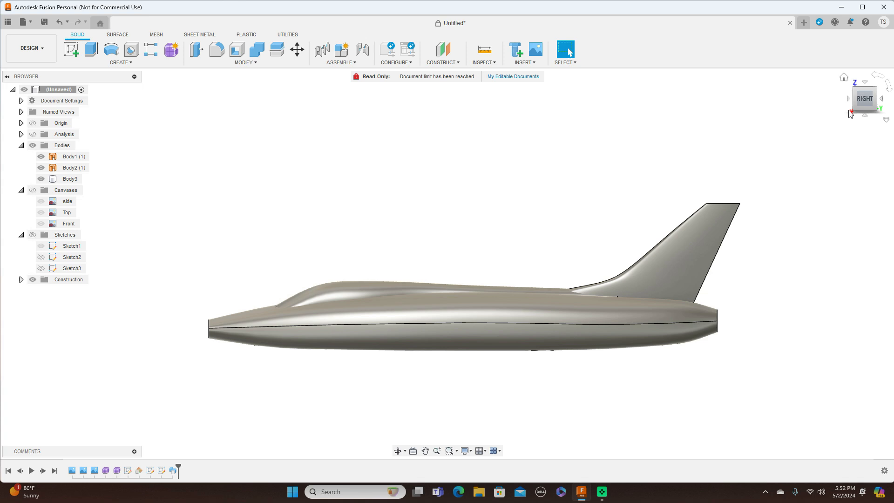
scroll(595, 143, up, 3)
scroll(596, 144, down, 3)
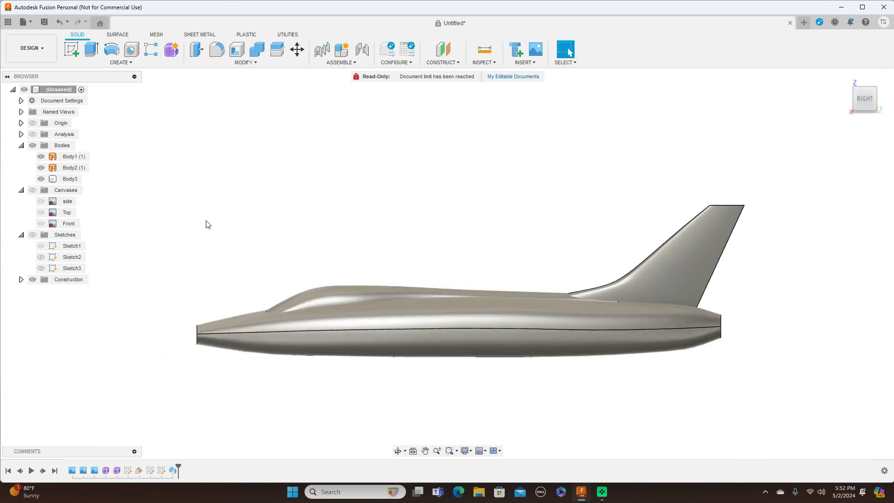
Step: Show the reference canvases again, compare the bodies with the side drawing, and hide all bodies
click(33, 190)
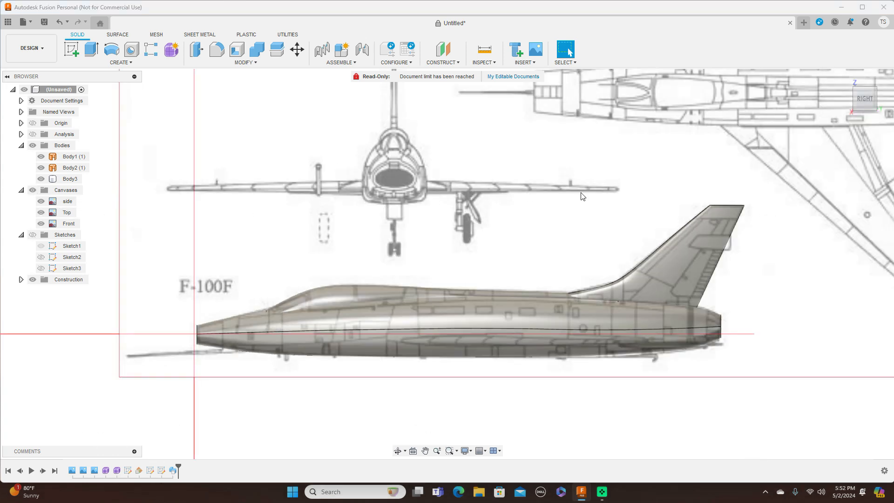
scroll(627, 197, up, 2)
middle_drag(628, 204, 638, 159)
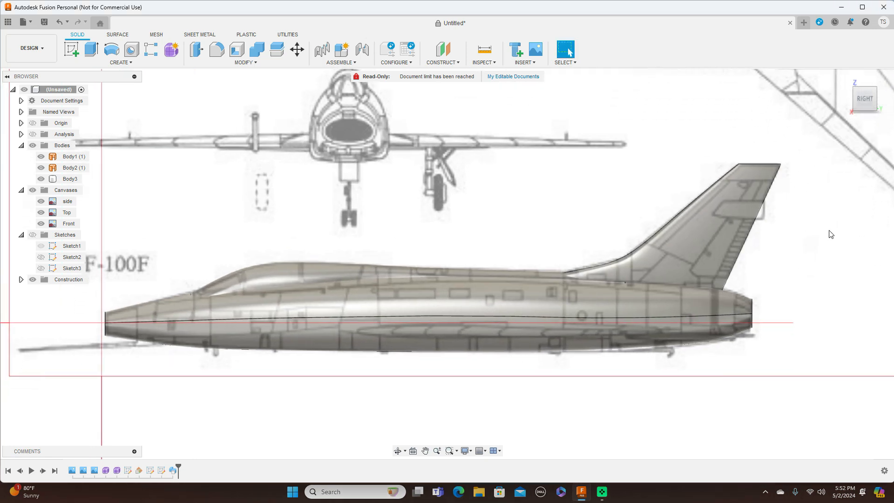
scroll(831, 234, up, 2)
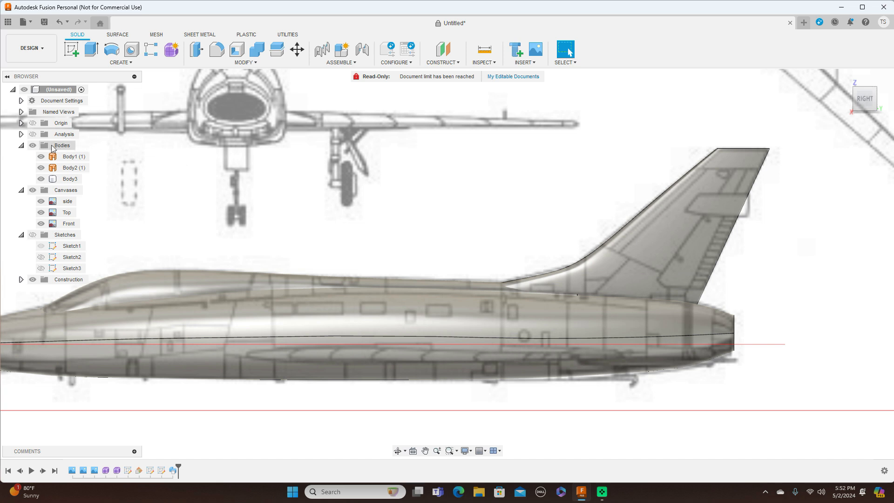
click(33, 146)
click(33, 145)
click(33, 145)
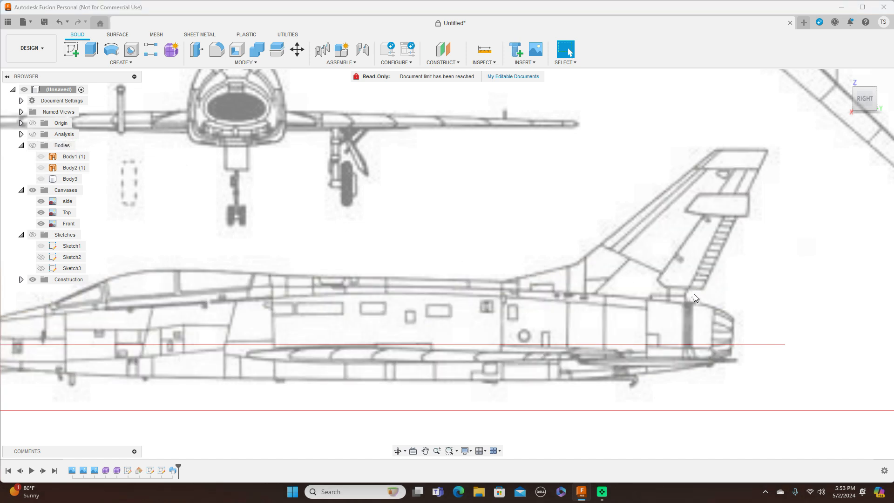
click(33, 145)
click(33, 146)
Step: Start a sketch on the vertical side plane through the origin for the cutout at the fin's rear base
scroll(537, 262, up, 3)
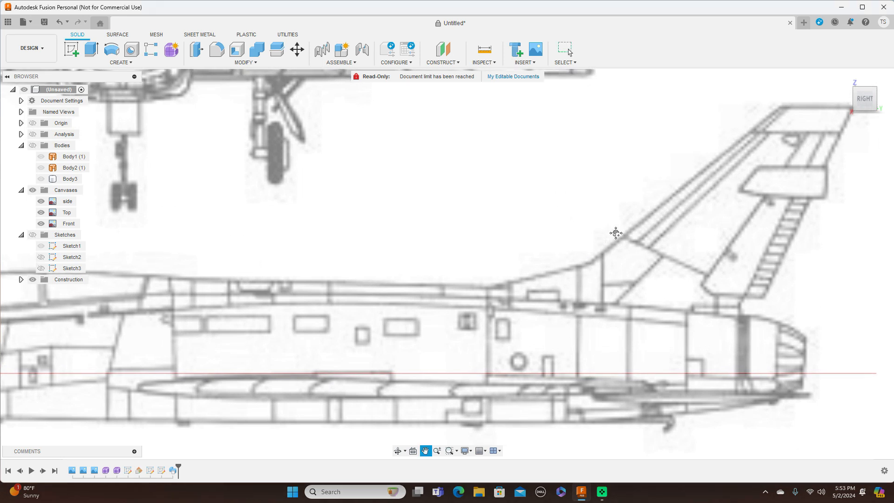
click(78, 47)
scroll(214, 254, down, 2)
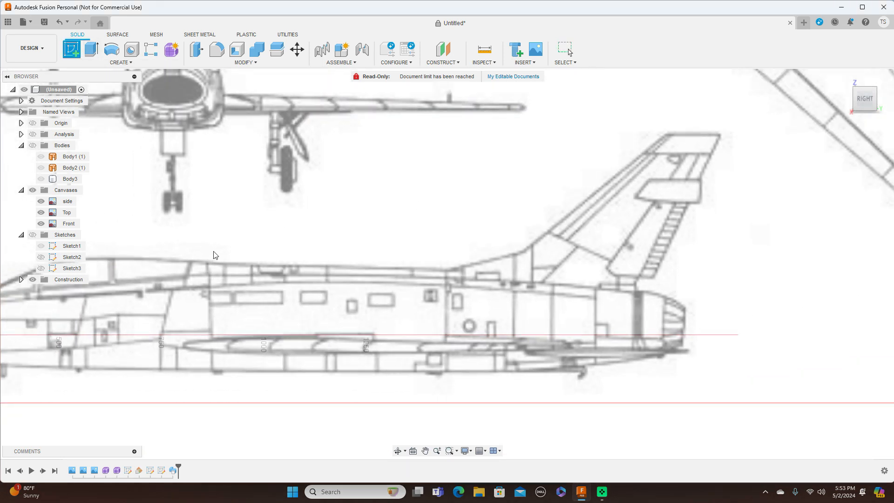
middle_drag(143, 247, 397, 230)
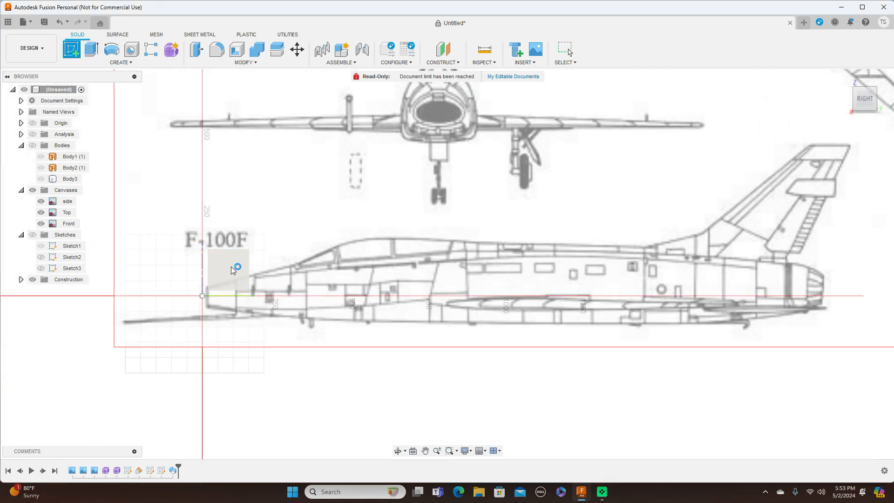
click(232, 267)
middle_drag(689, 199, 239, 214)
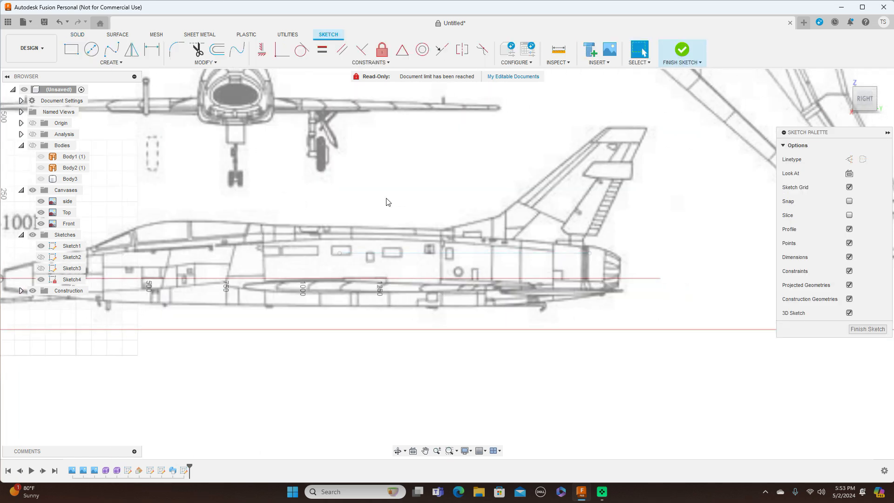
scroll(385, 201, up, 3)
middle_drag(576, 218, 429, 180)
scroll(429, 180, up, 1)
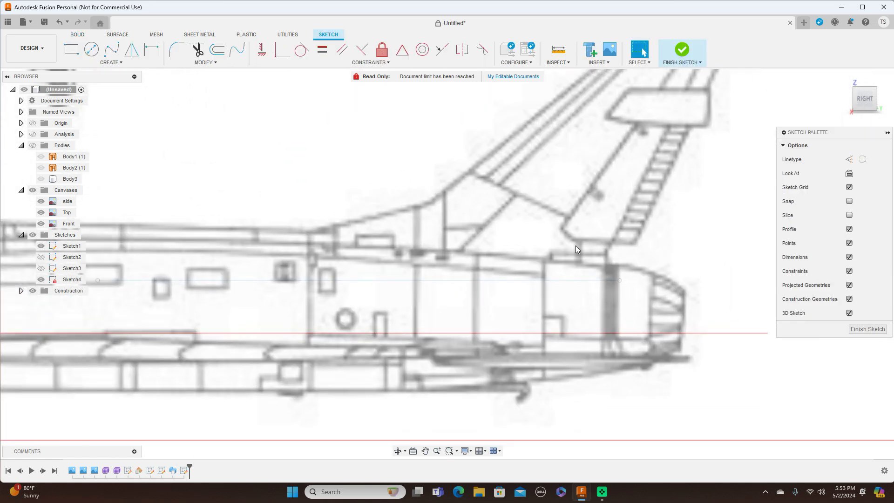
Step: Draw an open notch below the fin's trailing edge with two parallel horizontal lines joined by two slanted segments, finish the sketch, and show all sketches
key(l)
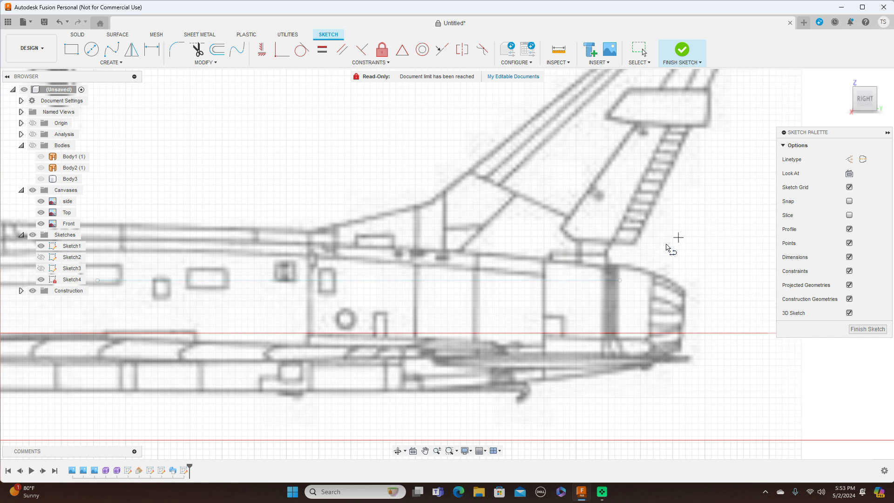
scroll(661, 242, up, 1)
scroll(662, 242, up, 5)
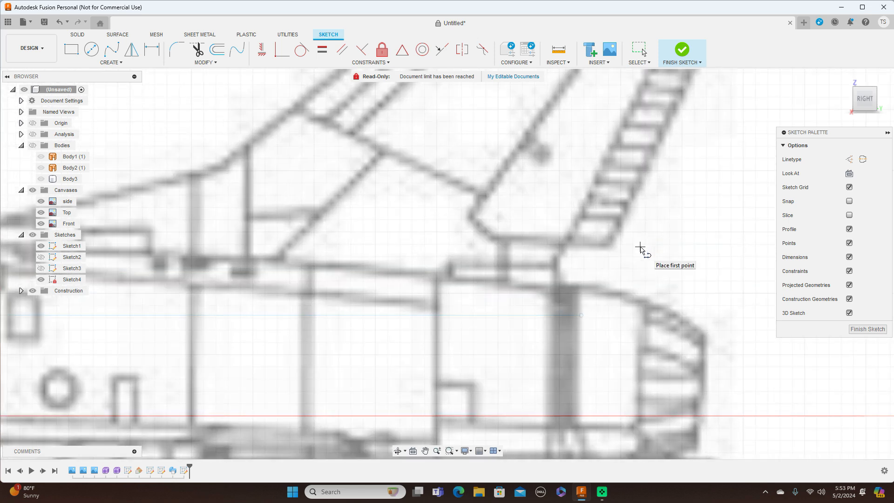
click(640, 246)
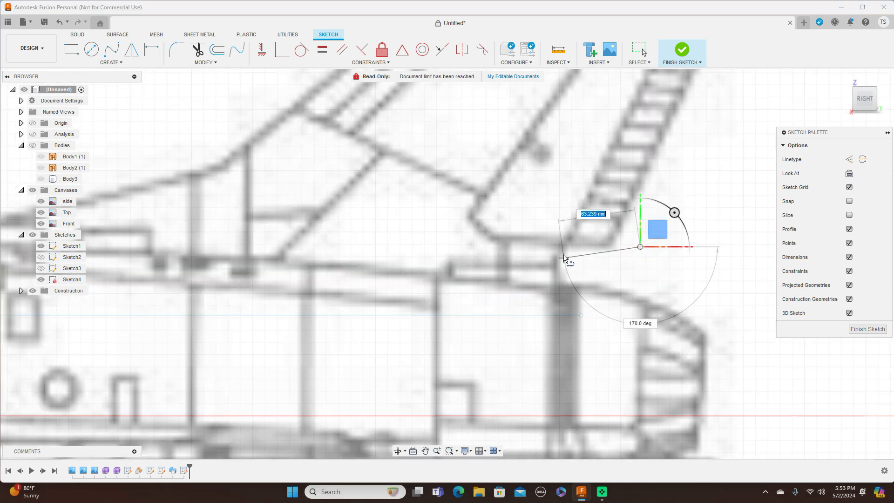
click(563, 248)
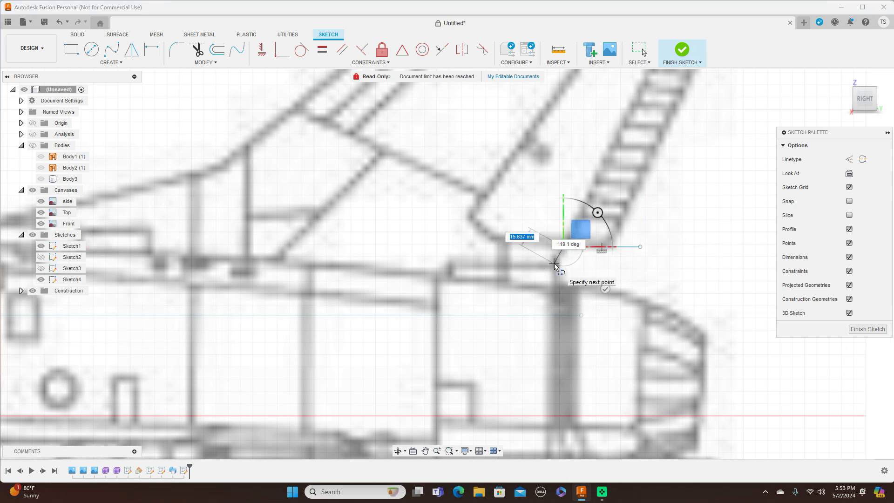
click(558, 256)
click(563, 281)
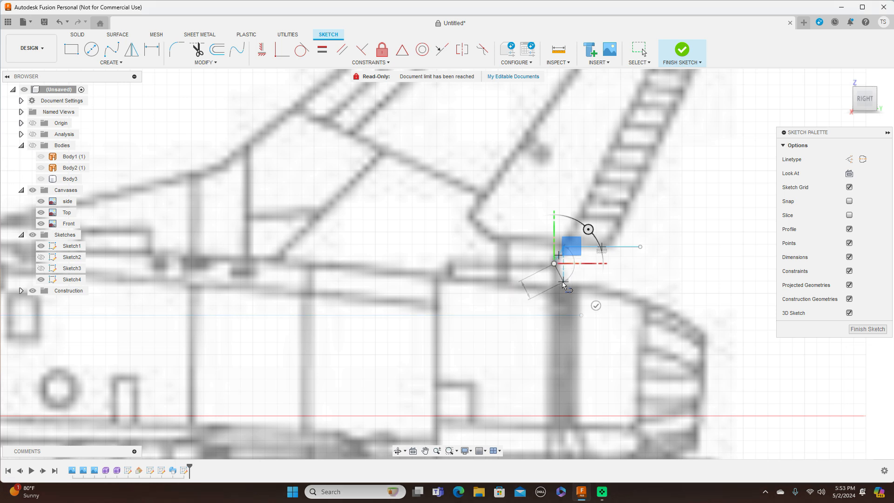
click(651, 283)
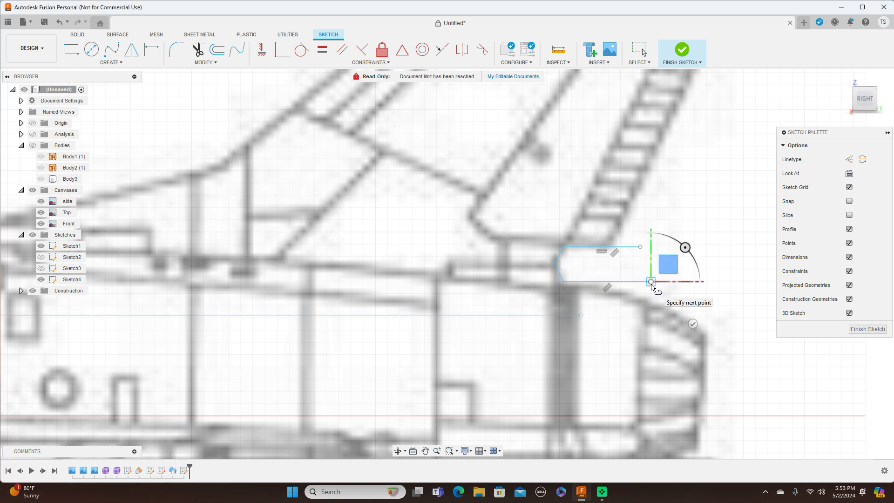
right_click(651, 283)
click(685, 283)
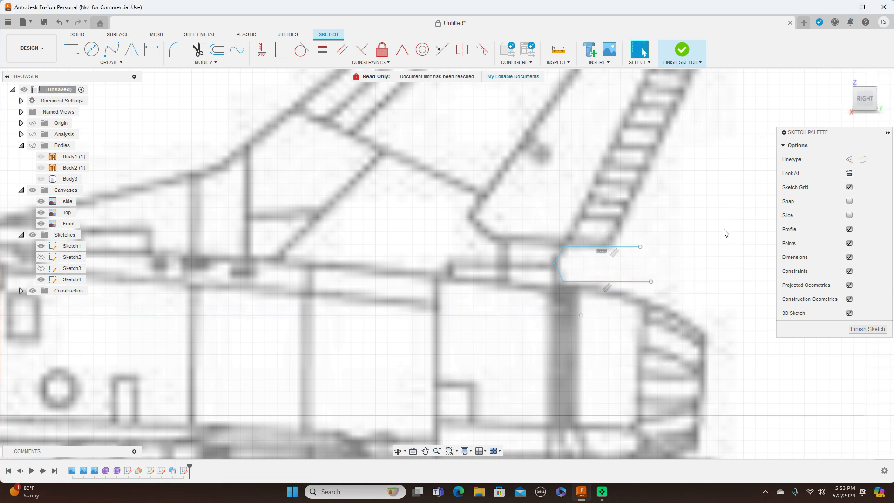
click(867, 328)
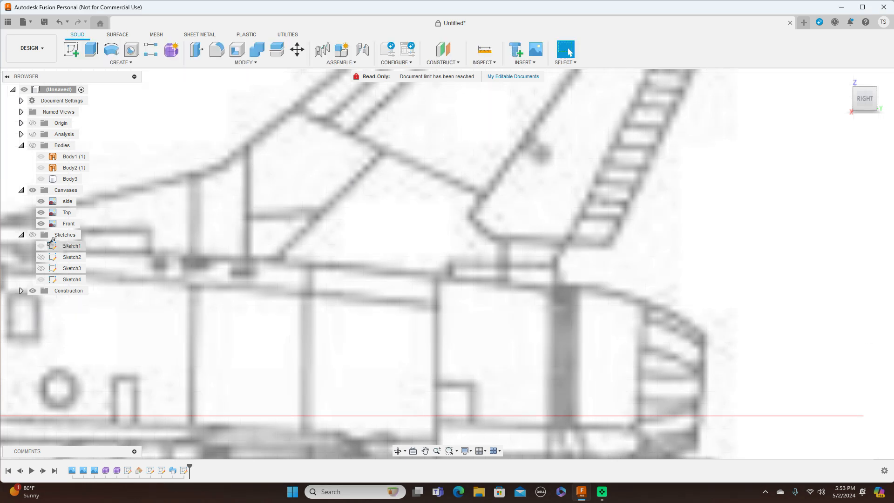
click(32, 235)
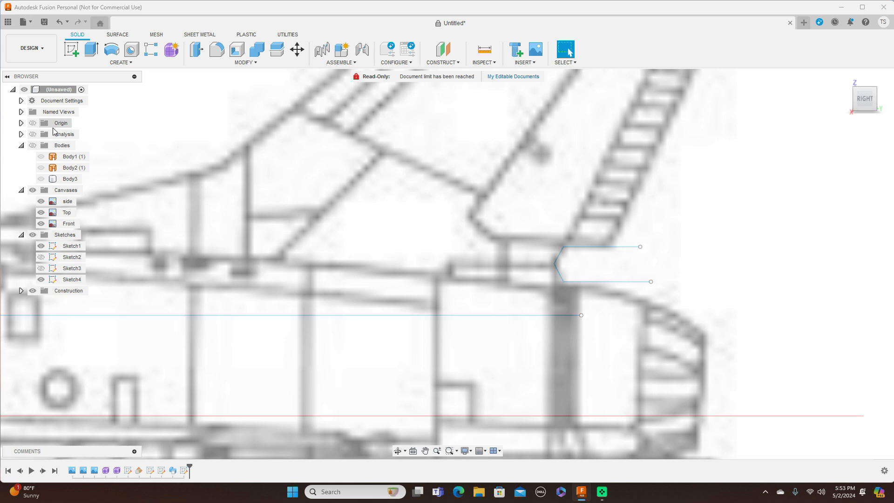
Step: Show all bodies again to compare the notch sketch with the fin and fuselage
click(62, 146)
click(32, 146)
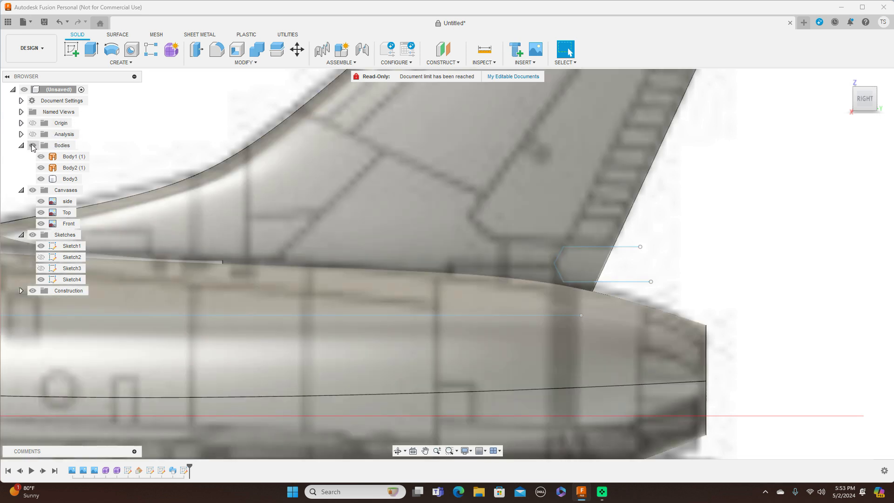
click(32, 146)
click(32, 146)
Step: Lower the notch's bottom line until its inner corner meets the fuselage's upper edge, and delete that line
drag(612, 283, 613, 289)
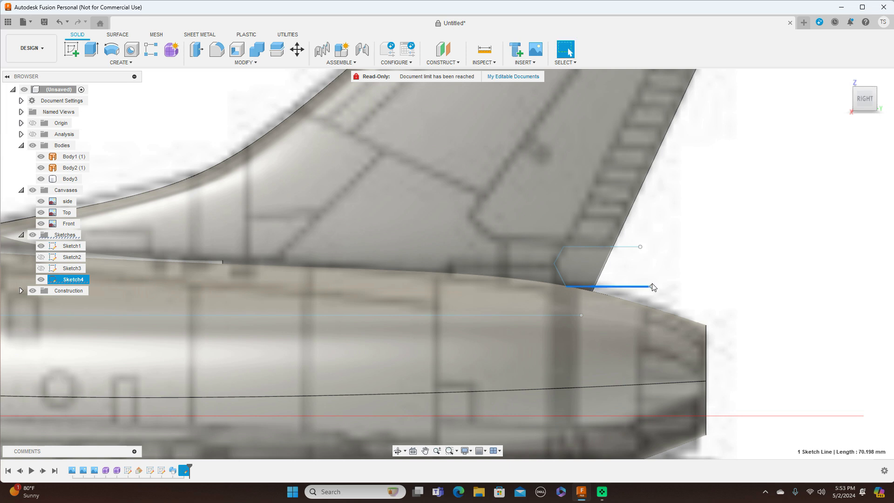
drag(651, 288, 651, 286)
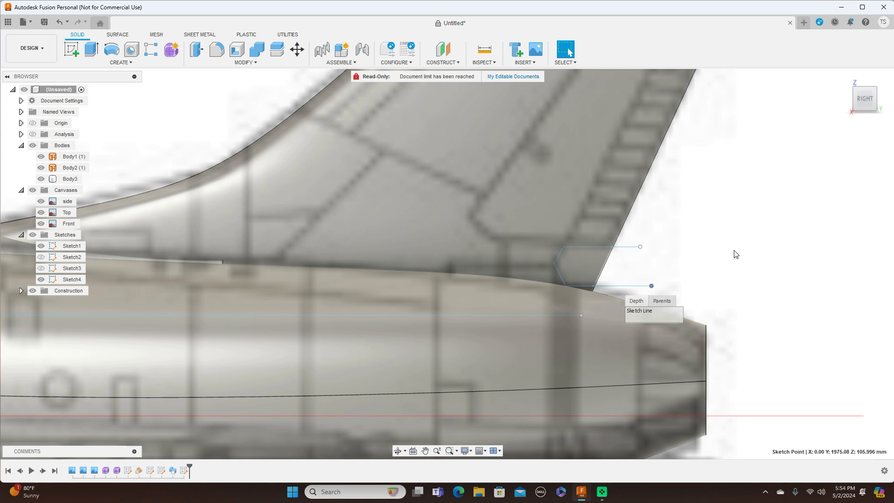
right_click(631, 286)
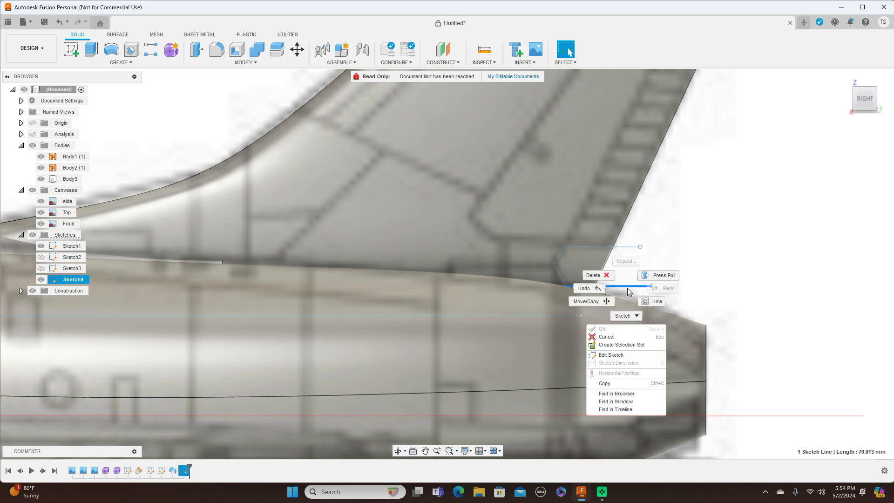
click(595, 275)
Step: Sketch a short spline on the vertical side plane from the notch's lower corner past the fin's trailing edge, and finish the sketch
scroll(686, 300, down, 5)
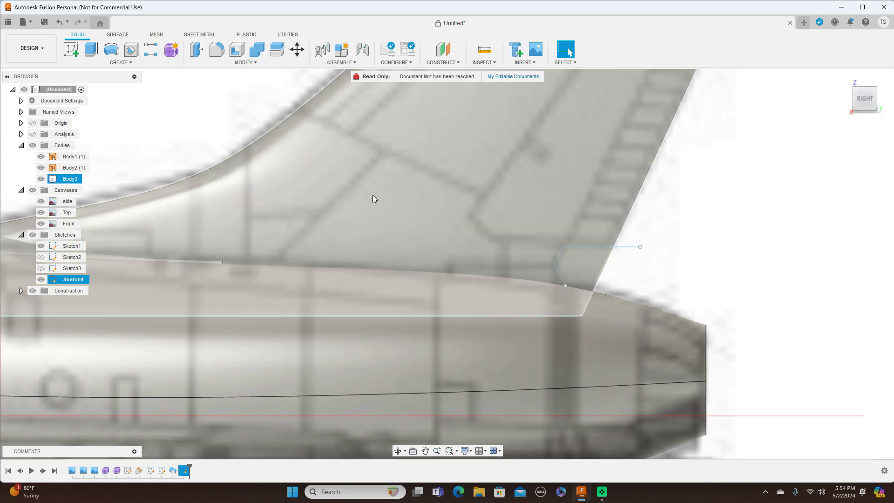
scroll(755, 305, down, 2)
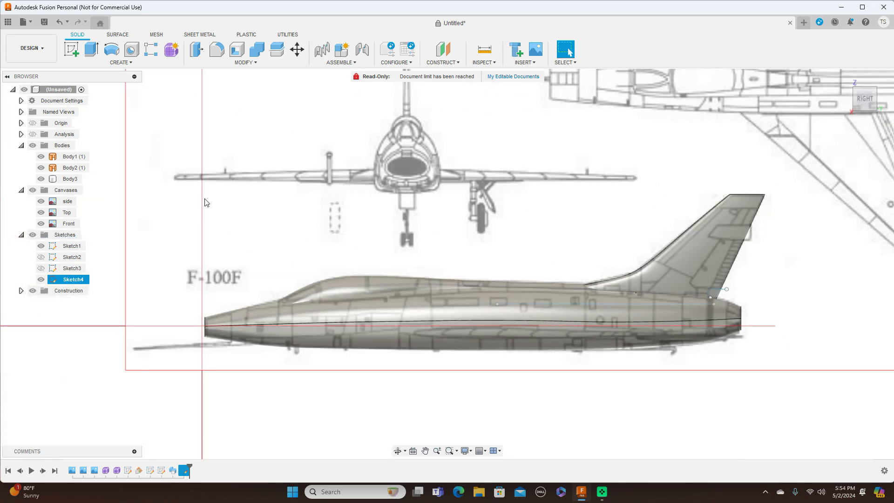
click(71, 51)
click(231, 286)
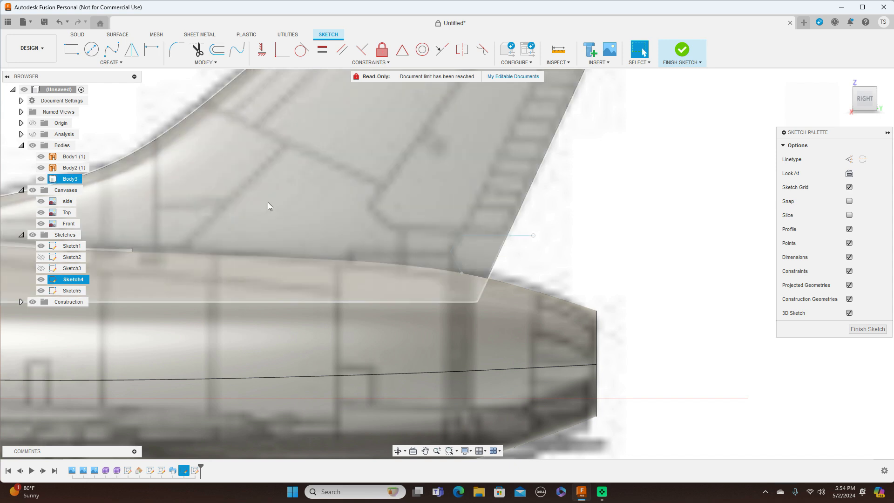
click(111, 49)
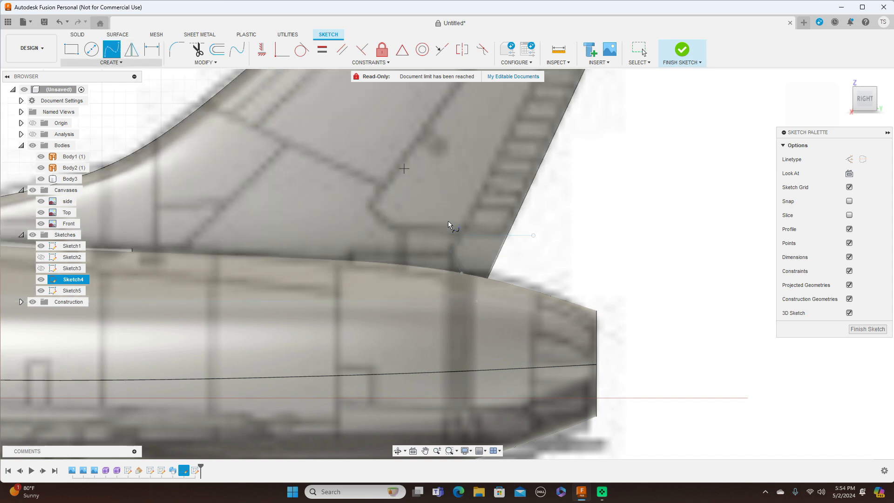
click(460, 273)
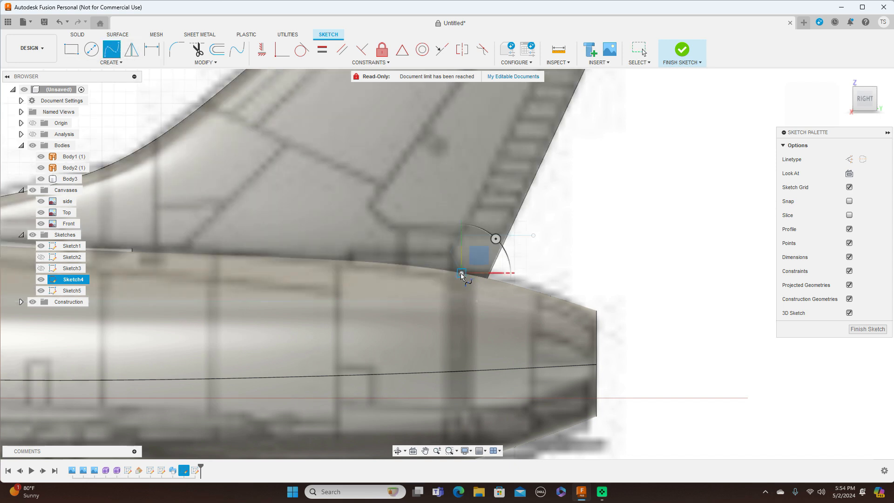
click(496, 283)
right_click(496, 283)
click(524, 281)
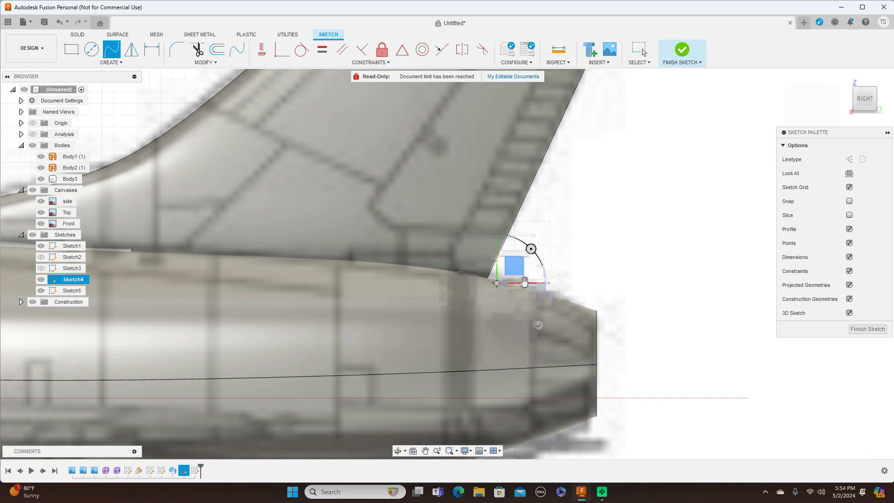
click(867, 329)
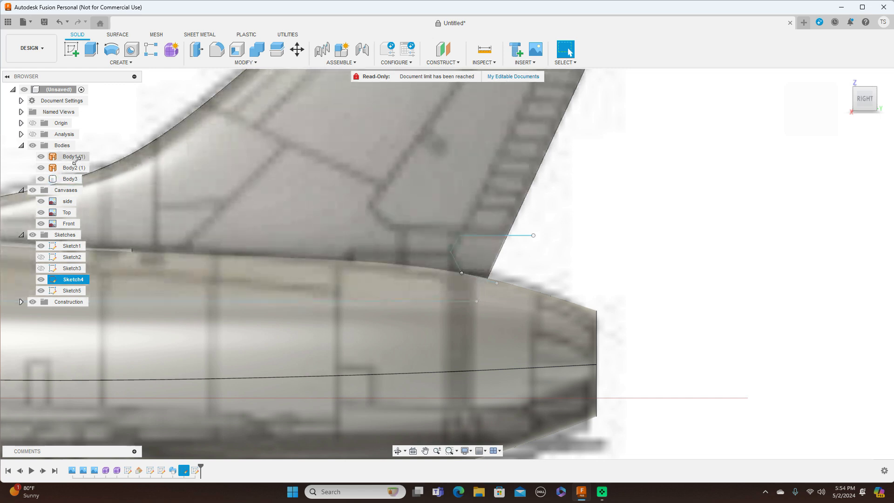
Step: Hide both fuselage bodies and split the fin body with the notch outline and the short lower spline as splitting tools
click(41, 168)
click(41, 156)
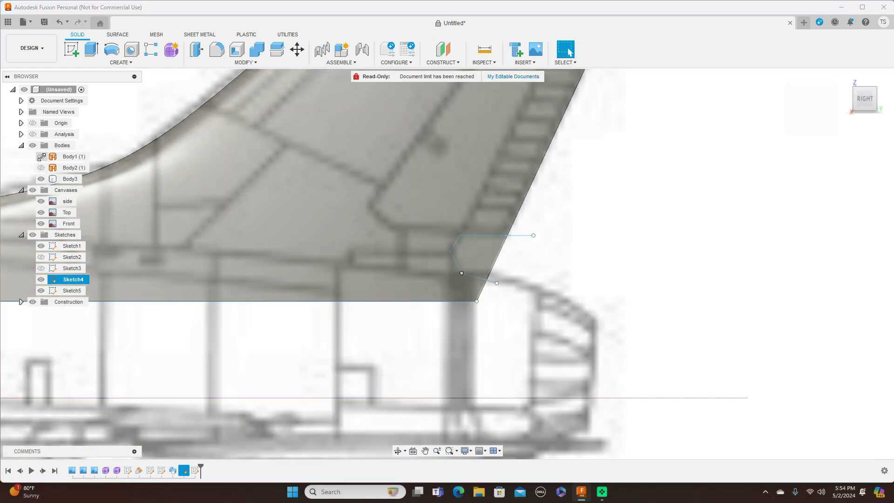
scroll(438, 136, down, 3)
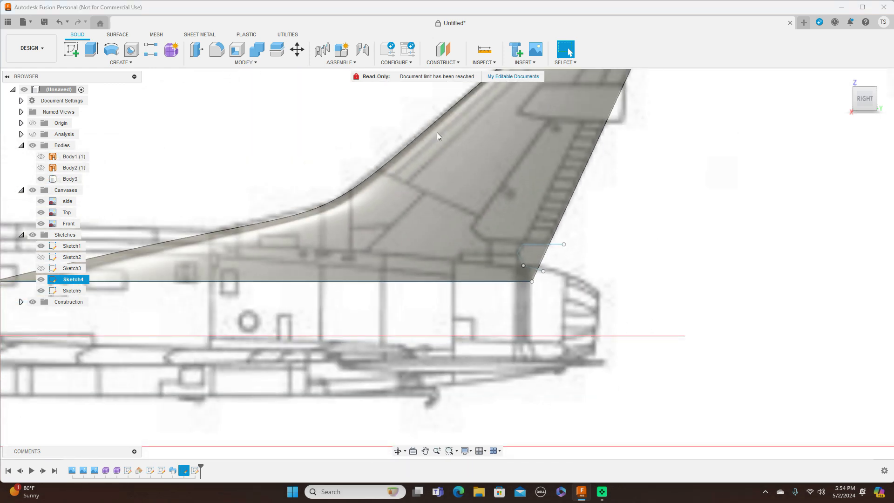
click(280, 50)
click(489, 168)
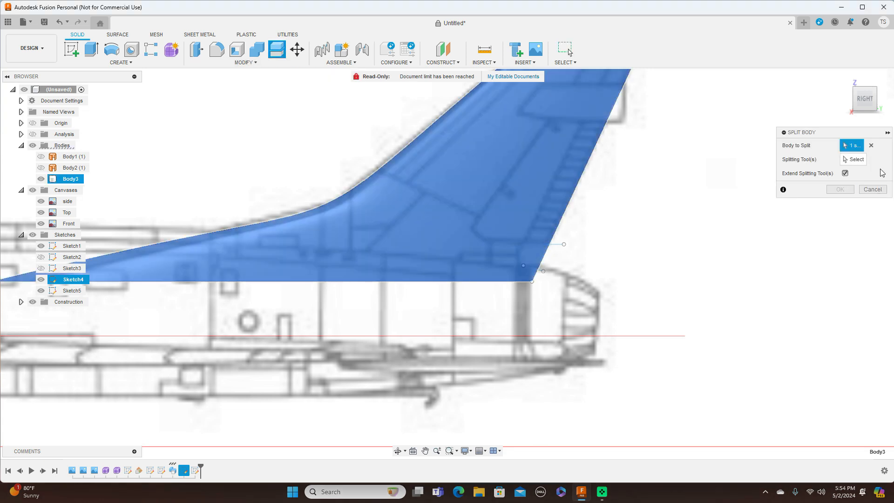
click(854, 159)
click(555, 244)
click(539, 271)
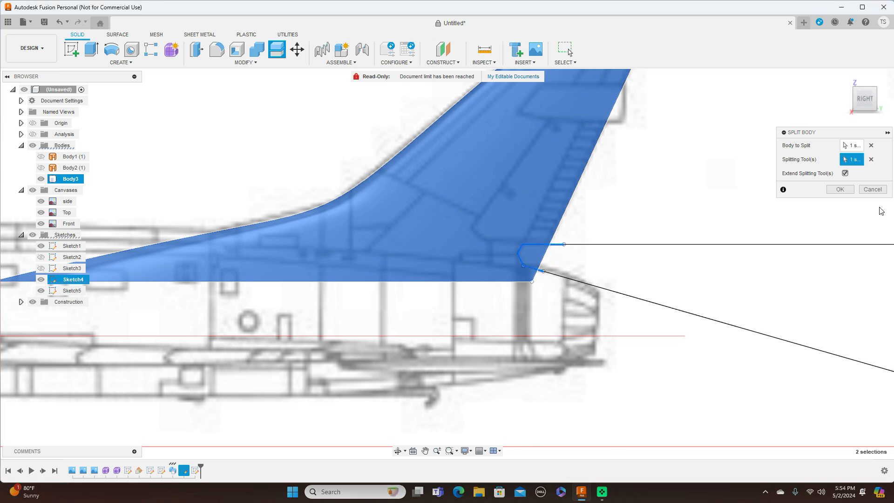
click(839, 190)
scroll(687, 308, down, 2)
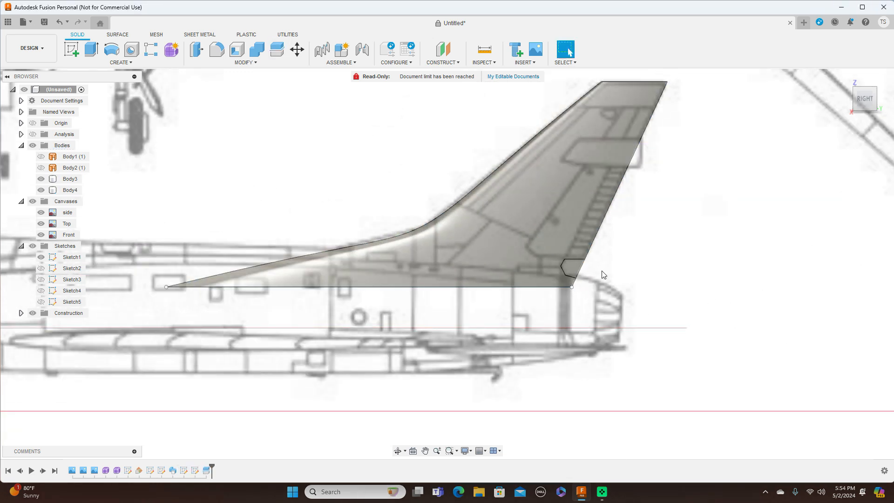
Step: Hide the piece split off at the fin's rear base and show both fuselage bodies again
click(41, 179)
scroll(664, 259, down, 3)
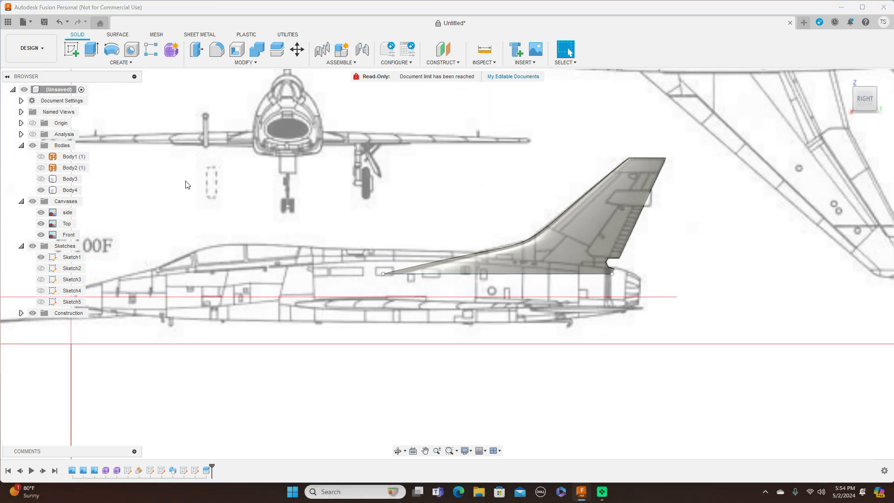
click(41, 179)
click(41, 179)
click(41, 168)
click(41, 156)
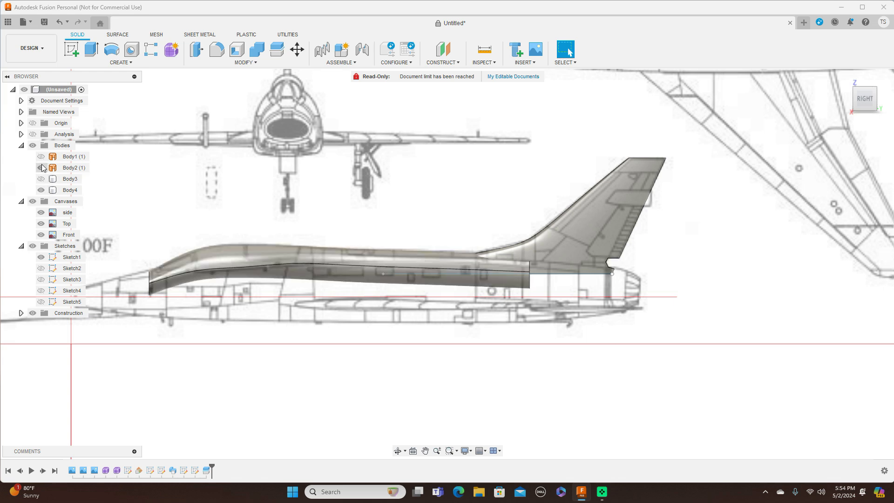
Step: Hide all canvases and sketches, and examine the fuselage with the notched fin from the right side and the front
scroll(782, 308, down, 3)
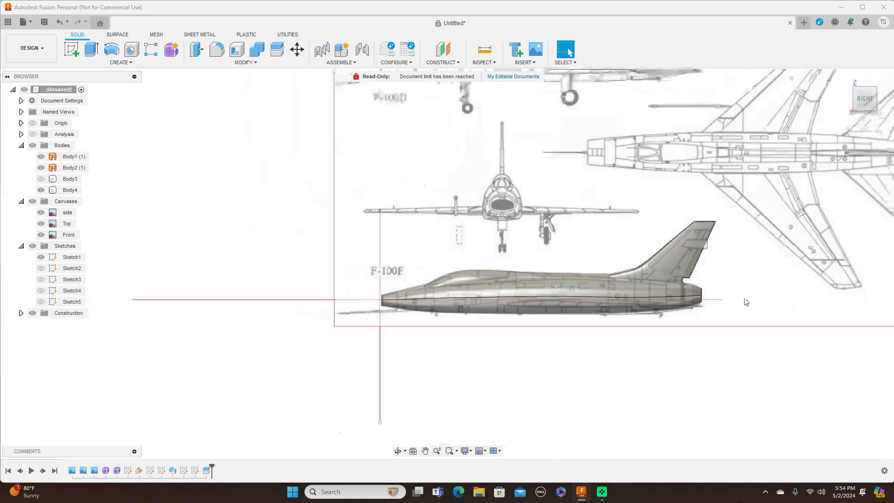
click(39, 213)
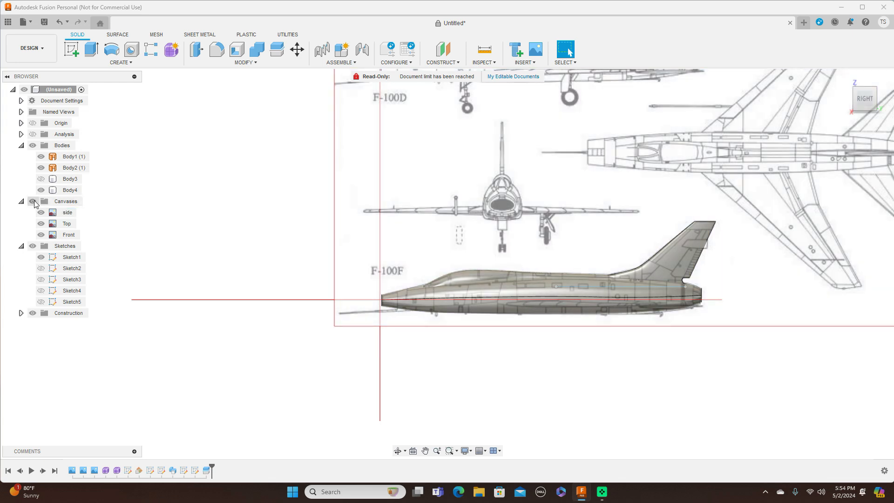
click(32, 201)
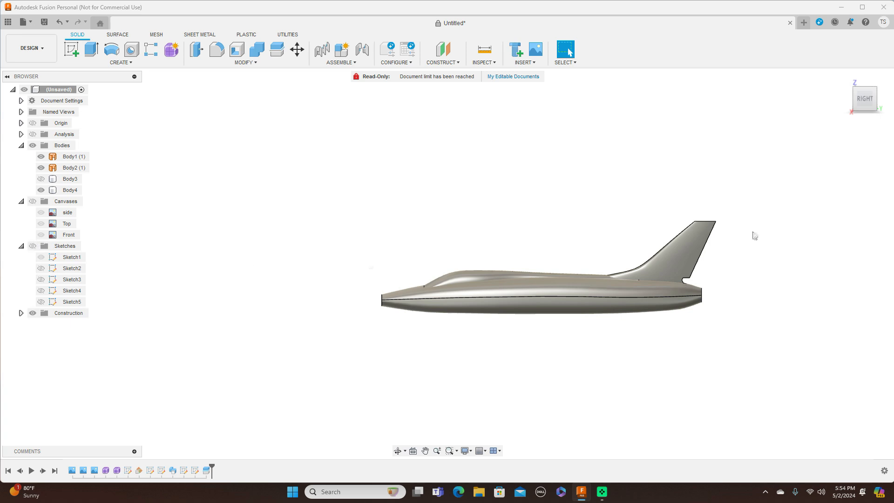
mouse_move(867, 95)
mouse_down()
mouse_move(863, 123)
mouse_move(888, 107)
mouse_move(885, 91)
mouse_move(848, 97)
mouse_move(836, 105)
mouse_move(843, 129)
mouse_move(870, 106)
mouse_move(870, 95)
mouse_up()
click(870, 99)
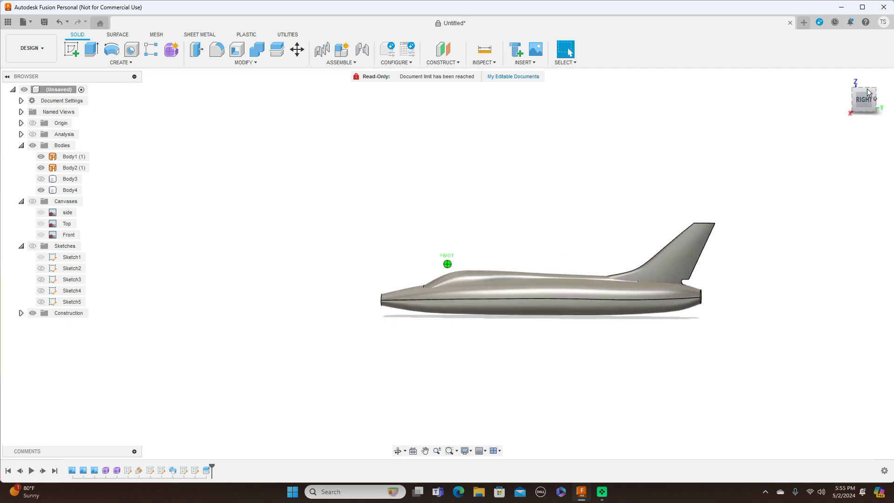
scroll(593, 306, up, 4)
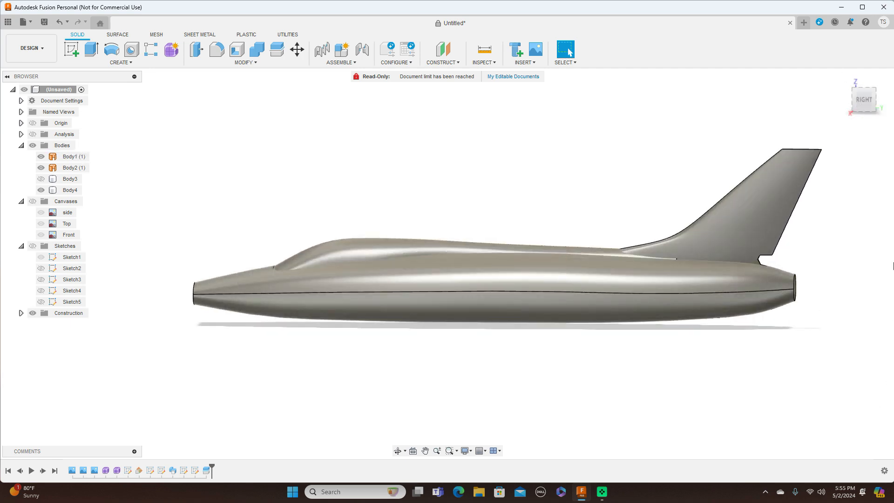
click(860, 111)
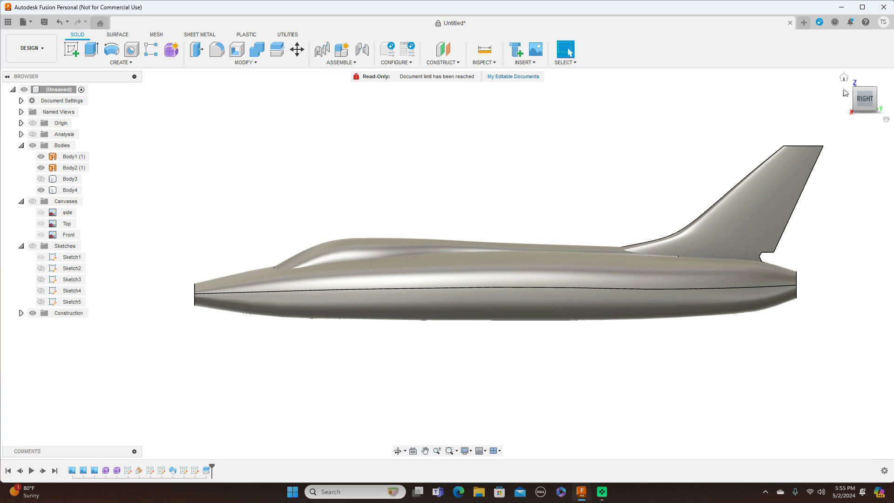
click(848, 102)
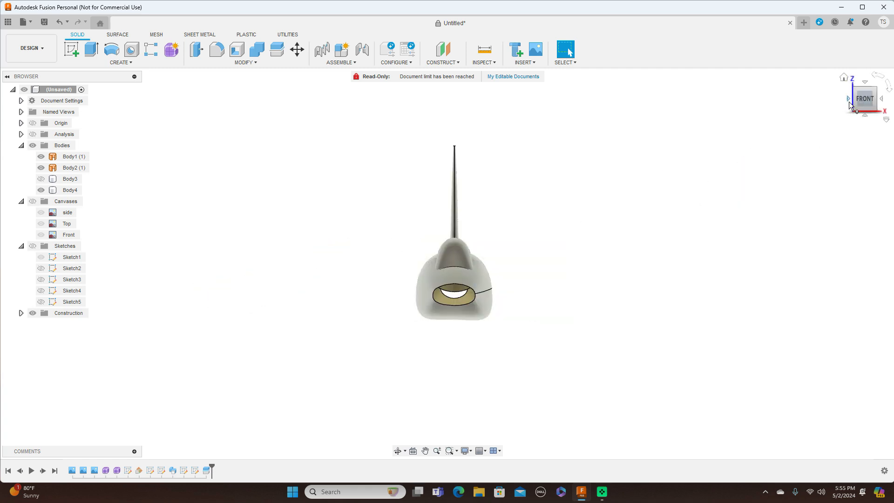
click(881, 101)
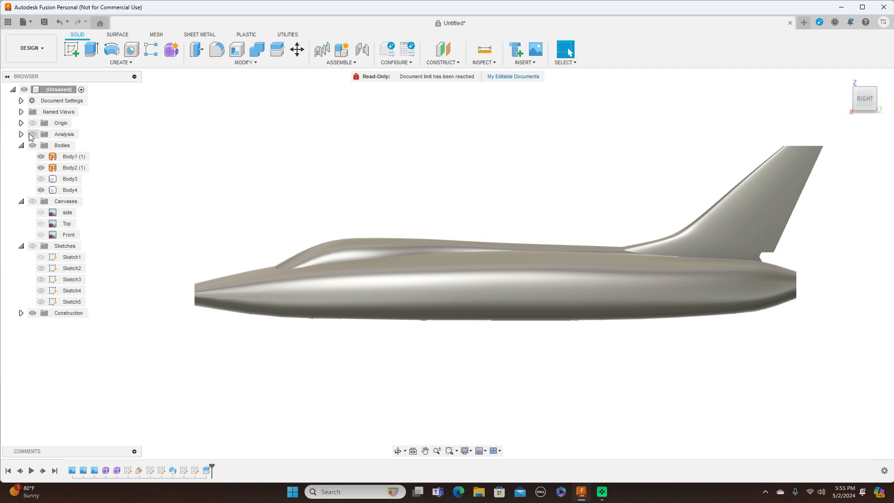
Step: Show the existing analysis and add a Zebra Analysis with horizontal stripes to the canopy spine body and the fin
click(32, 134)
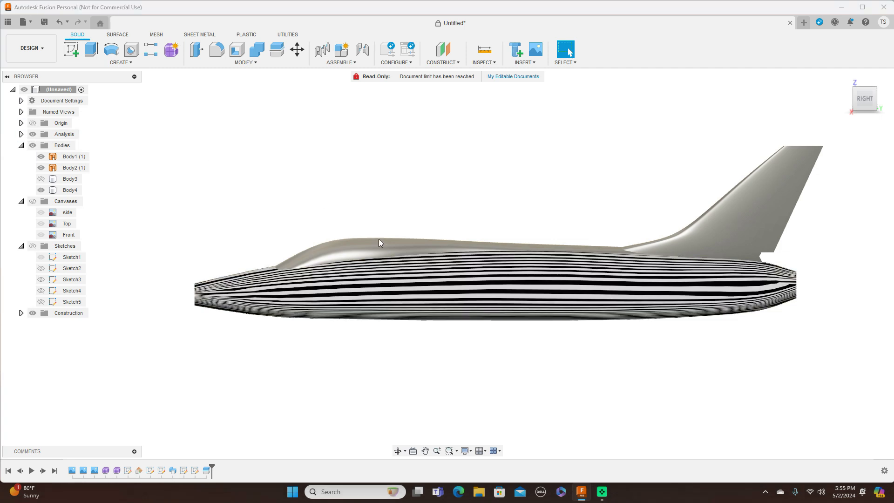
click(486, 61)
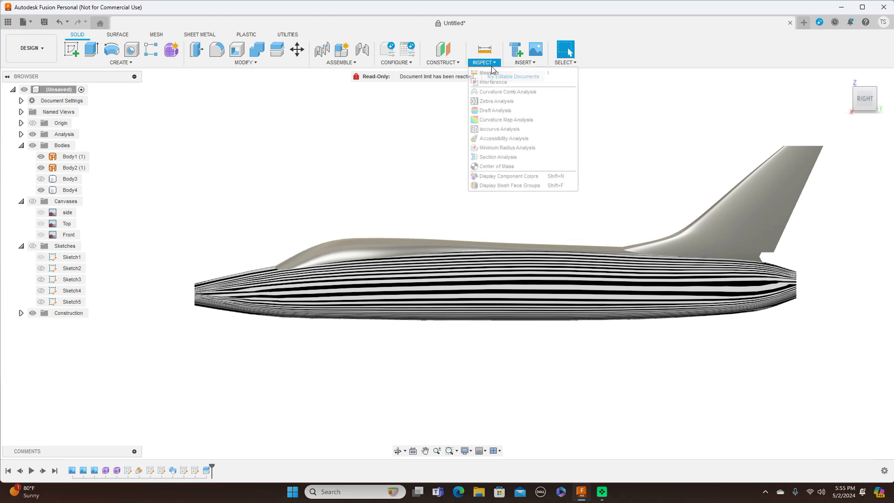
click(498, 111)
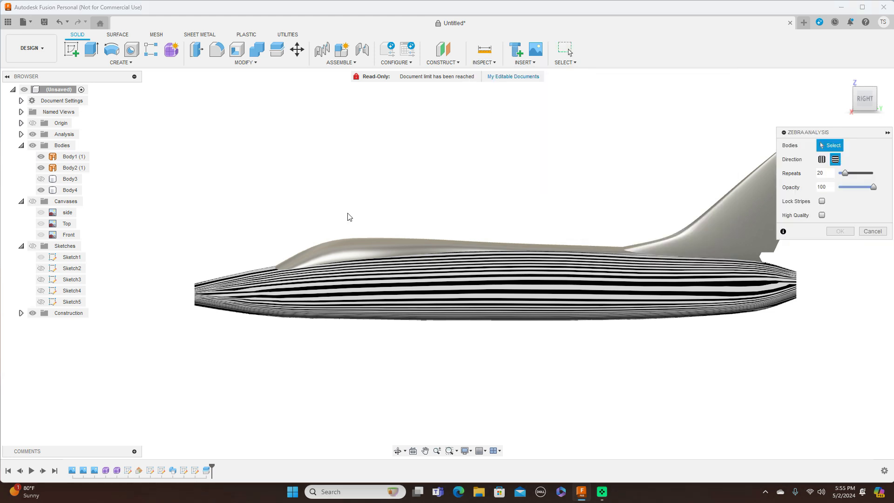
click(347, 245)
middle_drag(667, 140, 612, 141)
click(706, 218)
click(840, 231)
Step: Examine the zebra stripes from an angle, hide the analysis, and return to the right side view
click(848, 99)
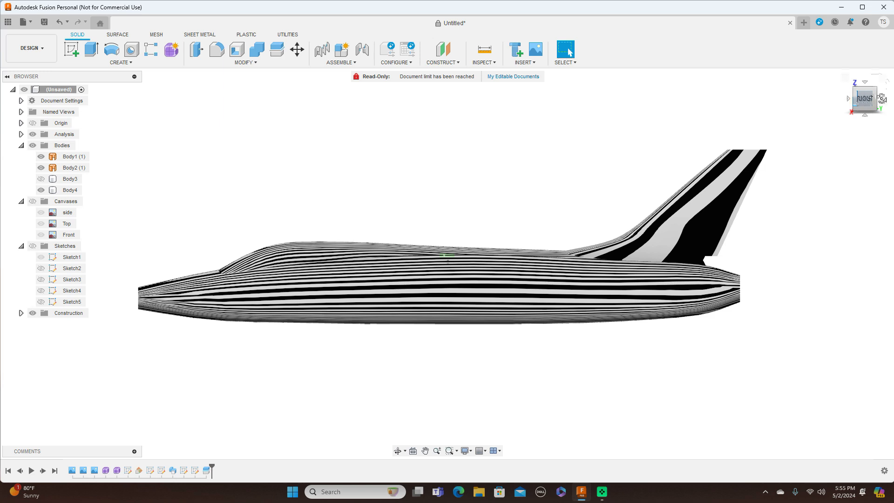
mouse_move(447, 264)
shift+middle_down()
mouse_move(448, 233)
mouse_move(451, 272)
mouse_move(326, 280)
mouse_move(288, 305)
mouse_move(265, 302)
mouse_move(244, 277)
mouse_move(281, 267)
mouse_move(189, 98)
shift+middle_up()
click(33, 134)
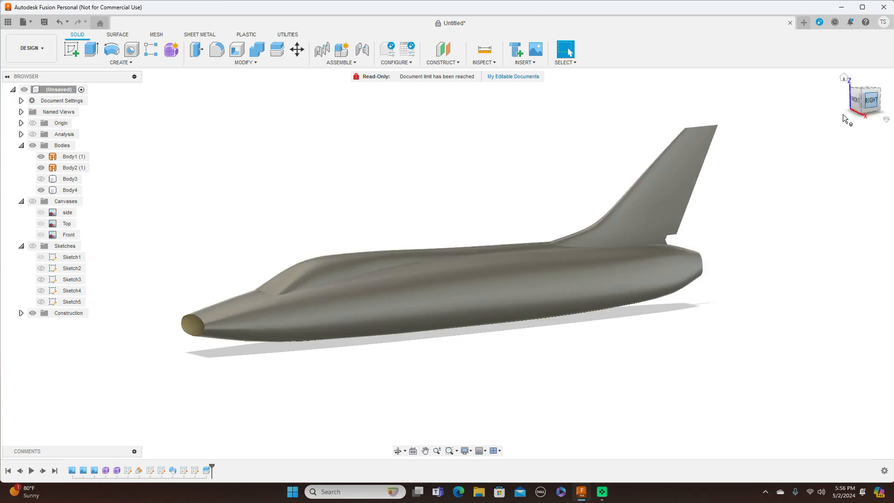
click(871, 100)
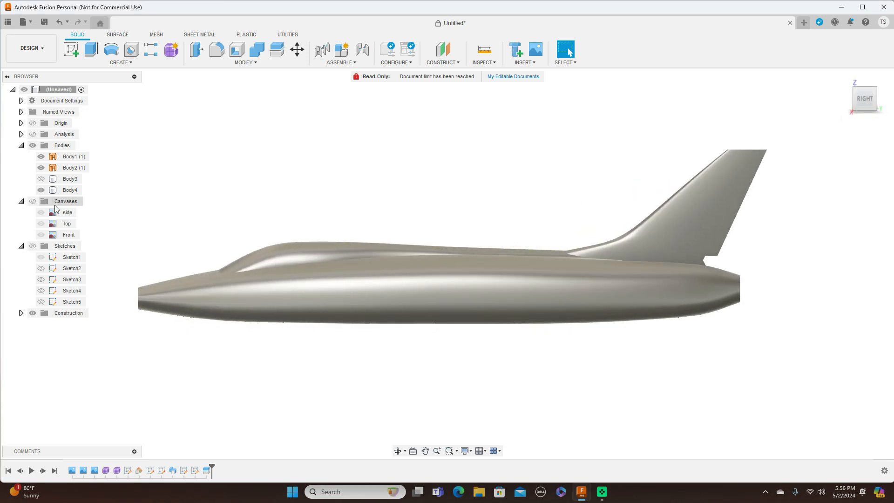
Step: Show all reference canvases and hide the bodies to expose the cockpit area of the side drawing
click(33, 201)
scroll(394, 198, up, 3)
middle_drag(393, 198, 586, 148)
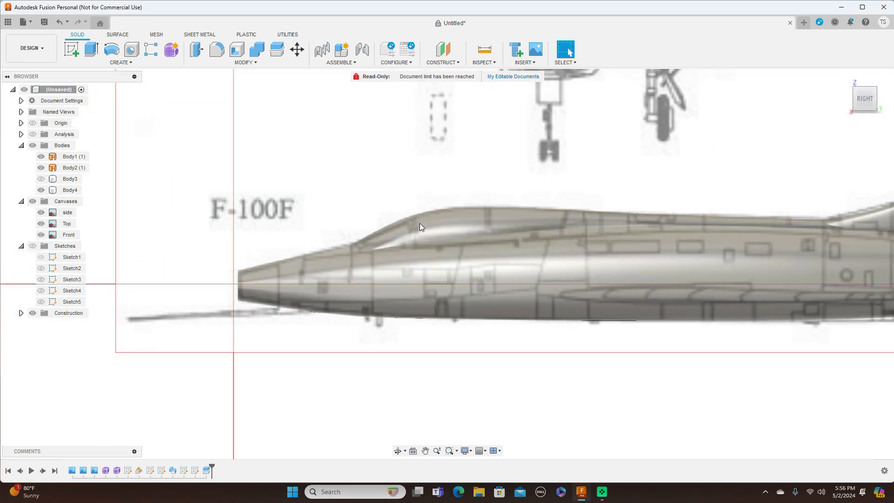
click(31, 147)
click(33, 146)
scroll(361, 177, up, 1)
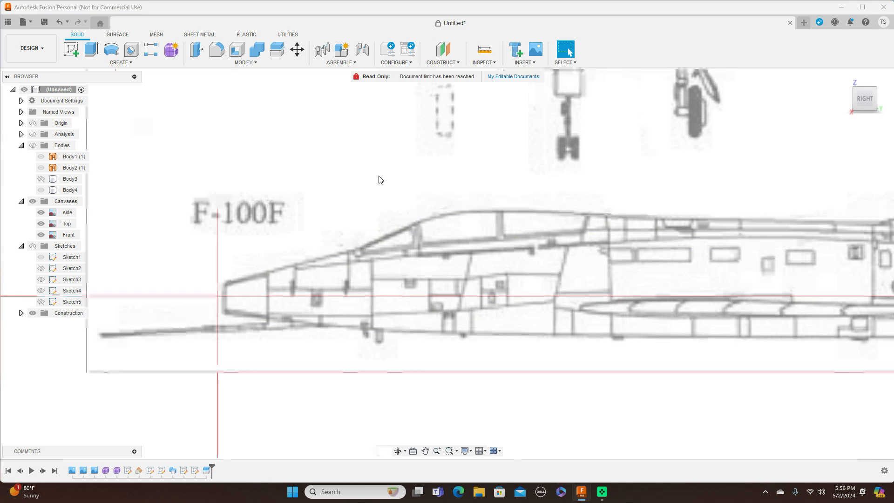
Step: Sketch three connected lines on the side plane along the front canopy window's front, lower and rear edges, with the lower line about 161 mm long
click(73, 49)
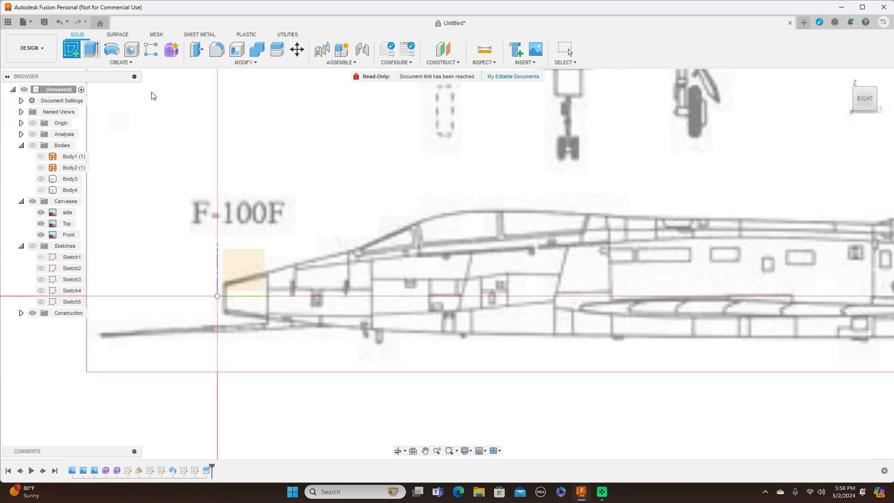
click(250, 264)
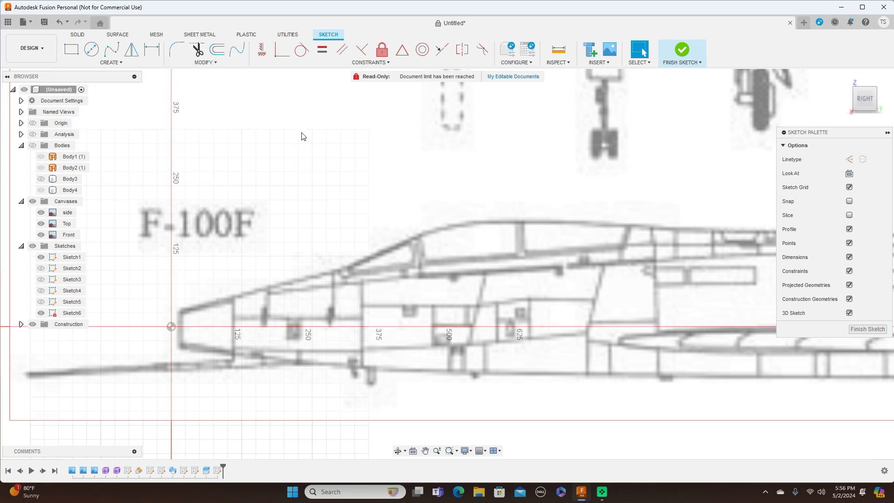
scroll(444, 184, up, 3)
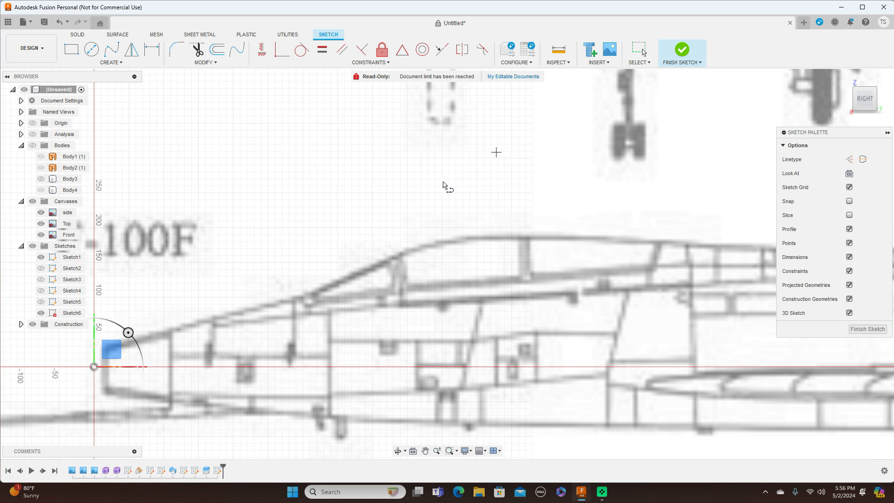
click(398, 247)
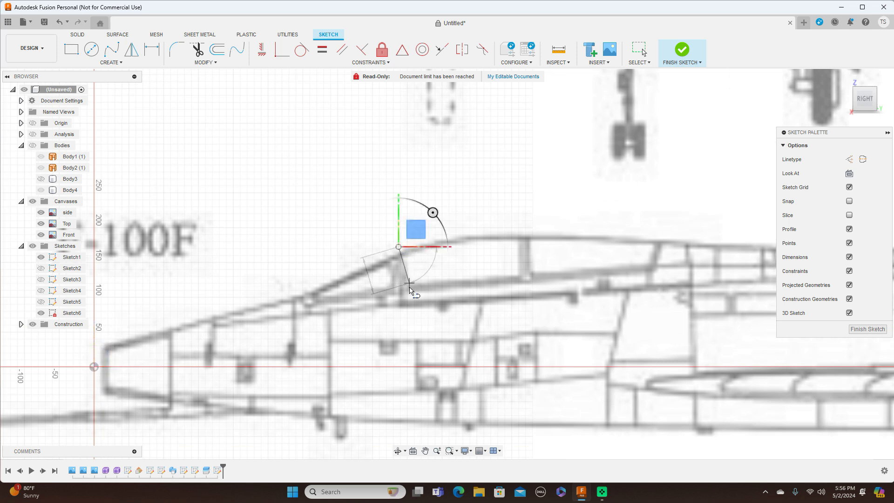
click(408, 285)
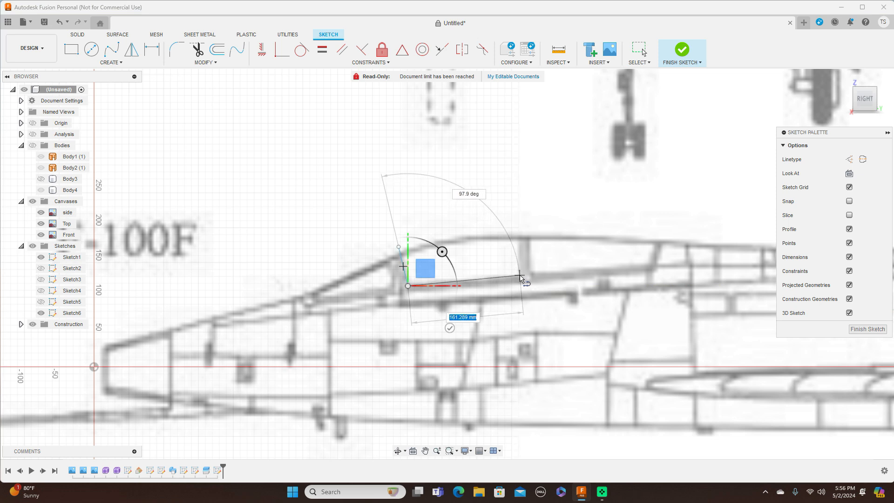
click(519, 277)
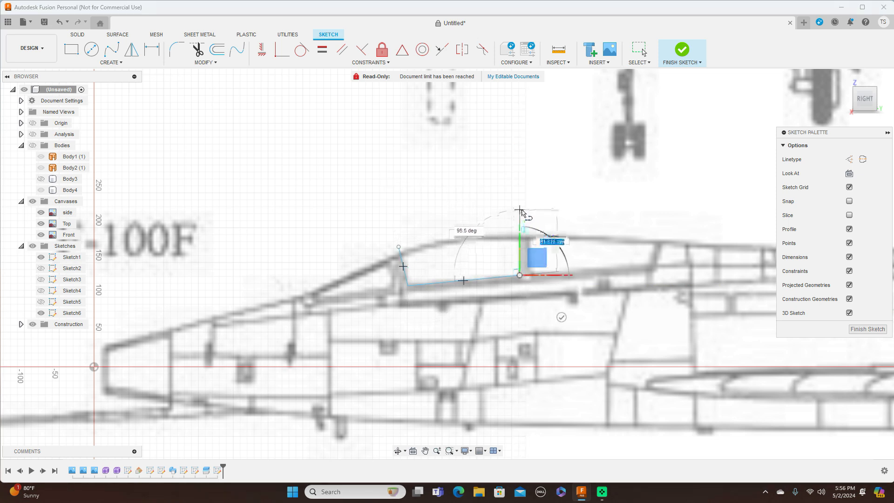
click(518, 212)
right_click(520, 209)
click(548, 211)
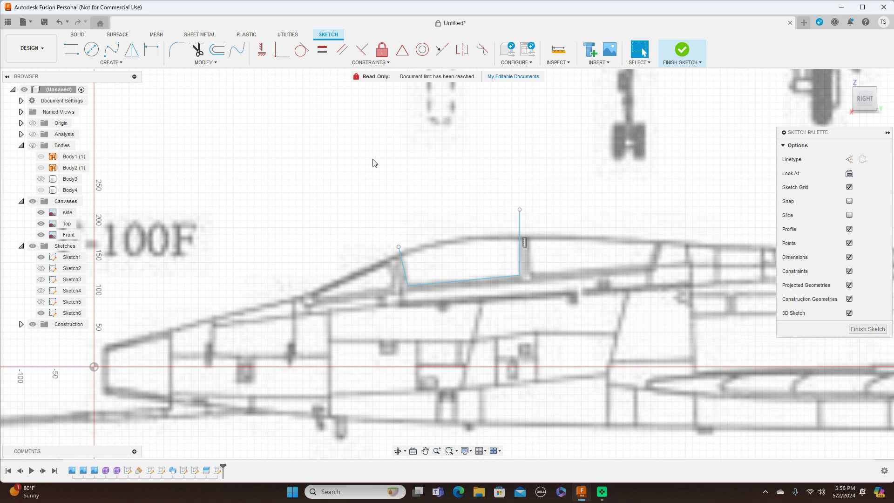
Step: Sketch the rear canopy window as an open three-line outline with a lower edge about 166 mm long, then adjust its lower rear corner
key(l)
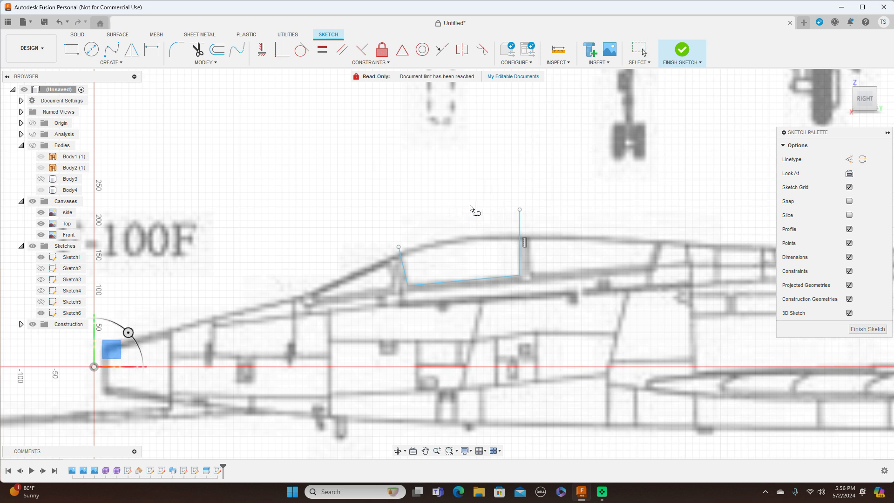
click(530, 225)
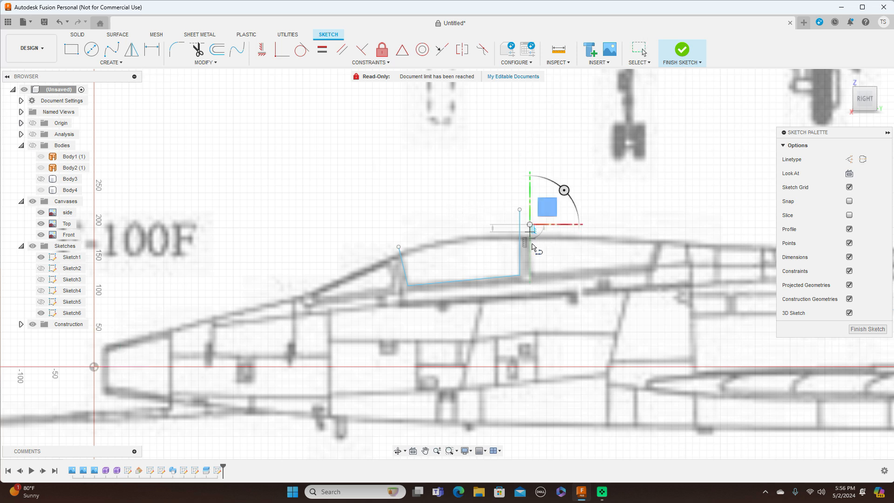
click(531, 275)
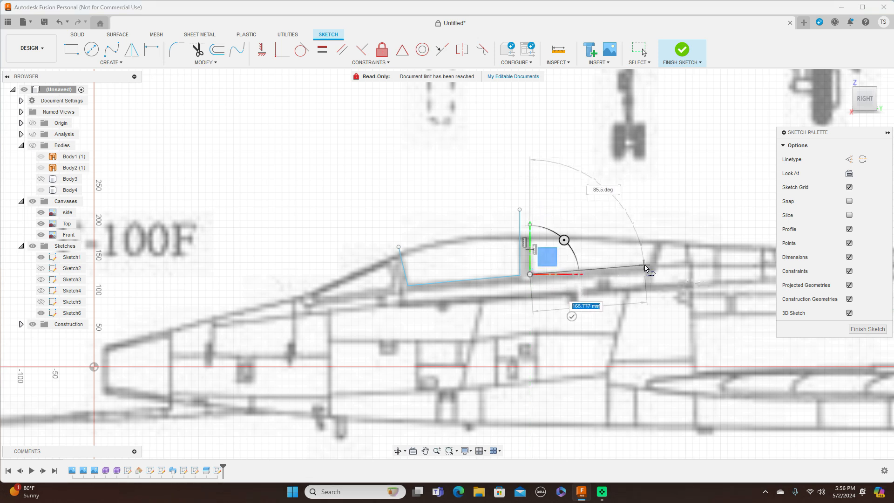
click(647, 268)
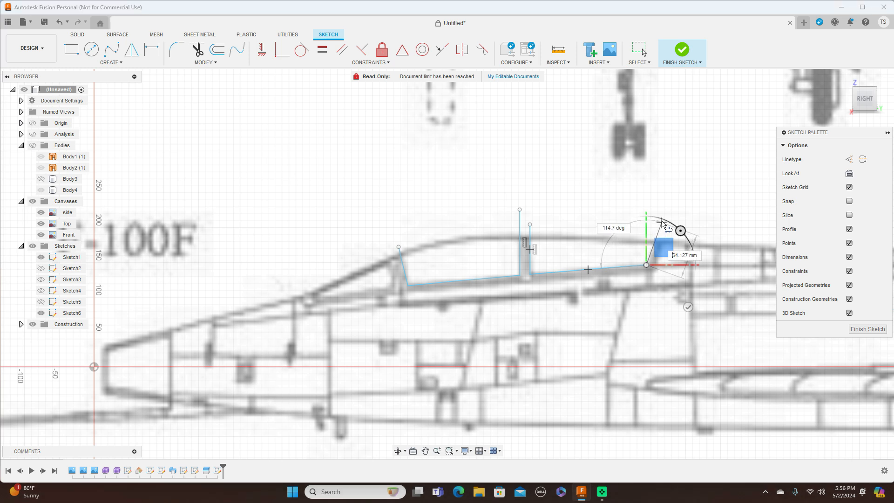
click(662, 219)
right_click(663, 221)
click(685, 218)
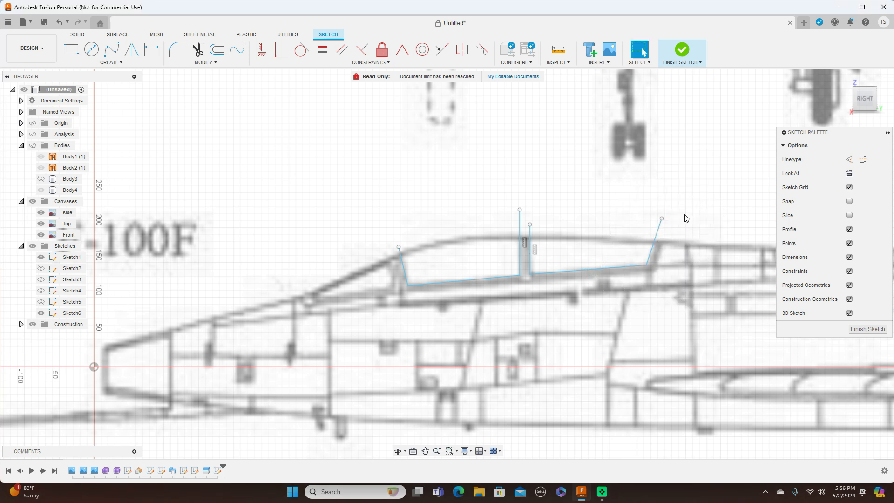
click(649, 264)
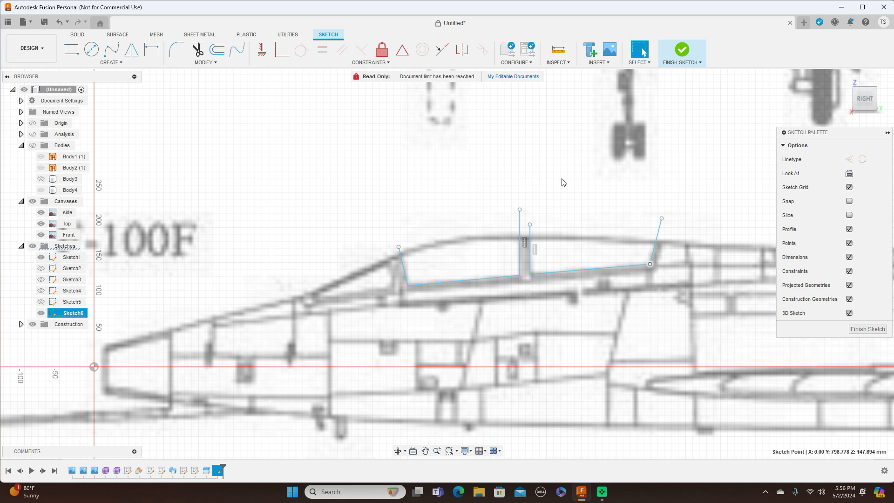
Step: Sketch the windshield pane as an open three-line outline along the canopy frame and sill, ending in a front segment about 31 mm long
key(m)
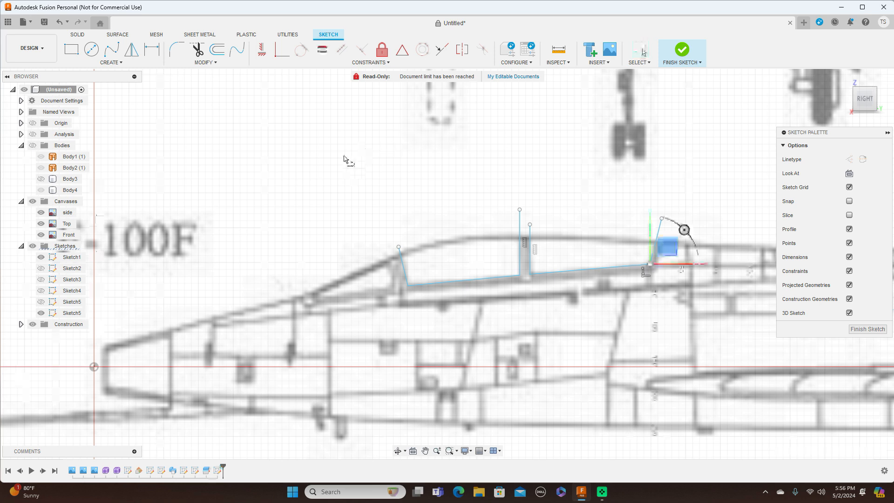
click(388, 249)
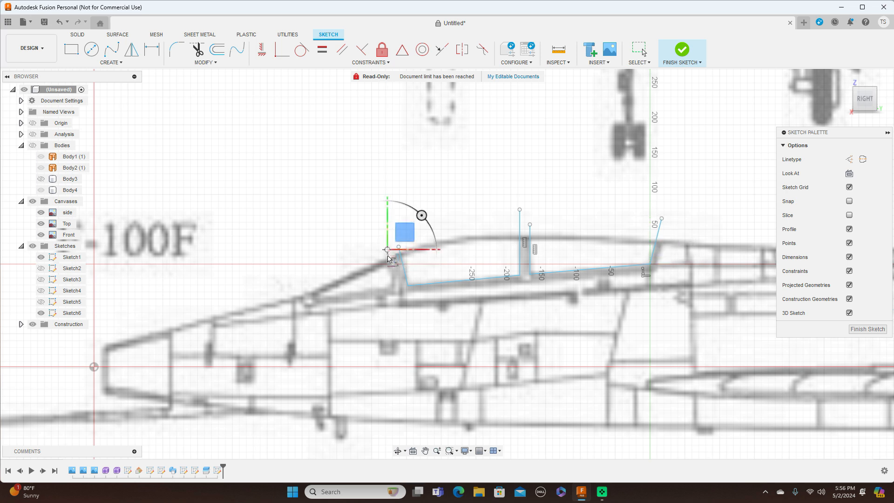
click(395, 289)
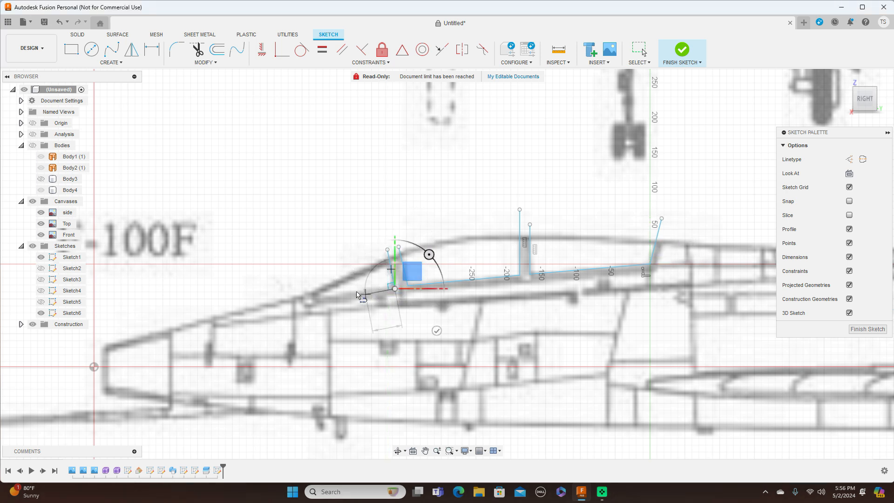
click(323, 297)
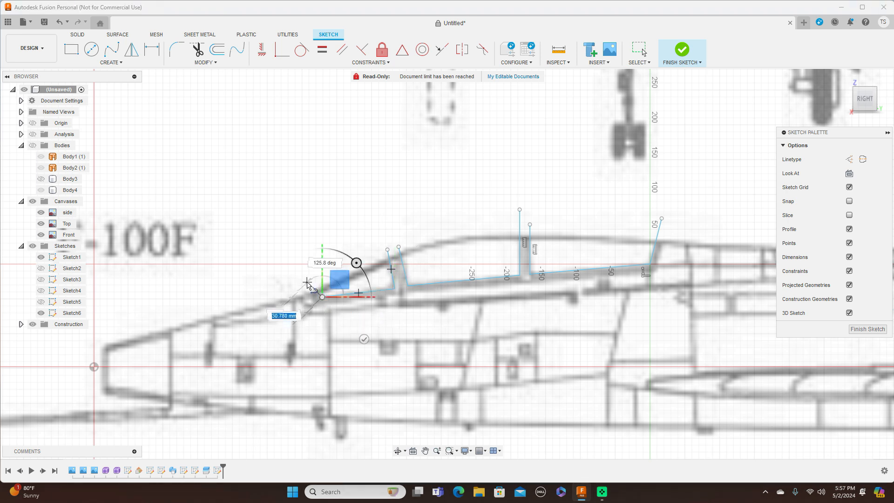
click(306, 285)
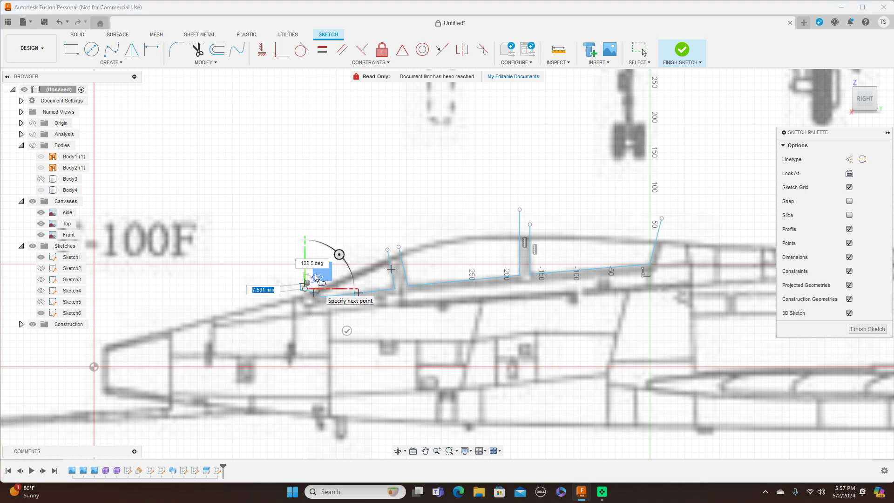
right_click(317, 276)
click(344, 282)
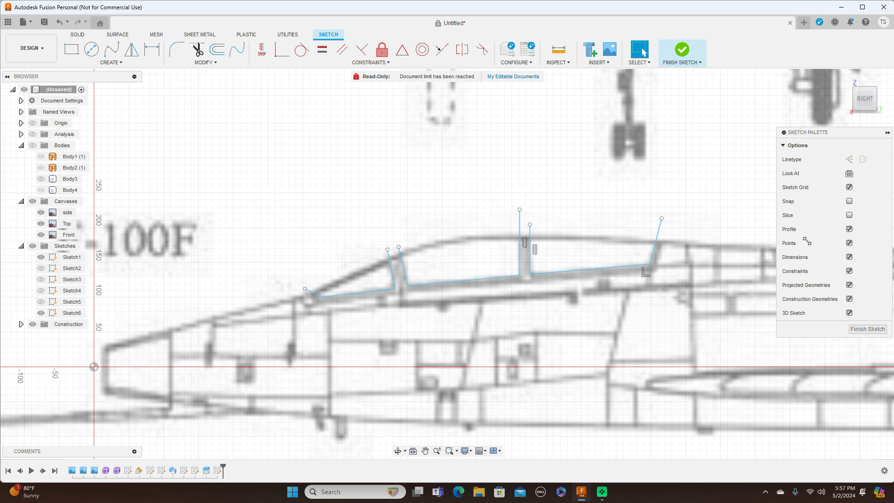
Step: Finish the sketch and make the bodies and sketches visible
click(867, 328)
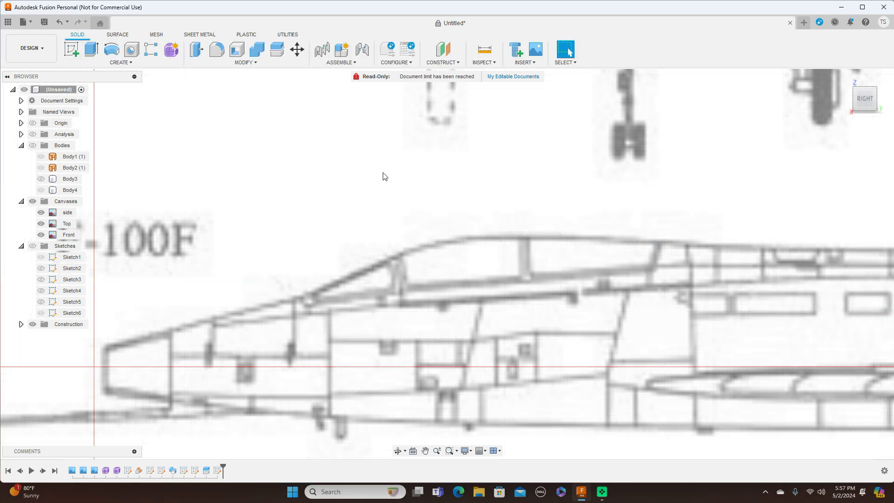
click(33, 146)
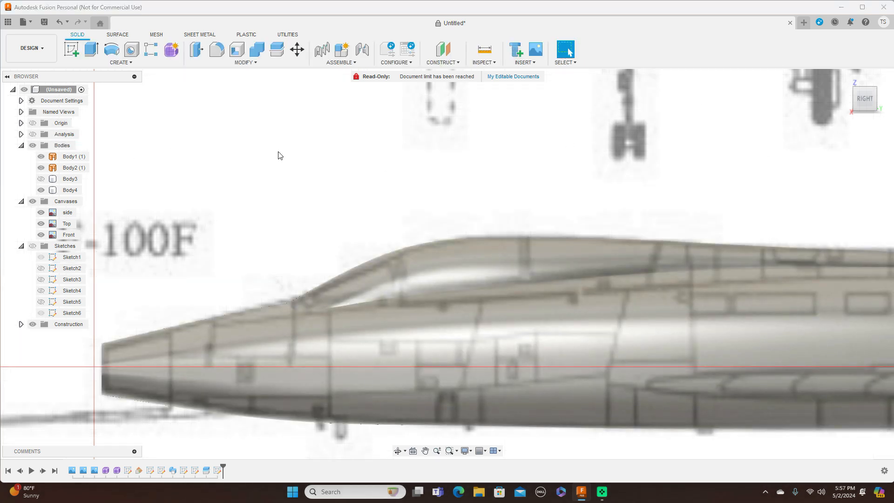
click(32, 246)
Step: Split the upper fuselage body Body2 with the rear, middle and windshield window outlines, keeping the splitting tools extended
click(276, 50)
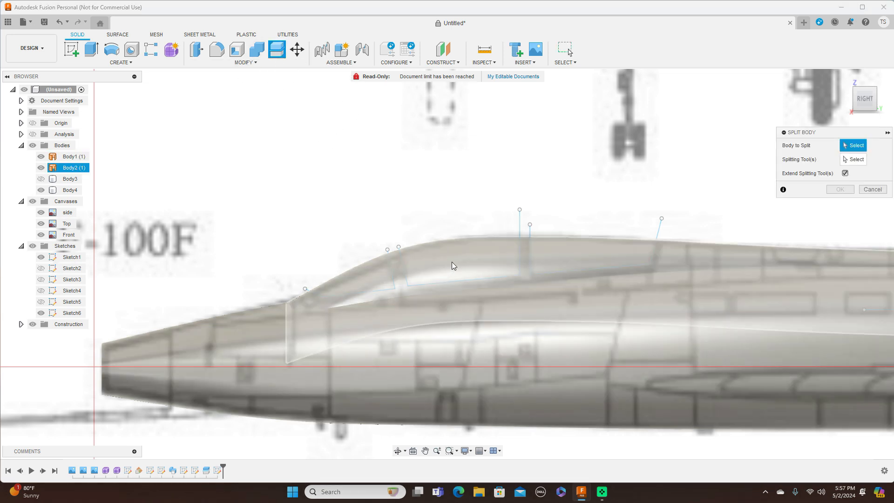
click(452, 265)
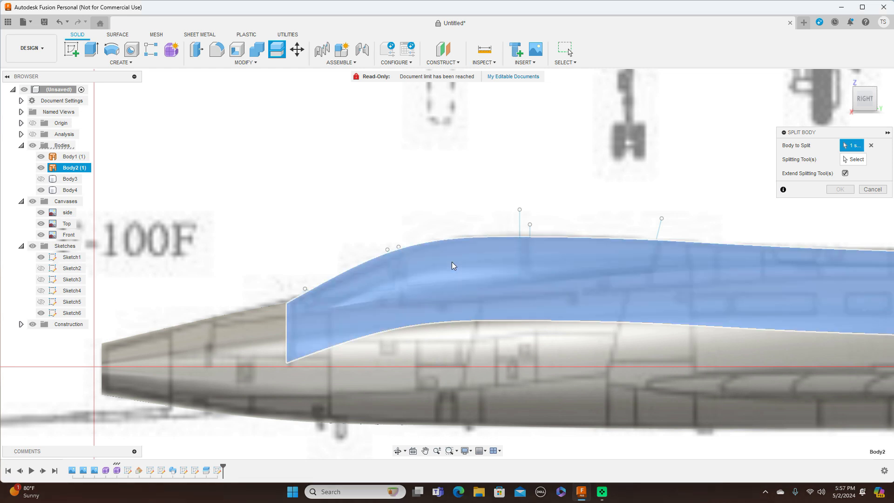
click(854, 159)
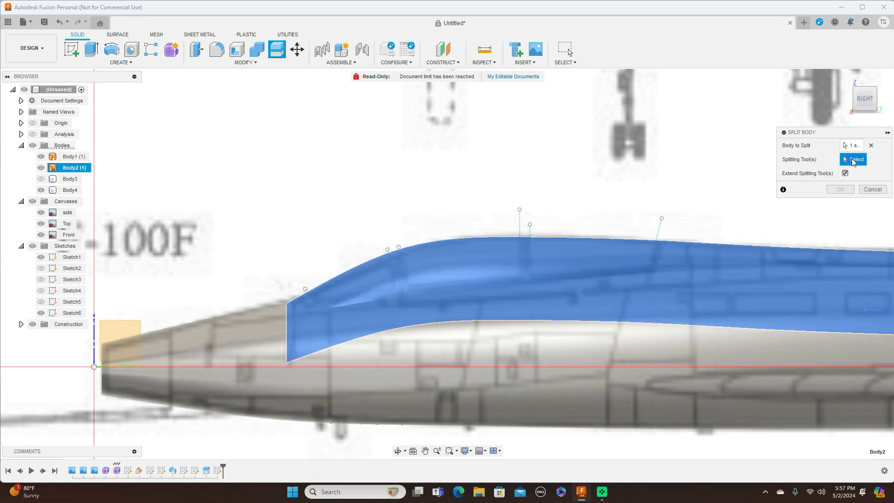
click(659, 229)
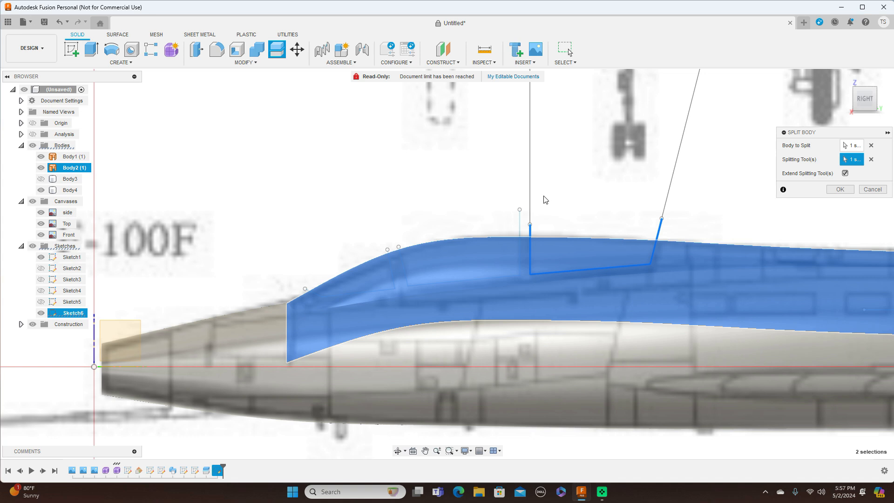
click(521, 221)
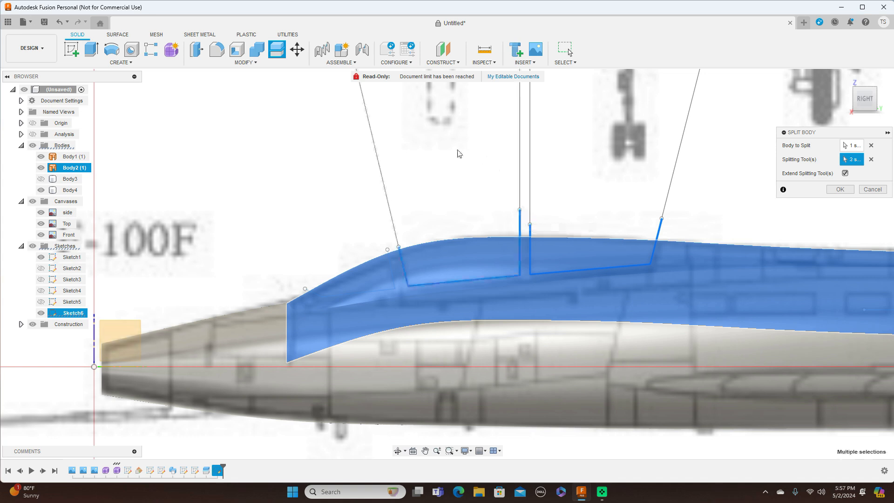
click(310, 289)
click(840, 189)
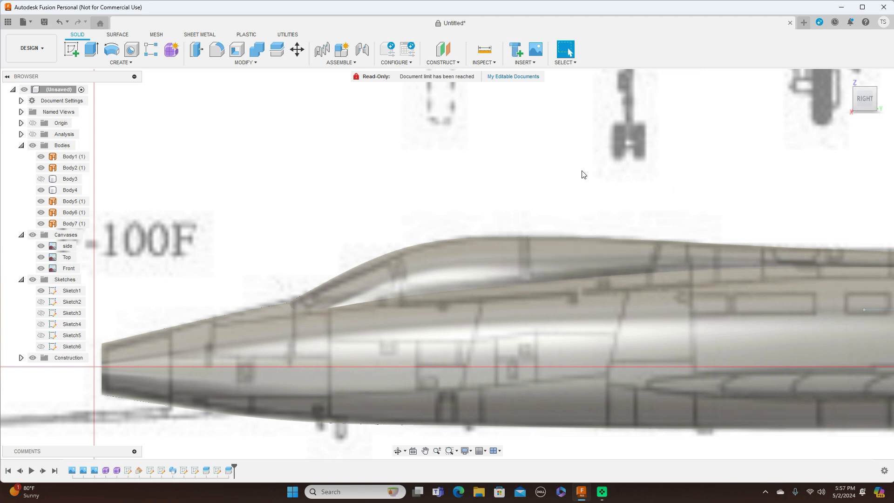
Step: Apply the Glass - Window appearance from the smooth glass library to the rear, middle and windshield canopy panes
right_click(587, 247)
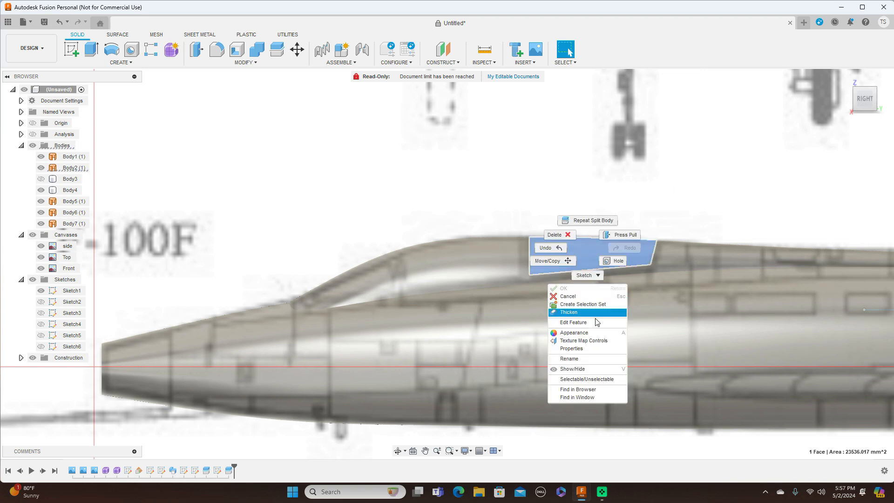
click(597, 332)
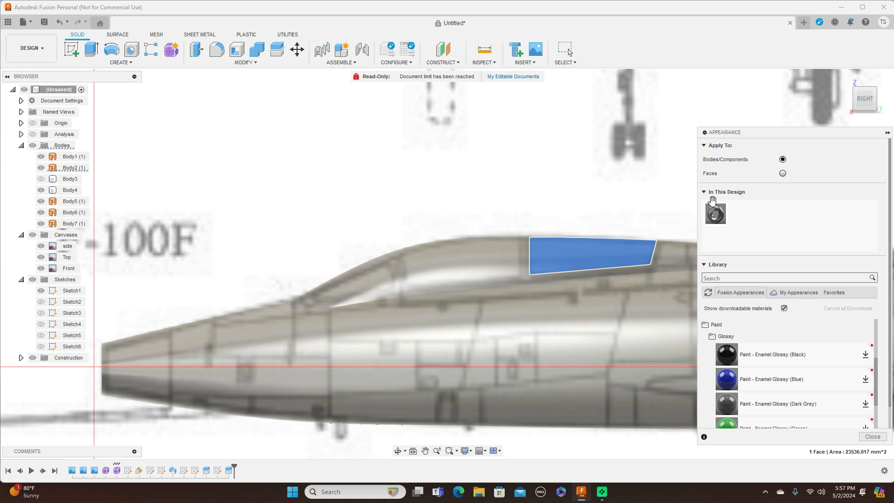
scroll(744, 361, down, 5)
scroll(744, 362, up, 10)
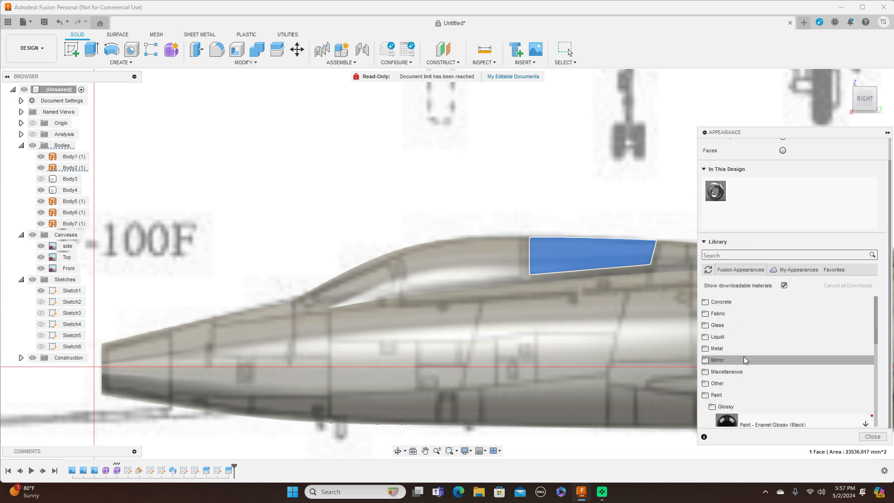
click(791, 347)
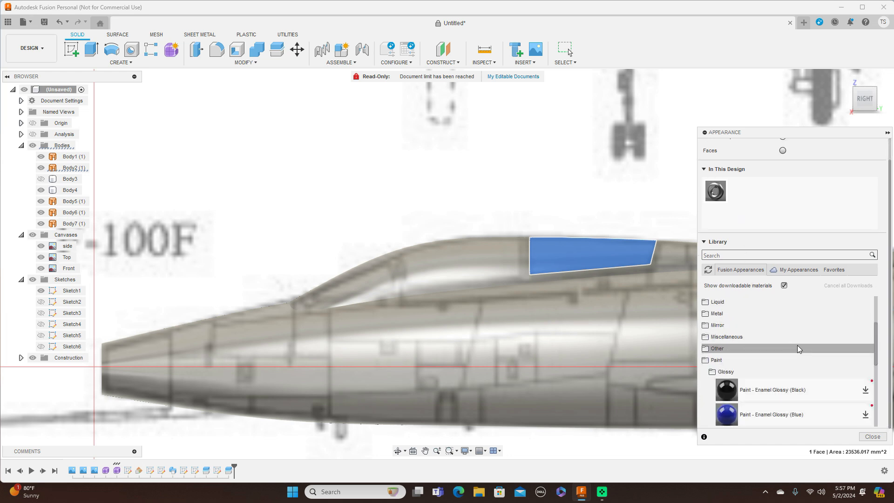
scroll(778, 339, down, 2)
drag(738, 329, 580, 254)
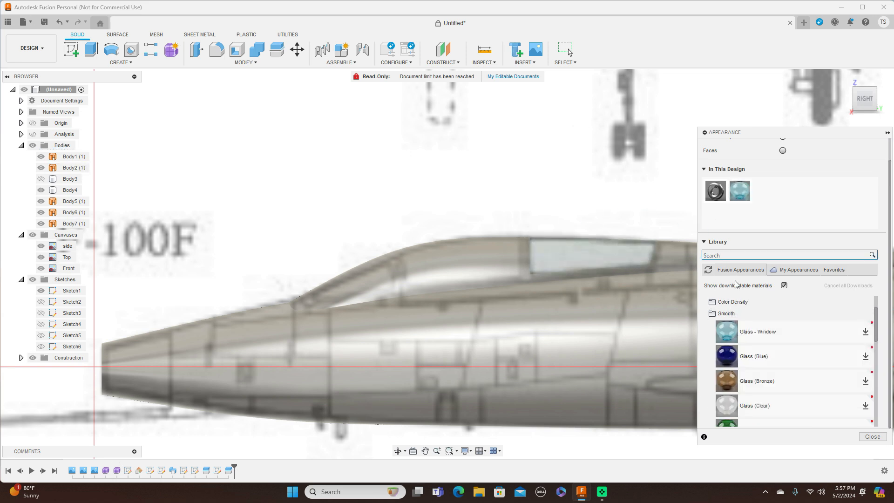
drag(727, 330, 358, 277)
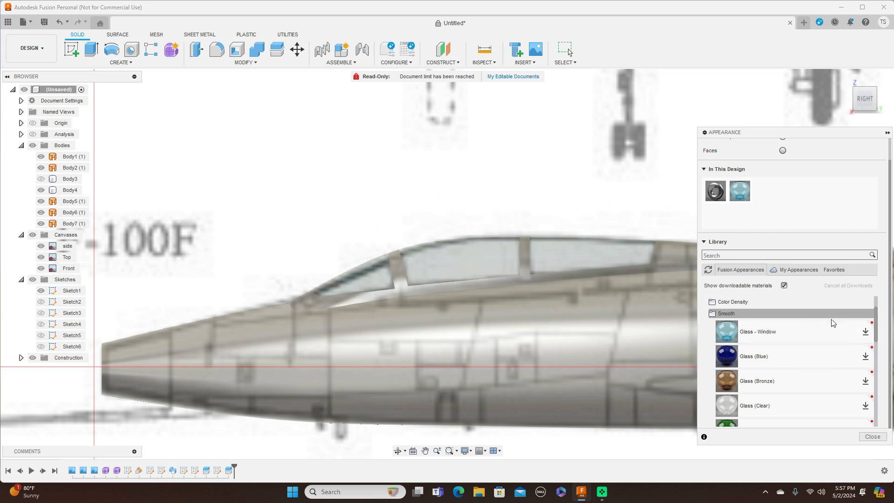
click(872, 436)
Step: Hide the canvases and sketches and inspect the aircraft body with its glass canopy from several angles
scroll(744, 301, down, 5)
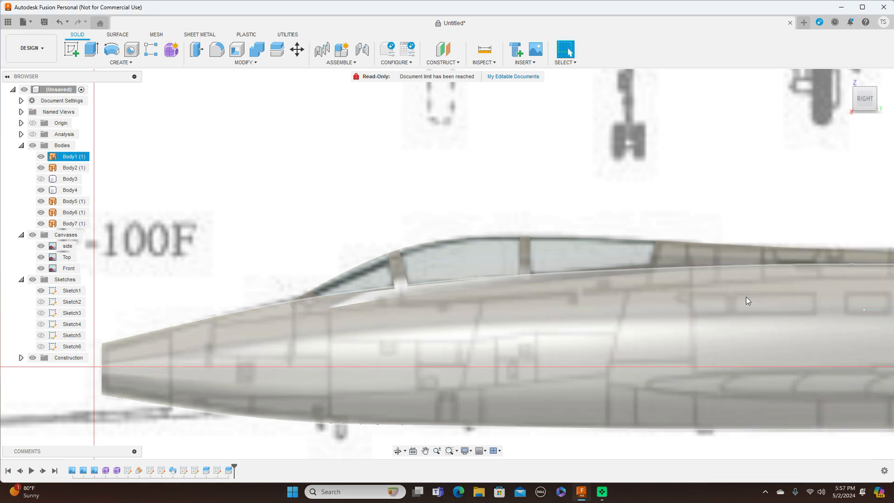
middle_drag(787, 173, 524, 176)
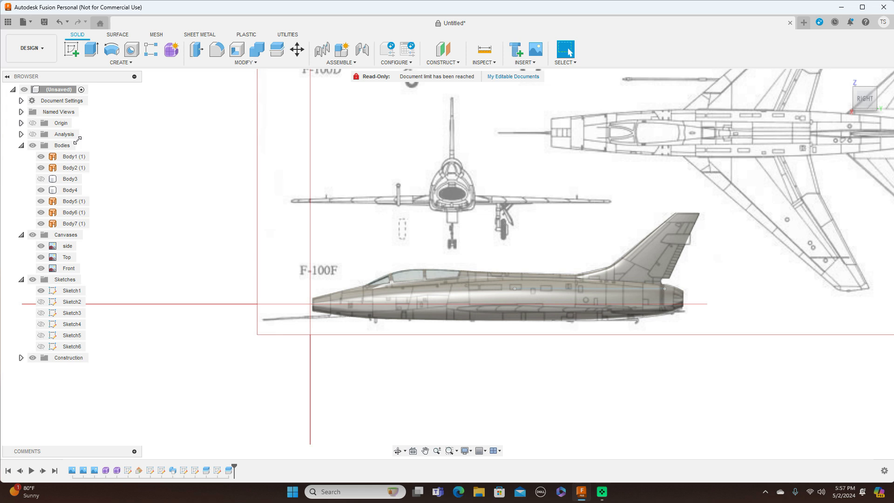
click(33, 235)
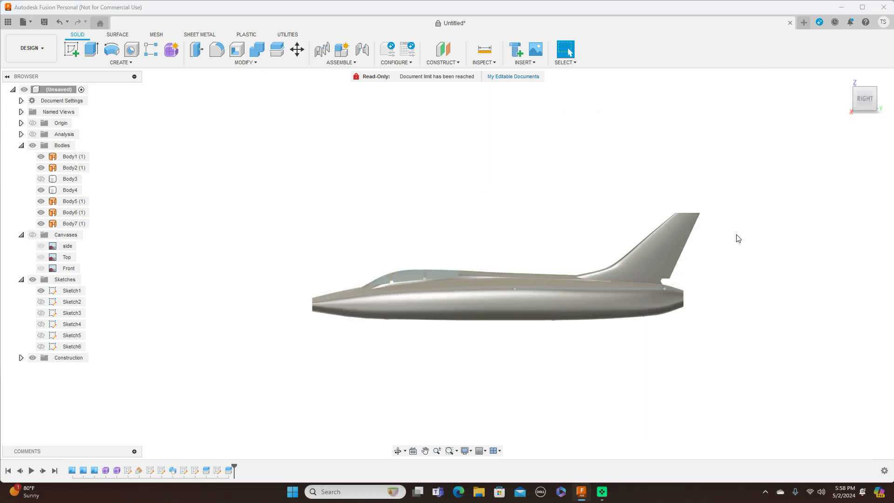
mouse_move(858, 94)
mouse_down()
mouse_move(875, 100)
mouse_move(892, 88)
mouse_move(880, 83)
mouse_move(860, 105)
mouse_up()
click(33, 279)
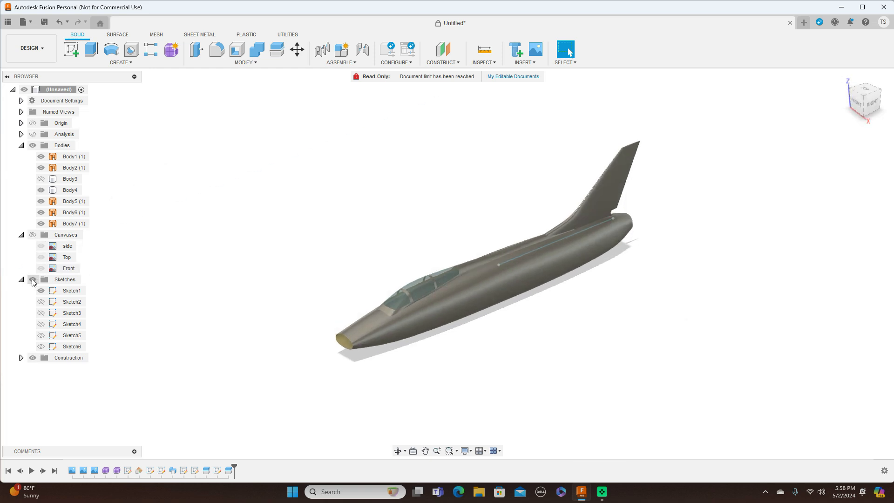
mouse_move(864, 99)
mouse_down()
mouse_move(886, 89)
mouse_move(871, 103)
mouse_move(830, 104)
mouse_move(816, 120)
mouse_move(840, 102)
mouse_move(867, 101)
mouse_up()
click(864, 105)
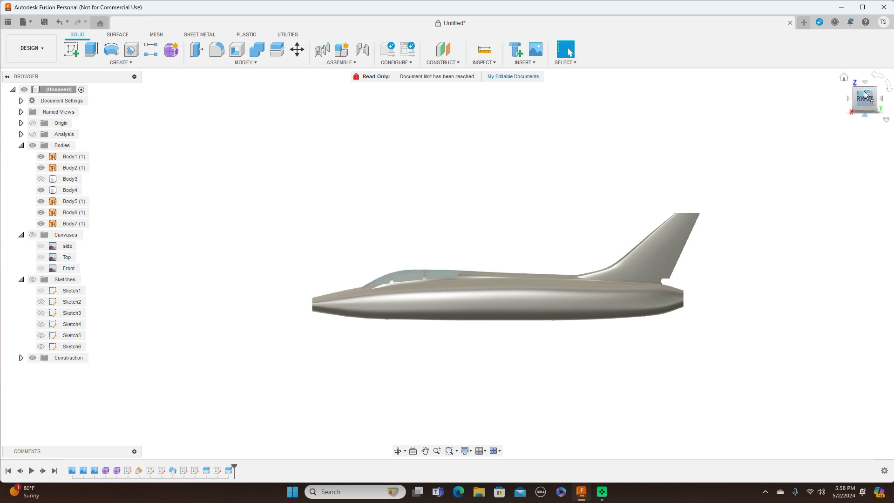
mouse_move(862, 102)
mouse_down()
mouse_move(887, 105)
mouse_move(886, 95)
mouse_move(870, 99)
mouse_up()
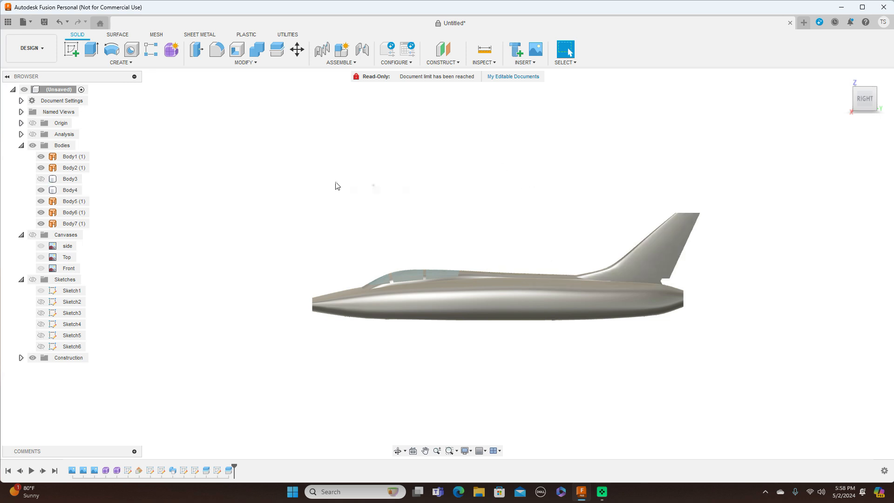
Step: Show the reference canvases again and hide all bodies to expose the tail area of the side-view drawing
click(33, 235)
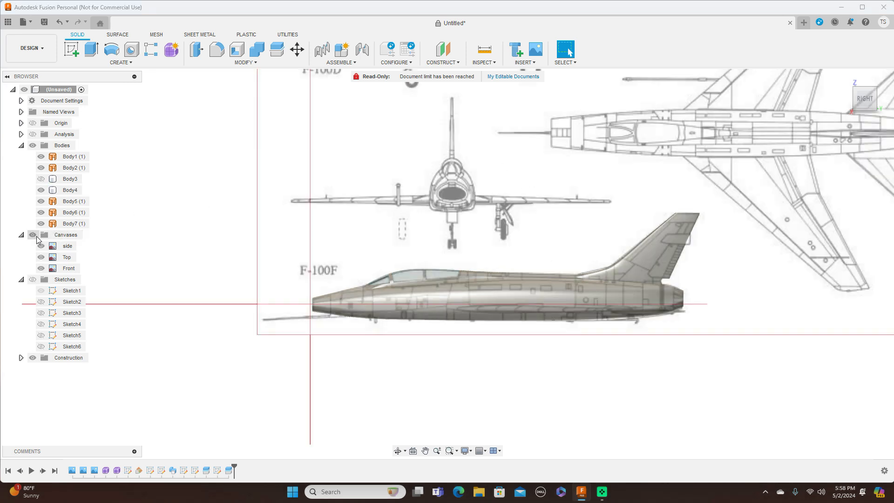
click(32, 145)
scroll(514, 146, up, 1)
middle_drag(564, 177, 492, 99)
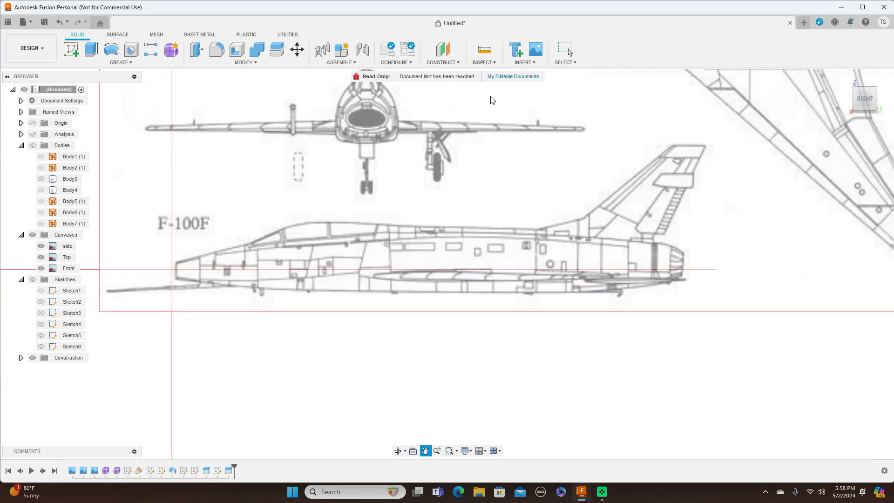
scroll(781, 185, up, 2)
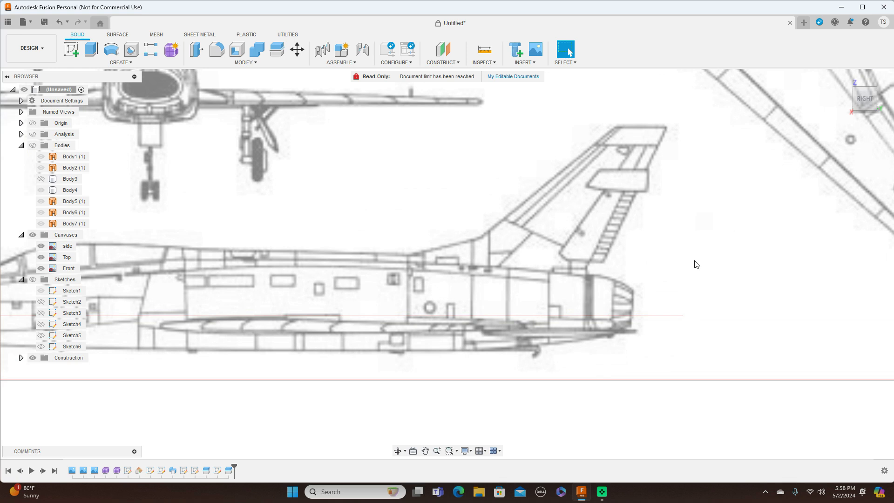
Step: Sketch a horizontal line along the wing root on the side-view plane of the aircraft
scroll(675, 311, down, 1)
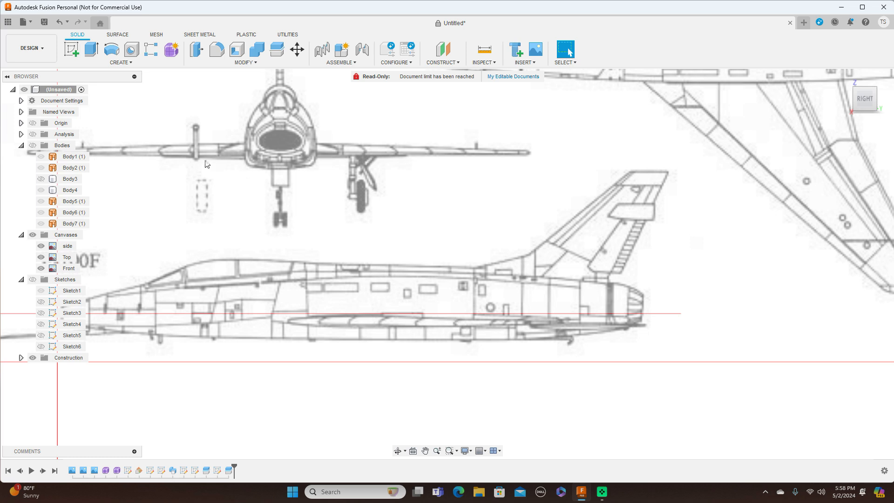
click(72, 49)
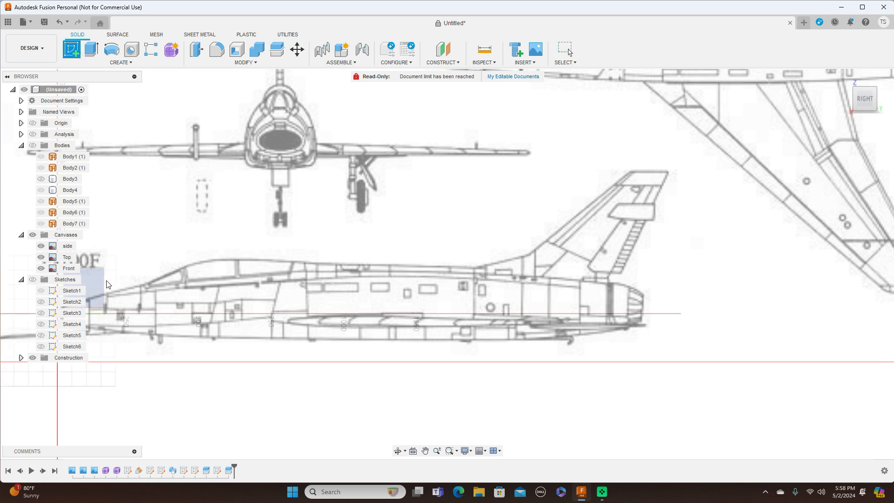
click(138, 278)
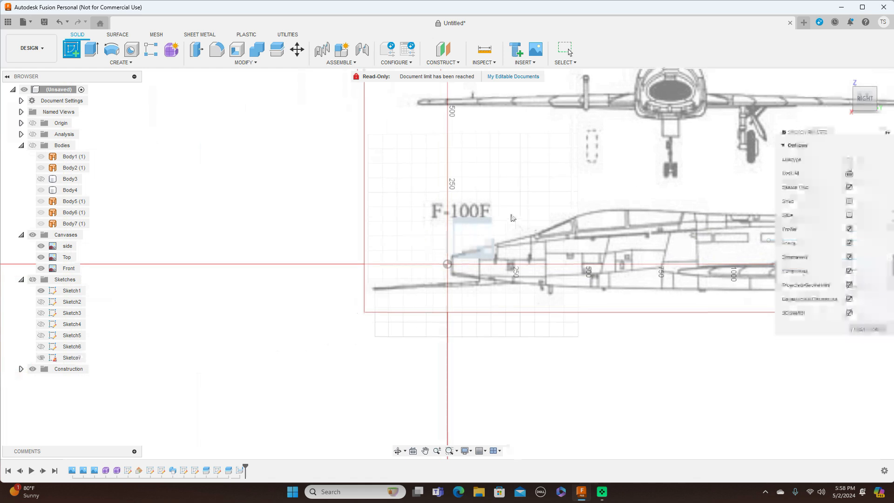
middle_drag(654, 184, 362, 174)
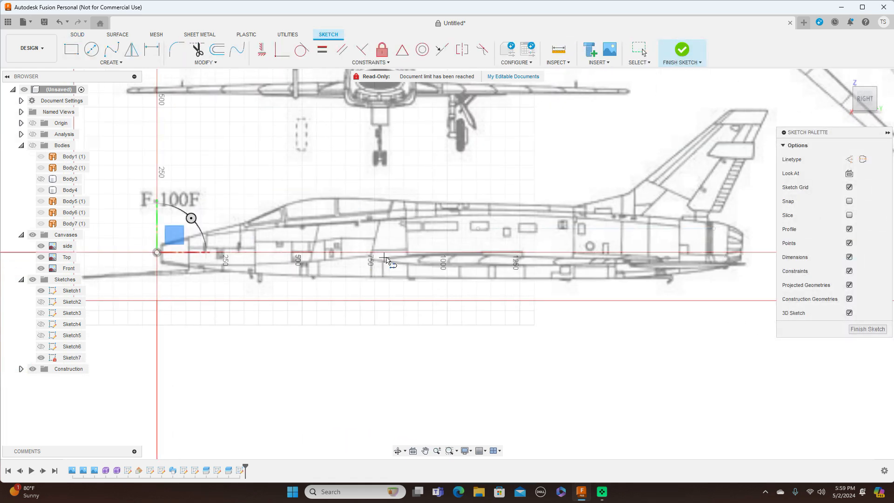
click(388, 260)
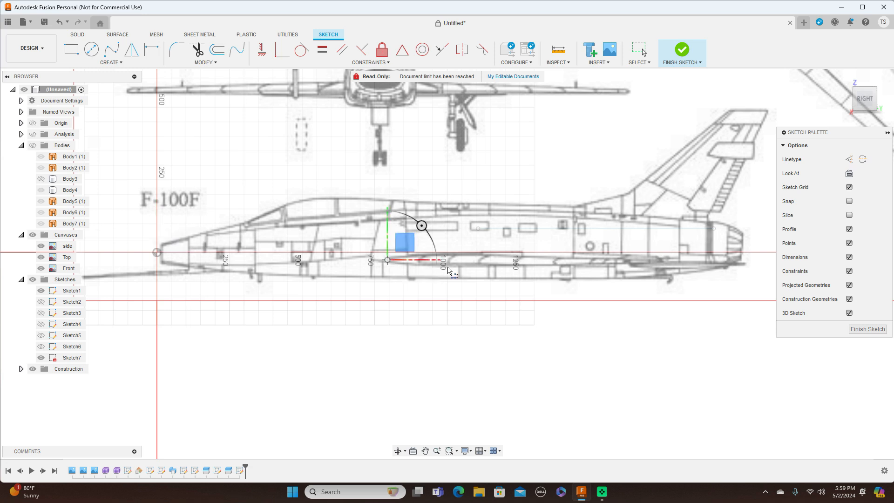
click(630, 260)
right_click(629, 261)
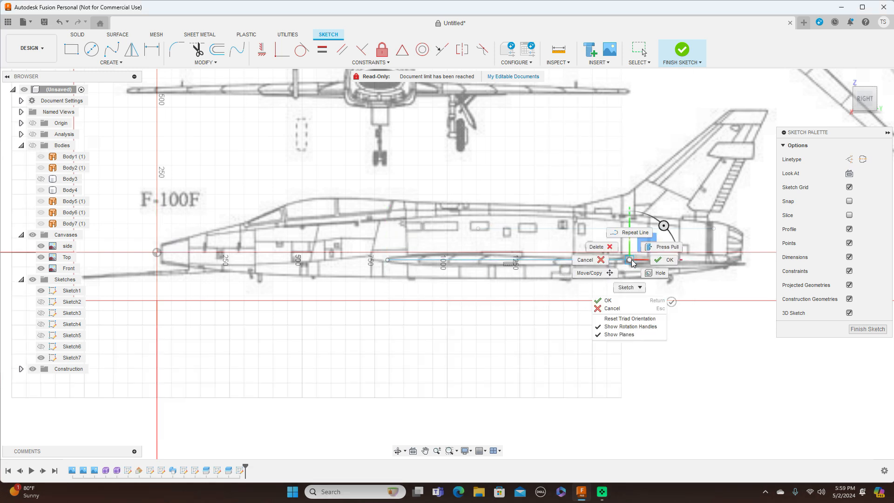
click(661, 255)
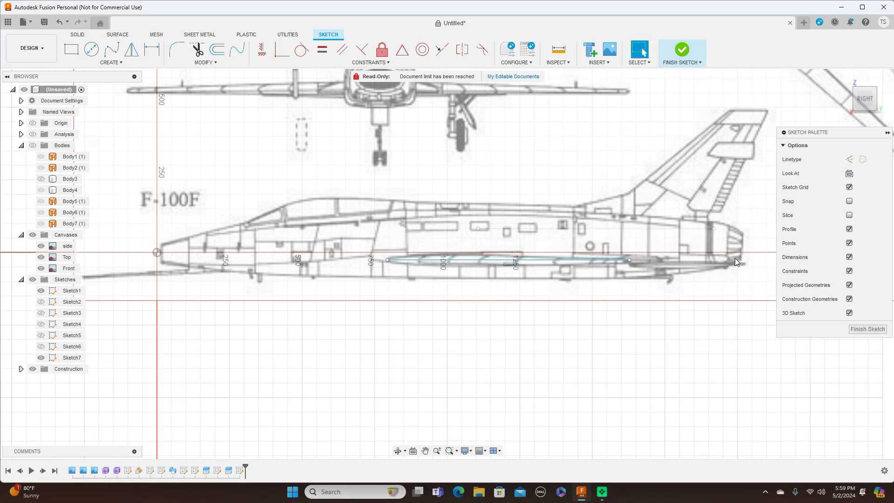
Step: Move the line's front endpoint forward to about Y 604 mm, where the wing's extended leading edge meets the fuselage centreline in top view
click(867, 85)
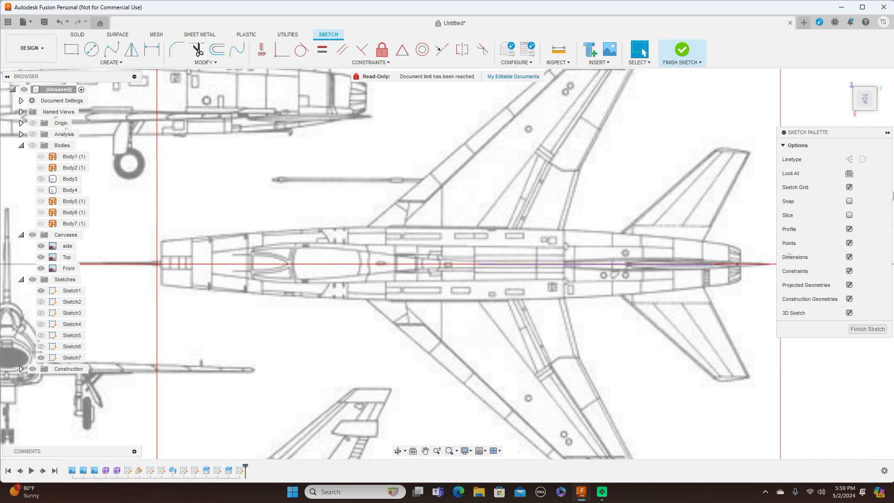
drag(864, 98, 866, 99)
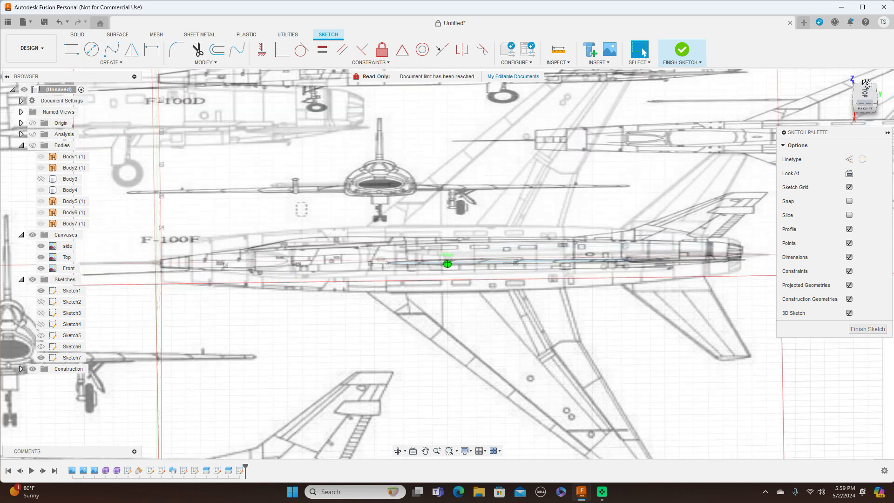
drag(866, 99, 864, 98)
scroll(543, 311, up, 4)
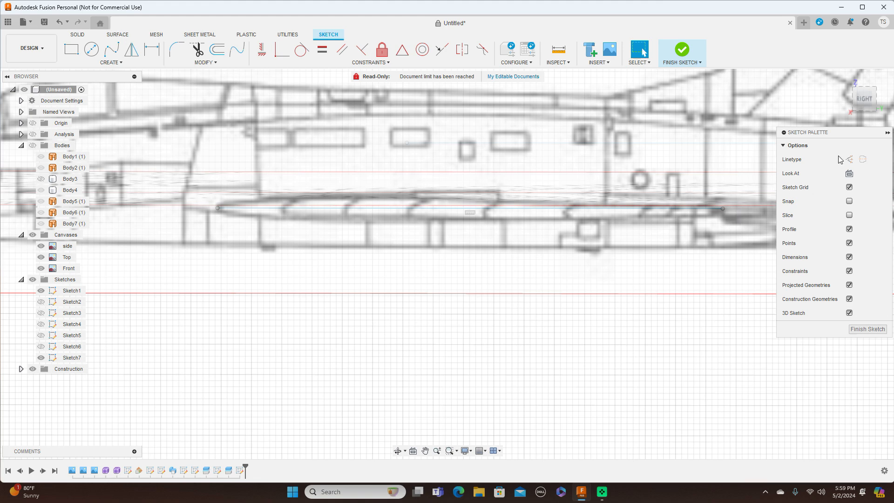
mouse_move(863, 93)
mouse_down()
mouse_move(862, 117)
mouse_move(865, 98)
mouse_up()
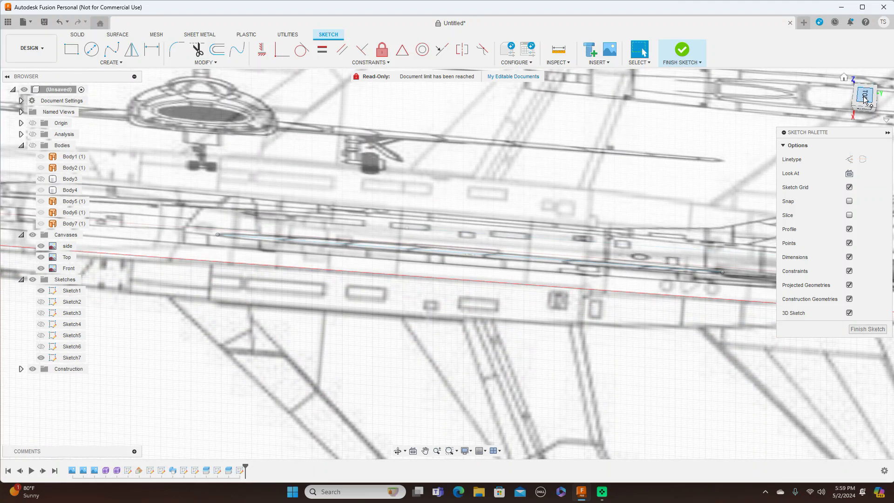
click(864, 97)
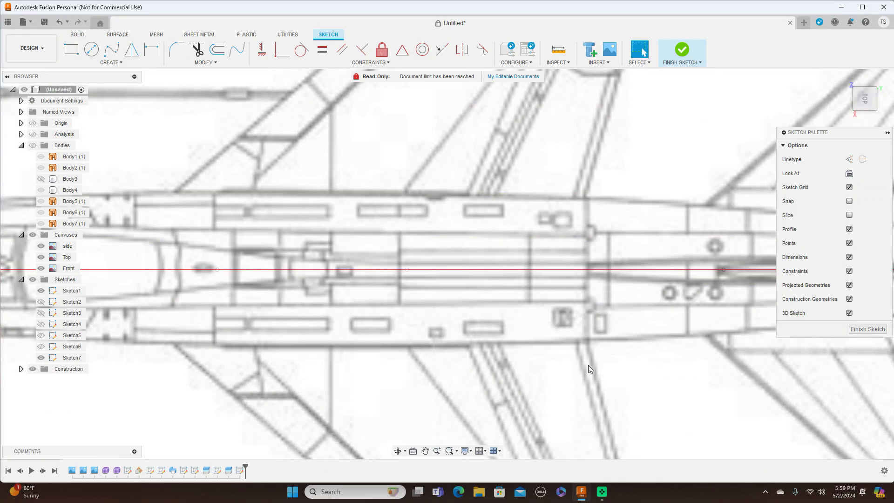
scroll(588, 365, down, 3)
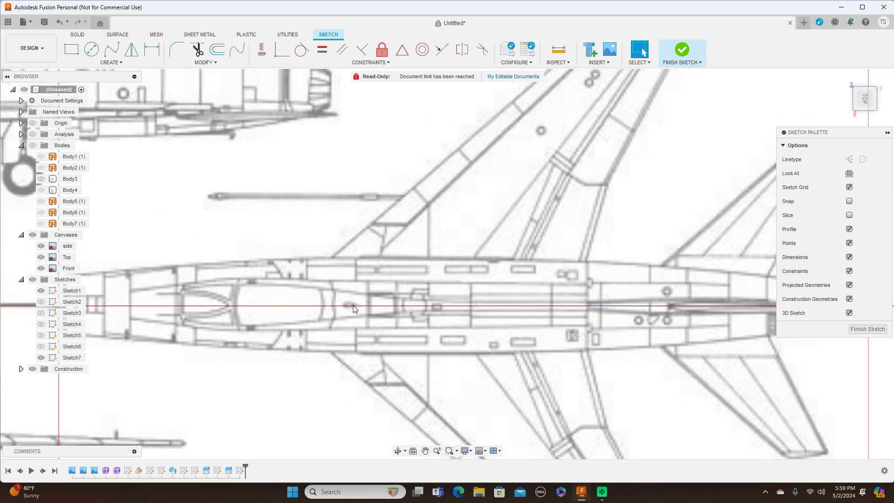
drag(306, 308, 289, 307)
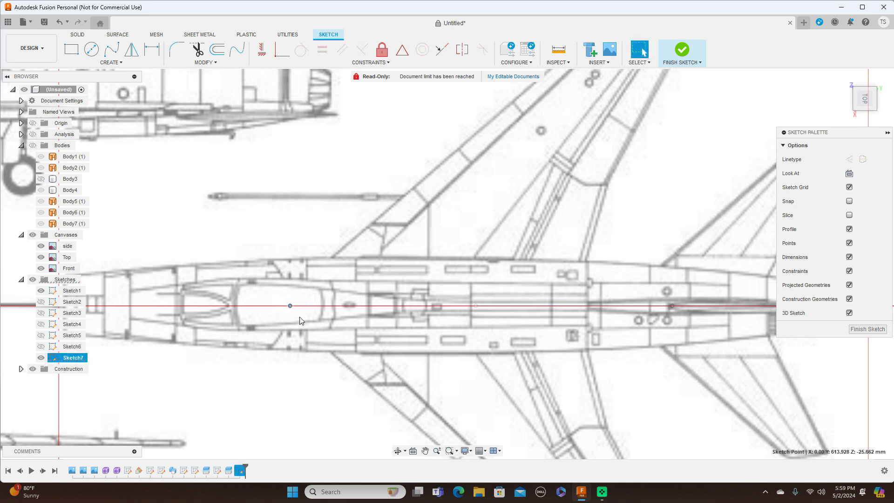
drag(283, 306, 287, 306)
scroll(616, 361, down, 5)
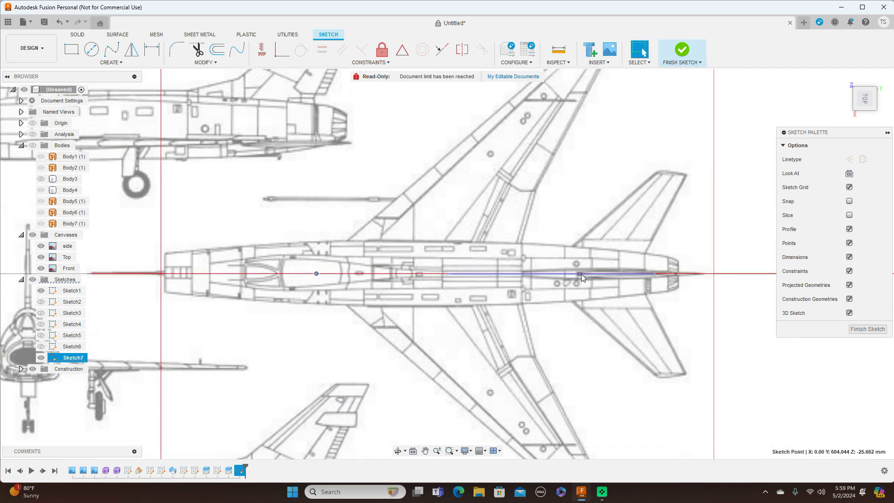
Step: Try to shift the line's rear endpoint to match the wing's trailing edge, checking it against the top view
click(862, 111)
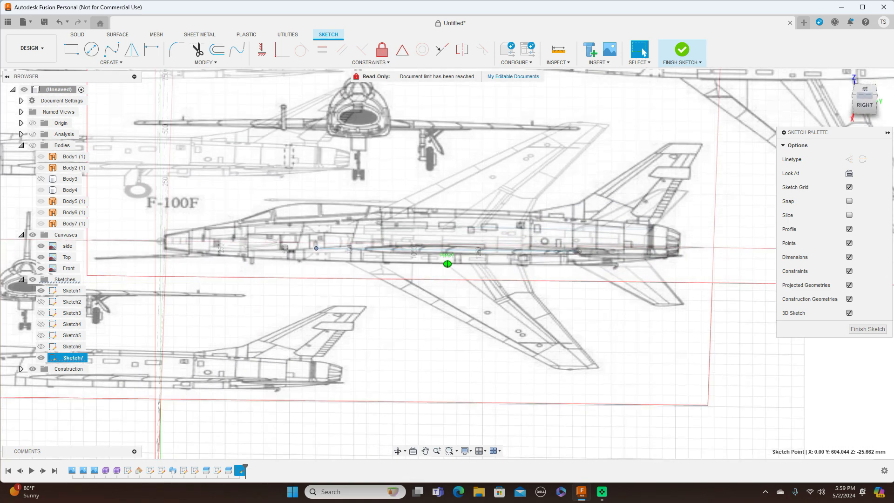
scroll(540, 236, up, 5)
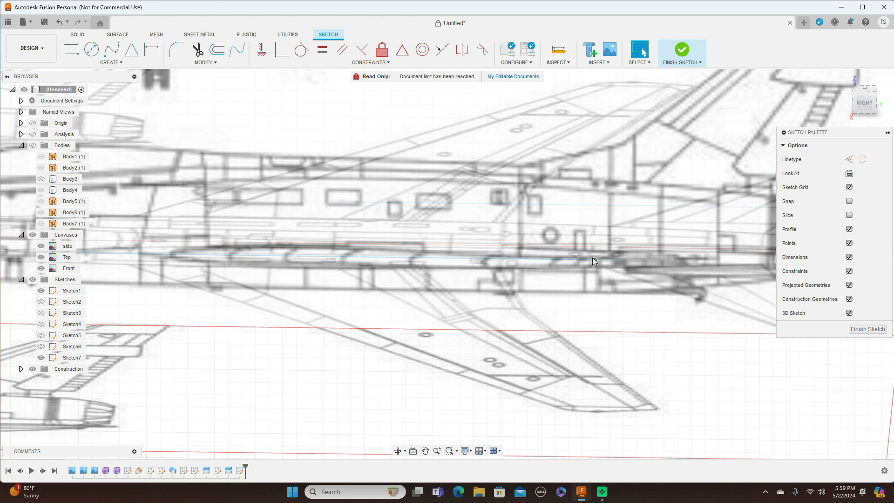
drag(557, 257, 544, 259)
drag(865, 89, 867, 128)
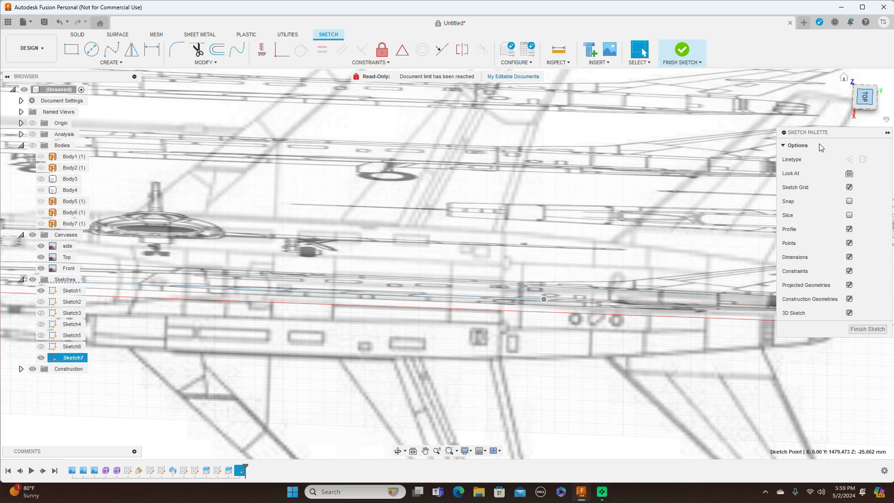
click(865, 97)
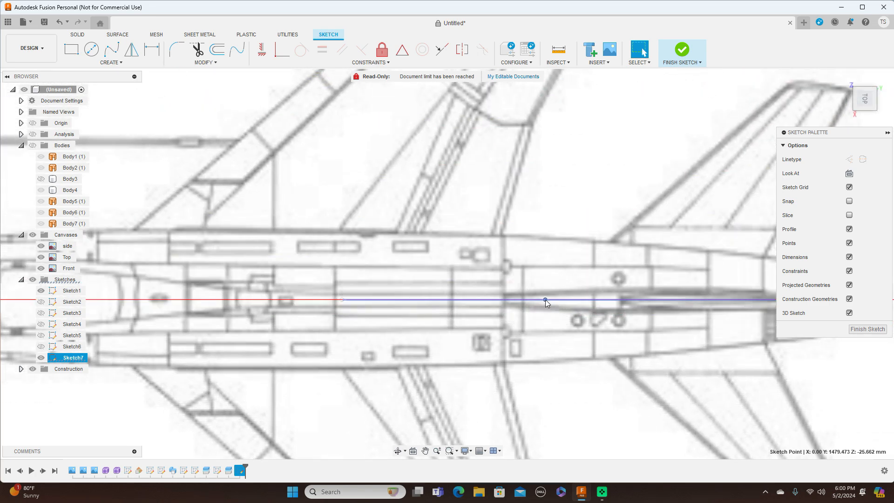
click(527, 299)
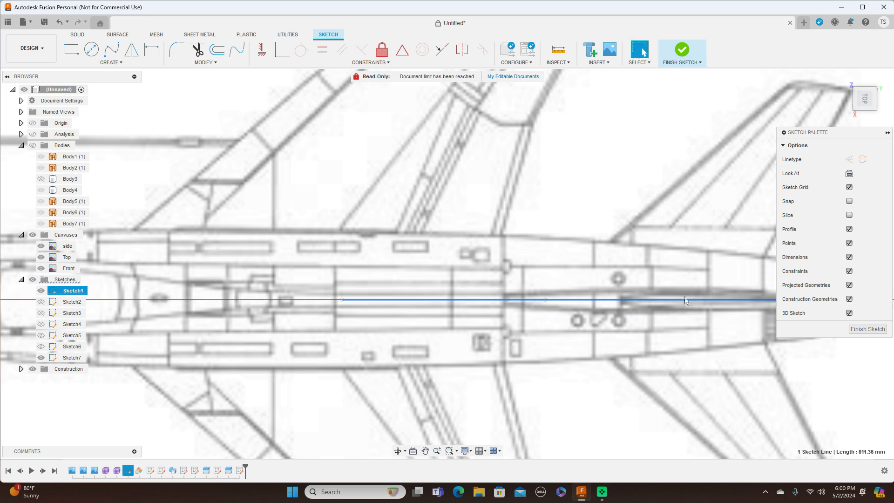
scroll(456, 327, down, 5)
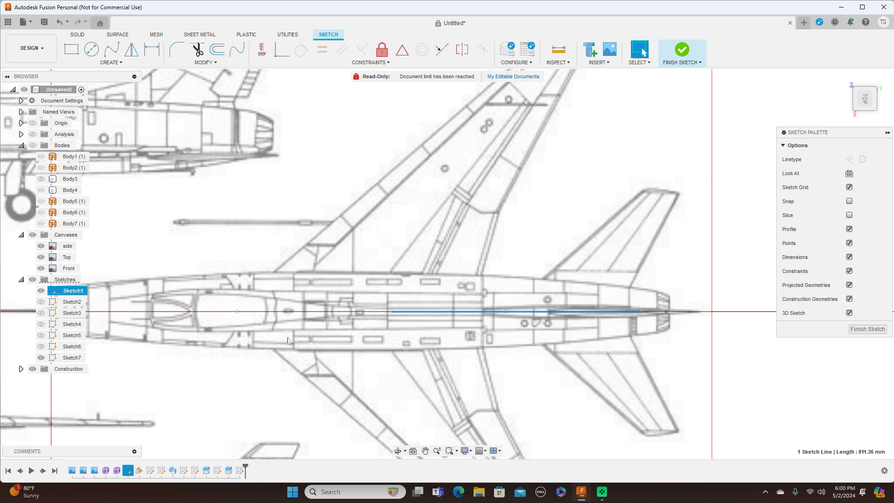
Step: Hide Sketch1 so its overlapping line cannot be picked, keeping Sketch7 visible
click(41, 357)
click(41, 290)
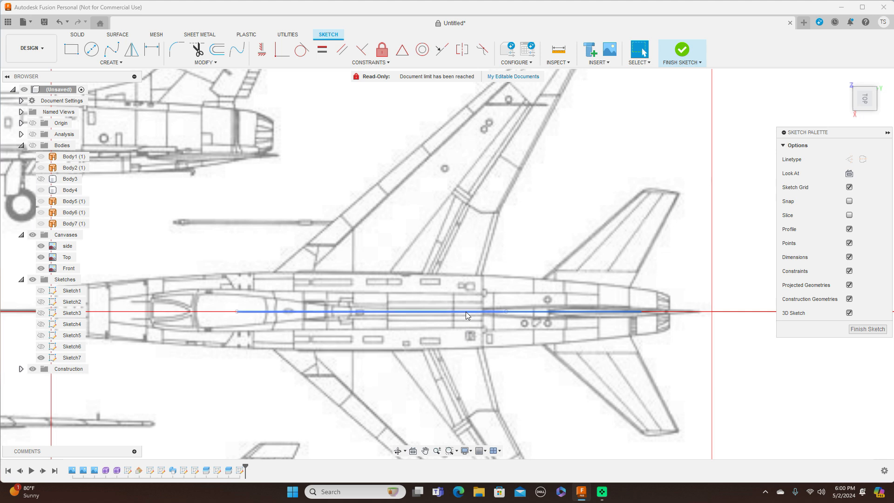
mouse_move(870, 112)
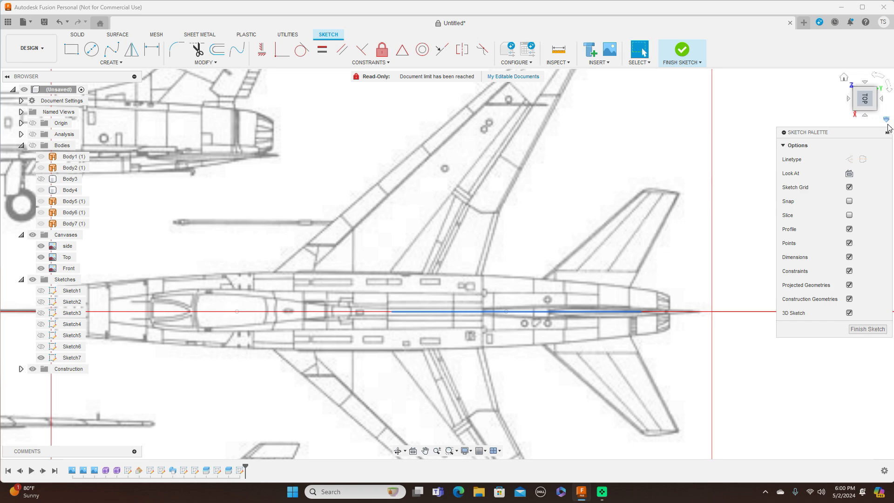
click(870, 112)
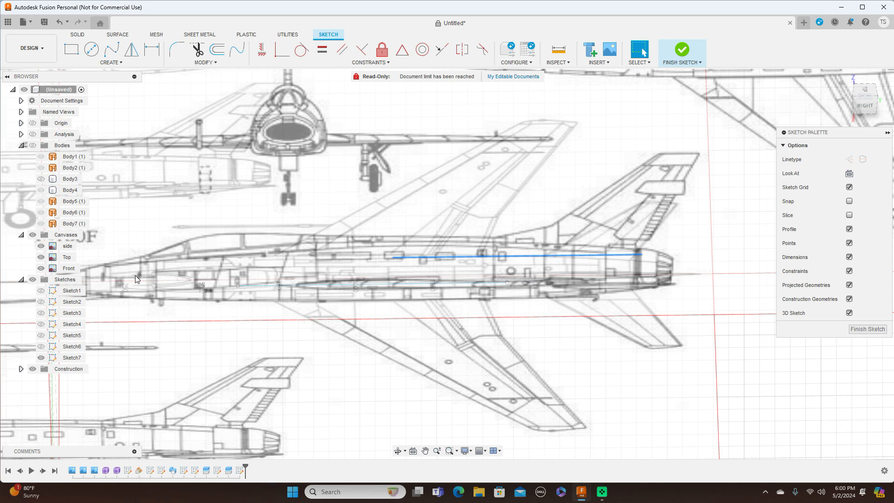
click(41, 357)
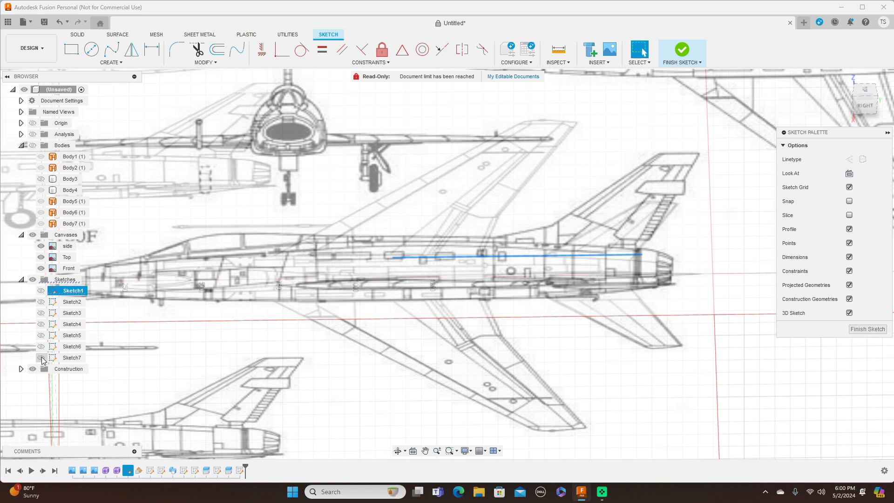
click(41, 357)
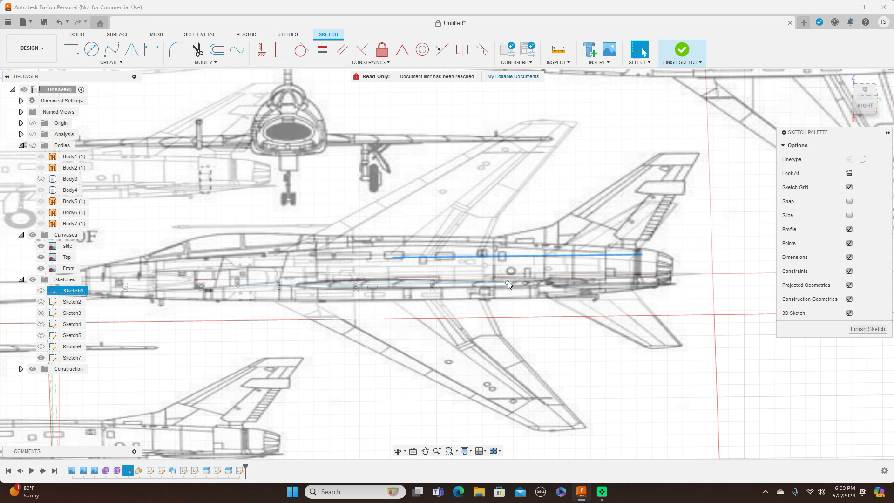
Step: Move the line's rear endpoint to about Y 1384 mm, in line with the wing's trailing edge at the centreline, and finish the sketch
click(480, 282)
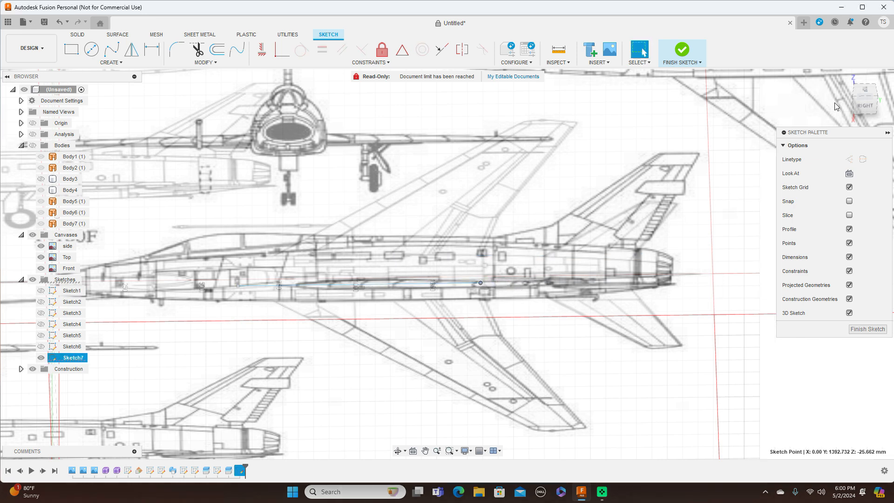
click(862, 89)
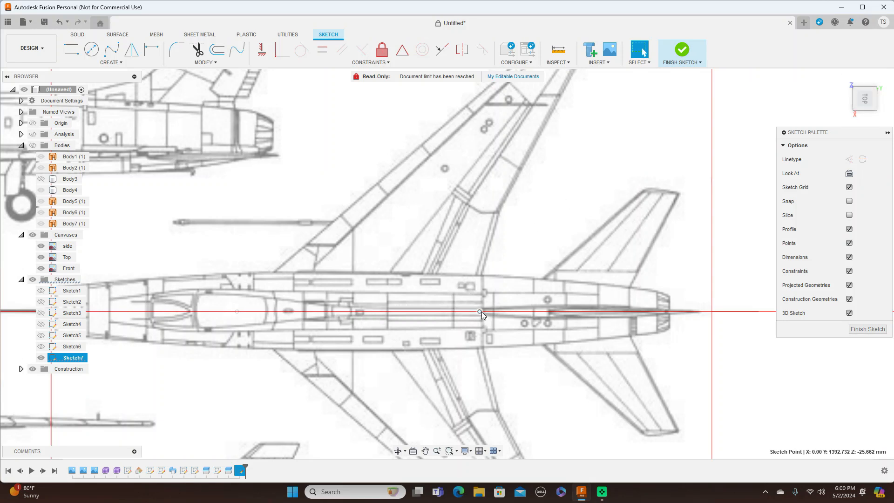
drag(480, 312, 475, 312)
click(868, 329)
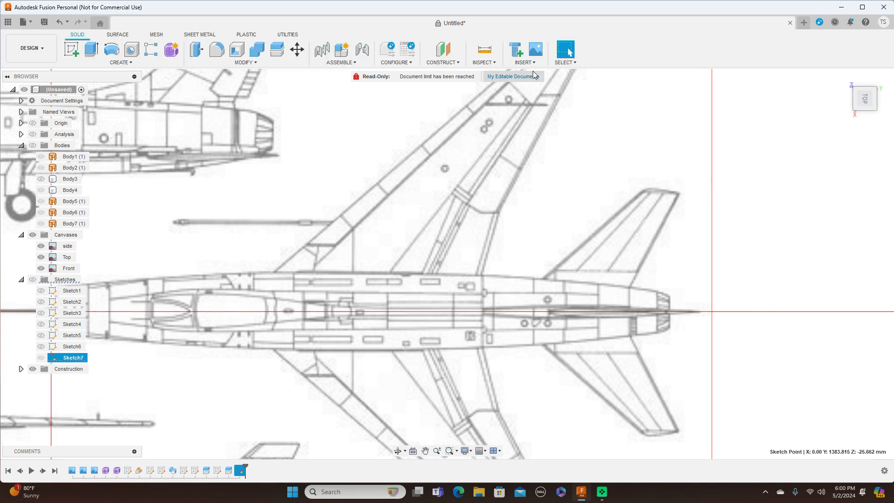
Step: Show the sketches again and create a construction plane at a 0 degree angle through the wing root line
click(32, 279)
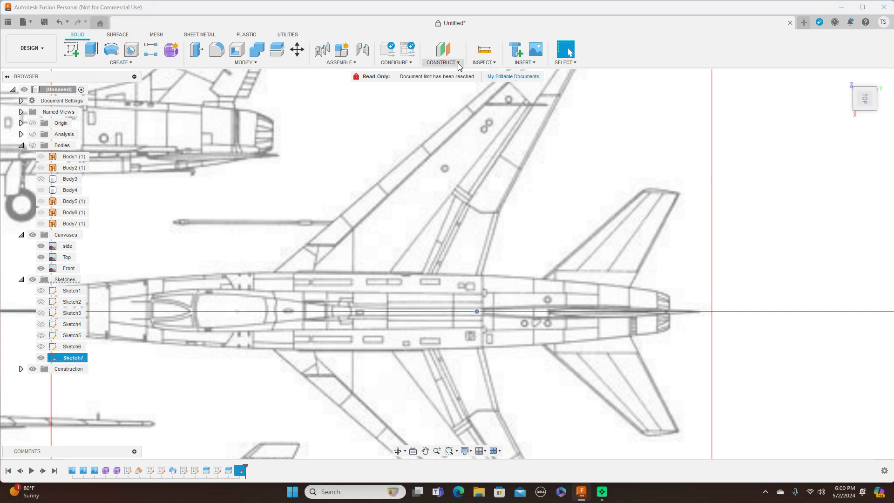
click(442, 63)
click(454, 84)
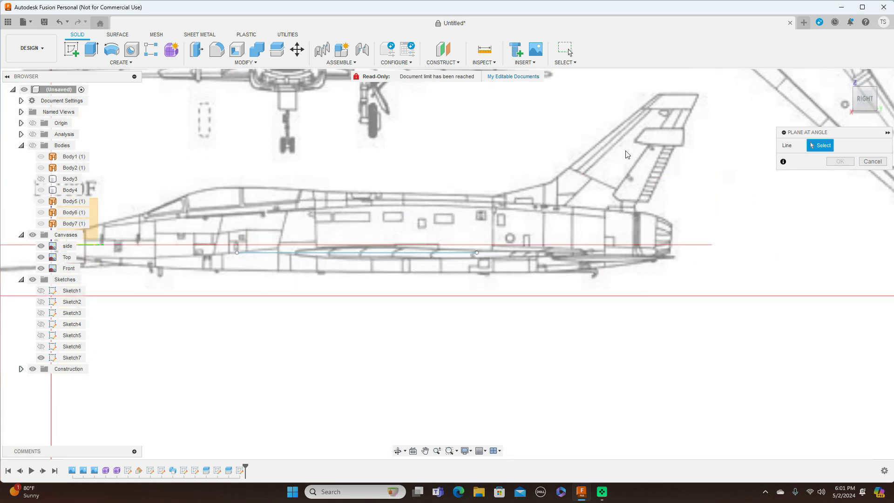
click(424, 252)
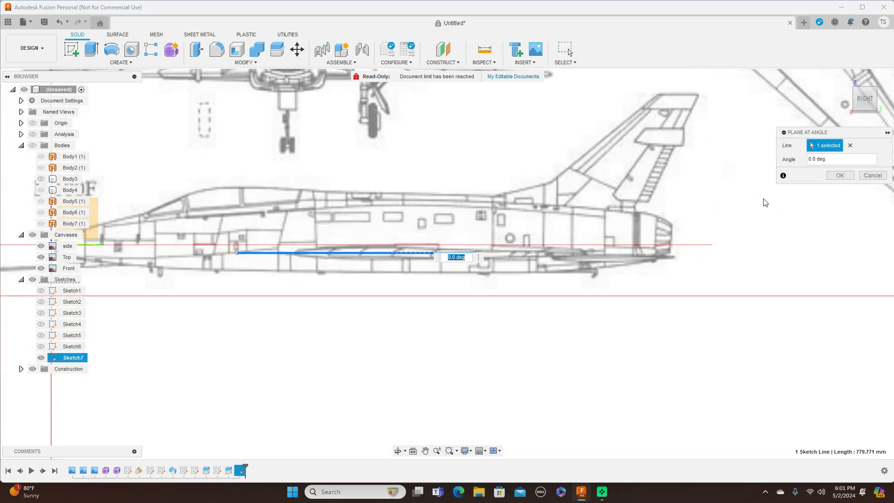
click(839, 175)
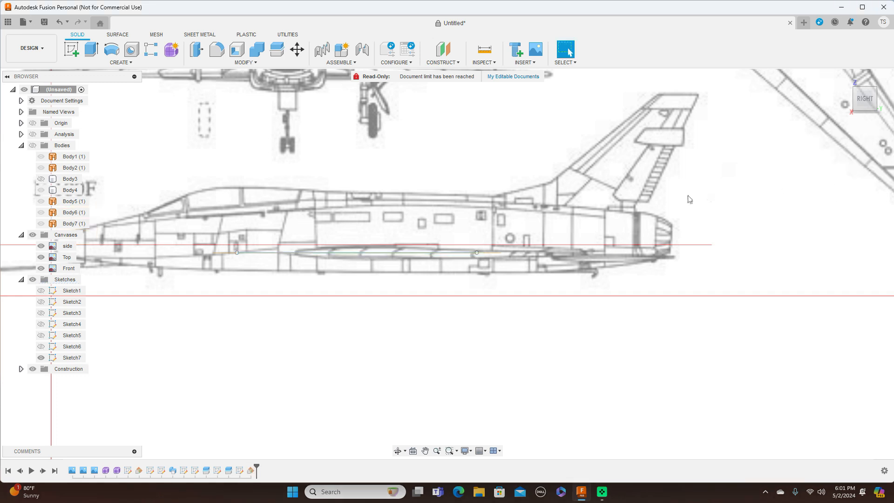
scroll(594, 234, up, 2)
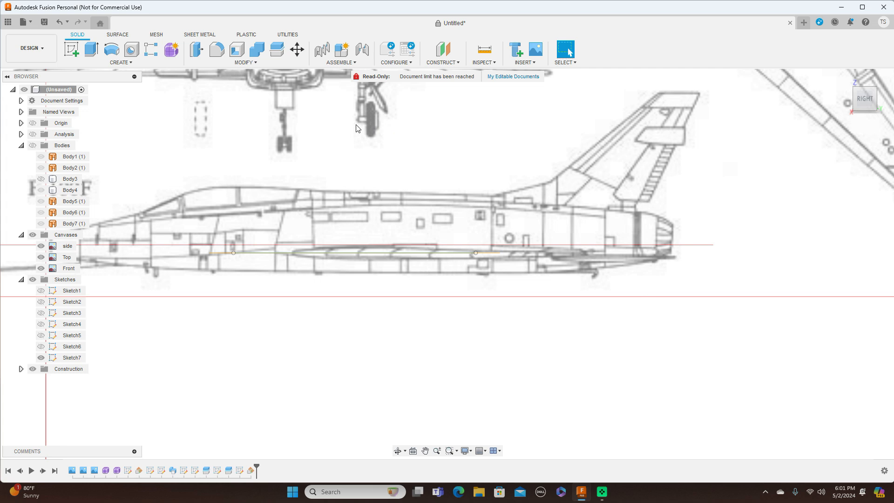
middle_drag(347, 159, 401, 153)
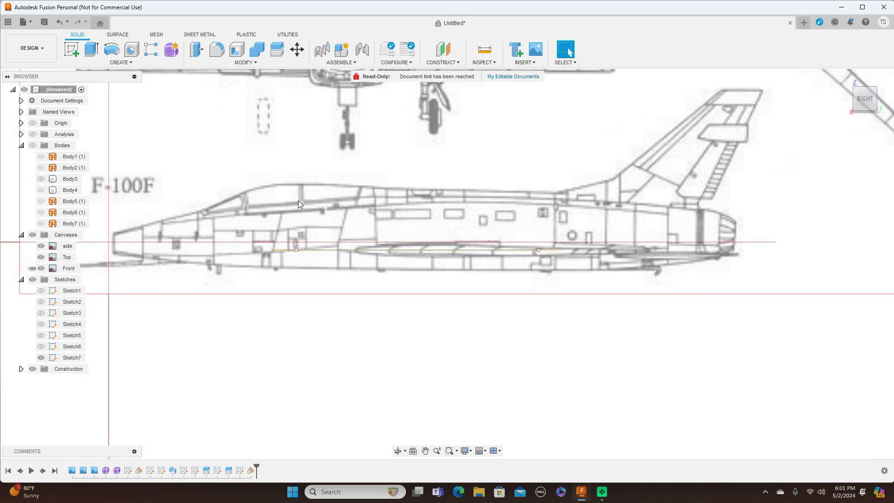
Step: Start a sketch on the vertical centre plane in line with the side view canvas
middle_drag(246, 258, 361, 257)
scroll(361, 256, down, 1)
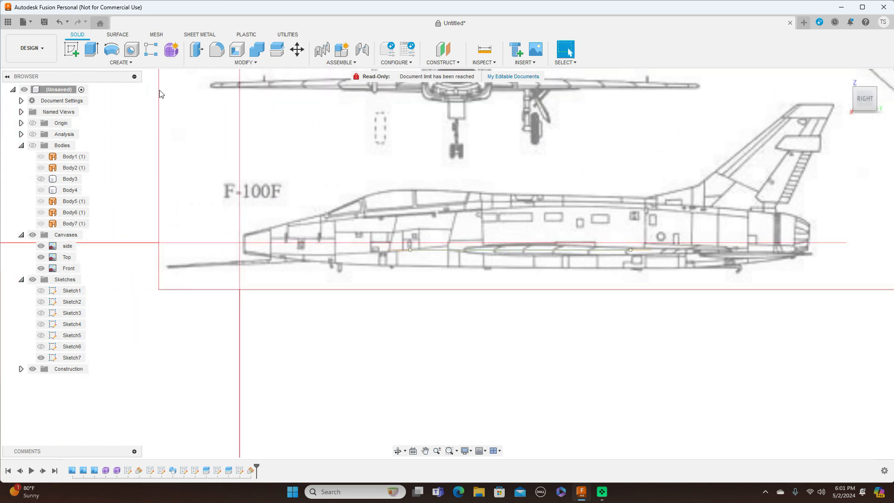
click(76, 50)
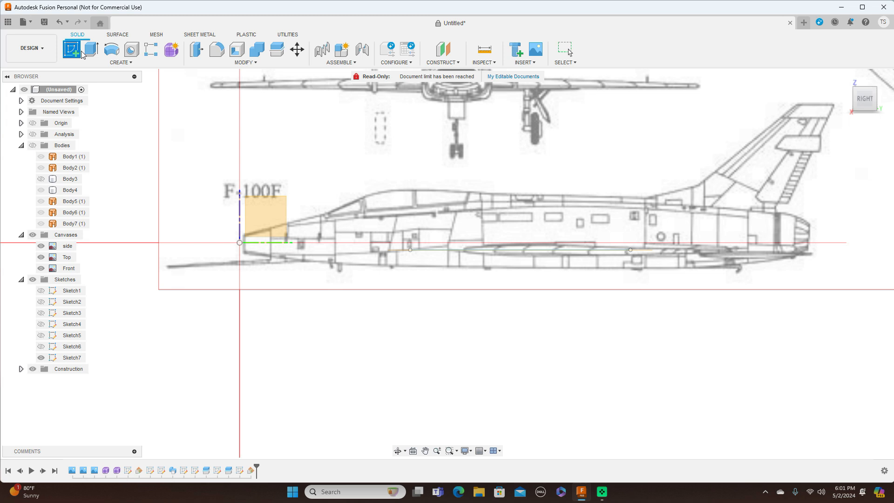
click(263, 213)
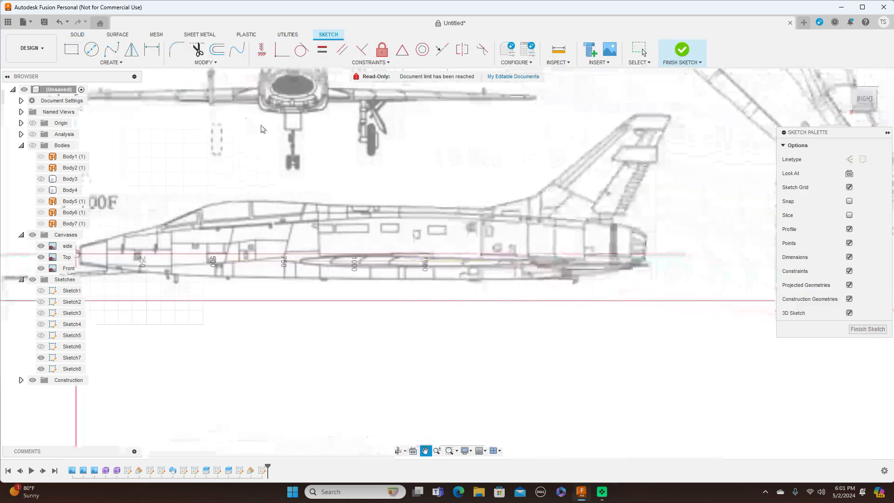
click(112, 49)
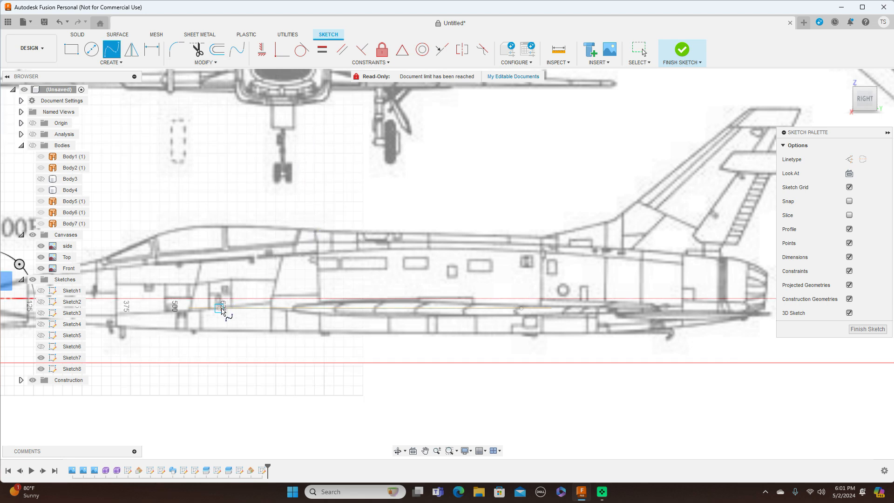
click(222, 310)
scroll(221, 310, up, 1)
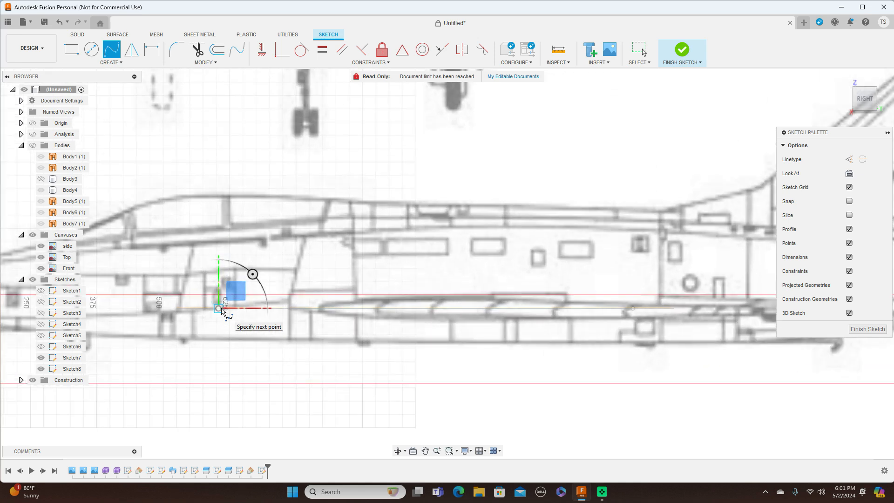
scroll(227, 304, up, 1)
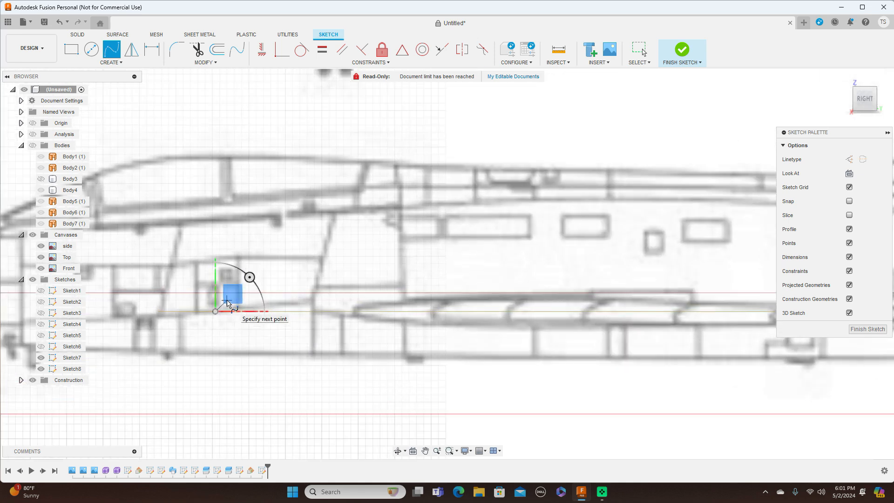
scroll(228, 303, up, 1)
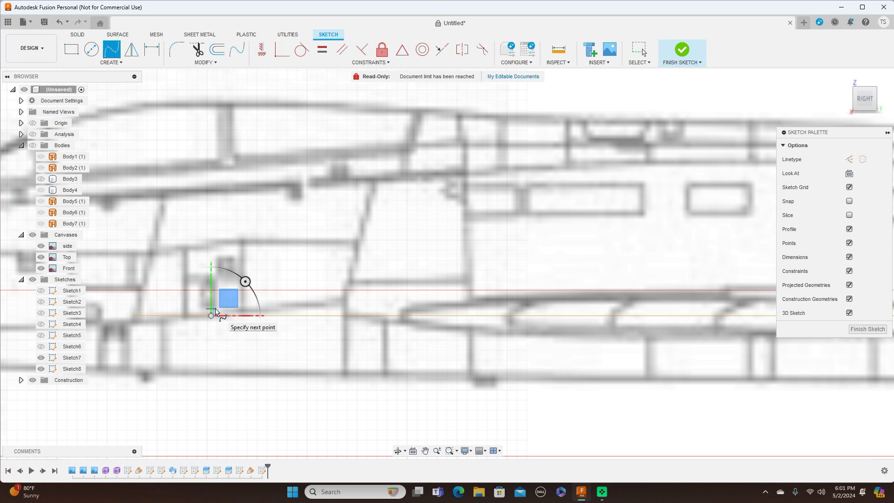
scroll(224, 307, up, 1)
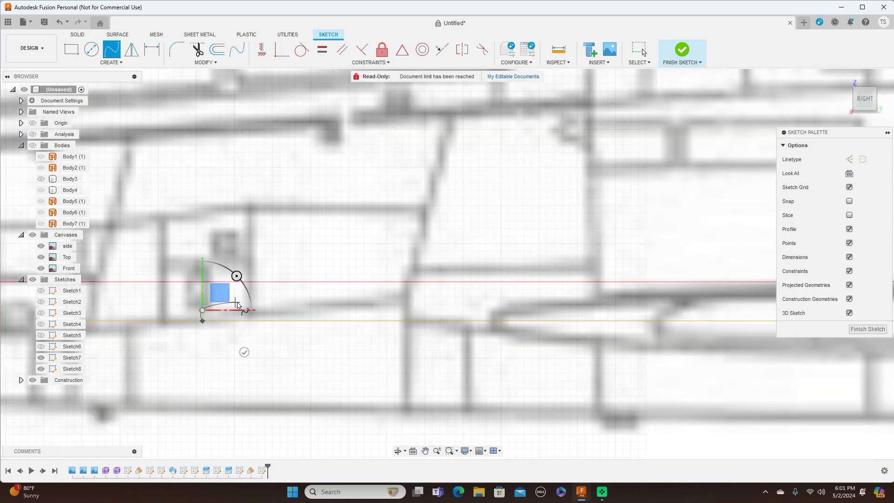
right_click(239, 305)
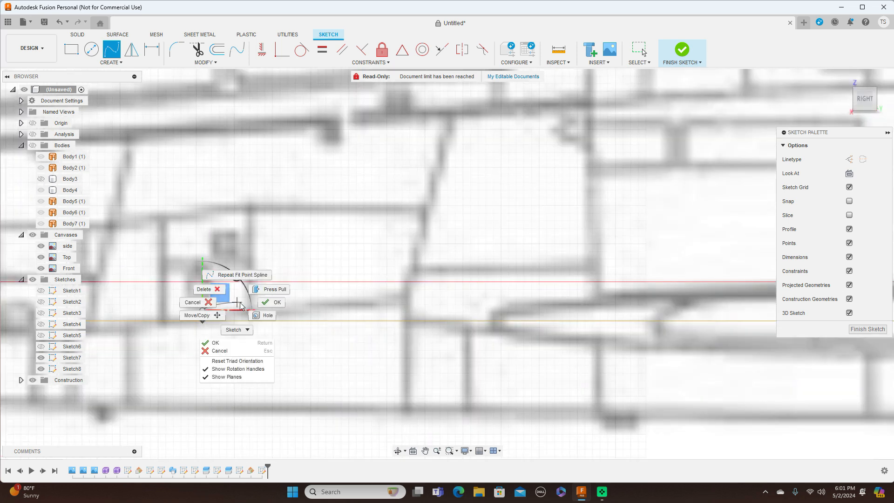
click(211, 303)
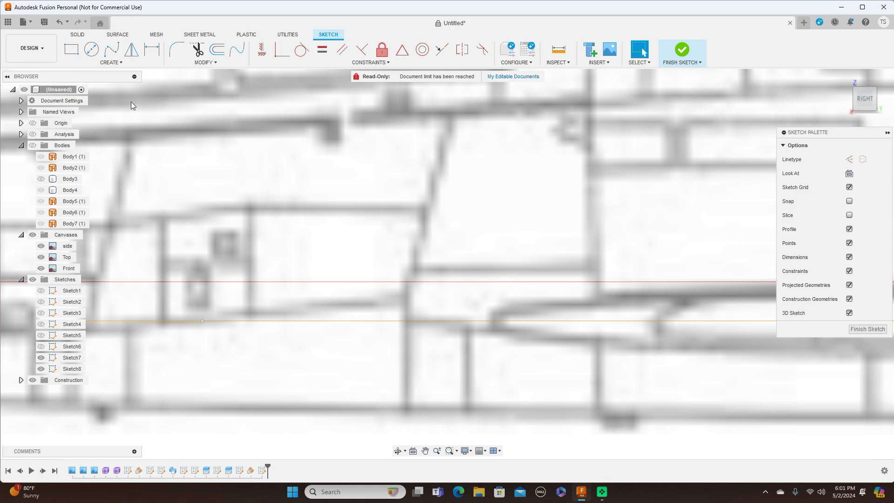
Step: Draw a fit point spline for the wing's upper airfoil curve, from the root line's front endpoint over to its rear endpoint
click(112, 49)
click(202, 321)
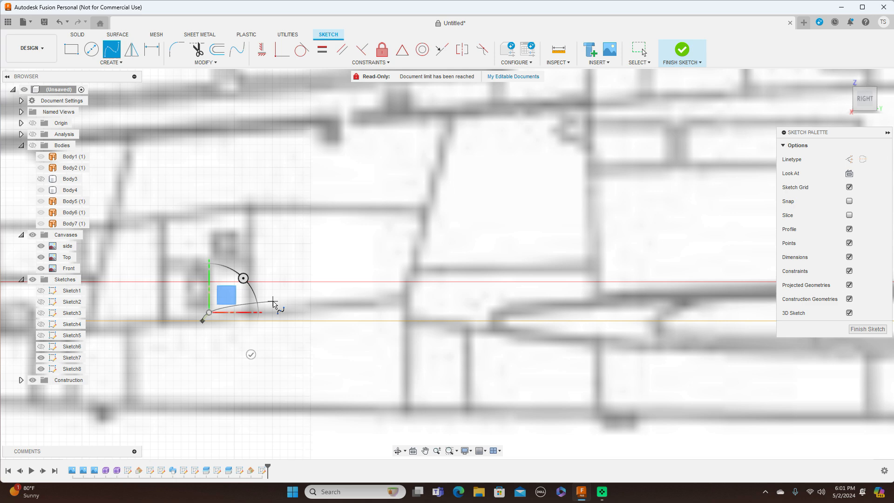
click(276, 307)
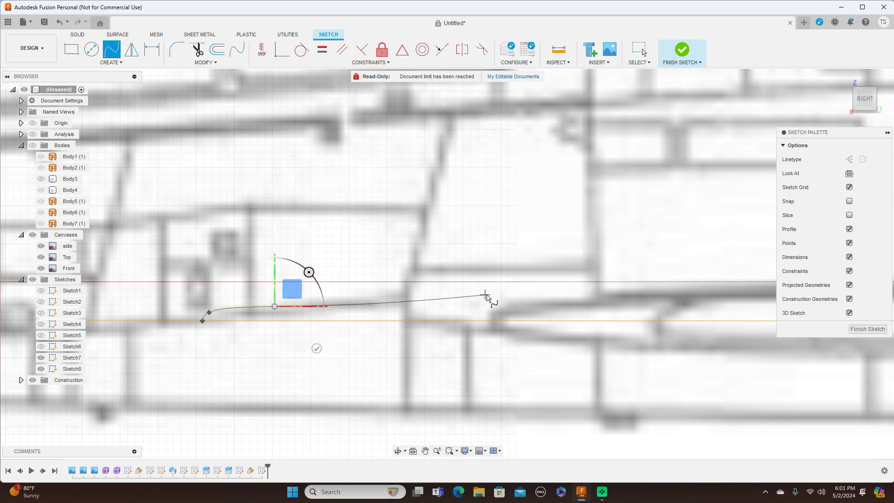
scroll(486, 298, down, 5)
click(575, 293)
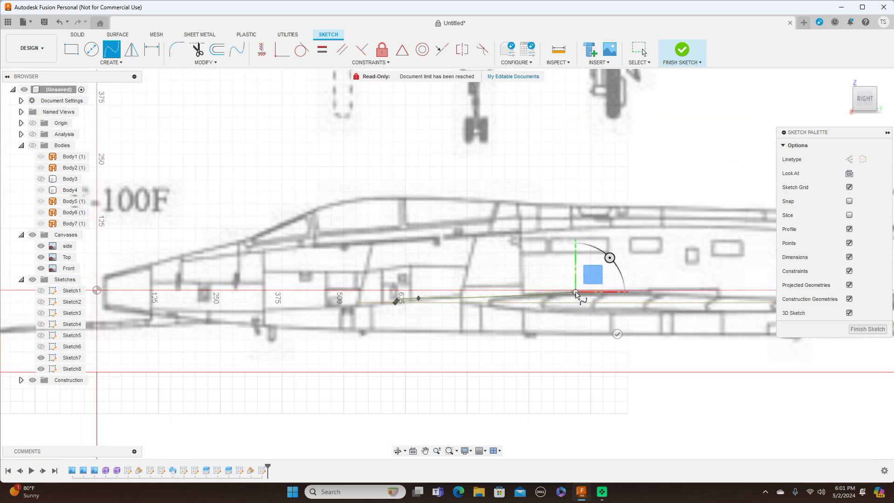
scroll(576, 293, down, 1)
middle_drag(576, 293, 399, 300)
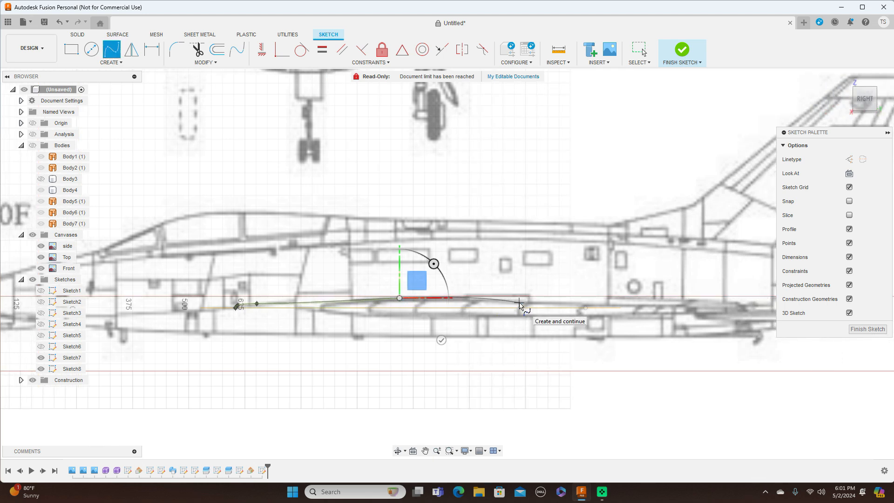
click(519, 303)
click(586, 309)
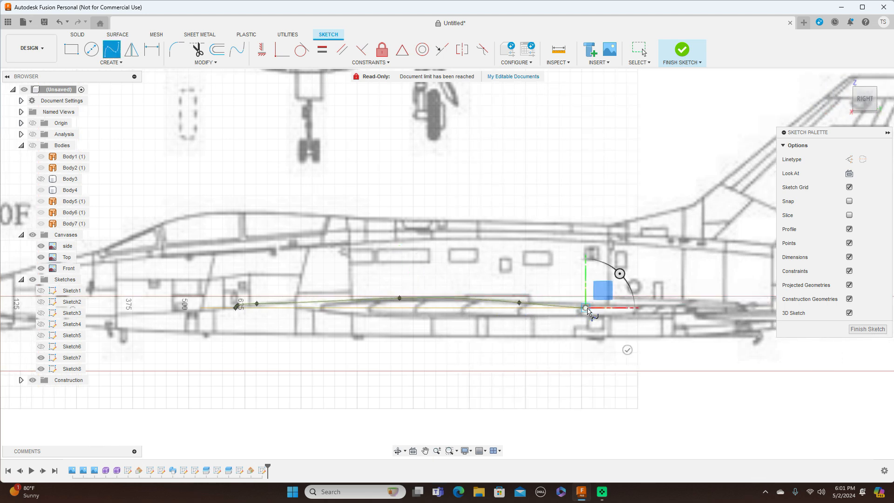
right_click(587, 308)
click(618, 301)
Step: Round the airfoil's nose by moving the spline's front fit points to about Y 674, Z -7 mm and Y 612, Z -18 mm
click(376, 302)
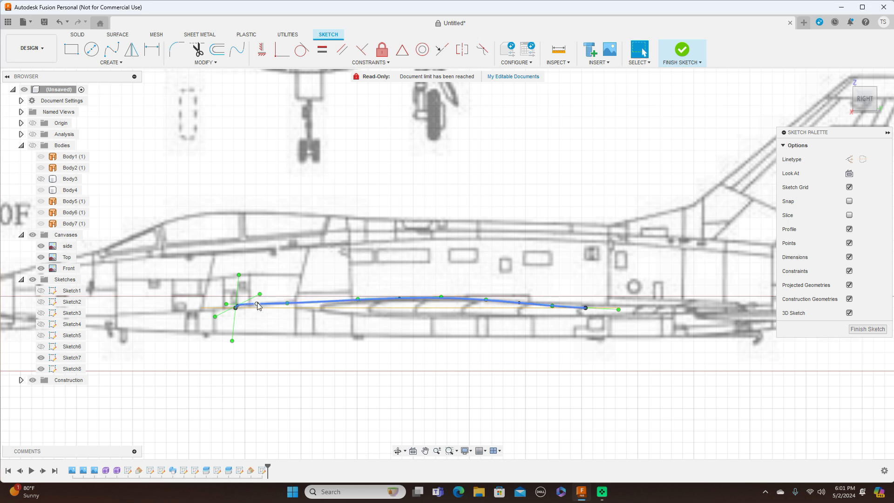
drag(257, 304, 267, 302)
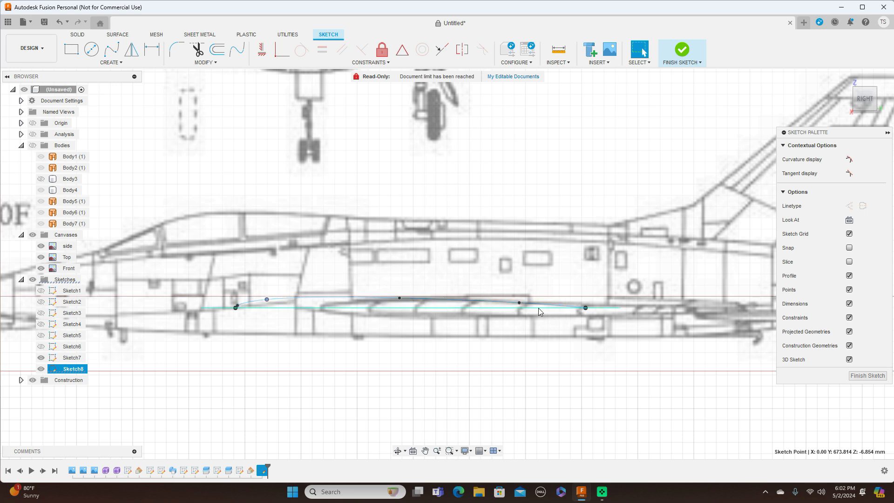
scroll(285, 299, up, 5)
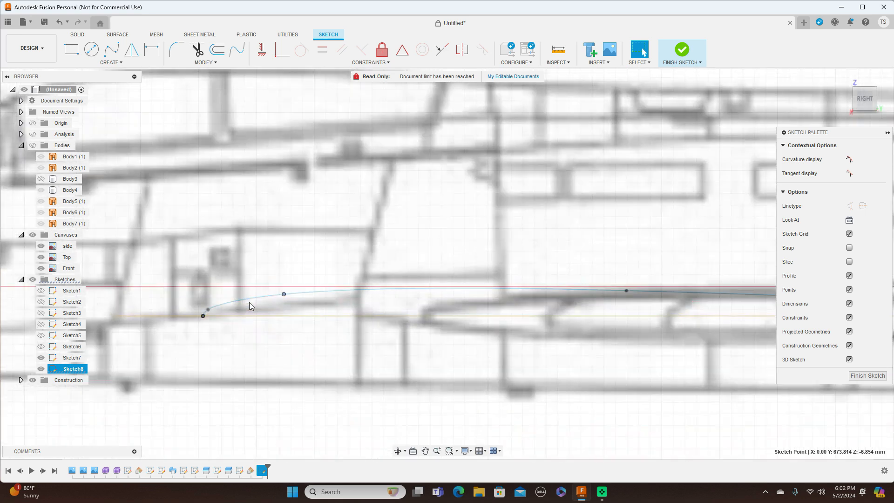
drag(207, 309, 212, 306)
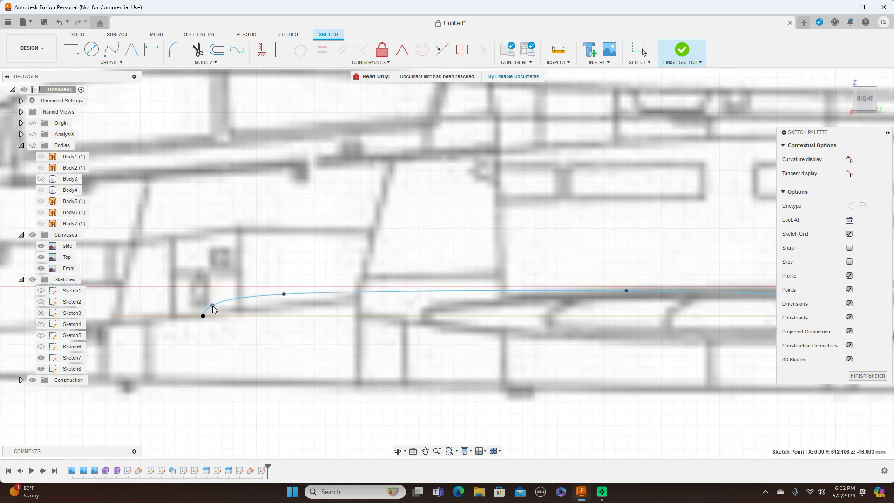
scroll(325, 321, down, 5)
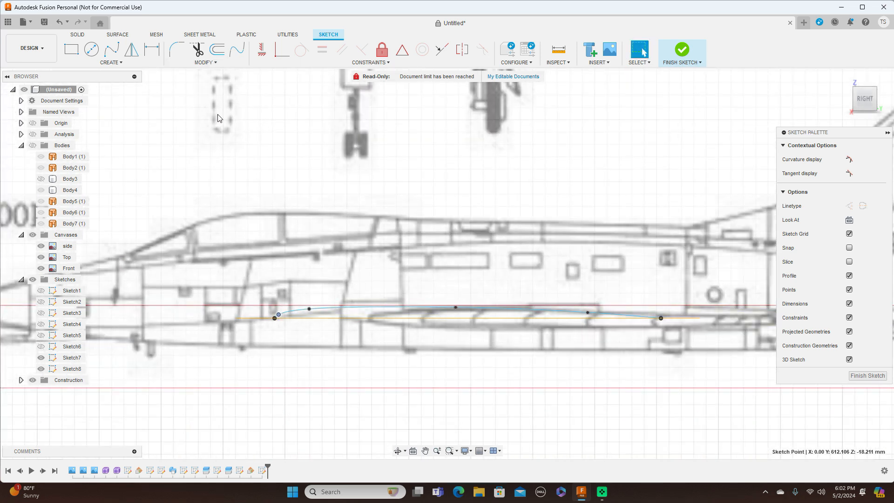
Step: Close the upper half of the airfoil with a straight line between the spline's front and rear endpoints
key(m)
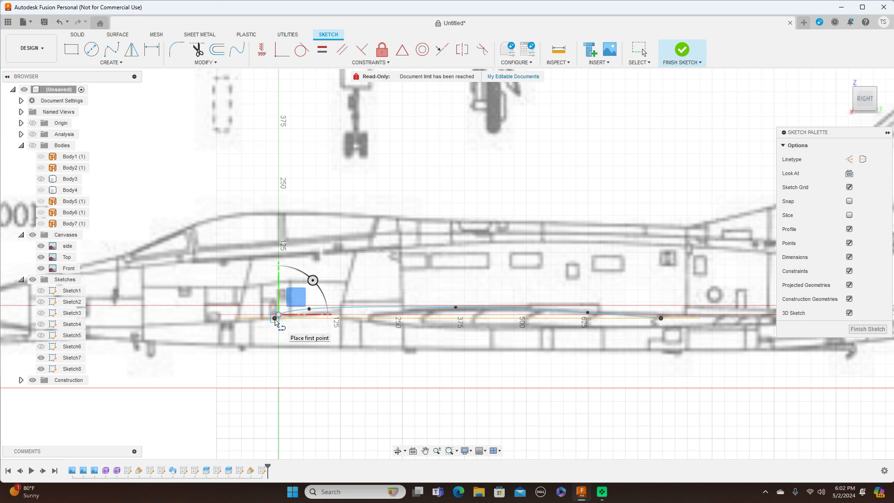
click(275, 318)
click(660, 318)
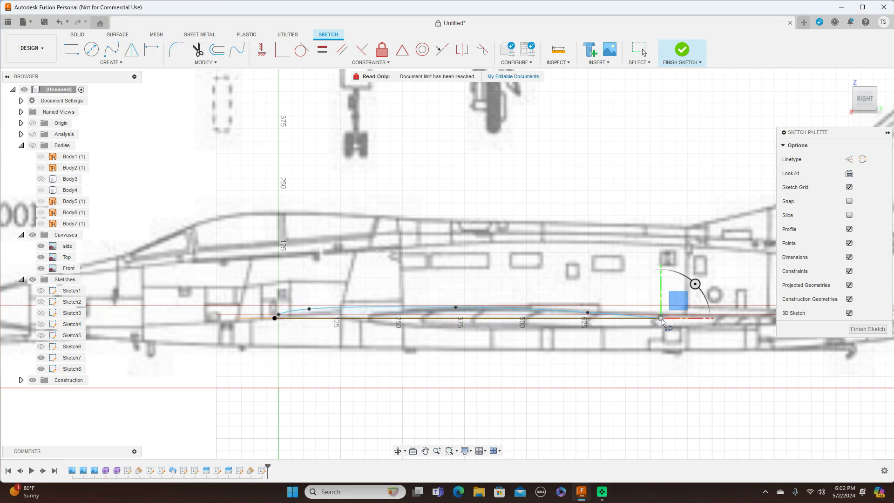
right_click(661, 320)
click(699, 321)
scroll(503, 257, up, 2)
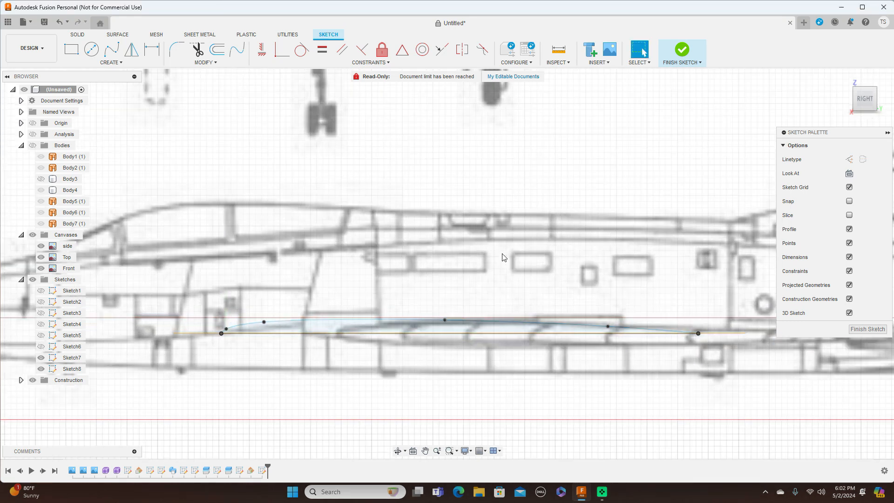
Step: Mirror the spline to the underside of the chord line to complete the airfoil profile, and finish the sketch
click(131, 49)
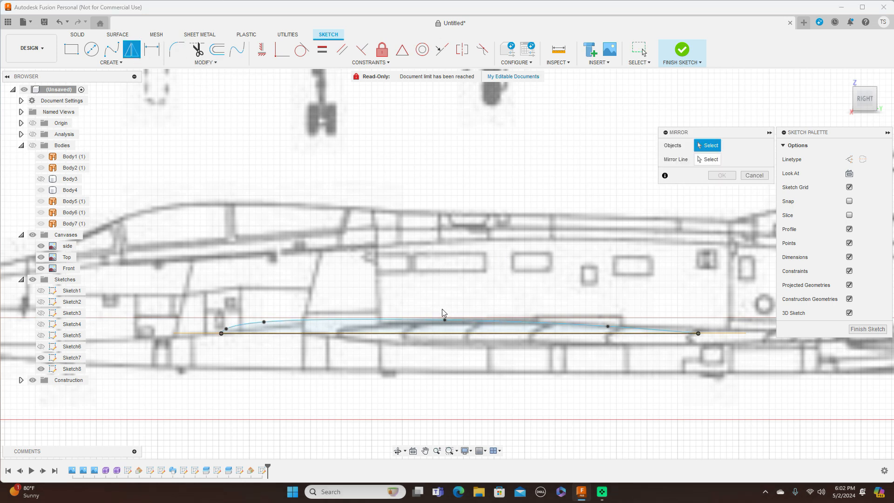
click(429, 320)
click(706, 160)
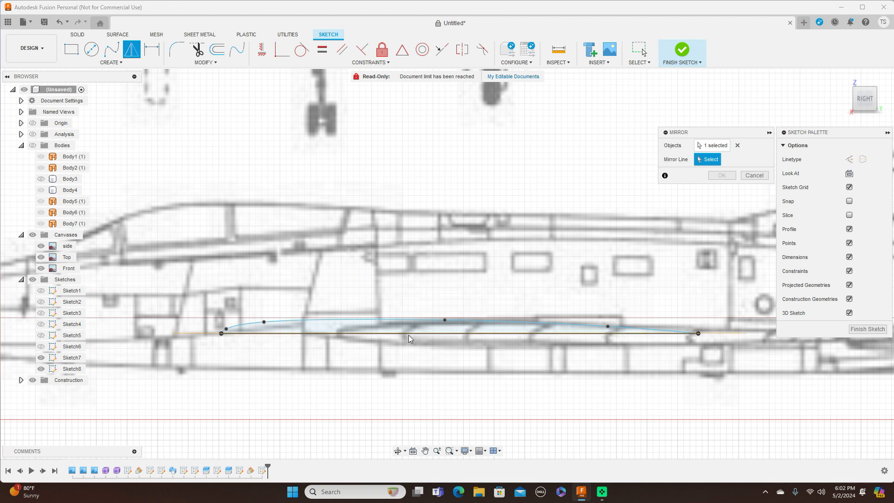
click(516, 333)
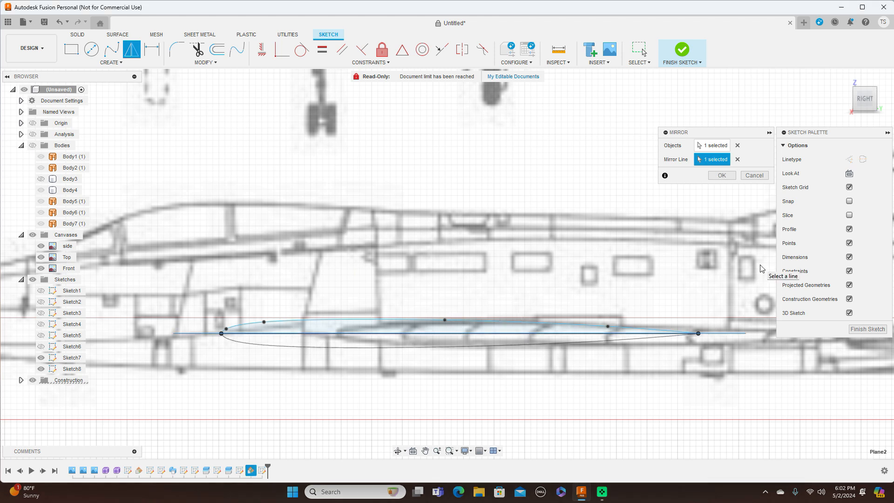
click(727, 176)
click(849, 173)
click(856, 330)
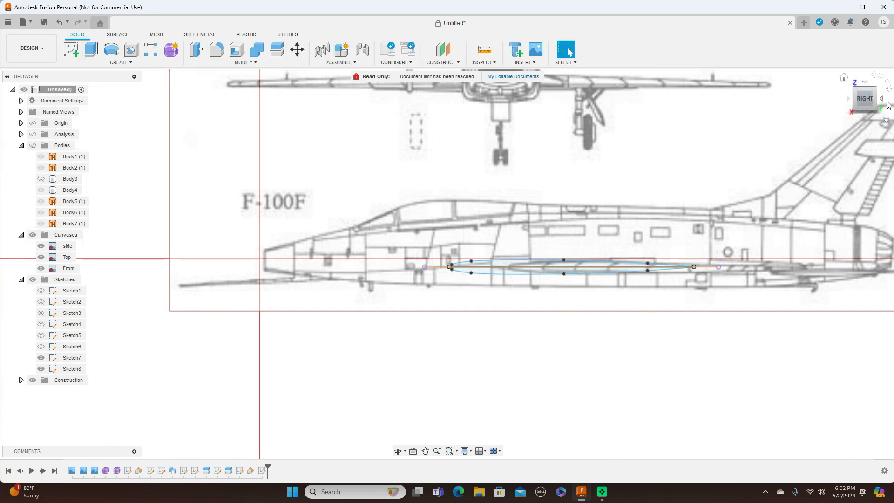
Step: Start a sketch on the construction plane through the wing root line, with the top view's nose pointing left
shift+middle_drag(887, 105, 874, 135)
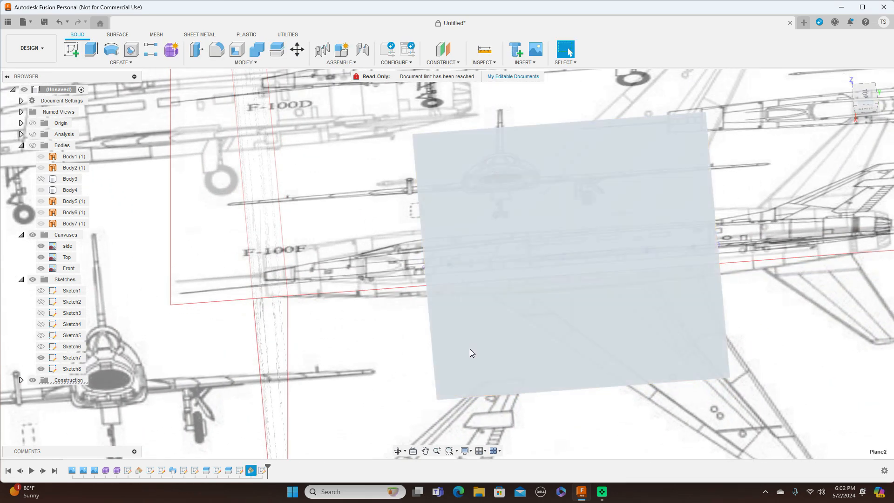
click(470, 353)
click(73, 52)
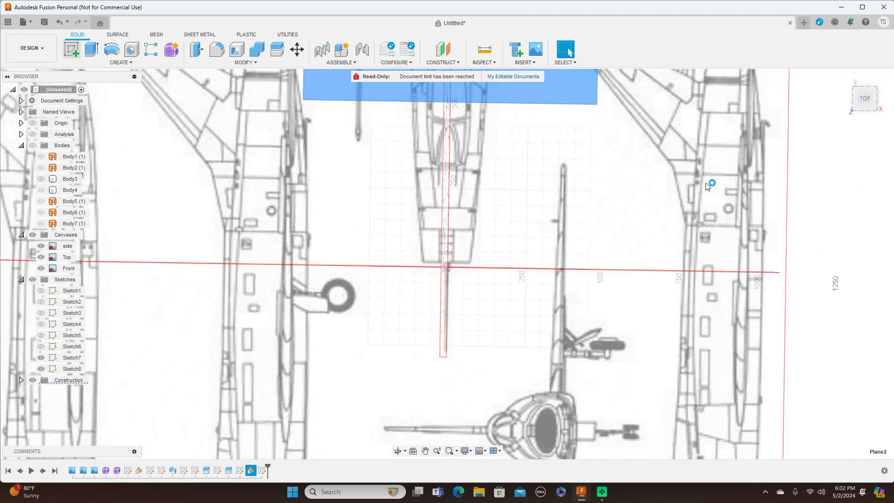
click(887, 86)
scroll(511, 279, down, 3)
middle_drag(542, 331, 242, 259)
scroll(272, 275, up, 2)
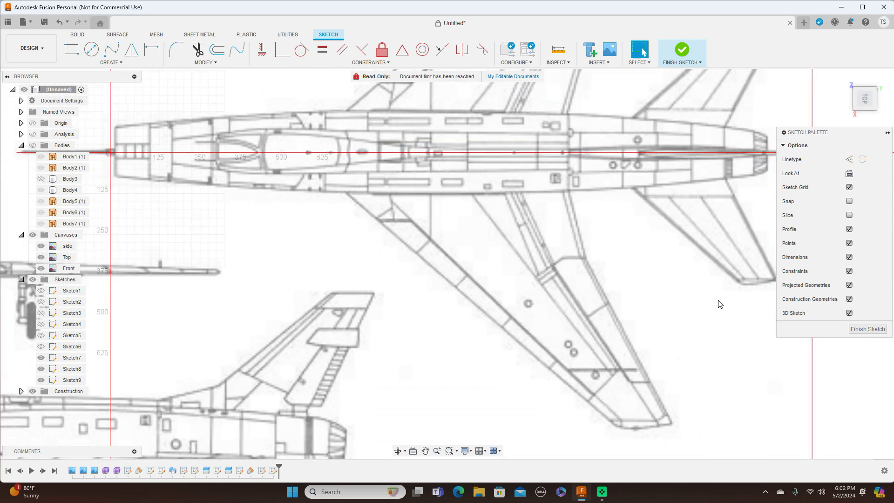
Step: Trace the wing's trailing edge with connected lines from the root line's rear end to the fuselage side, the kink and the wing tip
key(l)
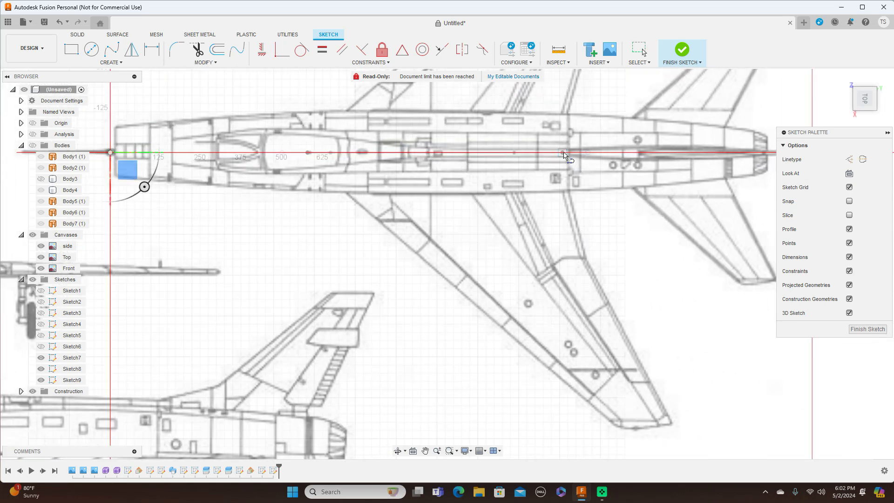
click(563, 153)
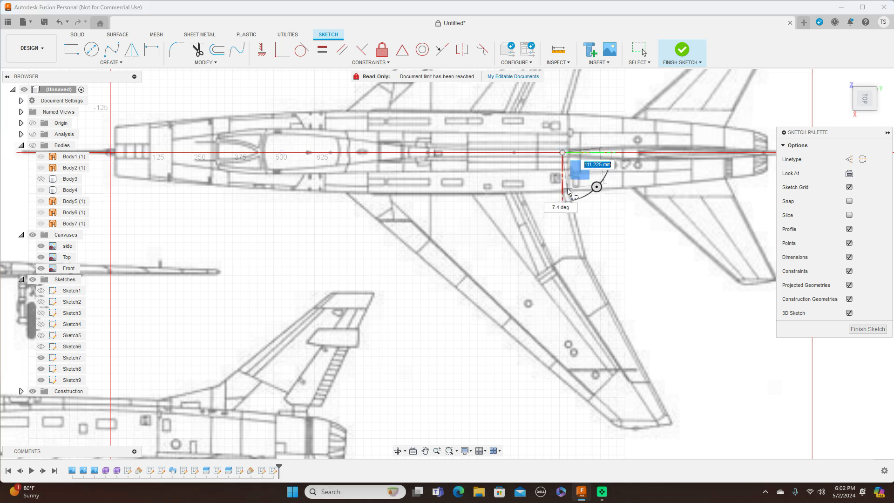
click(563, 192)
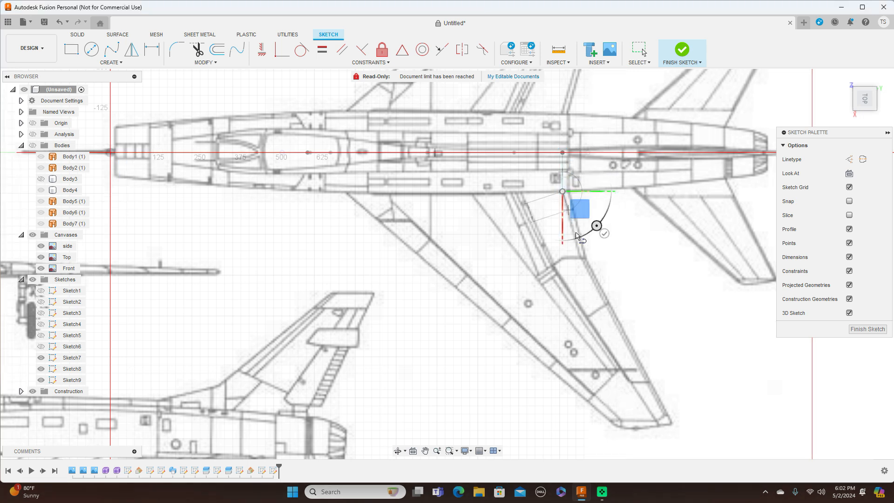
click(583, 259)
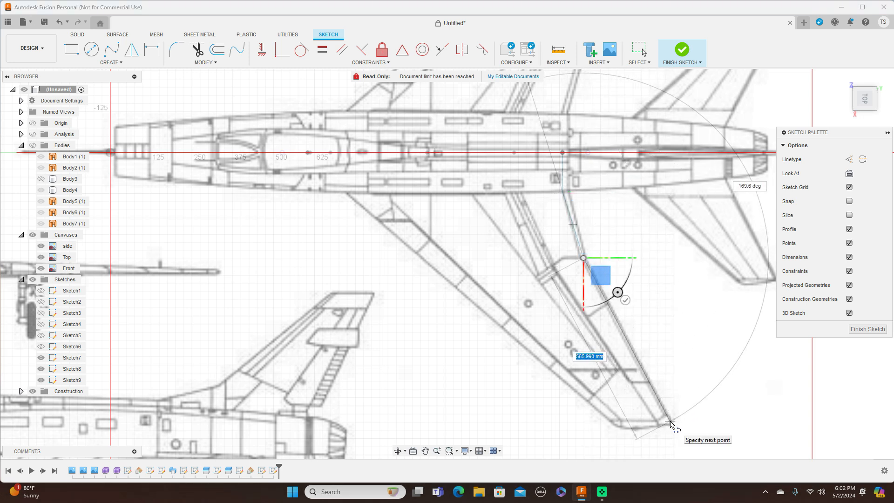
click(669, 417)
right_click(668, 418)
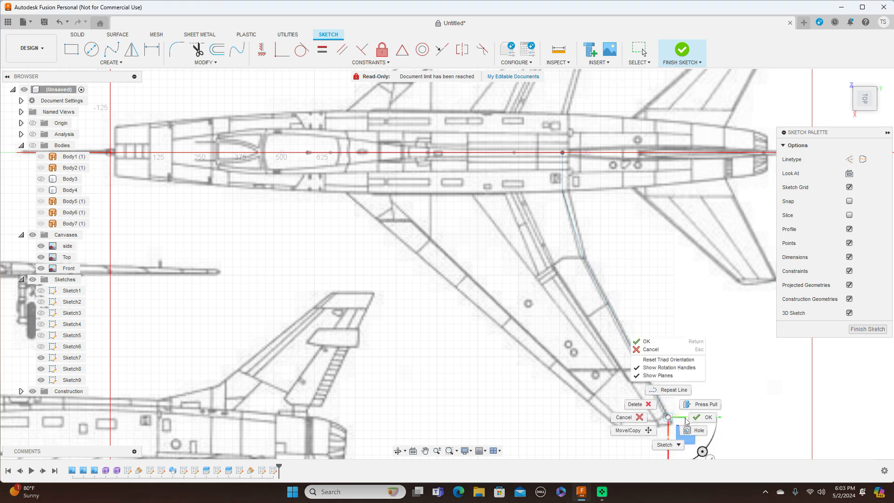
click(694, 415)
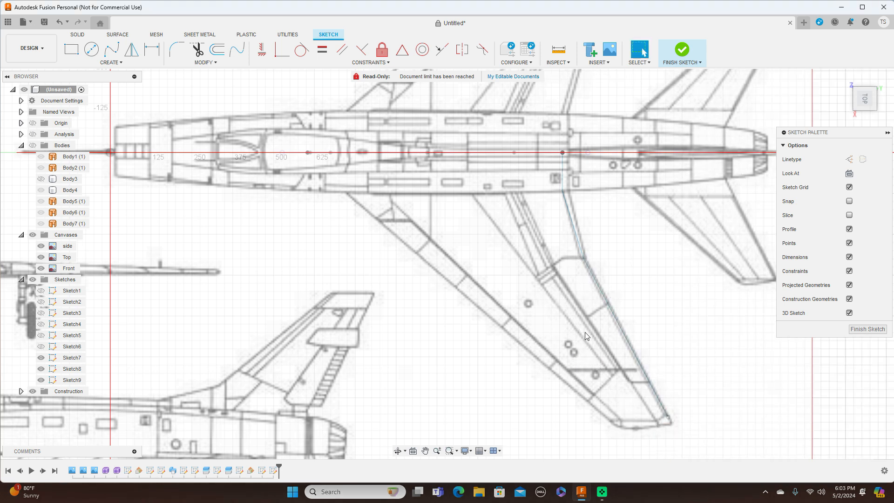
Step: Draw the leading-edge line from the root line's front end to the tip, level with the trailing edge's end, and finish the sketch
key(m)
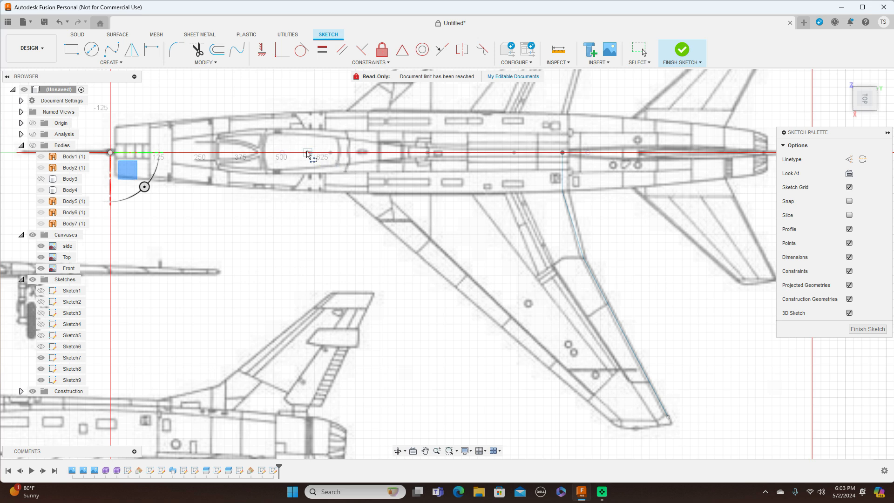
click(307, 153)
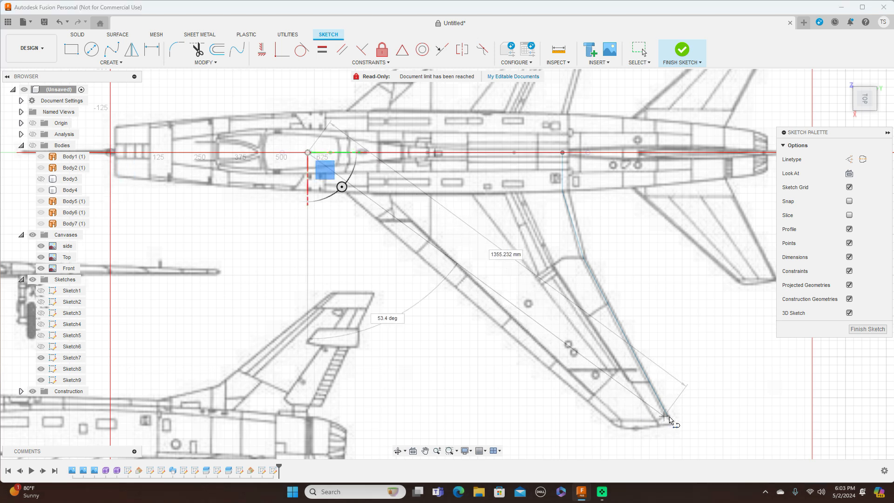
click(606, 417)
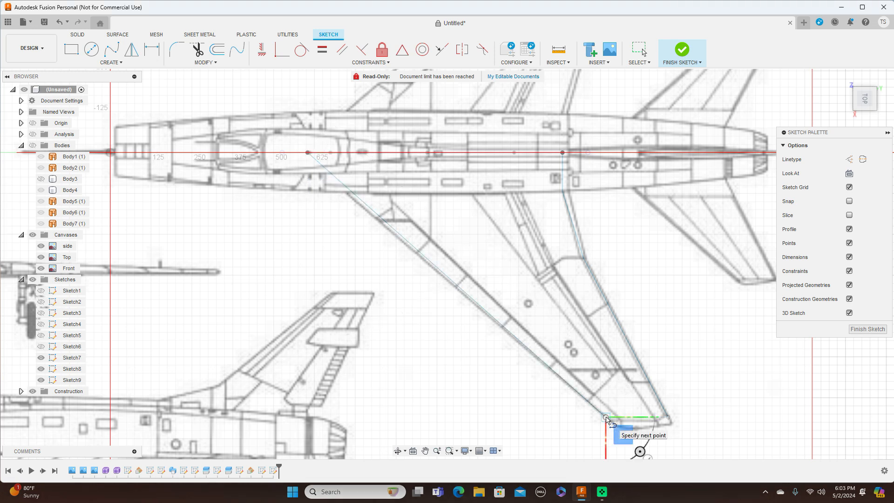
right_click(605, 417)
click(641, 418)
key(Escape)
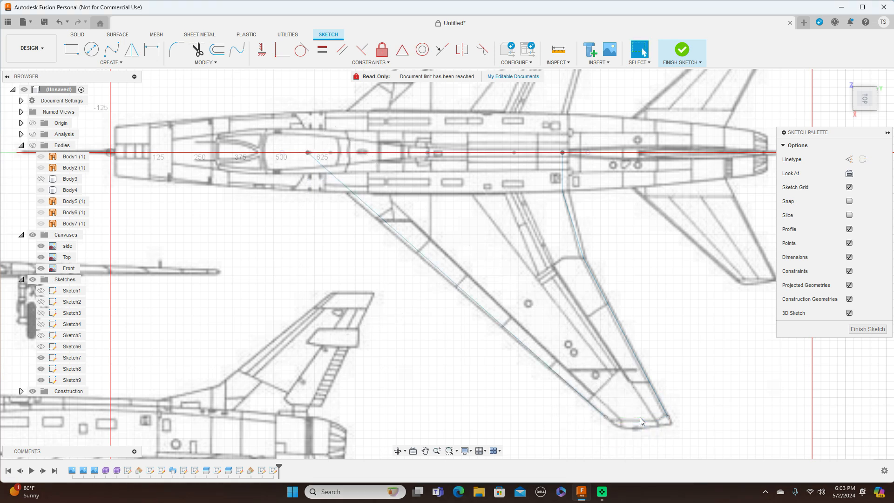
click(871, 328)
click(873, 113)
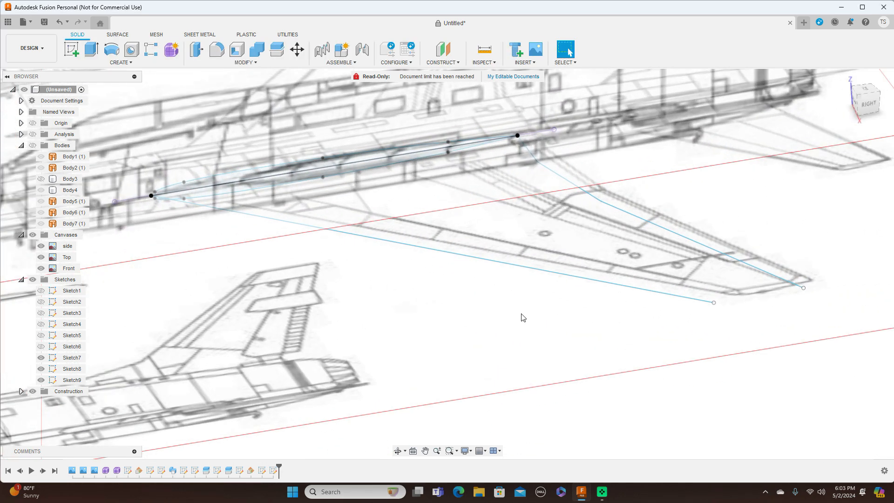
Step: Start a Path + Guide Rail sweep with both halves of the airfoil as profiles
click(132, 63)
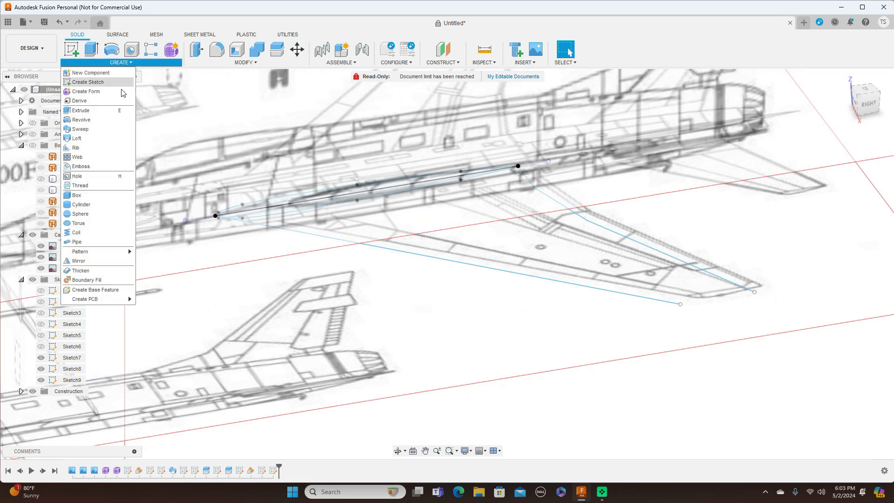
click(88, 120)
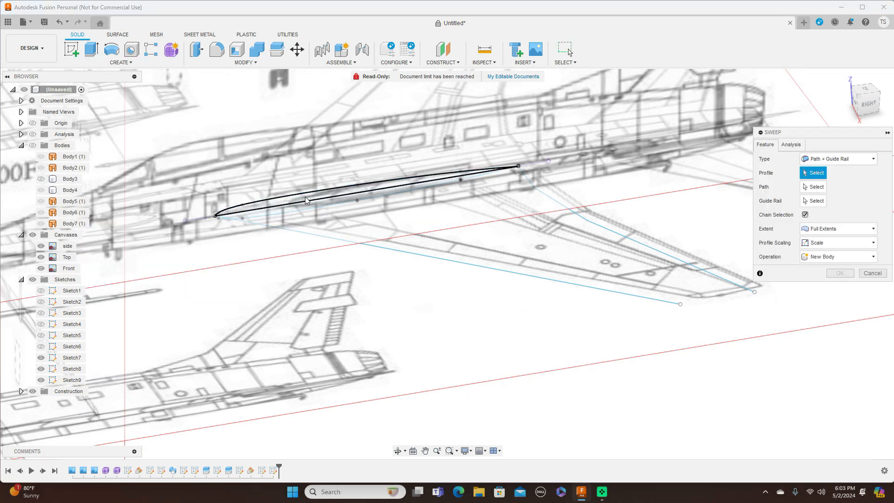
click(305, 196)
scroll(303, 199, up, 3)
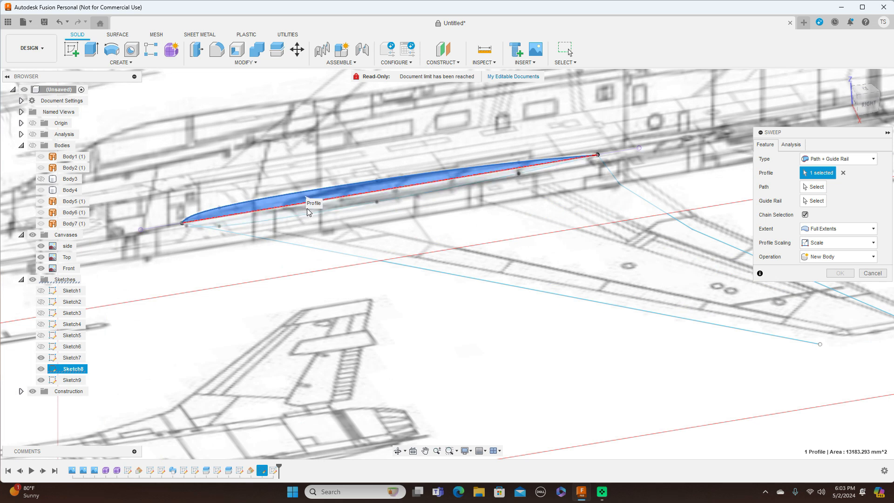
click(486, 178)
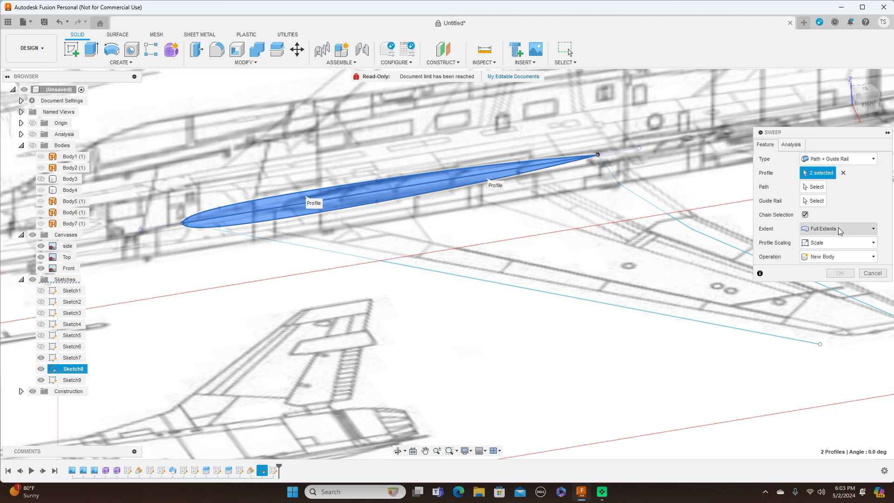
Step: Try the trailing-edge chain as the sweep path with the leading edge as guide rail, and clear both selections
click(823, 188)
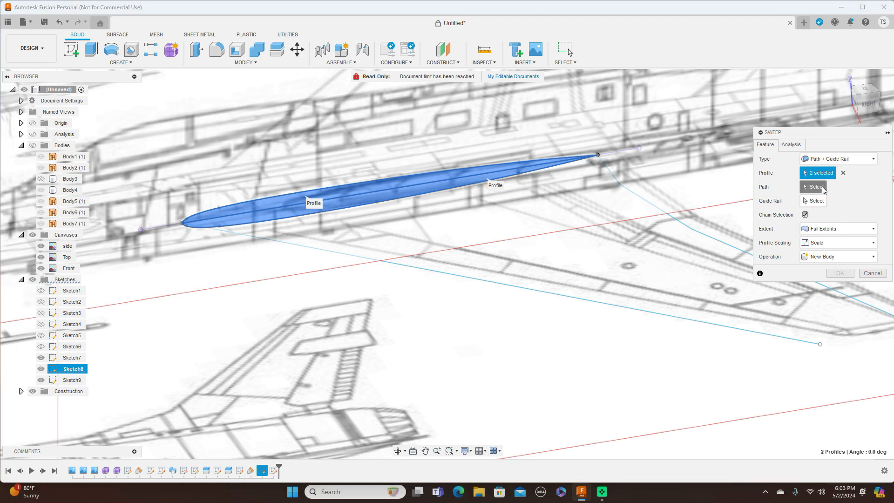
click(661, 208)
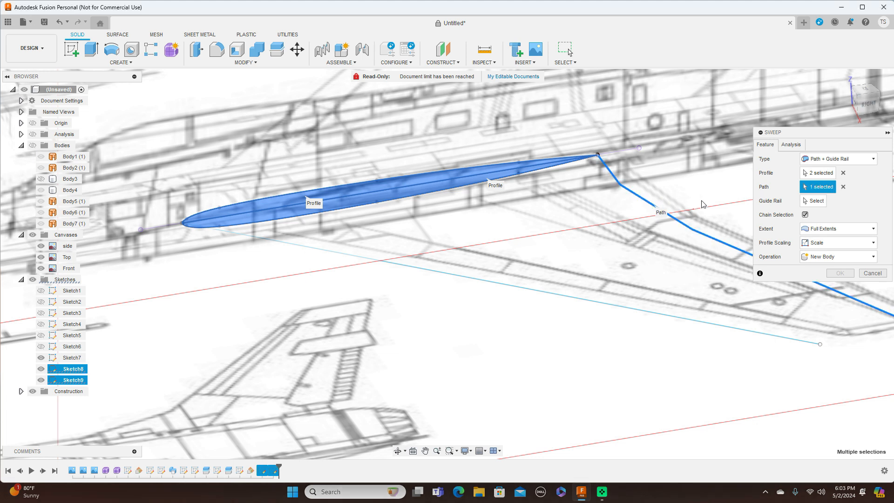
click(813, 204)
click(588, 298)
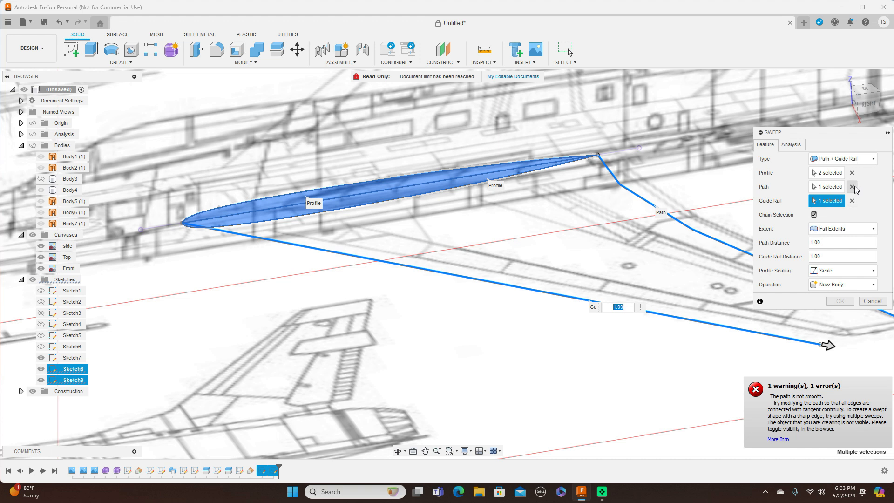
click(852, 186)
click(843, 201)
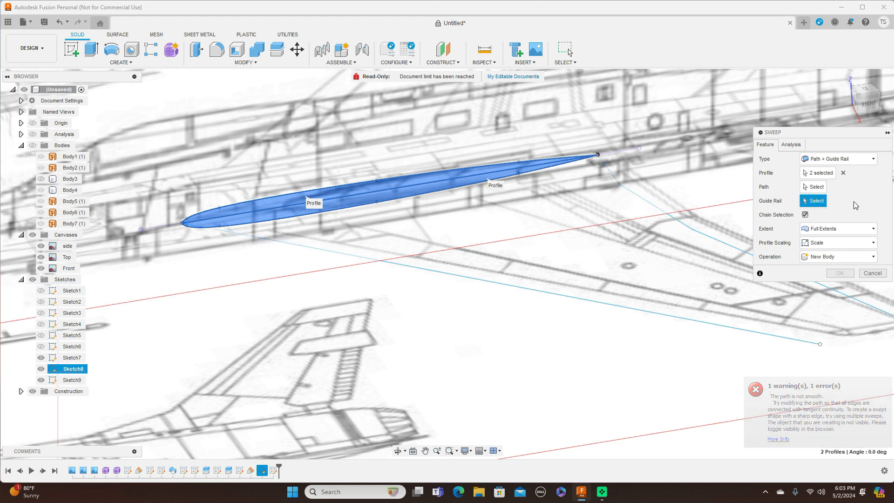
Step: Sweep the airfoil as a new body with the leading edge as path and the trailing-edge chain as guide rail
click(817, 188)
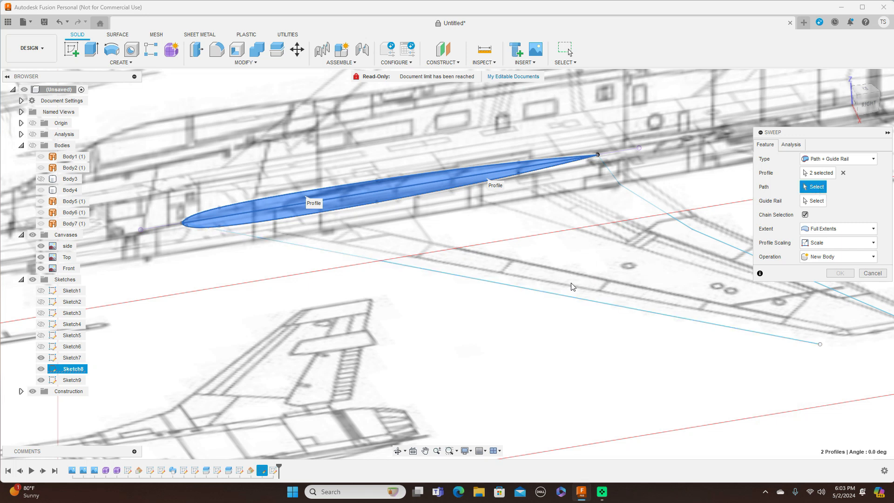
click(566, 297)
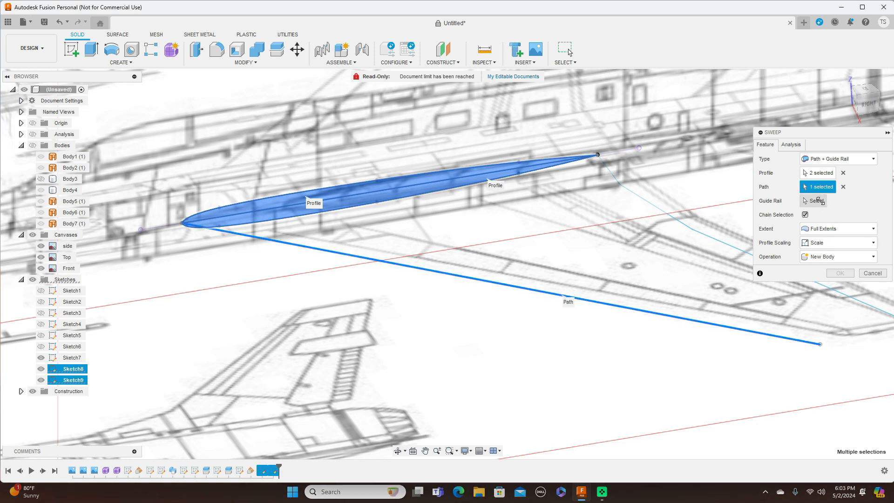
click(814, 201)
click(674, 215)
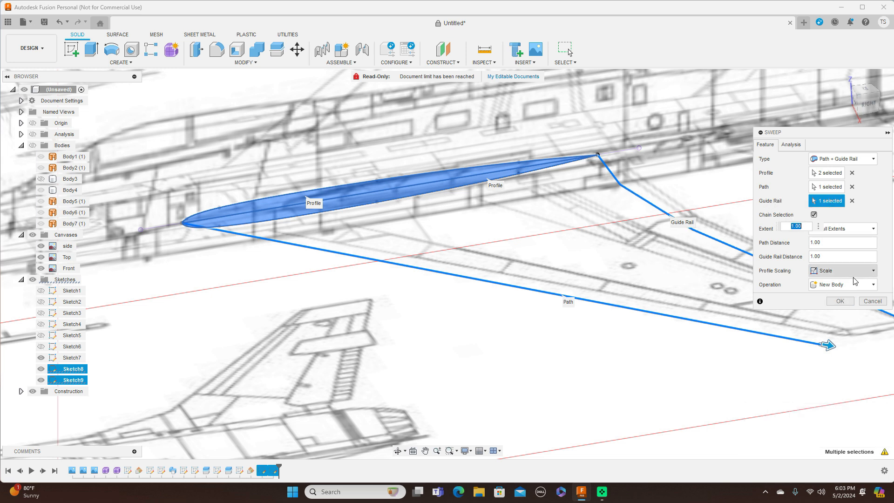
click(839, 301)
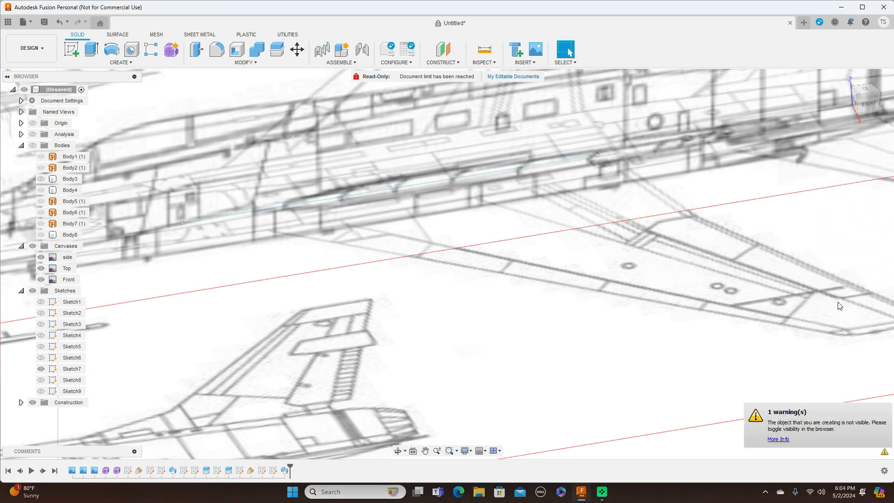
Step: Show the model's bodies and hide all canvases and sketches
click(31, 147)
click(32, 145)
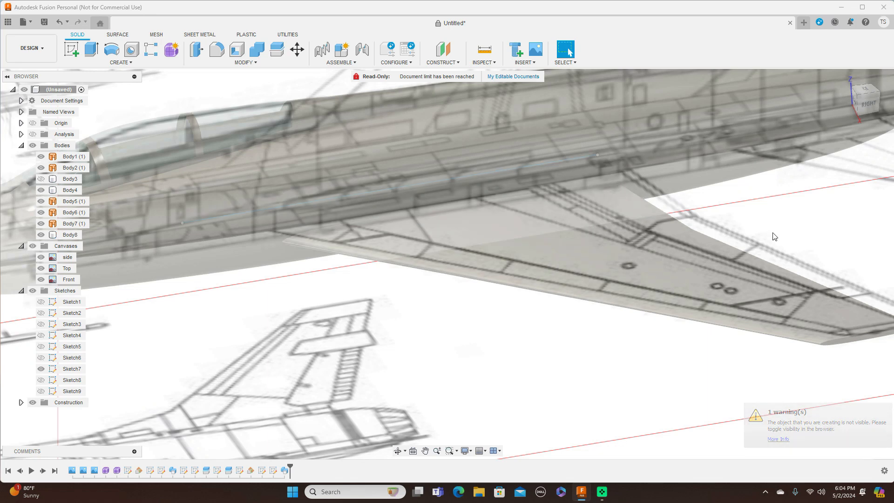
scroll(774, 236, down, 2)
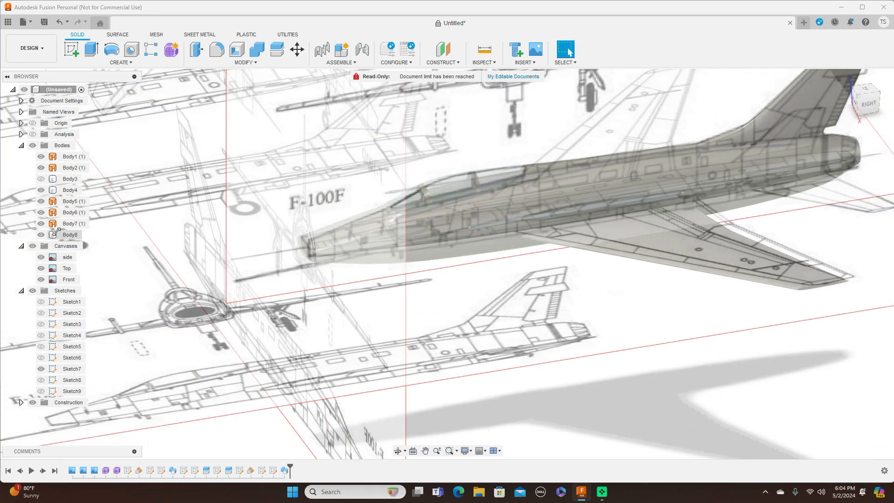
click(32, 246)
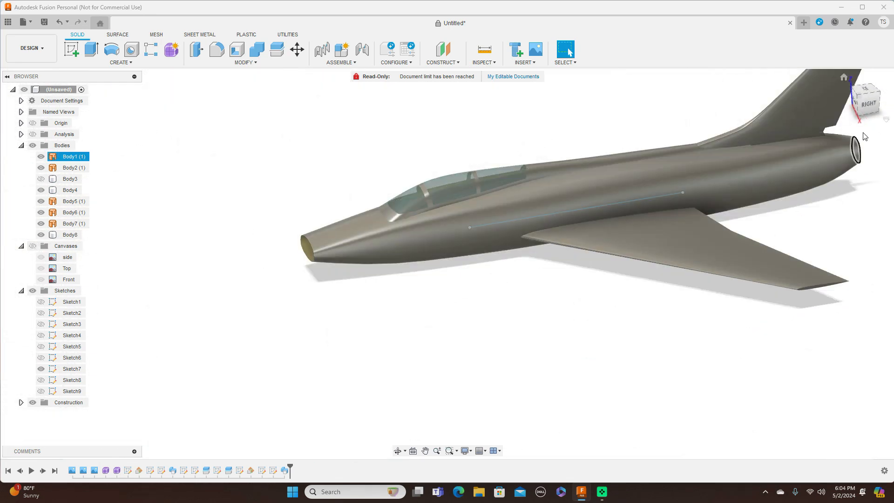
click(32, 291)
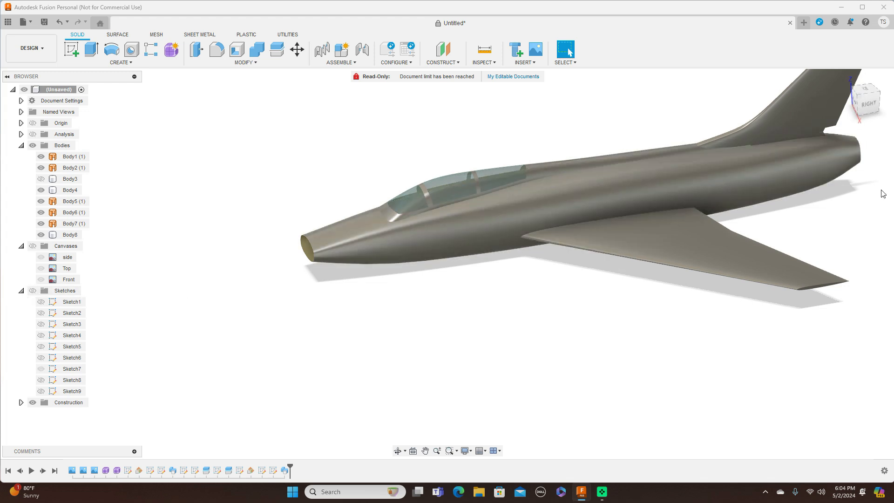
Step: Mirror the wing body across the vertical origin plane along the fuselage's centre, as a new body
drag(866, 105, 854, 107)
mouse_move(447, 263)
shift+middle_down()
mouse_move(549, 246)
mouse_move(481, 257)
mouse_move(440, 293)
mouse_move(477, 254)
shift+middle_up()
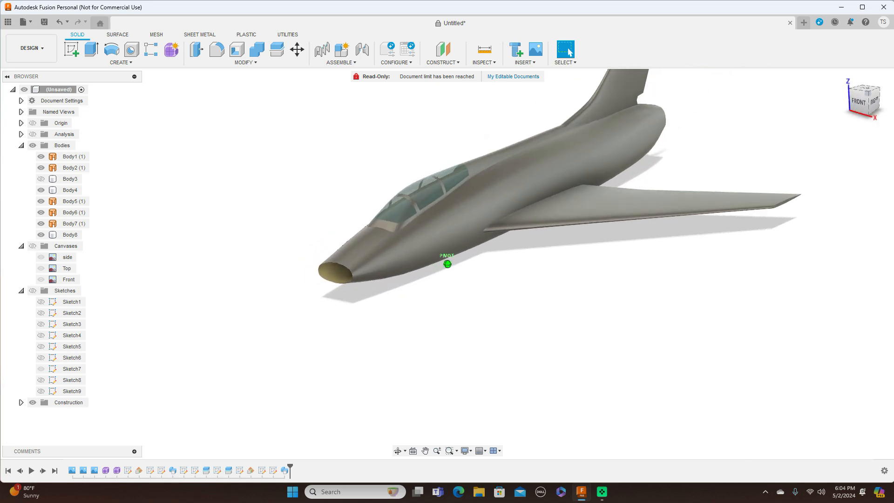
click(139, 63)
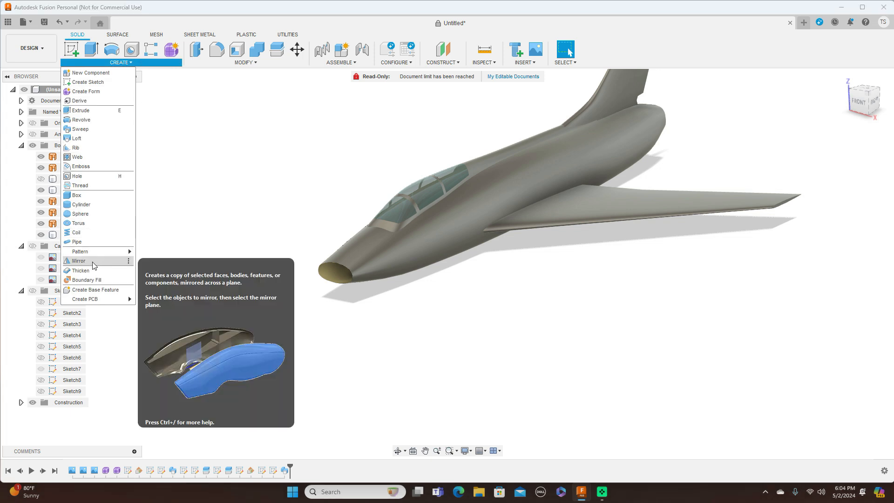
click(79, 261)
click(627, 212)
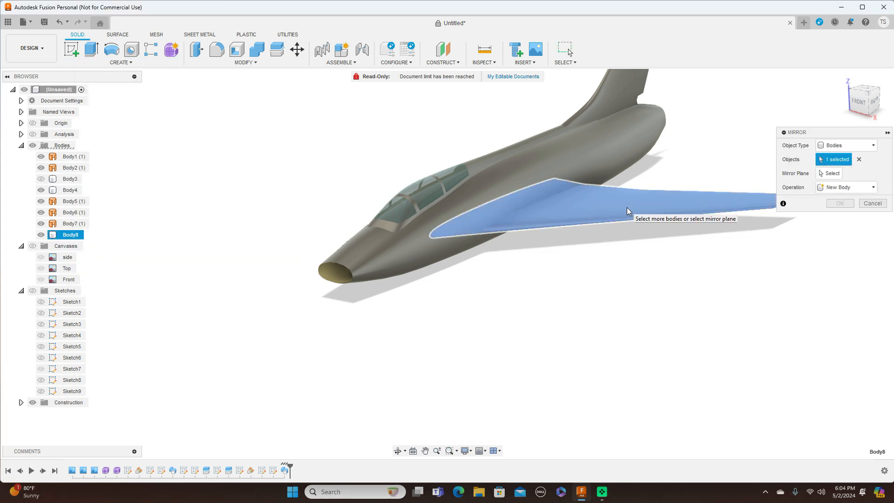
click(835, 175)
click(357, 227)
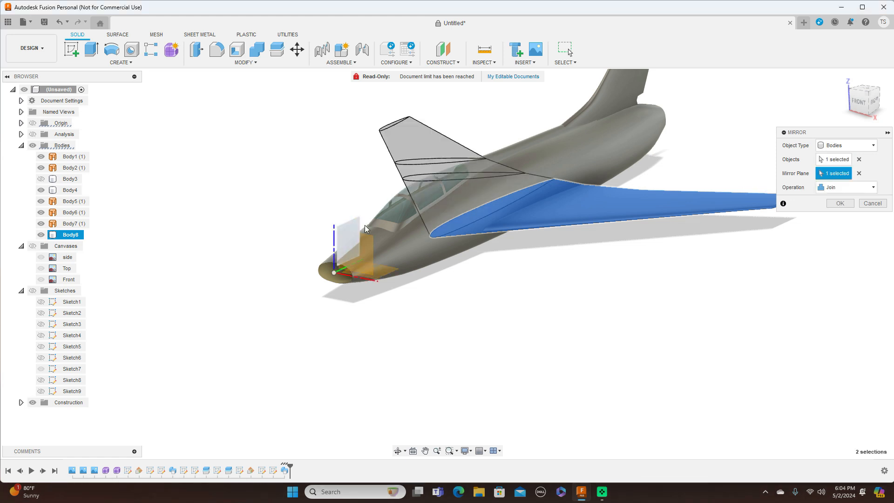
click(873, 188)
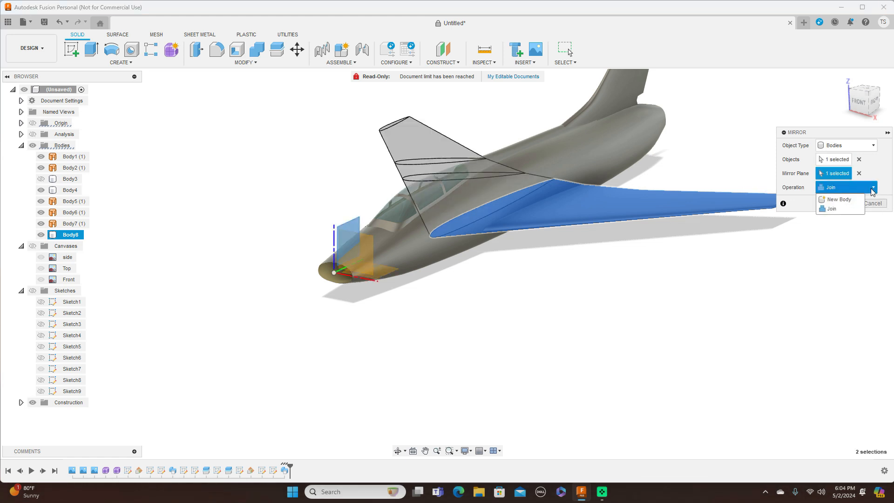
click(846, 201)
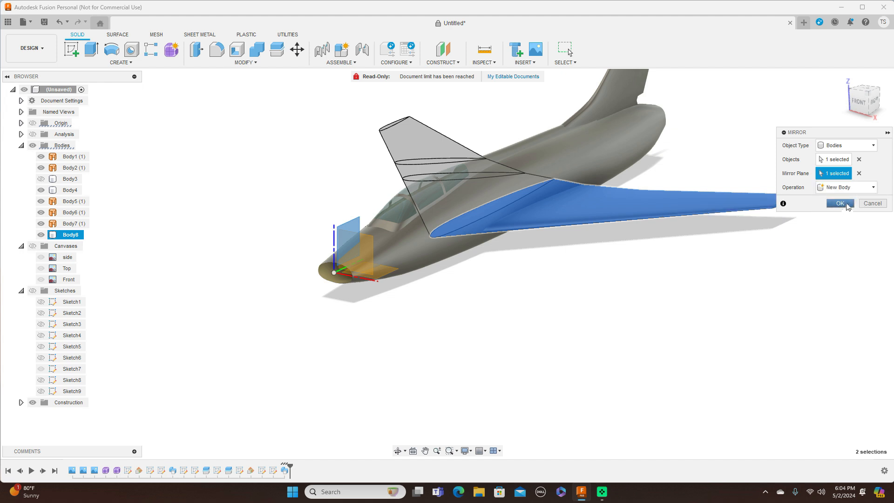
click(846, 204)
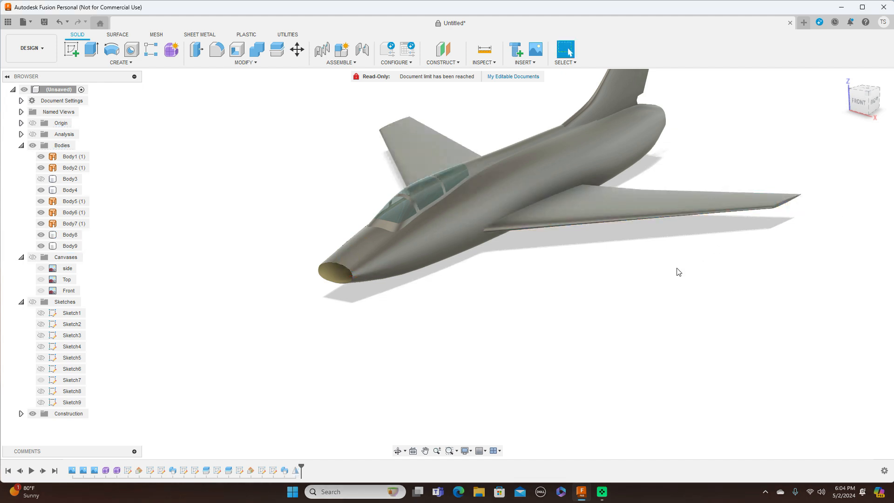
shift+middle_drag(794, 272, 836, 230)
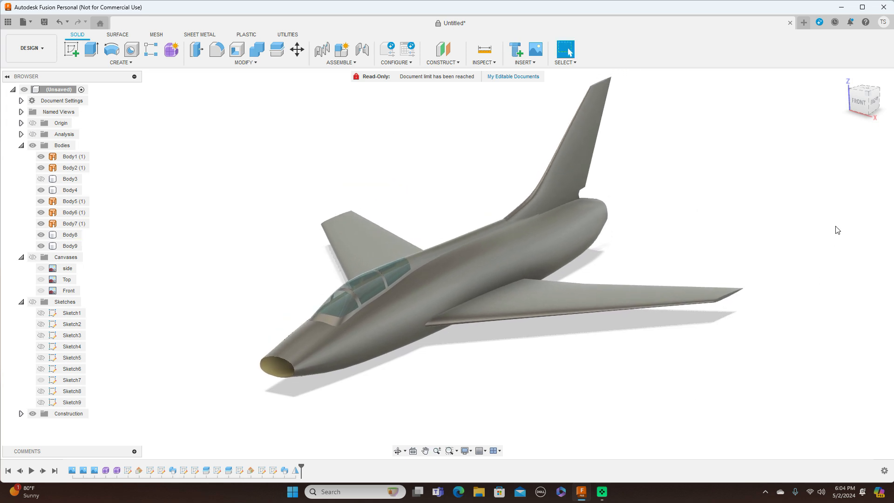
Step: Hide all bodies and show the reference canvases in the right side view
click(870, 108)
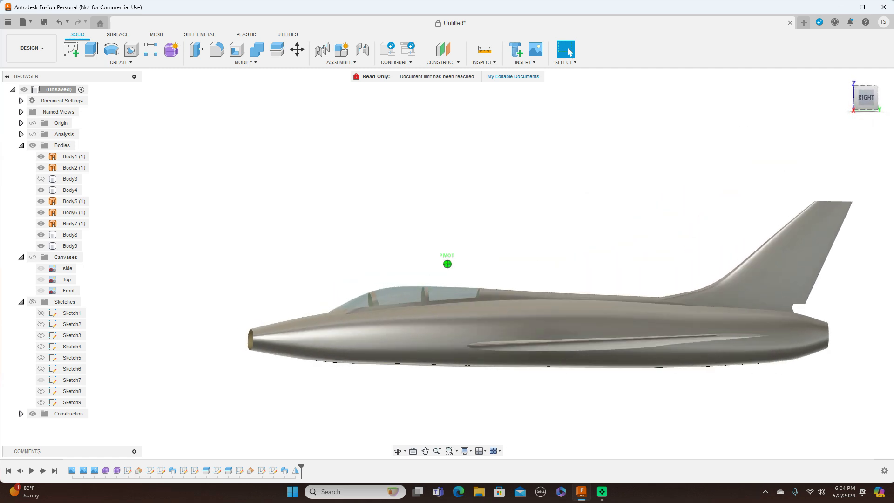
mouse_move(866, 101)
mouse_down()
mouse_move(861, 140)
mouse_move(878, 151)
mouse_move(883, 79)
mouse_move(876, 117)
mouse_move(874, 110)
mouse_up()
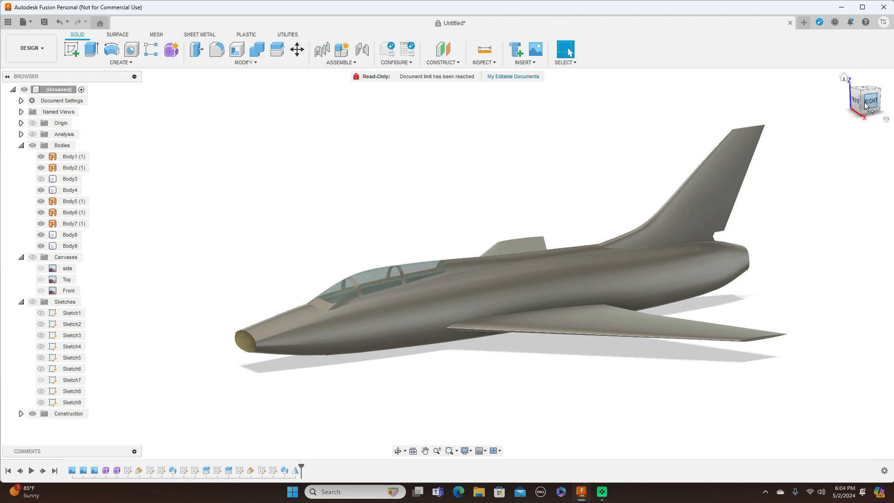
click(870, 103)
click(33, 146)
click(33, 258)
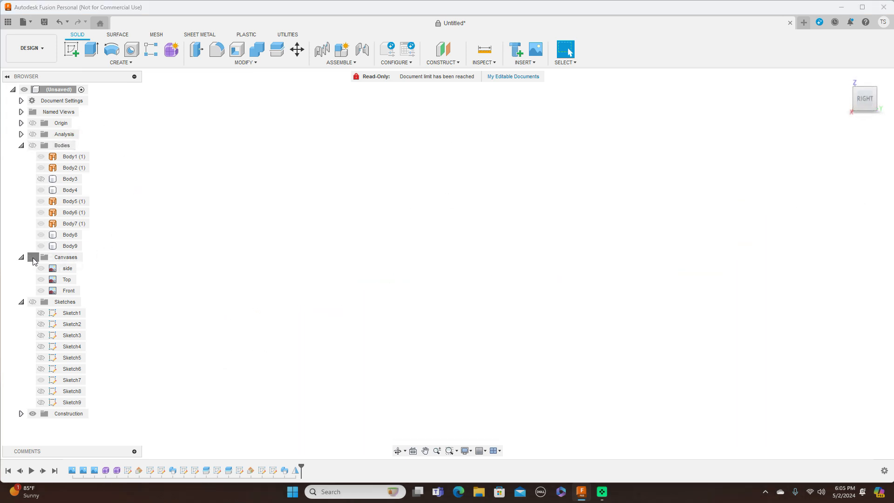
Step: Sketch a horizontal line about 401 mm long along the horizontal stabilizer on the side-view origin plane, and finish the sketch
scroll(467, 205, up, 1)
middle_drag(545, 210, 370, 97)
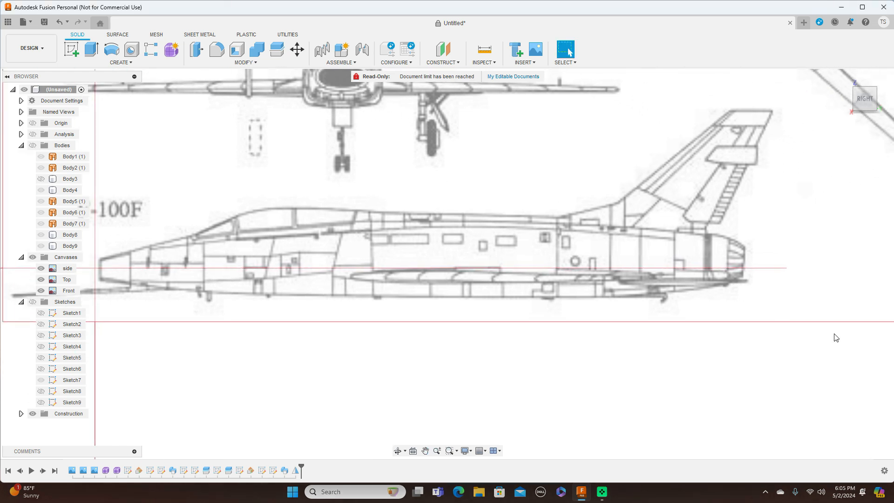
scroll(720, 301, up, 3)
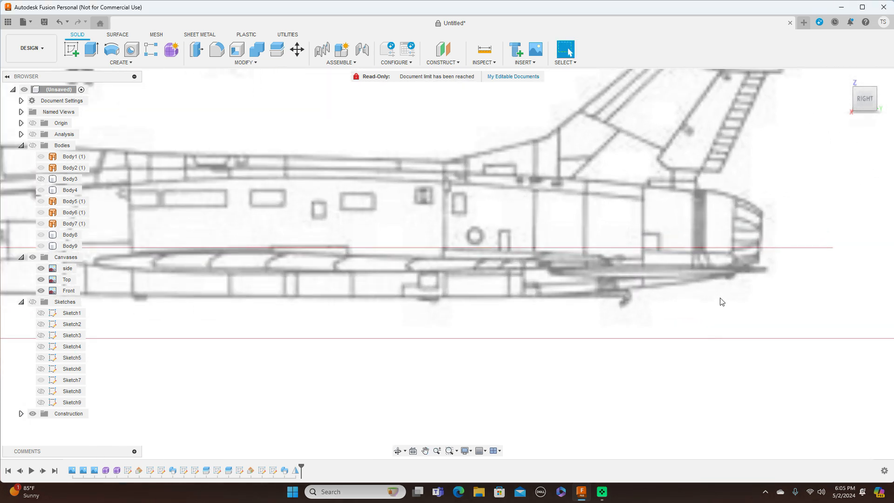
scroll(720, 301, down, 1)
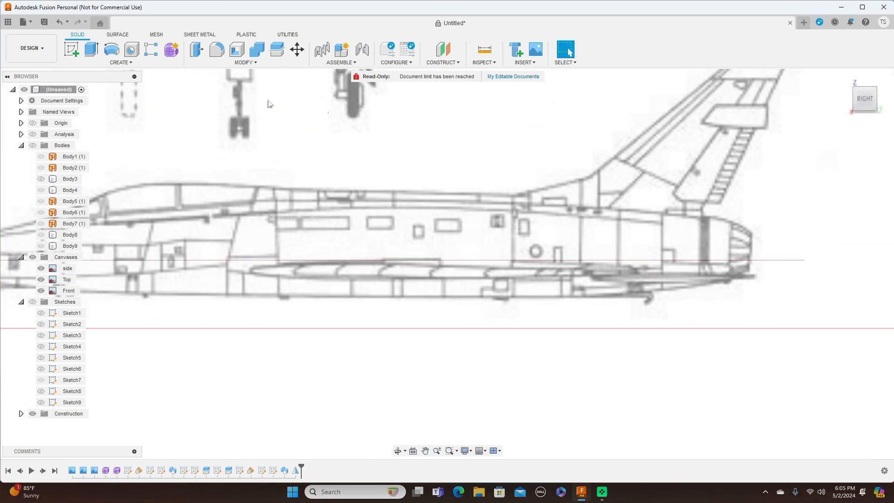
click(71, 49)
middle_drag(157, 126, 419, 130)
click(213, 236)
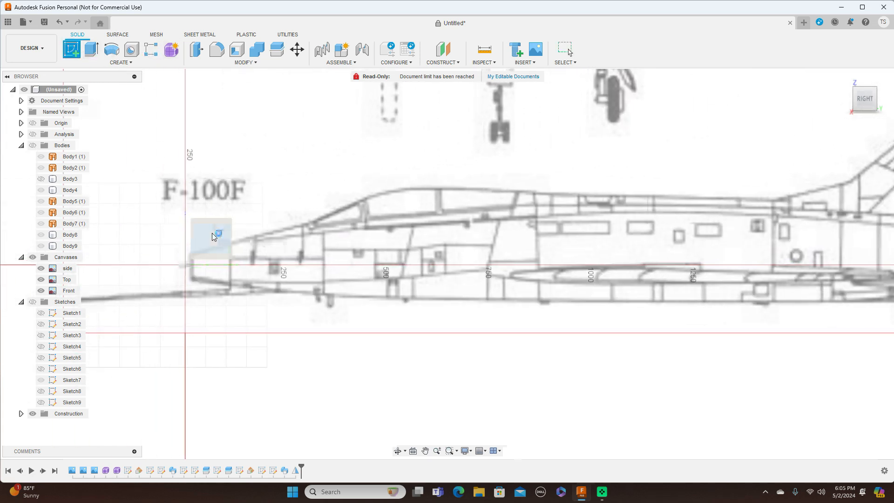
mouse_move(689, 163)
middle_down()
mouse_move(365, 169)
mouse_move(204, 155)
middle_up()
scroll(512, 233, up, 3)
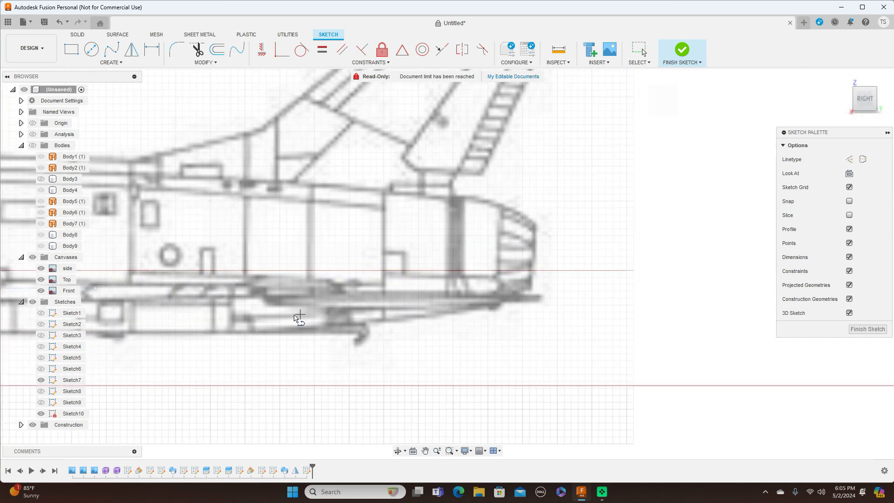
click(265, 298)
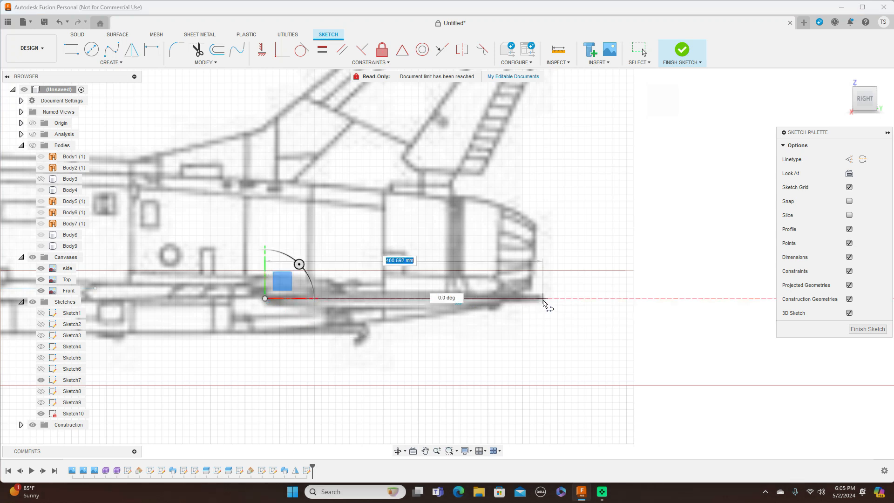
click(542, 301)
right_click(545, 302)
click(572, 306)
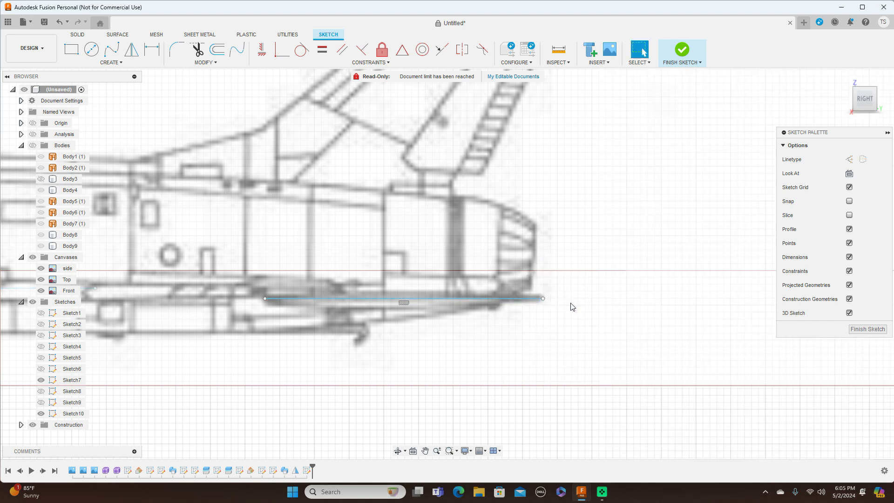
click(860, 328)
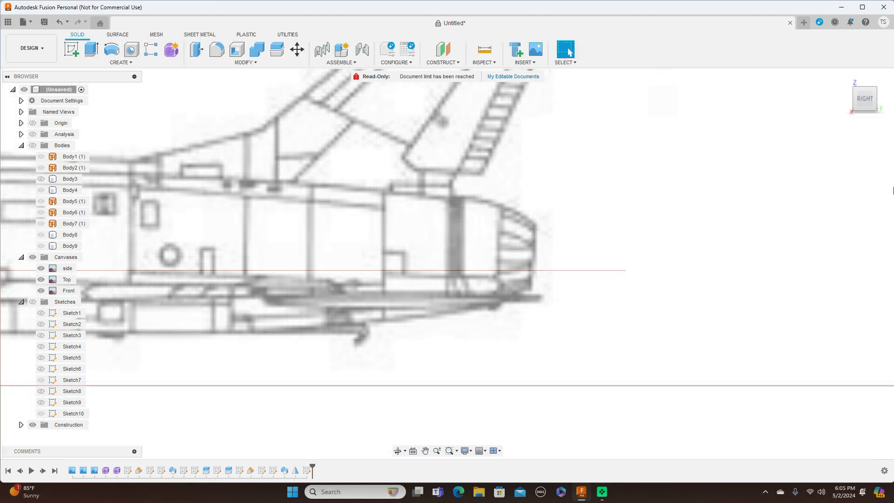
Step: Show the sketches and, in top view, shift both endpoints of the stabilizer line forward, making it about 372 mm long on the centreline
click(866, 83)
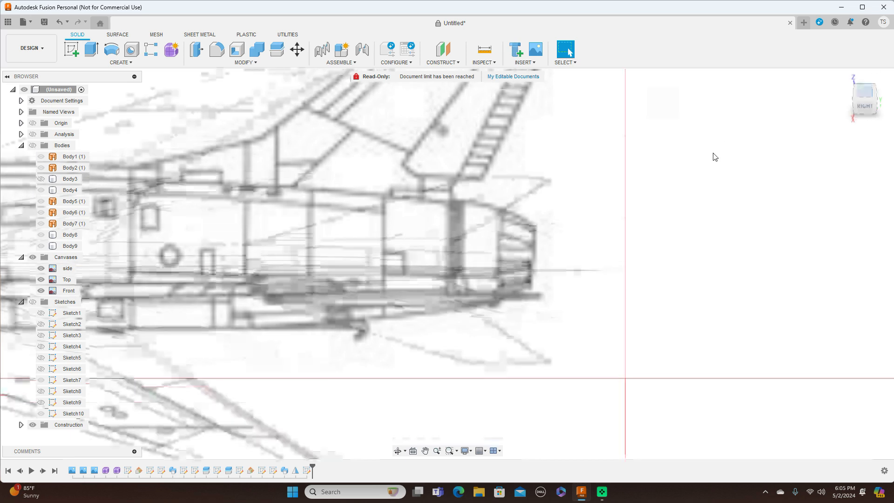
click(33, 301)
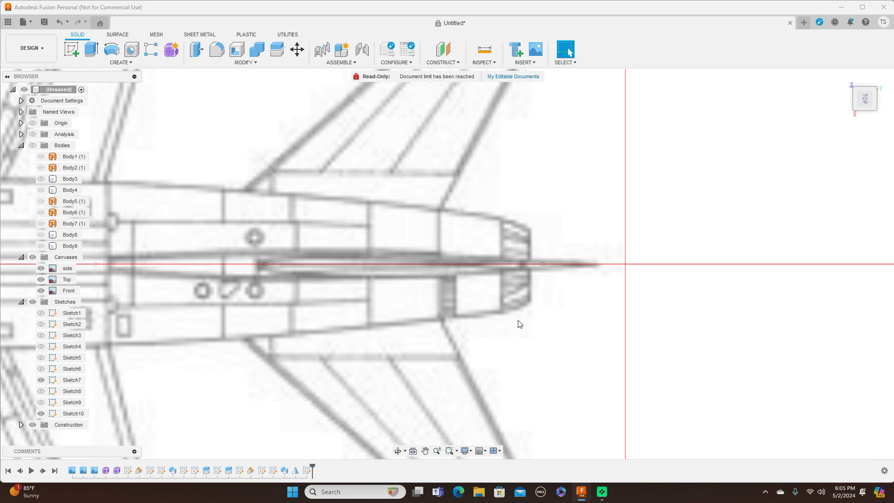
middle_drag(536, 309, 697, 278)
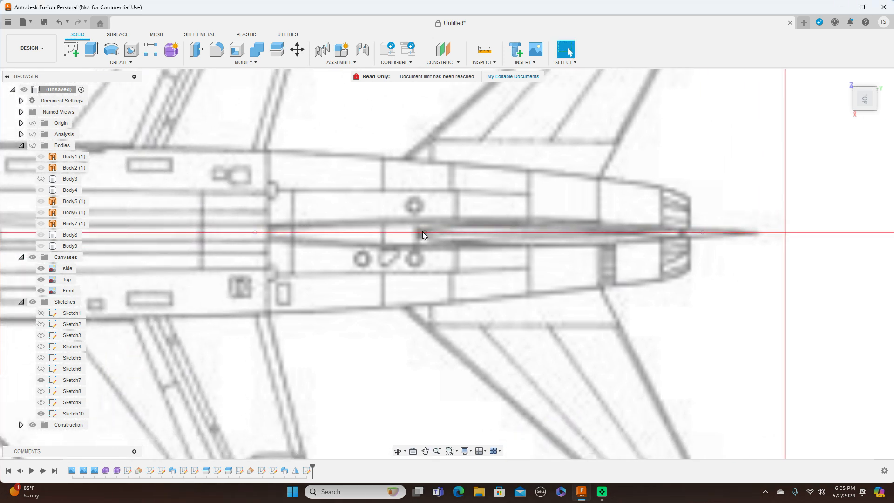
drag(423, 232, 340, 237)
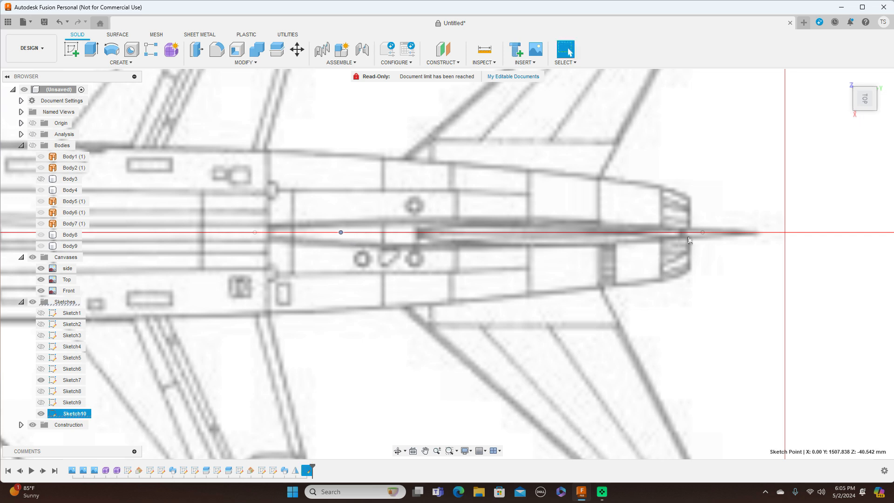
drag(623, 232, 602, 232)
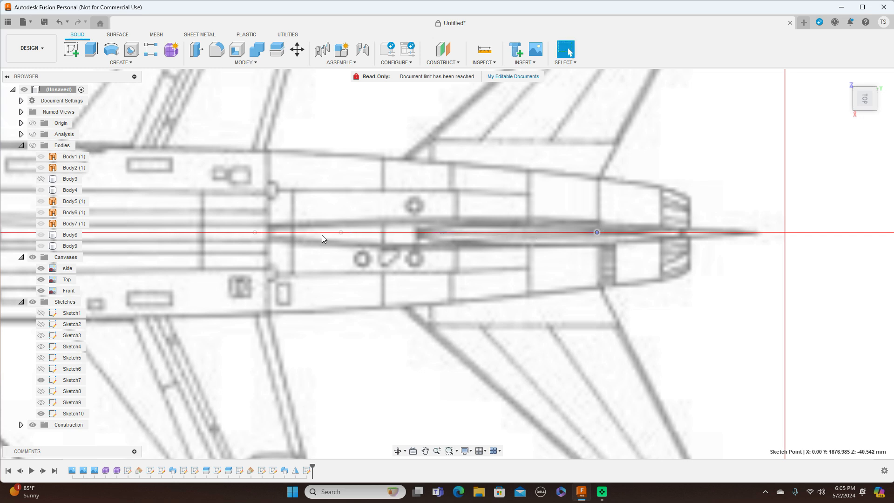
click(341, 232)
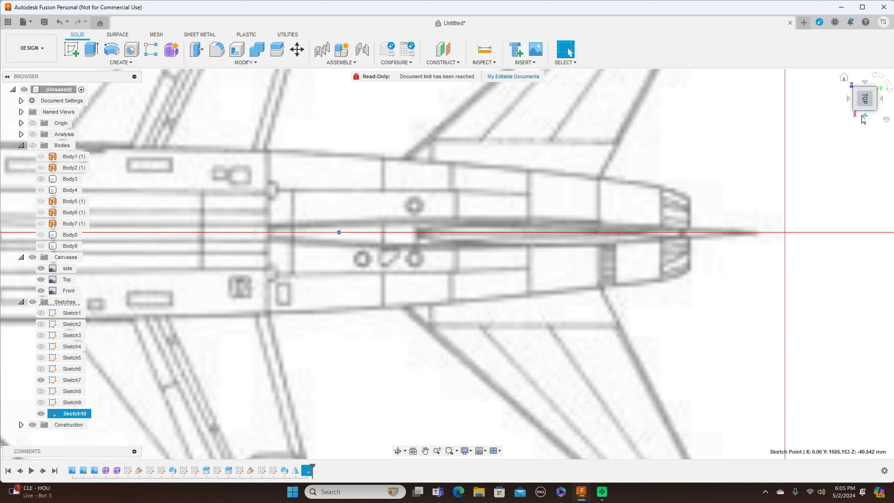
Step: Create a construction plane at an angle of 0 deg through the stabilizer line
click(862, 119)
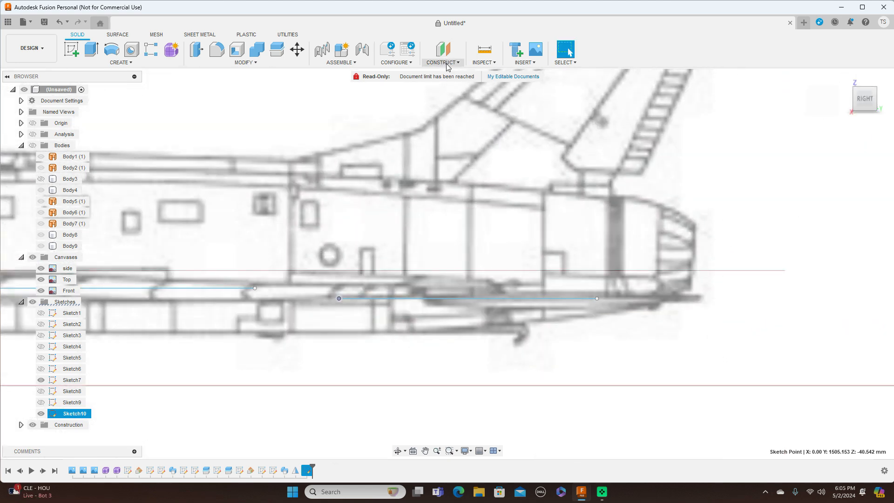
click(446, 64)
click(451, 83)
click(529, 298)
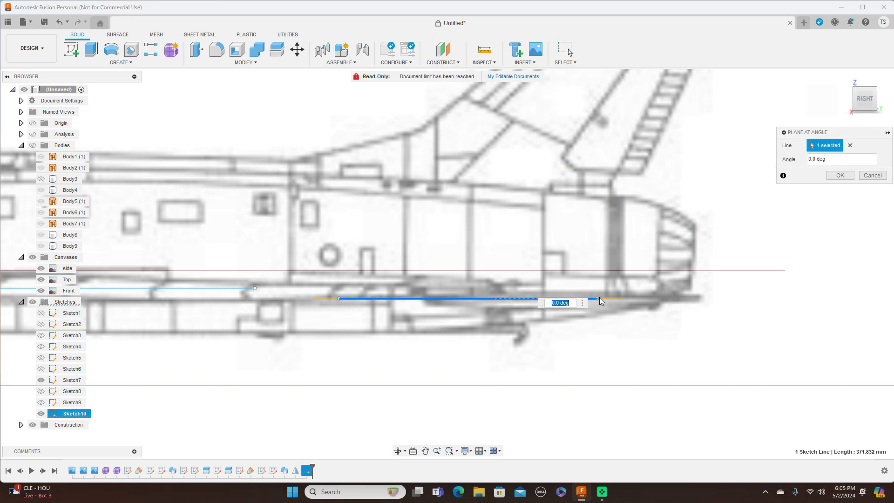
click(837, 175)
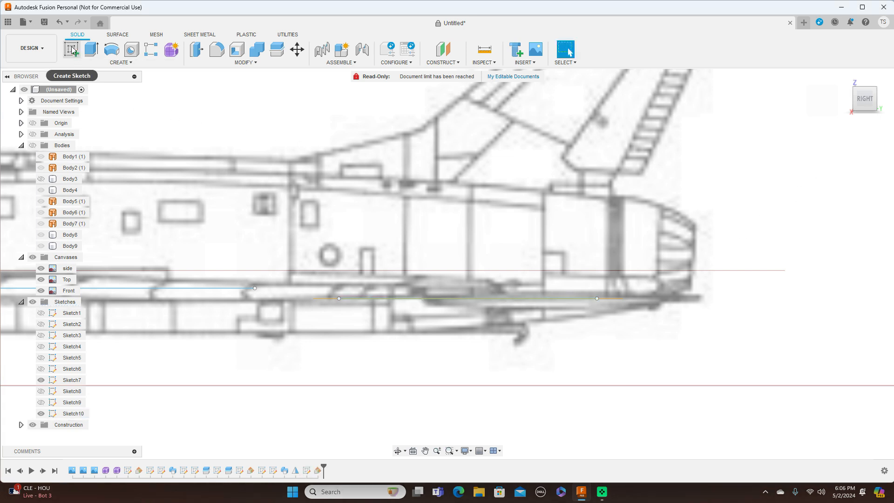
Step: Start a new sketch on the side-view origin plane for the stabilizer's airfoil profile
scroll(211, 193, down, 3)
middle_drag(232, 184, 506, 179)
scroll(366, 204, down, 1)
middle_drag(375, 180, 561, 182)
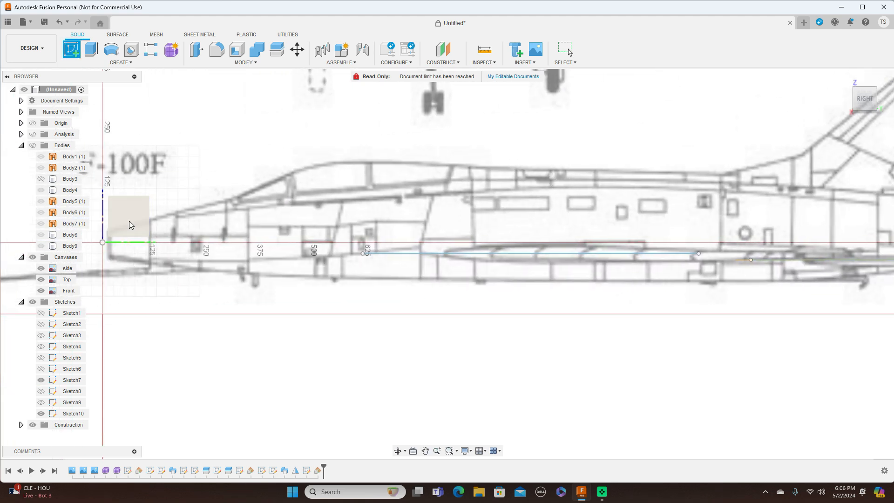
click(131, 222)
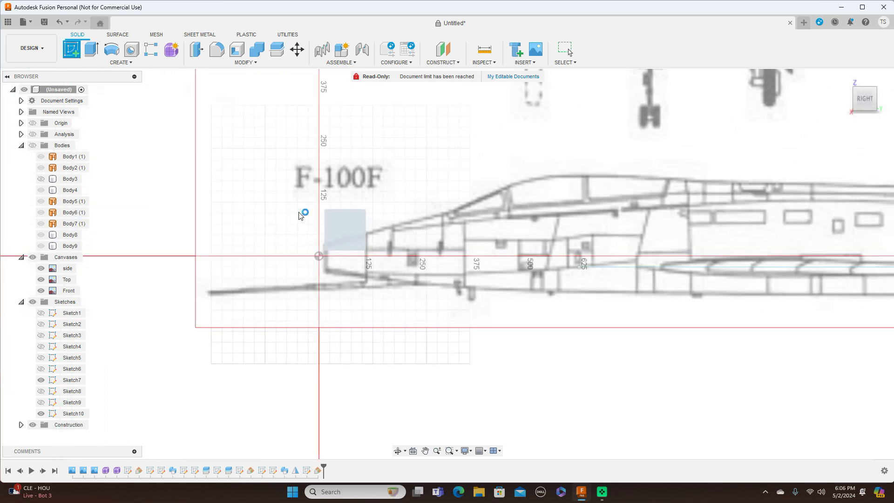
middle_drag(474, 182, 261, 177)
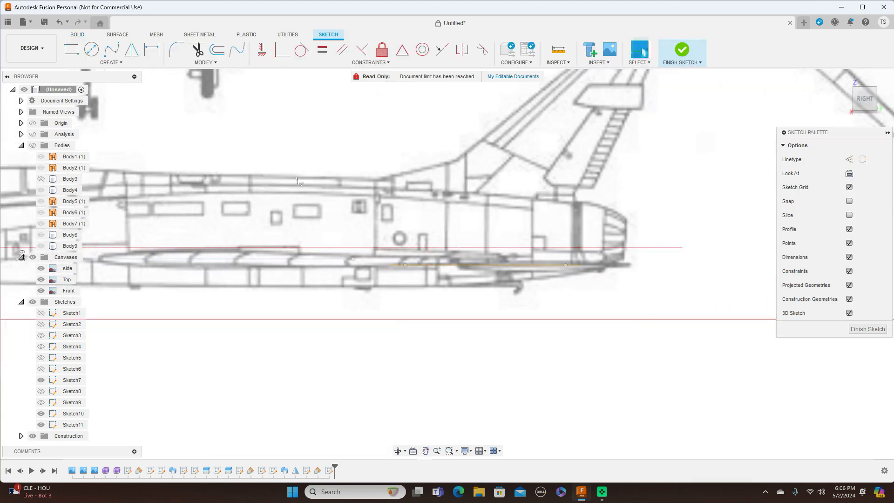
scroll(335, 188, up, 4)
middle_drag(496, 213, 399, 189)
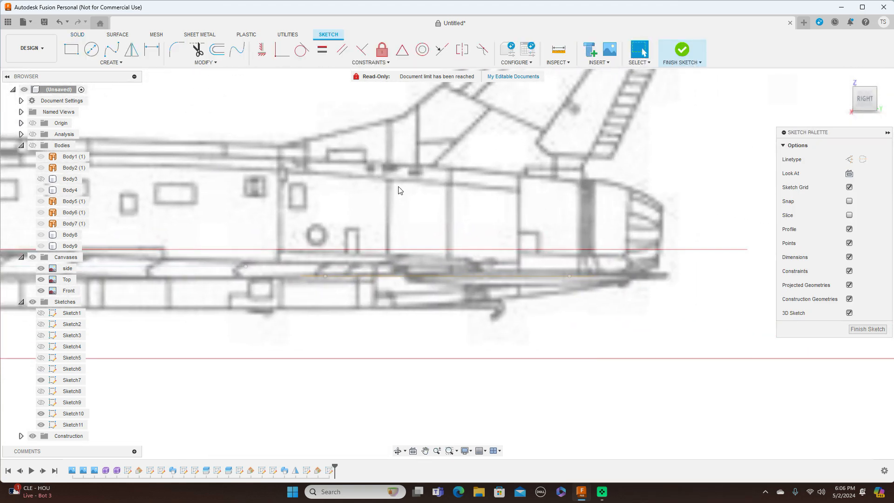
Step: Draw a fit-point spline for the stabilizer airfoil's upper curve, from the line's front endpoint over a shallow crest to its rear endpoint
click(112, 51)
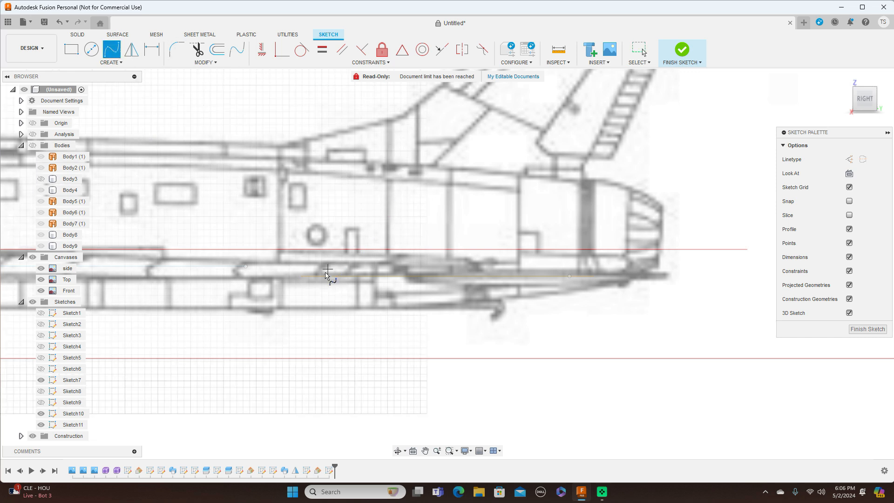
scroll(328, 275, up, 3)
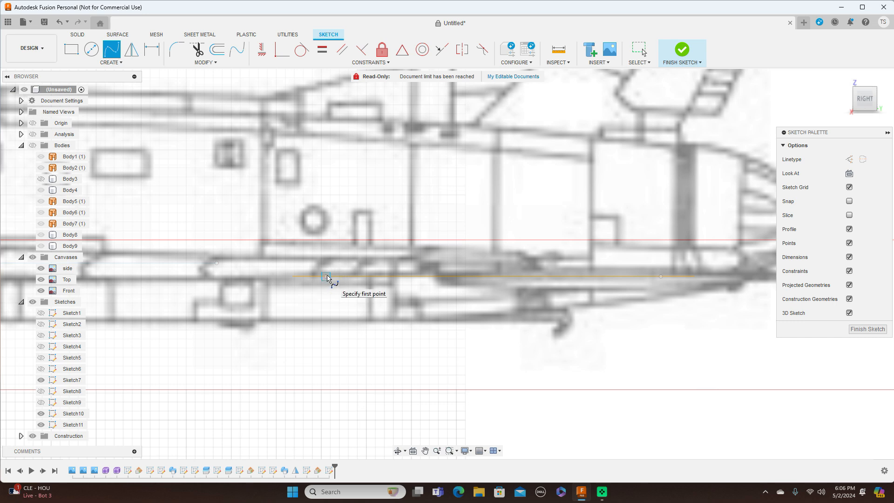
scroll(328, 278, up, 3)
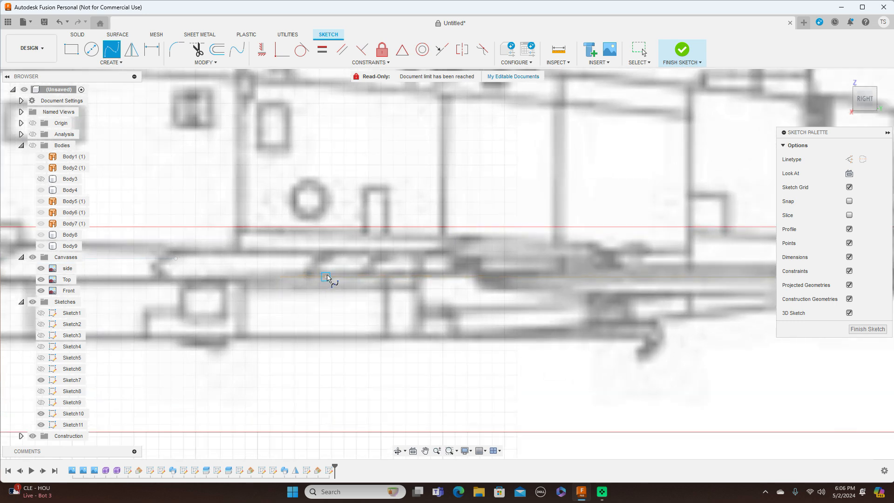
click(325, 277)
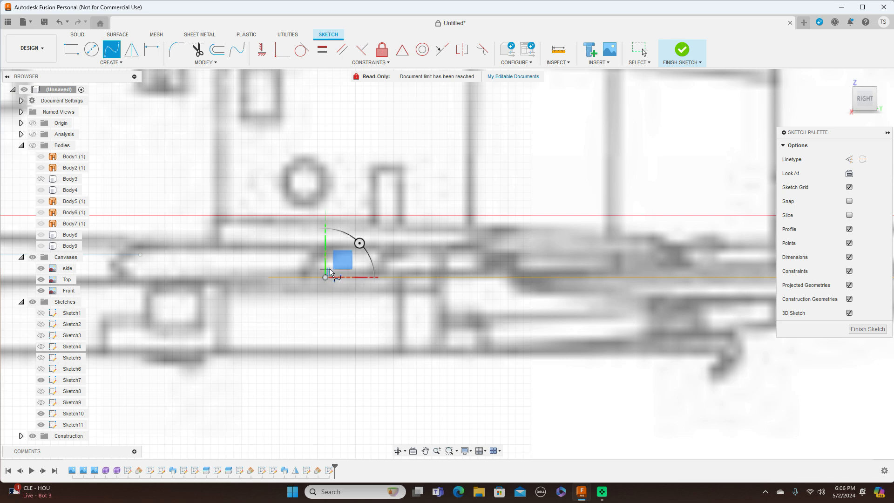
click(361, 263)
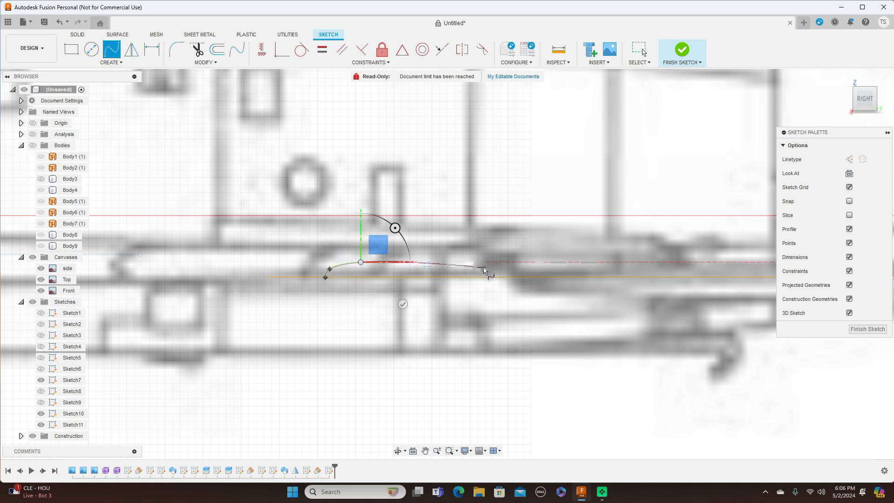
scroll(484, 267, down, 2)
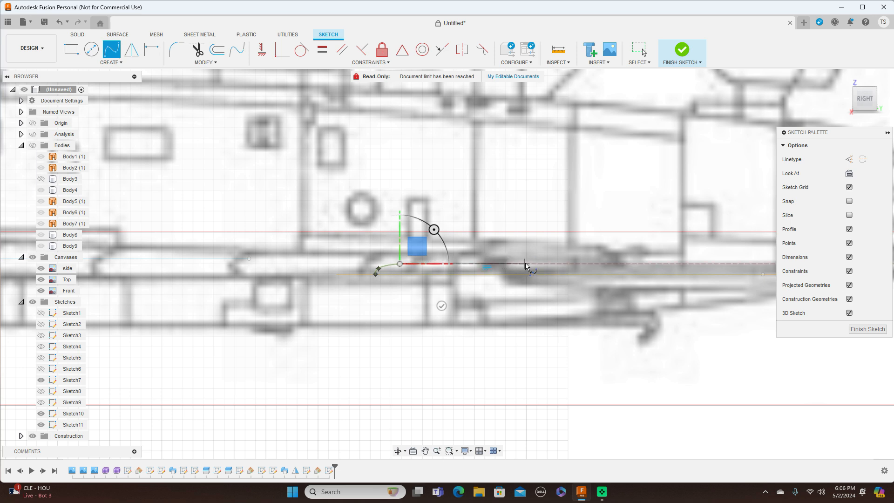
click(490, 261)
middle_drag(625, 266, 475, 275)
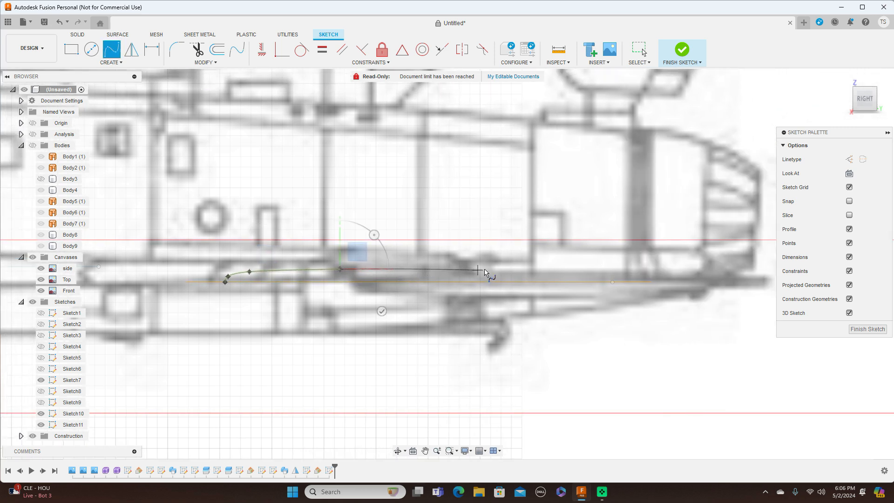
click(513, 276)
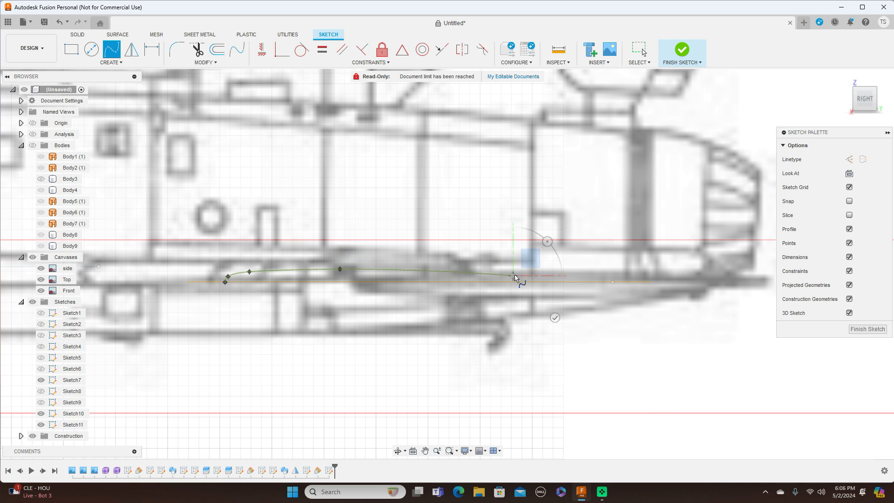
click(612, 284)
right_click(614, 285)
click(651, 286)
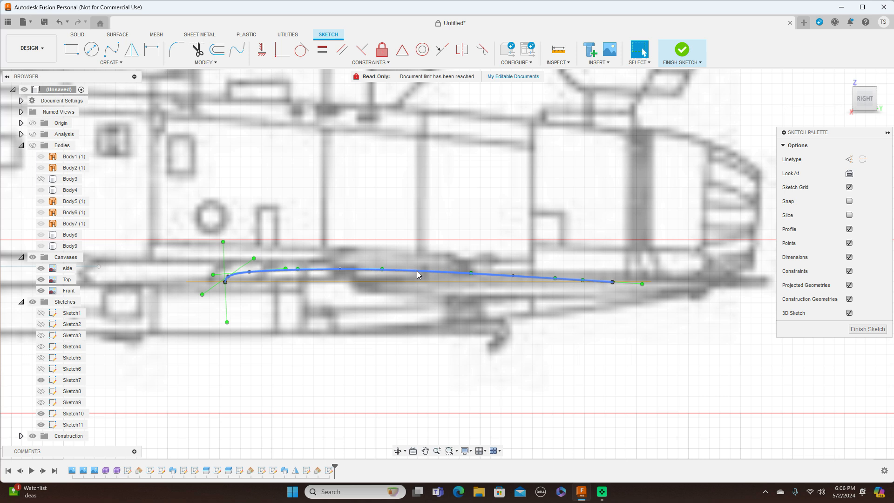
Step: Nudge the airfoil spline's fit point just behind the leading edge and draw a straight chord line between the spline's front and rear endpoints
click(228, 278)
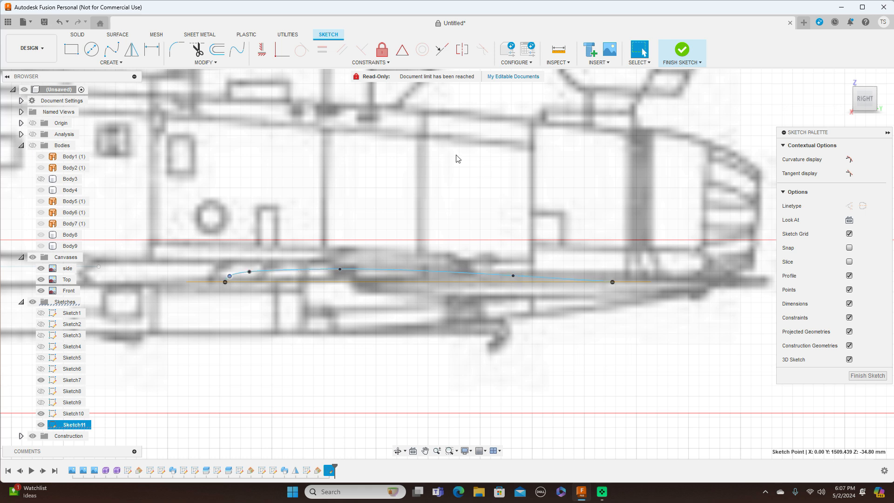
key(m)
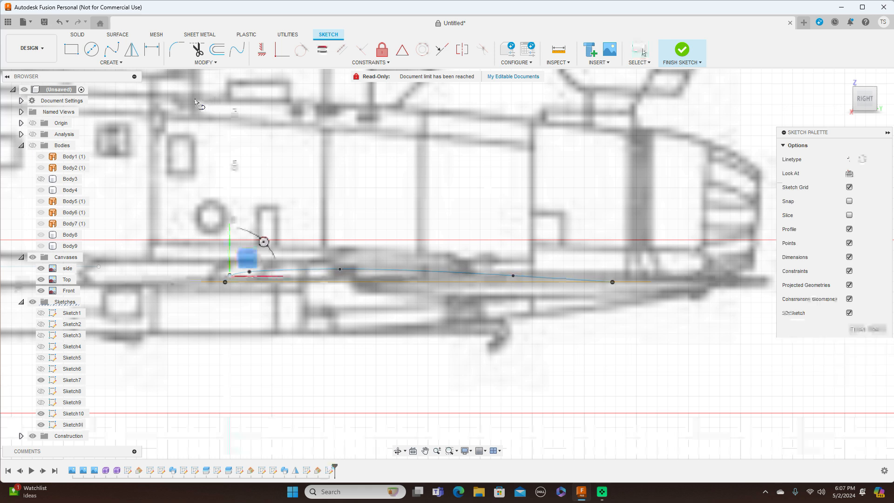
click(226, 282)
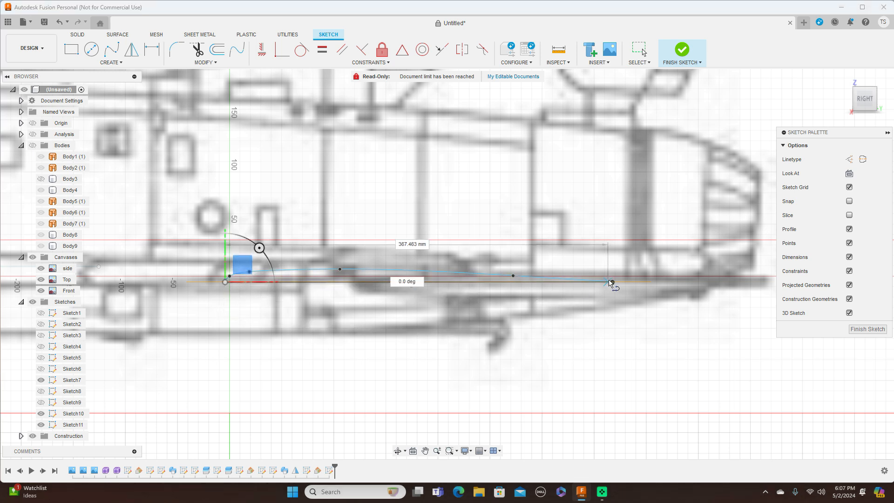
click(612, 282)
right_click(612, 282)
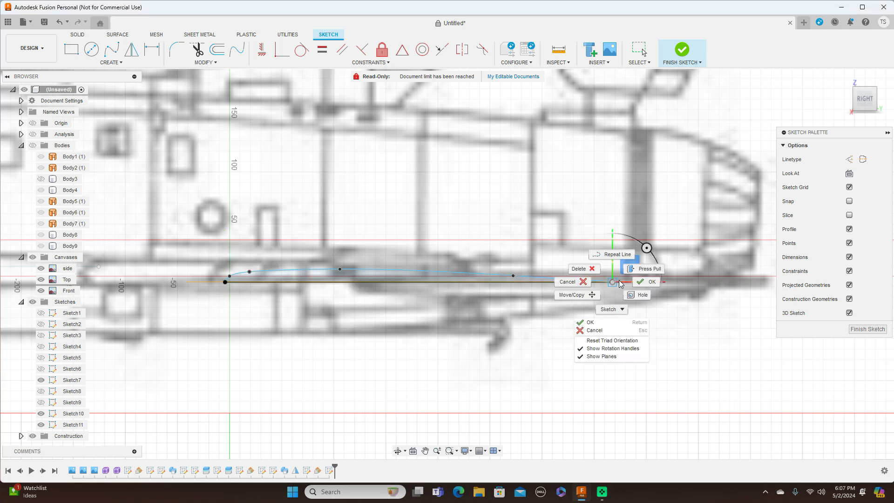
click(643, 282)
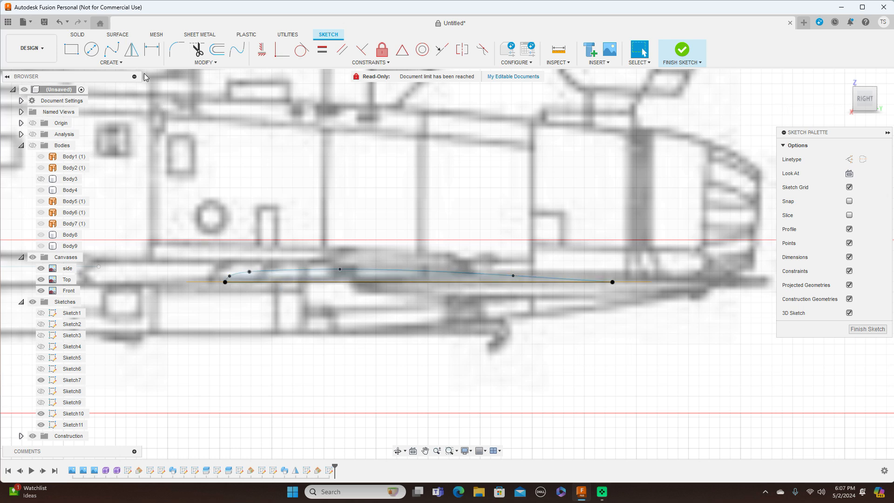
Step: Mirror the airfoil's upper spline across the stabilizer construction plane to form the lower curve, and finish the sketch
click(134, 52)
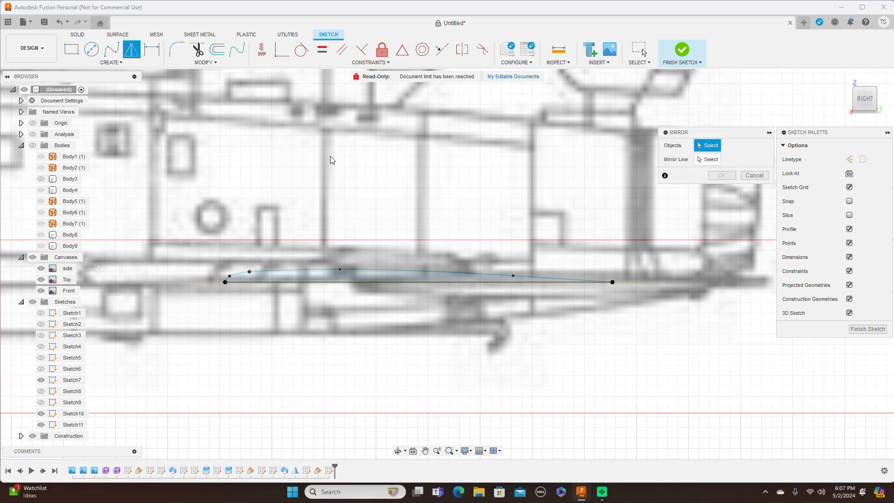
click(309, 270)
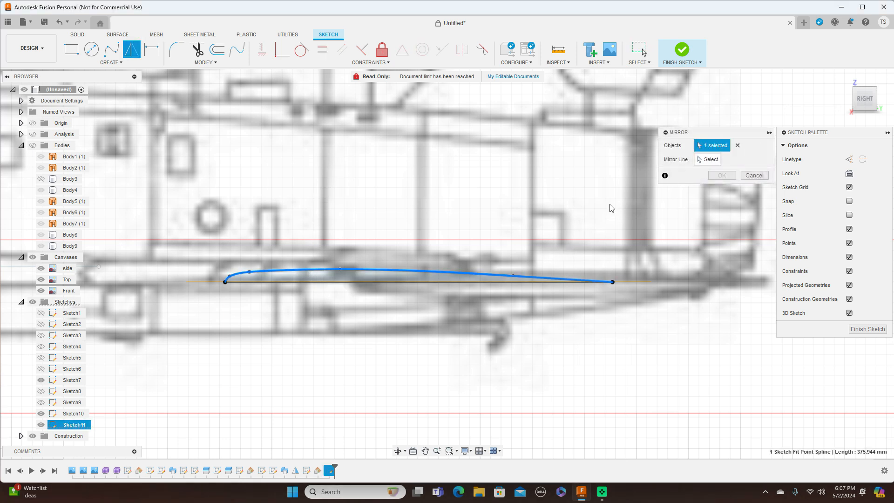
click(702, 161)
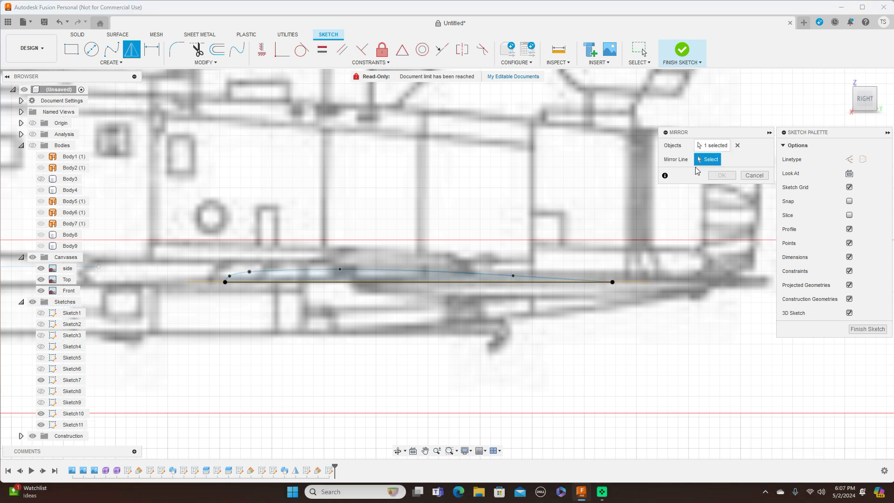
click(311, 281)
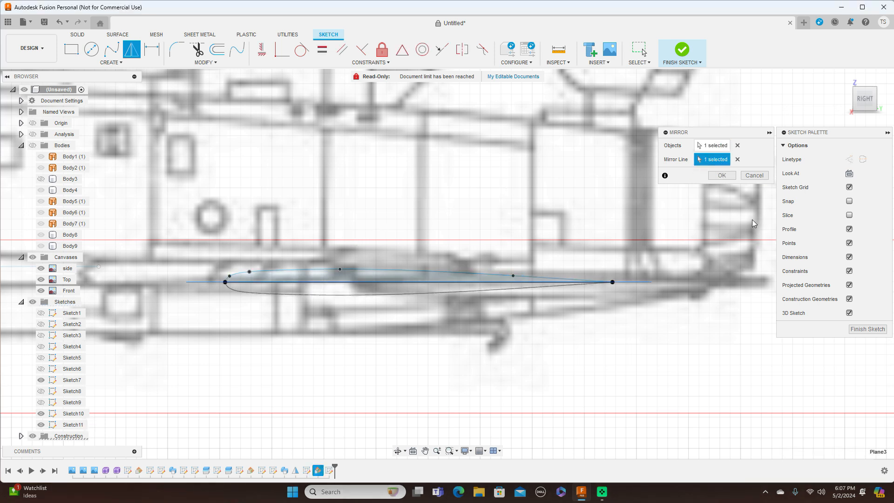
click(721, 175)
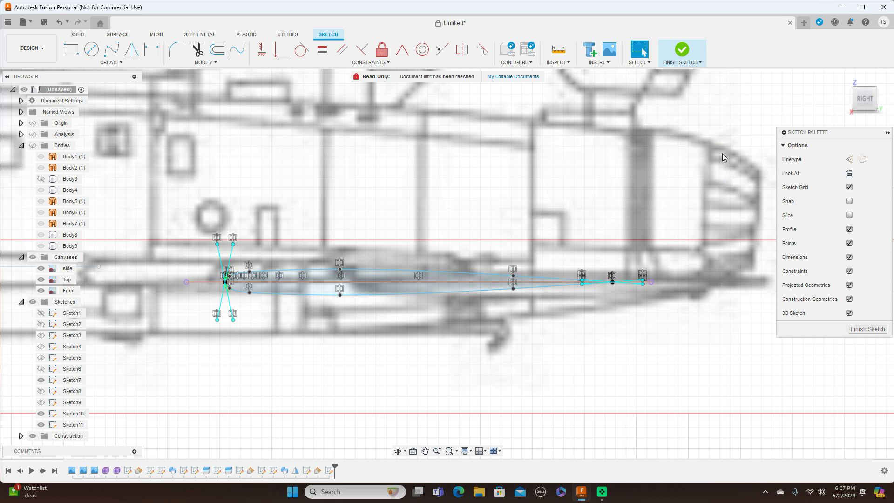
click(873, 328)
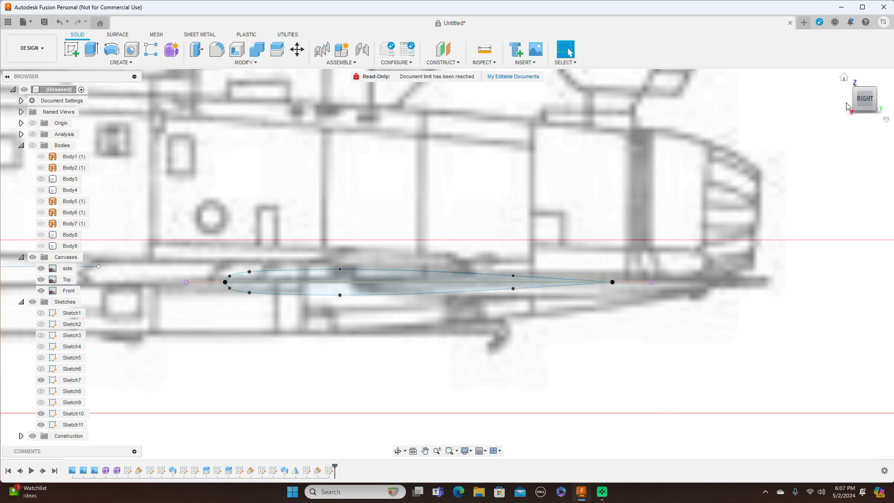
Step: Start a new sketch on the stabilizer's horizontal construction plane, viewed from the top
drag(864, 99, 868, 110)
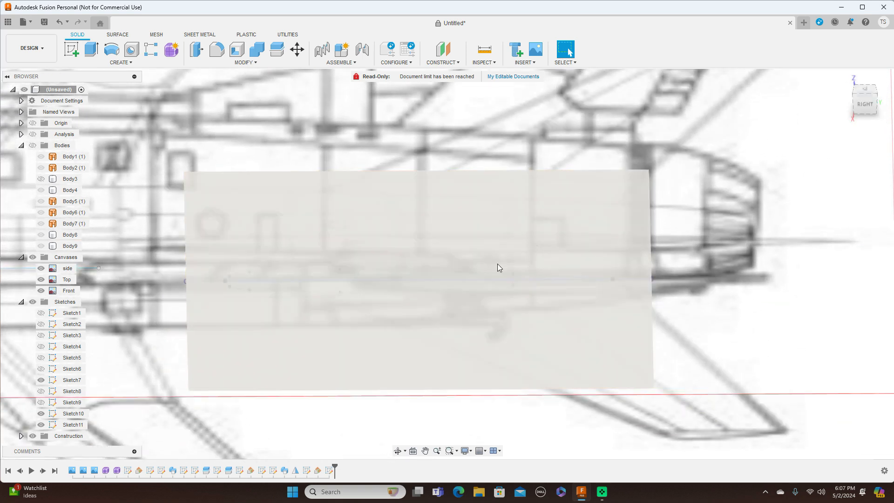
click(222, 176)
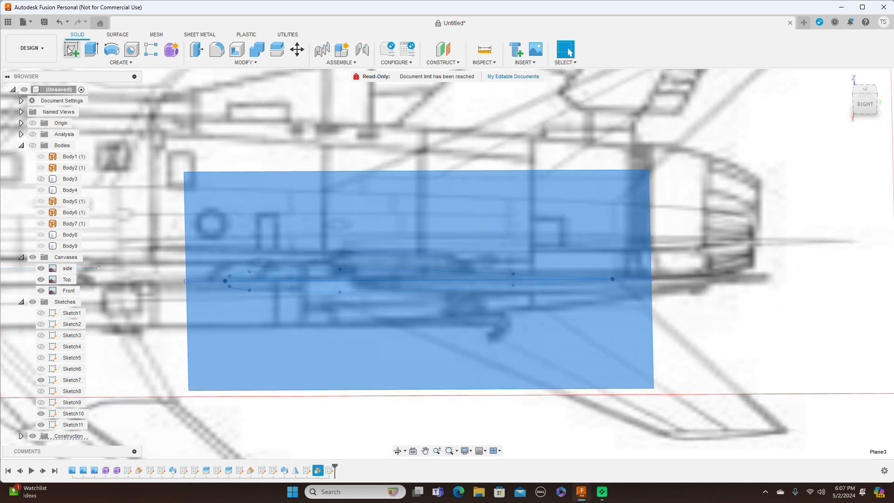
click(68, 51)
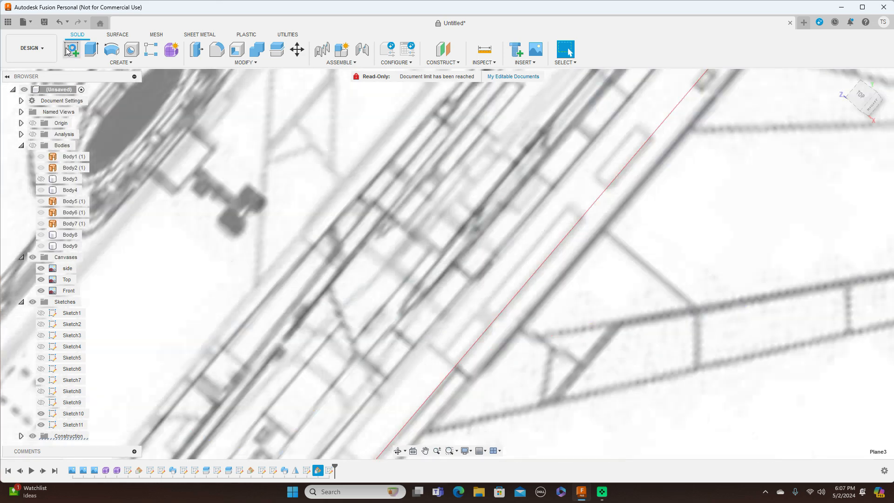
click(866, 100)
Step: Draw connected lines from the airfoil's rear endpoint straight outboard to the stabilizer's rear root corner, and about 349 mm along the trailing edge to the tip
middle_drag(602, 137, 205, 136)
scroll(432, 179, down, 4)
middle_drag(659, 312, 426, 302)
scroll(579, 296, down, 2)
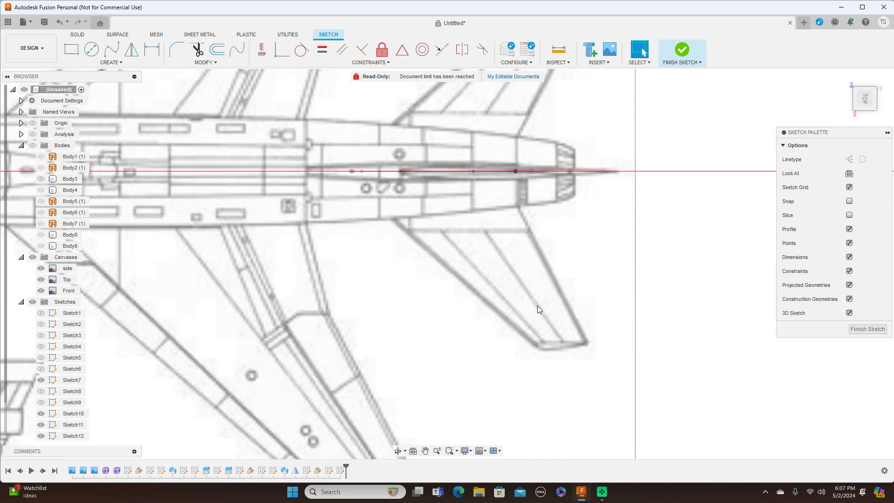
scroll(581, 311, up, 2)
scroll(692, 300, down, 2)
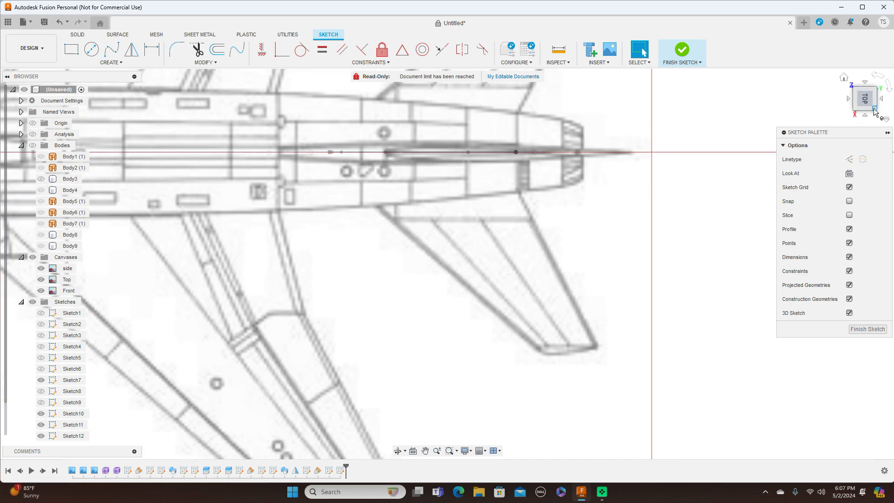
drag(860, 109, 861, 75)
click(859, 108)
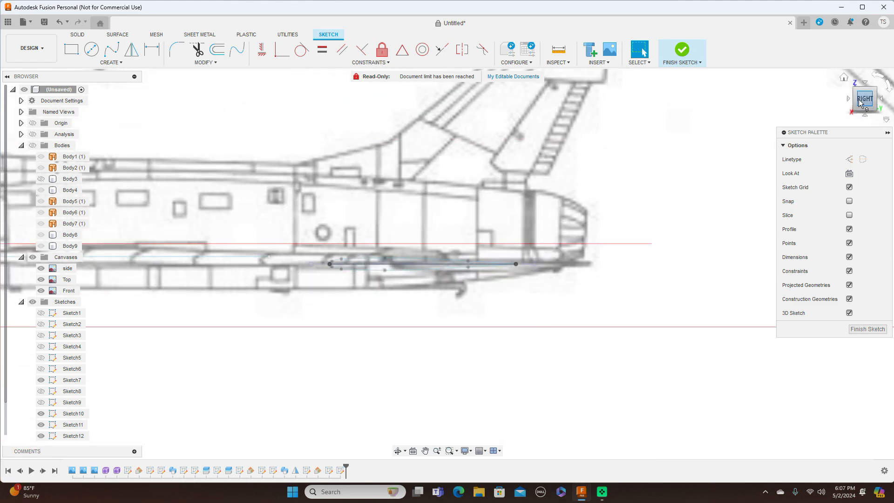
click(865, 83)
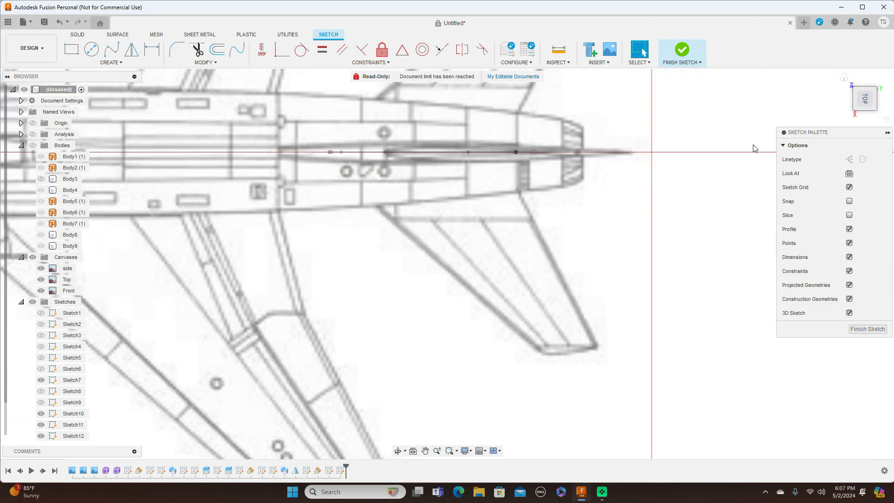
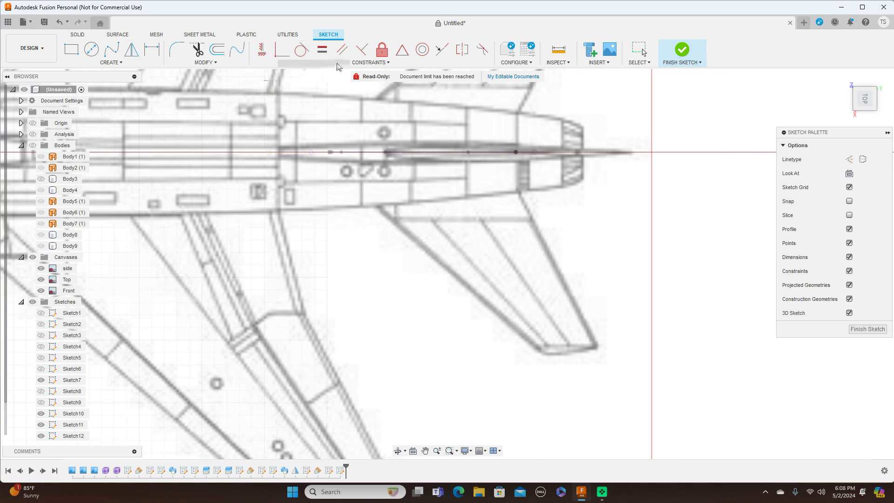
click(516, 152)
click(516, 190)
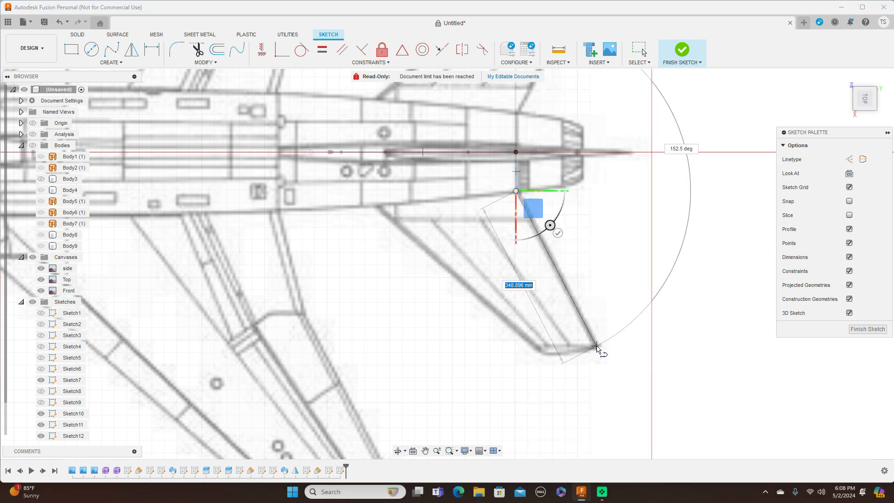
click(596, 347)
right_click(615, 356)
click(632, 349)
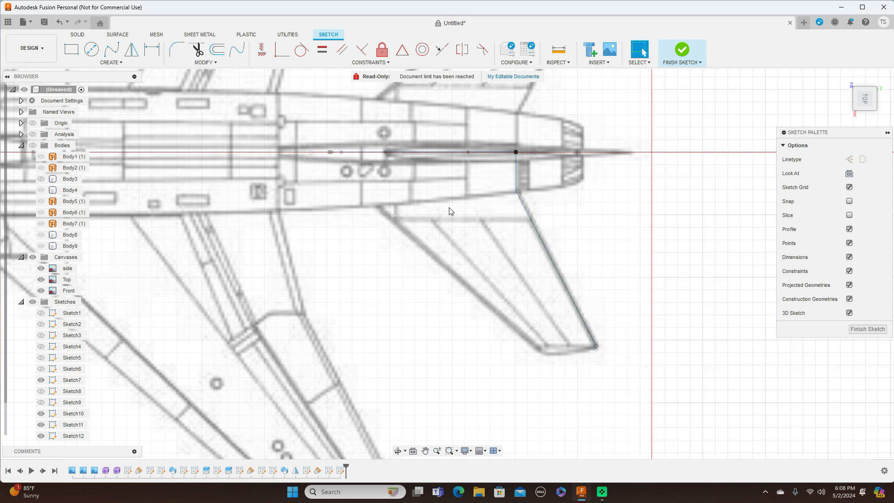
Step: Draw a leading-edge line from the airfoil's front endpoint to the stabilizer tip's front corner, and finish the sketch
key(l)
scroll(324, 150, up, 5)
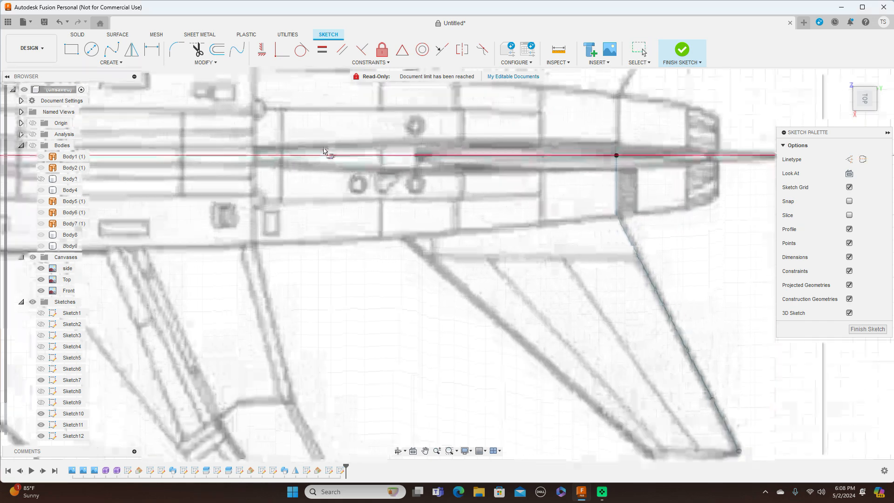
scroll(322, 149, up, 3)
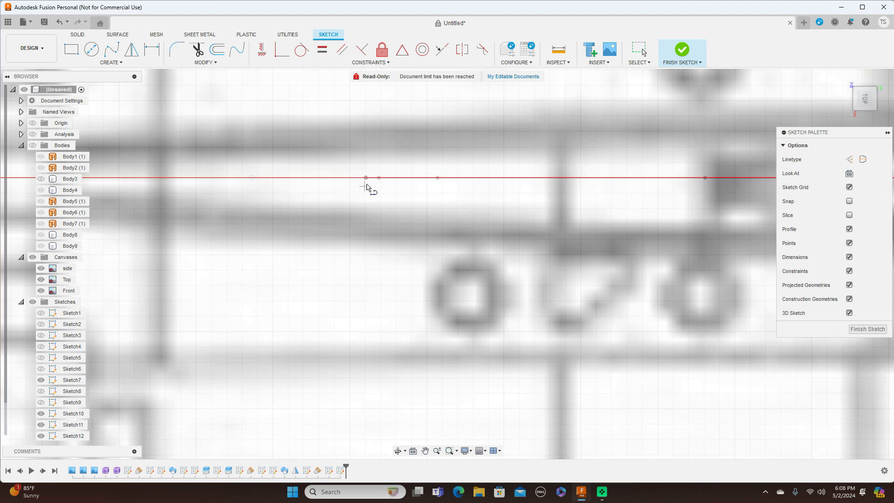
click(367, 178)
scroll(366, 175, down, 5)
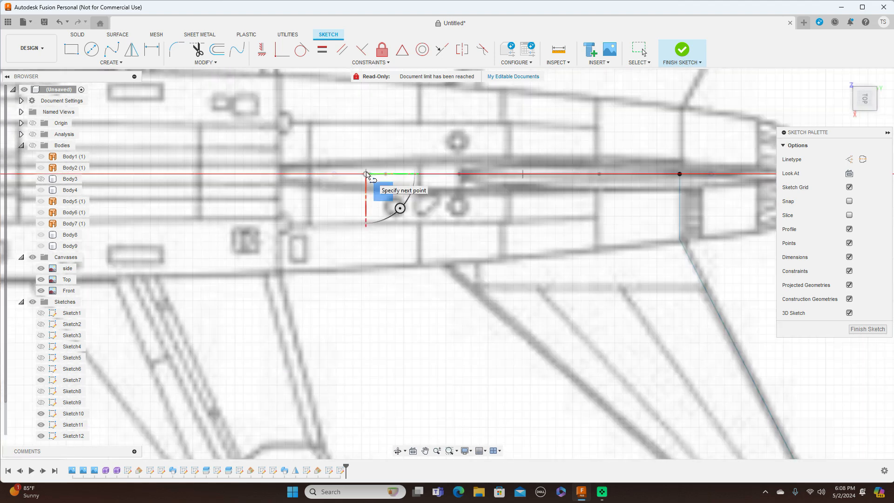
scroll(366, 175, down, 1)
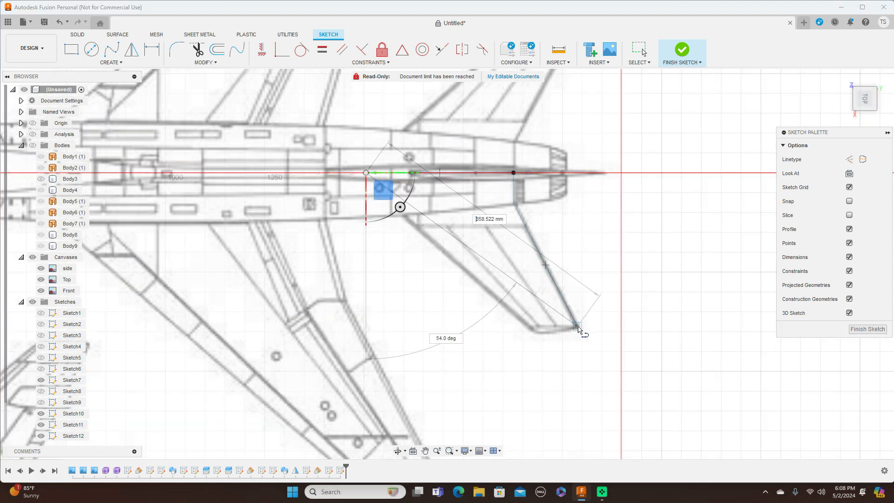
click(531, 330)
right_click(532, 331)
click(564, 330)
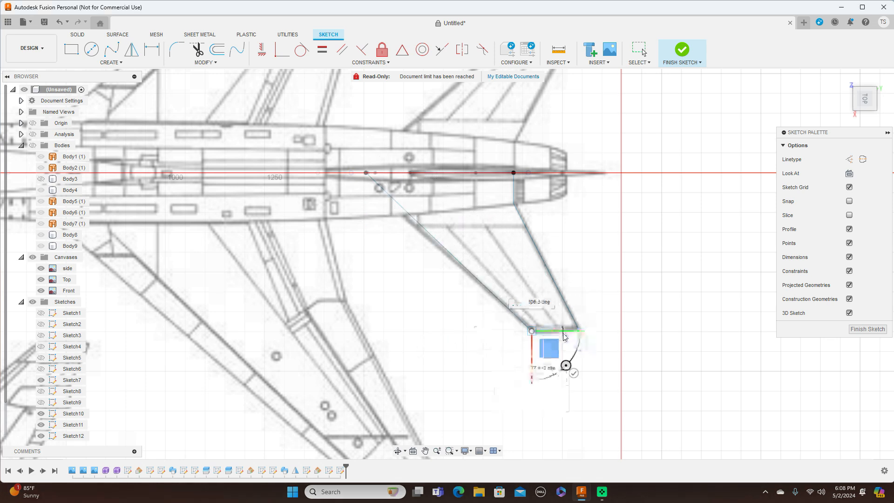
click(868, 330)
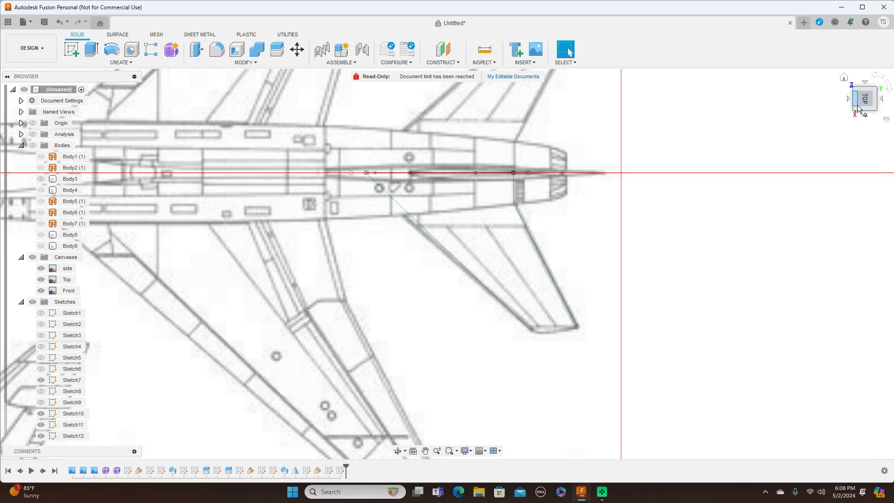
Step: Orbit to an angled view and hide all reference canvases so only the stabilizer sketches are shown
shift+middle_drag(863, 100, 889, 87)
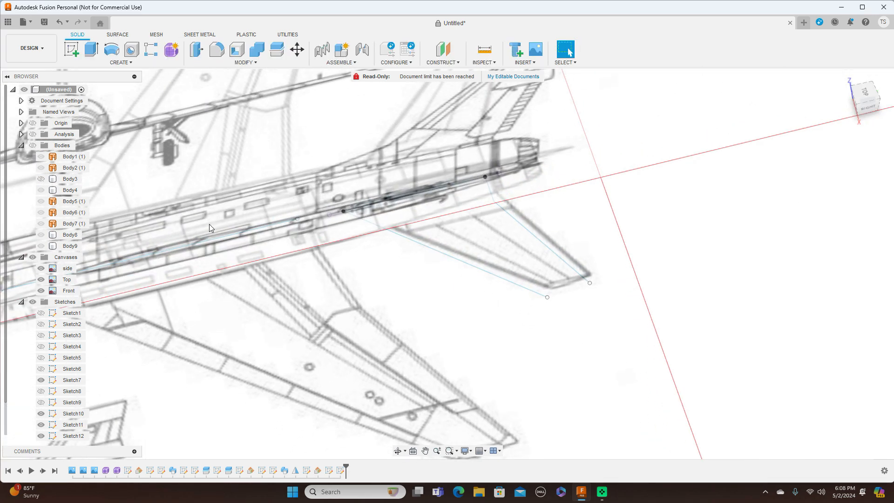
click(33, 257)
scroll(382, 313, up, 2)
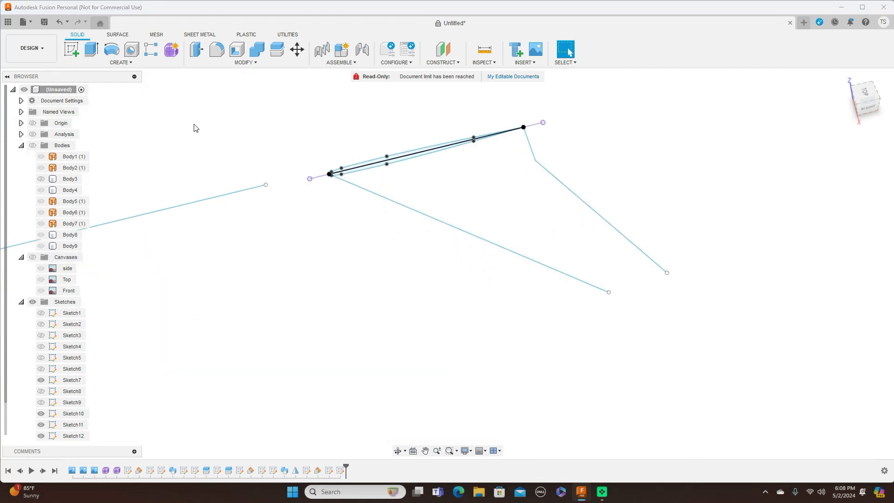
Step: Sweep both halves of the airfoil profile along the leading-edge line, with the trailing-edge lines as guide rail, as a new body
scroll(194, 127, up, 1)
click(136, 65)
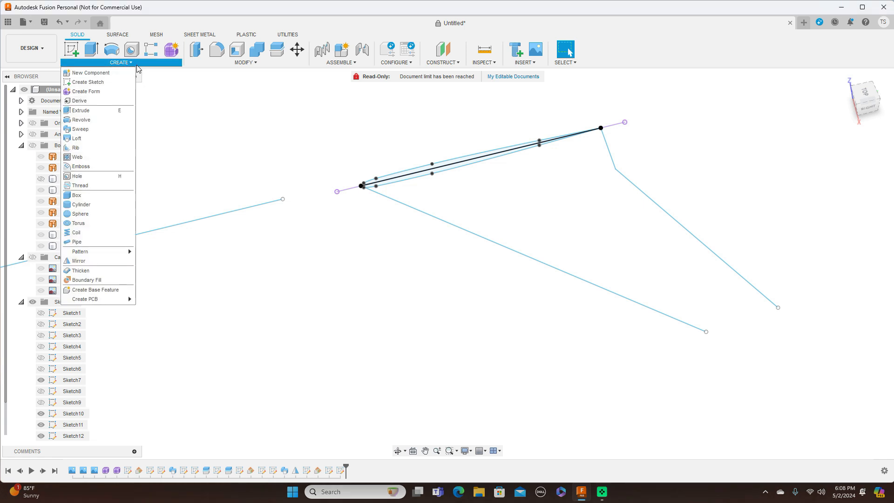
click(103, 129)
scroll(400, 175, up, 2)
scroll(401, 177, up, 2)
click(405, 184)
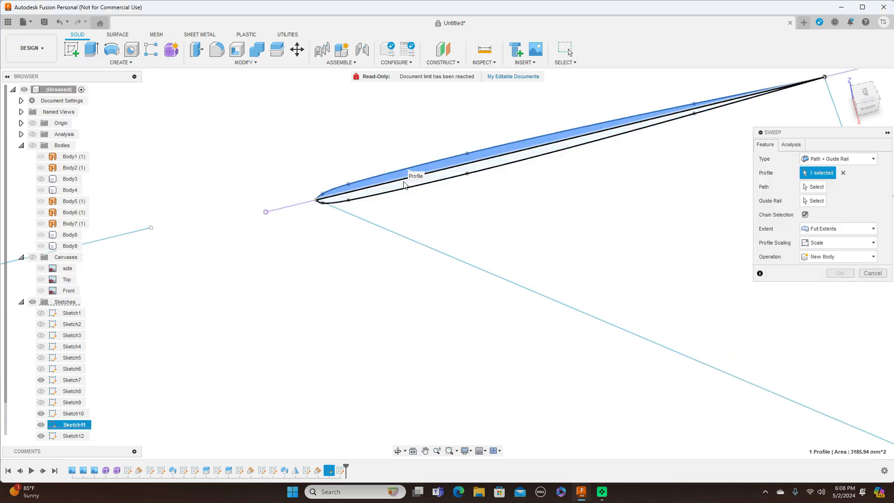
click(405, 184)
middle_drag(718, 208, 507, 200)
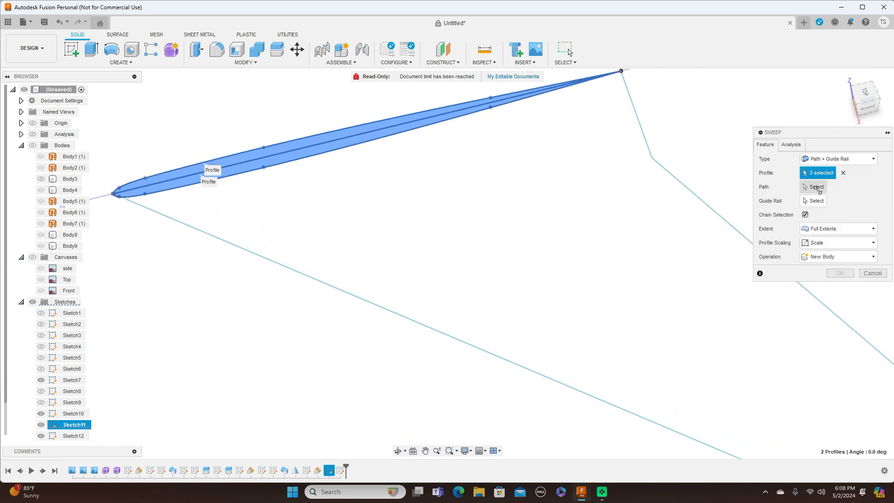
click(813, 186)
click(406, 318)
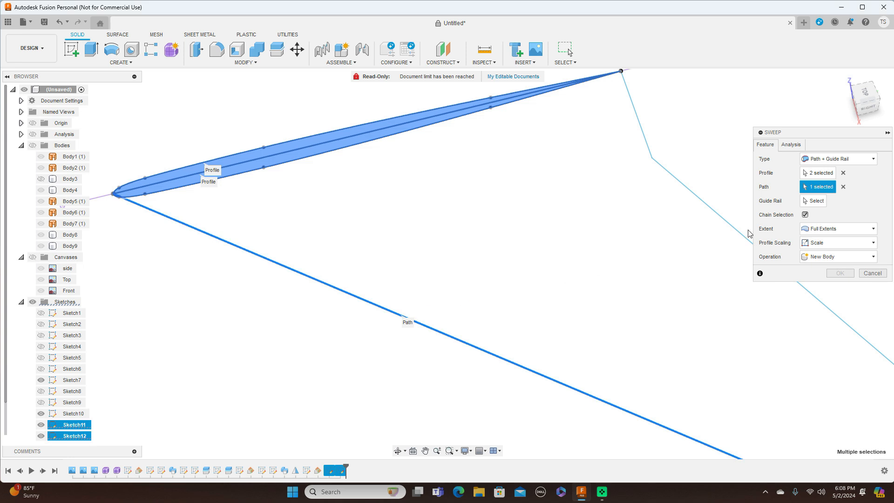
click(811, 201)
click(698, 200)
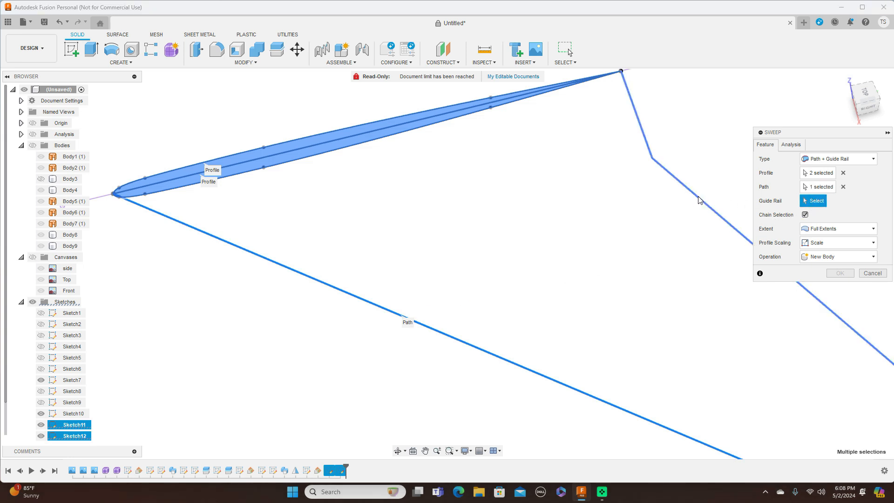
scroll(677, 293, down, 3)
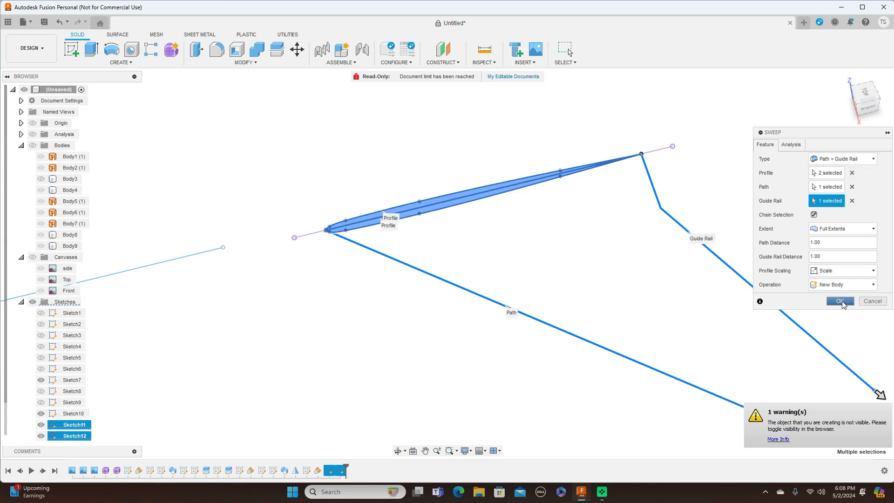
click(841, 301)
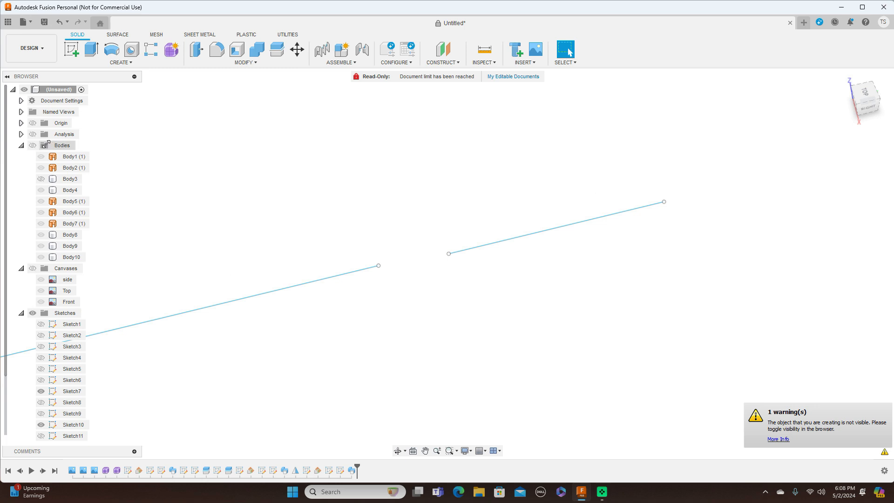
Step: Show all bodies and hide all sketches, with the aircraft viewed from the right side
click(32, 146)
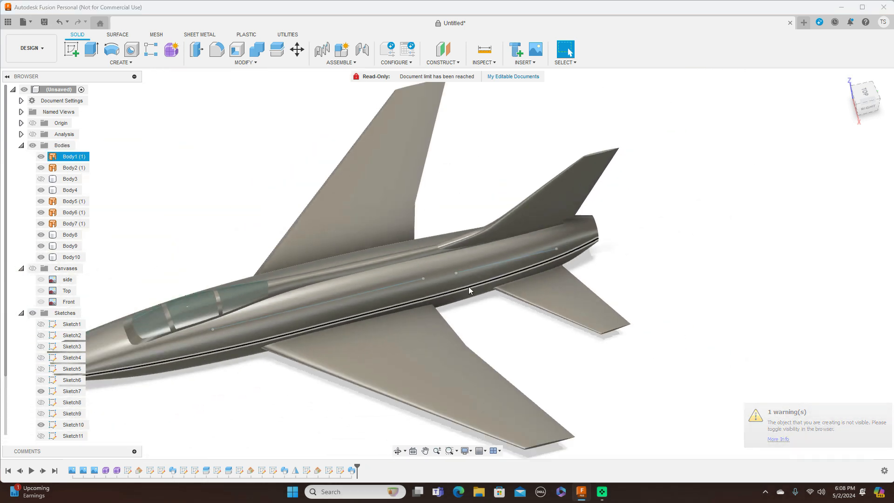
click(871, 104)
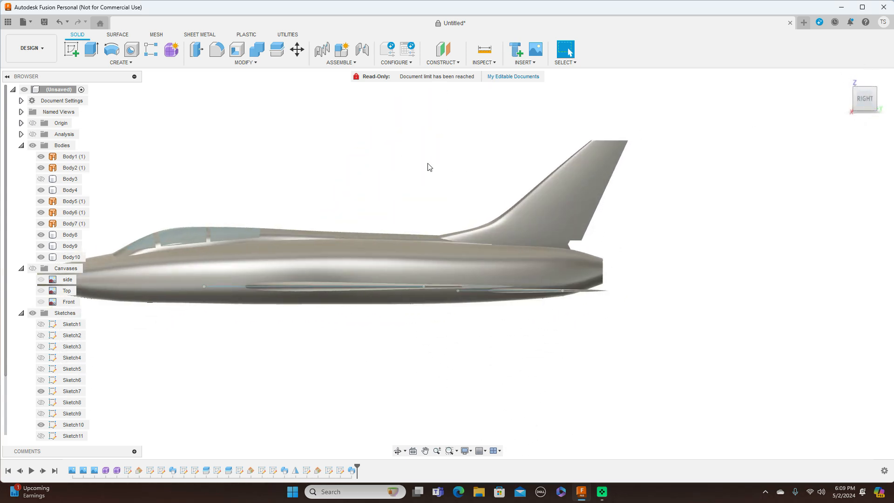
click(42, 302)
click(33, 313)
middle_drag(240, 336, 396, 336)
scroll(396, 336, down, 1)
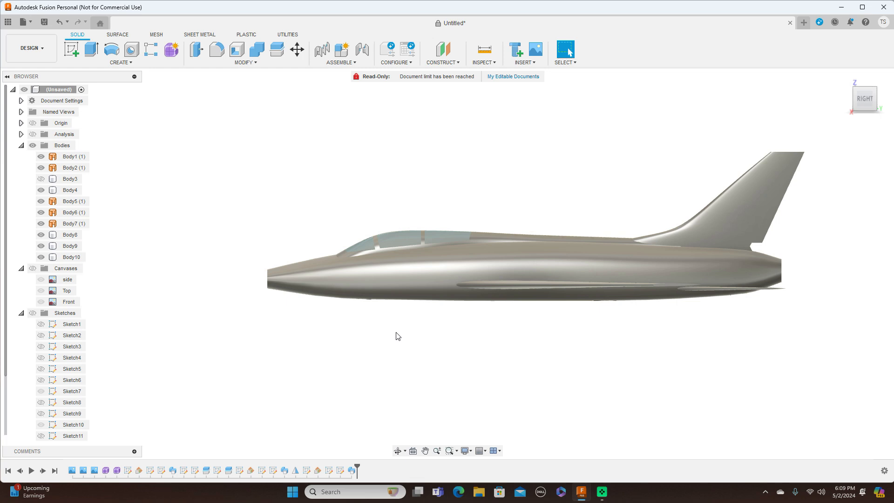
Step: Try to mirror the horizontal stabilizer's upper face across the aircraft's vertical center plane, using Faces as the object type
mouse_move(861, 98)
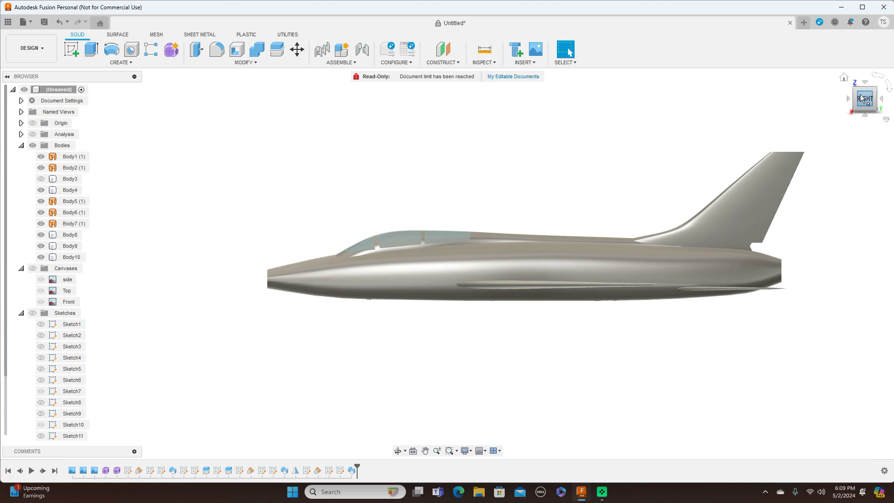
mouse_move(856, 89)
mouse_down()
mouse_move(869, 107)
mouse_move(875, 97)
mouse_up()
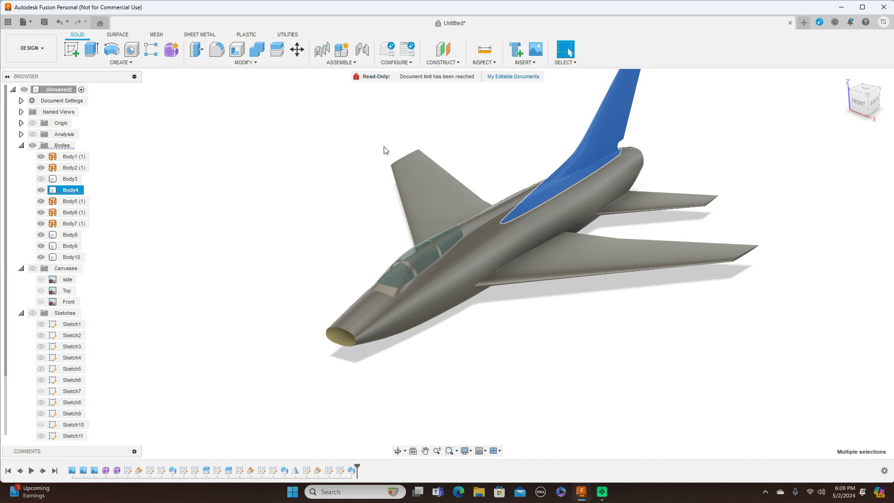
click(137, 62)
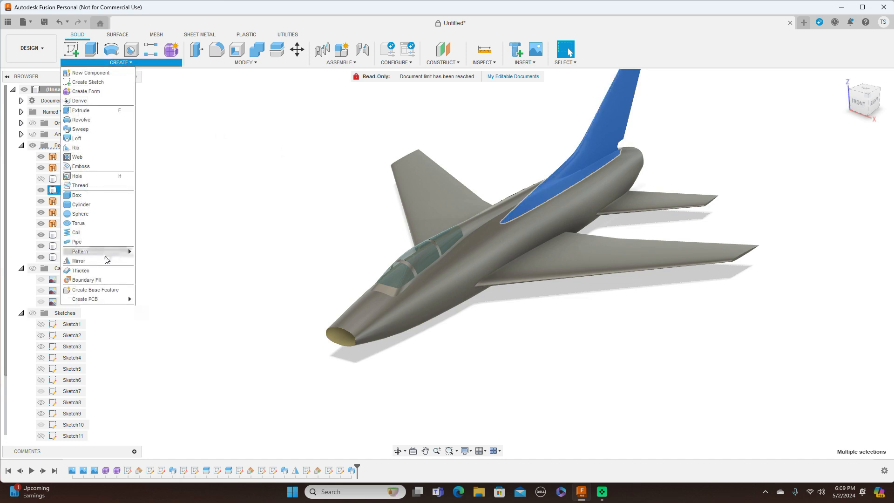
click(79, 260)
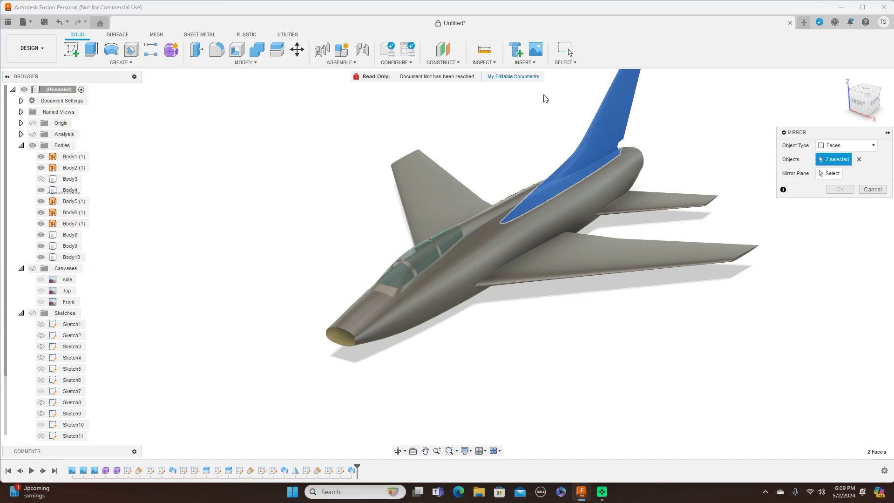
click(681, 199)
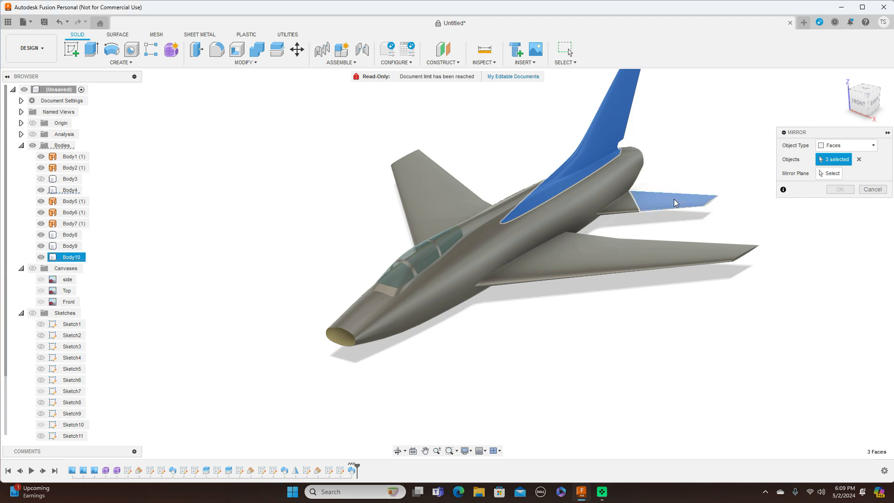
click(858, 159)
click(667, 200)
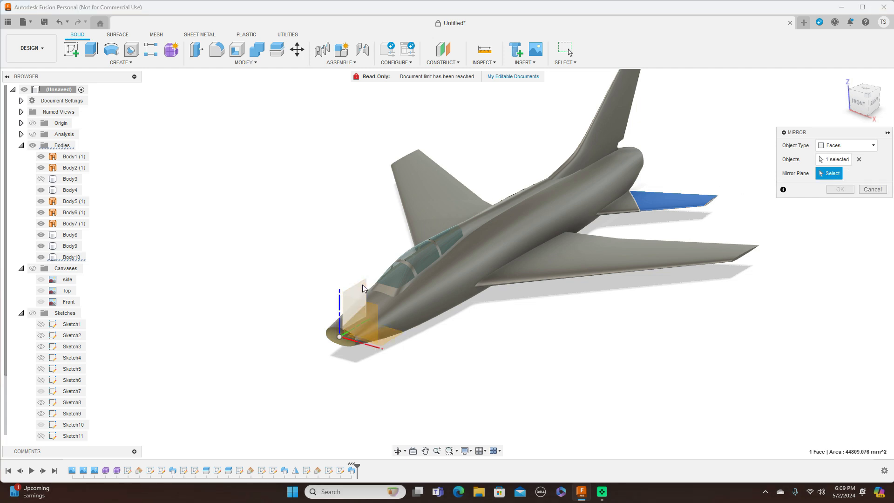
click(364, 288)
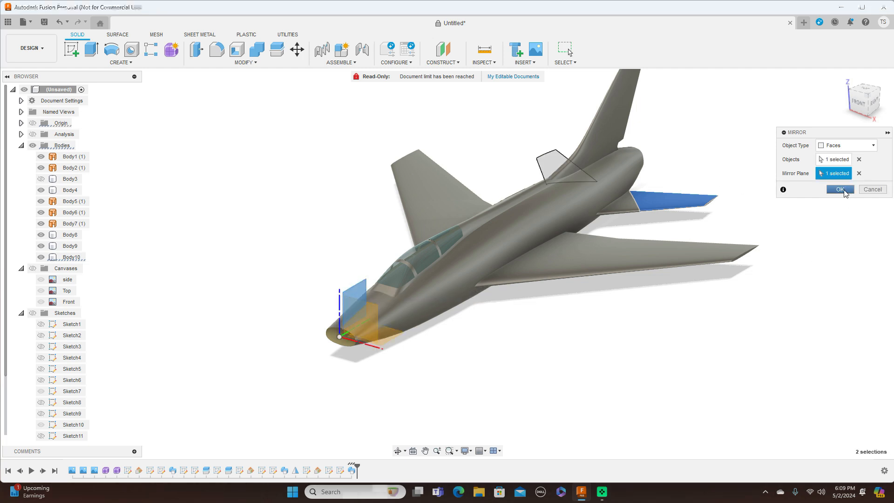
click(842, 190)
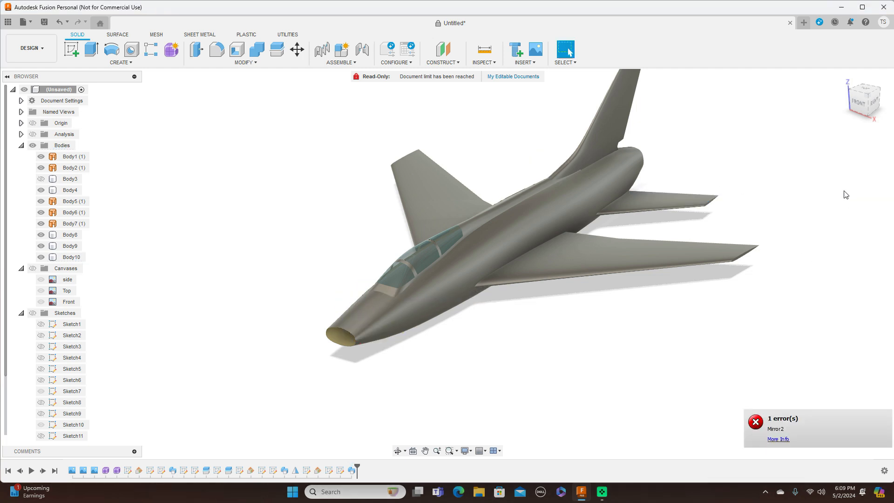
Step: Mirror the whole horizontal stabilizer body across the aircraft's vertical center plane with the Join operation
click(868, 109)
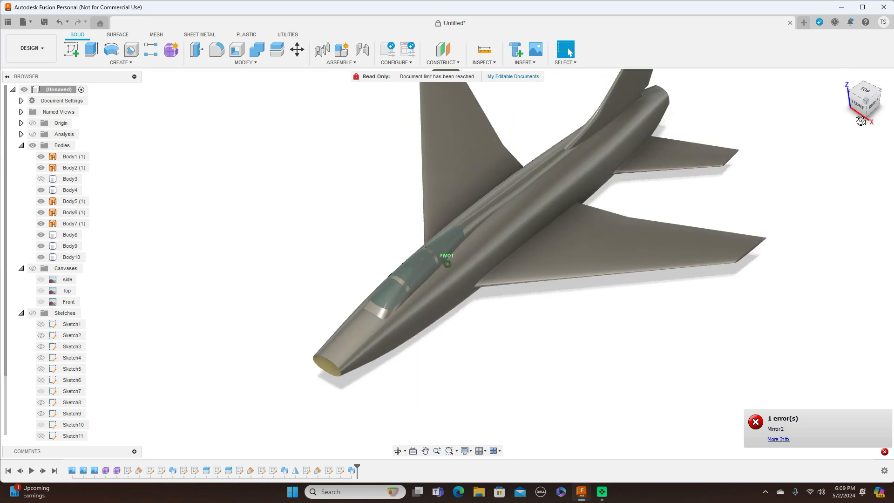
click(121, 62)
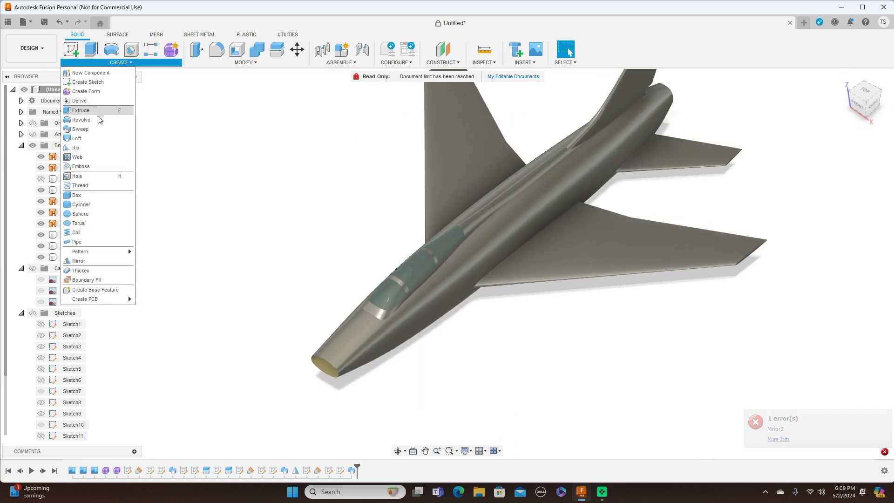
click(102, 260)
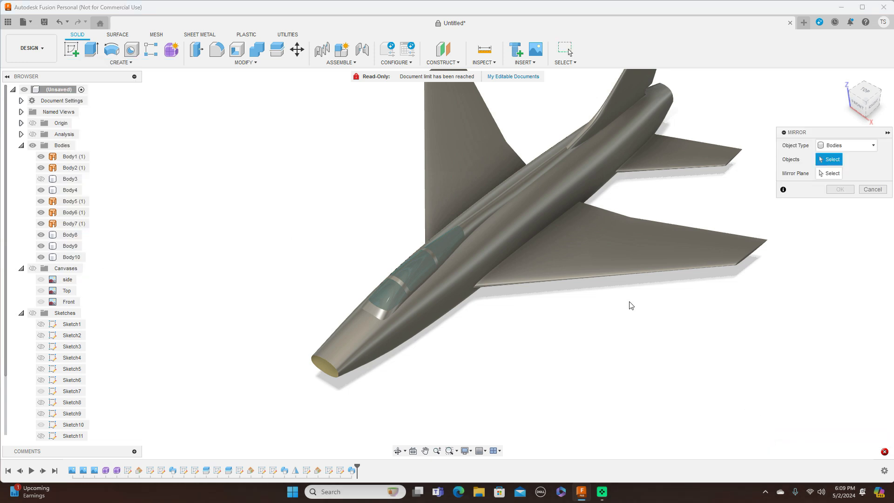
click(660, 161)
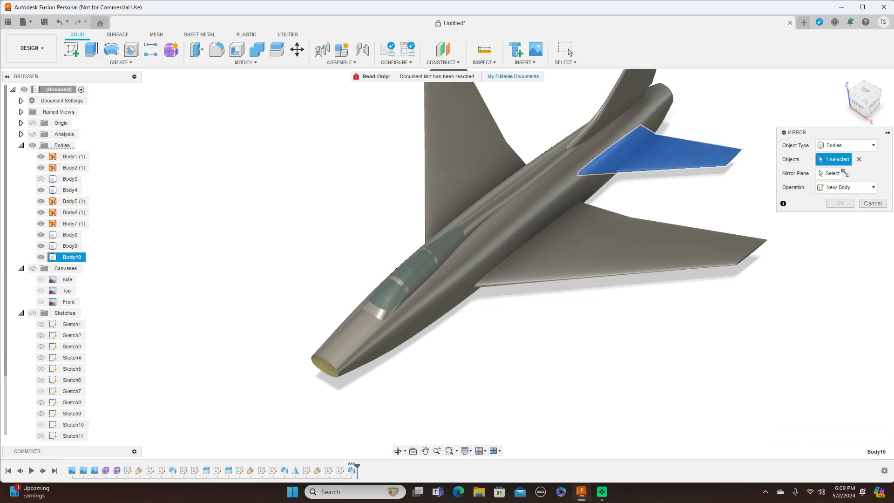
click(841, 174)
click(345, 323)
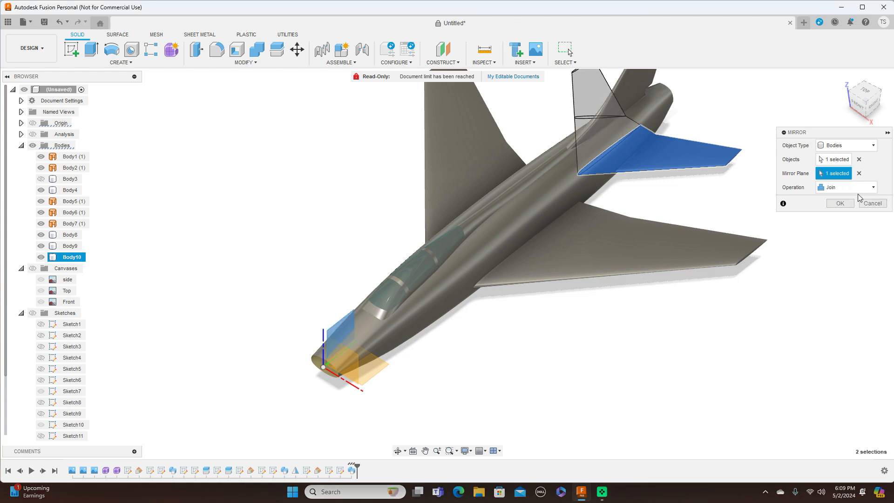
click(846, 205)
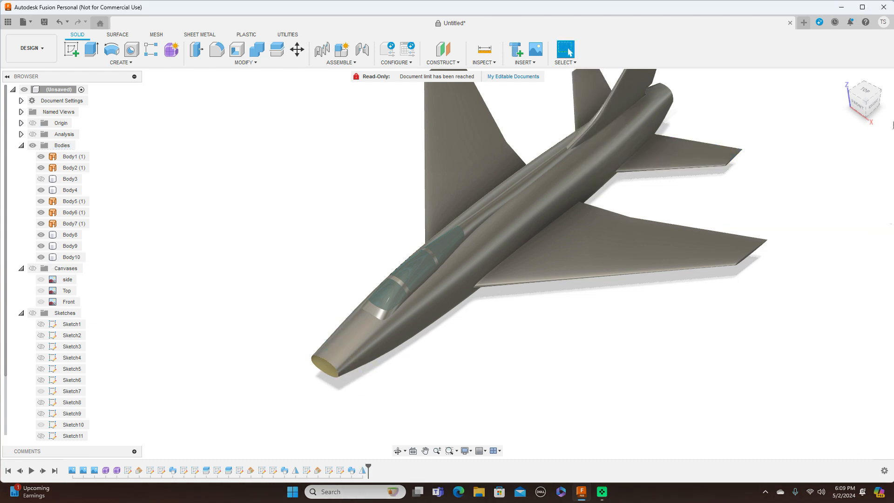
Step: Return to the right side view and show all reference canvases over the model
click(866, 103)
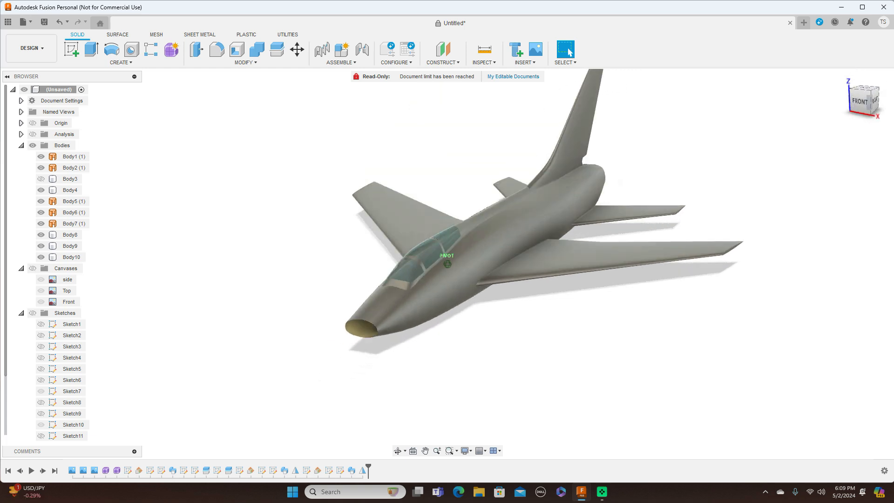
mouse_move(870, 99)
mouse_down()
mouse_move(876, 113)
mouse_move(868, 116)
mouse_move(790, 101)
mouse_move(795, 89)
mouse_move(869, 107)
mouse_up()
click(869, 106)
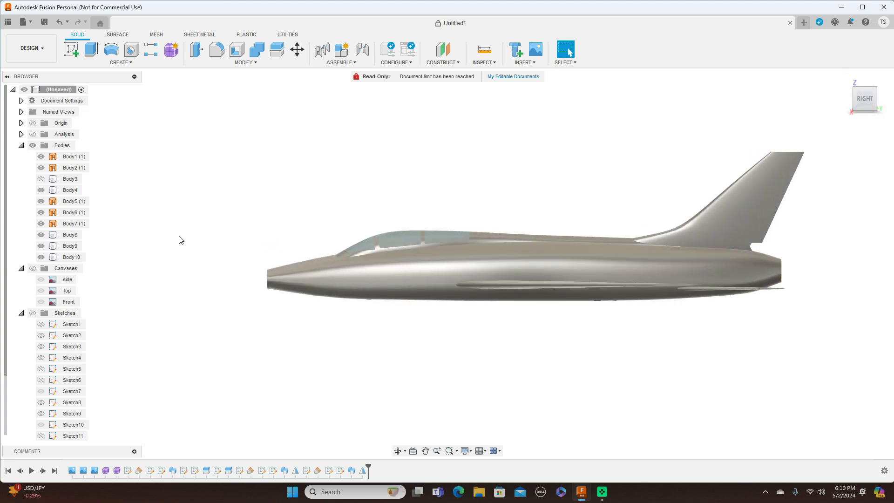
click(33, 269)
scroll(305, 212, up, 3)
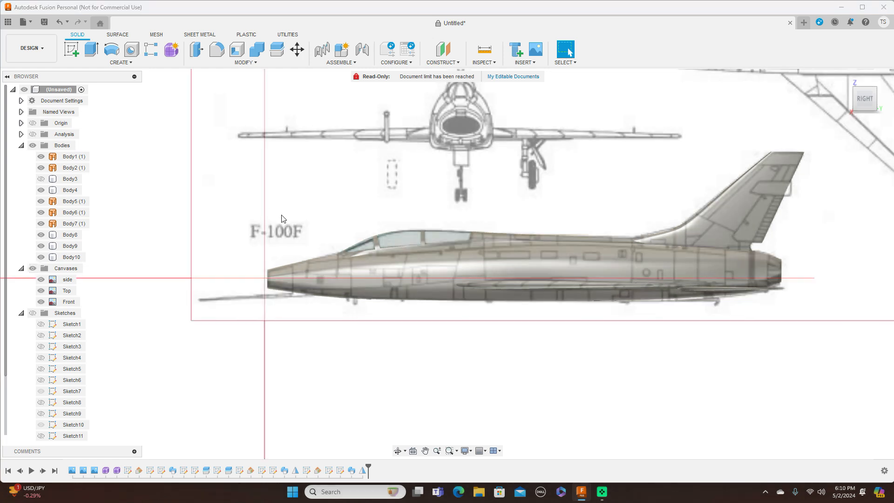
middle_drag(560, 193, 401, 165)
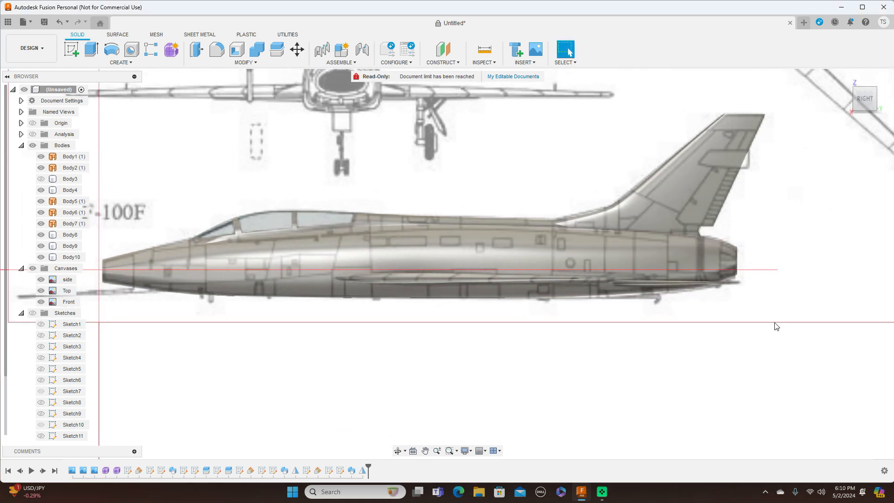
scroll(775, 328, up, 2)
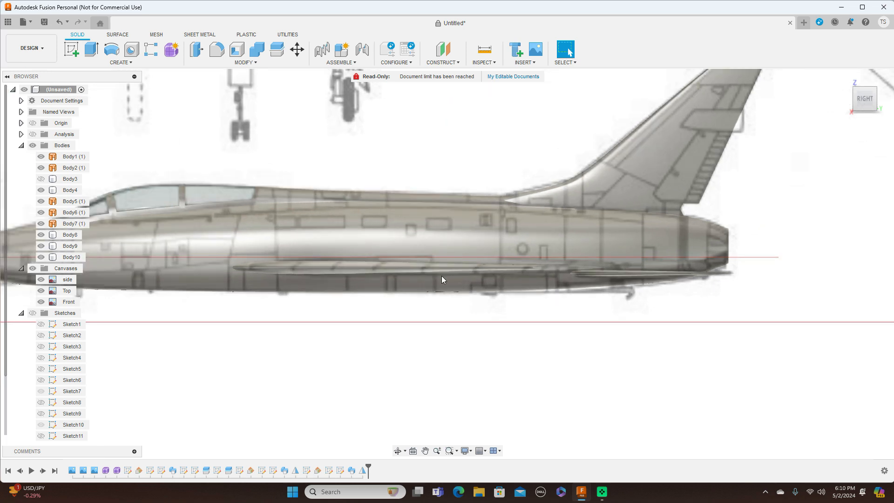
middle_drag(371, 143, 621, 126)
Step: In a new sketch on the side-view plane, draw a vertical line across the rear fuselage at the front of the exhaust nozzle
click(72, 49)
click(222, 208)
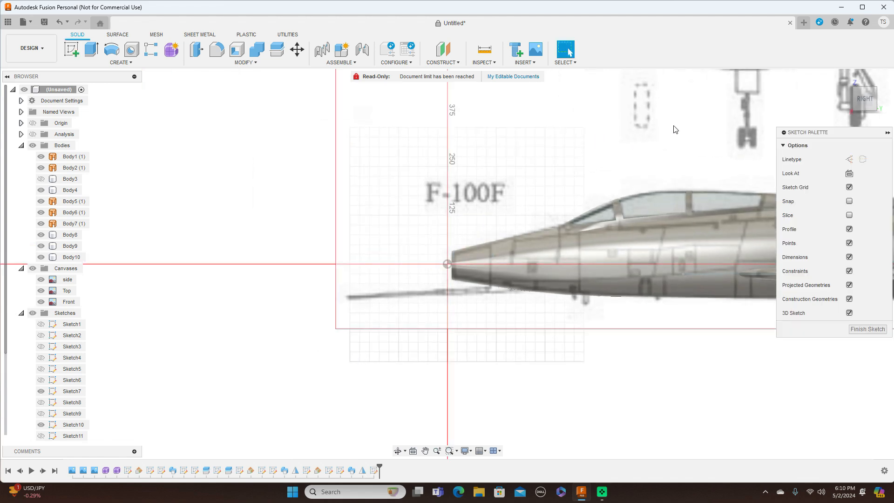
middle_drag(678, 119, 44, 119)
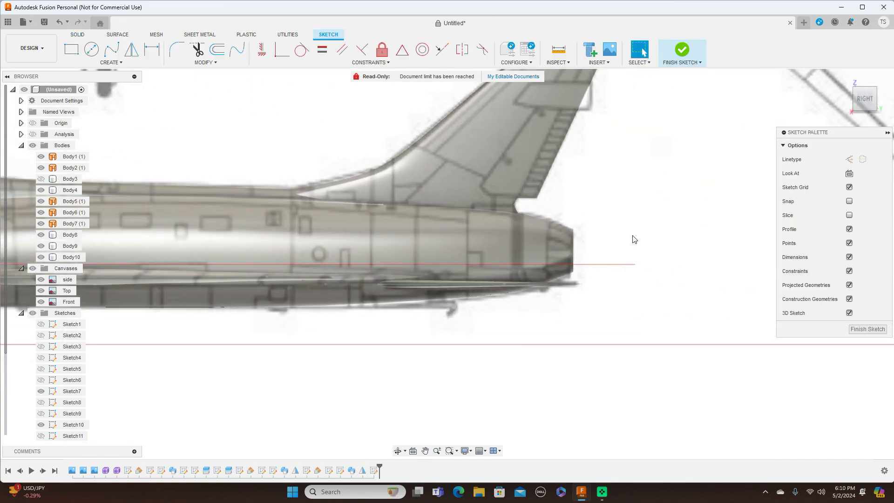
key(l)
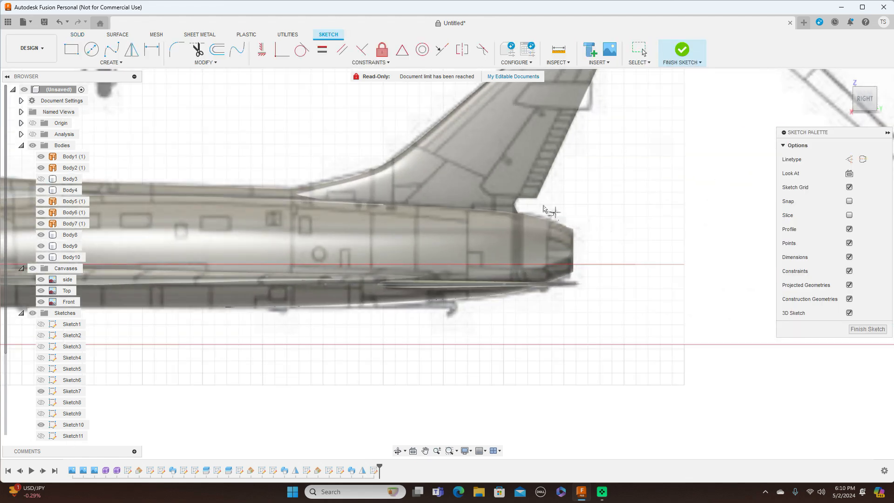
click(547, 212)
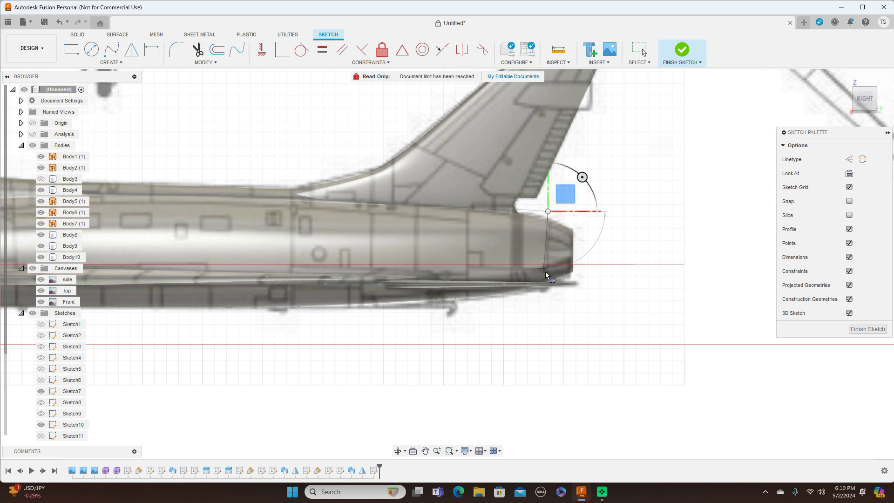
click(547, 302)
right_click(548, 303)
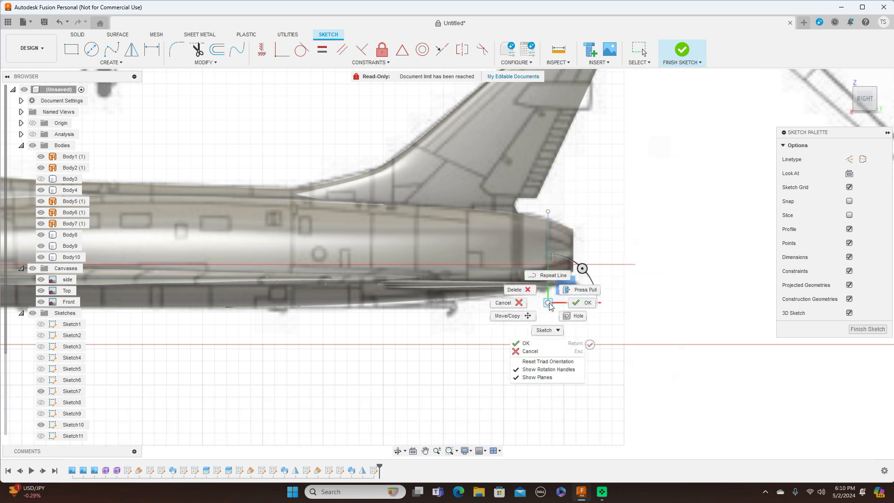
click(575, 304)
scroll(634, 302, down, 5)
scroll(674, 285, up, 3)
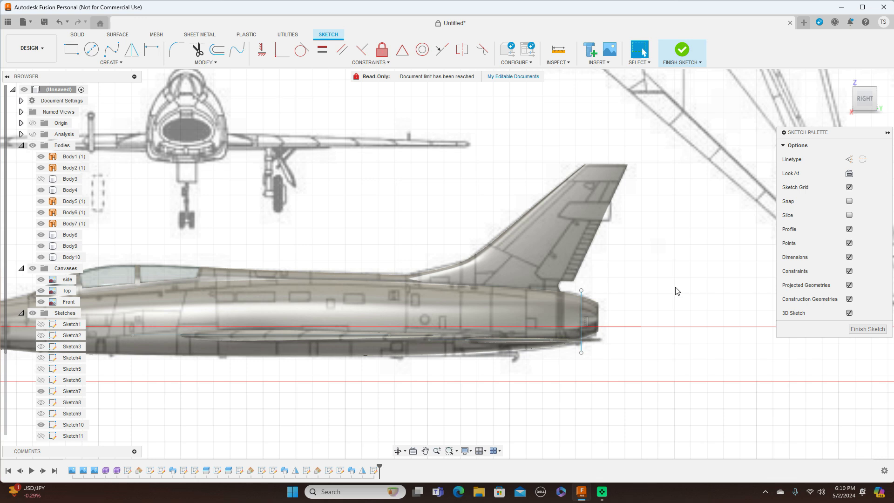
Step: Trace the rudder outline on the fin with connected lines: about 73 mm horizontal top, about 335 mm slanted hinge, short lower corner, and horizontal bottom past the trailing edge
scroll(676, 291, up, 2)
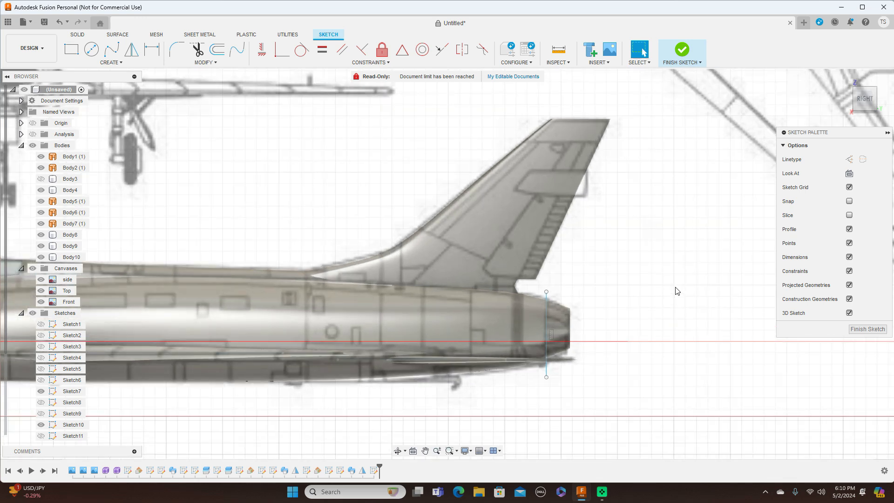
key(l)
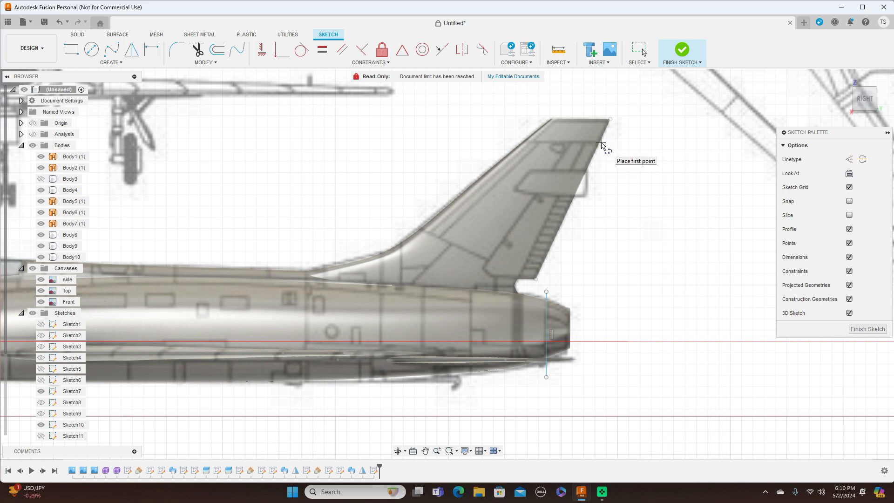
click(602, 142)
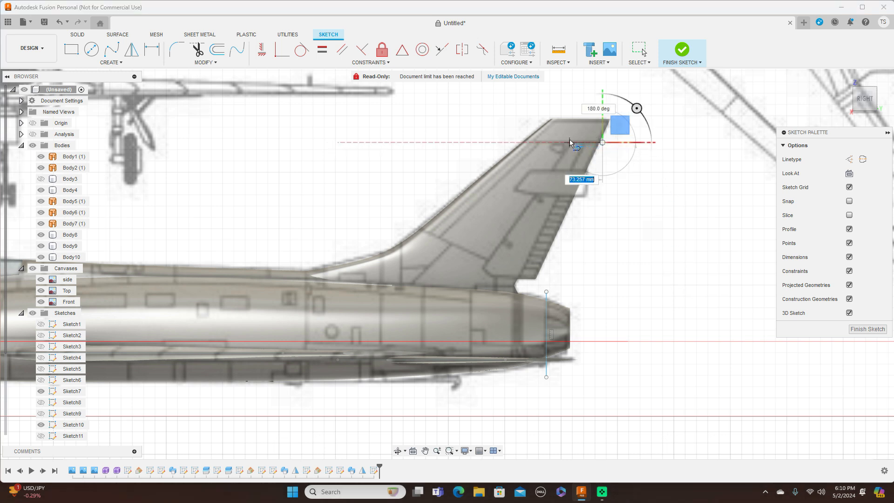
click(570, 142)
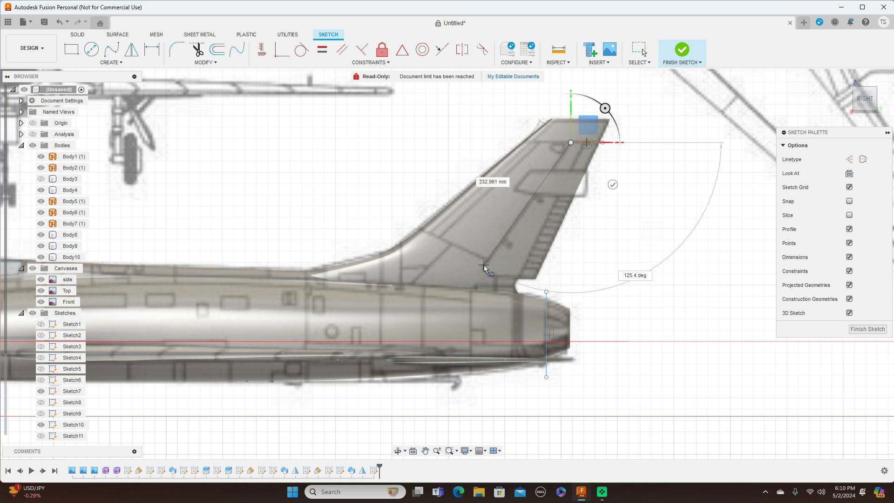
scroll(484, 265, up, 5)
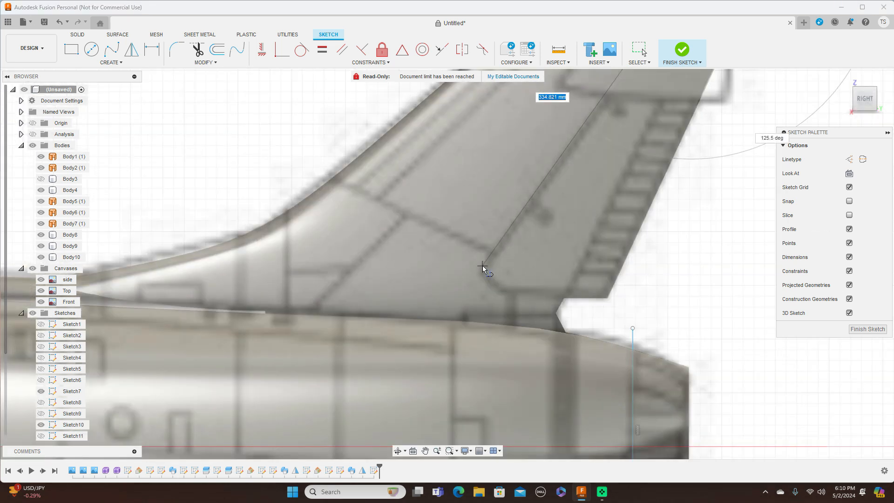
click(483, 265)
click(507, 294)
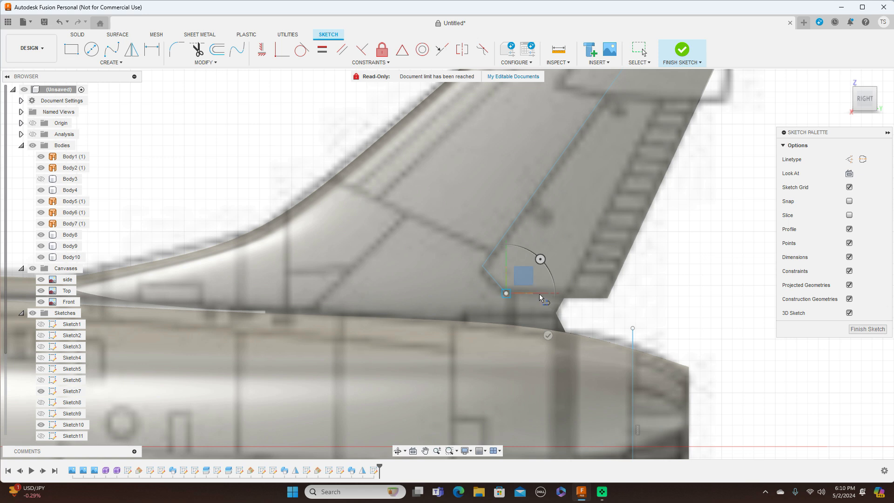
scroll(570, 296, down, 3)
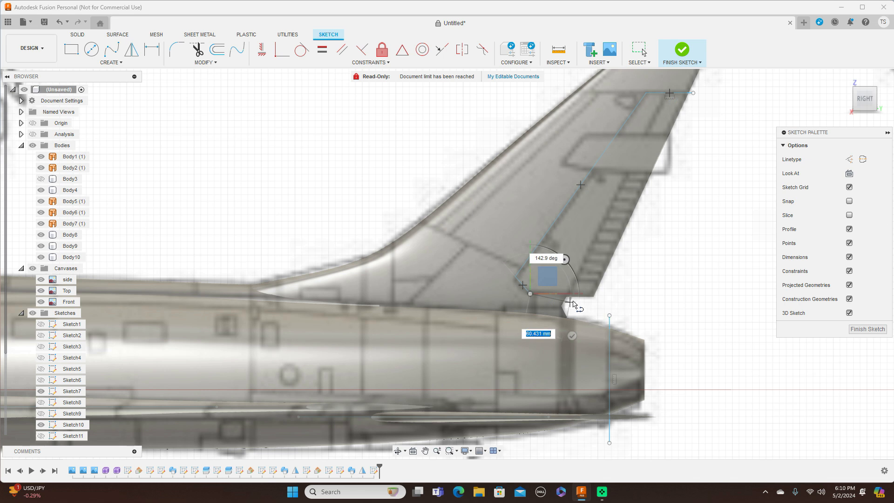
click(603, 294)
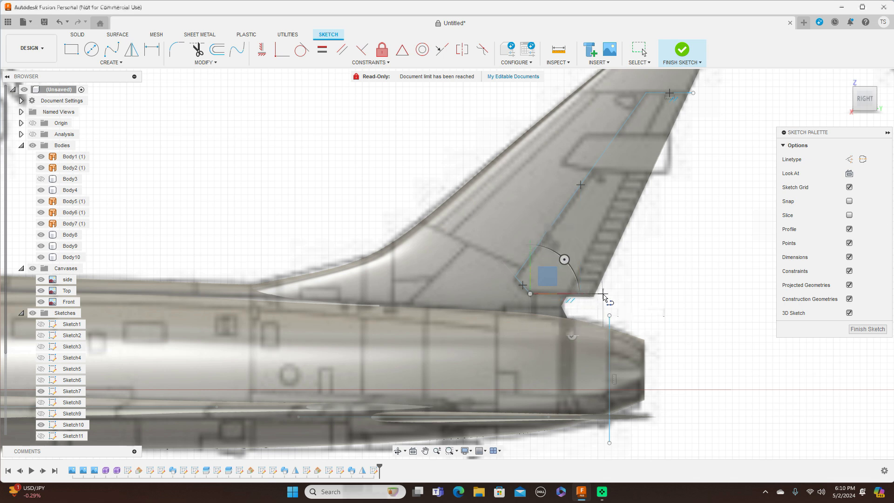
right_click(603, 294)
click(593, 292)
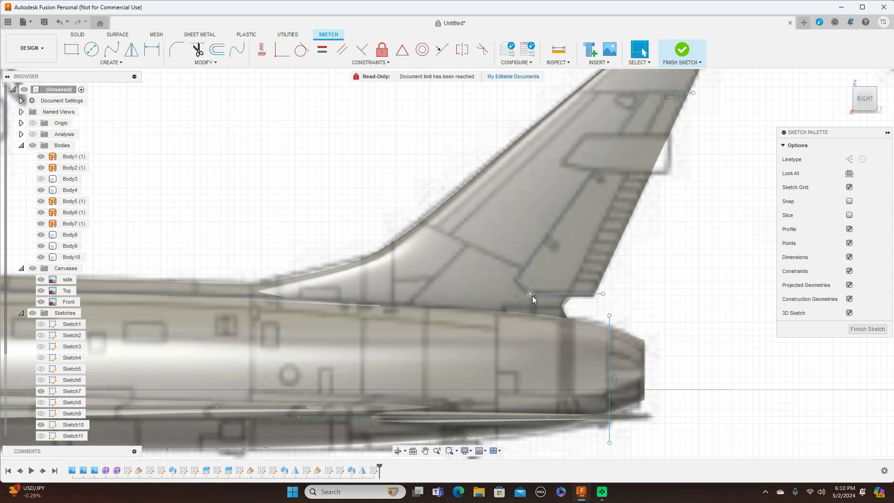
Step: Lower the rudder outline's bottom line slightly to match the rudder's lower edge on the canvas, and finish the sketch
drag(532, 296, 531, 300)
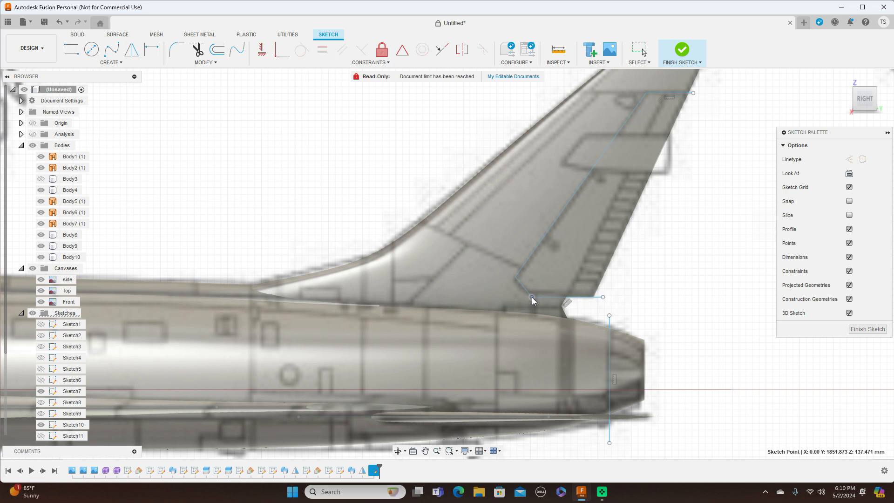
click(656, 276)
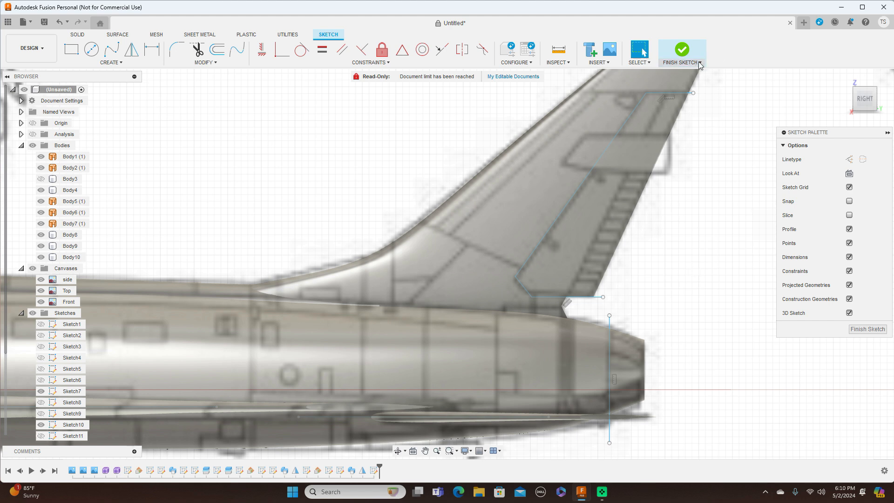
click(867, 329)
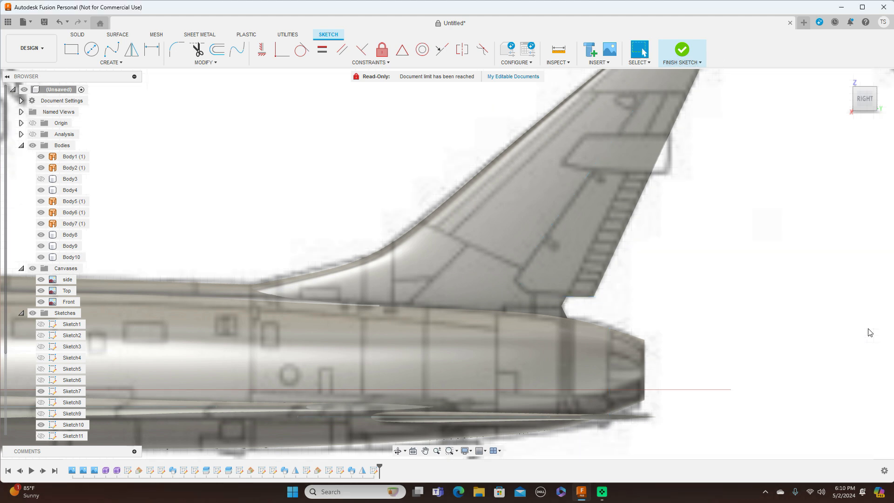
Step: Split the vertical fin body along the sketched rudder outline to make the rudder a separate body
click(283, 53)
click(515, 179)
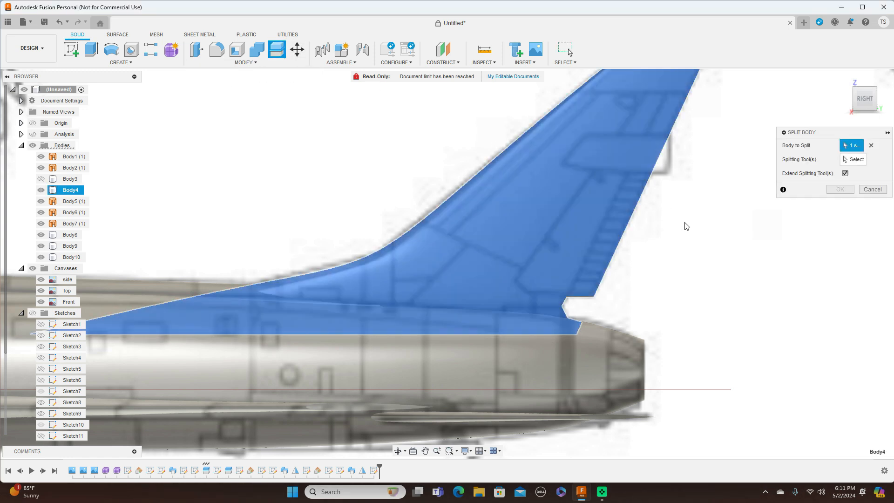
click(854, 159)
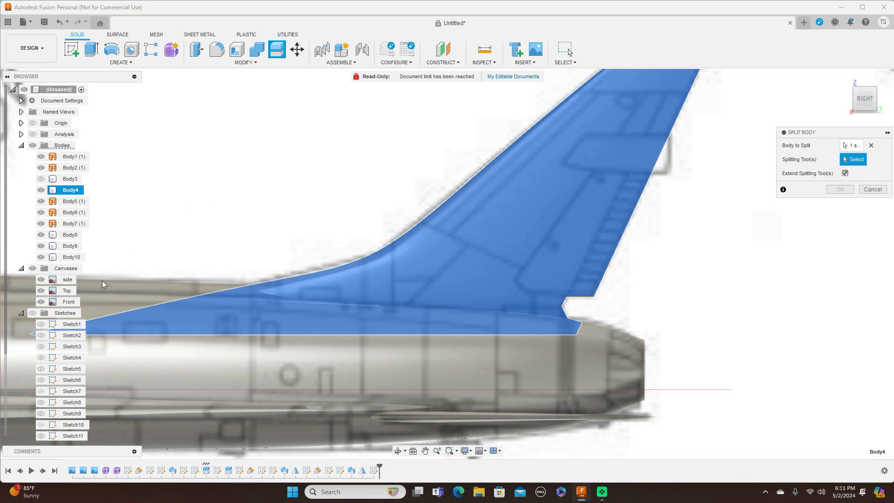
click(32, 313)
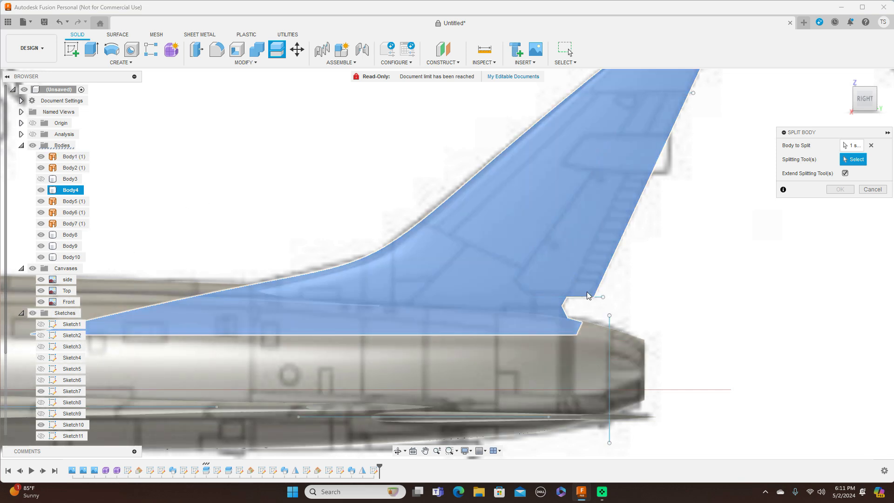
click(598, 297)
click(840, 189)
click(432, 228)
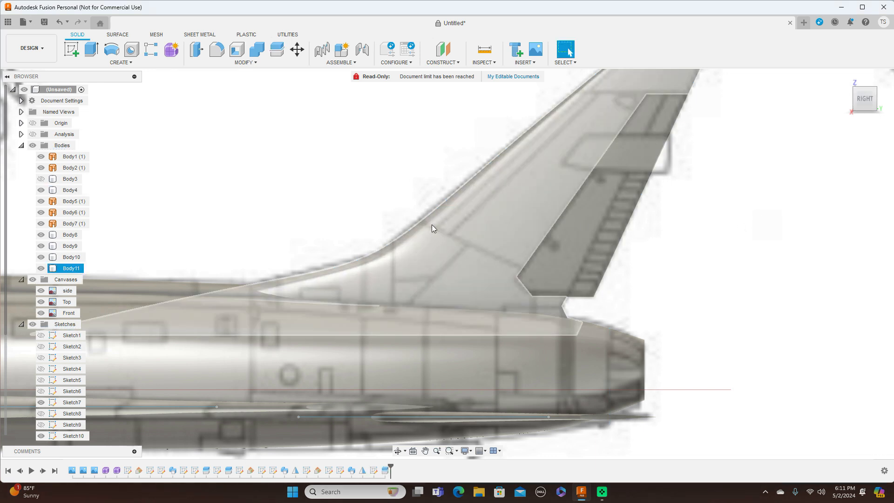
click(729, 272)
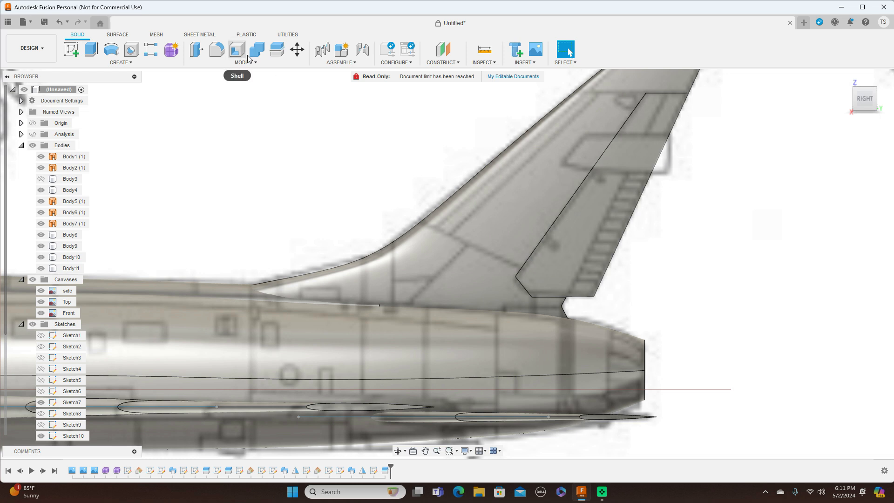
Step: Split the fuselage body along the sketched vertical line at the tail to separate the exhaust nozzle
click(276, 50)
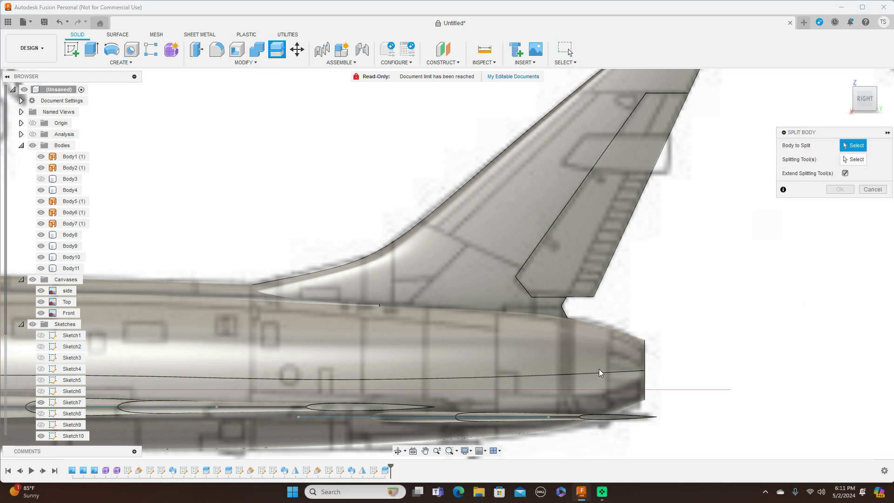
click(540, 363)
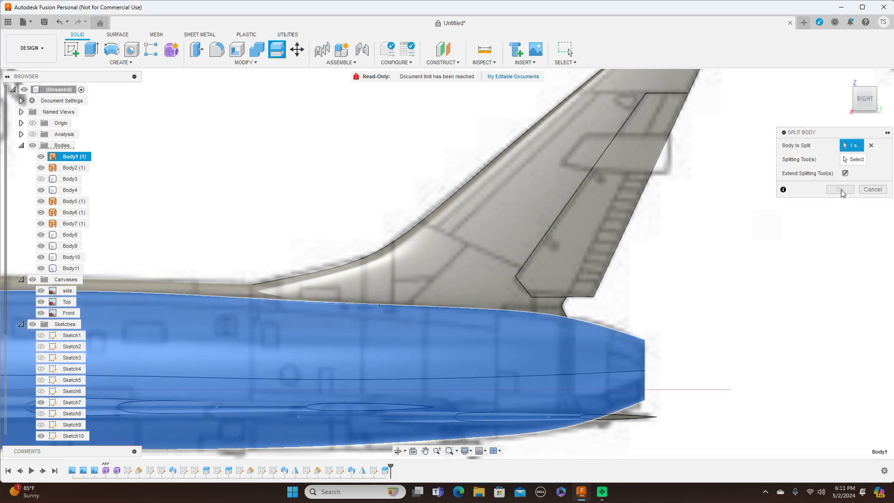
click(852, 160)
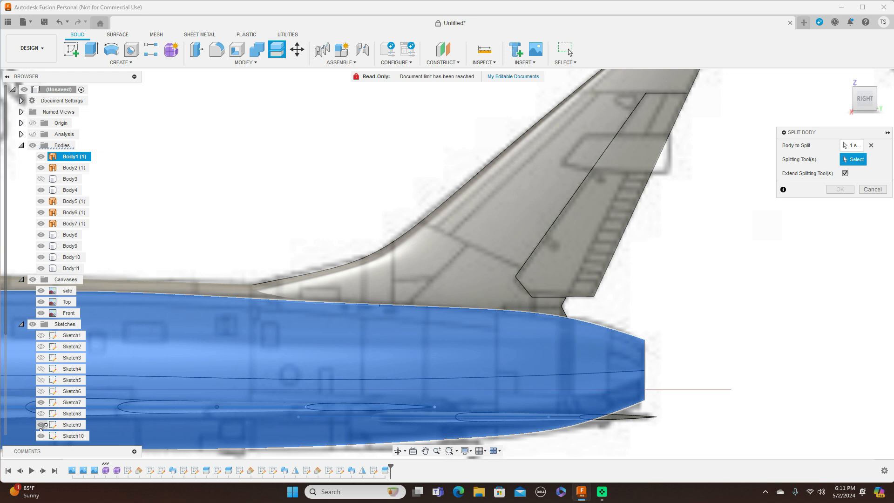
scroll(41, 426, down, 2)
click(41, 425)
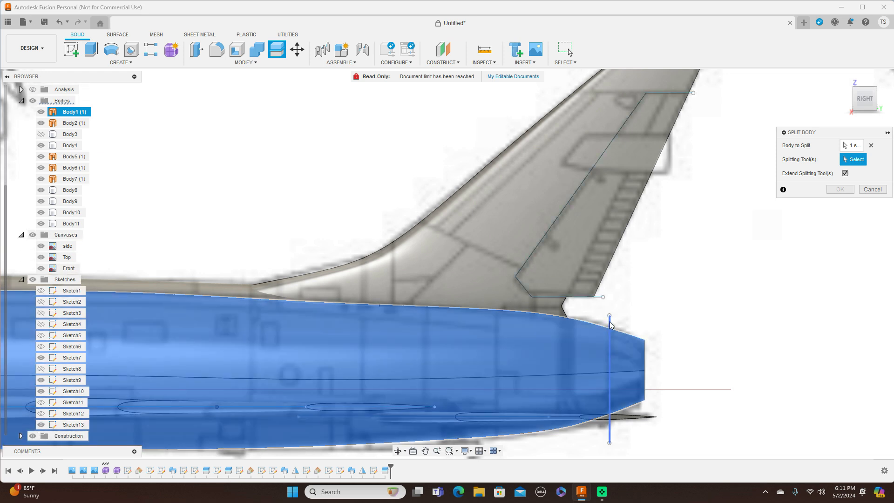
click(609, 324)
click(840, 190)
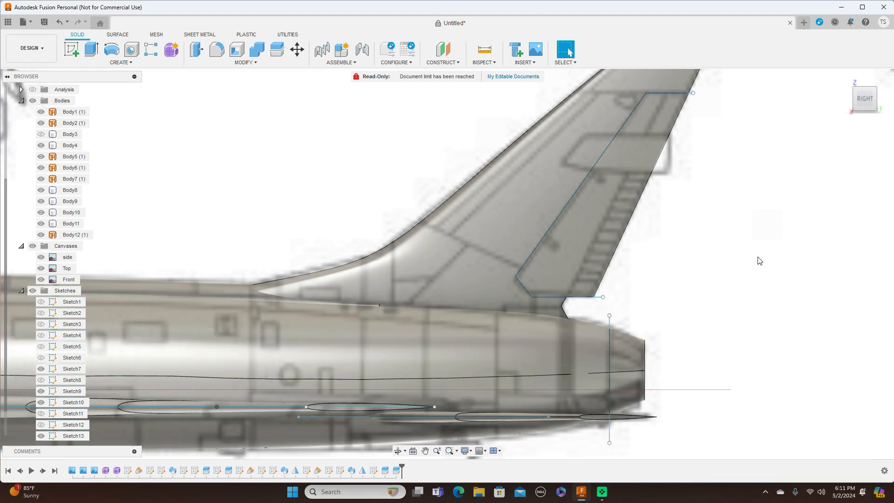
Step: Hide all sketches and reference canvases, and view the aircraft bodies from an angled front-right view
scroll(703, 256, down, 5)
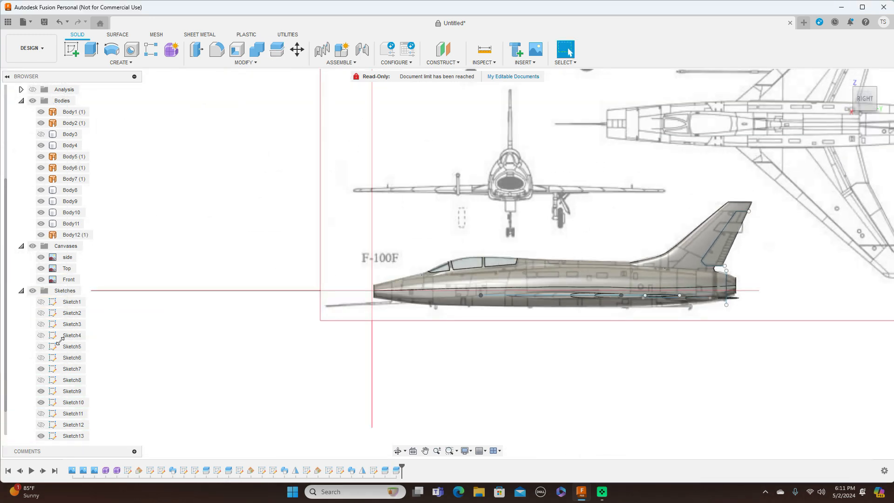
click(32, 290)
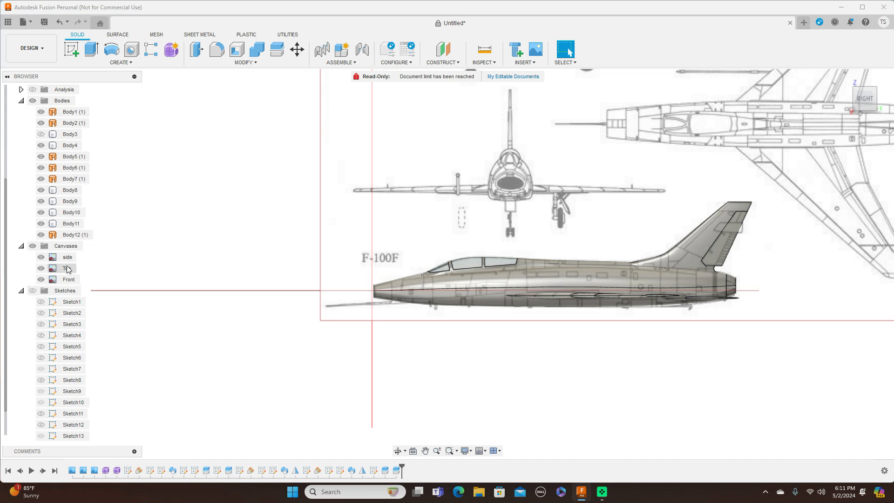
click(33, 246)
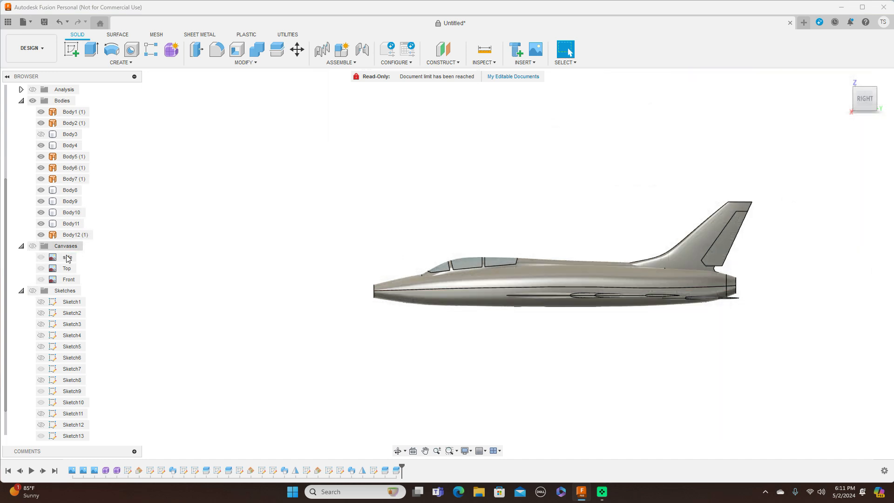
scroll(314, 312, down, 1)
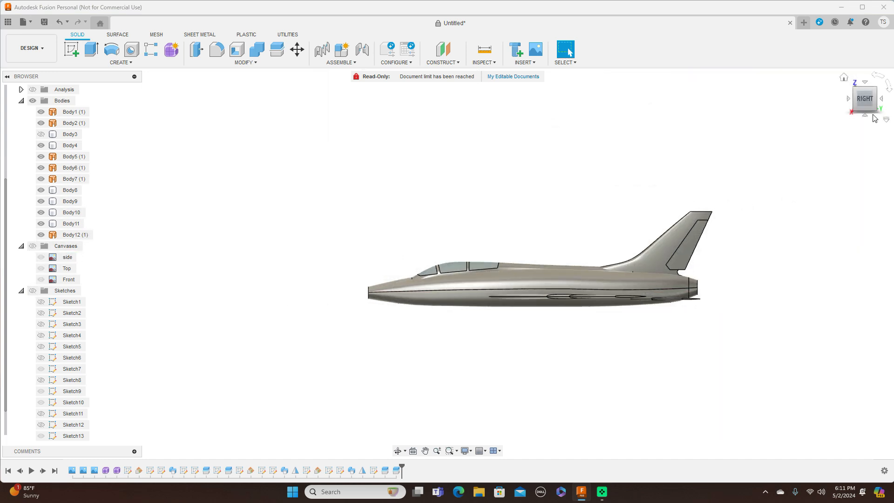
click(857, 91)
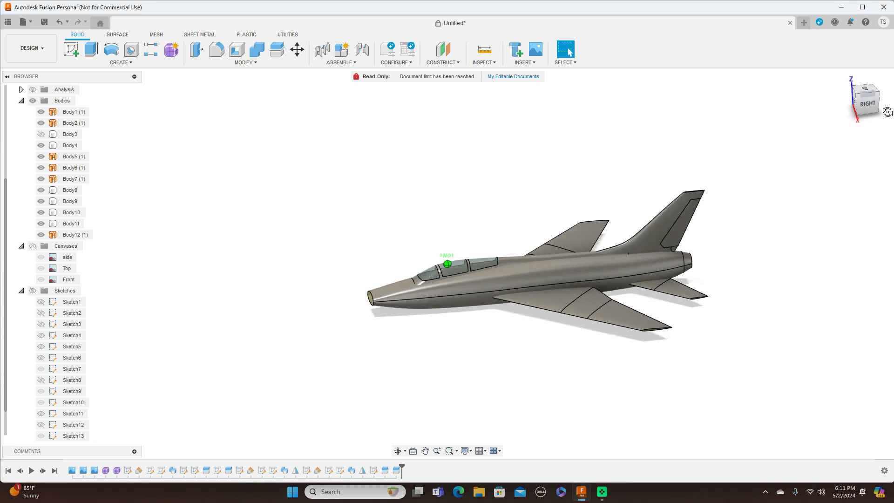
mouse_move(768, 255)
shift+middle_down()
mouse_move(767, 215)
mouse_move(768, 227)
mouse_move(686, 235)
shift+middle_up()
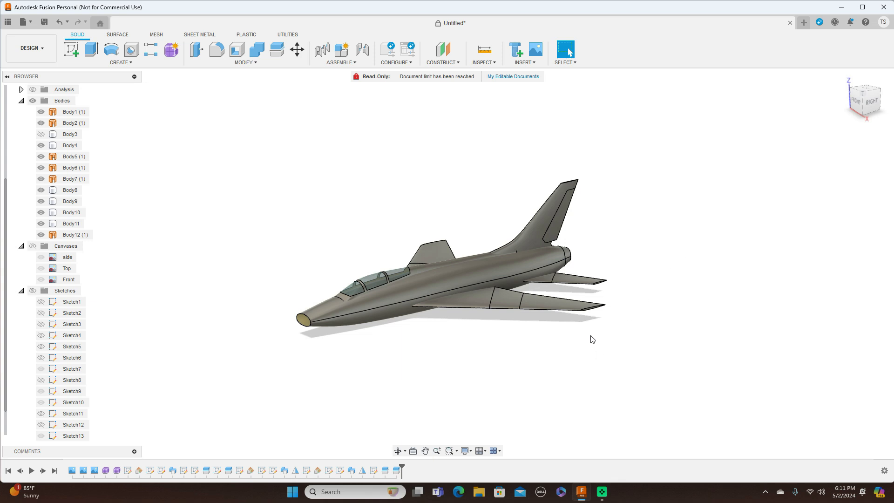
Step: Apply the Paint - Enamel Glossy (Black) appearance to the exhaust nozzle body
scroll(564, 257, up, 3)
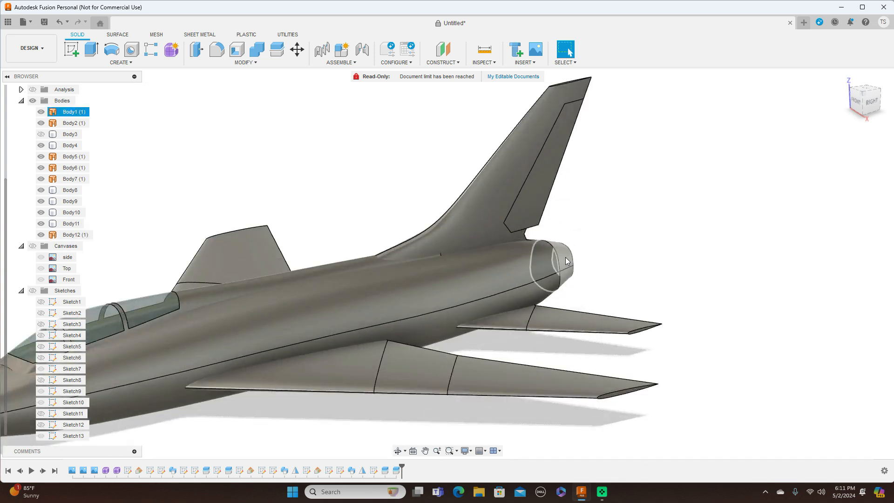
right_click(565, 259)
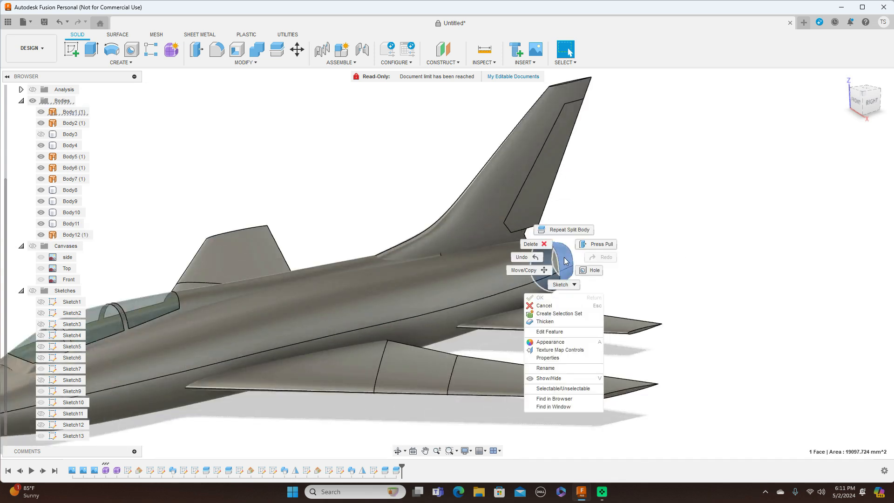
click(554, 342)
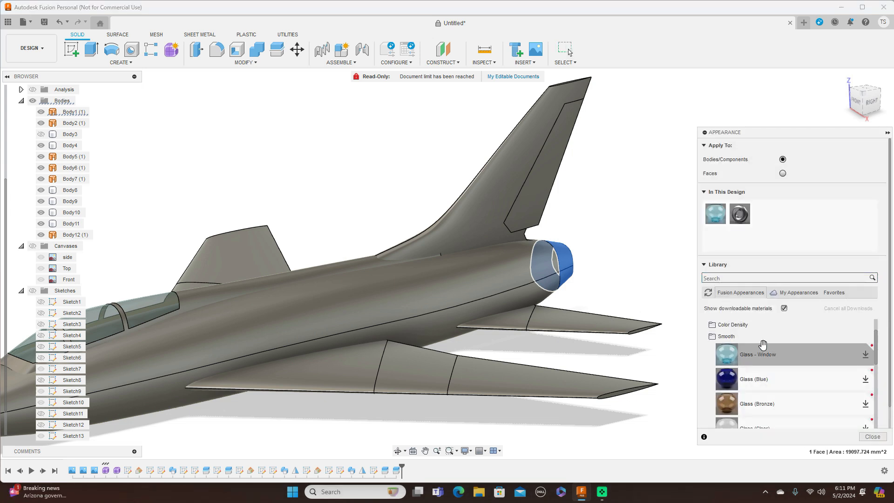
scroll(763, 345, down, 5)
mouse_move(769, 422)
mouse_down()
mouse_move(763, 348)
mouse_move(577, 256)
mouse_up()
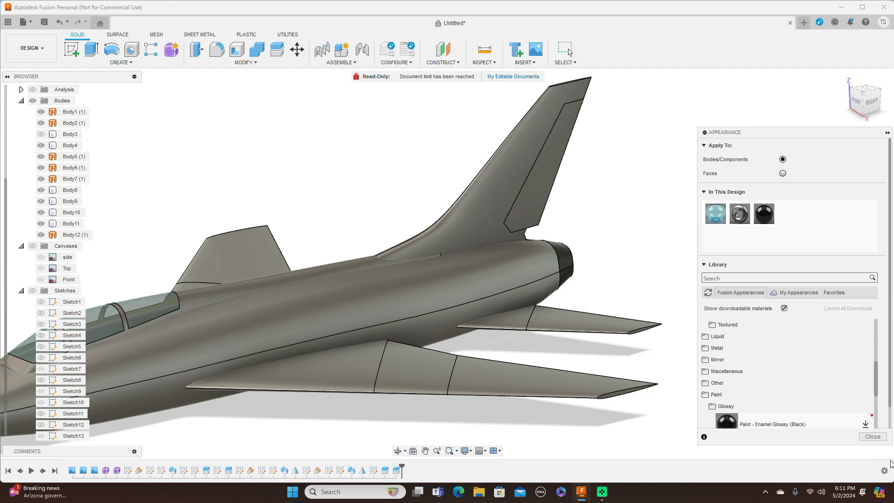
click(878, 437)
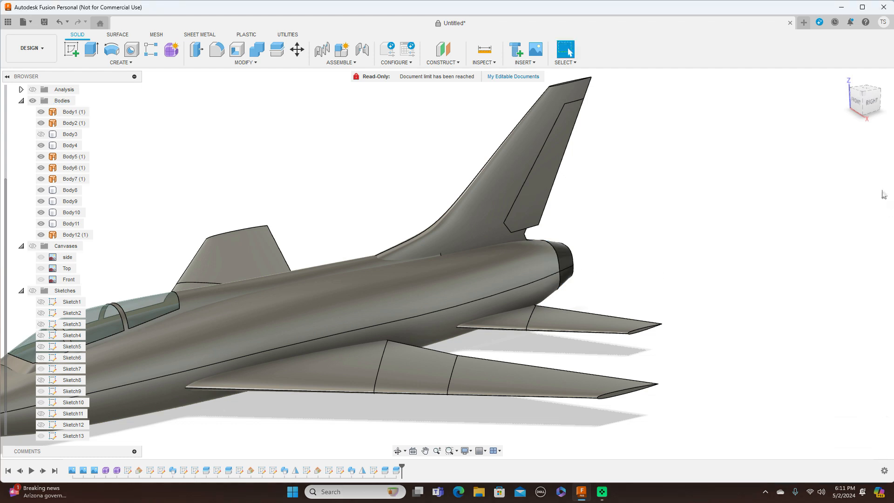
Step: Return to the right side view with the whole aircraft in sight
click(869, 101)
scroll(625, 223, down, 5)
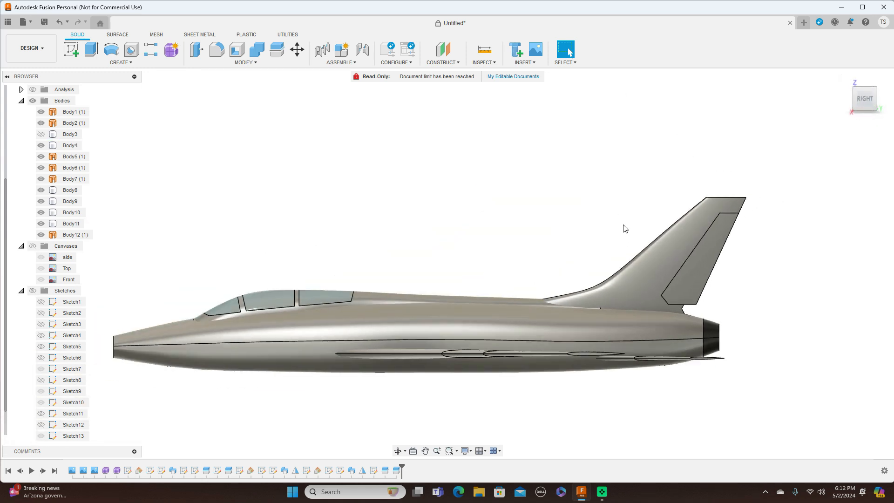
mouse_move(850, 103)
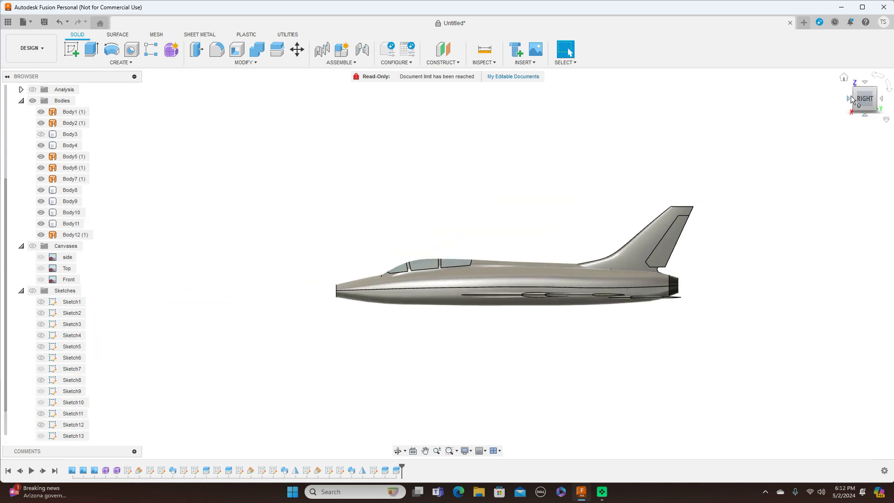
Step: Examine the aircraft's nose, canopy, wings, tail fin and black exhaust nozzle from the right side and from angled views above and below
mouse_move(854, 88)
mouse_down()
mouse_move(886, 118)
mouse_move(893, 89)
mouse_move(878, 66)
mouse_move(860, 87)
mouse_move(863, 103)
mouse_move(846, 102)
mouse_up()
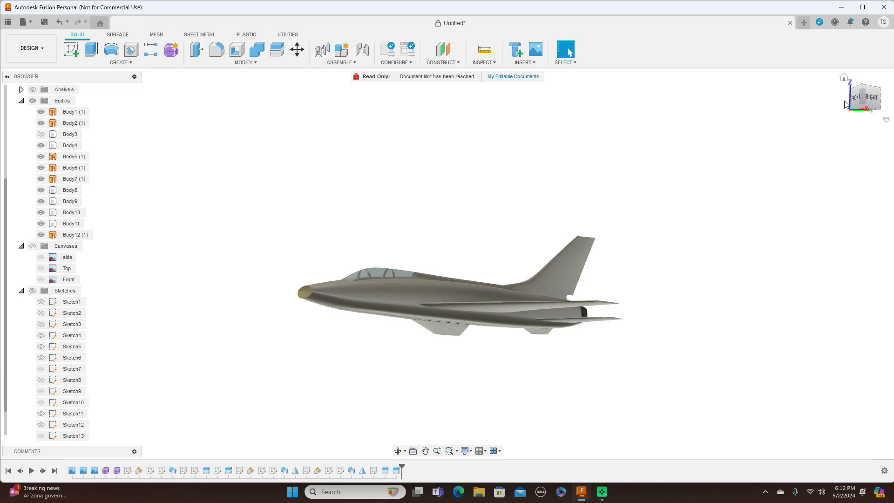
mouse_move(860, 91)
mouse_down()
mouse_move(818, 81)
mouse_move(822, 102)
mouse_move(838, 105)
mouse_move(864, 86)
mouse_move(889, 102)
mouse_move(887, 82)
mouse_move(884, 89)
mouse_up()
scroll(587, 303, up, 5)
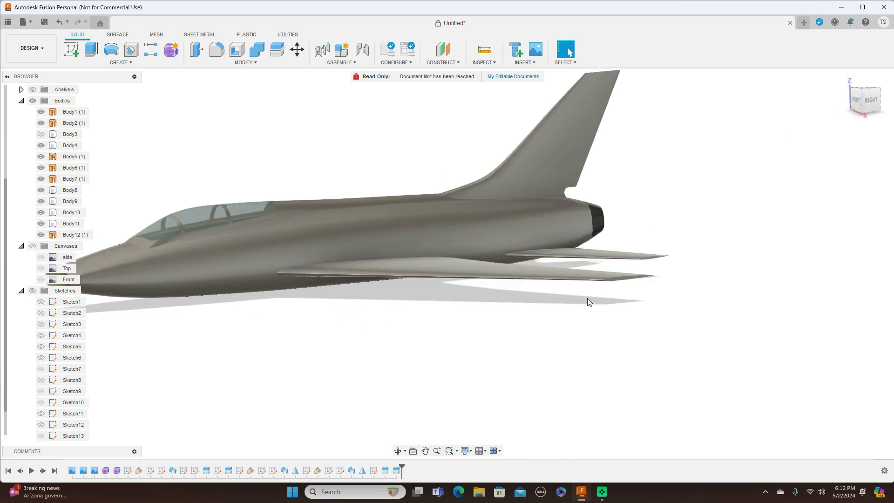
scroll(717, 242, down, 1)
click(870, 101)
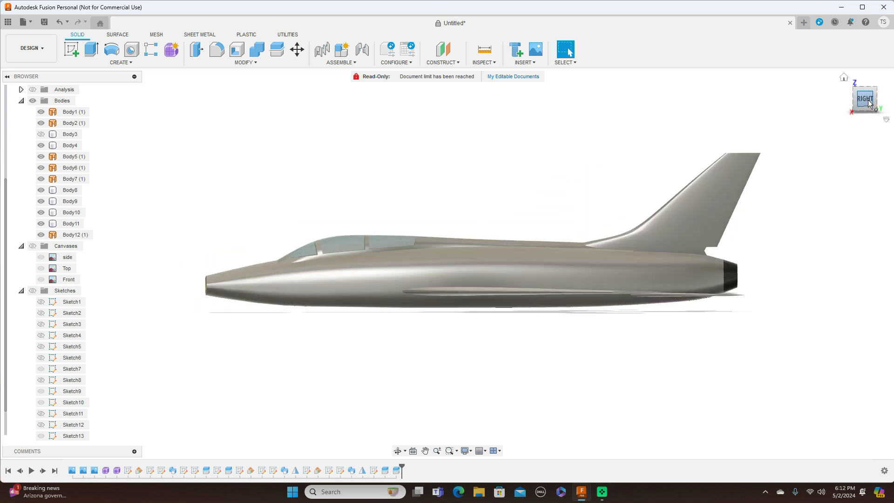
drag(866, 95, 882, 104)
middle_drag(762, 225, 829, 267)
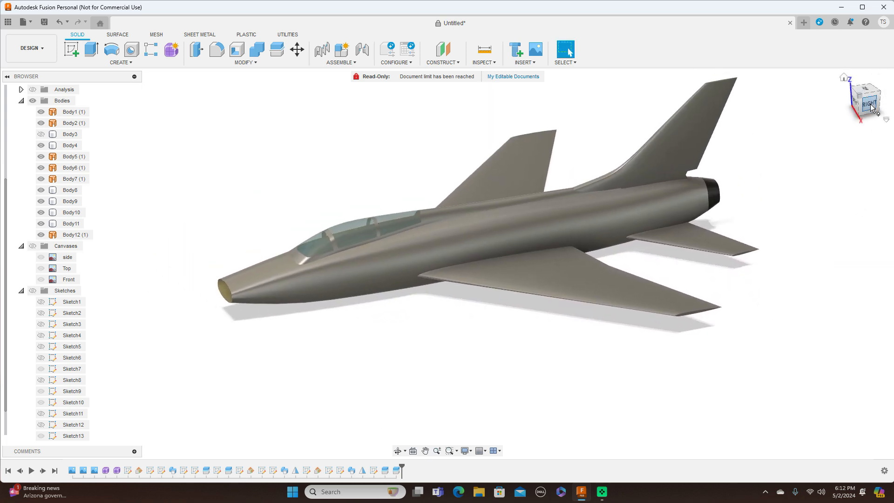
mouse_move(861, 111)
mouse_down()
mouse_move(870, 122)
mouse_move(892, 99)
mouse_move(863, 114)
mouse_up()
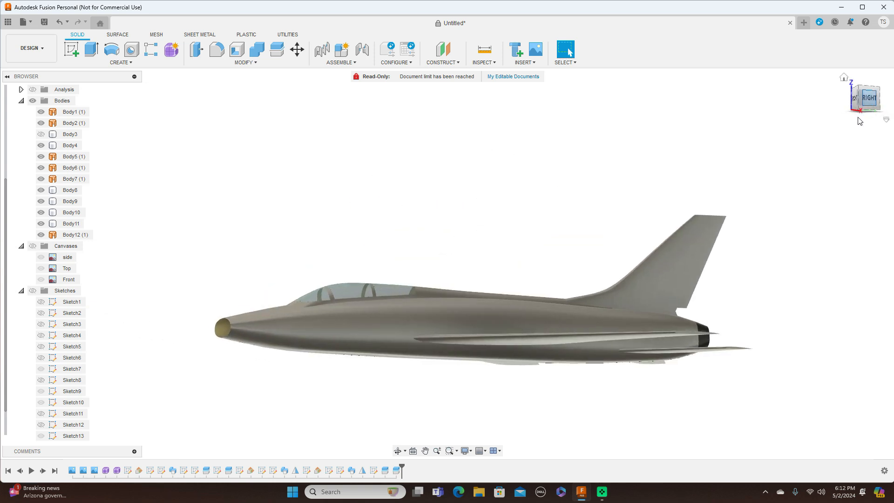
click(869, 98)
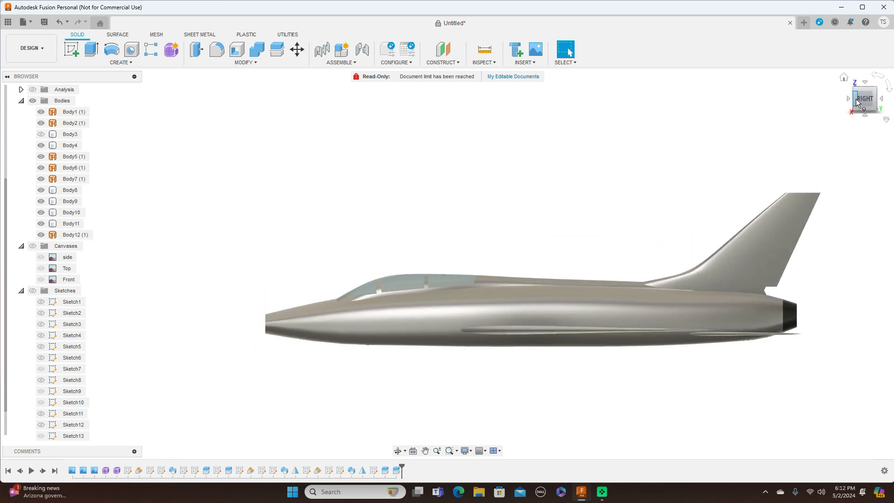
mouse_move(857, 102)
mouse_down()
mouse_move(886, 116)
mouse_move(892, 131)
mouse_move(892, 112)
mouse_up()
click(471, 282)
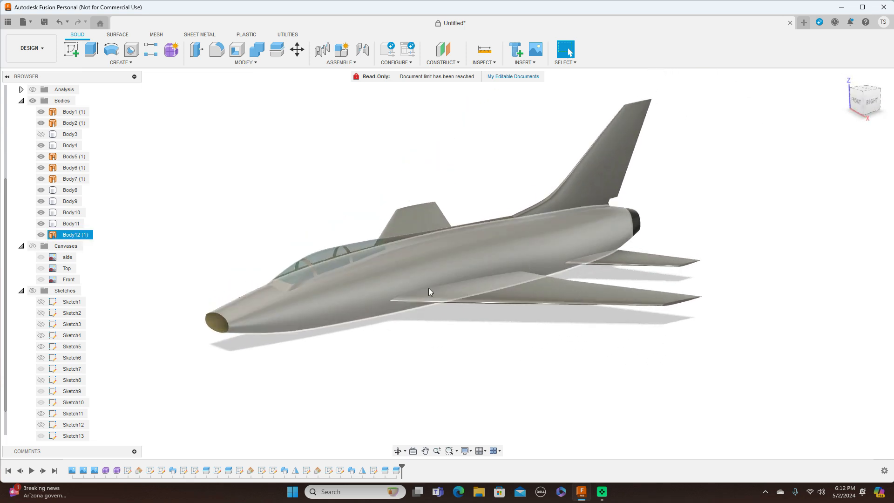
click(659, 242)
scroll(755, 280, up, 1)
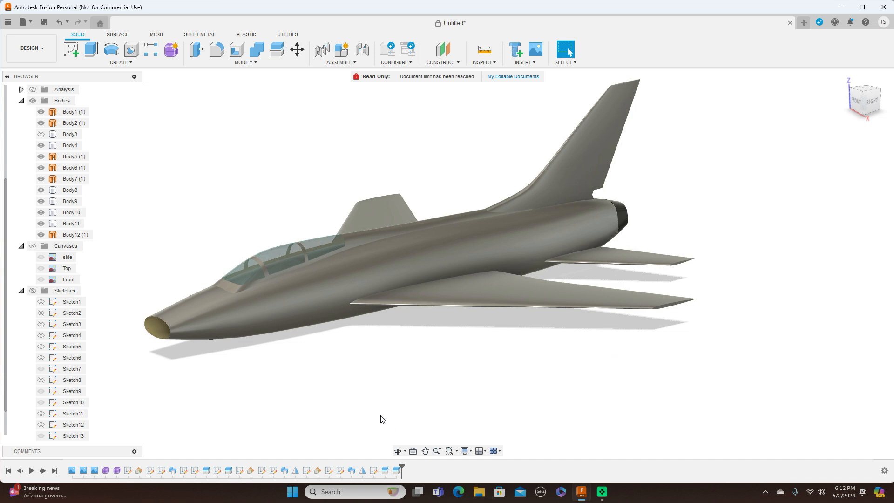
click(349, 284)
Step: Show all reference canvases and compare the aircraft with the F-100F drawing from the right side and from behind
click(875, 102)
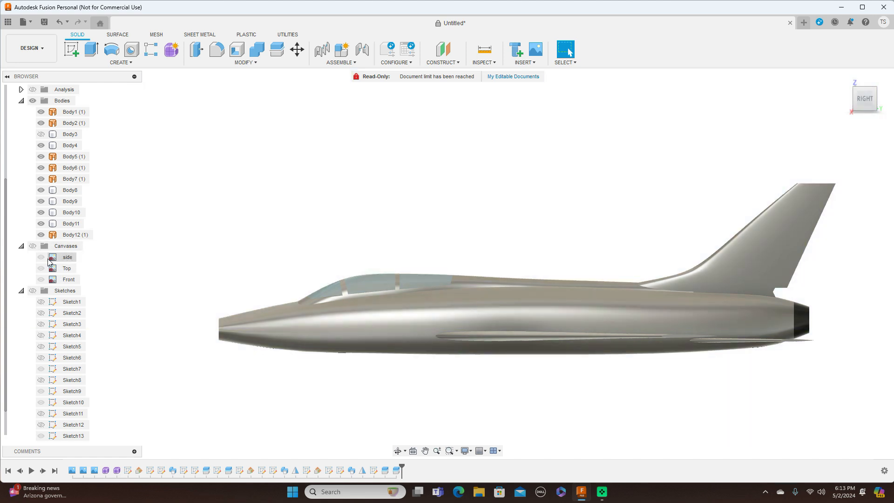
click(33, 245)
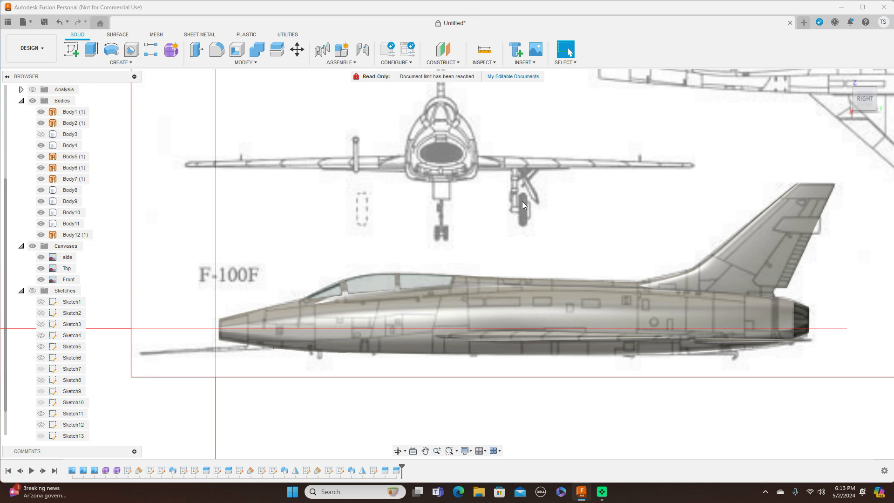
scroll(590, 223, down, 2)
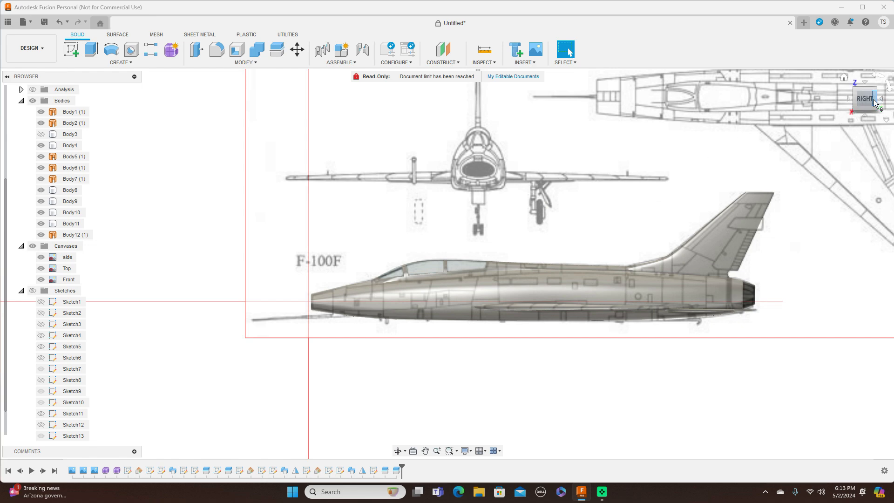
drag(878, 103, 858, 101)
click(858, 102)
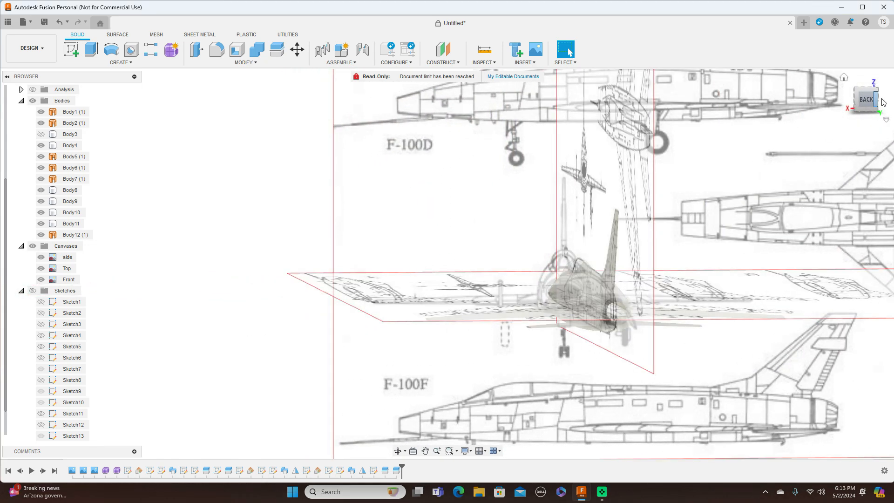
drag(858, 101, 856, 97)
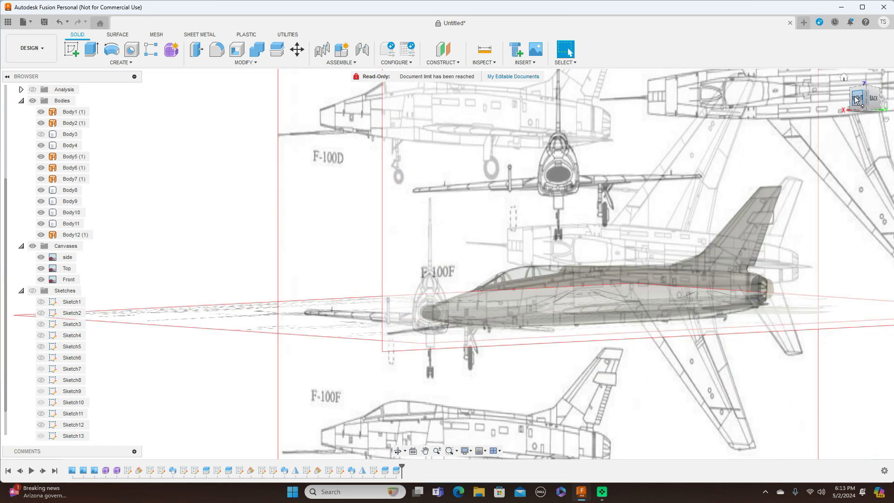
click(856, 97)
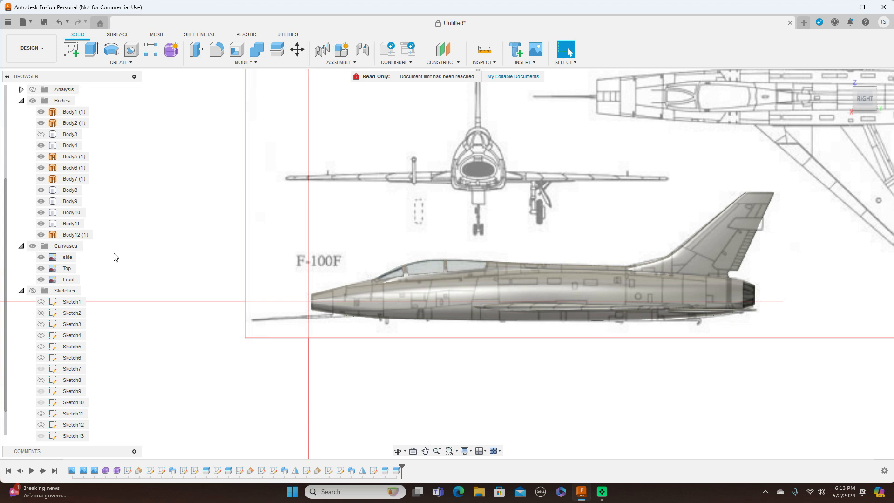
Step: Hide all reference canvases and view the aircraft bodies from angled front-right views above and below
click(33, 247)
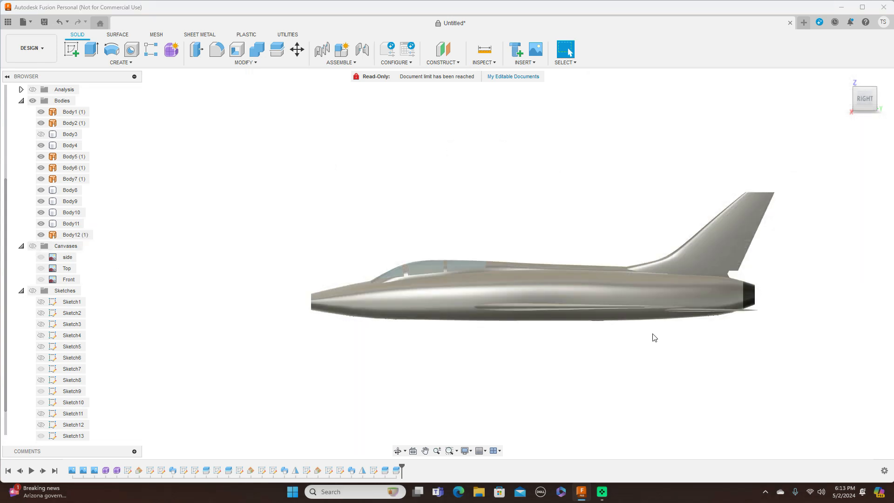
drag(865, 104, 892, 124)
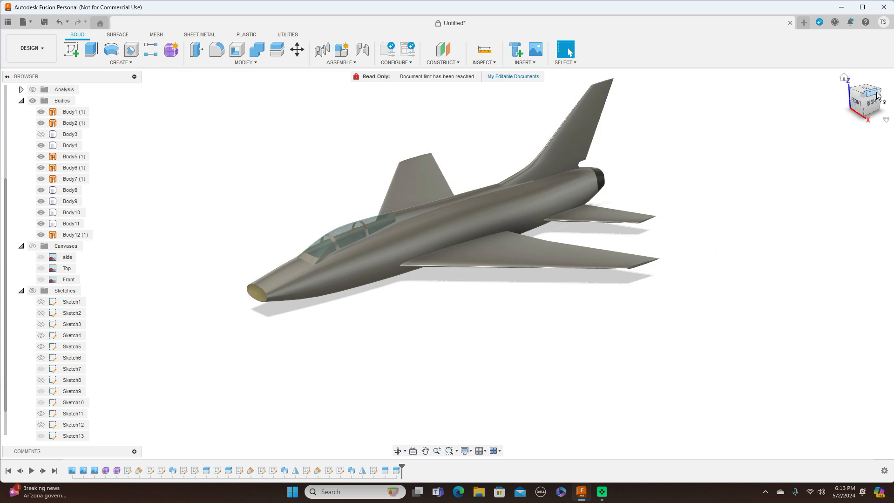
click(874, 93)
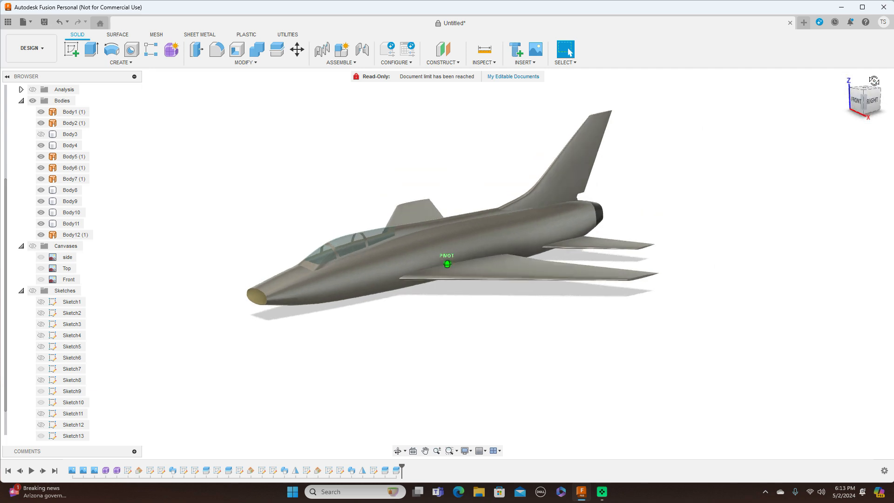
click(875, 73)
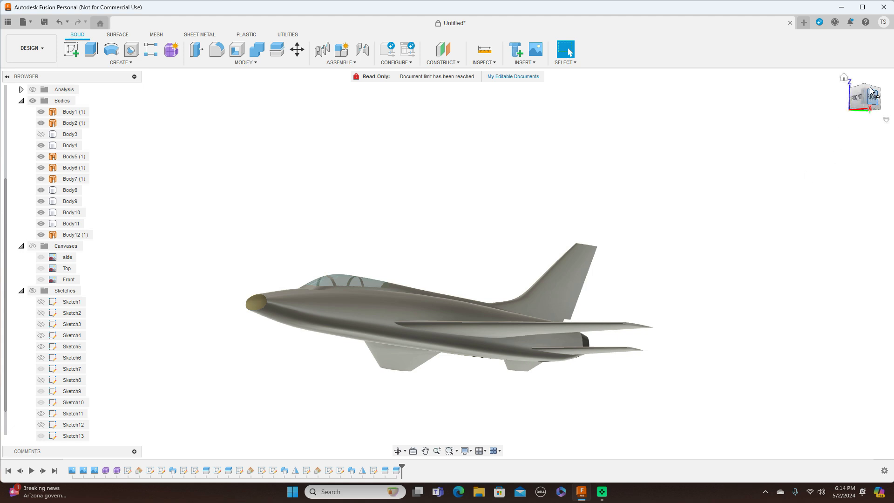
mouse_move(866, 88)
mouse_down()
mouse_move(860, 108)
mouse_move(870, 118)
mouse_move(866, 90)
mouse_move(861, 109)
mouse_up()
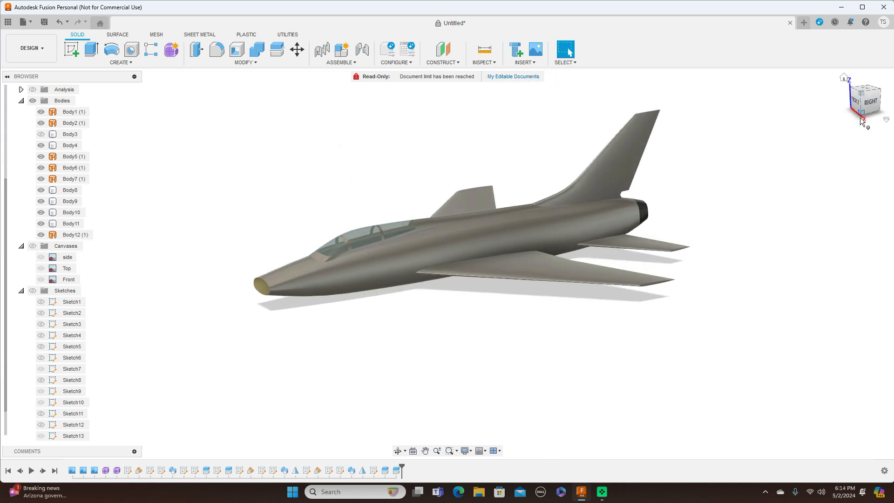